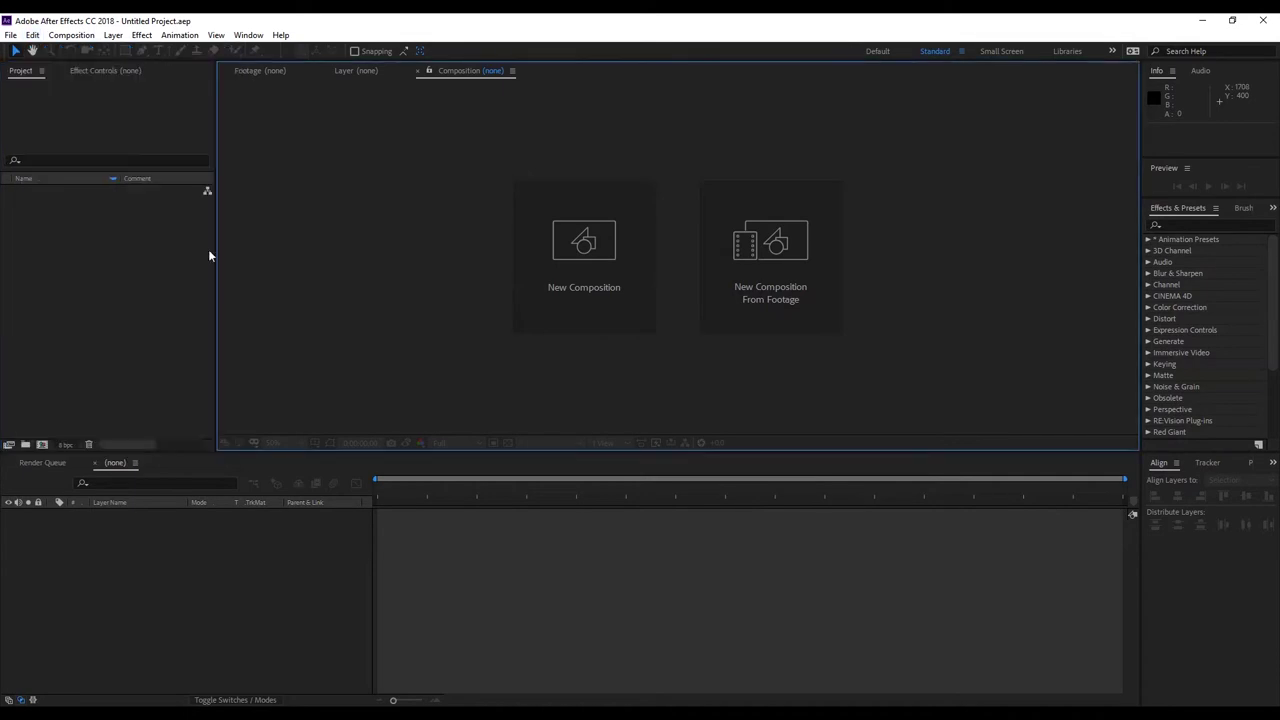
Import Mike.jpg and butterfly_PNG1037.png into the project.
{"action": "double_click", "coordinate": [112, 299]}
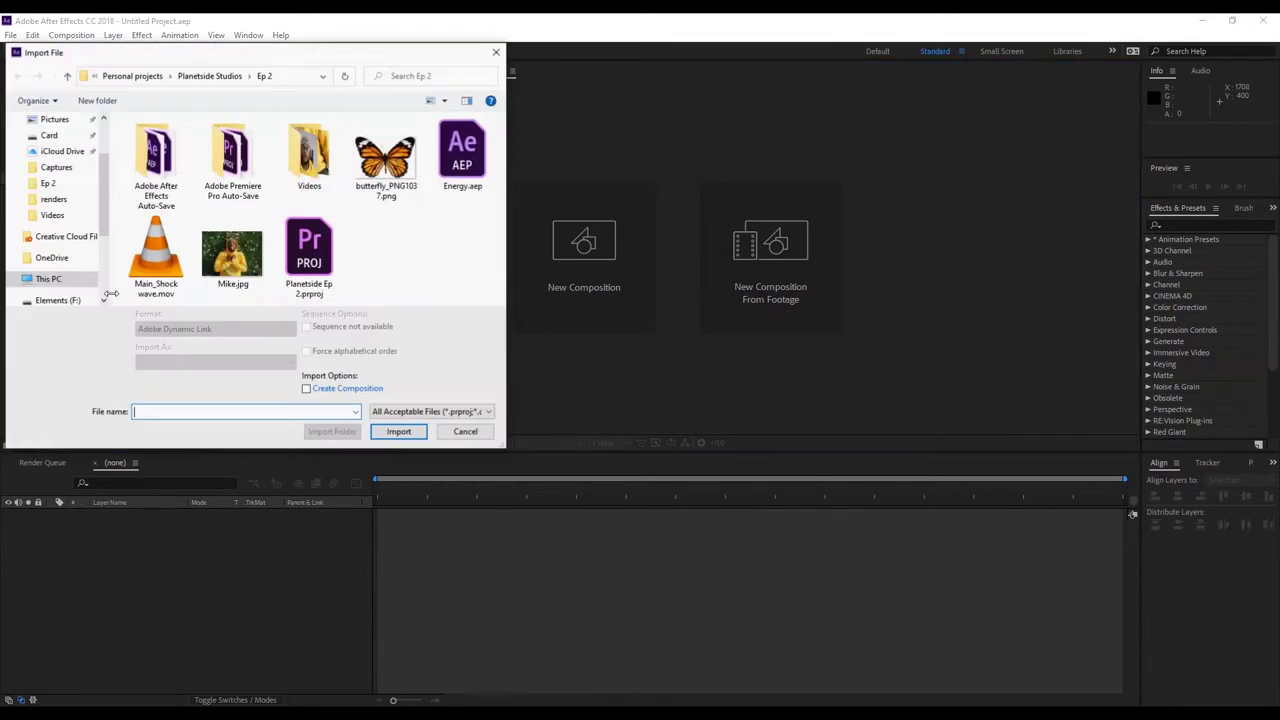
{"action": "left_click", "coordinate": [229, 267]}
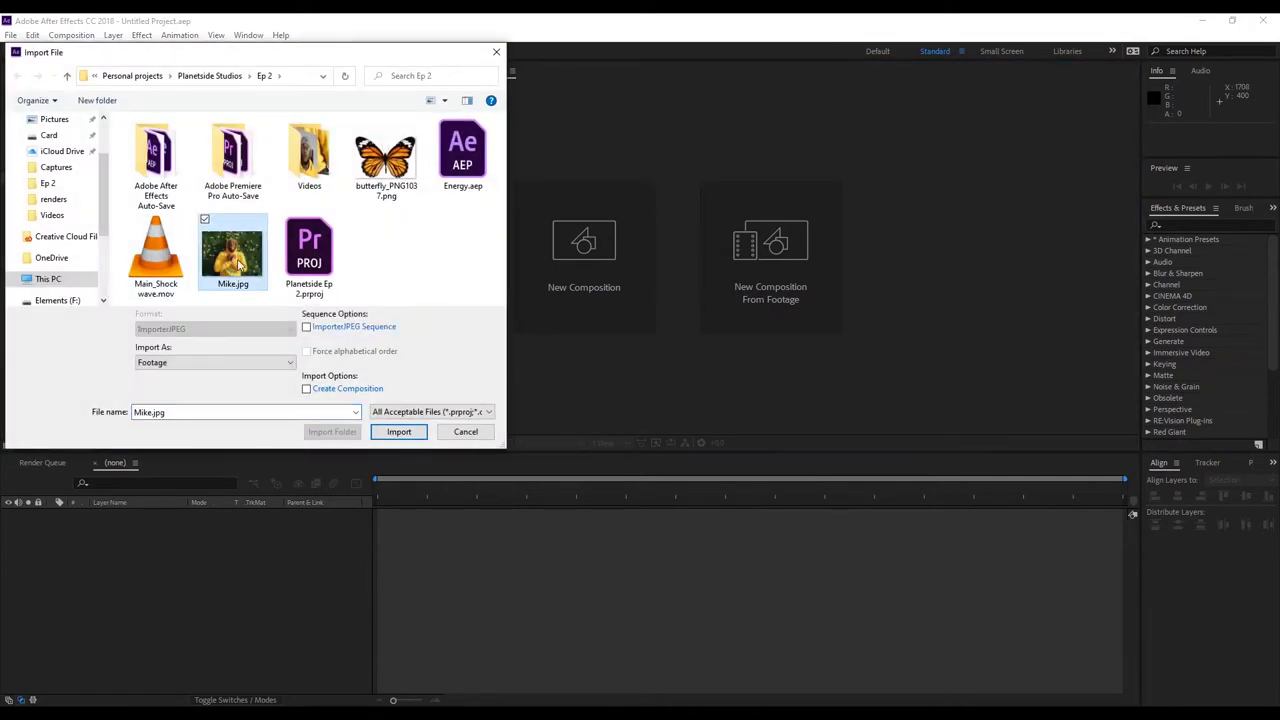
{"action": "left_click", "coordinate": [386, 158], "text": "ctrl"}
{"action": "left_click", "coordinate": [392, 428]}
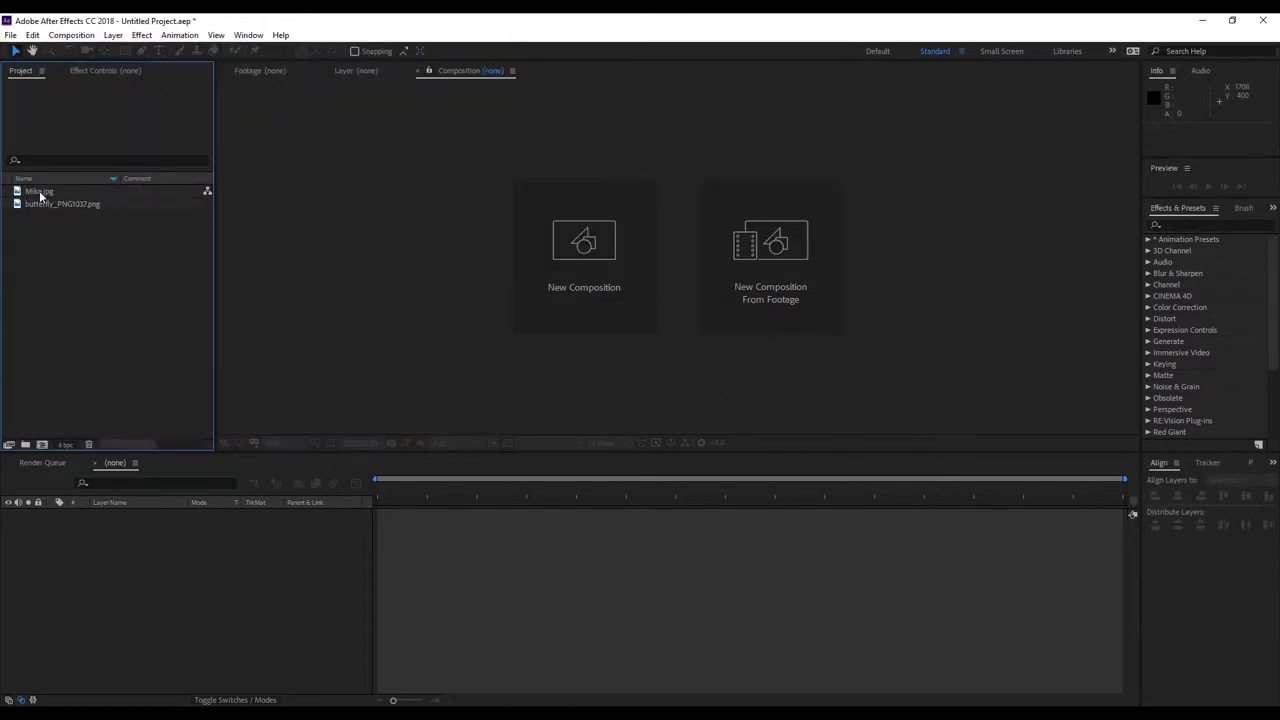
Build a Mike composition from Mike.jpg and select its photo layer.
{"action": "left_click", "coordinate": [40, 193]}
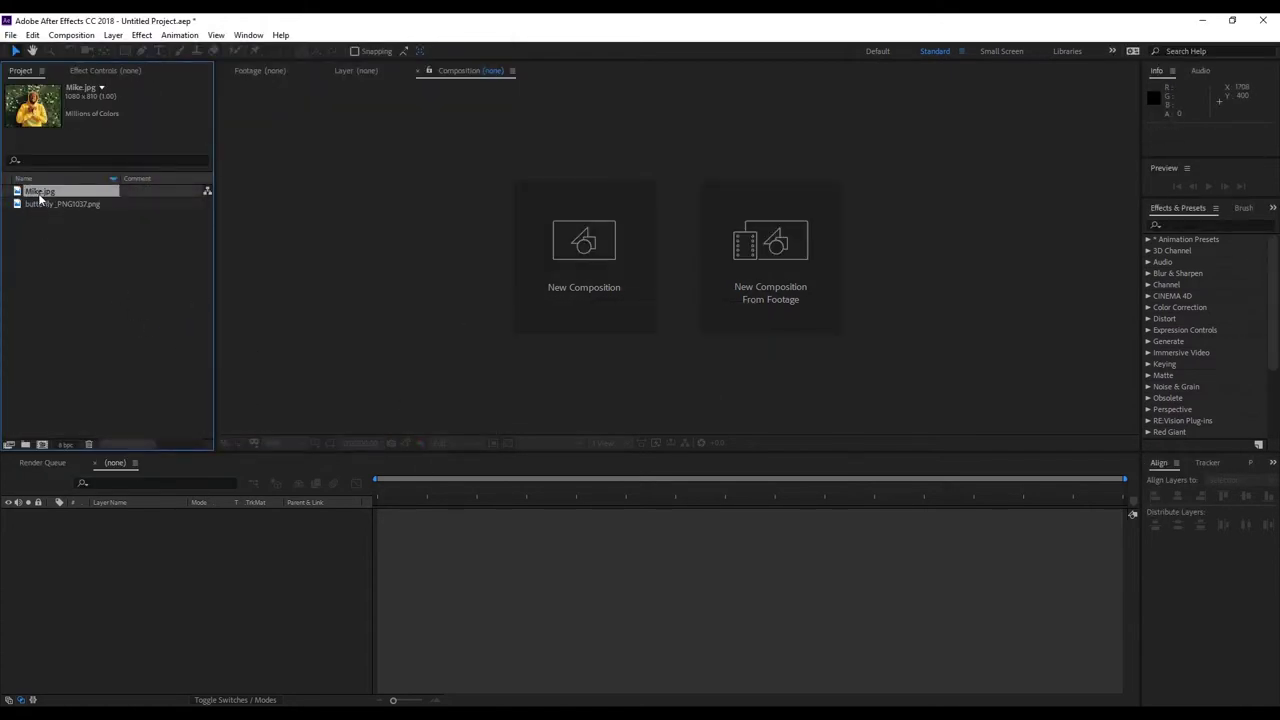
{"action": "left_click_drag", "start_coordinate": [38, 195], "coordinate": [43, 445]}
{"action": "key", "text": "period"}
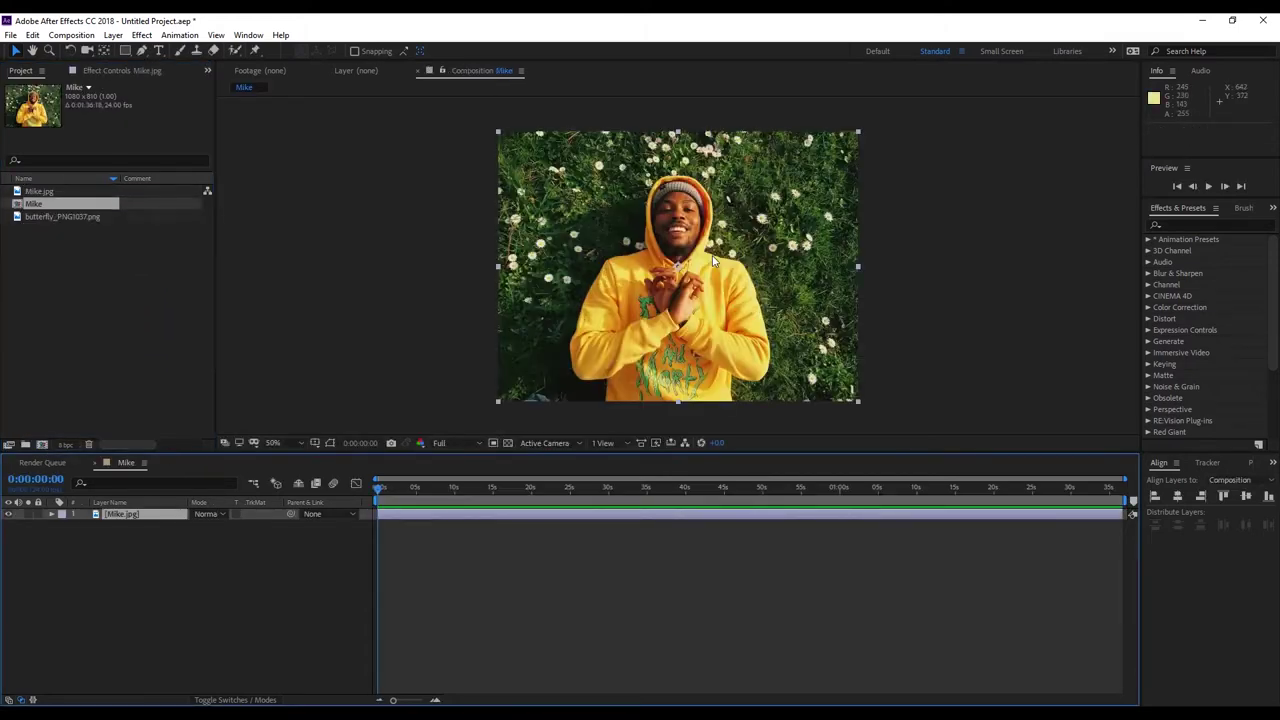
{"action": "key", "text": "period"}
{"action": "key", "text": "comma"}
{"action": "left_click", "coordinate": [124, 516]}
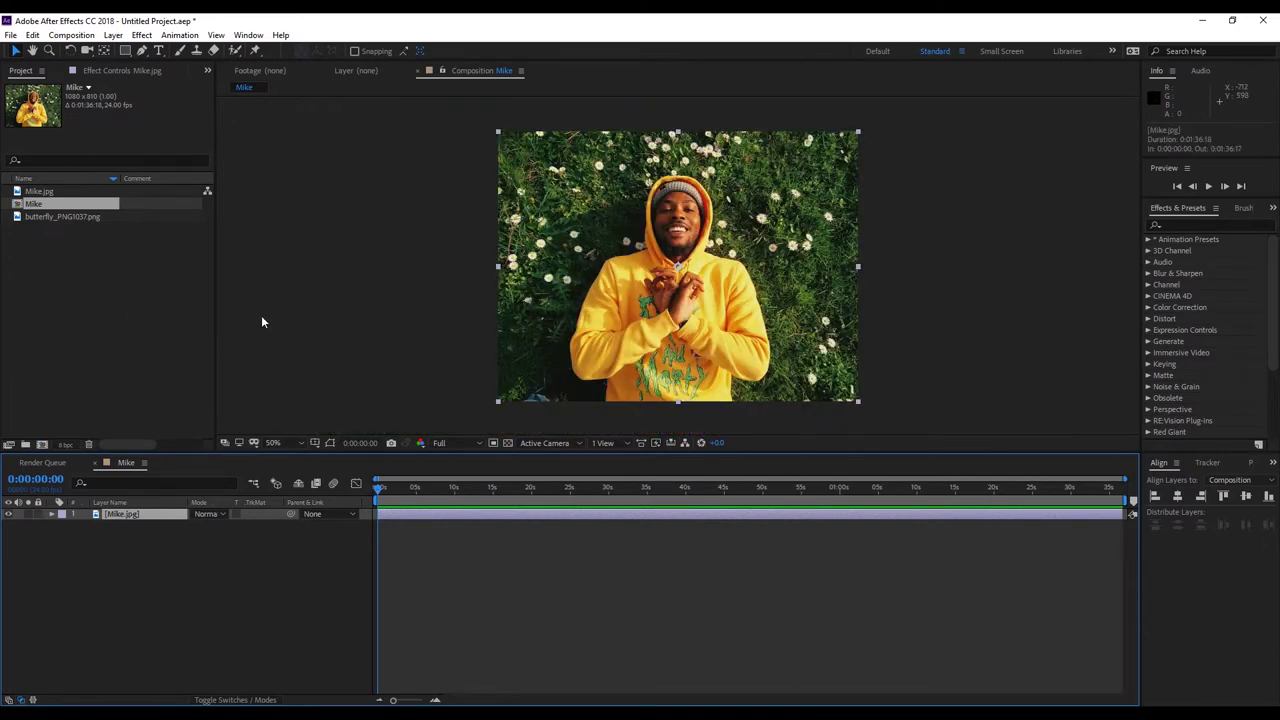
Duplicate the photo layer, rename the lower copy BG and hide it, then open Mike.jpg in Layer view.
{"action": "left_click", "coordinate": [33, 36]}
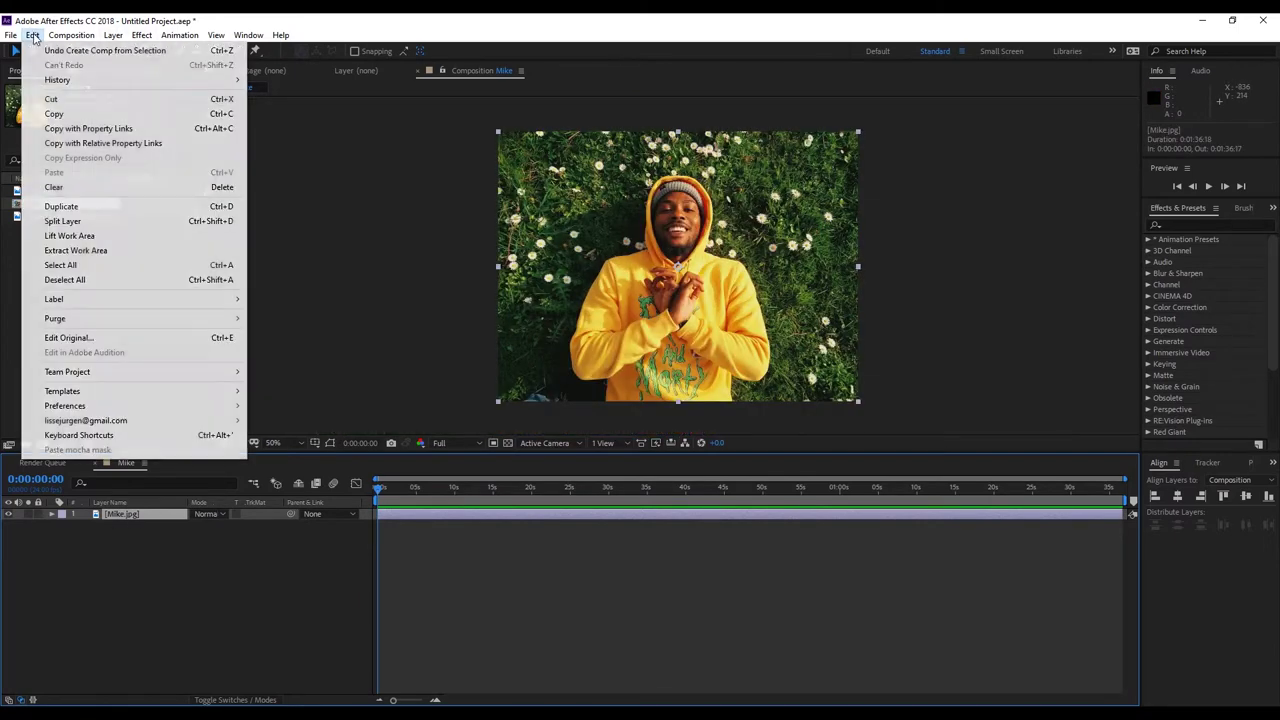
{"action": "left_click", "coordinate": [78, 207]}
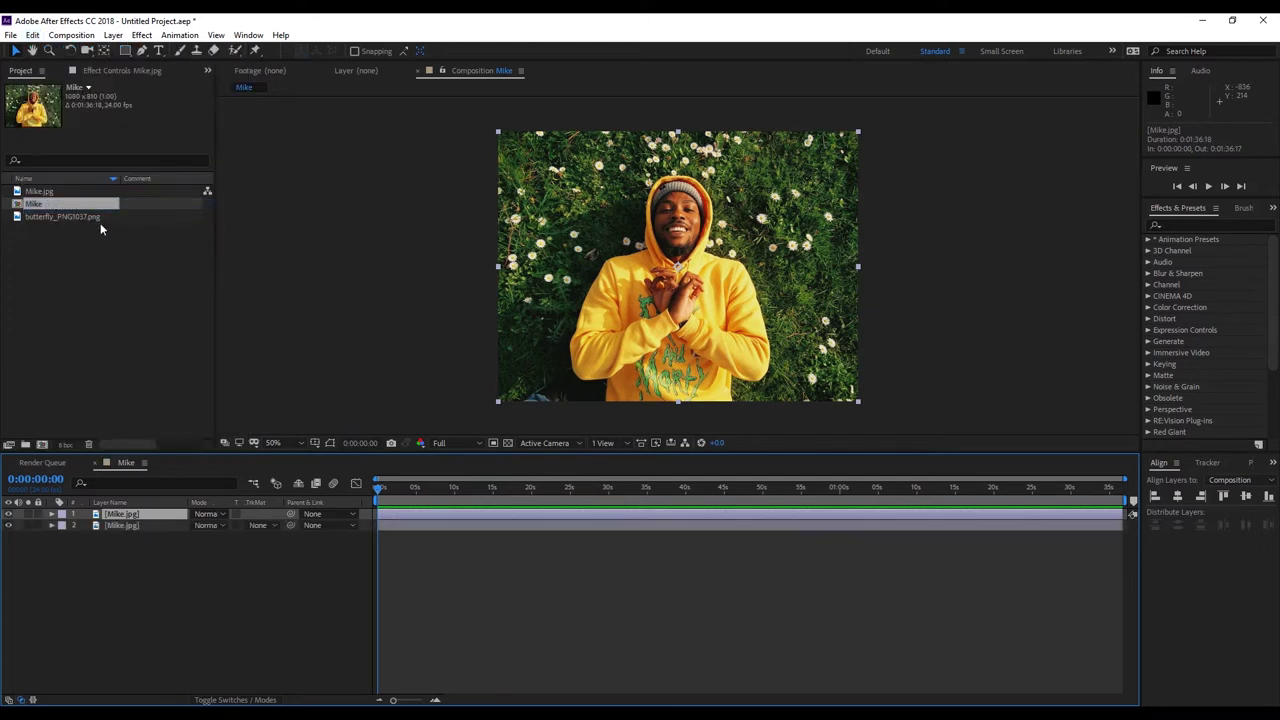
{"action": "left_click", "coordinate": [134, 526]}
{"action": "key", "text": "Return"}
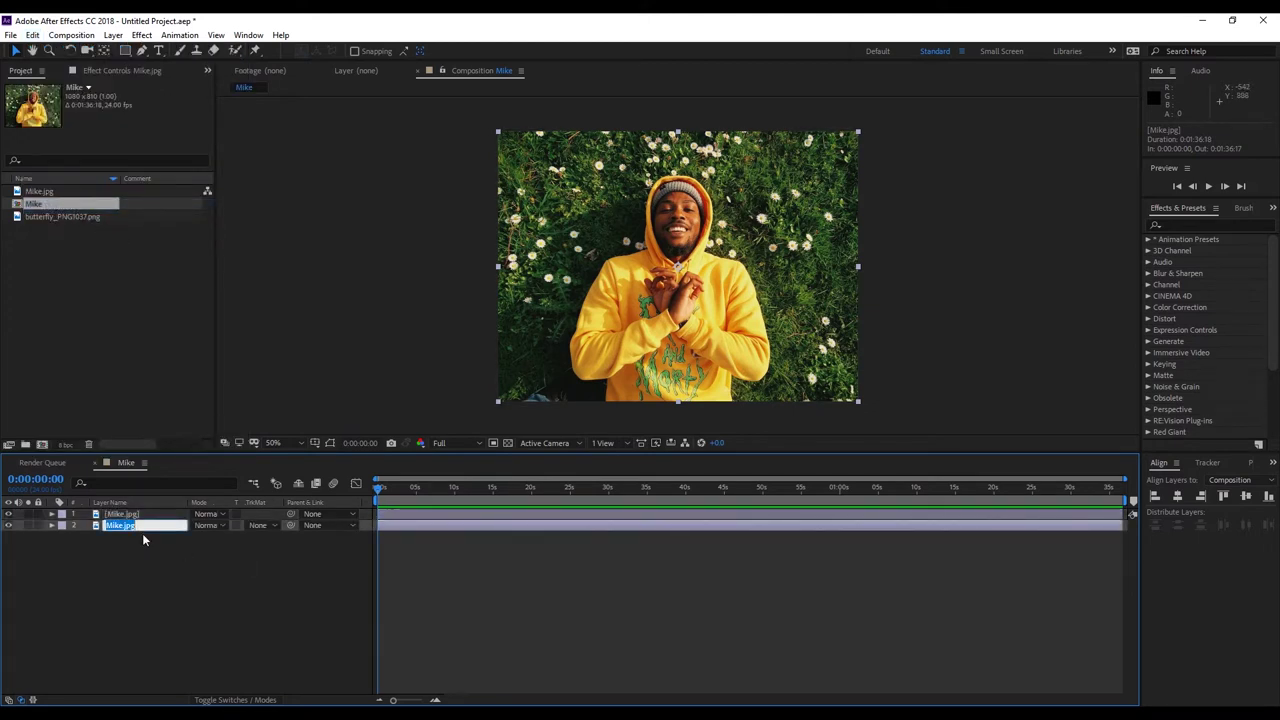
{"action": "type", "text": "BG"}
{"action": "key", "text": "Return"}
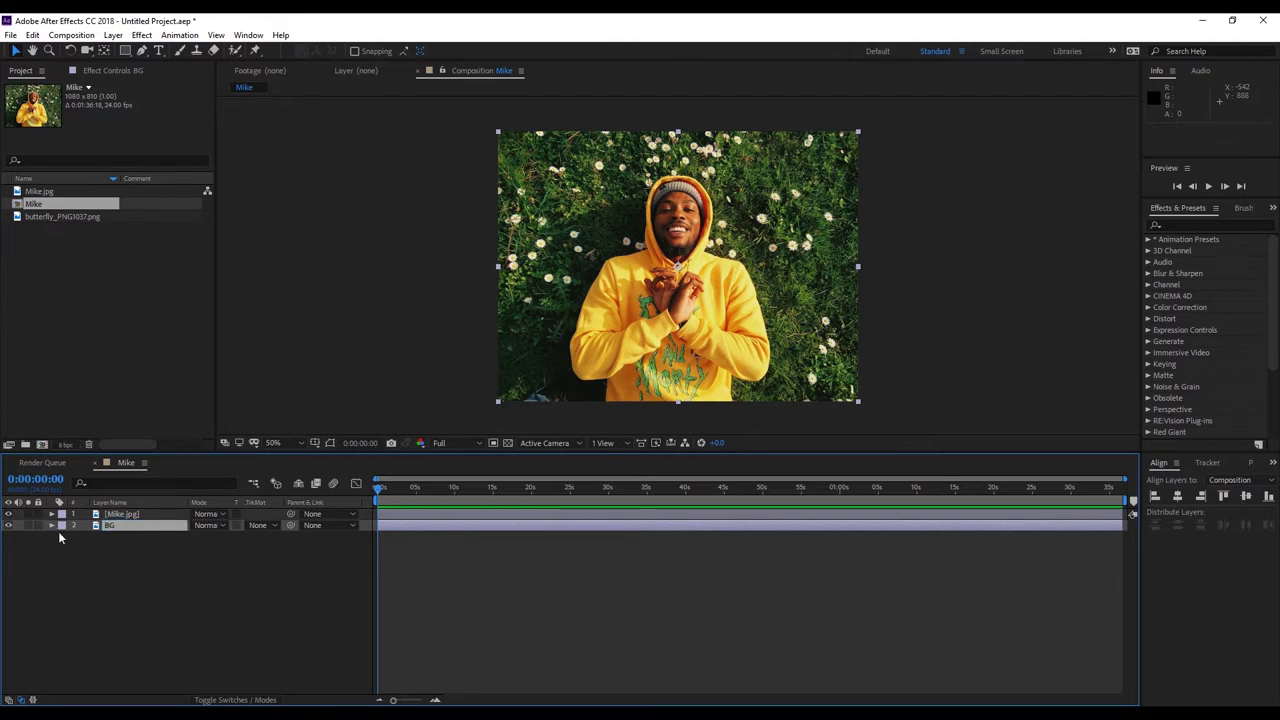
{"action": "left_click", "coordinate": [9, 526]}
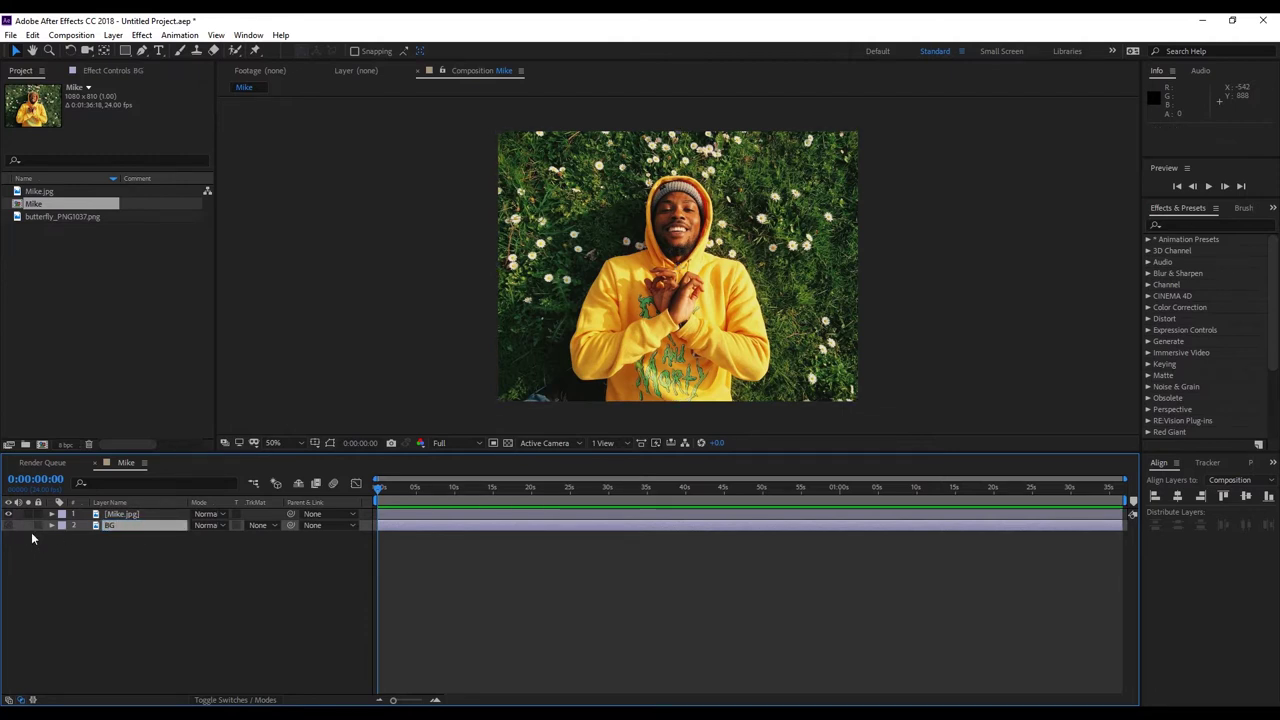
{"action": "left_click", "coordinate": [123, 516]}
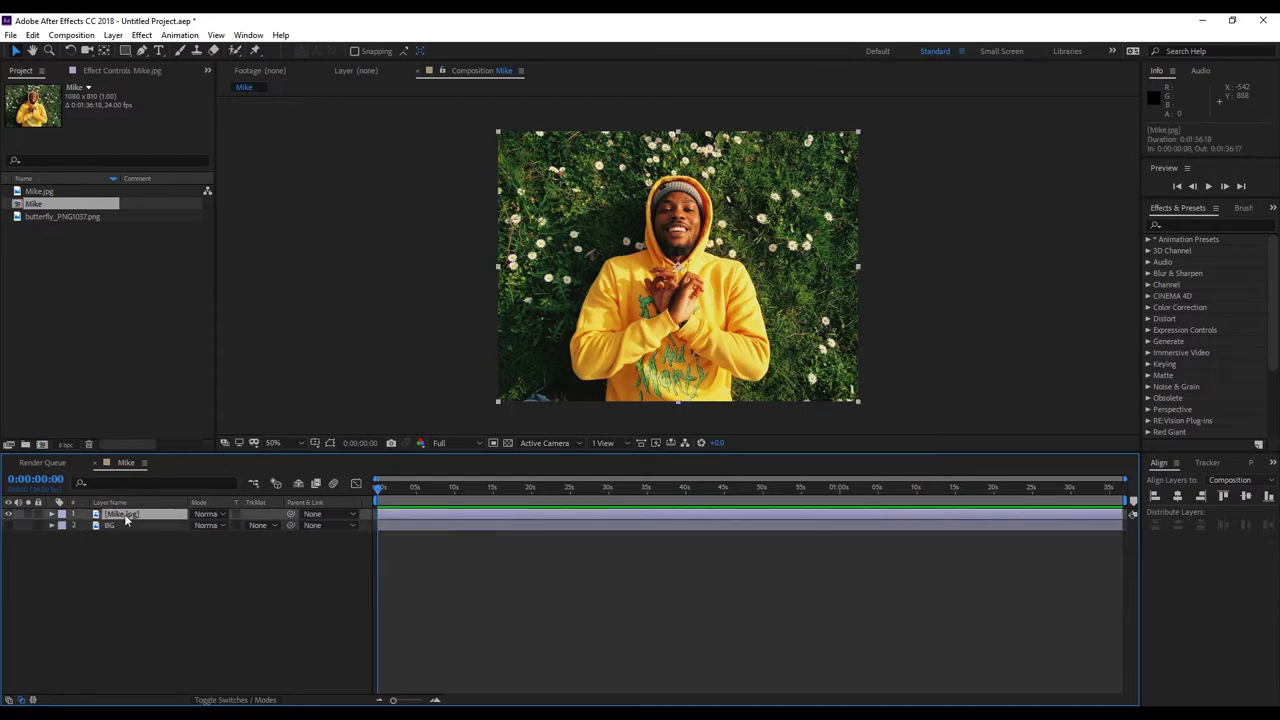
{"action": "double_click", "coordinate": [123, 515]}
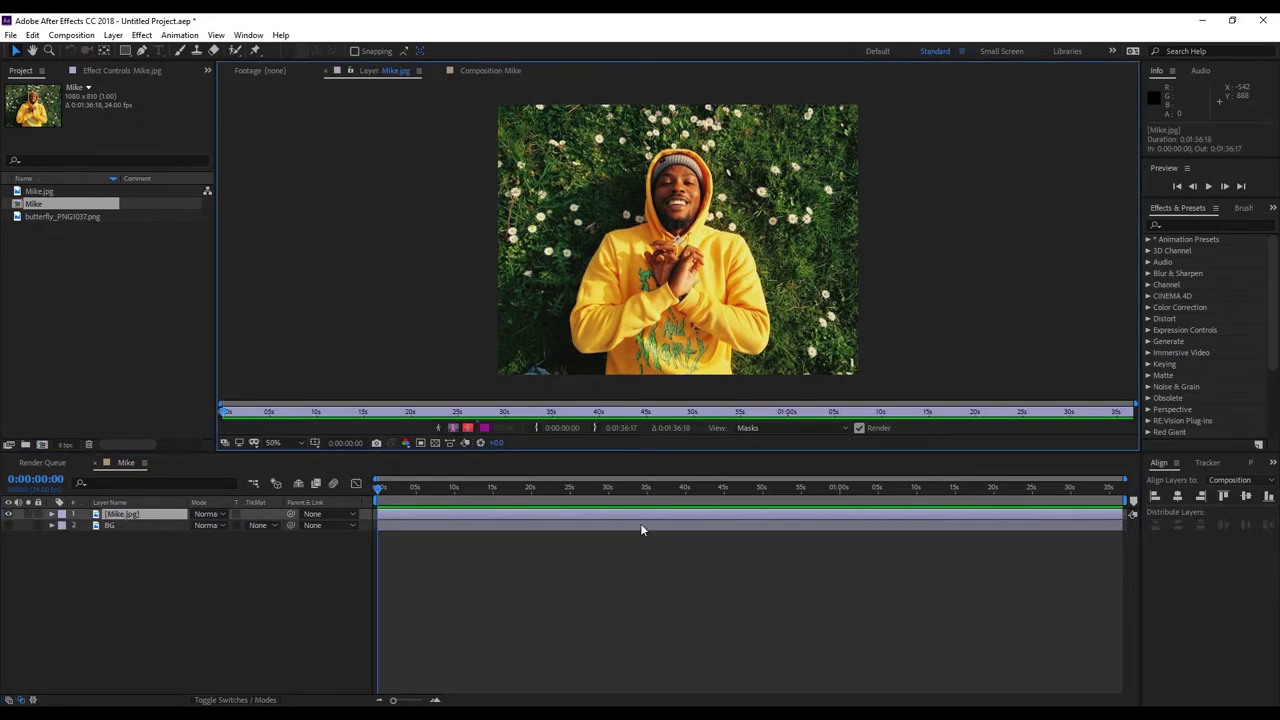
Paint Roto Brush strokes over the hoodie, face and beanie, subtracting the hood edge near the daisy.
{"action": "left_click", "coordinate": [236, 52]}
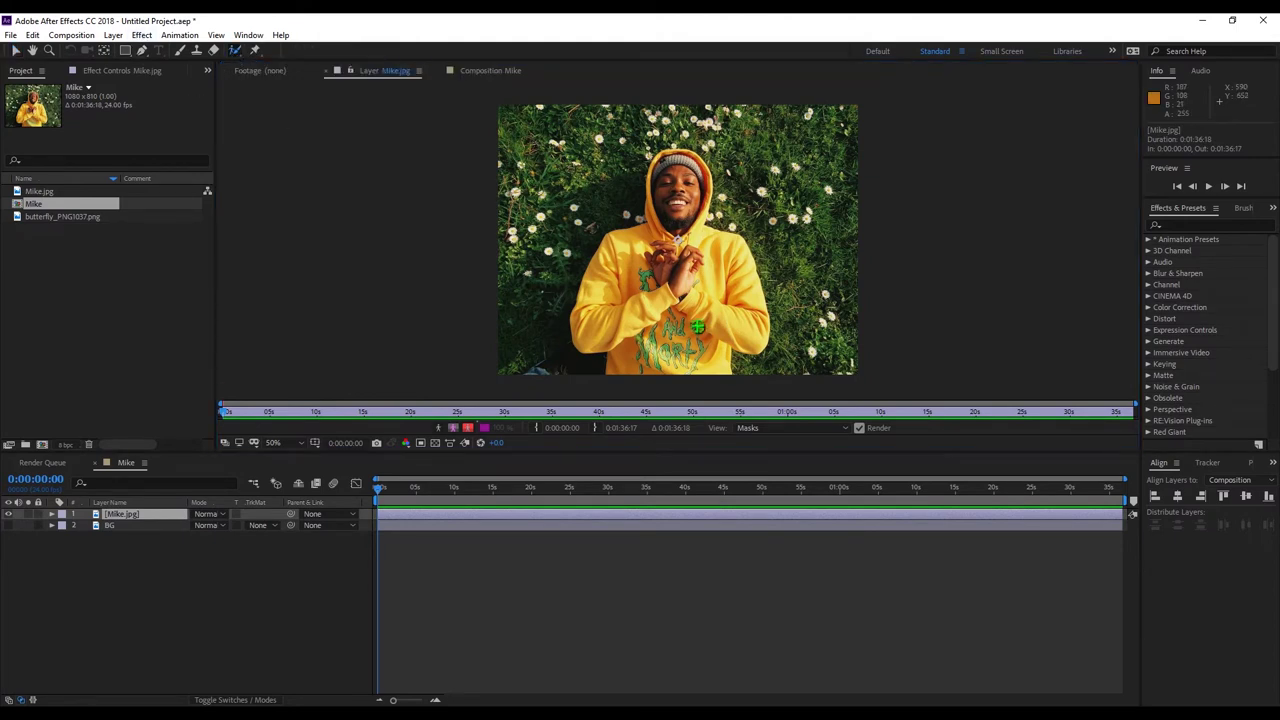
{"action": "key", "text": "period"}
{"action": "key", "text": "period"}
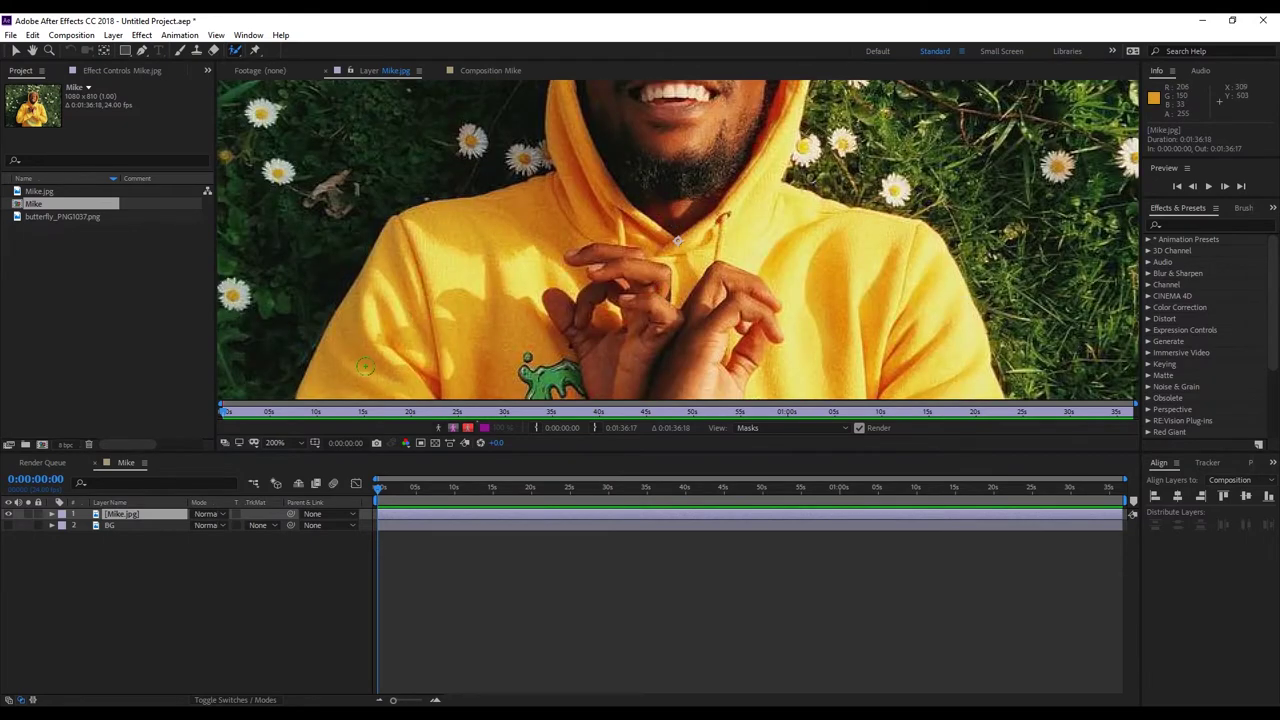
{"action": "left_click_drag", "start_coordinate": [366, 368], "coordinate": [535, 240]}
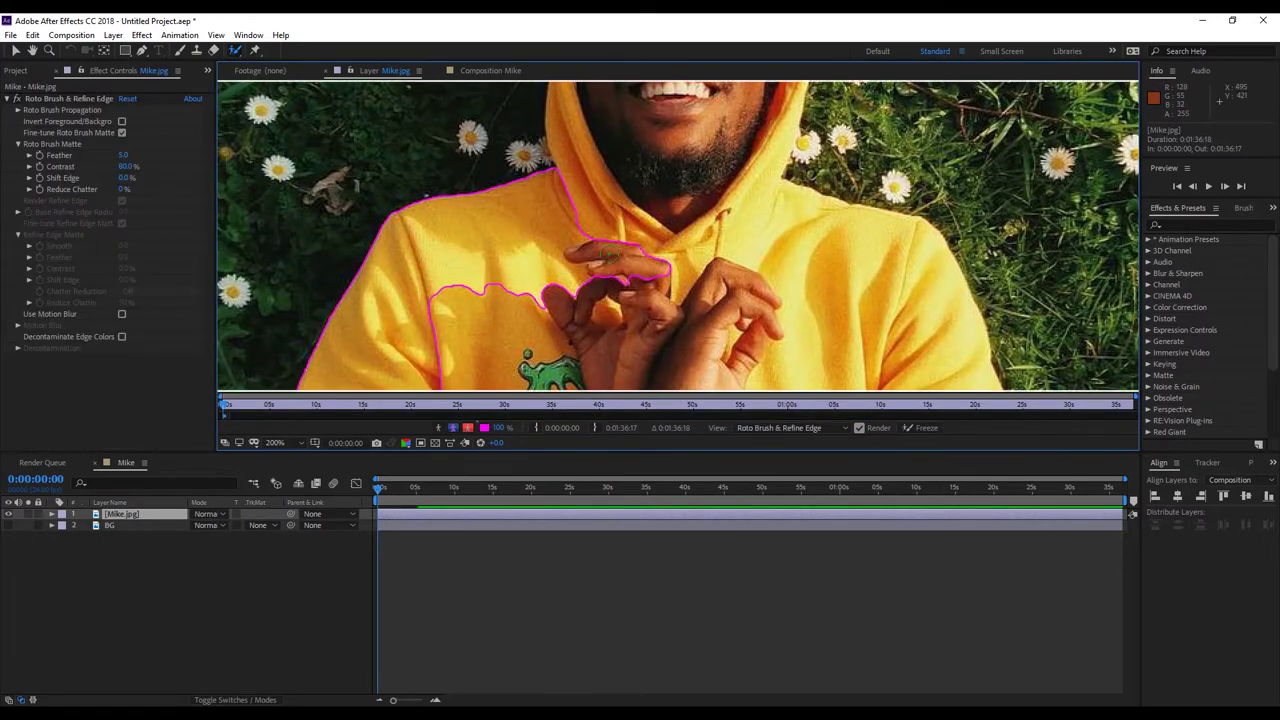
{"action": "key", "text": "comma"}
{"action": "left_click_drag", "start_coordinate": [657, 235], "coordinate": [686, 122]}
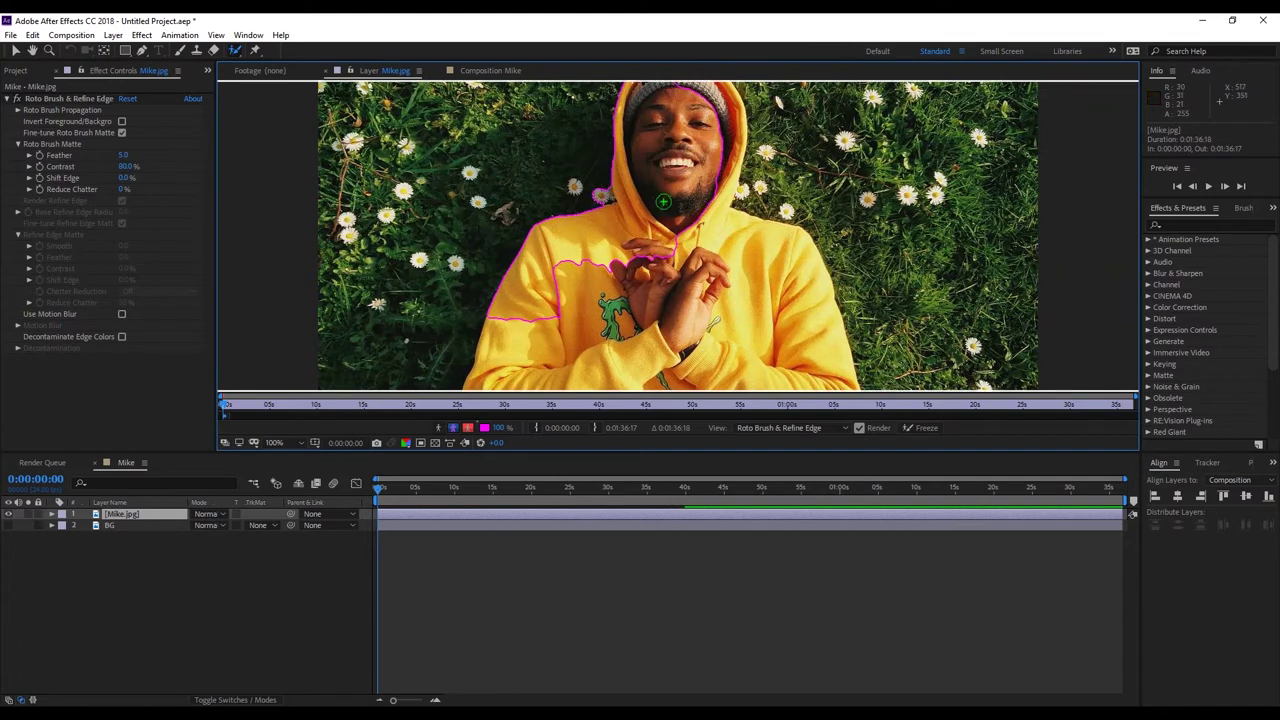
{"action": "left_click_drag", "start_coordinate": [600, 204], "coordinate": [595, 187]}
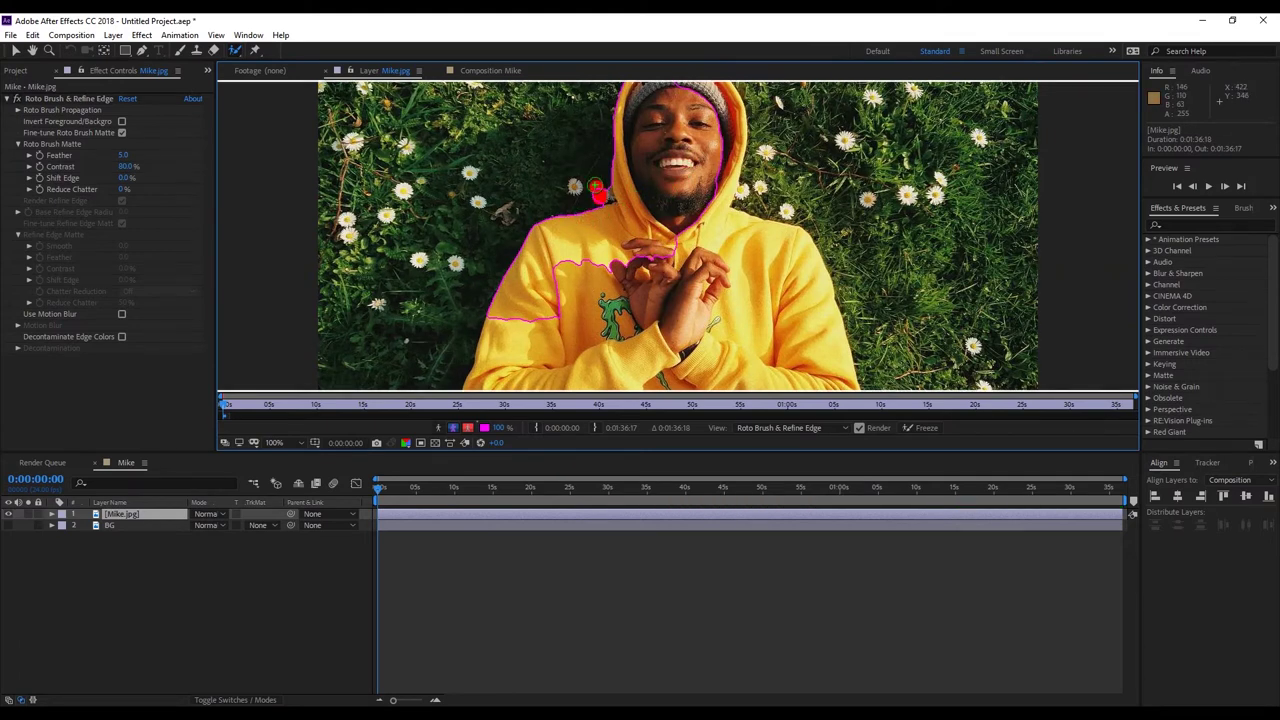
{"action": "mouse_move", "coordinate": [680, 100]}
{"action": "left_mouse_down"}
{"action": "mouse_move", "coordinate": [728, 132]}
{"action": "mouse_move", "coordinate": [712, 215]}
{"action": "left_mouse_up"}
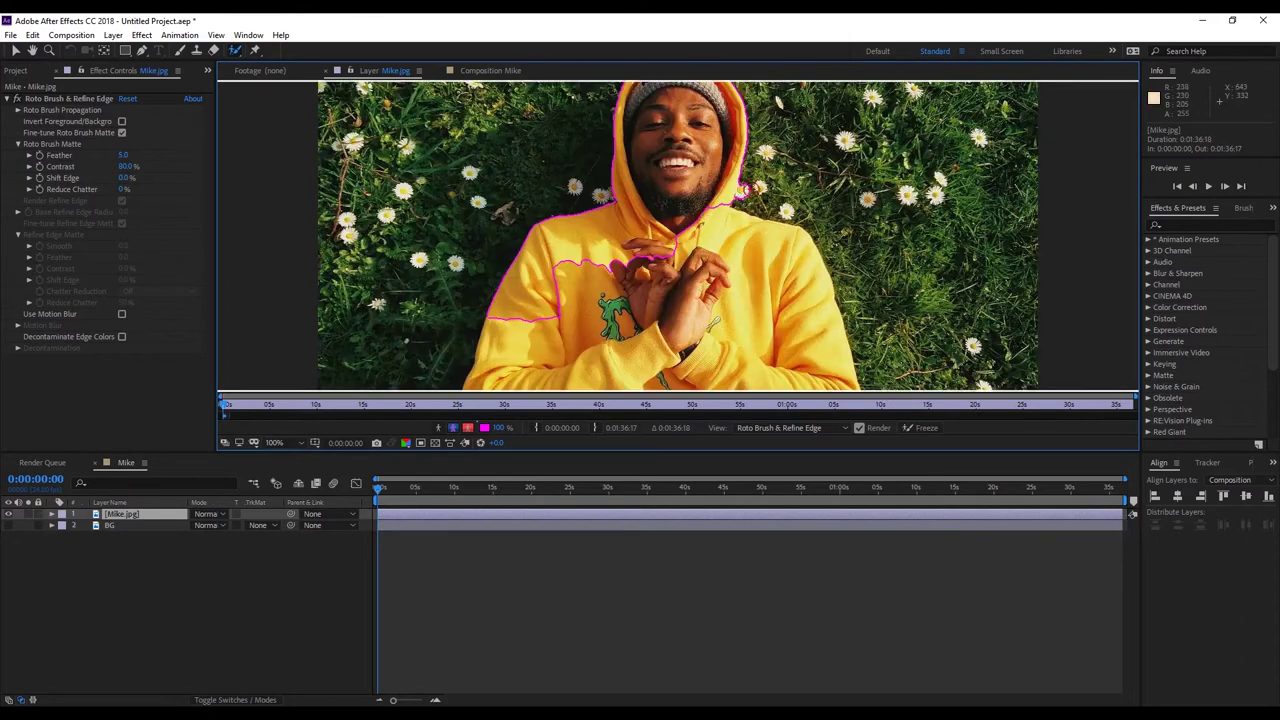
{"action": "mouse_move", "coordinate": [706, 203]}
{"action": "left_mouse_down"}
{"action": "mouse_move", "coordinate": [798, 301]}
{"action": "mouse_move", "coordinate": [810, 368]}
{"action": "left_mouse_up"}
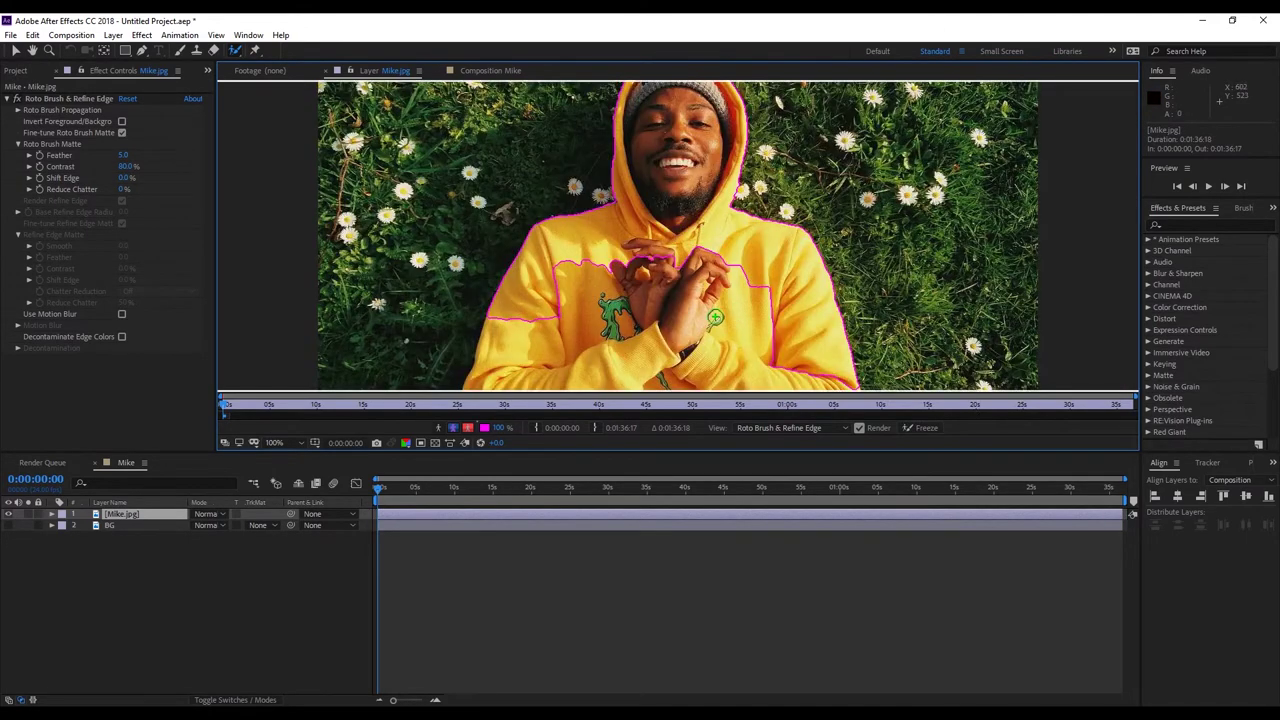
Check the matte in the alpha overlay and add the missed hoodie areas to the foreground.
{"action": "key", "text": "alt+4"}
{"action": "left_click_drag", "start_coordinate": [680, 317], "coordinate": [634, 194]}
{"action": "scroll", "coordinate": [633, 206], "scroll_direction": "down", "scroll_amount": 2}
{"action": "scroll", "coordinate": [633, 206], "scroll_direction": "up", "scroll_amount": 2}
{"action": "key", "text": "alt+4"}
{"action": "left_click_drag", "start_coordinate": [605, 165], "coordinate": [642, 292]}
{"action": "left_click_drag", "start_coordinate": [710, 225], "coordinate": [735, 360]}
{"action": "left_click_drag", "start_coordinate": [642, 250], "coordinate": [697, 225]}
Add the hoodie's bottom edge to the matte and verify the face in alpha overlay.
{"action": "key", "text": "alt+4"}
{"action": "mouse_move", "coordinate": [638, 344]}
{"action": "left_mouse_down"}
{"action": "mouse_move", "coordinate": [628, 238]}
{"action": "mouse_move", "coordinate": [637, 266]}
{"action": "left_mouse_up"}
{"action": "key", "text": "alt+4"}
{"action": "left_click_drag", "start_coordinate": [528, 280], "coordinate": [668, 290]}
{"action": "key", "text": "alt+4"}
{"action": "mouse_move", "coordinate": [655, 190]}
{"action": "left_mouse_down"}
{"action": "mouse_move", "coordinate": [640, 345]}
{"action": "mouse_move", "coordinate": [622, 367]}
{"action": "mouse_move", "coordinate": [578, 210]}
{"action": "left_mouse_up"}
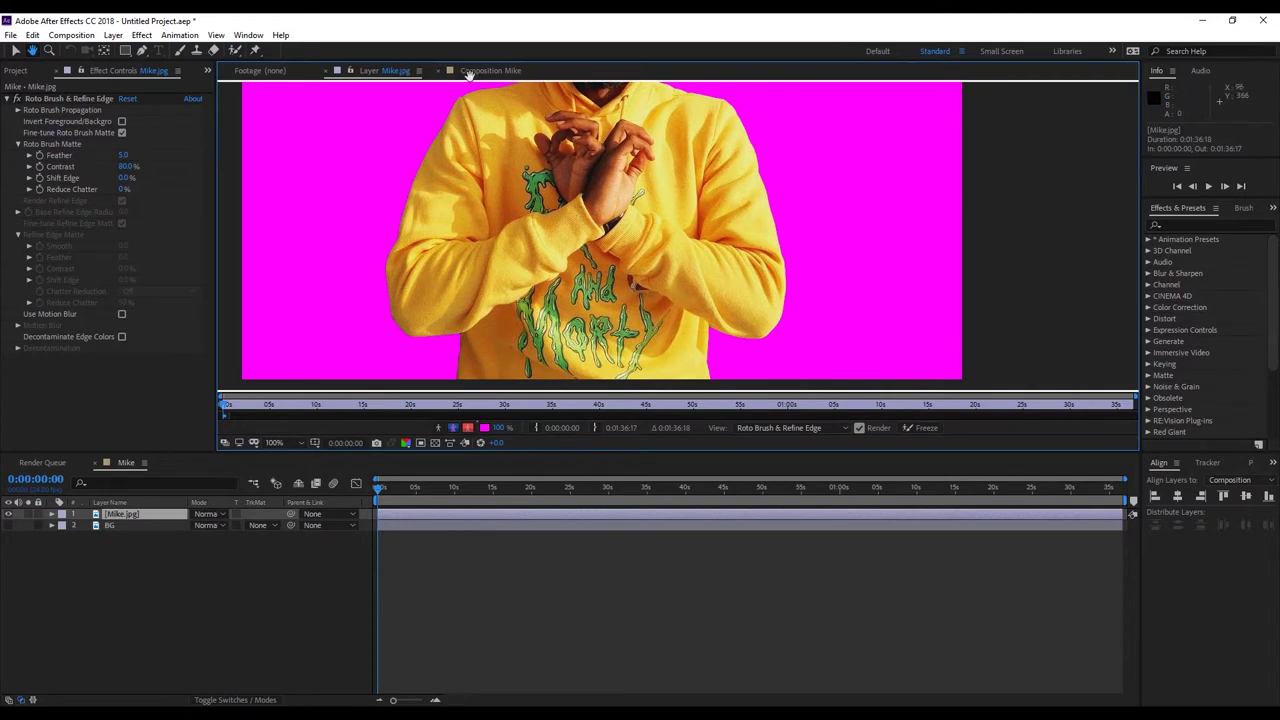
Set the Roto Brush Matte Feather to 15.0 and turn the BG layer back on.
{"action": "left_click", "coordinate": [478, 71]}
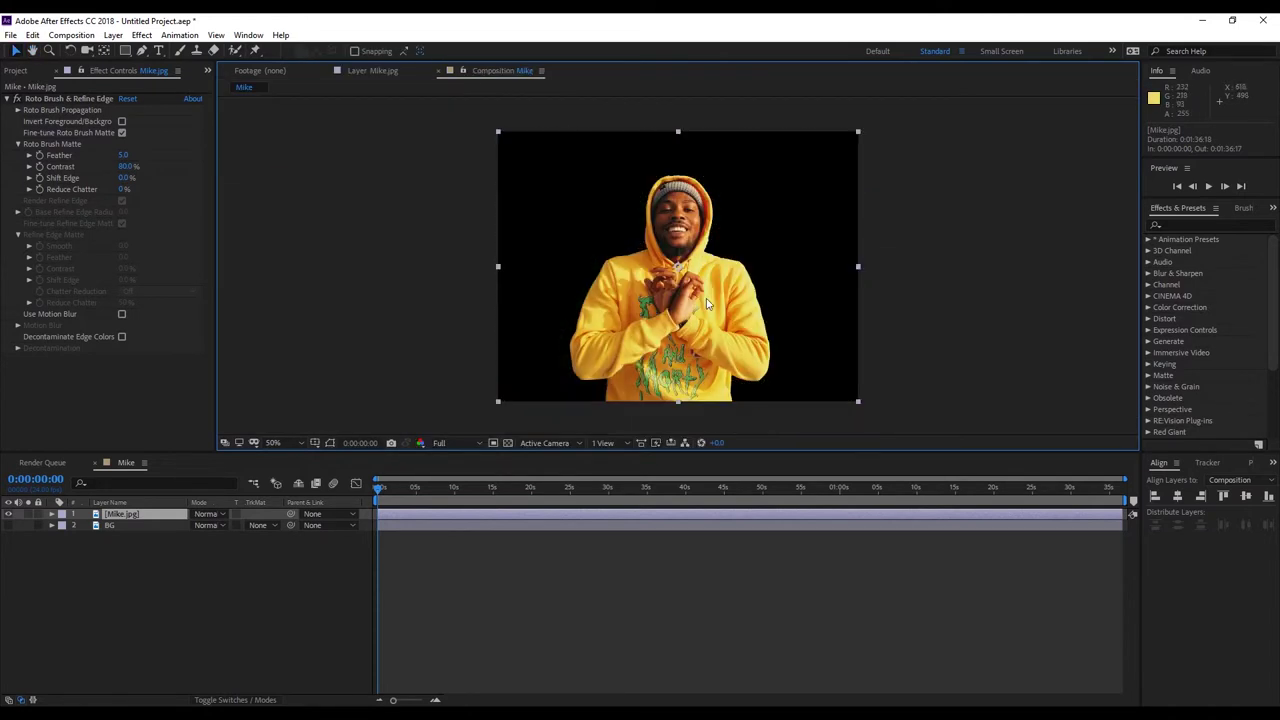
{"action": "key", "text": "period"}
{"action": "key", "text": "period"}
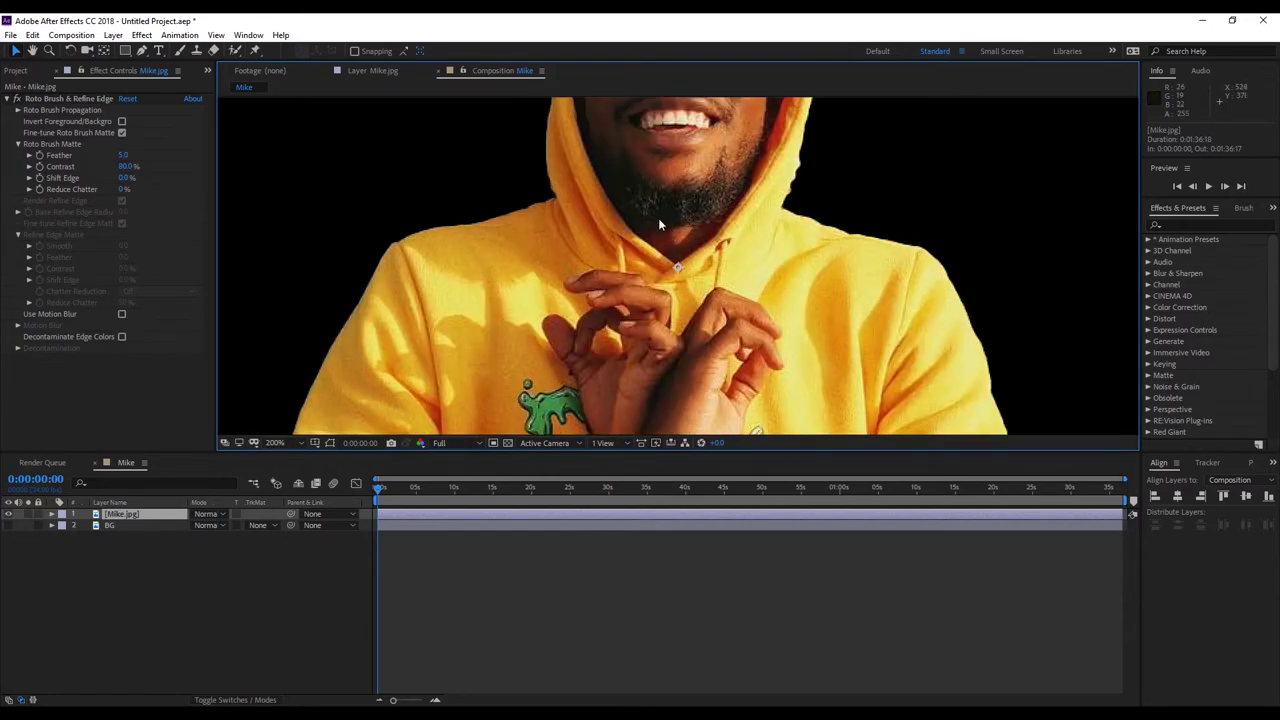
{"action": "key", "text": "comma"}
{"action": "key", "text": "period"}
{"action": "left_click_drag", "start_coordinate": [122, 157], "coordinate": [135, 155]}
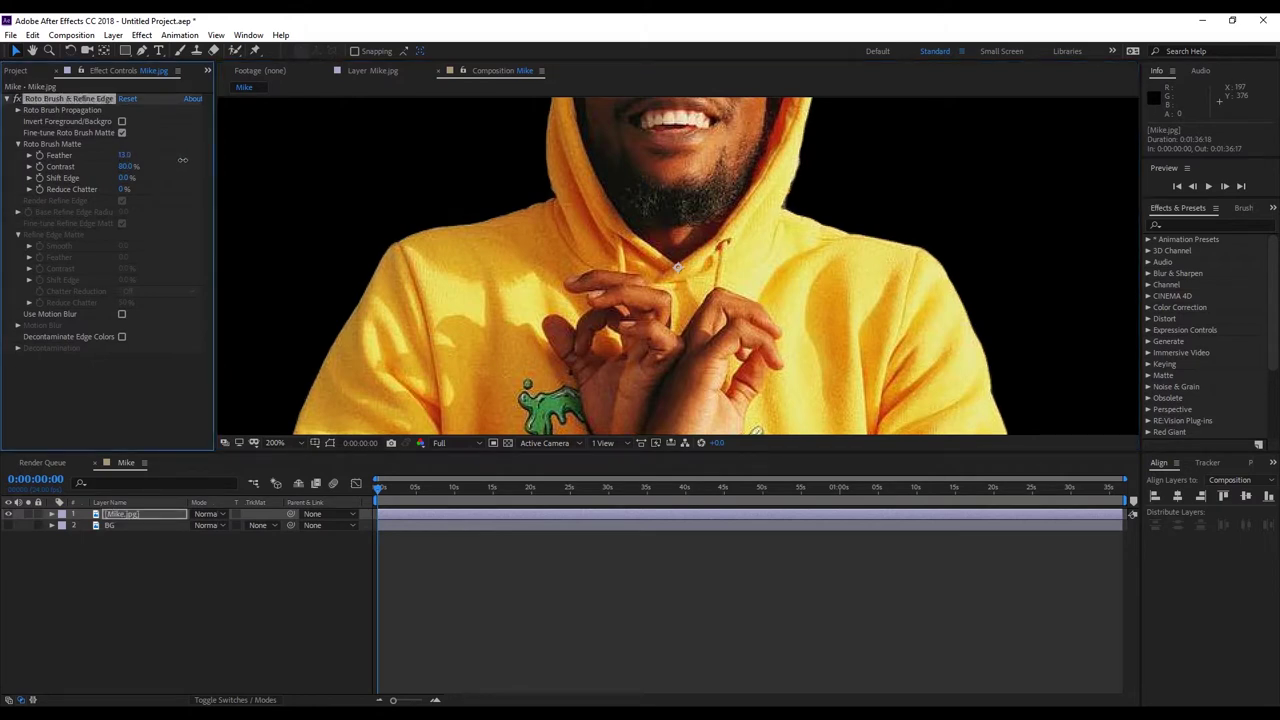
{"action": "mouse_move", "coordinate": [135, 155]}
{"action": "left_mouse_down"}
{"action": "mouse_move", "coordinate": [203, 158]}
{"action": "mouse_move", "coordinate": [148, 165]}
{"action": "left_mouse_up"}
{"action": "left_click", "coordinate": [125, 156]}
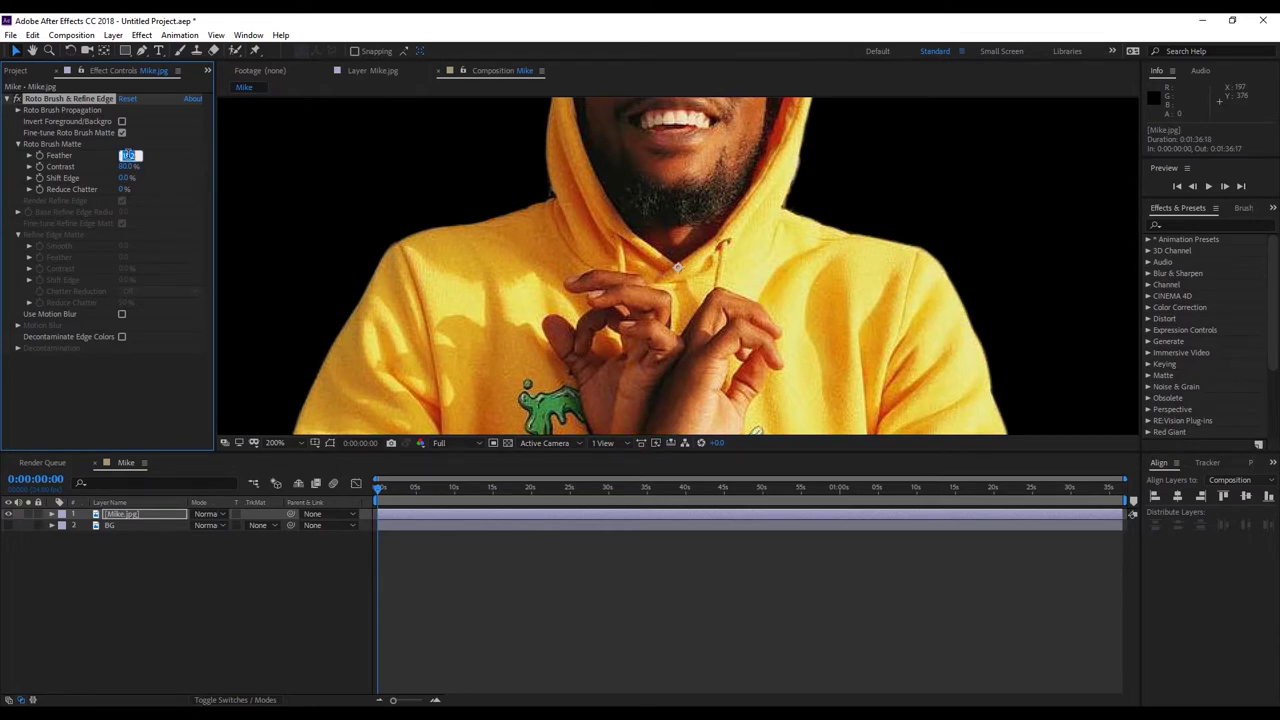
{"action": "type", "text": "15"}
{"action": "key", "text": "Return"}
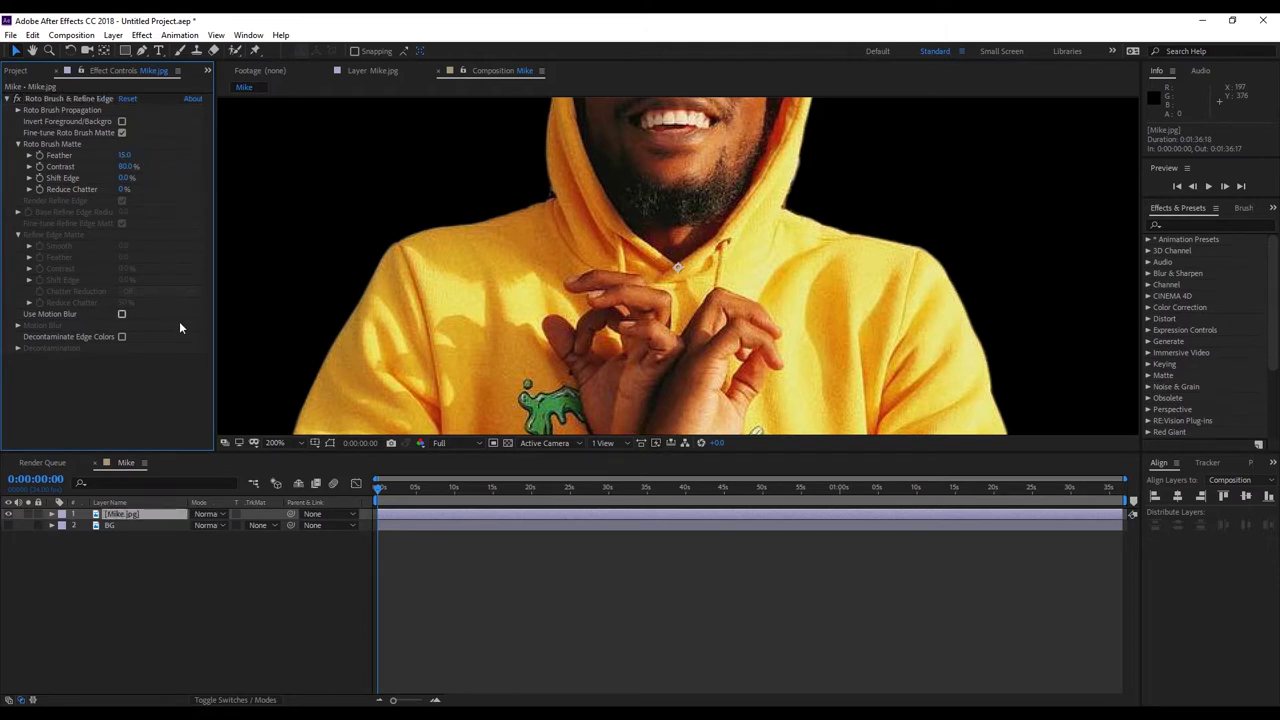
{"action": "scroll", "coordinate": [525, 289], "scroll_direction": "down", "scroll_amount": 3}
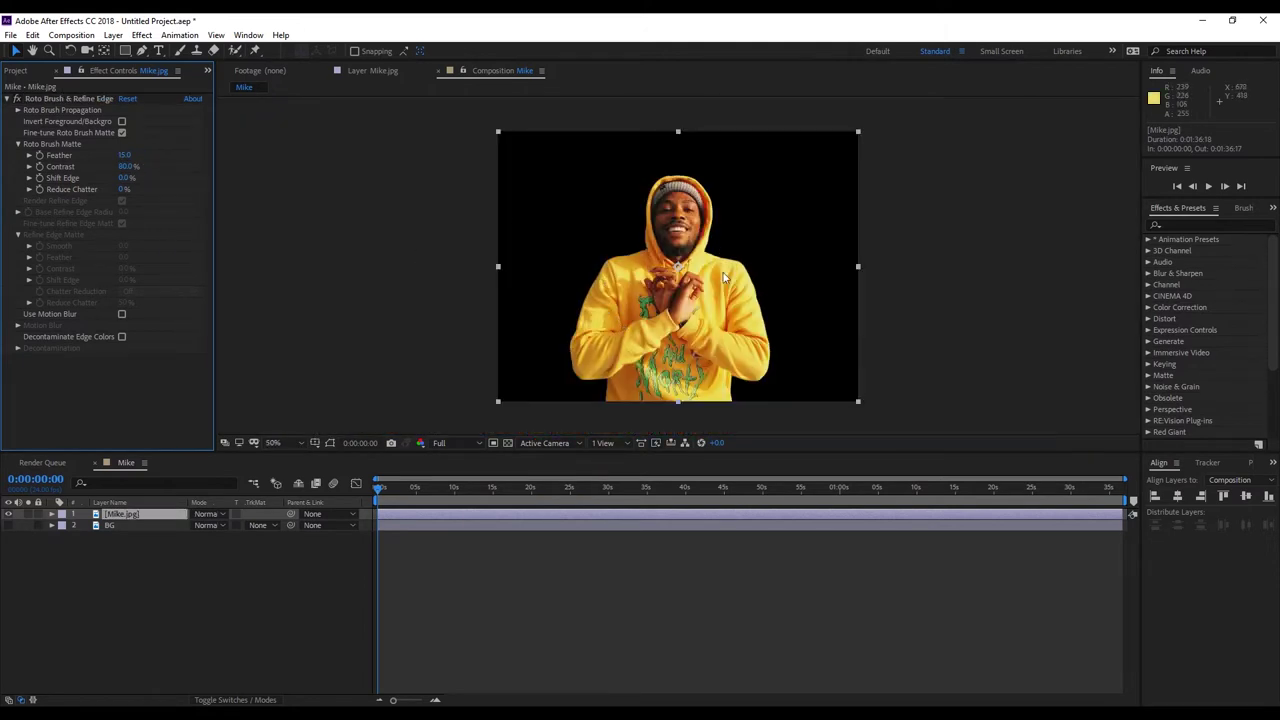
{"action": "left_click", "coordinate": [8, 526]}
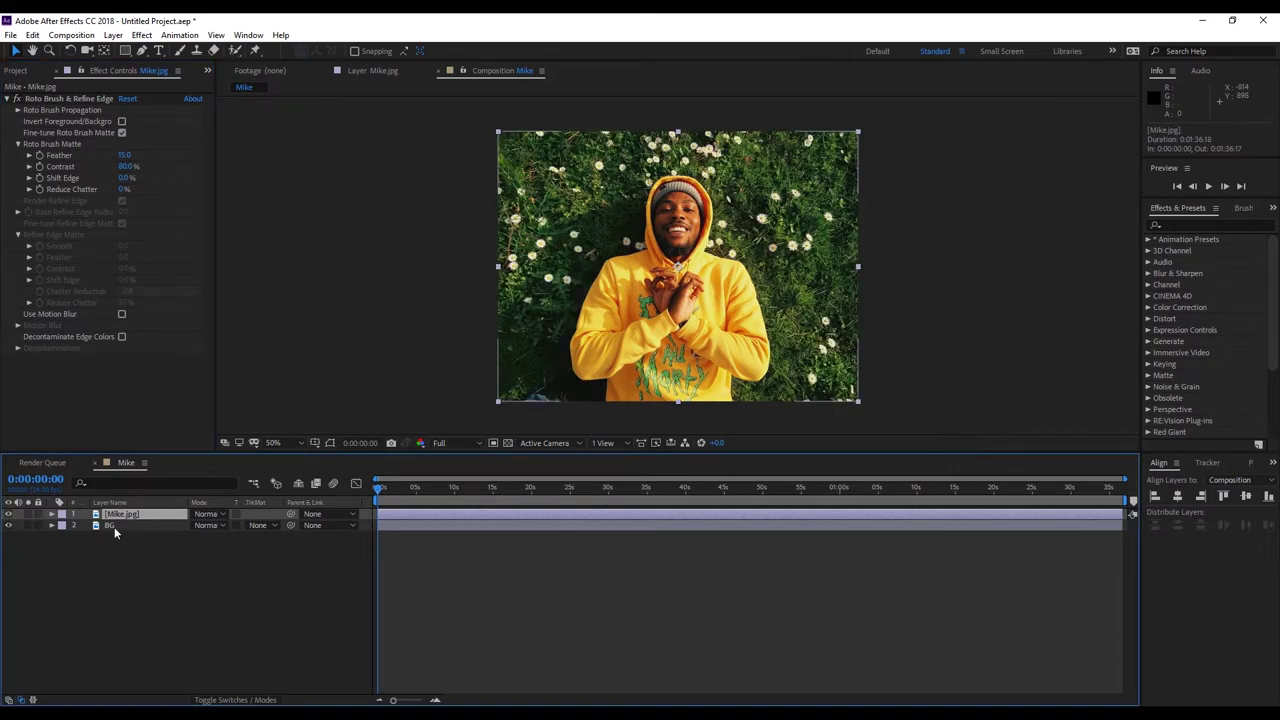
Pre-compose Mike.jpg into a Subject composition, moving all attributes into it.
{"action": "left_click", "coordinate": [112, 35]}
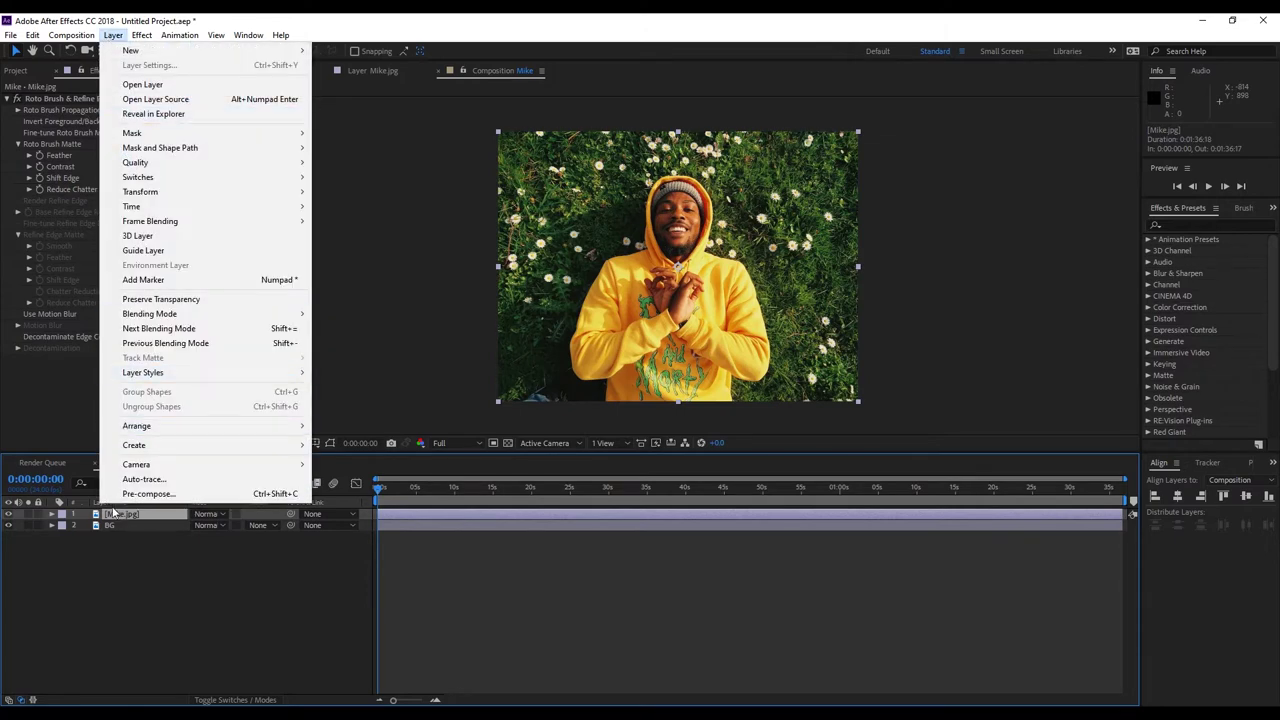
{"action": "left_click", "coordinate": [170, 494]}
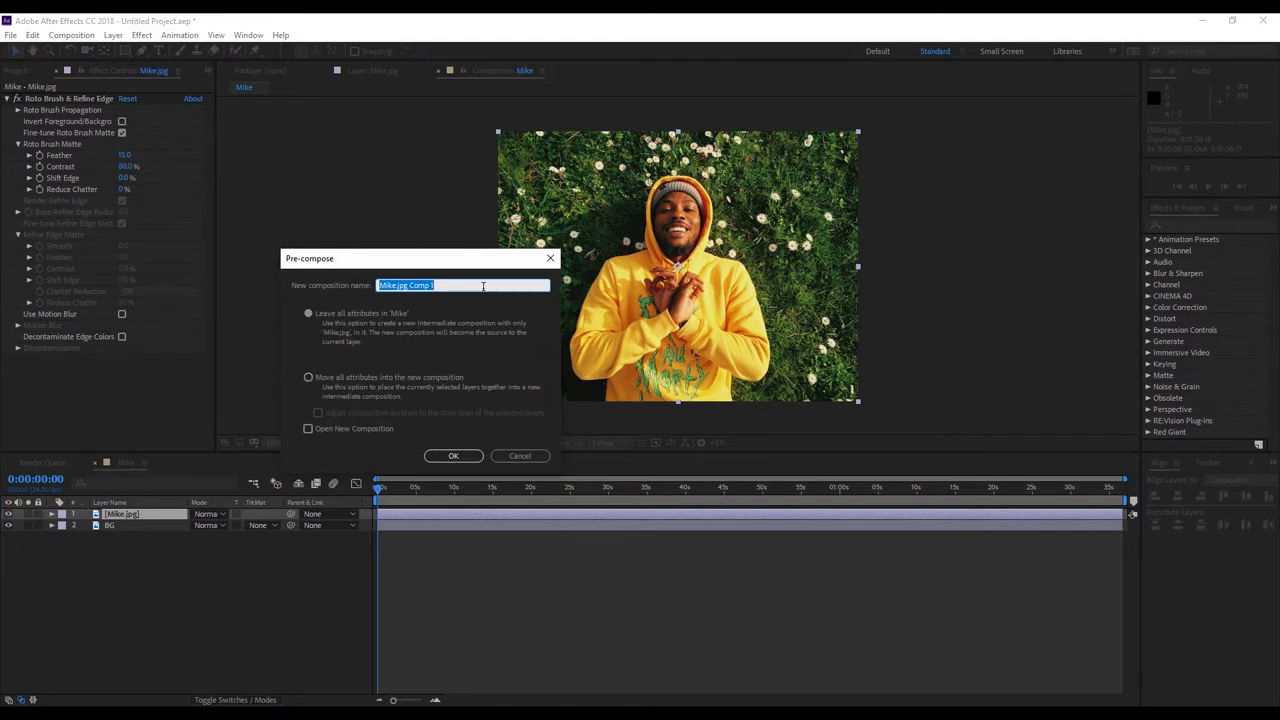
{"action": "type", "text": "S"}
{"action": "left_click", "coordinate": [308, 379]}
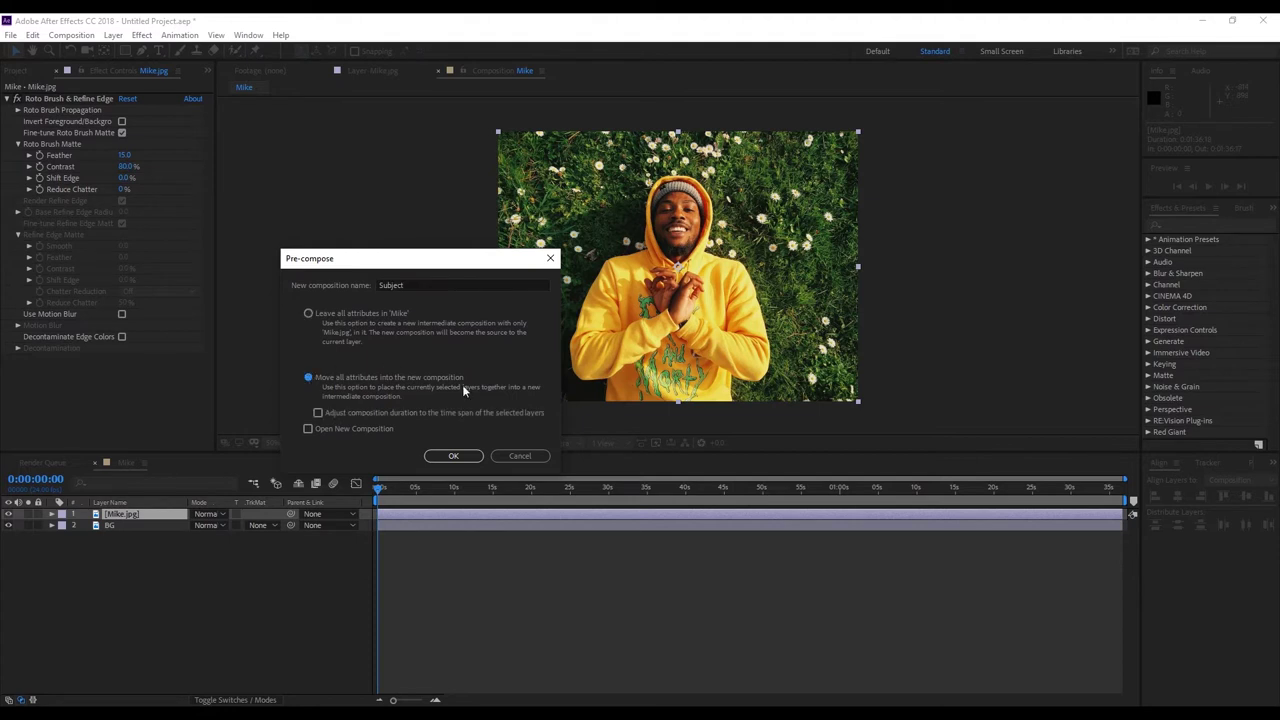
{"action": "left_click", "coordinate": [452, 456]}
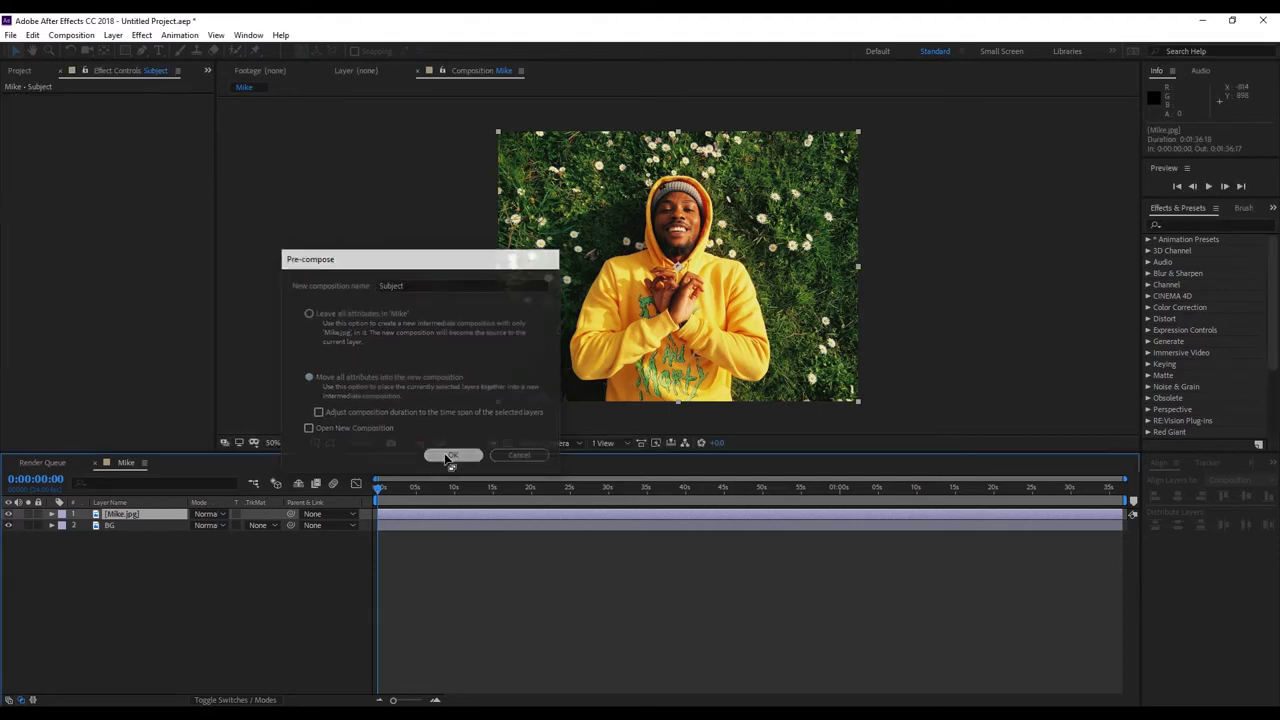
Freeze the Subject layer on its current frame.
{"action": "right_click", "coordinate": [128, 518]}
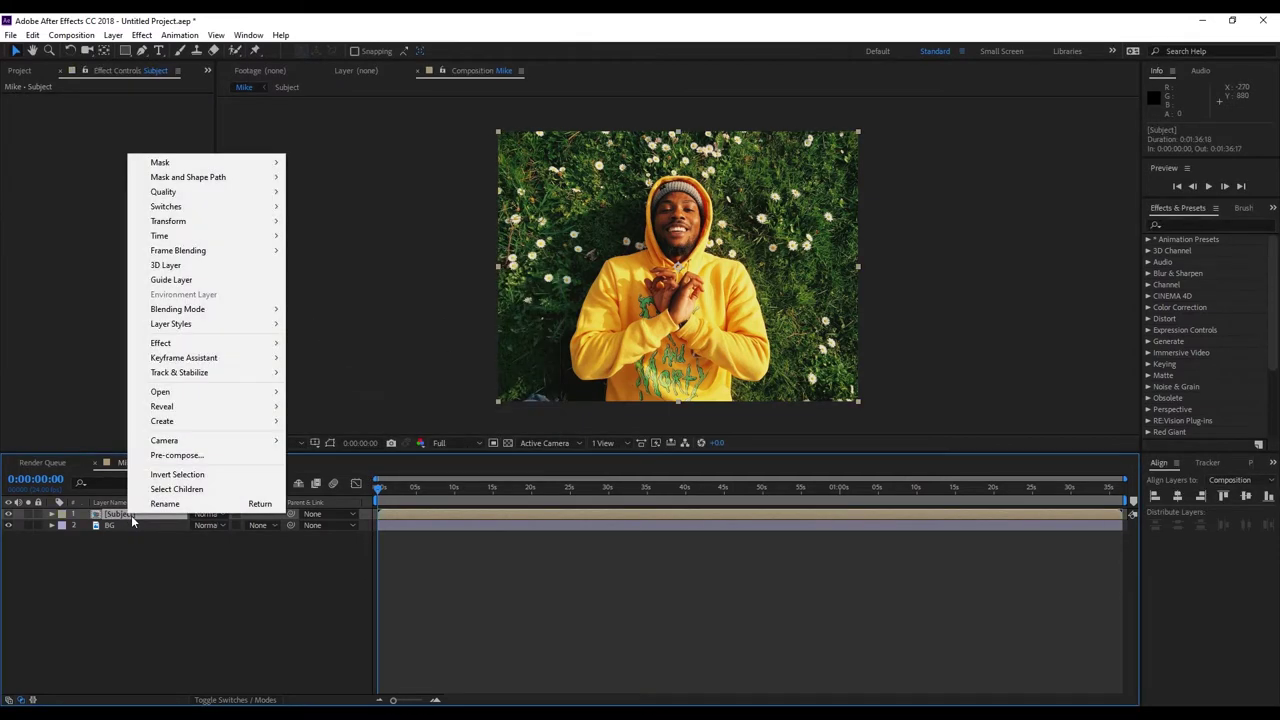
{"action": "mouse_move", "coordinate": [177, 240]}
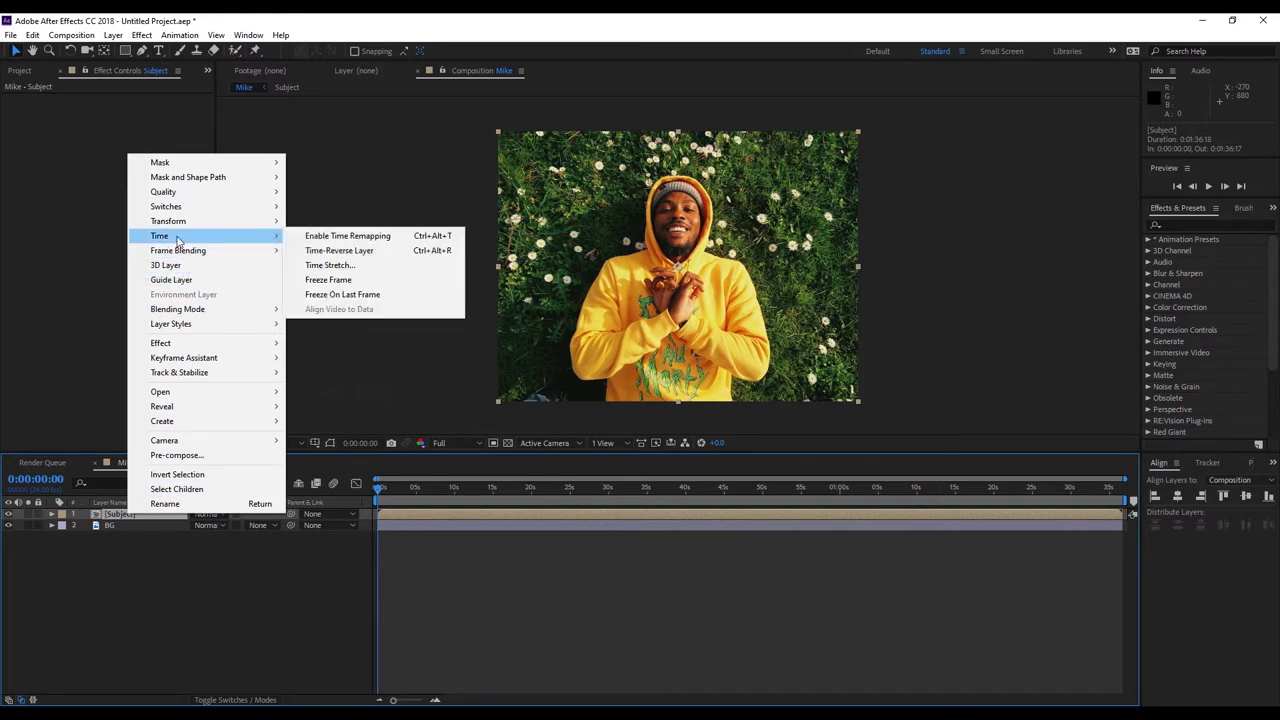
{"action": "left_click", "coordinate": [346, 280]}
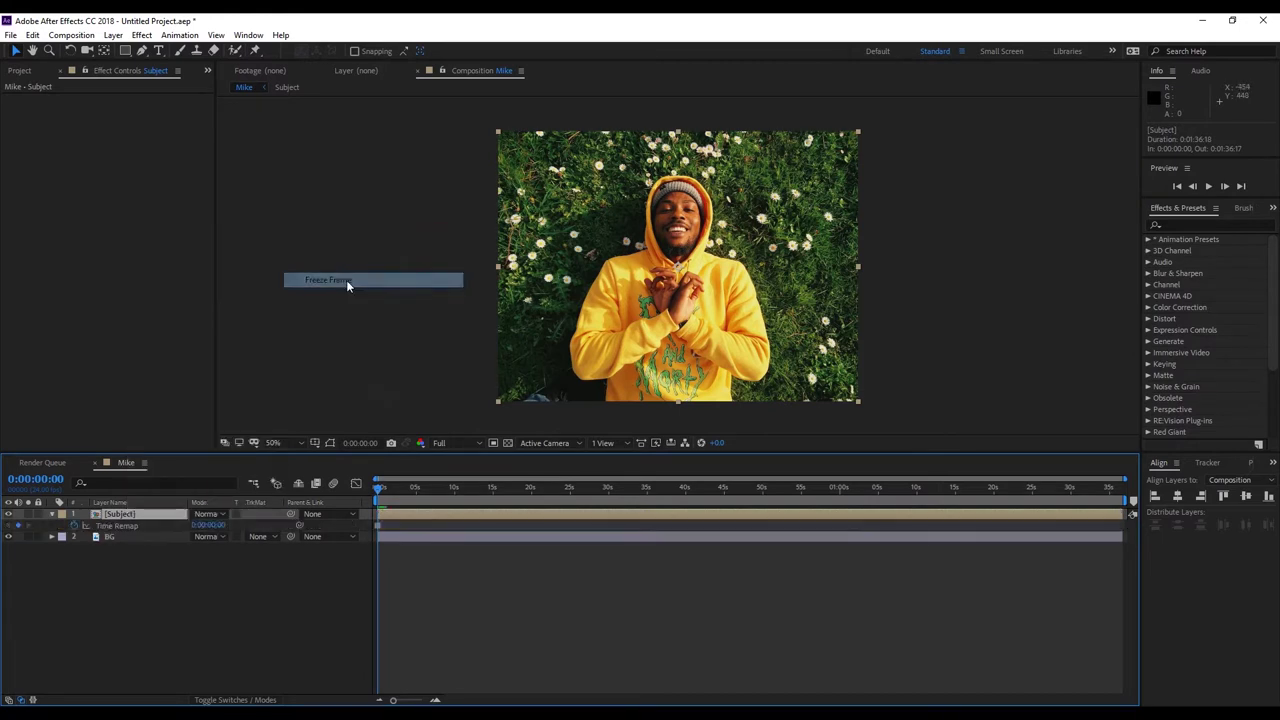
{"action": "left_click", "coordinate": [436, 588]}
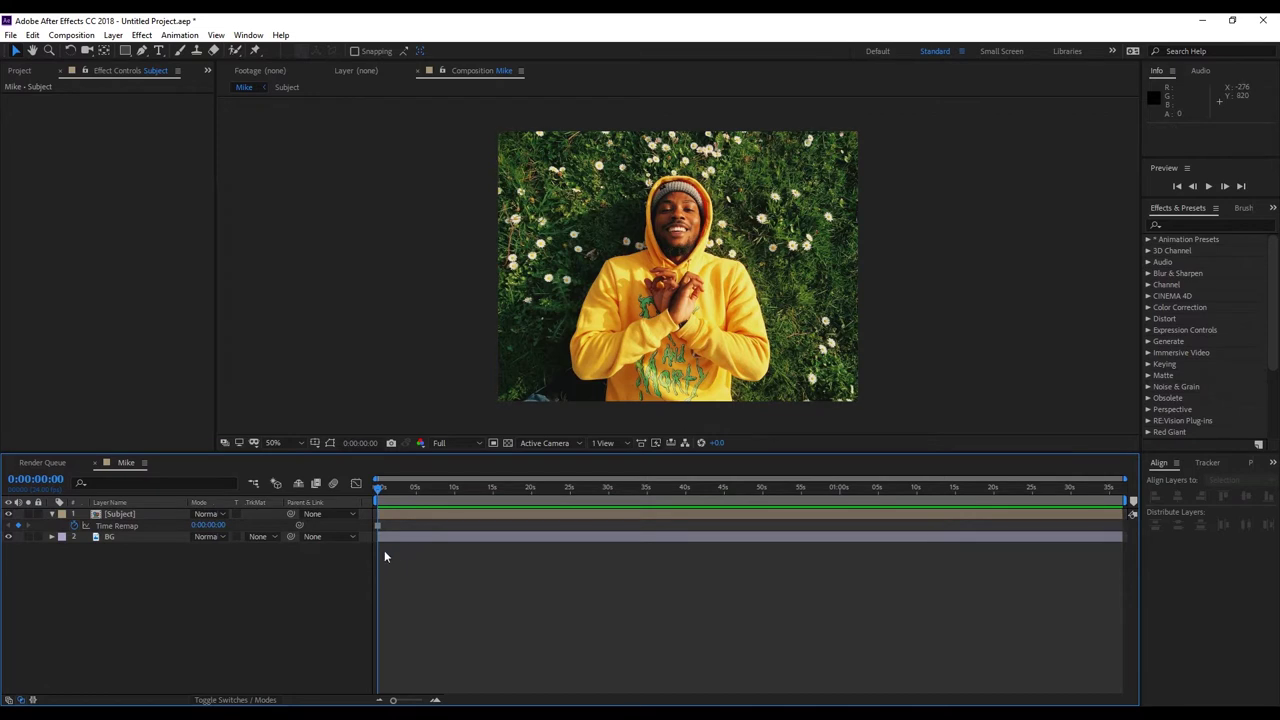
Give Subject an orange label and open the BG layer in its own viewer.
{"action": "left_click", "coordinate": [51, 514]}
{"action": "left_click", "coordinate": [61, 514]}
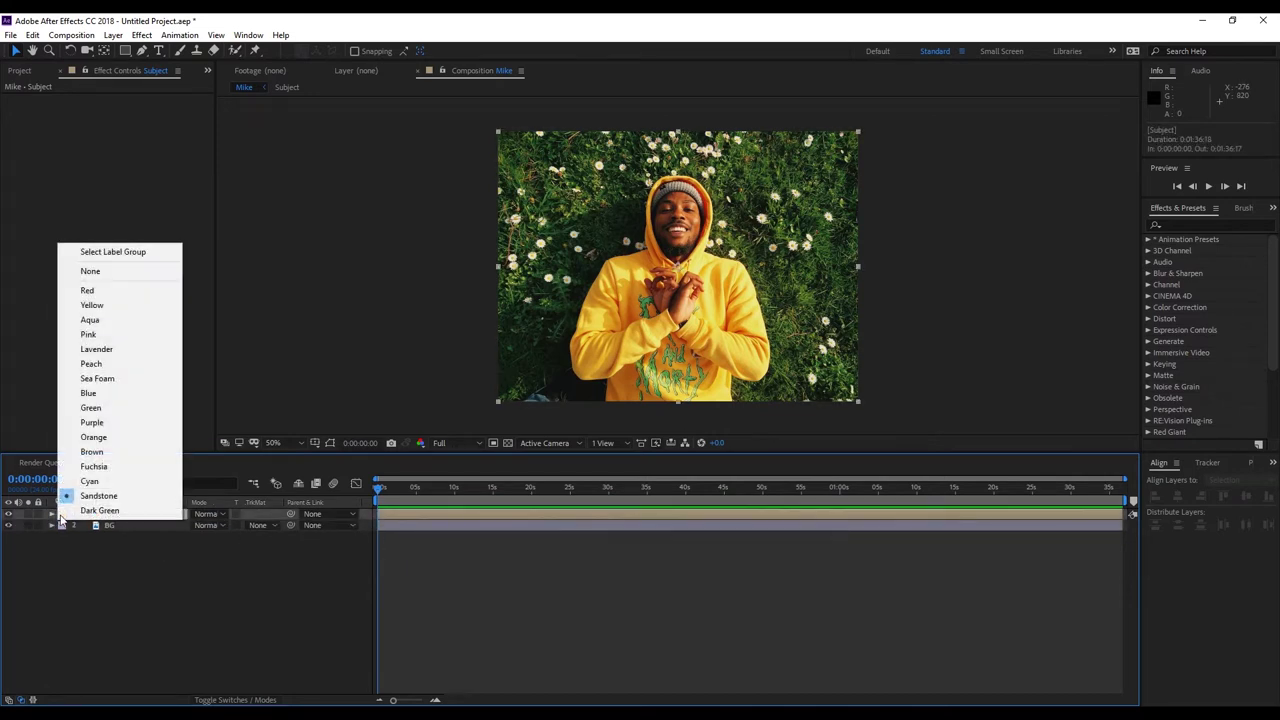
{"action": "left_click", "coordinate": [91, 438]}
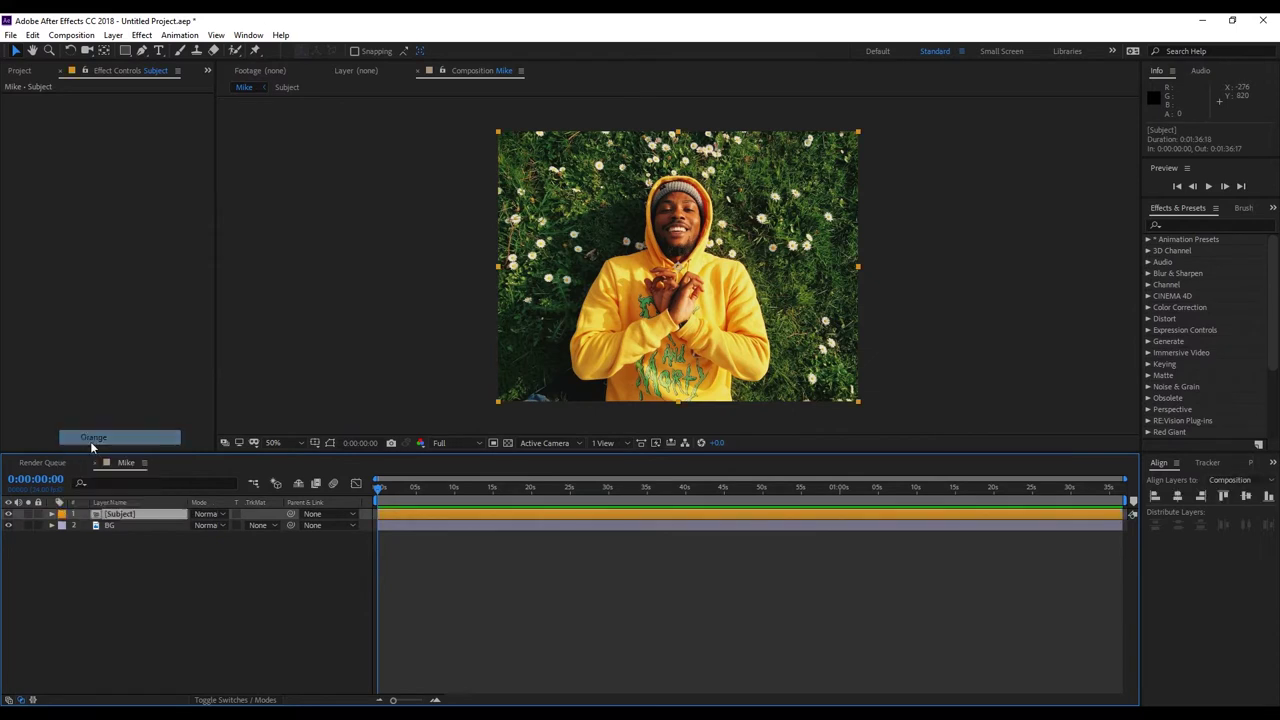
{"action": "left_click", "coordinate": [125, 545]}
{"action": "left_click", "coordinate": [114, 527]}
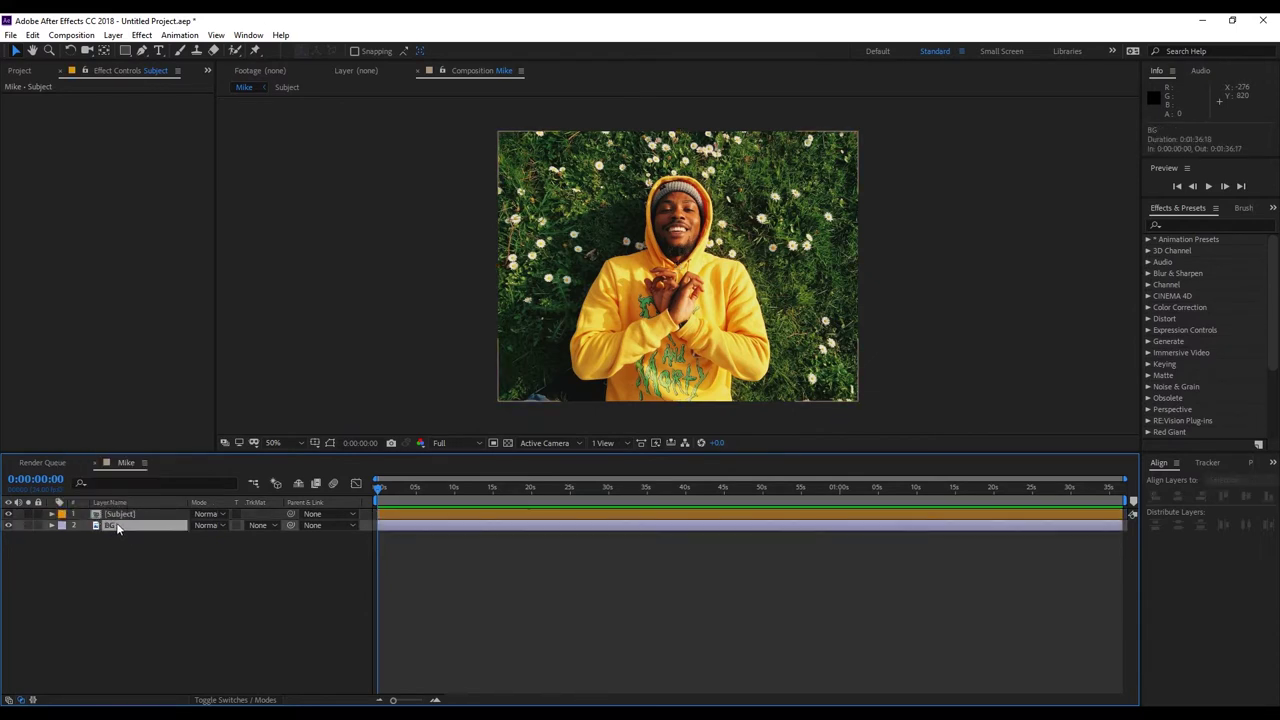
{"action": "double_click", "coordinate": [121, 525]}
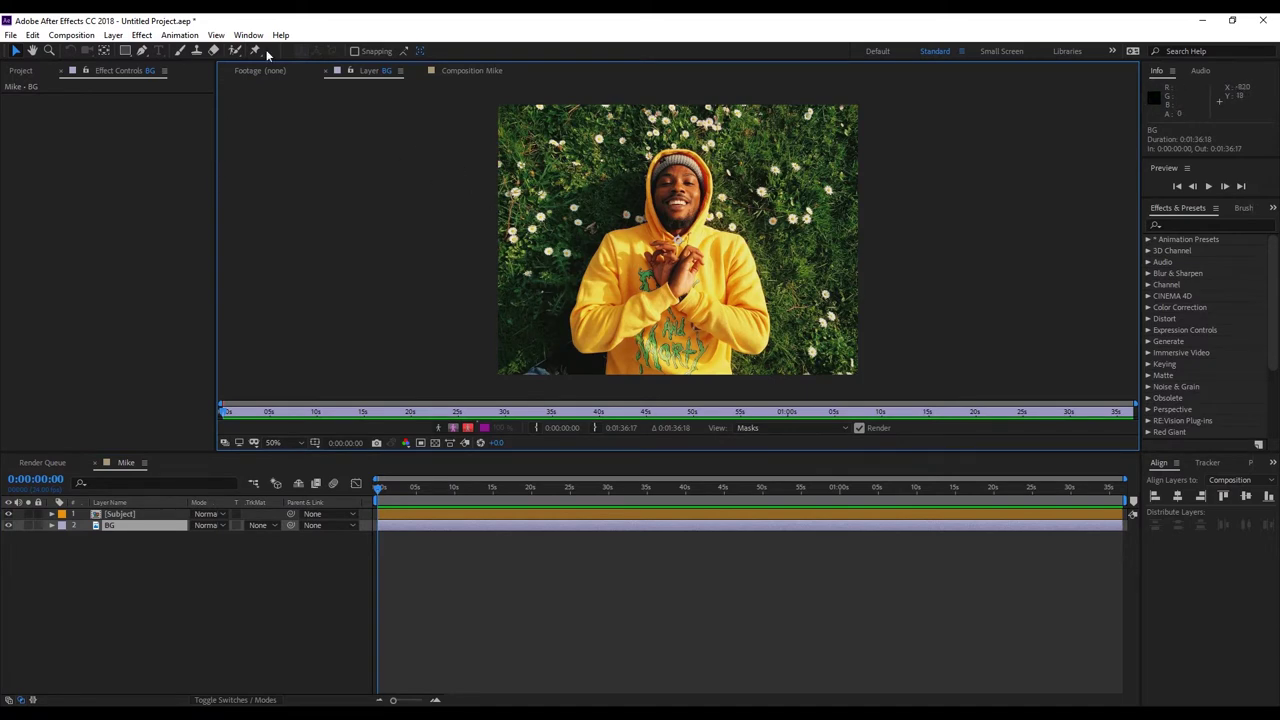
Set a grass clone source and paint cloned grass over the man's left shoulder.
{"action": "left_click", "coordinate": [198, 53]}
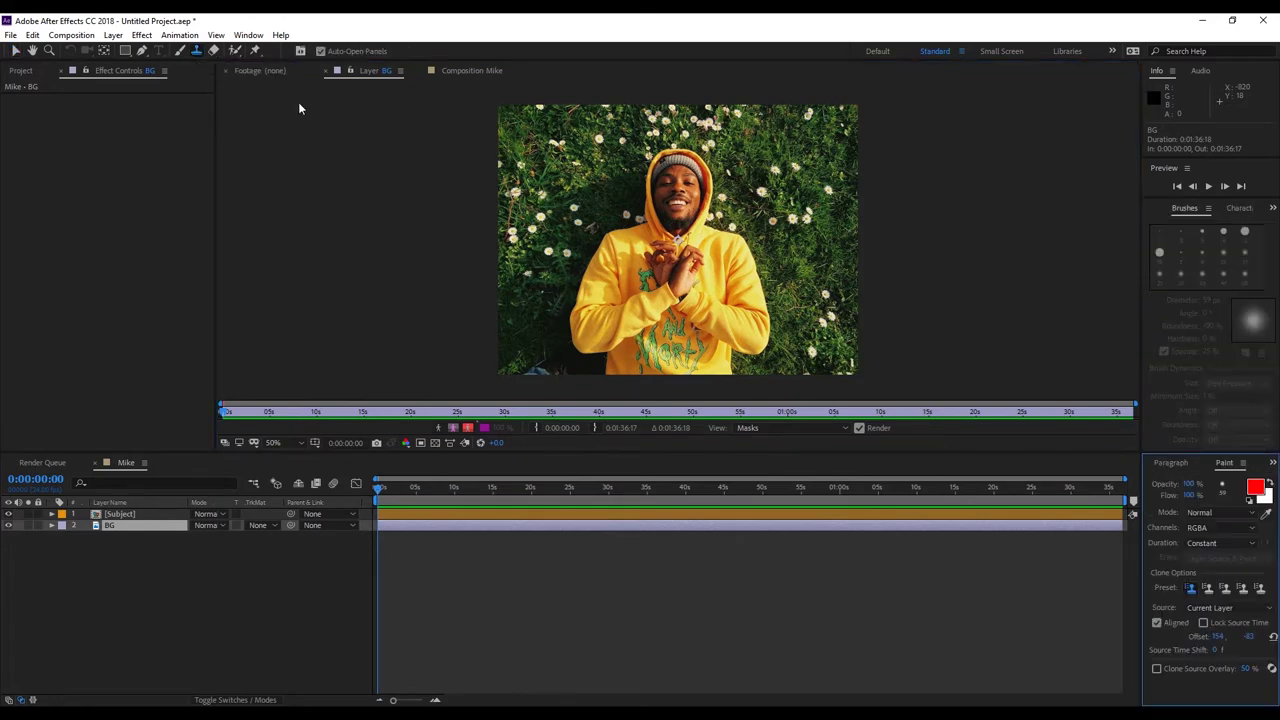
{"action": "key", "text": "period"}
{"action": "key", "text": "period"}
{"action": "key", "text": "period"}
{"action": "key", "text": "period"}
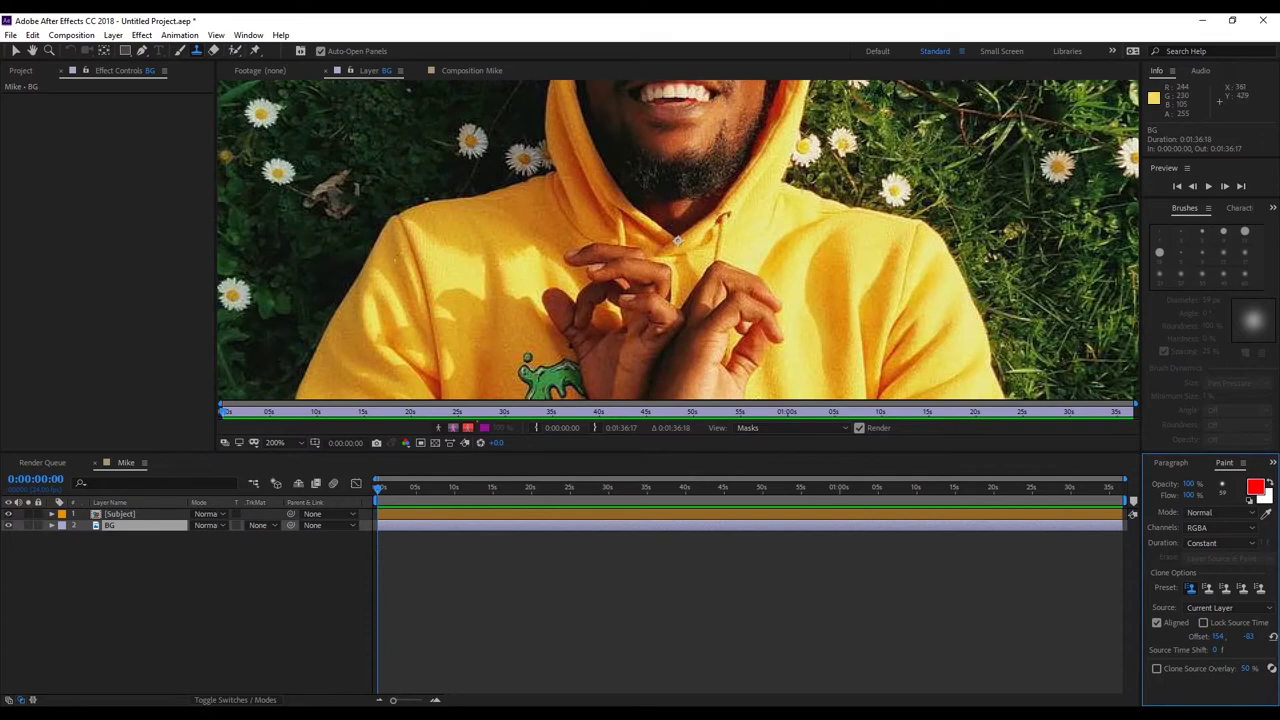
{"action": "key", "text": "comma"}
{"action": "key", "text": "comma"}
{"action": "key", "text": "period"}
{"action": "key", "text": "period"}
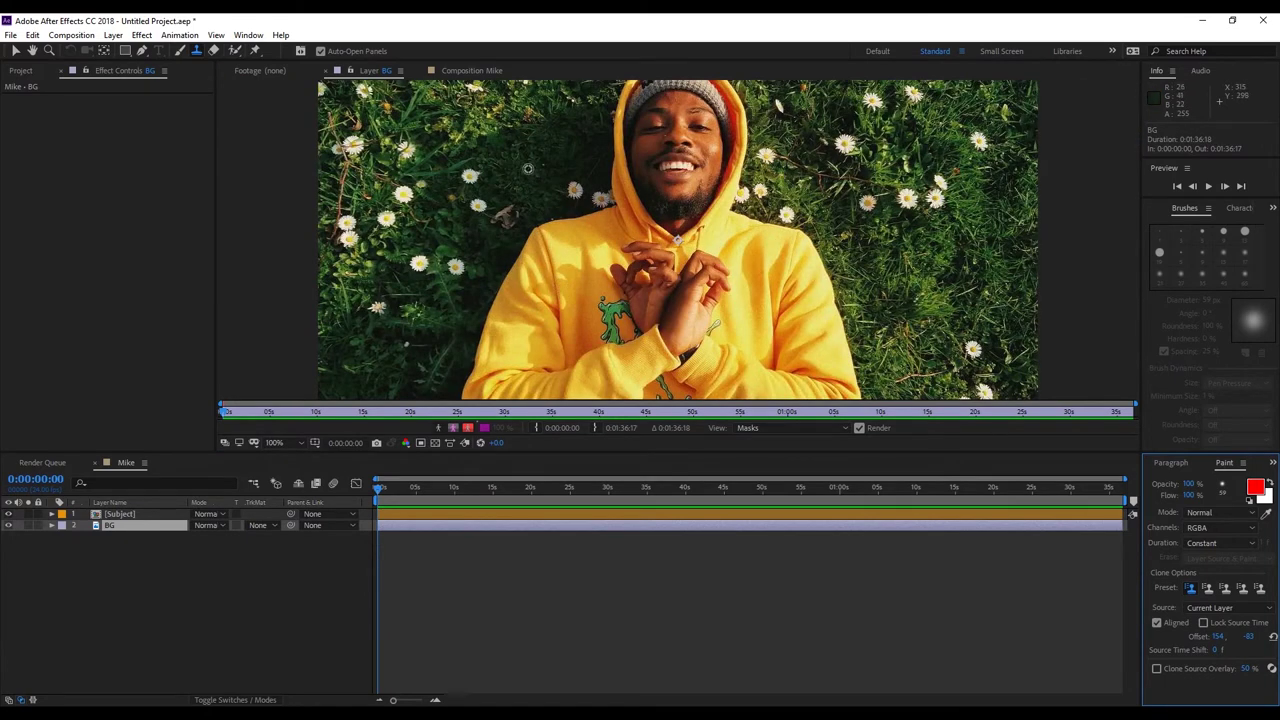
{"action": "left_click", "coordinate": [527, 193], "text": "alt"}
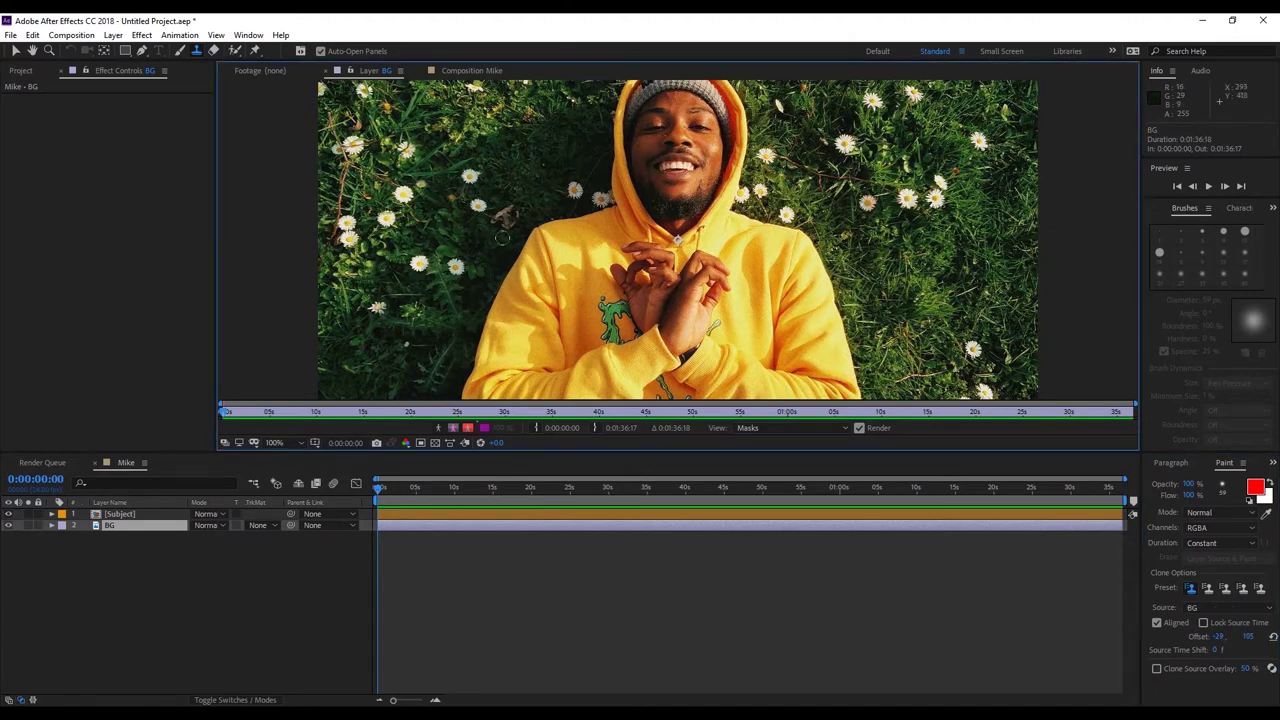
{"action": "mouse_move", "coordinate": [497, 272]}
{"action": "left_mouse_down"}
{"action": "mouse_move", "coordinate": [535, 215]}
{"action": "mouse_move", "coordinate": [576, 228]}
{"action": "left_mouse_up"}
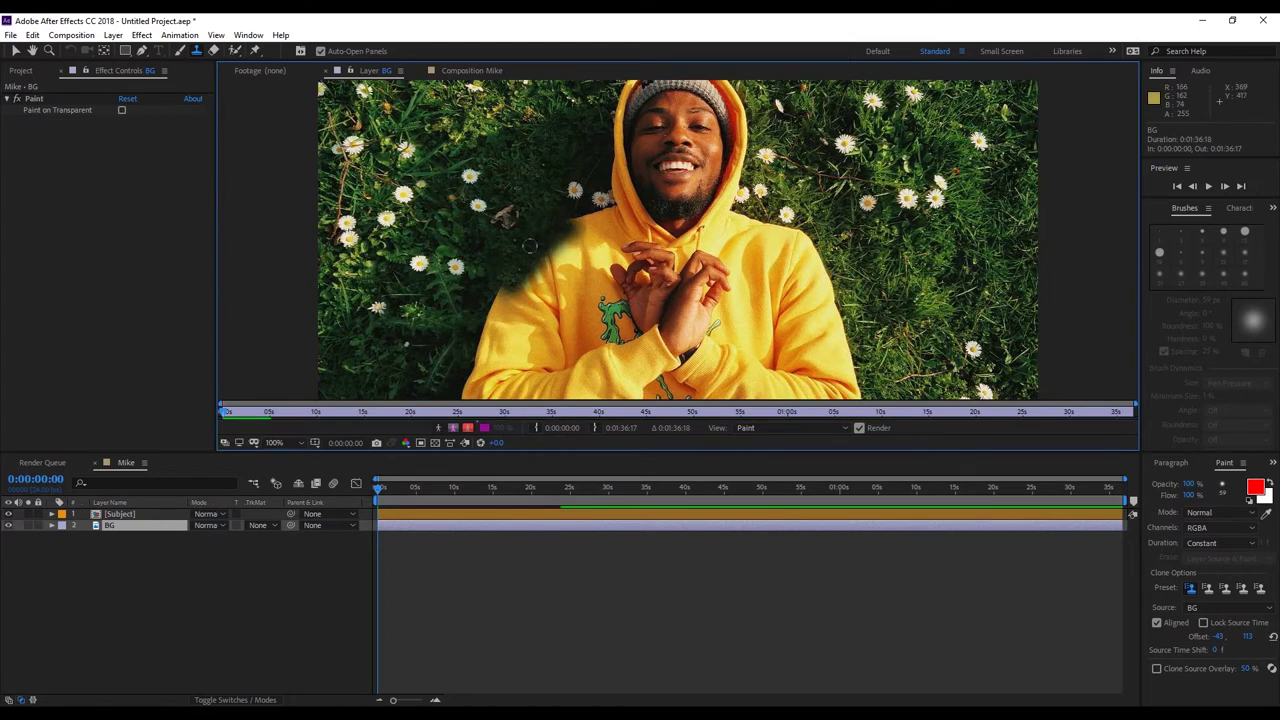
{"action": "left_click_drag", "start_coordinate": [494, 268], "coordinate": [506, 344]}
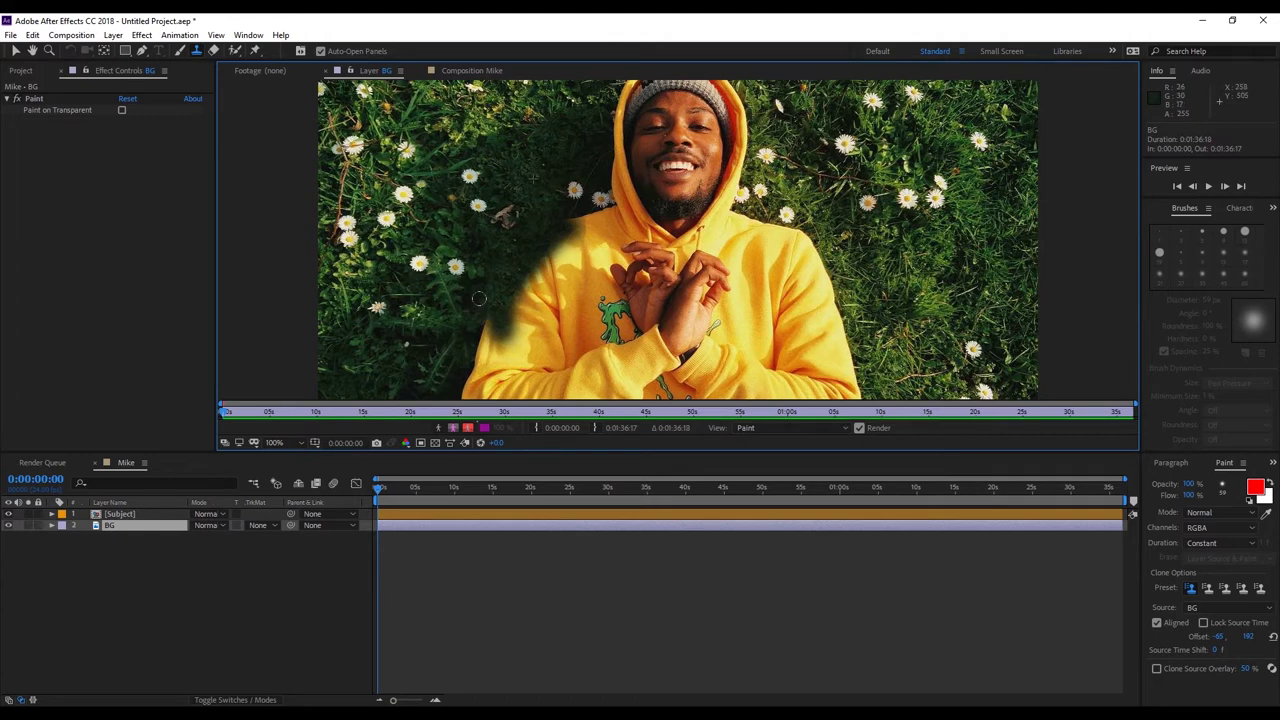
{"action": "left_click_drag", "start_coordinate": [479, 298], "coordinate": [476, 372]}
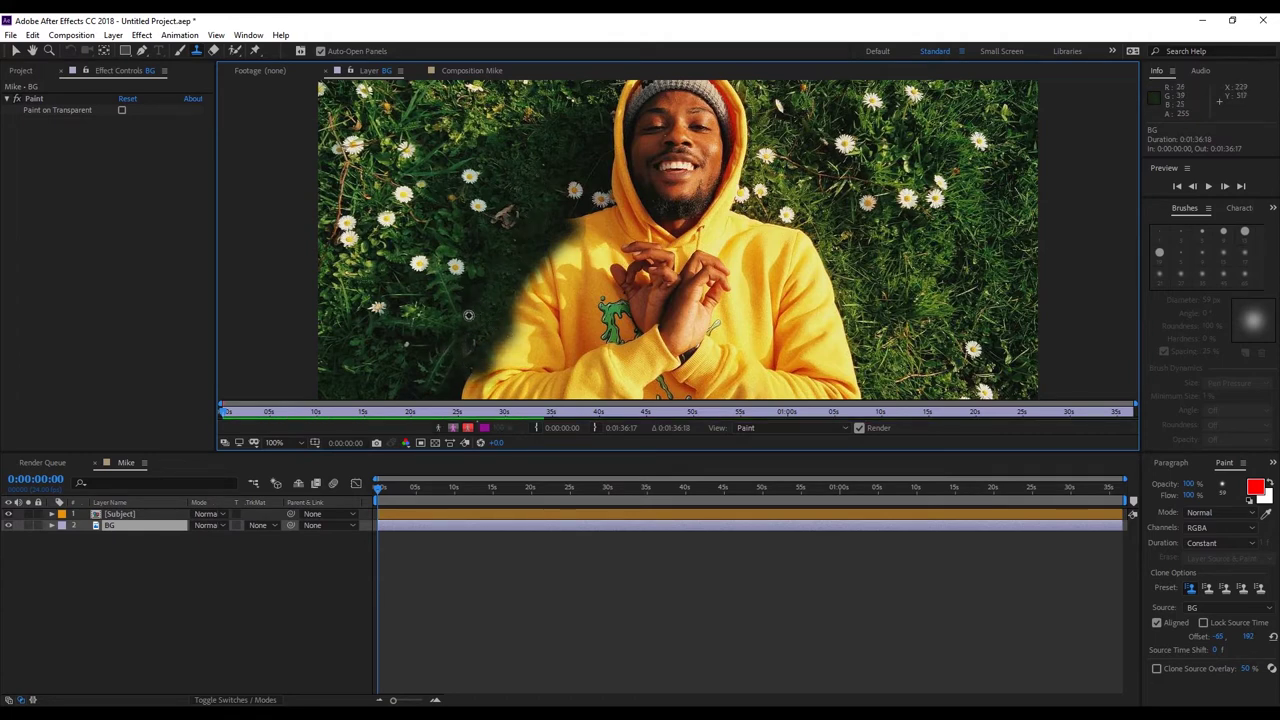
{"action": "mouse_move", "coordinate": [451, 379]}
{"action": "left_mouse_down"}
{"action": "mouse_move", "coordinate": [507, 337]}
{"action": "mouse_move", "coordinate": [483, 307]}
{"action": "mouse_move", "coordinate": [462, 314]}
{"action": "mouse_move", "coordinate": [495, 315]}
{"action": "mouse_move", "coordinate": [547, 231]}
{"action": "mouse_move", "coordinate": [540, 196]}
{"action": "mouse_move", "coordinate": [525, 219]}
{"action": "mouse_move", "coordinate": [584, 205]}
{"action": "mouse_move", "coordinate": [558, 214]}
{"action": "mouse_move", "coordinate": [536, 162]}
{"action": "mouse_move", "coordinate": [568, 222]}
{"action": "mouse_move", "coordinate": [565, 210]}
{"action": "mouse_move", "coordinate": [599, 205]}
{"action": "mouse_move", "coordinate": [620, 160]}
{"action": "left_mouse_up"}
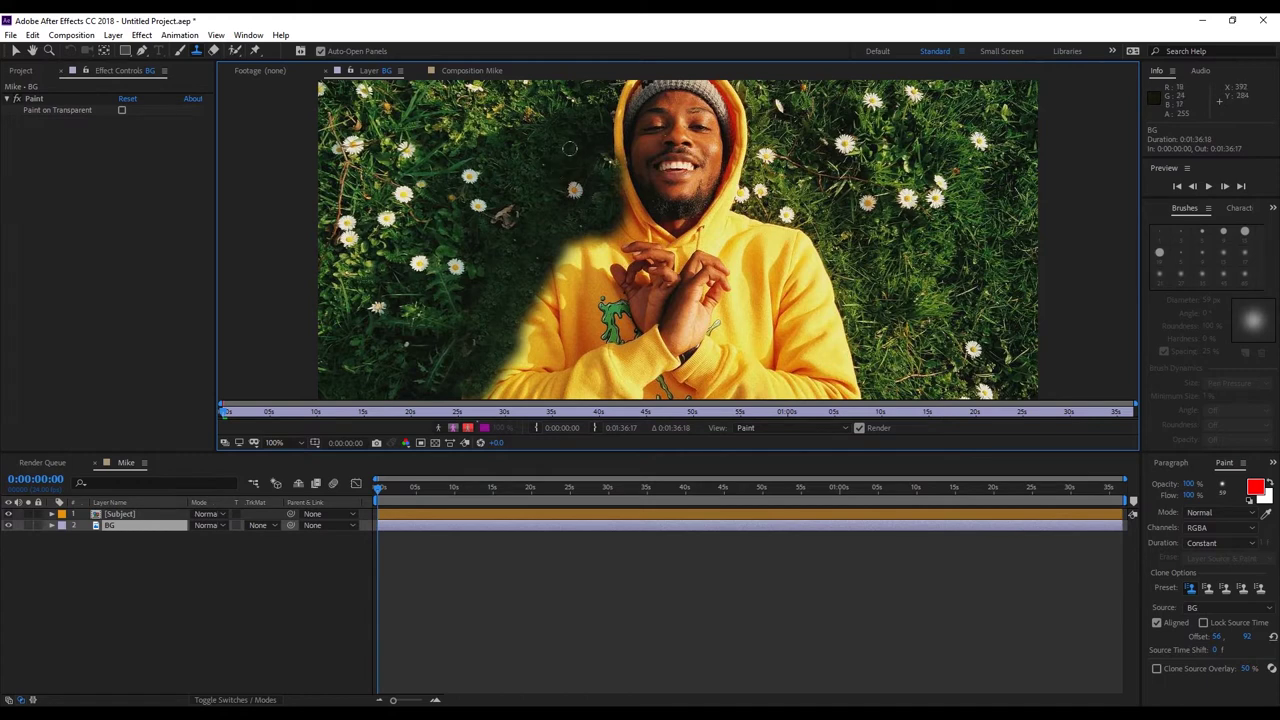
Clone grass over the hood's left edge and over the eyes and forehead.
{"action": "mouse_move", "coordinate": [568, 150]}
{"action": "left_mouse_down"}
{"action": "mouse_move", "coordinate": [614, 152]}
{"action": "mouse_move", "coordinate": [586, 190]}
{"action": "mouse_move", "coordinate": [580, 244]}
{"action": "mouse_move", "coordinate": [556, 266]}
{"action": "mouse_move", "coordinate": [574, 279]}
{"action": "mouse_move", "coordinate": [530, 201]}
{"action": "mouse_move", "coordinate": [558, 242]}
{"action": "mouse_move", "coordinate": [546, 183]}
{"action": "mouse_move", "coordinate": [645, 160]}
{"action": "mouse_move", "coordinate": [691, 182]}
{"action": "mouse_move", "coordinate": [705, 245]}
{"action": "left_mouse_up"}
{"action": "left_click", "coordinate": [544, 234], "text": "alt"}
{"action": "left_click", "coordinate": [546, 183], "text": "alt"}
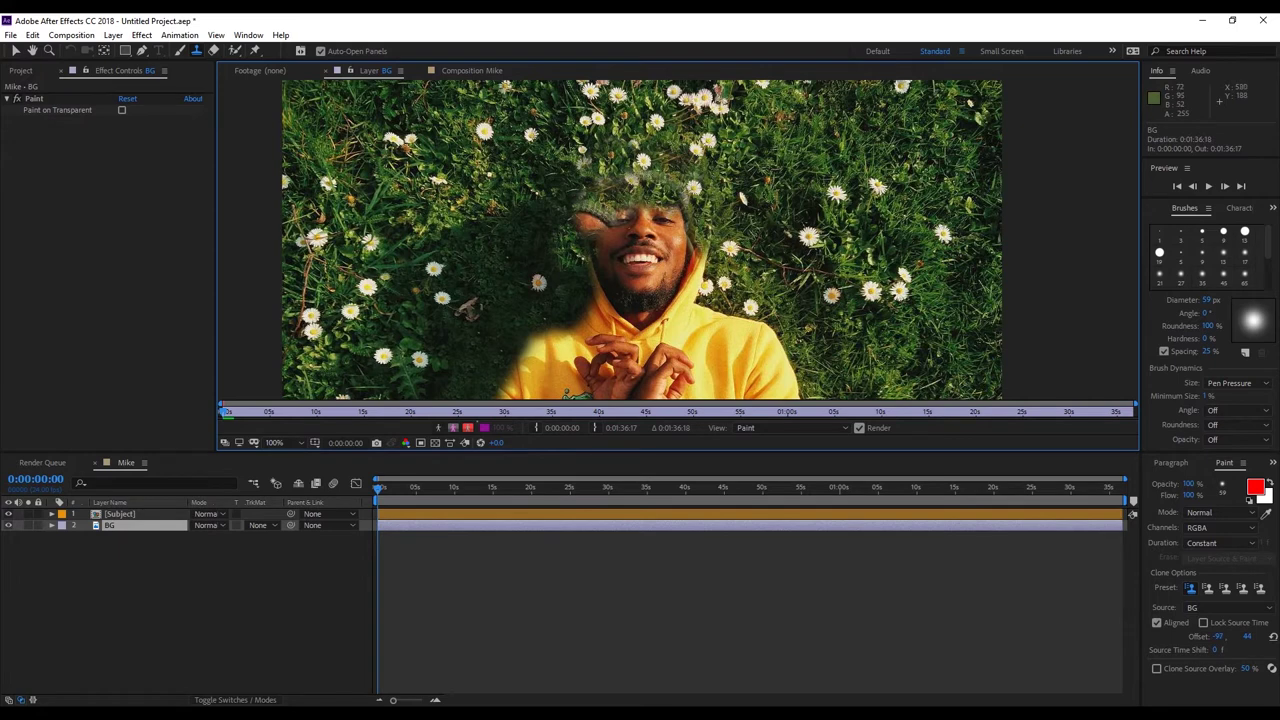
{"action": "key", "text": "ctrl+z"}
{"action": "mouse_move", "coordinate": [668, 204]}
{"action": "left_mouse_down"}
{"action": "mouse_move", "coordinate": [596, 200]}
{"action": "mouse_move", "coordinate": [670, 205]}
{"action": "mouse_move", "coordinate": [651, 215]}
{"action": "mouse_move", "coordinate": [662, 236]}
{"action": "left_mouse_up"}
Clone grass beside the right arm and along the hoodie's right edge.
{"action": "scroll", "coordinate": [640, 240], "scroll_direction": "up", "scroll_amount": 2}
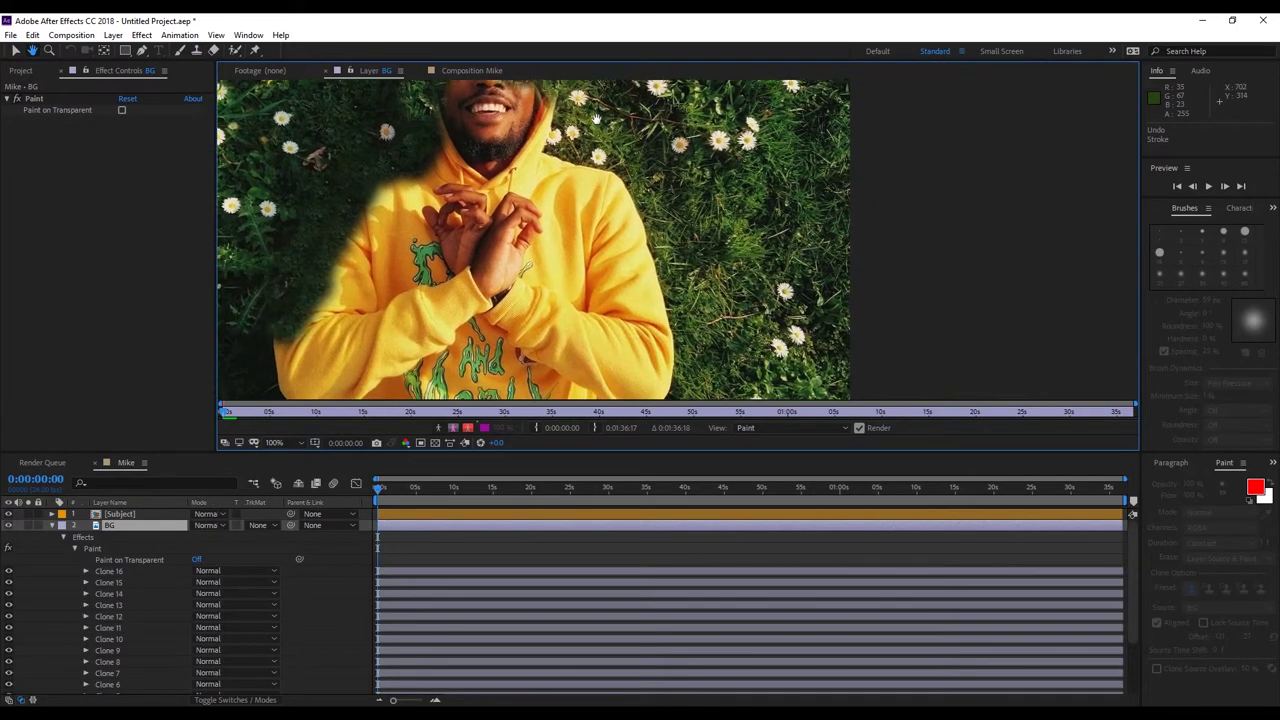
{"action": "mouse_move", "coordinate": [625, 190]}
{"action": "left_mouse_down"}
{"action": "mouse_move", "coordinate": [650, 255]}
{"action": "mouse_move", "coordinate": [600, 168]}
{"action": "mouse_move", "coordinate": [622, 194]}
{"action": "mouse_move", "coordinate": [535, 145]}
{"action": "left_mouse_up"}
{"action": "left_click_drag", "start_coordinate": [540, 110], "coordinate": [548, 140]}
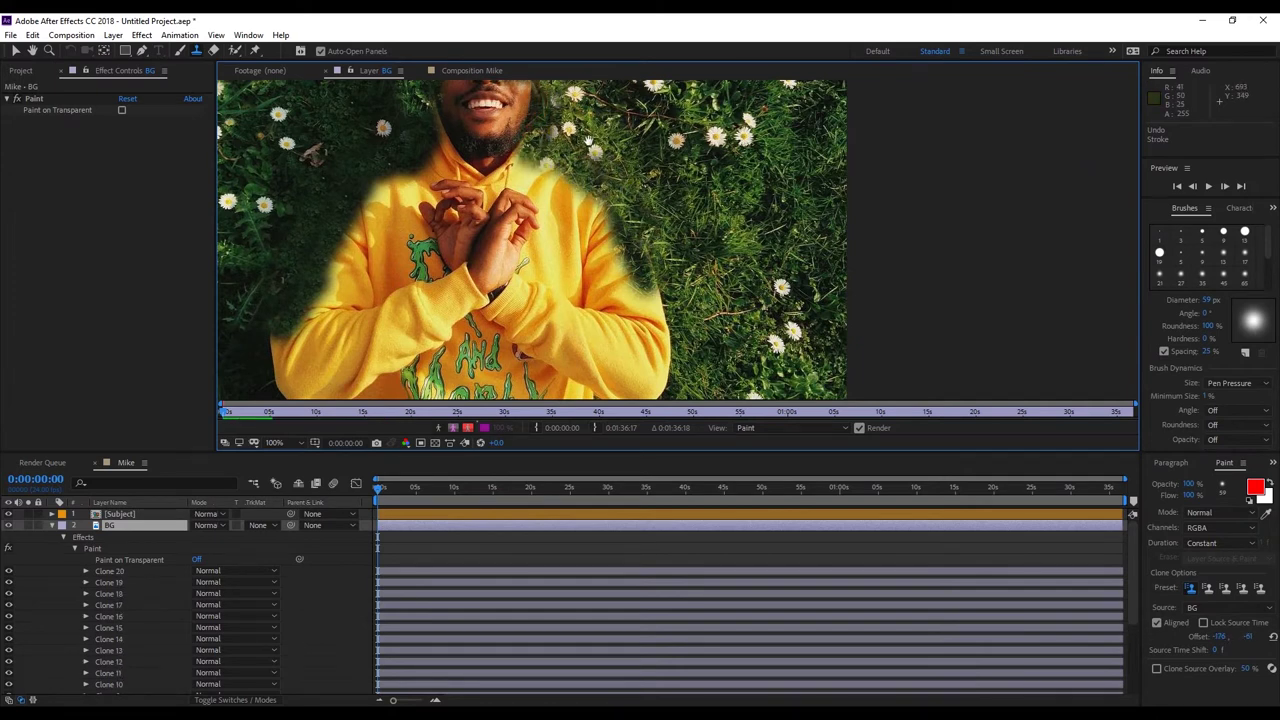
{"action": "left_click_drag", "start_coordinate": [620, 260], "coordinate": [640, 380]}
{"action": "left_click_drag", "start_coordinate": [661, 242], "coordinate": [630, 390]}
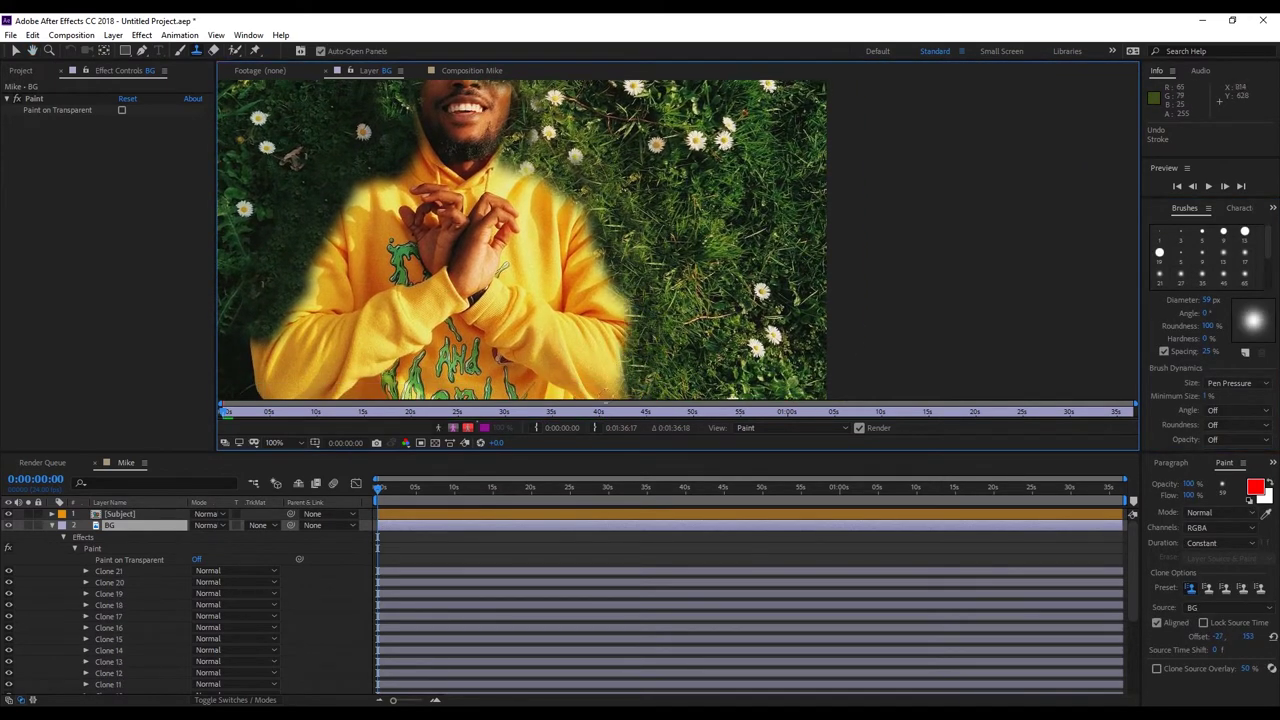
{"action": "scroll", "coordinate": [630, 390], "scroll_direction": "down", "scroll_amount": 3}
{"action": "mouse_move", "coordinate": [575, 320]}
{"action": "left_mouse_down"}
{"action": "mouse_move", "coordinate": [615, 175]}
{"action": "mouse_move", "coordinate": [553, 238]}
{"action": "left_mouse_up"}
{"action": "left_click_drag", "start_coordinate": [575, 285], "coordinate": [608, 140]}
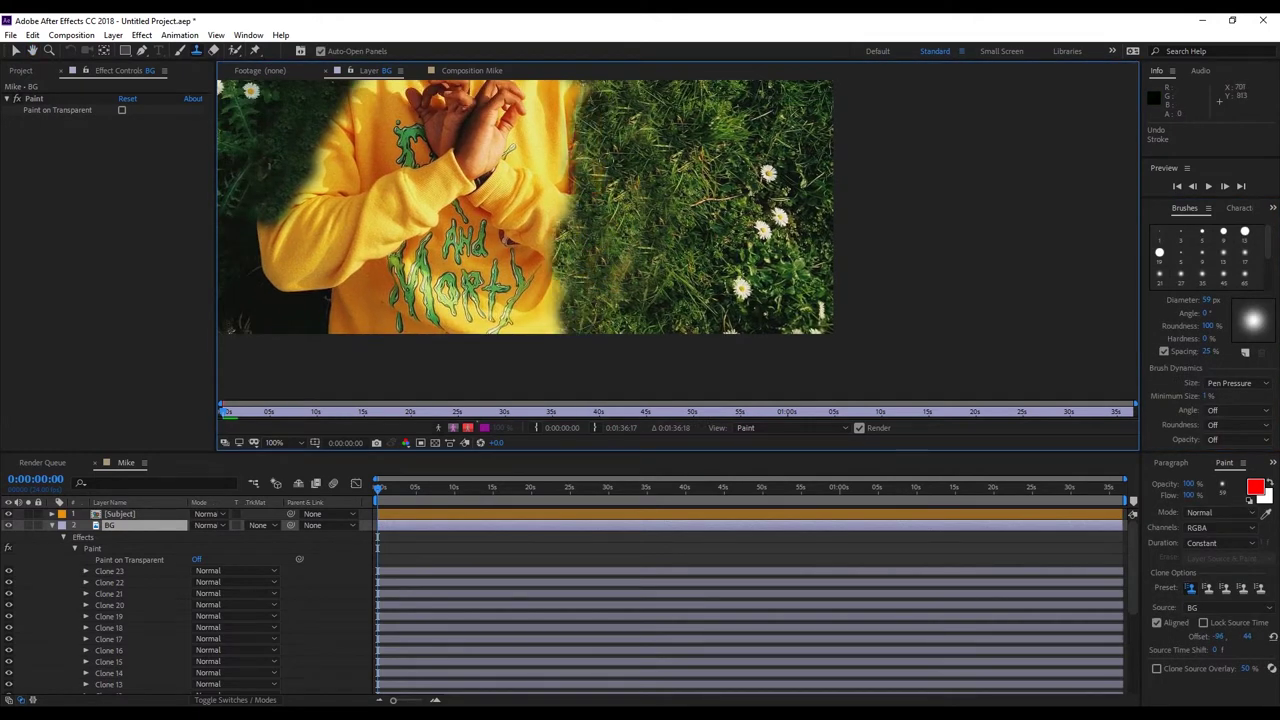
{"action": "scroll", "coordinate": [600, 200], "scroll_direction": "left", "scroll_amount": 3}
{"action": "left_click_drag", "start_coordinate": [465, 220], "coordinate": [472, 295]}
Clone grass down the shirt's left edge, picking a new source point at 50% view.
{"action": "mouse_move", "coordinate": [452, 248]}
{"action": "left_mouse_down"}
{"action": "mouse_move", "coordinate": [482, 292]}
{"action": "mouse_move", "coordinate": [438, 273]}
{"action": "mouse_move", "coordinate": [460, 267]}
{"action": "mouse_move", "coordinate": [523, 337]}
{"action": "mouse_move", "coordinate": [442, 289]}
{"action": "mouse_move", "coordinate": [523, 339]}
{"action": "mouse_move", "coordinate": [501, 268]}
{"action": "mouse_move", "coordinate": [335, 326]}
{"action": "mouse_move", "coordinate": [384, 325]}
{"action": "mouse_move", "coordinate": [372, 316]}
{"action": "mouse_move", "coordinate": [437, 338]}
{"action": "mouse_move", "coordinate": [357, 299]}
{"action": "mouse_move", "coordinate": [428, 307]}
{"action": "mouse_move", "coordinate": [388, 291]}
{"action": "mouse_move", "coordinate": [425, 283]}
{"action": "mouse_move", "coordinate": [406, 319]}
{"action": "mouse_move", "coordinate": [460, 303]}
{"action": "mouse_move", "coordinate": [427, 266]}
{"action": "mouse_move", "coordinate": [474, 232]}
{"action": "mouse_move", "coordinate": [499, 159]}
{"action": "mouse_move", "coordinate": [461, 244]}
{"action": "left_mouse_up"}
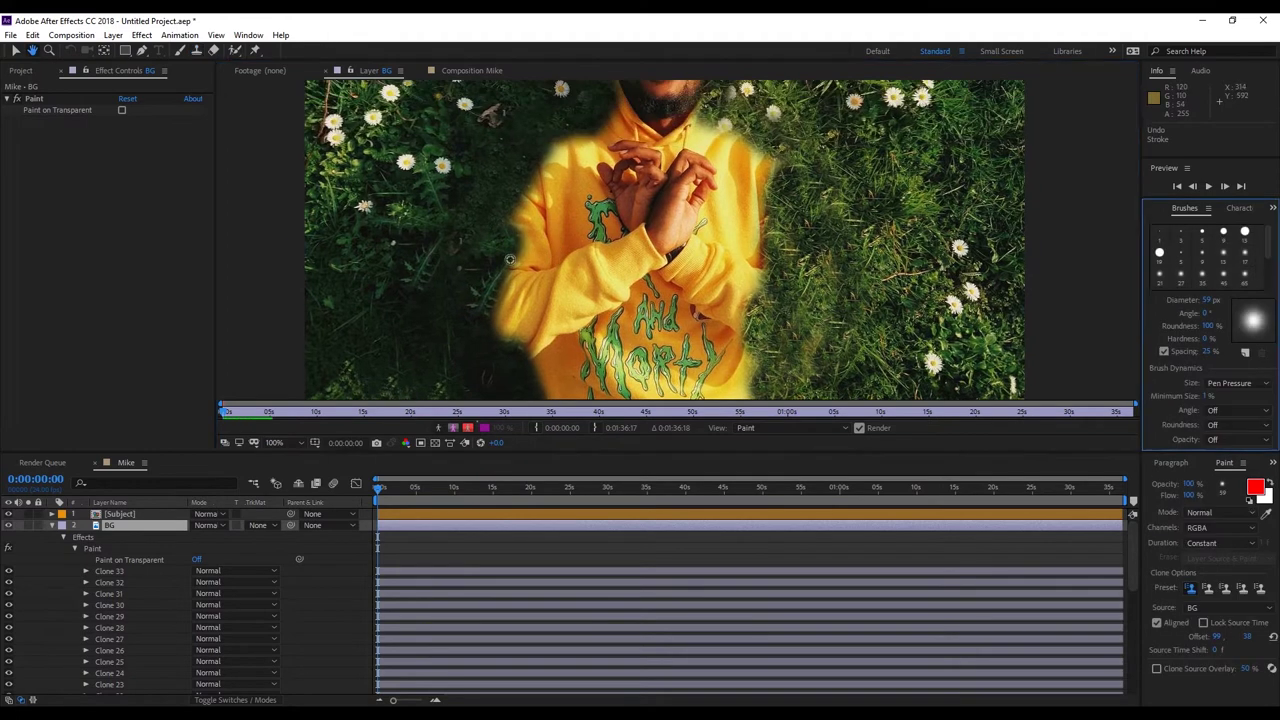
{"action": "mouse_move", "coordinate": [530, 150]}
{"action": "left_mouse_down"}
{"action": "mouse_move", "coordinate": [515, 230]}
{"action": "mouse_move", "coordinate": [540, 260]}
{"action": "left_mouse_up"}
{"action": "mouse_move", "coordinate": [520, 205]}
{"action": "left_mouse_down"}
{"action": "mouse_move", "coordinate": [540, 255]}
{"action": "mouse_move", "coordinate": [505, 355]}
{"action": "left_mouse_up"}
{"action": "left_click_drag", "start_coordinate": [530, 285], "coordinate": [522, 365]}
{"action": "key", "text": "comma"}
{"action": "left_click", "coordinate": [577, 234], "text": "alt"}
{"action": "mouse_move", "coordinate": [600, 228]}
{"action": "left_mouse_down"}
{"action": "mouse_move", "coordinate": [613, 320]}
{"action": "mouse_move", "coordinate": [609, 300]}
{"action": "left_mouse_up"}
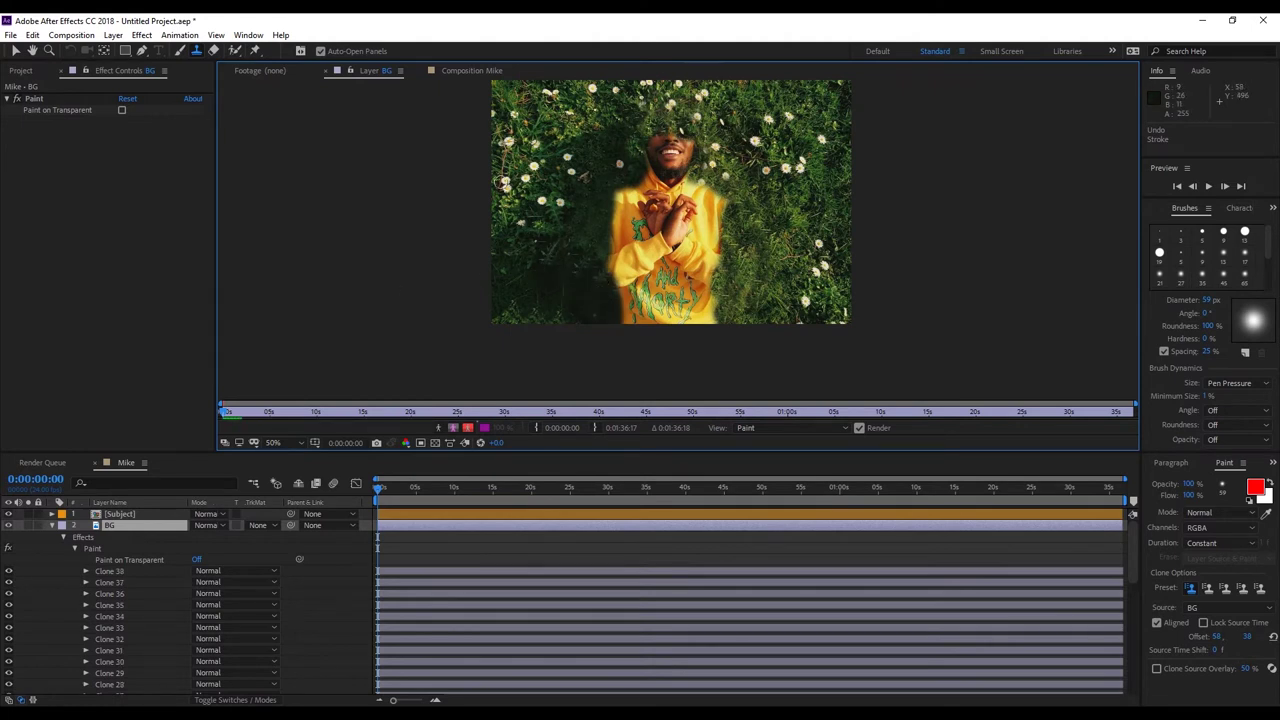
{"action": "left_click", "coordinate": [261, 69]}
Pre-compose the painted BG layer into a precomp named BG.
{"action": "left_click", "coordinate": [488, 71]}
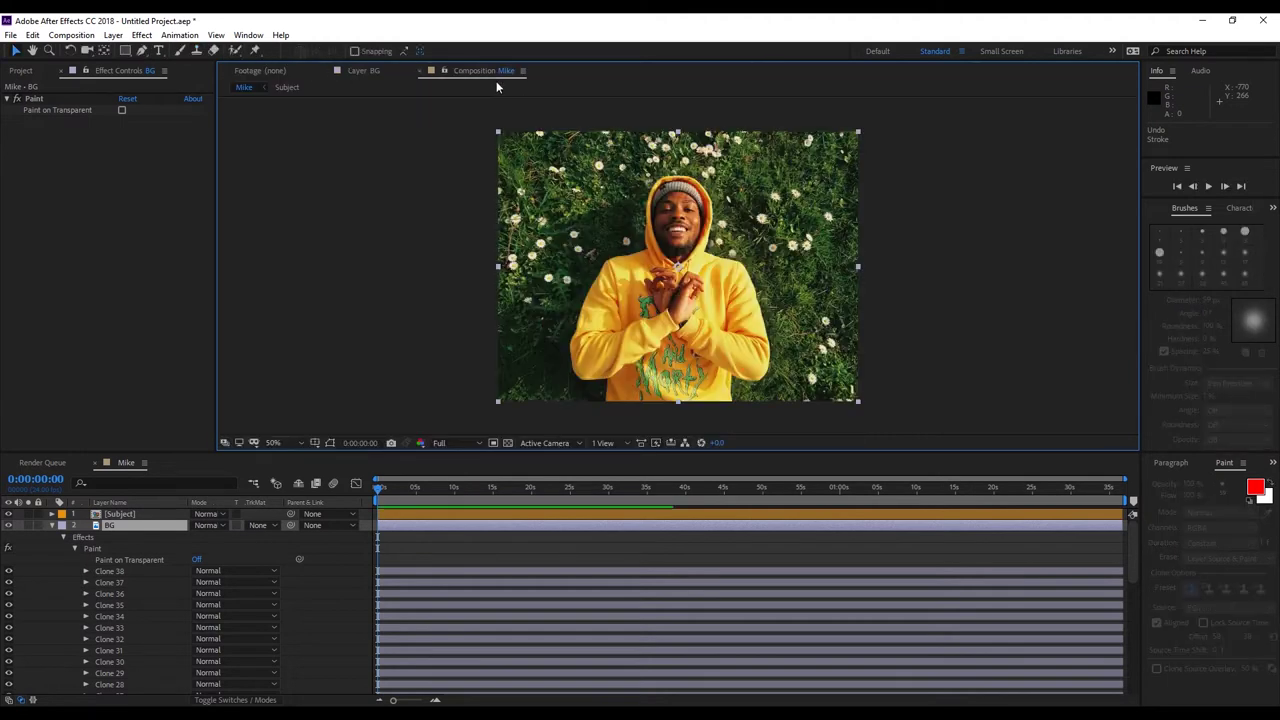
{"action": "left_click", "coordinate": [52, 525]}
{"action": "left_click", "coordinate": [132, 527]}
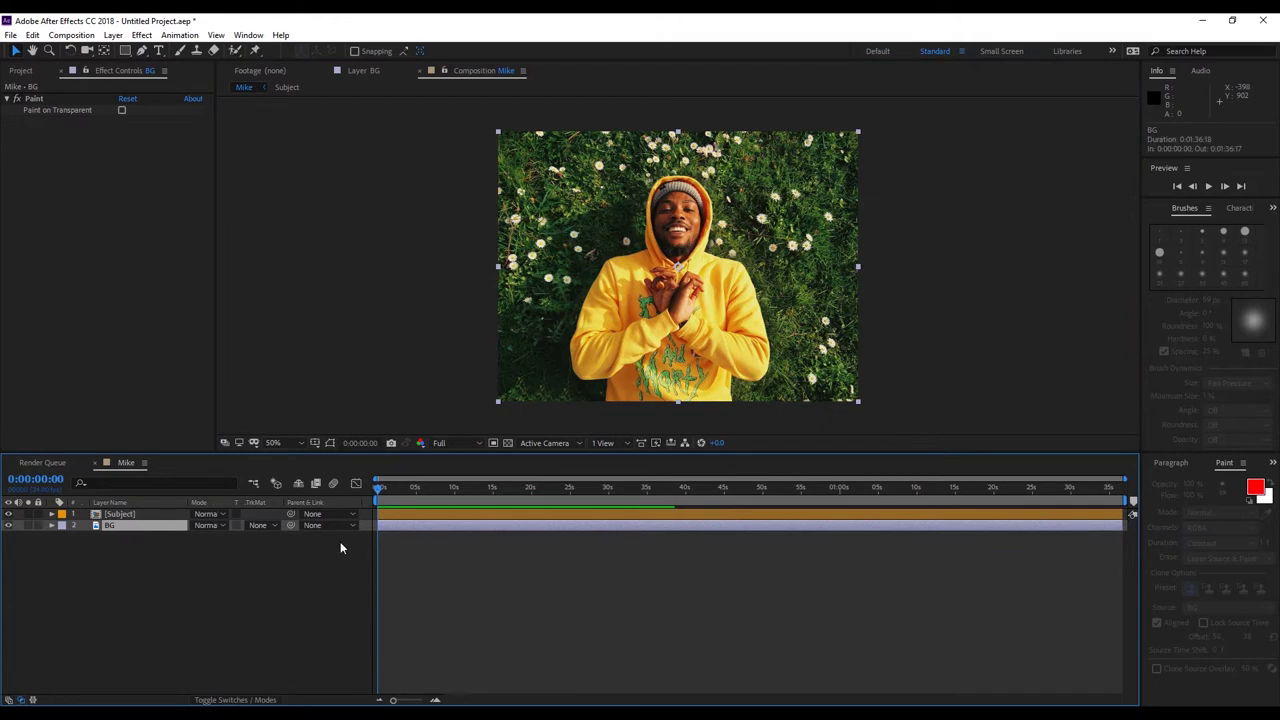
{"action": "mouse_move", "coordinate": [381, 494]}
{"action": "left_mouse_down"}
{"action": "mouse_move", "coordinate": [533, 512]}
{"action": "mouse_move", "coordinate": [378, 505]}
{"action": "left_mouse_up"}
{"action": "left_click", "coordinate": [113, 35]}
{"action": "left_click", "coordinate": [200, 492]}
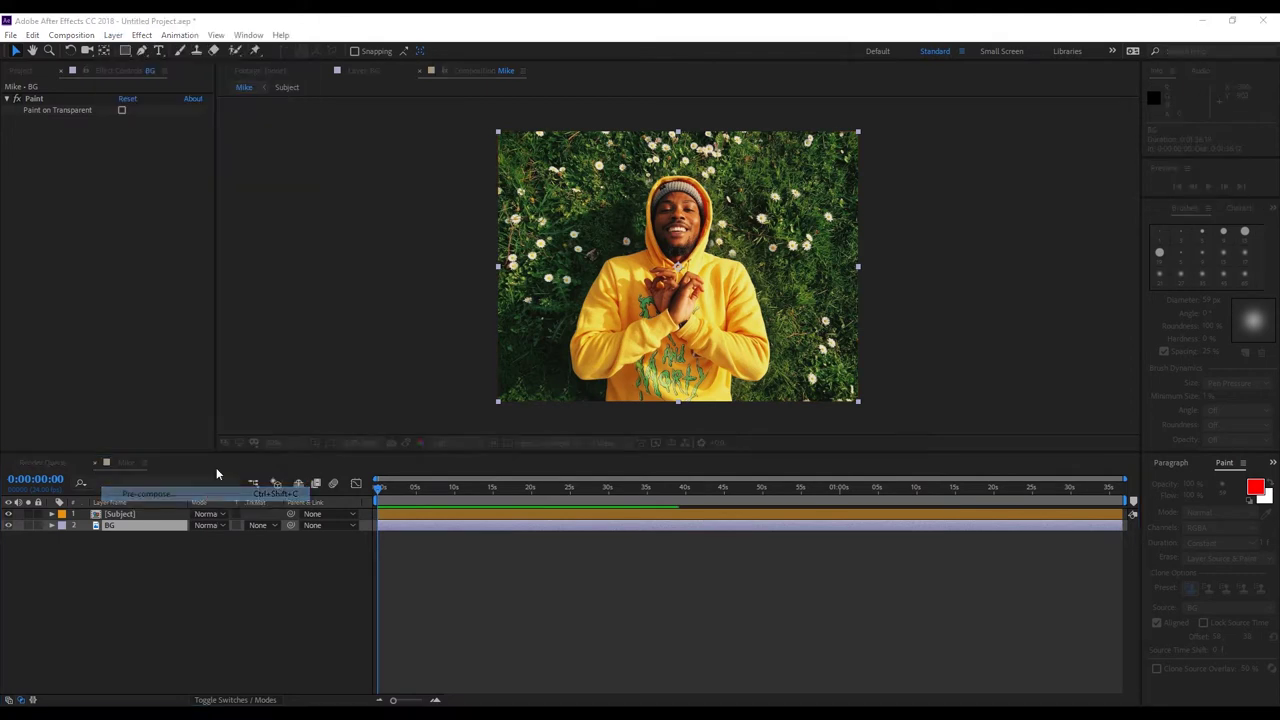
{"action": "left_click_drag", "start_coordinate": [420, 286], "coordinate": [395, 292]}
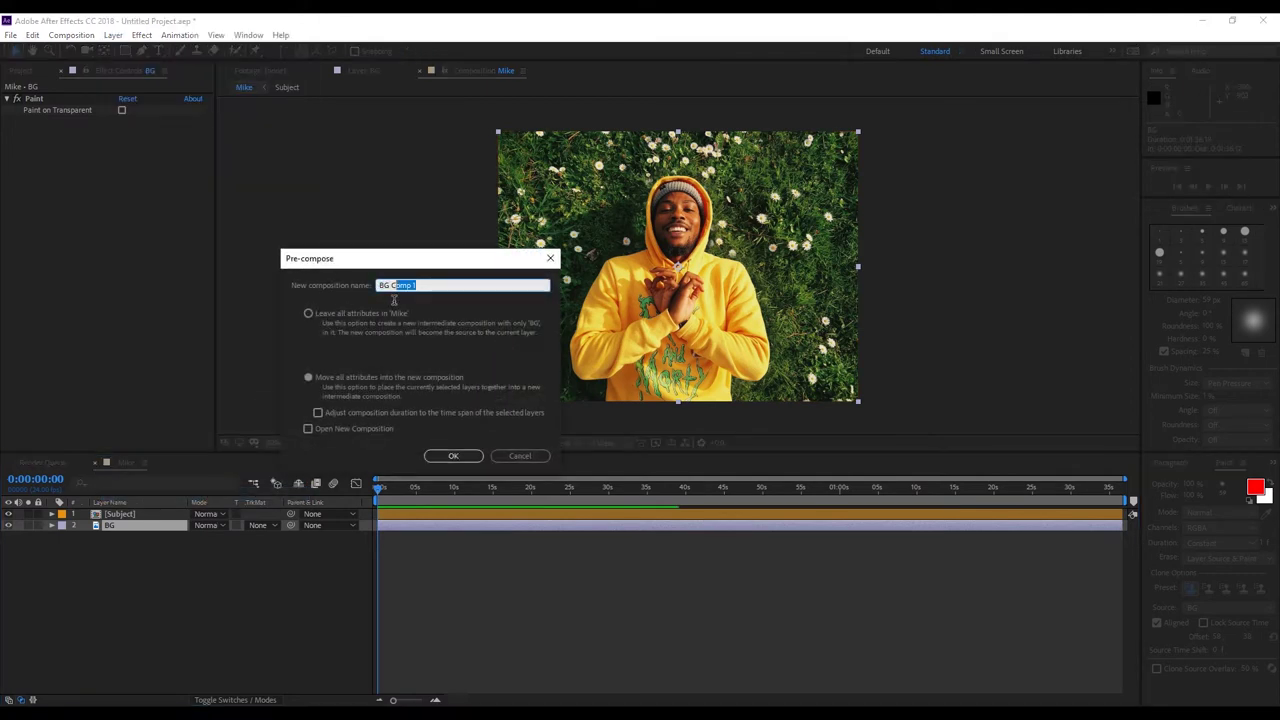
{"action": "key", "text": "BackSpace"}
{"action": "left_click", "coordinate": [455, 458]}
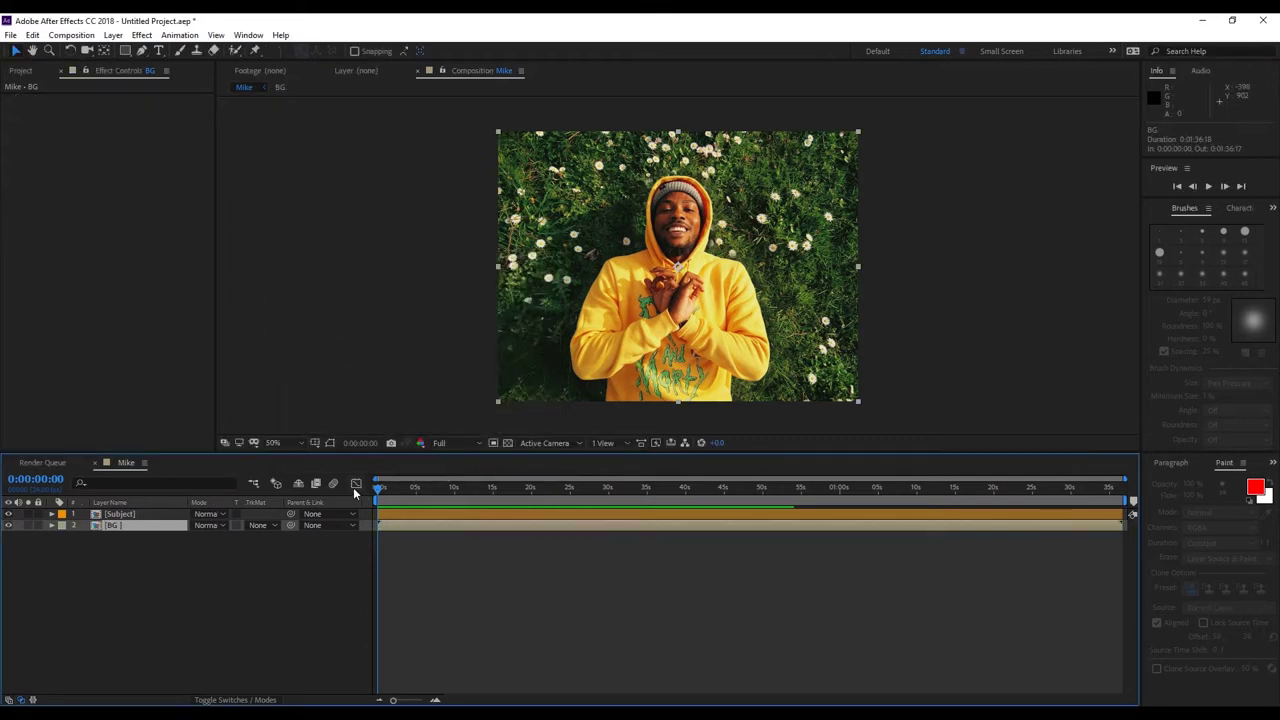
Give the BG precomp a purple label and move the current time to about 6 seconds.
{"action": "left_click", "coordinate": [60, 527]}
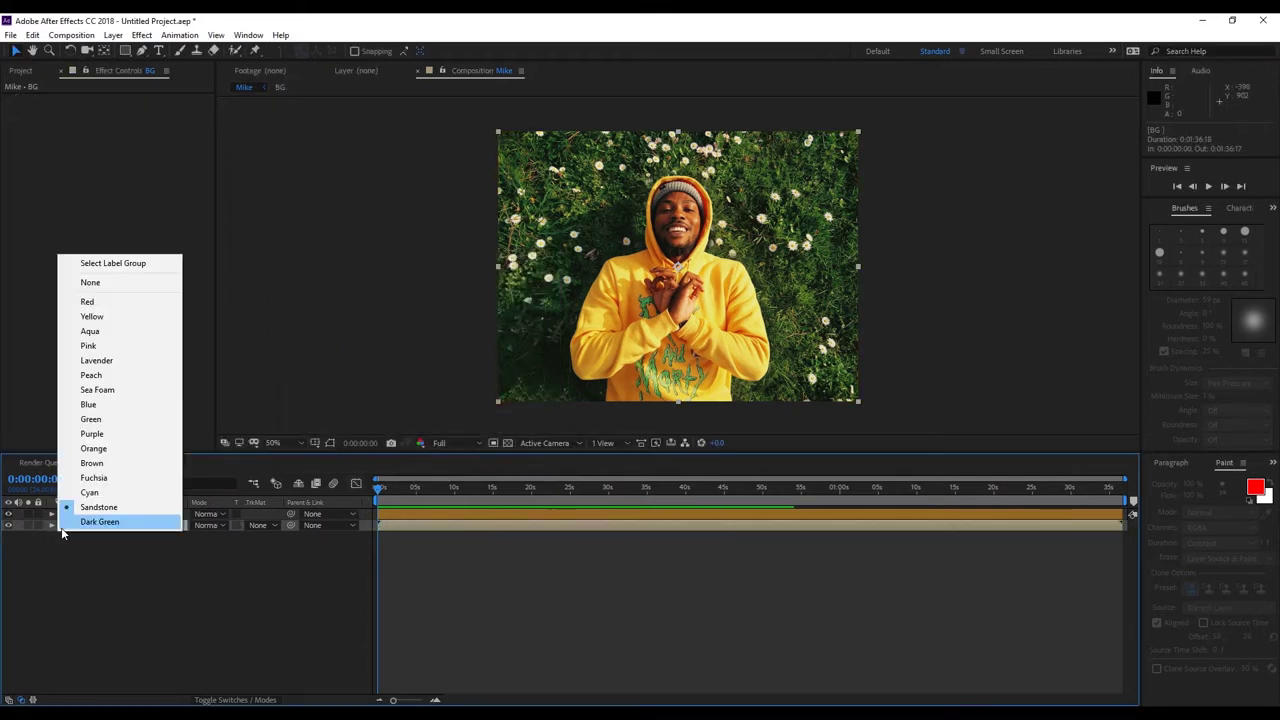
{"action": "left_click", "coordinate": [92, 434]}
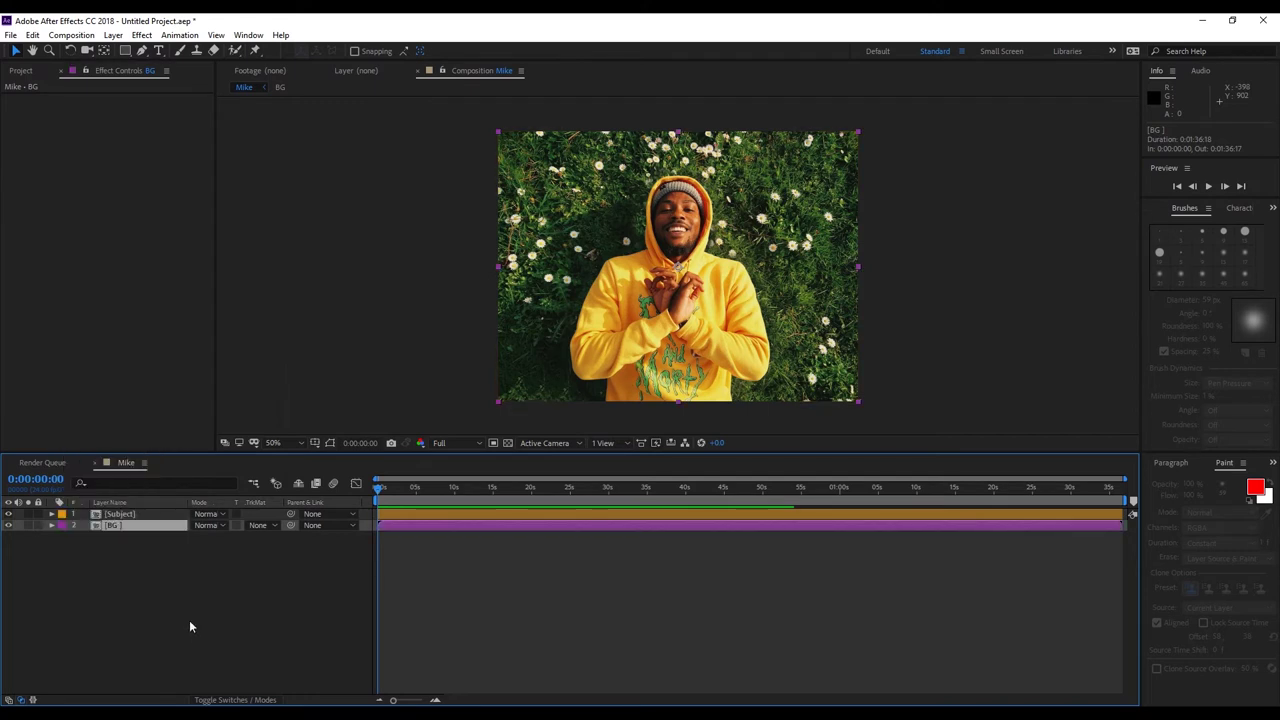
{"action": "left_click_drag", "start_coordinate": [379, 489], "coordinate": [370, 576]}
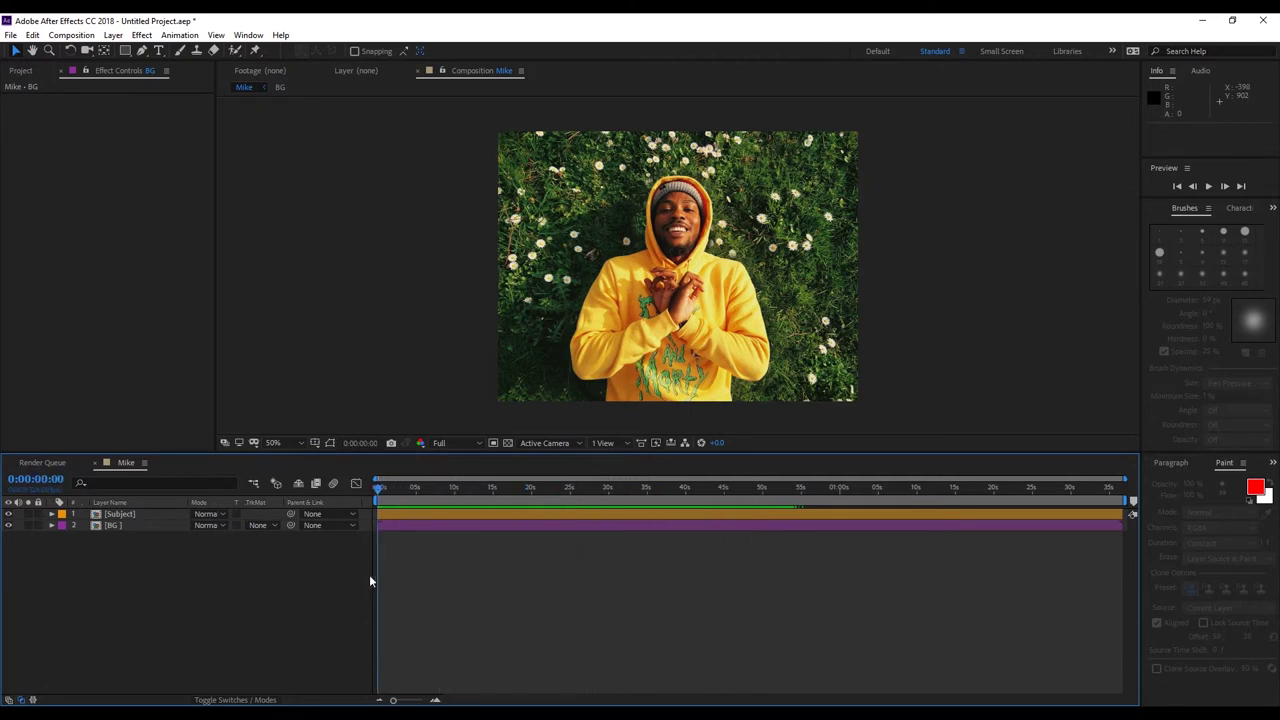
Add a white solid named Radio Waves and show the Effects & Presets panel.
{"action": "left_click", "coordinate": [113, 35]}
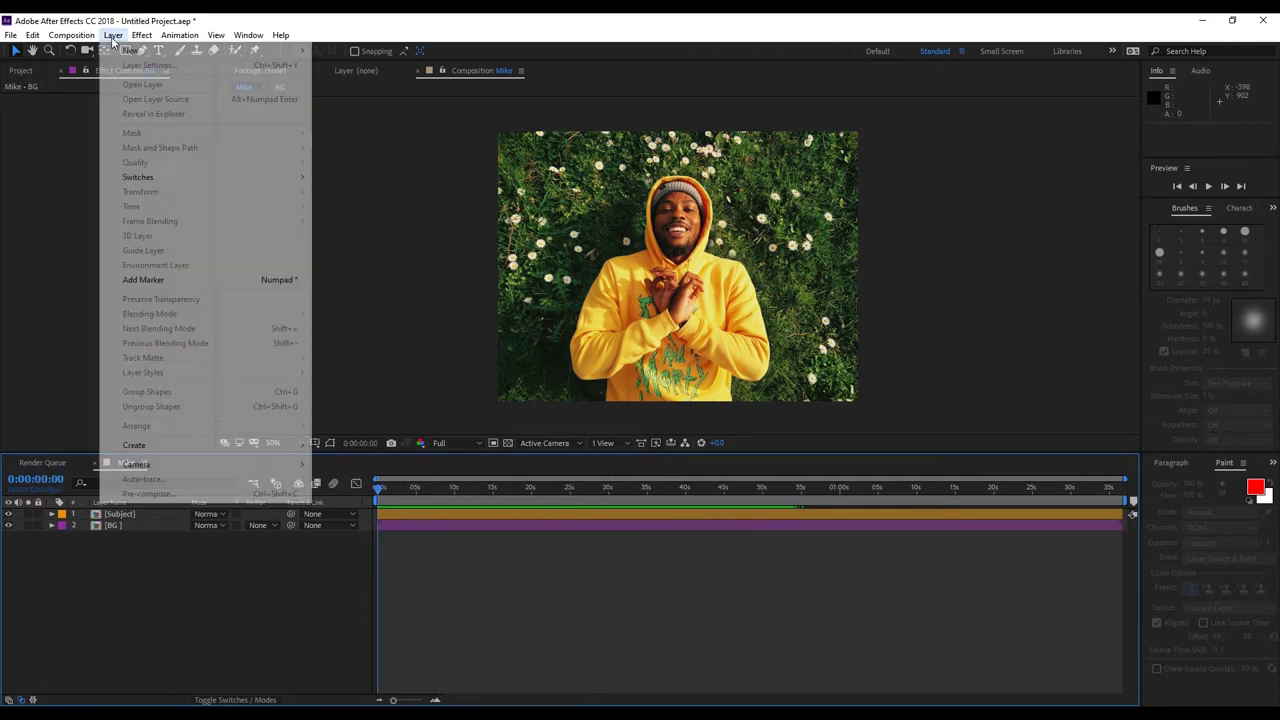
{"action": "mouse_move", "coordinate": [129, 52]}
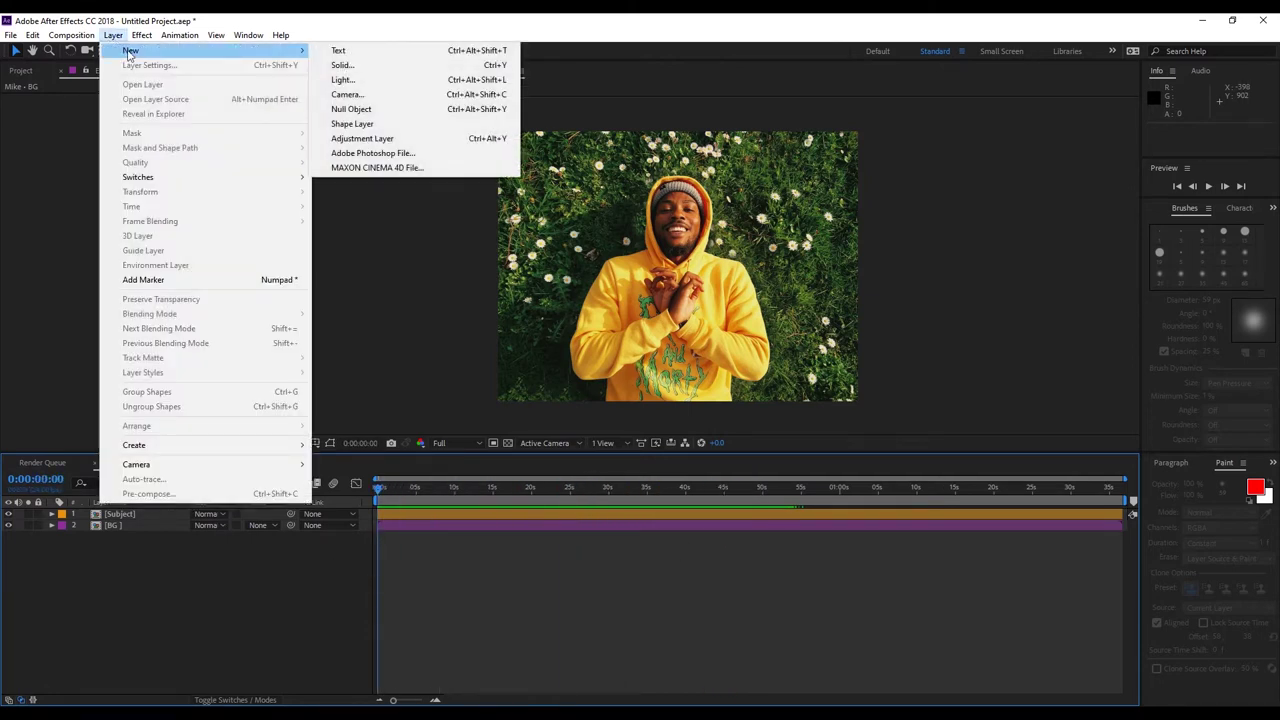
{"action": "left_click", "coordinate": [409, 66]}
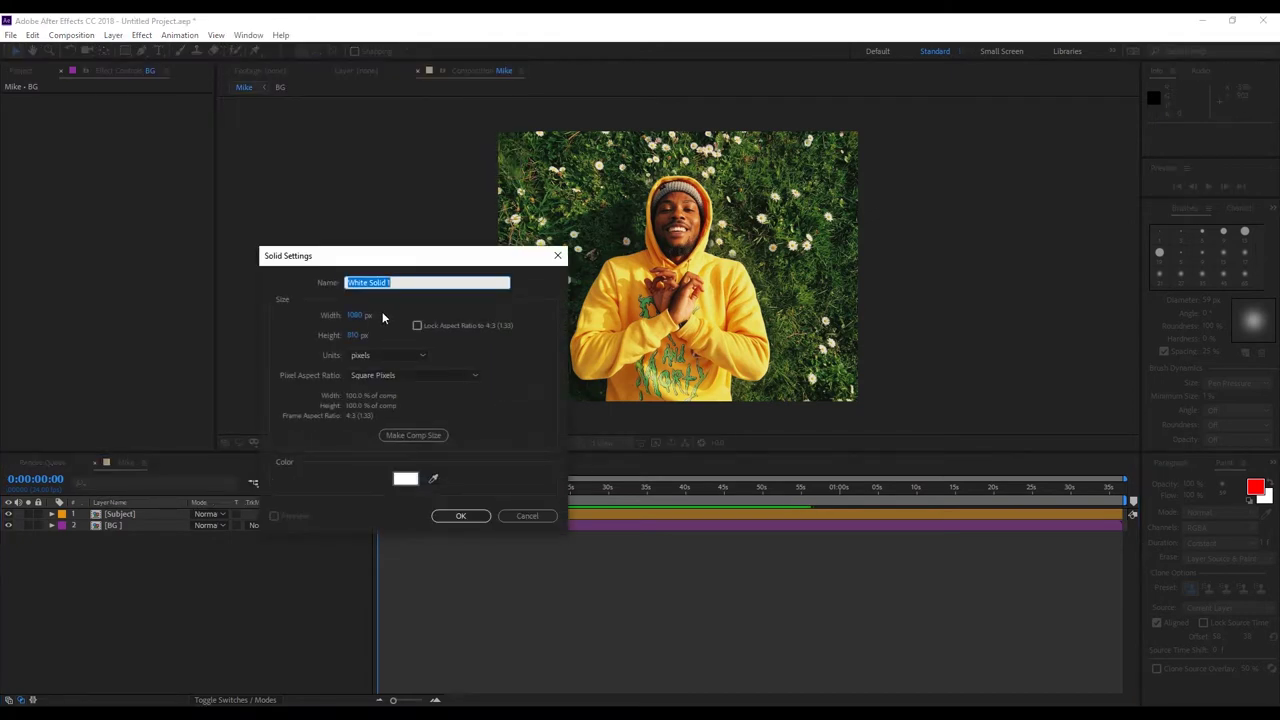
{"action": "type", "text": "Radio waves"}
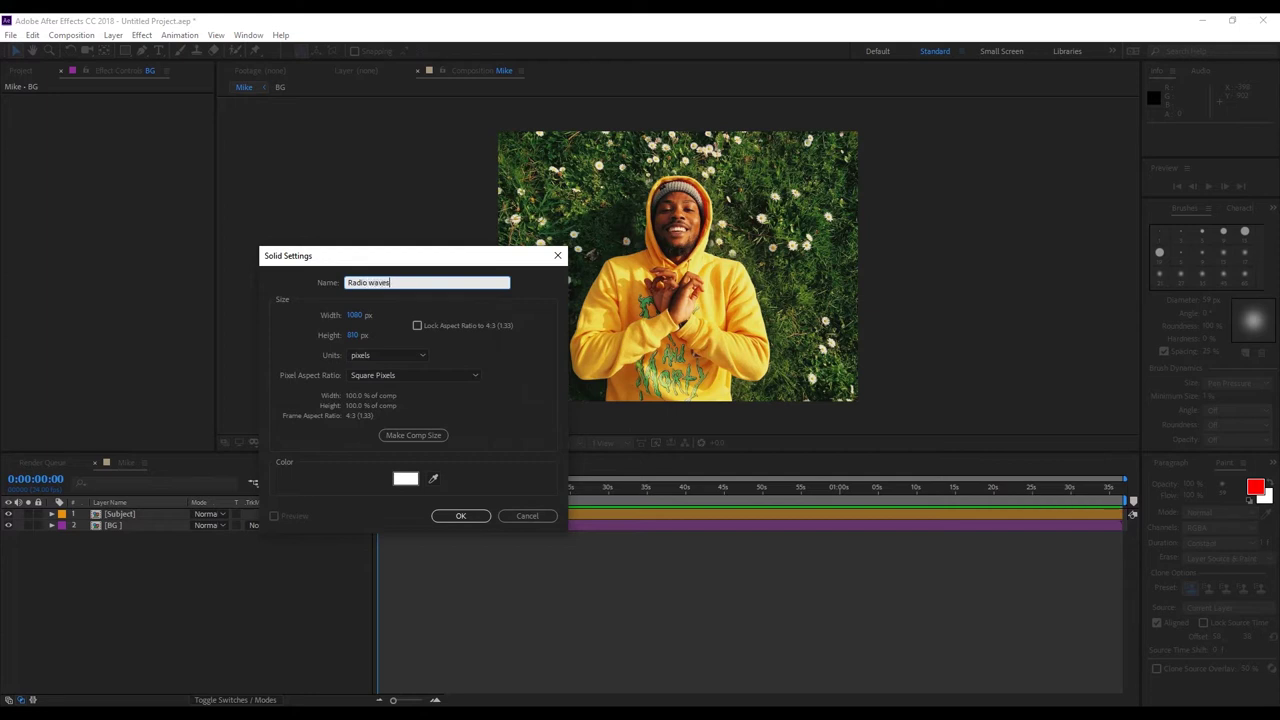
{"action": "key", "text": "BackSpace"}
{"action": "type", "text": "aves"}
{"action": "key", "text": "Return"}
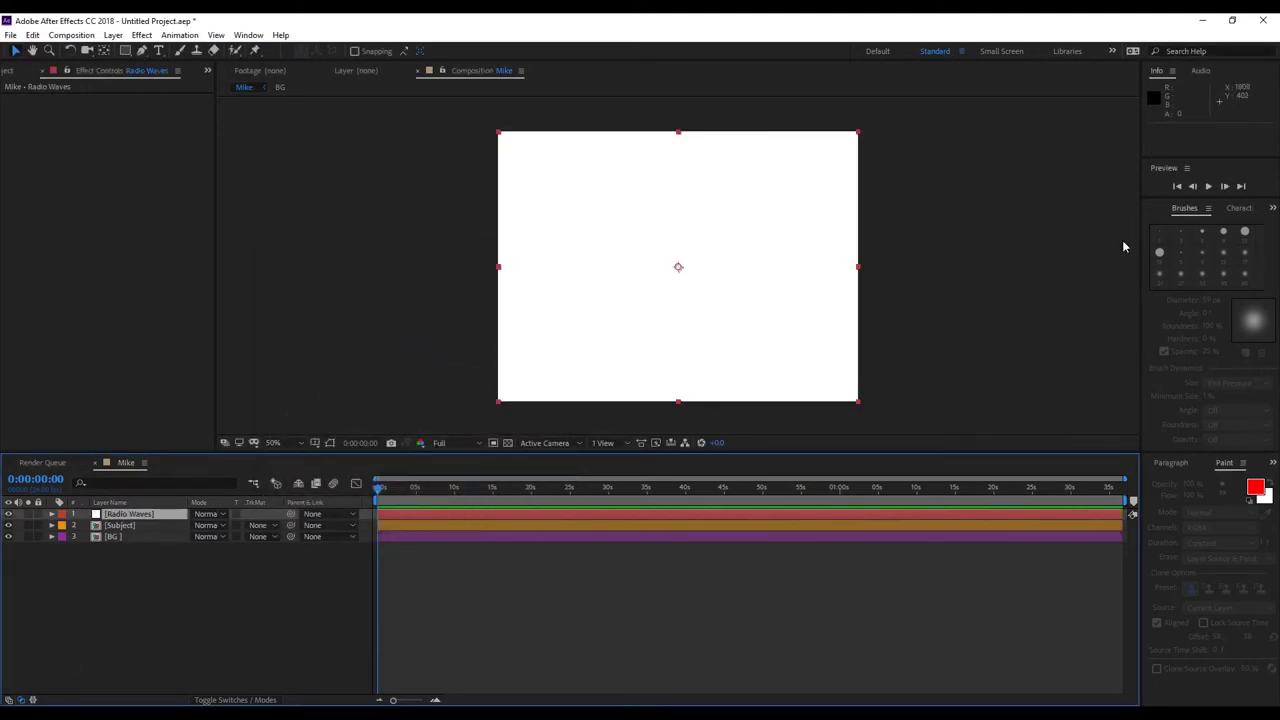
{"action": "left_click", "coordinate": [1273, 208]}
{"action": "left_click", "coordinate": [1240, 224]}
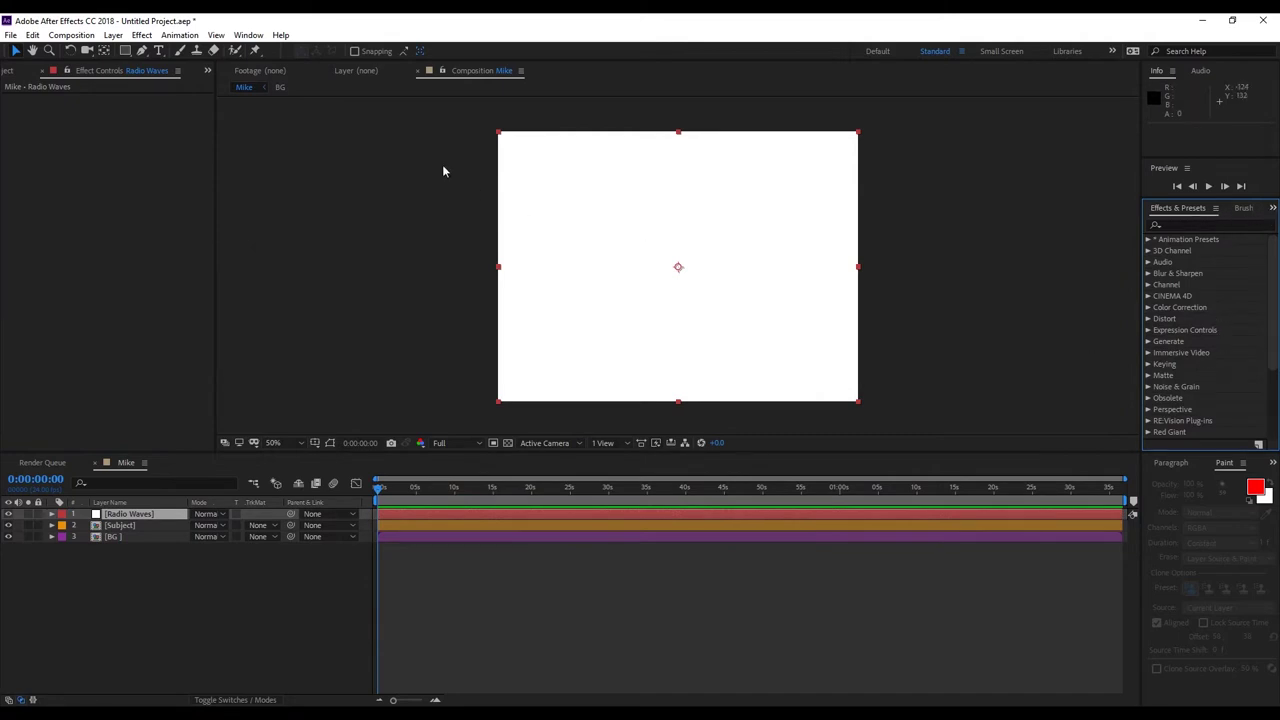
Search 'radio' in Effects & Presets and apply Radio Waves to the solid.
{"action": "left_click", "coordinate": [248, 35]}
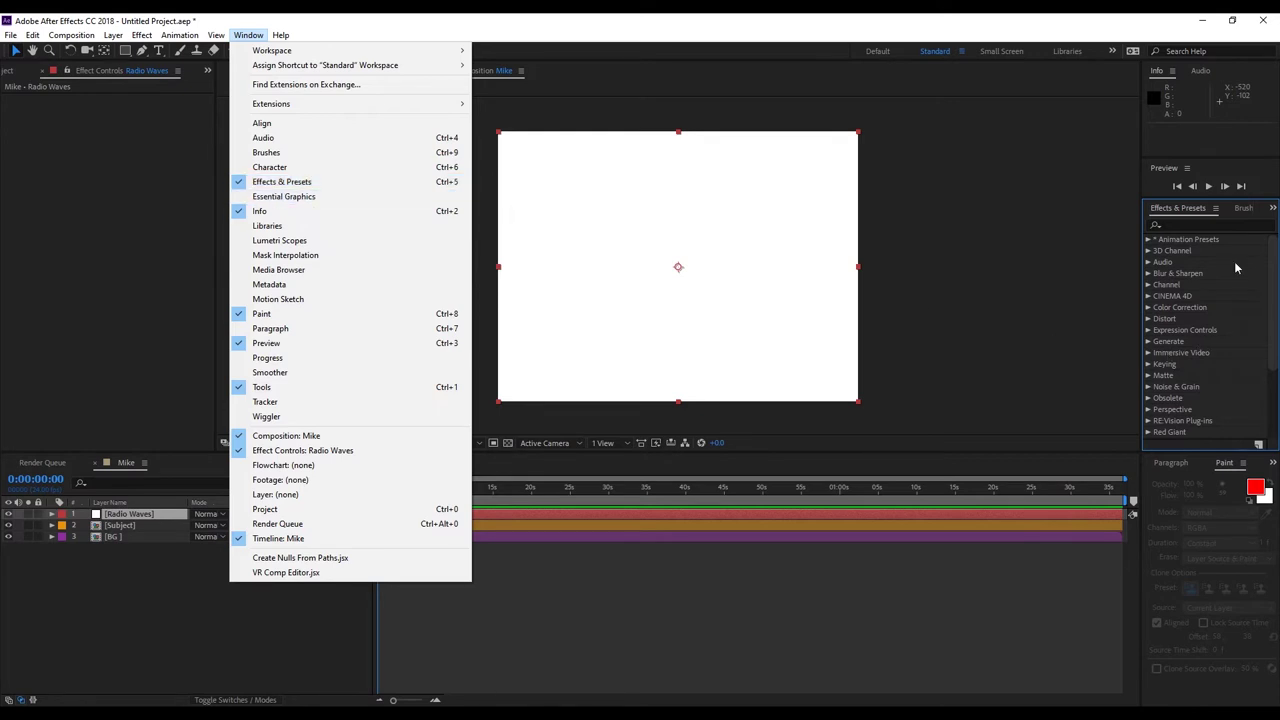
{"action": "left_click", "coordinate": [1197, 224]}
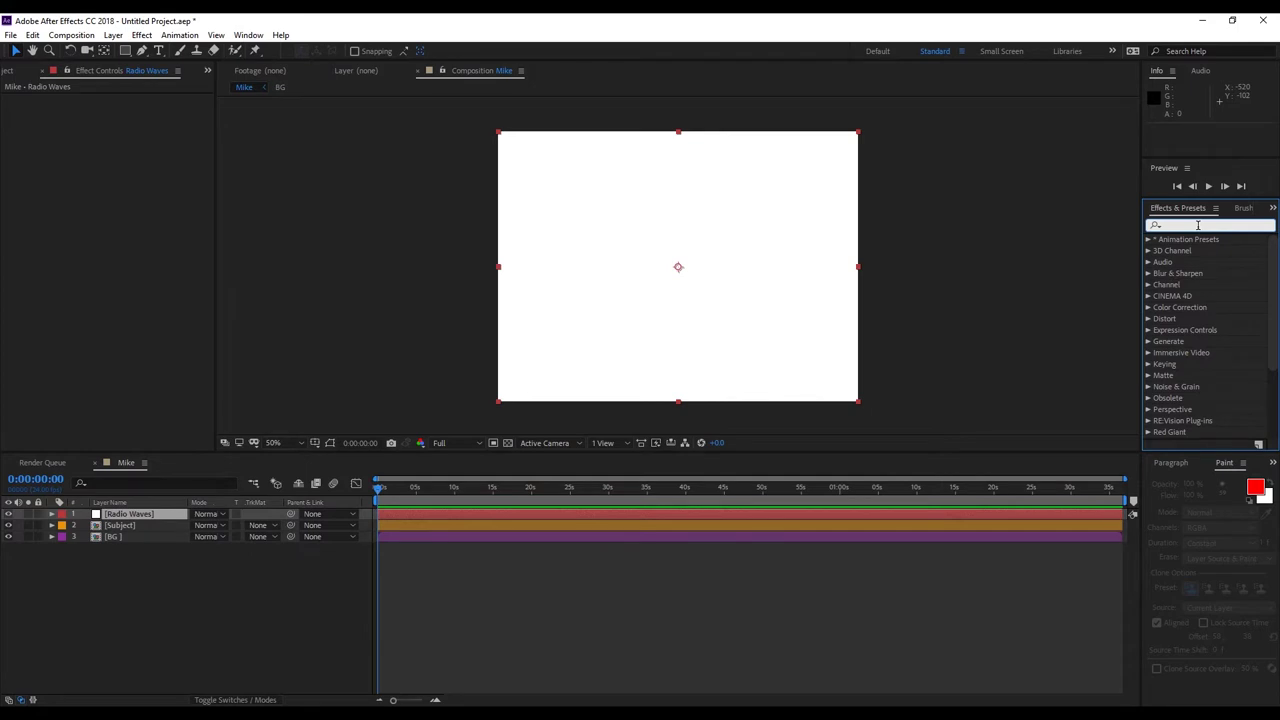
{"action": "type", "text": "radio"}
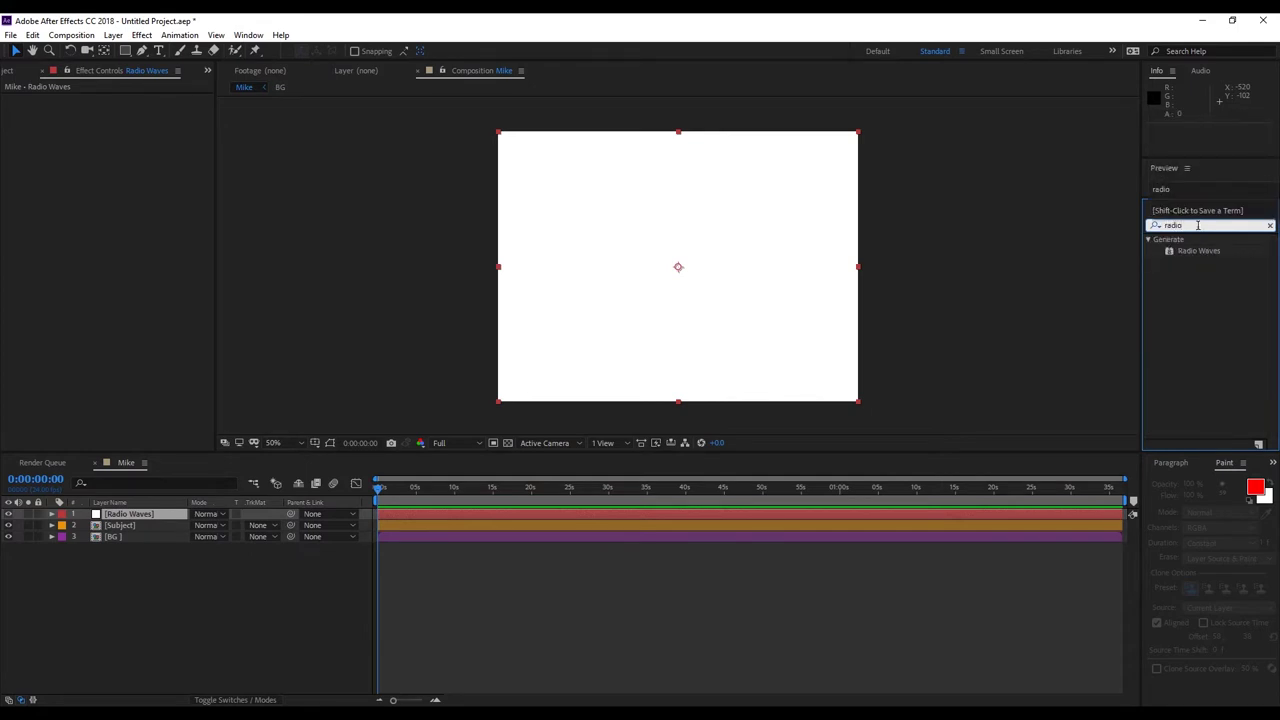
{"action": "double_click", "coordinate": [1199, 251]}
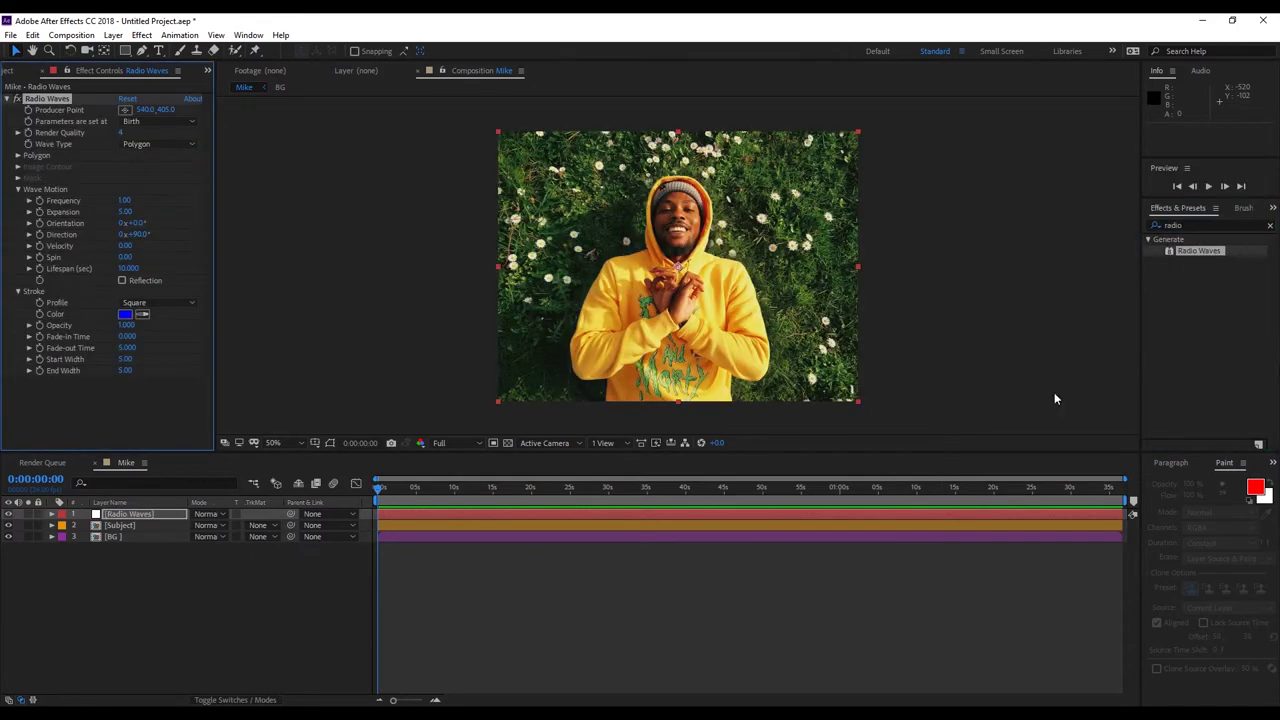
Scrub and preview the timeline to watch the blue rings expand, then select the Radio Waves layer.
{"action": "left_click_drag", "start_coordinate": [380, 496], "coordinate": [415, 492]}
{"action": "key", "text": "space"}
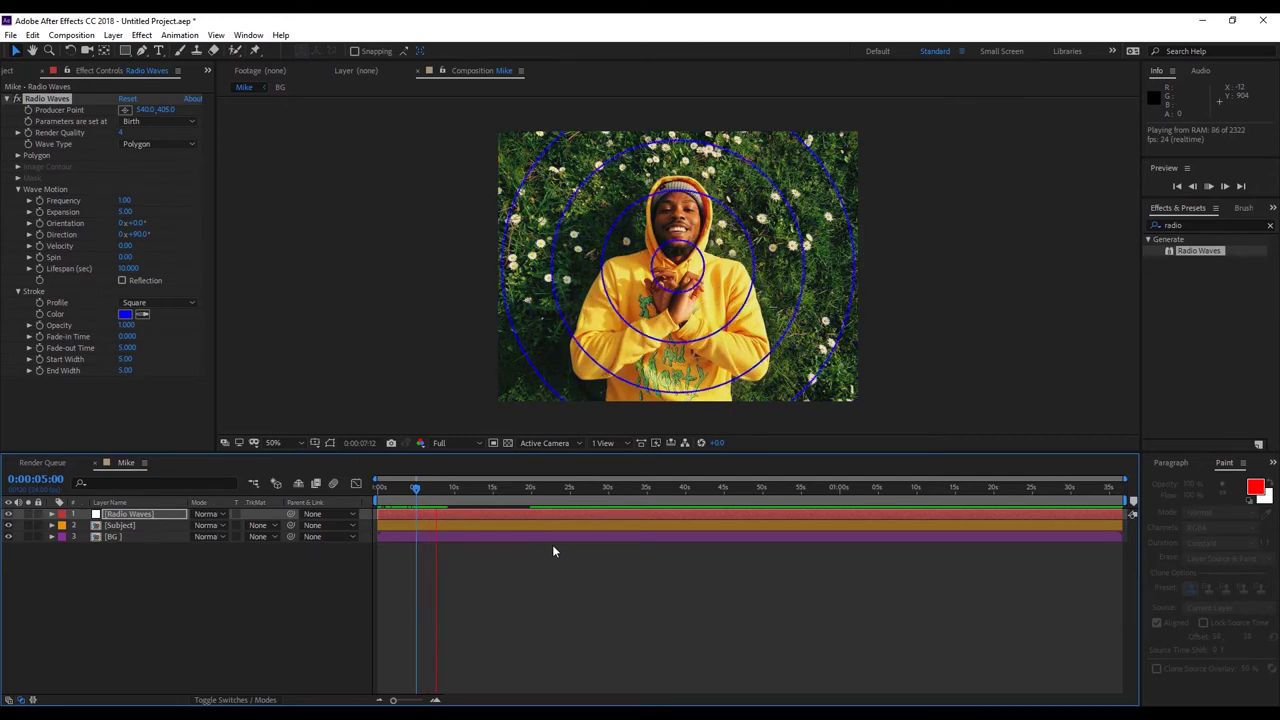
{"action": "key", "text": "space"}
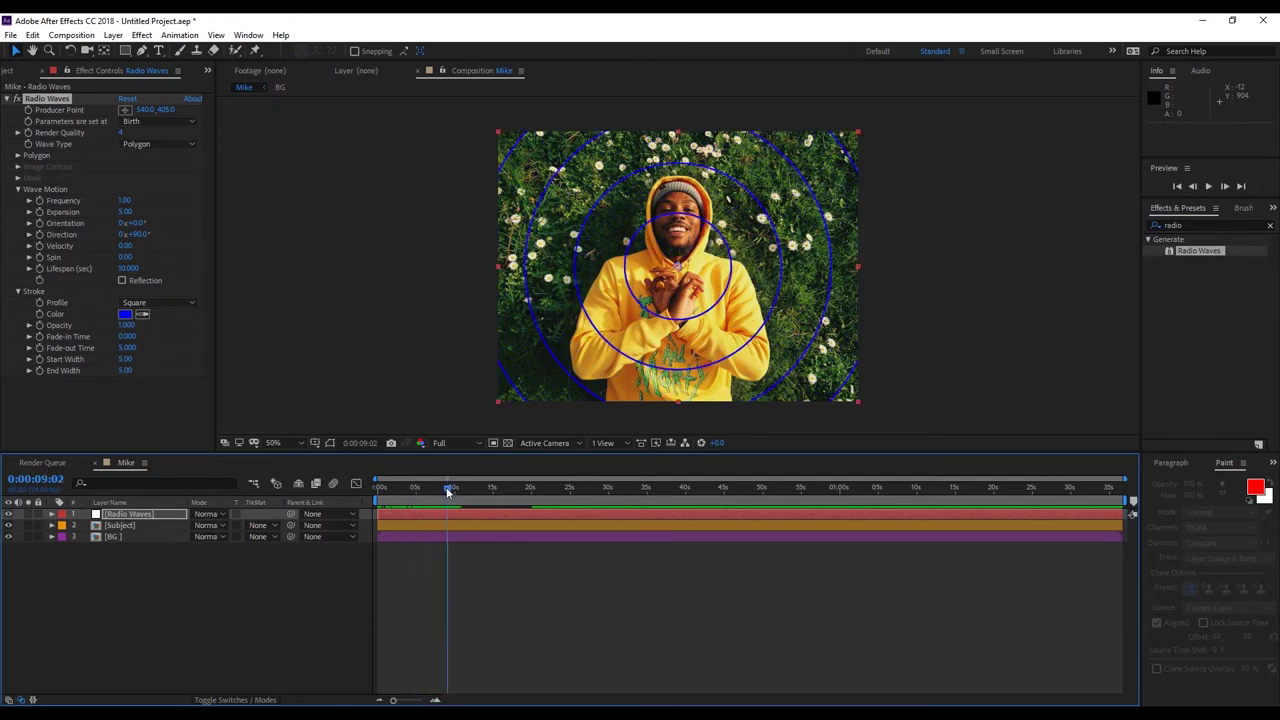
{"action": "left_click_drag", "start_coordinate": [451, 493], "coordinate": [386, 502]}
{"action": "left_click", "coordinate": [163, 513]}
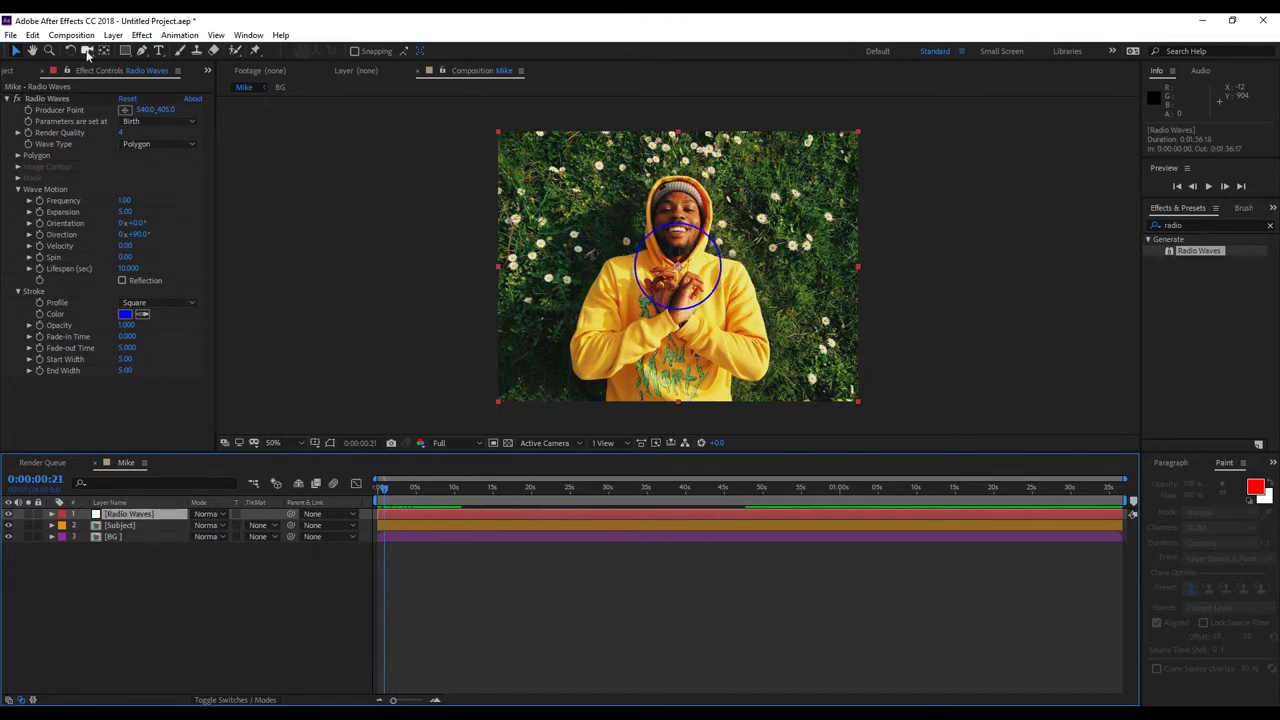
Pre-compose the solid as 'Radio Waves', moving all attributes into the new composition.
{"action": "left_click", "coordinate": [113, 35]}
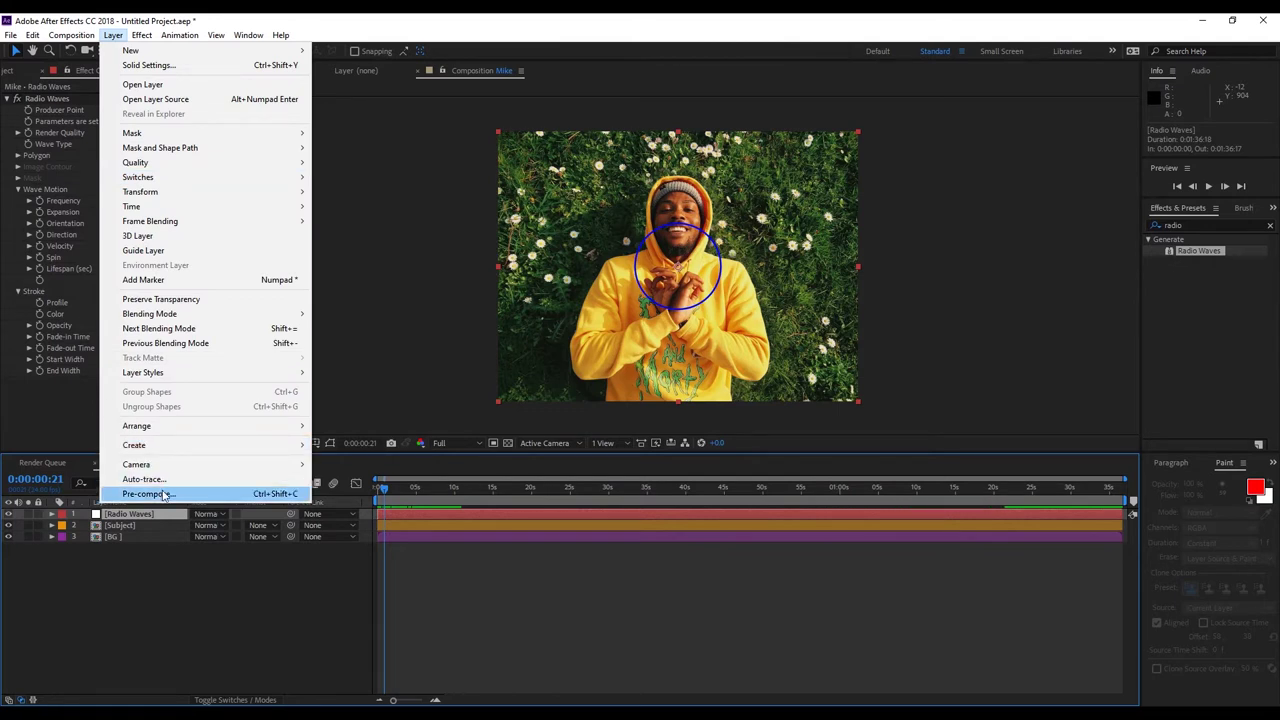
{"action": "left_click", "coordinate": [163, 494]}
{"action": "left_click_drag", "start_coordinate": [463, 285], "coordinate": [426, 298]}
{"action": "key", "text": "BackSpace"}
{"action": "left_click", "coordinate": [309, 379]}
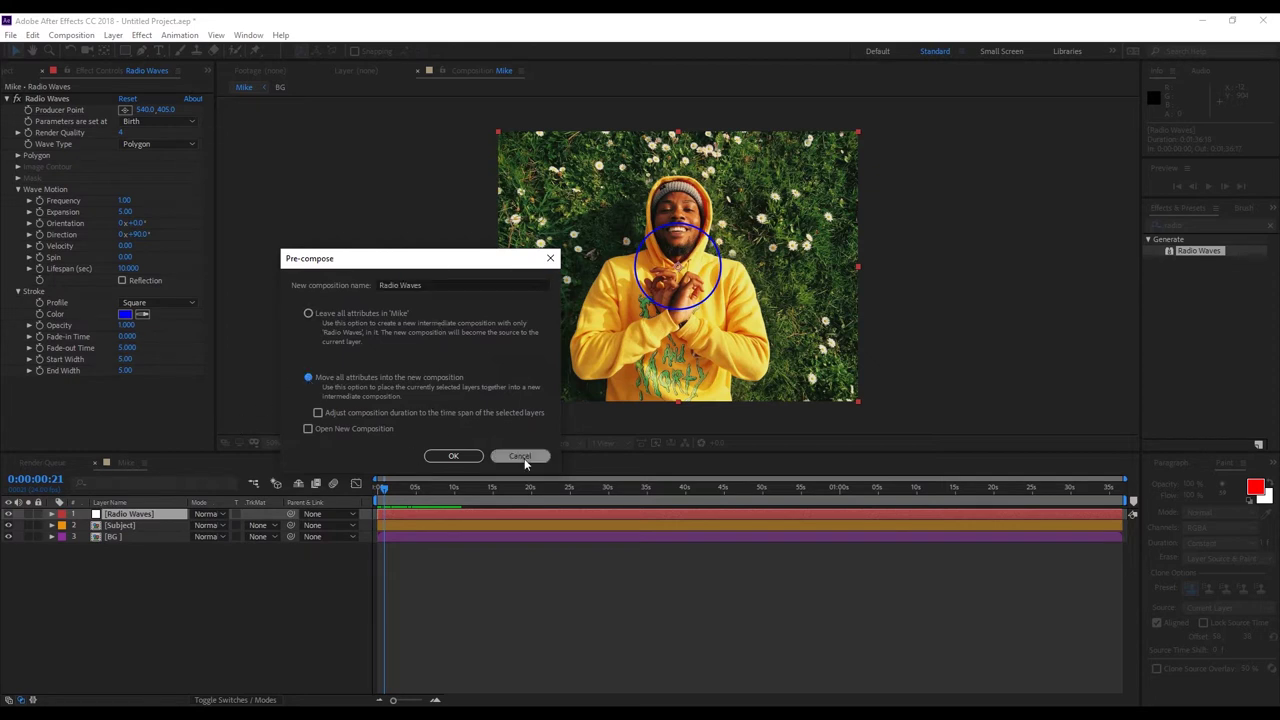
{"action": "left_click", "coordinate": [455, 455]}
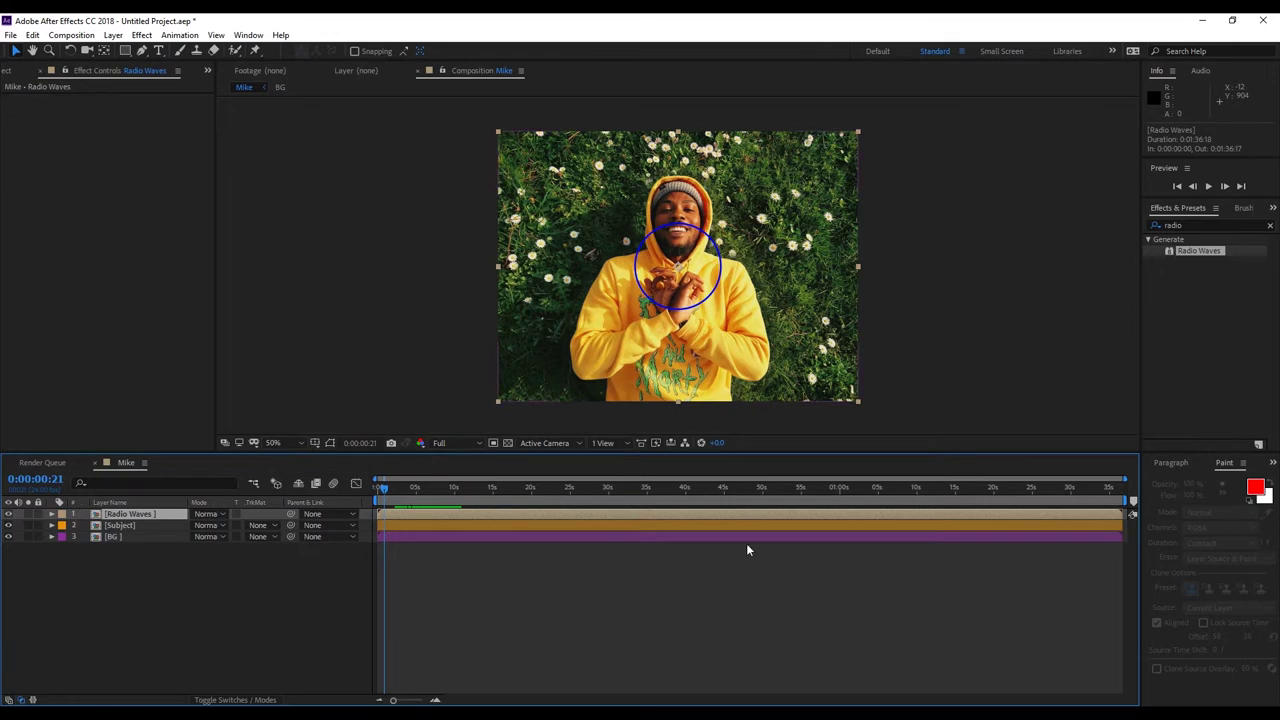
Label the Radio Waves layer green, inspect the precomp, and return to Mike.
{"action": "left_click", "coordinate": [63, 513]}
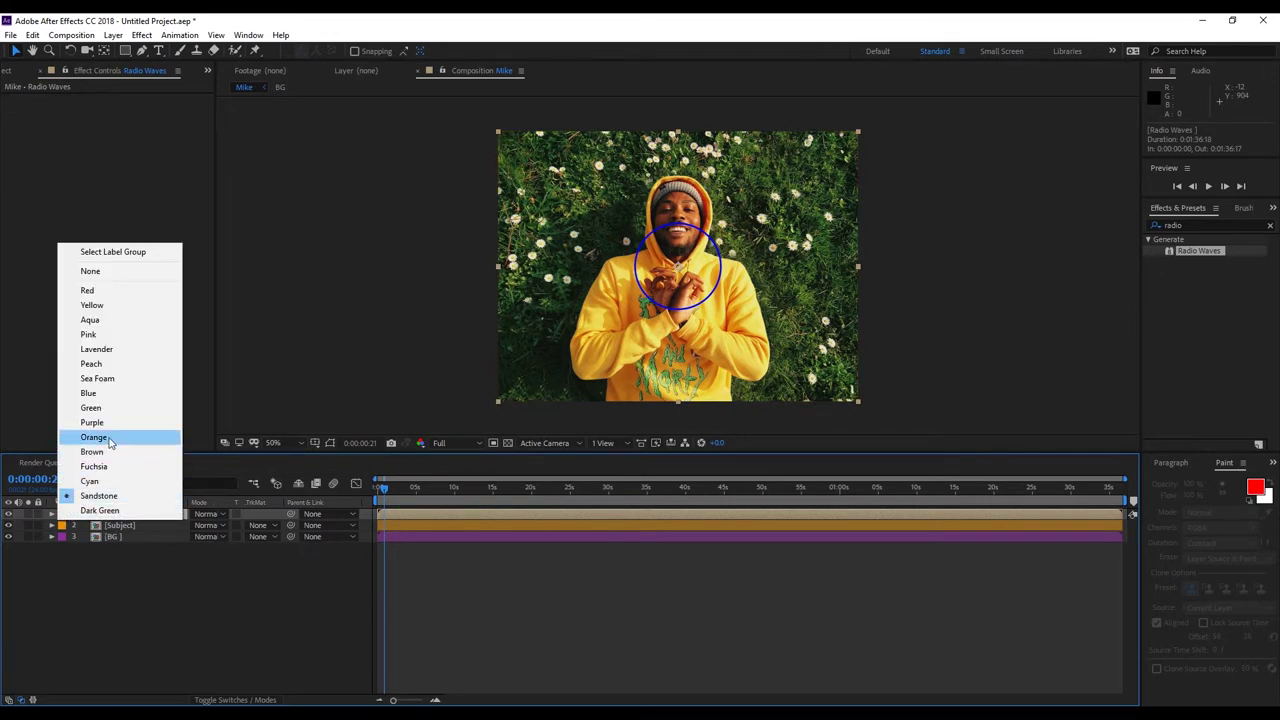
{"action": "left_click", "coordinate": [92, 407]}
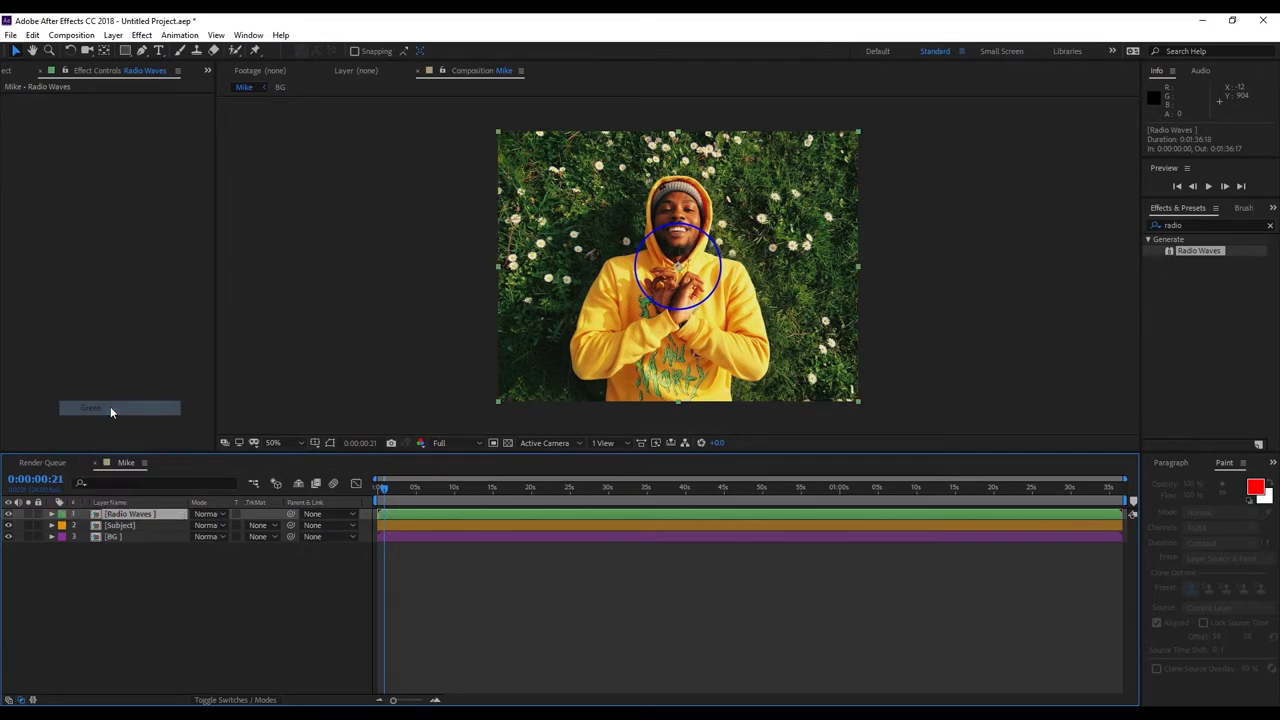
{"action": "double_click", "coordinate": [129, 515]}
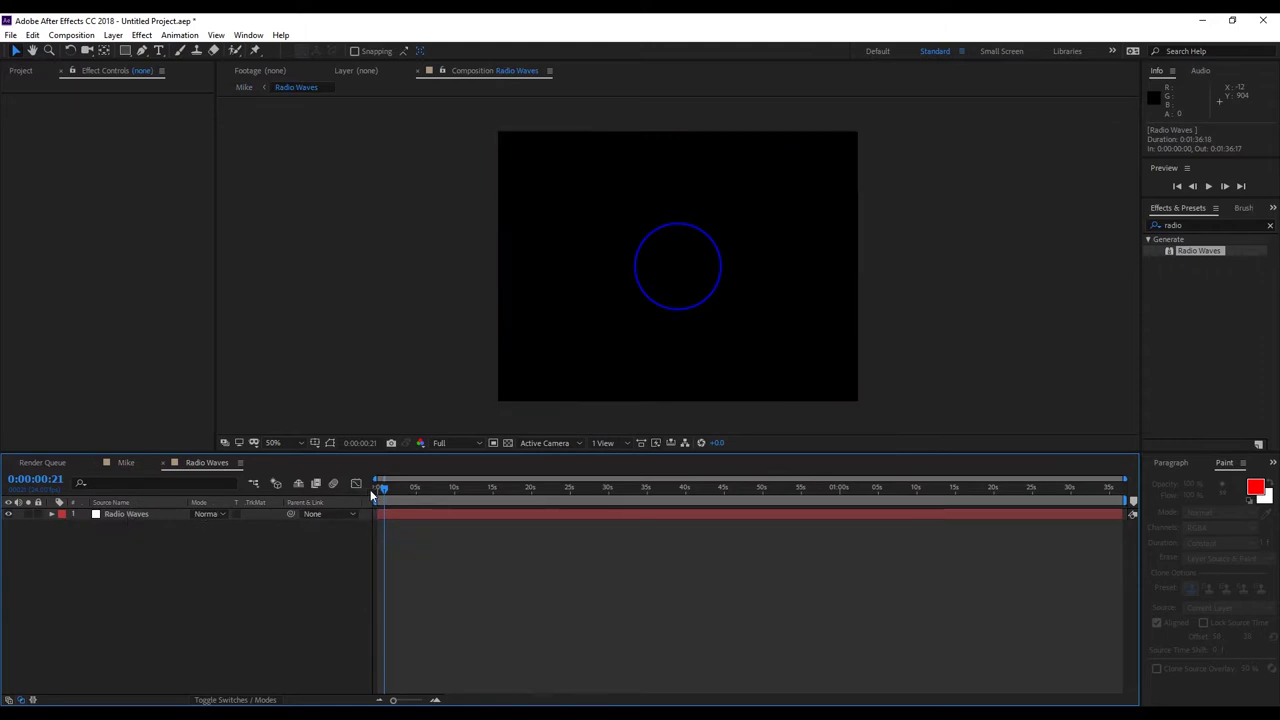
{"action": "mouse_move", "coordinate": [383, 490]}
{"action": "left_mouse_down"}
{"action": "mouse_move", "coordinate": [434, 493]}
{"action": "mouse_move", "coordinate": [398, 497]}
{"action": "left_mouse_up"}
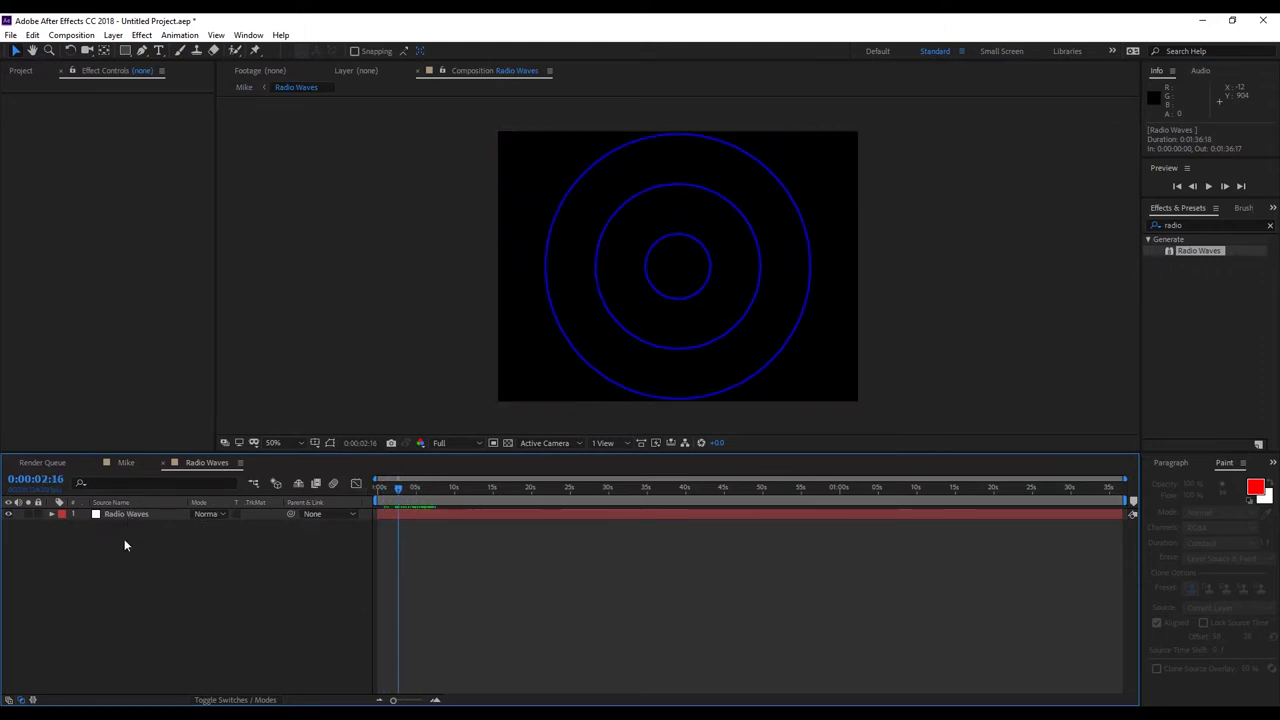
{"action": "left_click", "coordinate": [137, 515]}
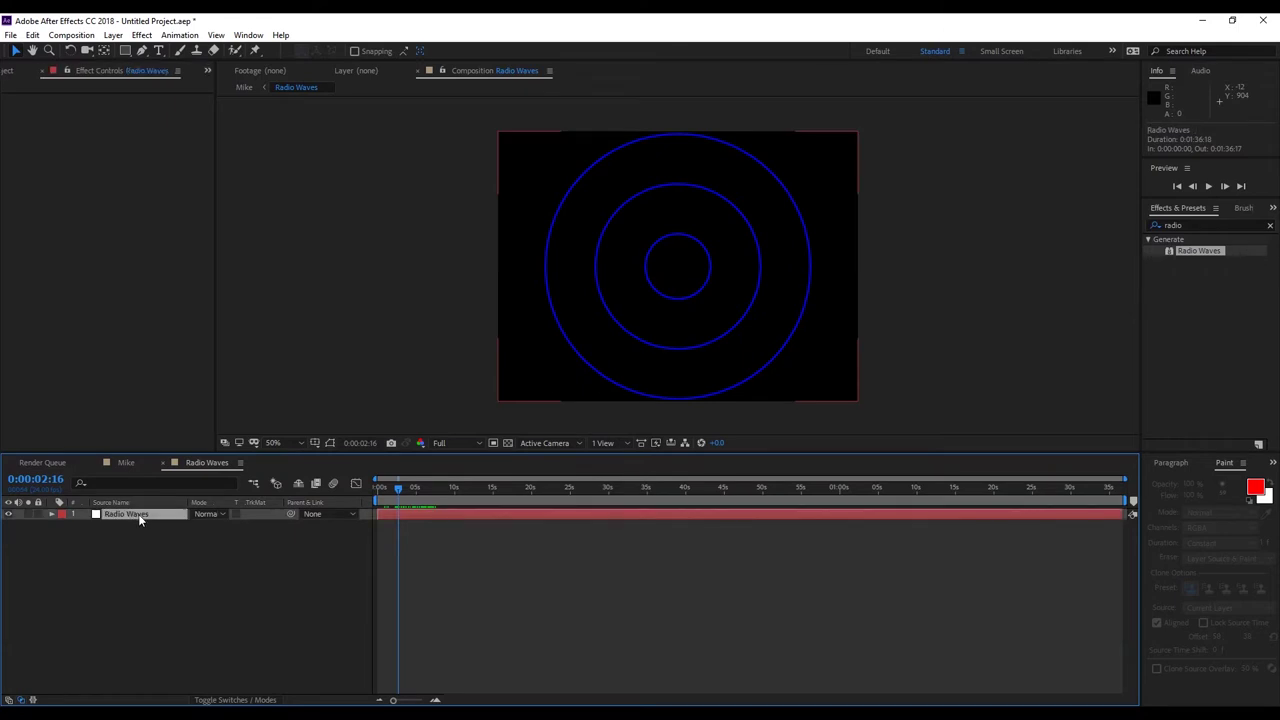
{"action": "left_click", "coordinate": [126, 463]}
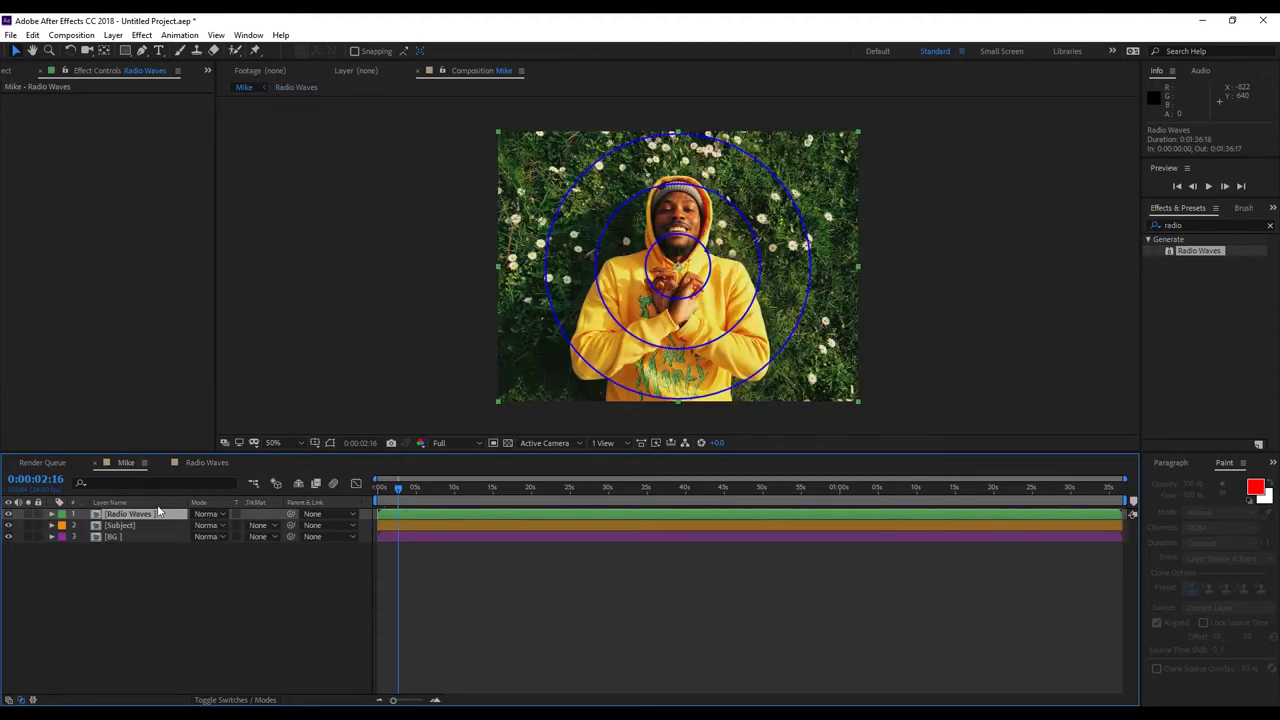
Copy the Subject layer from Mike and switch to the Radio Waves composition.
{"action": "left_click", "coordinate": [120, 525]}
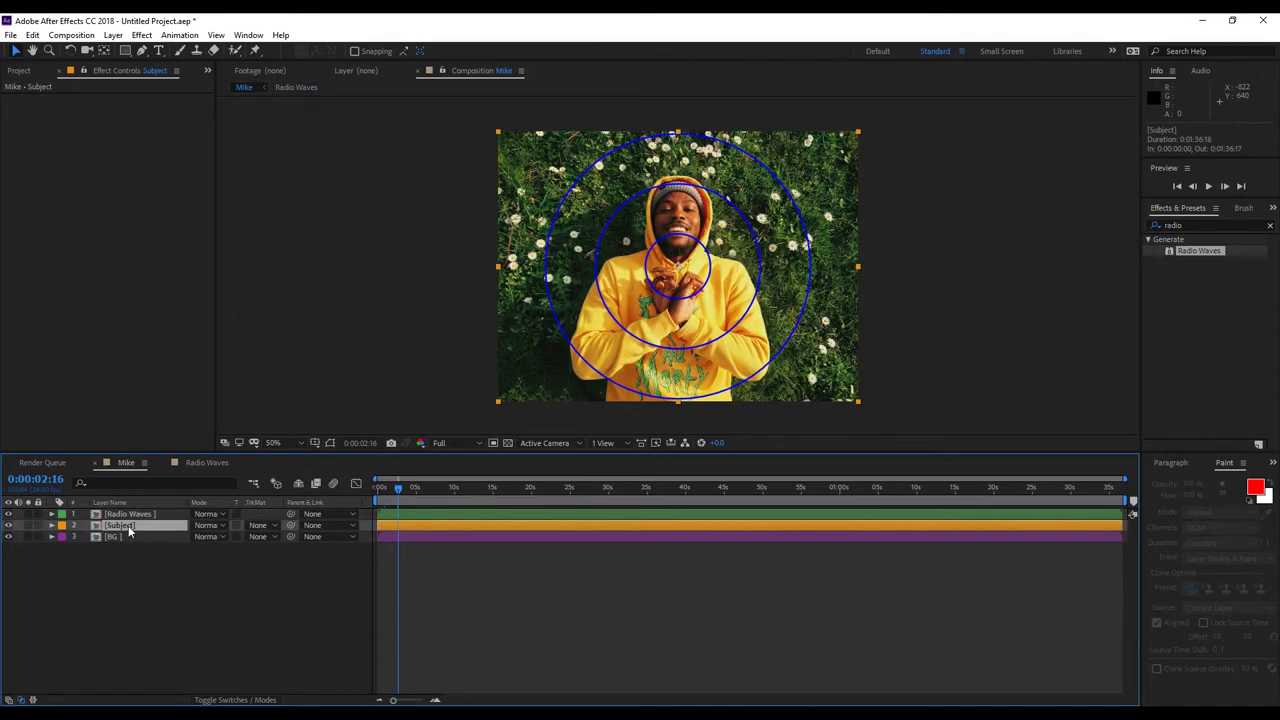
{"action": "left_click", "coordinate": [32, 35]}
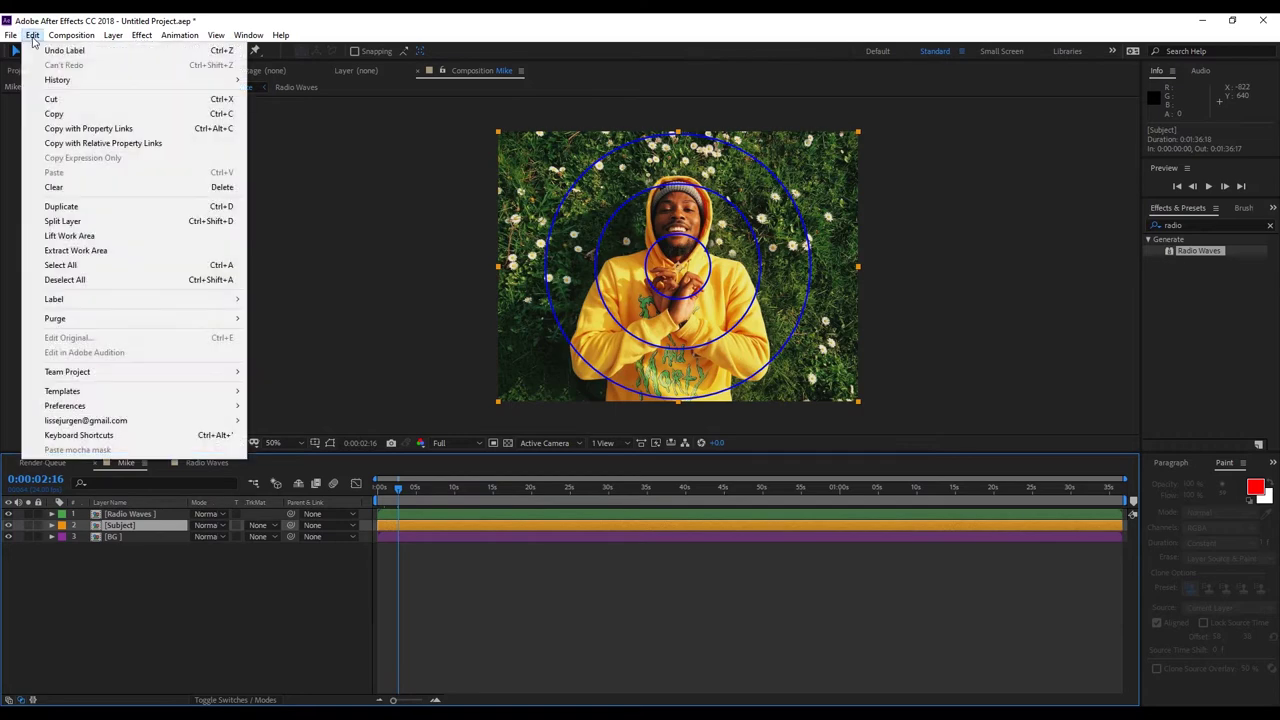
{"action": "left_click", "coordinate": [56, 114]}
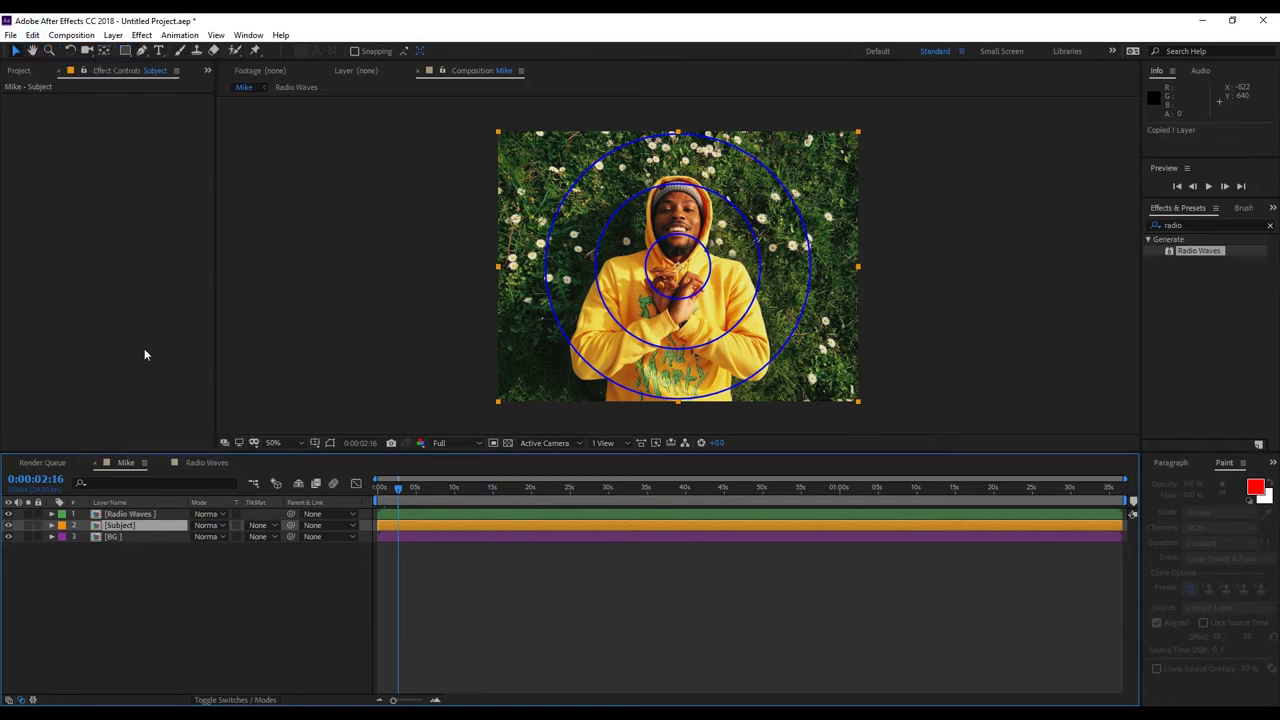
{"action": "left_click", "coordinate": [205, 463]}
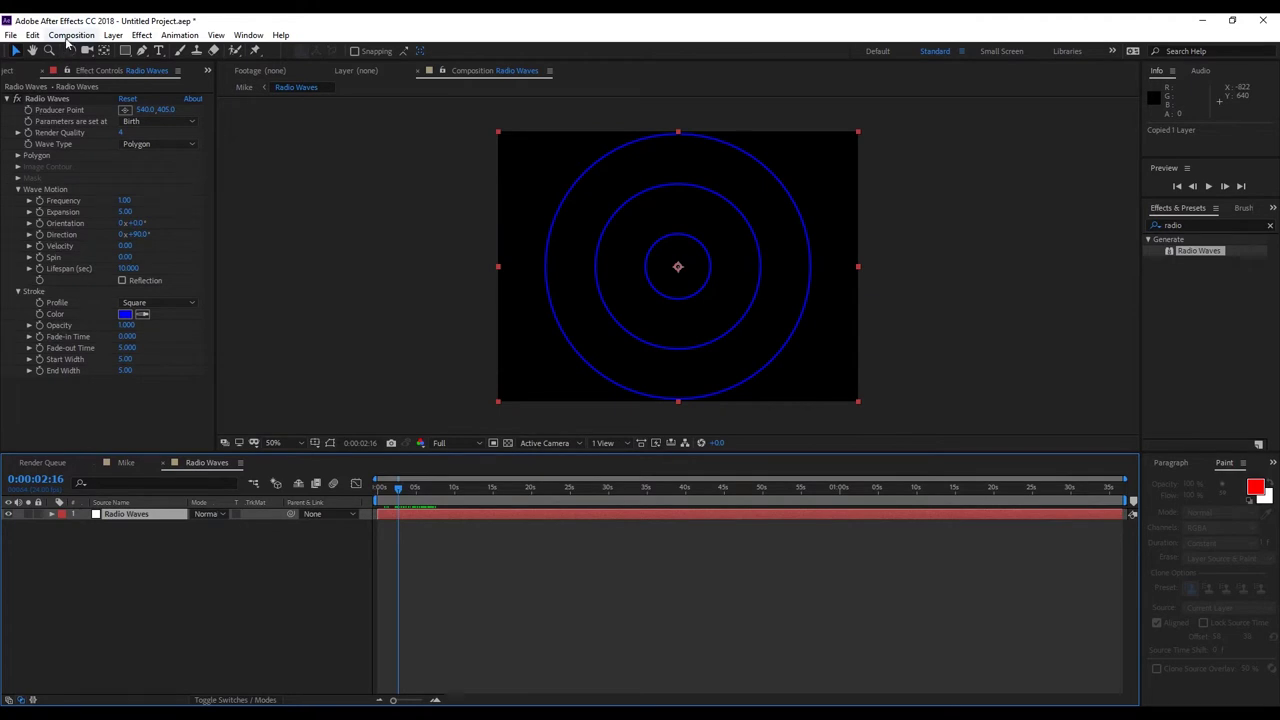
Paste the copied Subject layer into Radio Waves above the blue rings.
{"action": "left_click", "coordinate": [33, 35]}
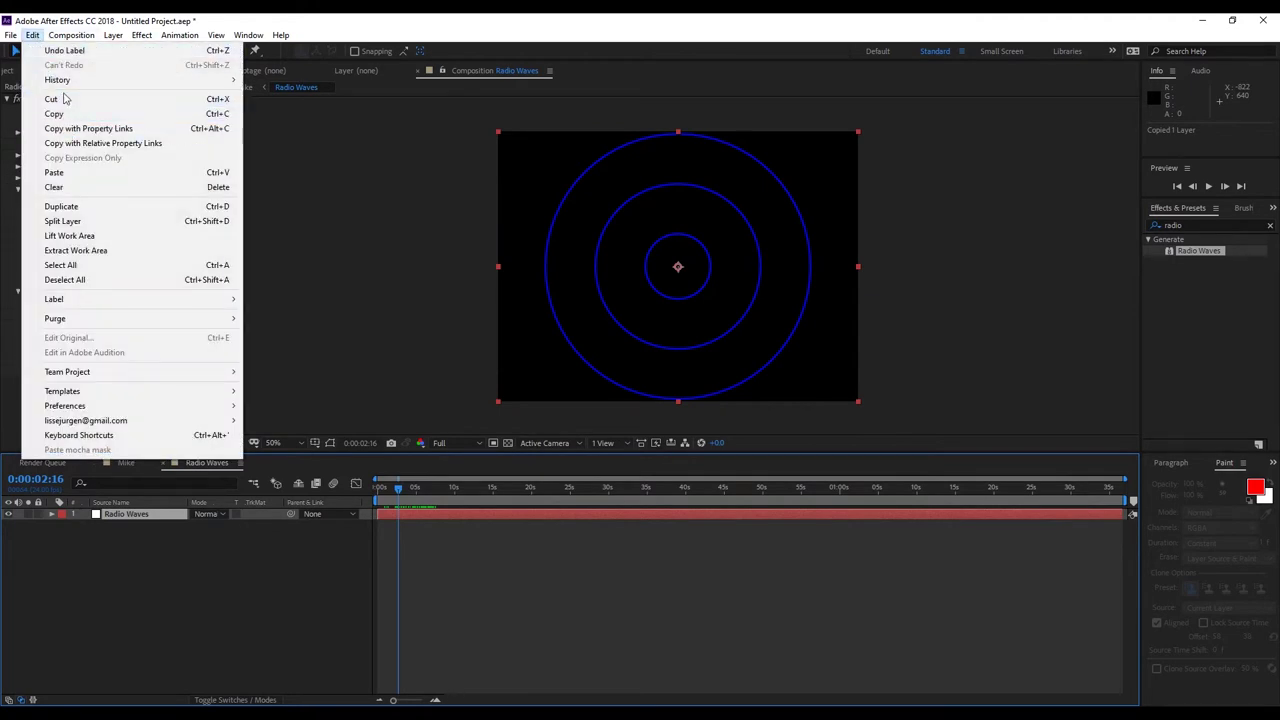
{"action": "left_click", "coordinate": [55, 173]}
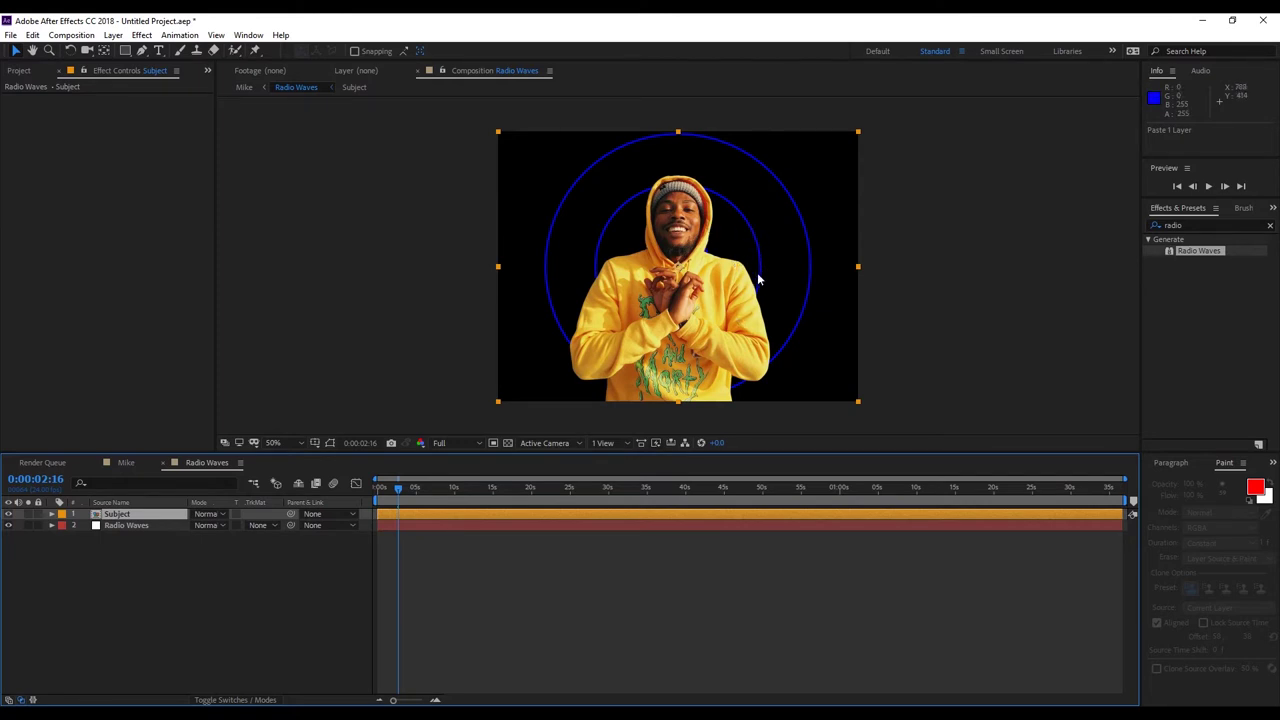
{"action": "left_click", "coordinate": [113, 35]}
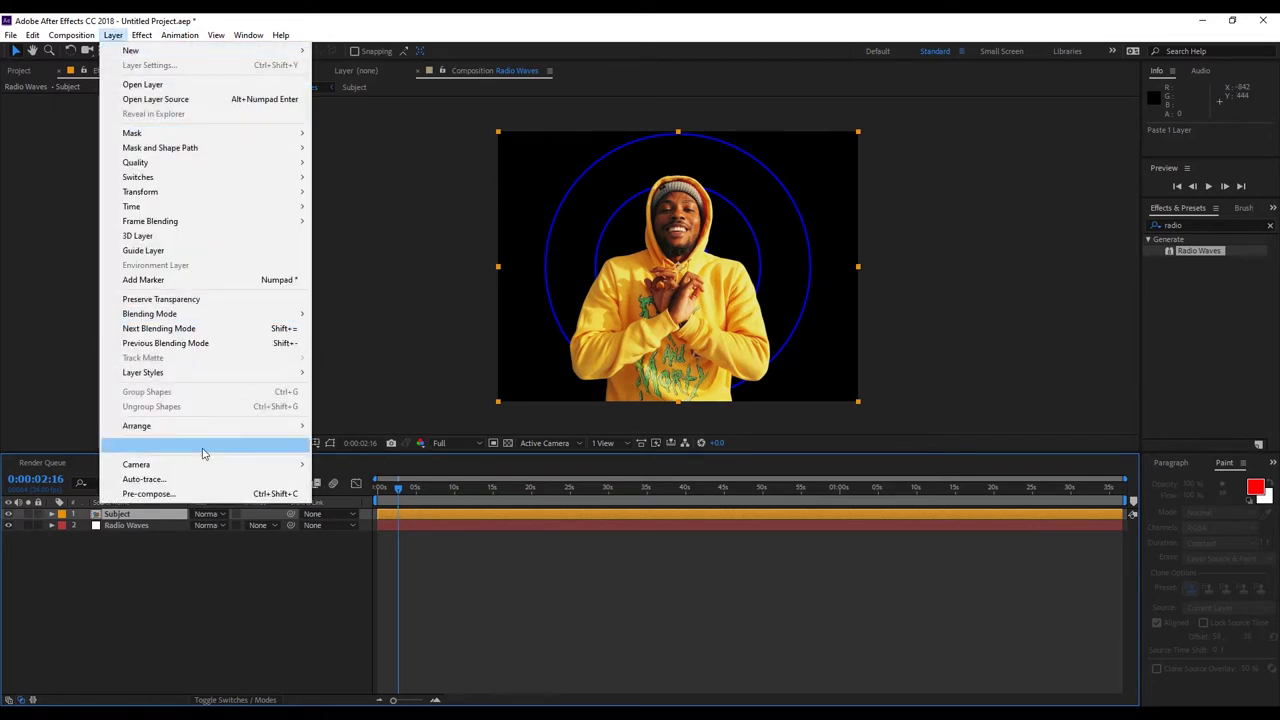
Auto-trace the Subject layer's alpha channel on the current frame into a mask.
{"action": "left_click", "coordinate": [174, 482]}
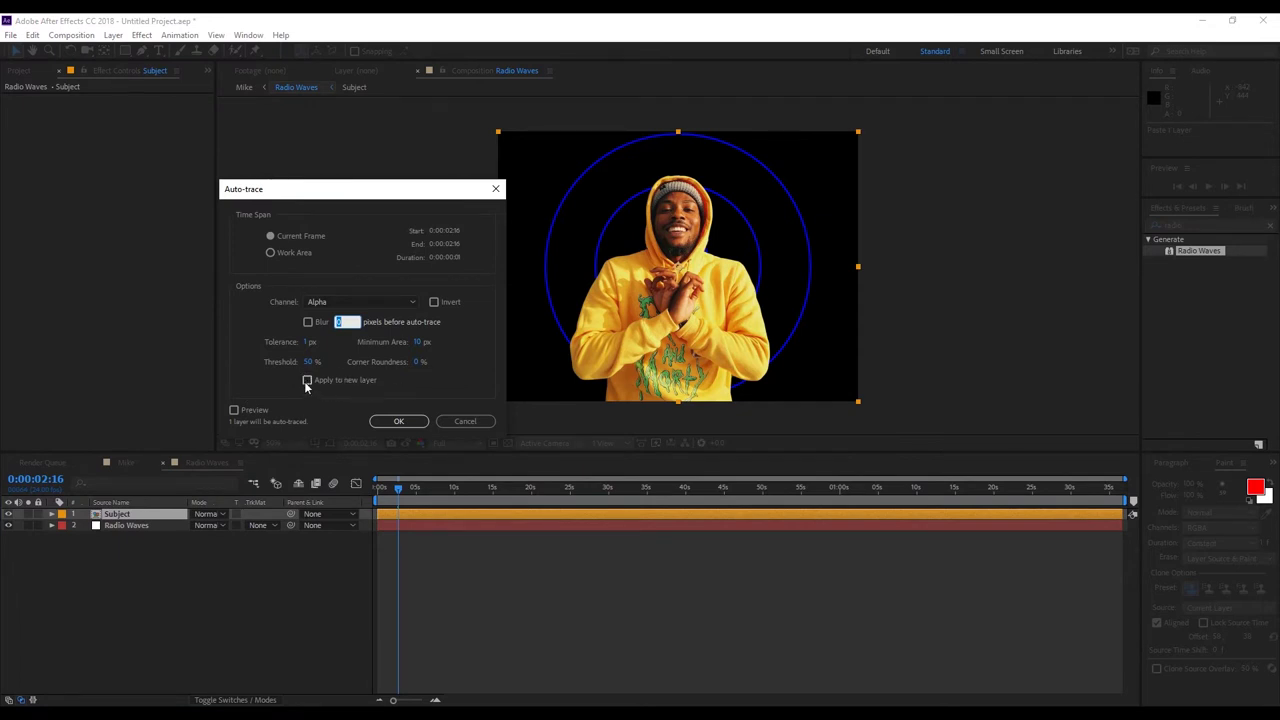
{"action": "left_click", "coordinate": [399, 421]}
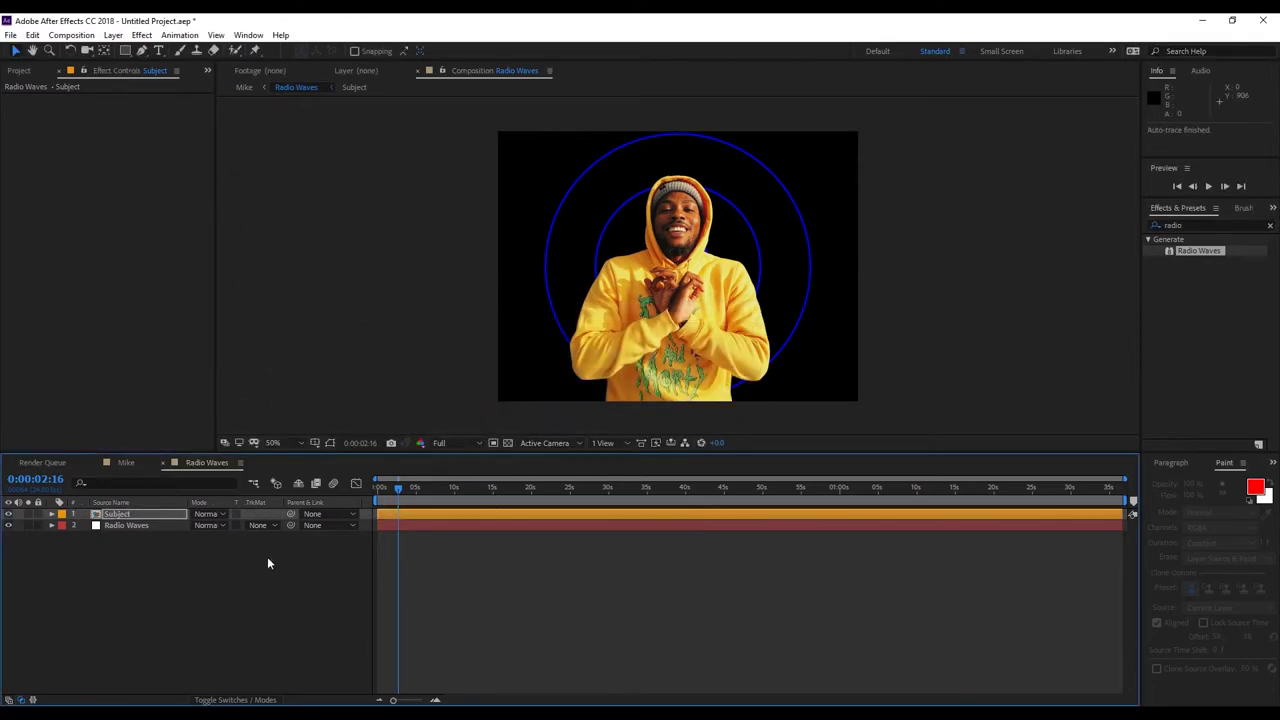
Copy the Subject layer's traced Mask 1 and select the Radio Waves layer to receive it.
{"action": "left_click", "coordinate": [330, 443]}
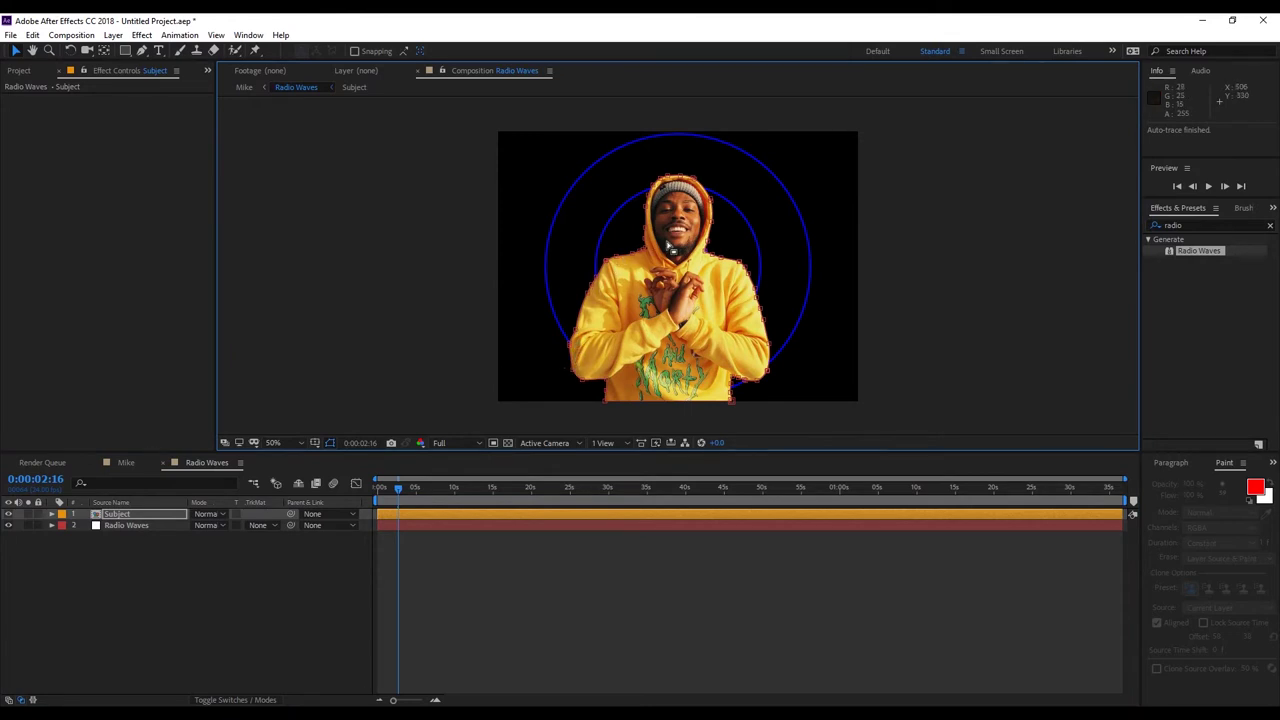
{"action": "left_click", "coordinate": [51, 515]}
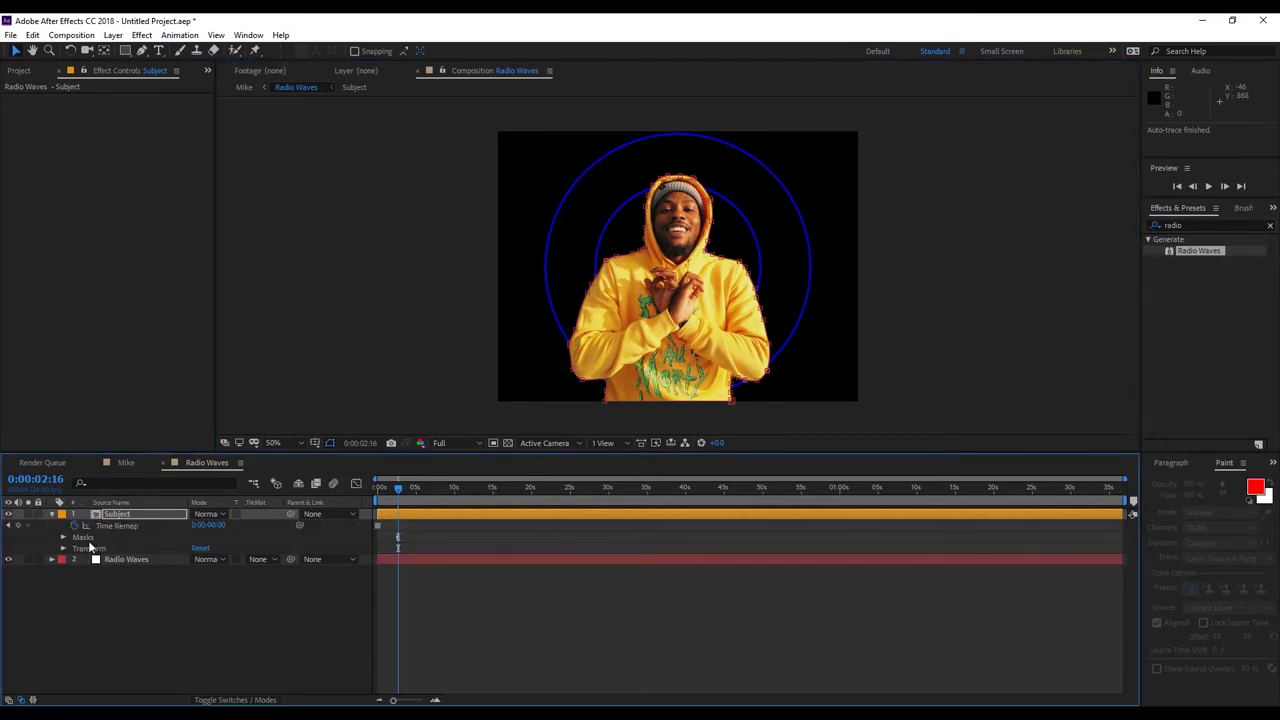
{"action": "left_click", "coordinate": [63, 538]}
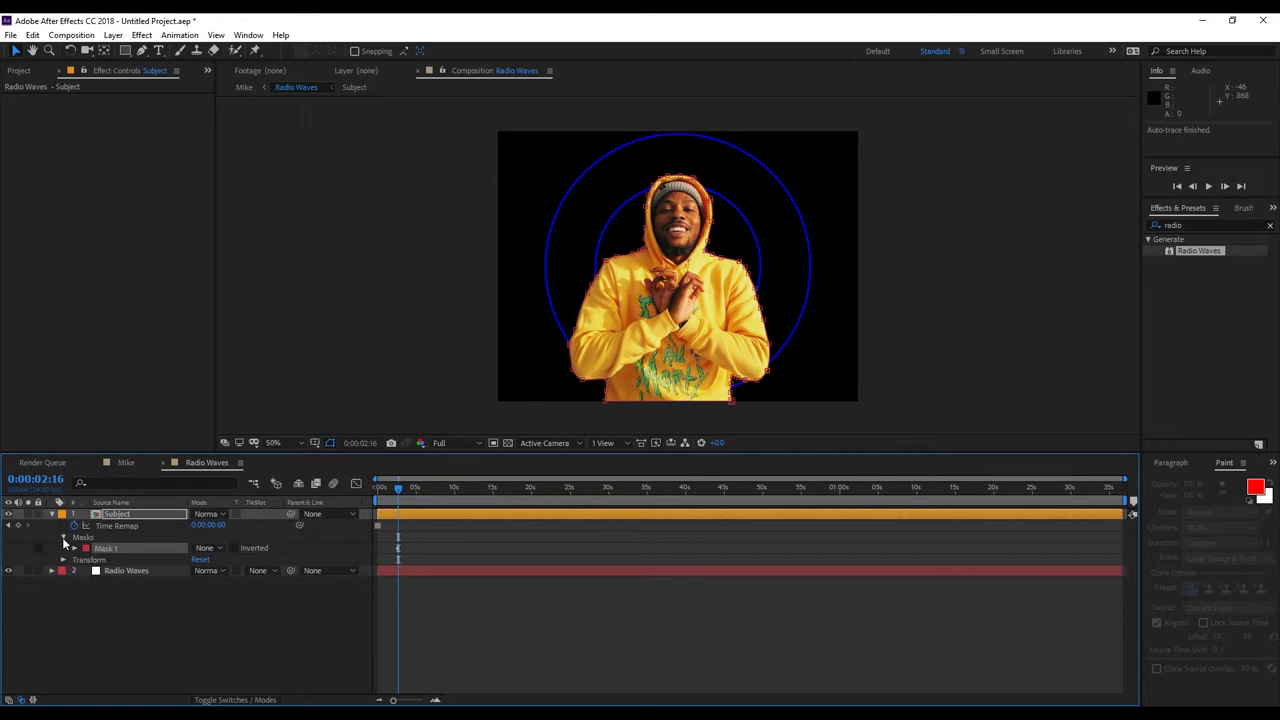
{"action": "left_click", "coordinate": [111, 548]}
{"action": "left_click", "coordinate": [33, 36]}
{"action": "left_click", "coordinate": [55, 114]}
{"action": "left_click", "coordinate": [51, 514]}
{"action": "left_click", "coordinate": [113, 527]}
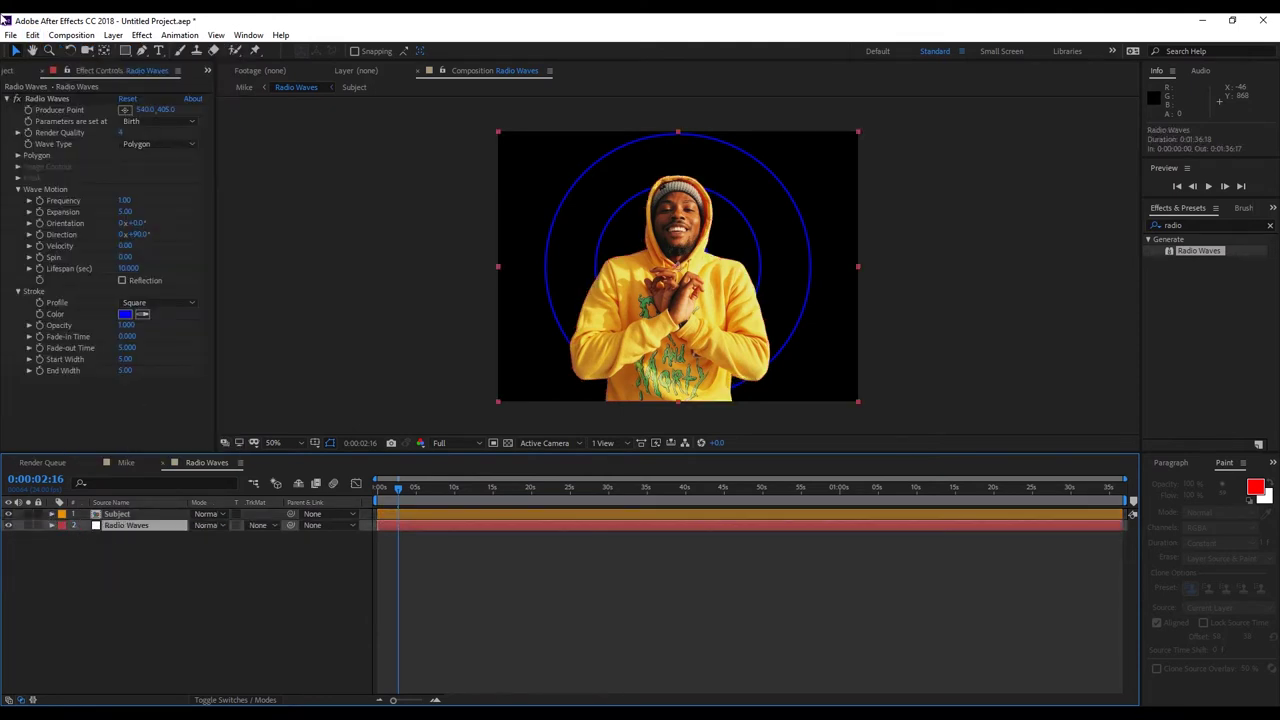
Paste the man's outline Mask 1 onto the Radio Waves layer.
{"action": "left_click", "coordinate": [33, 35]}
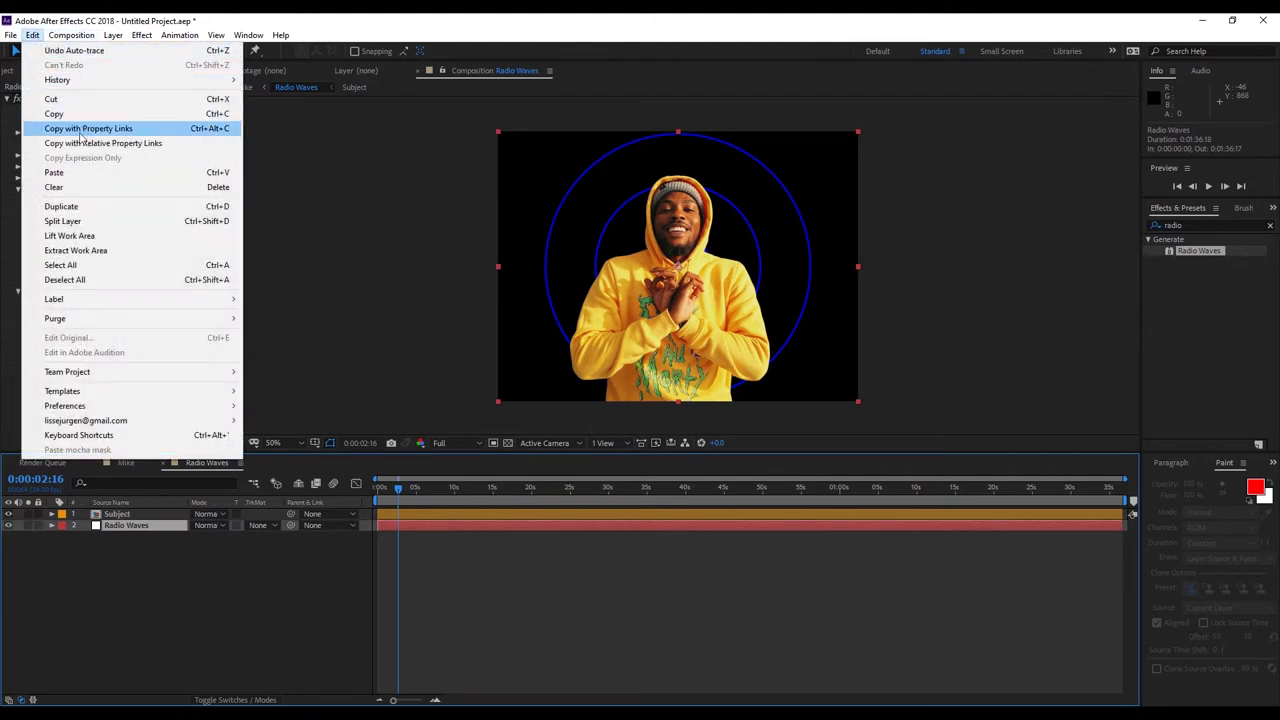
{"action": "left_click", "coordinate": [76, 174]}
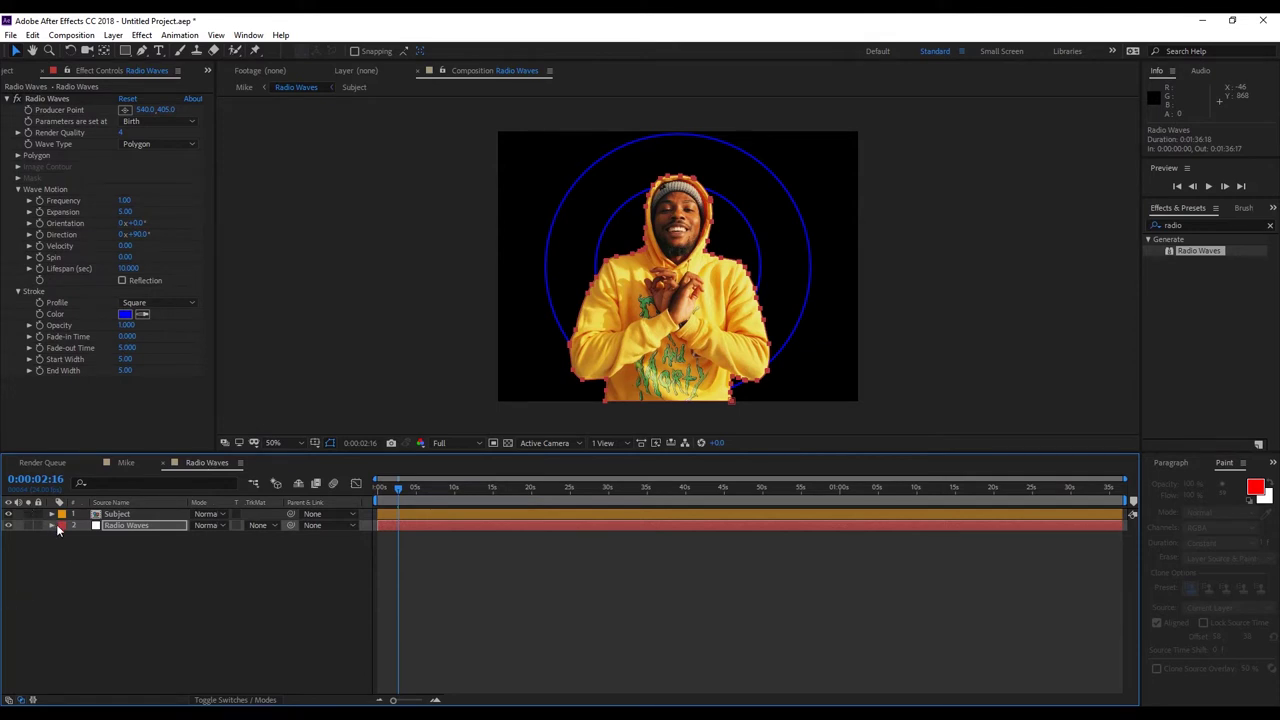
{"action": "key", "text": "ctrl+v"}
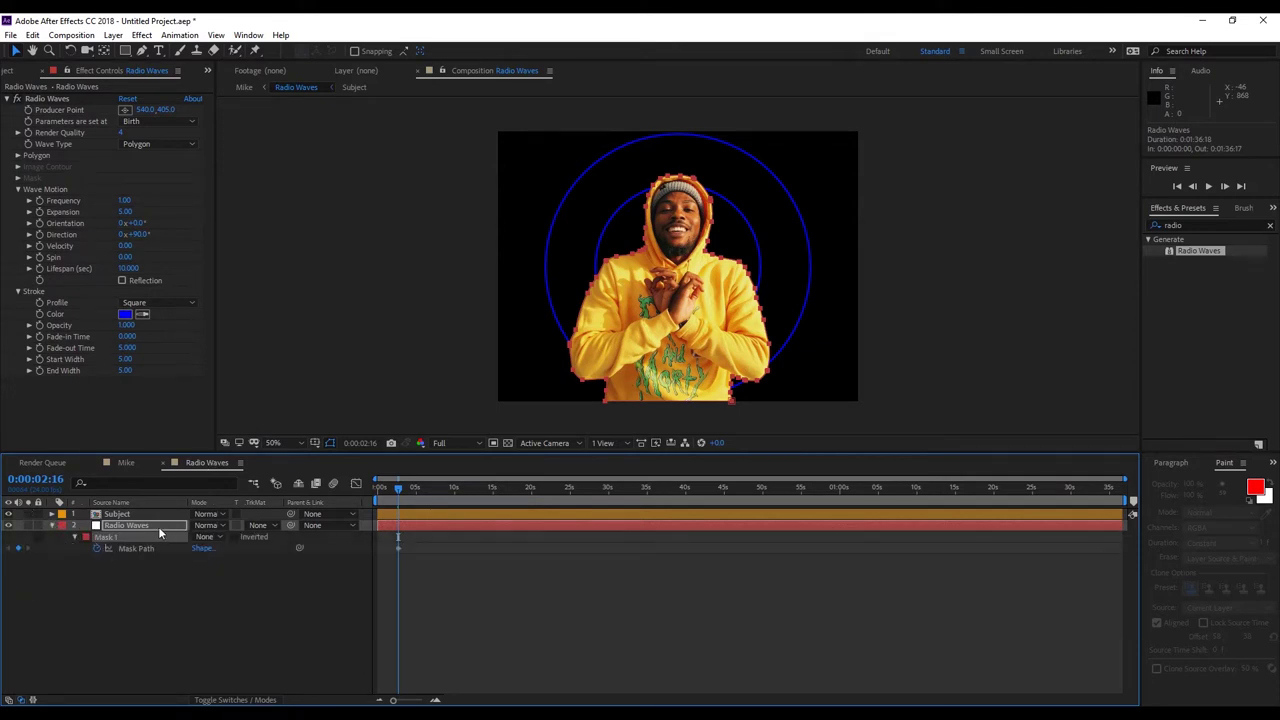
Delete the Subject layer and reselect Radio Waves.
{"action": "left_click", "coordinate": [113, 514]}
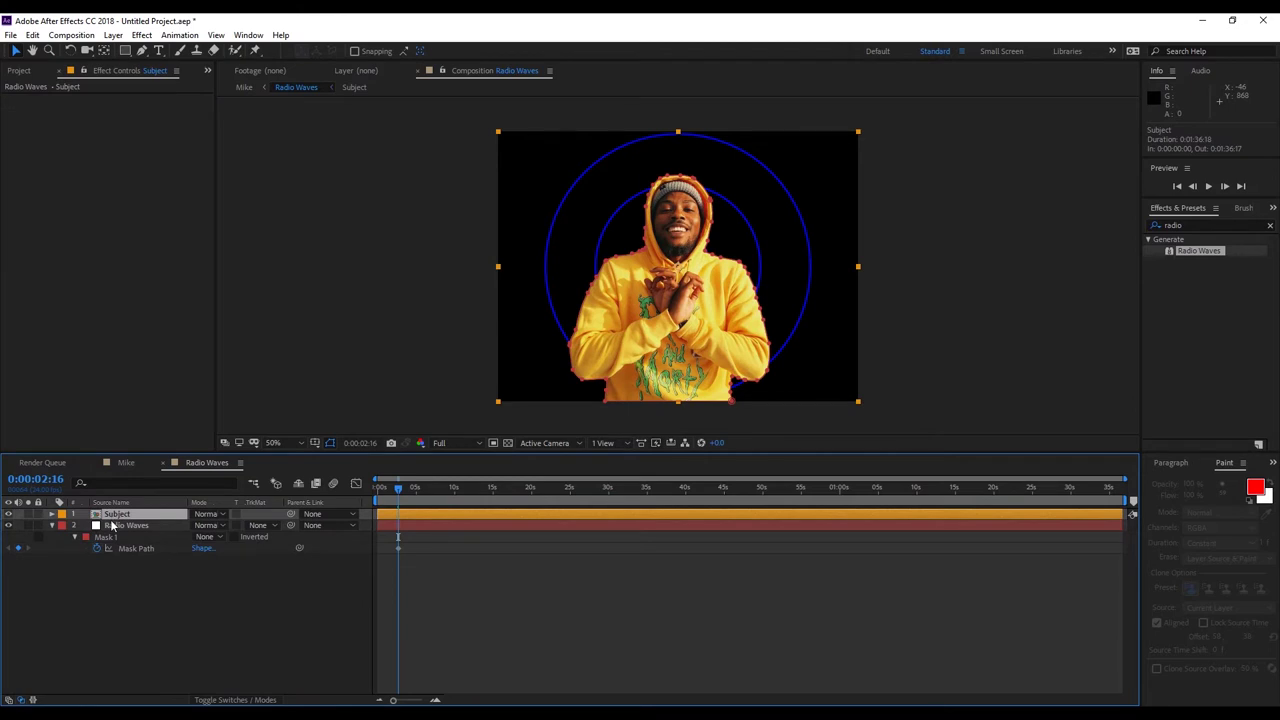
{"action": "key", "text": "Delete"}
{"action": "left_click", "coordinate": [120, 515]}
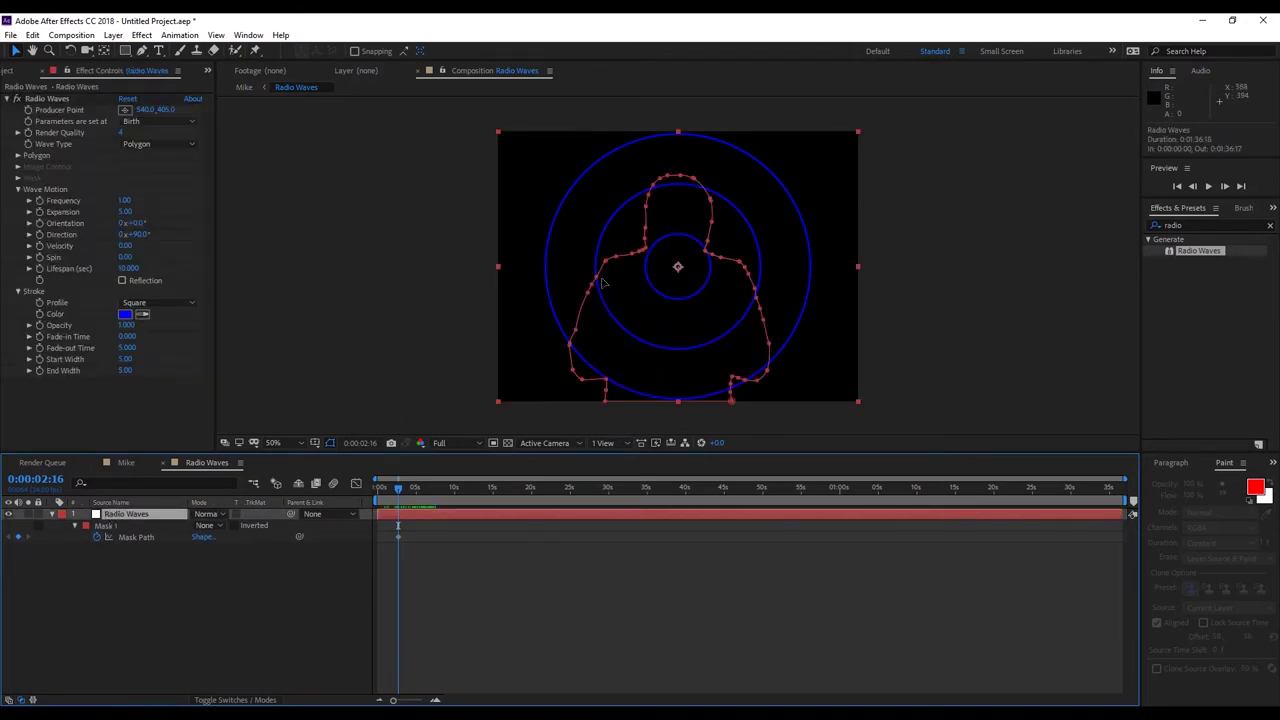
Set Radio Waves Wave Type to Mask with Mask 1, then undo the mask choice.
{"action": "left_click", "coordinate": [155, 122]}
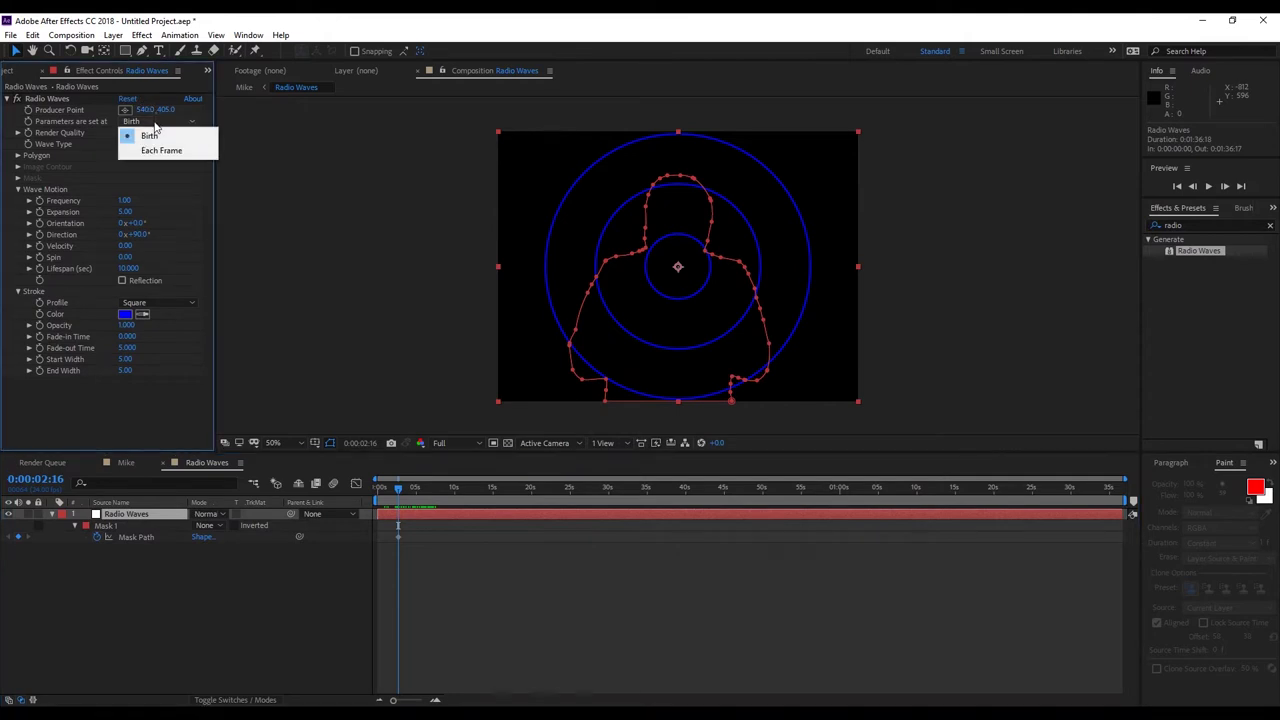
{"action": "left_click", "coordinate": [96, 152]}
{"action": "left_click", "coordinate": [155, 144]}
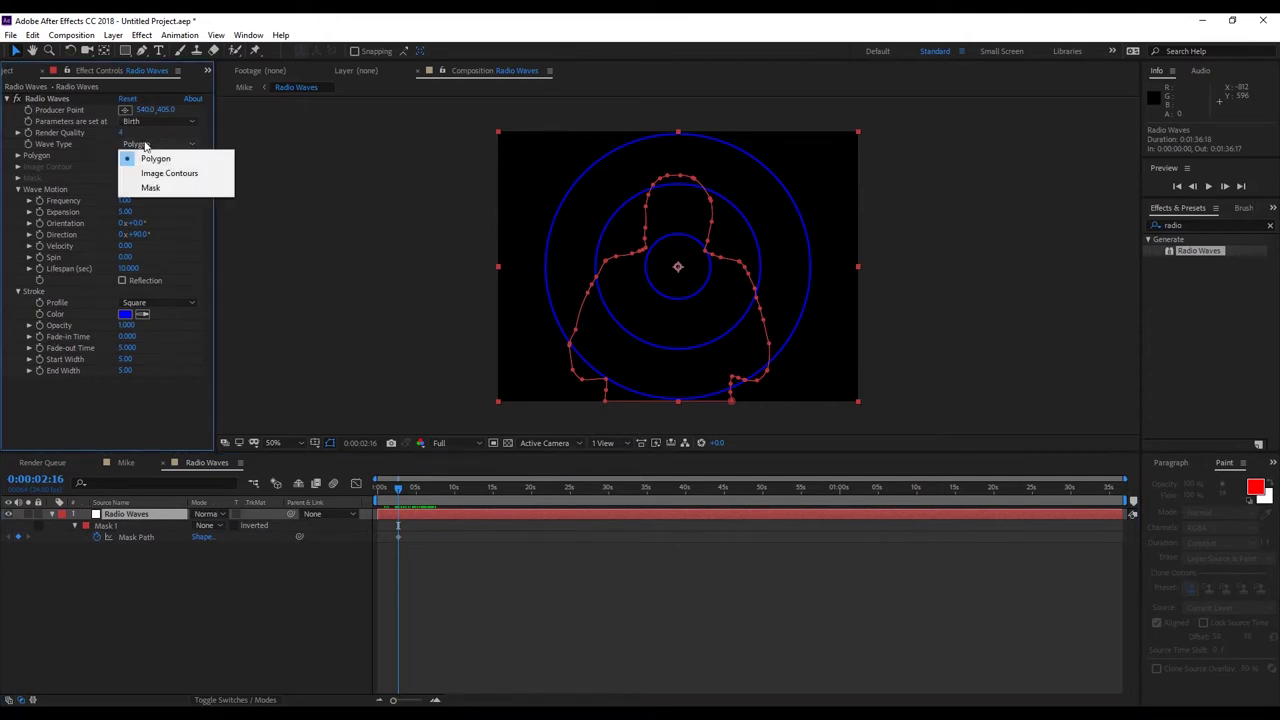
{"action": "left_click", "coordinate": [182, 187]}
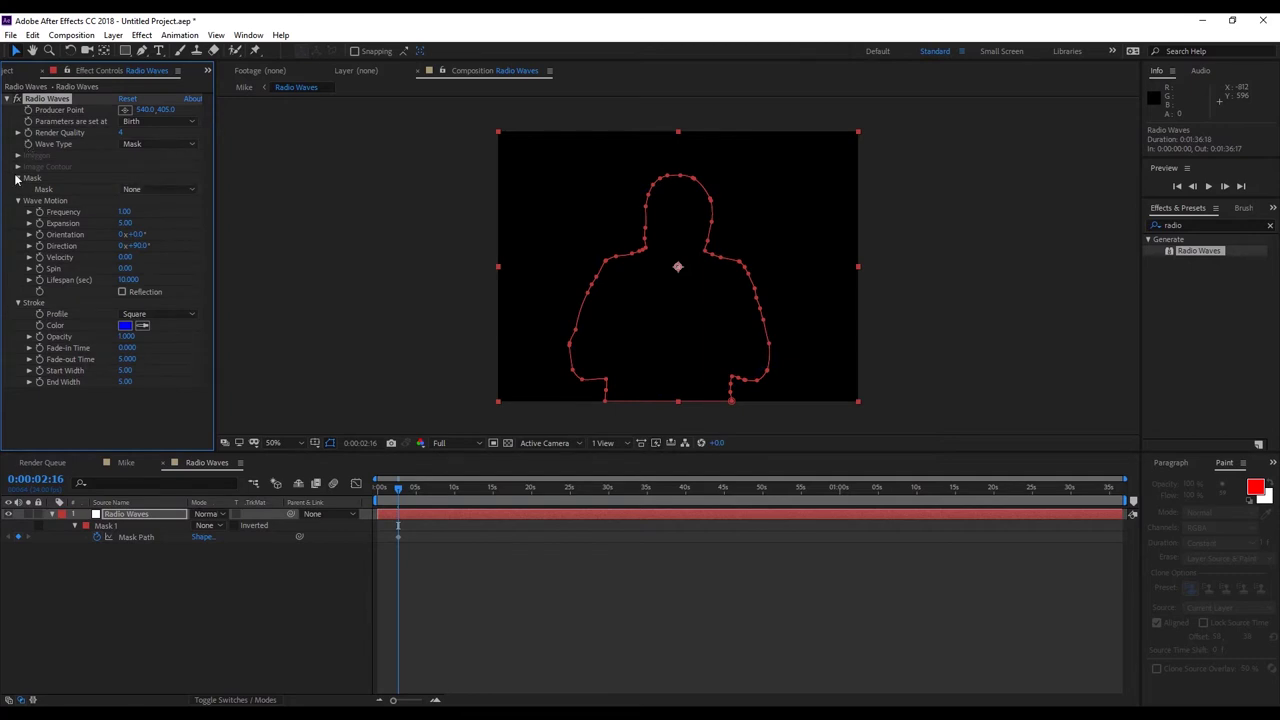
{"action": "left_click", "coordinate": [141, 189]}
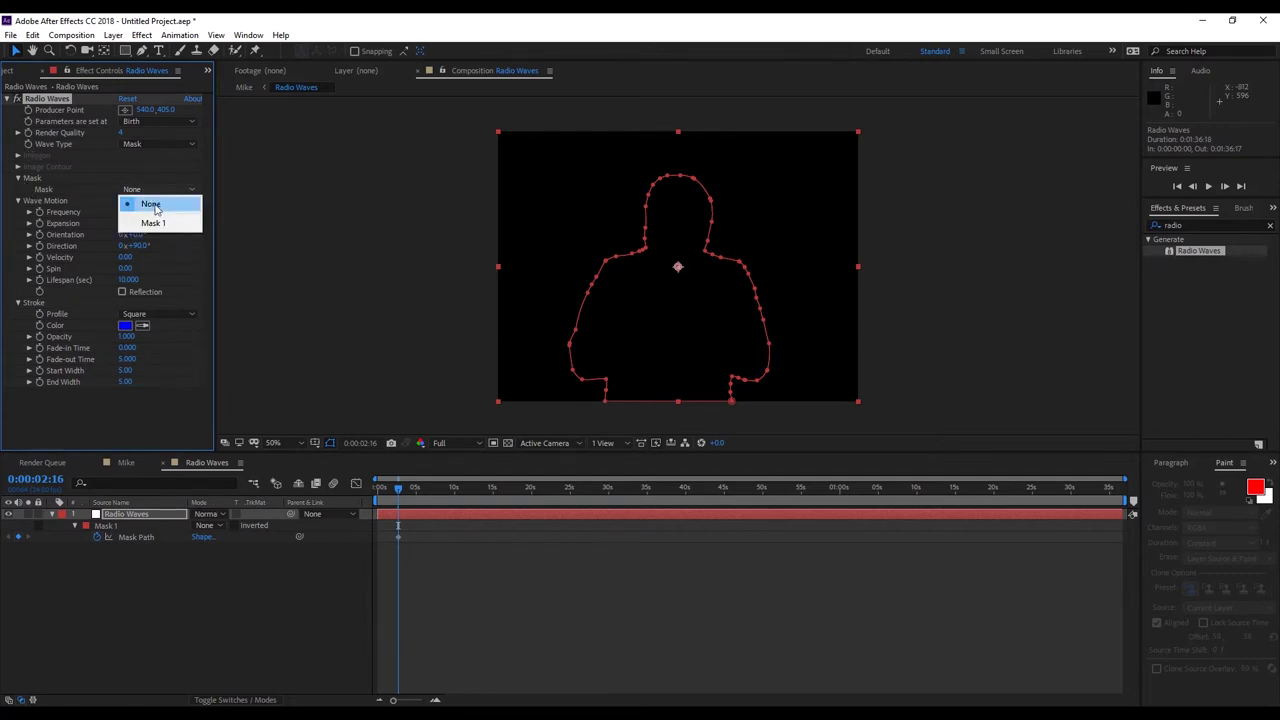
{"action": "left_click", "coordinate": [158, 222]}
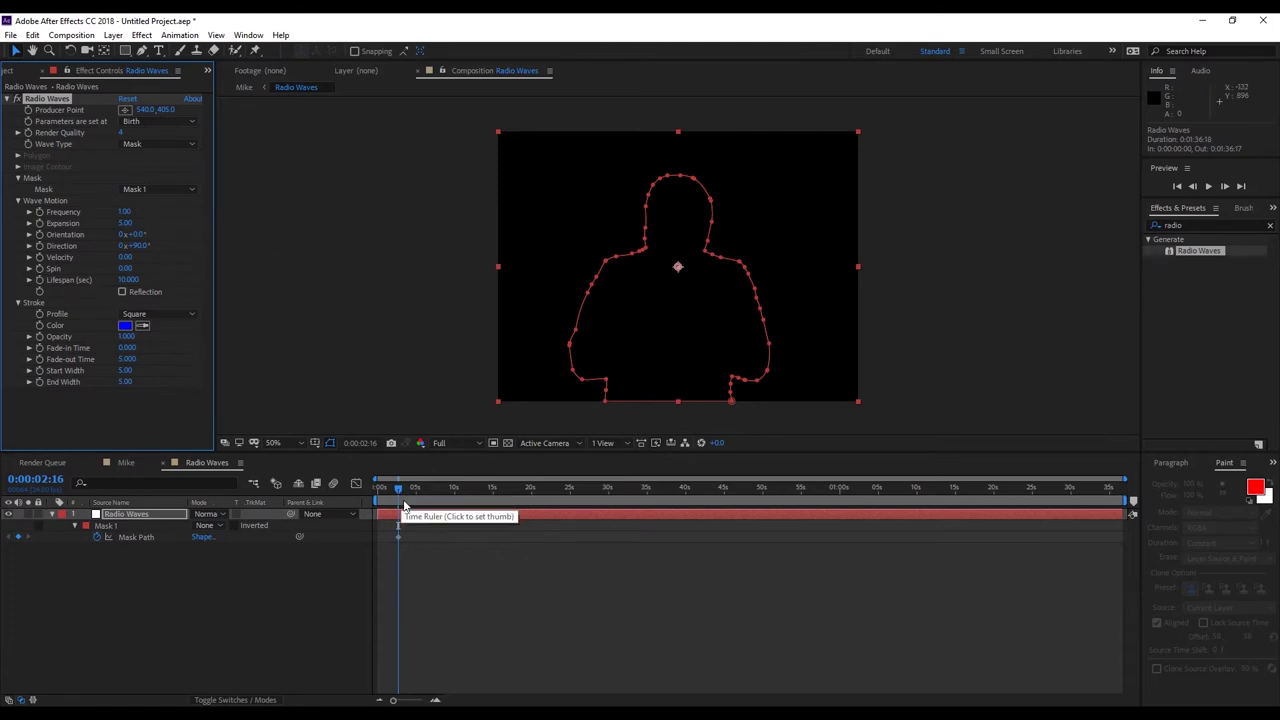
{"action": "key", "text": "ctrl+z"}
{"action": "key", "text": "ctrl+z"}
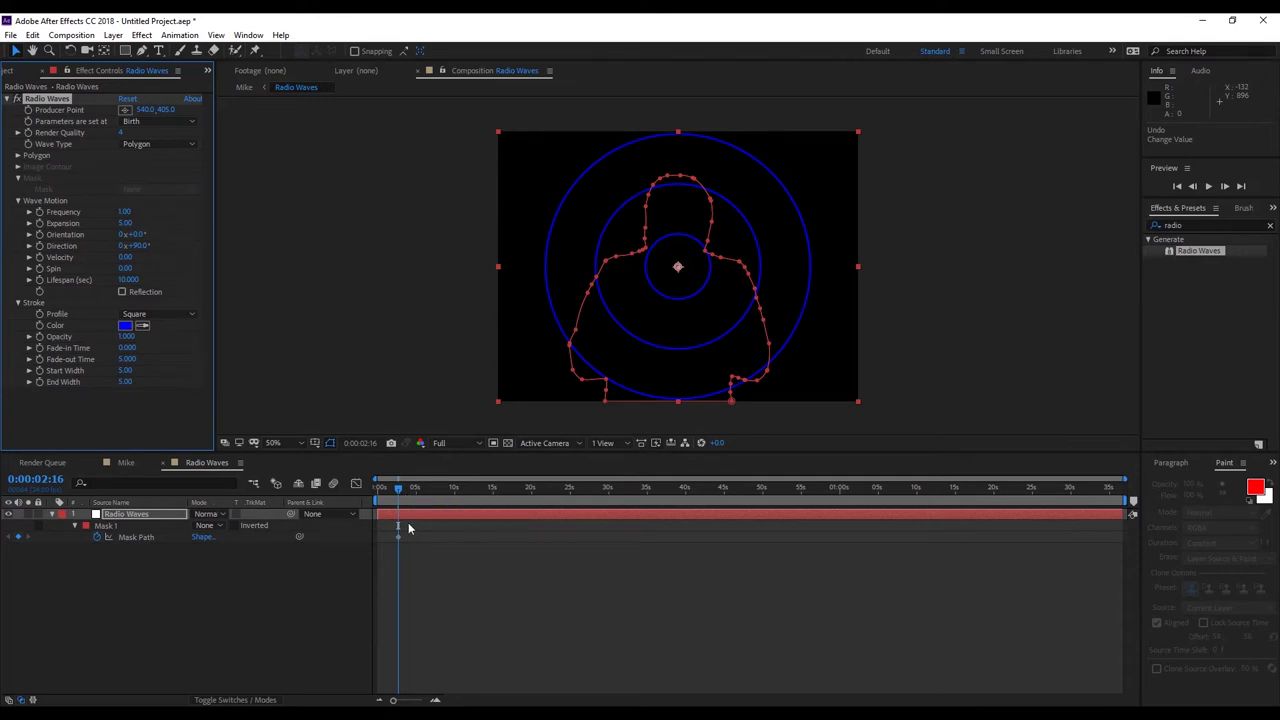
Reapply Wave Type Mask using Mask 1 as the wave source, then deselect the layer.
{"action": "left_click", "coordinate": [406, 537]}
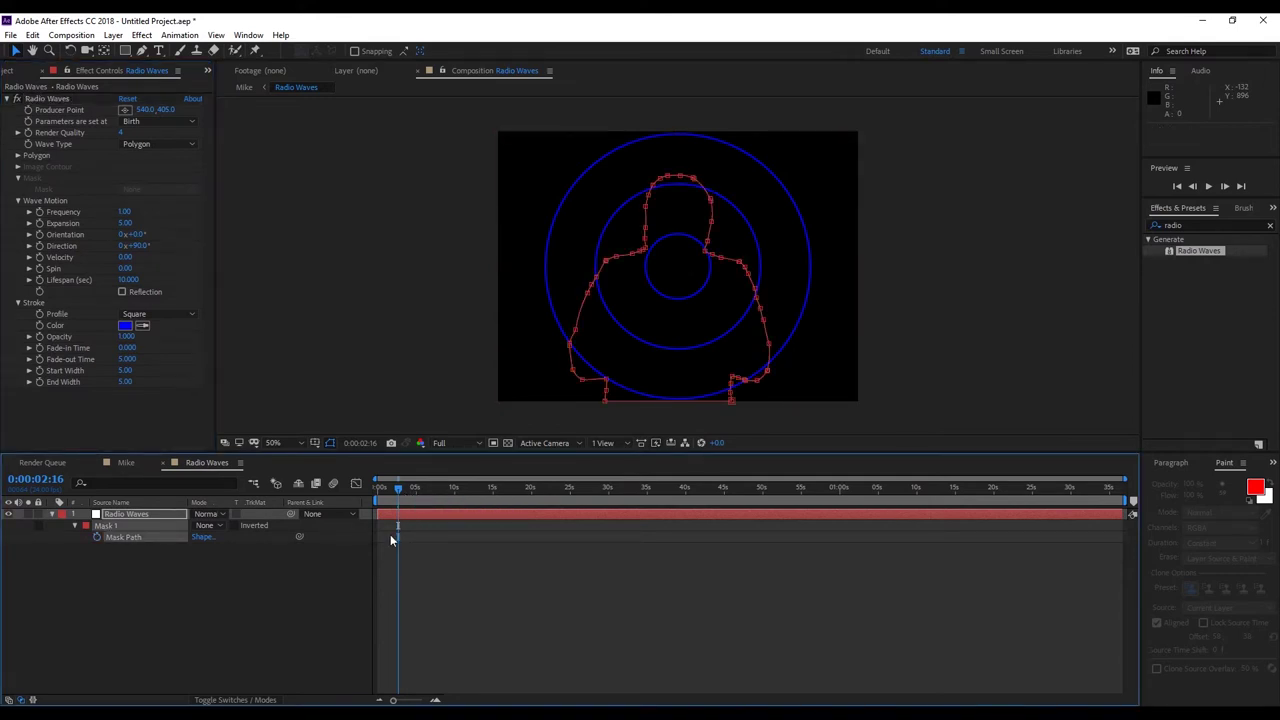
{"action": "left_click", "coordinate": [150, 144]}
{"action": "left_click", "coordinate": [156, 187]}
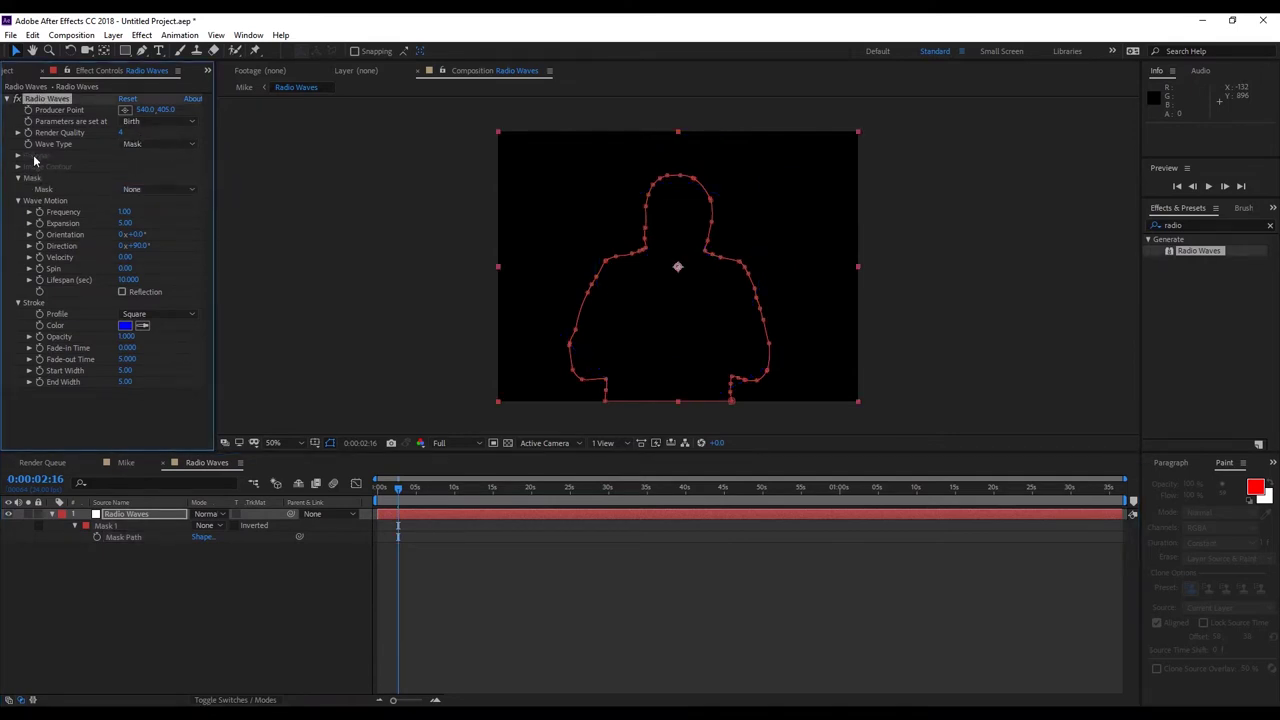
{"action": "left_click", "coordinate": [152, 190]}
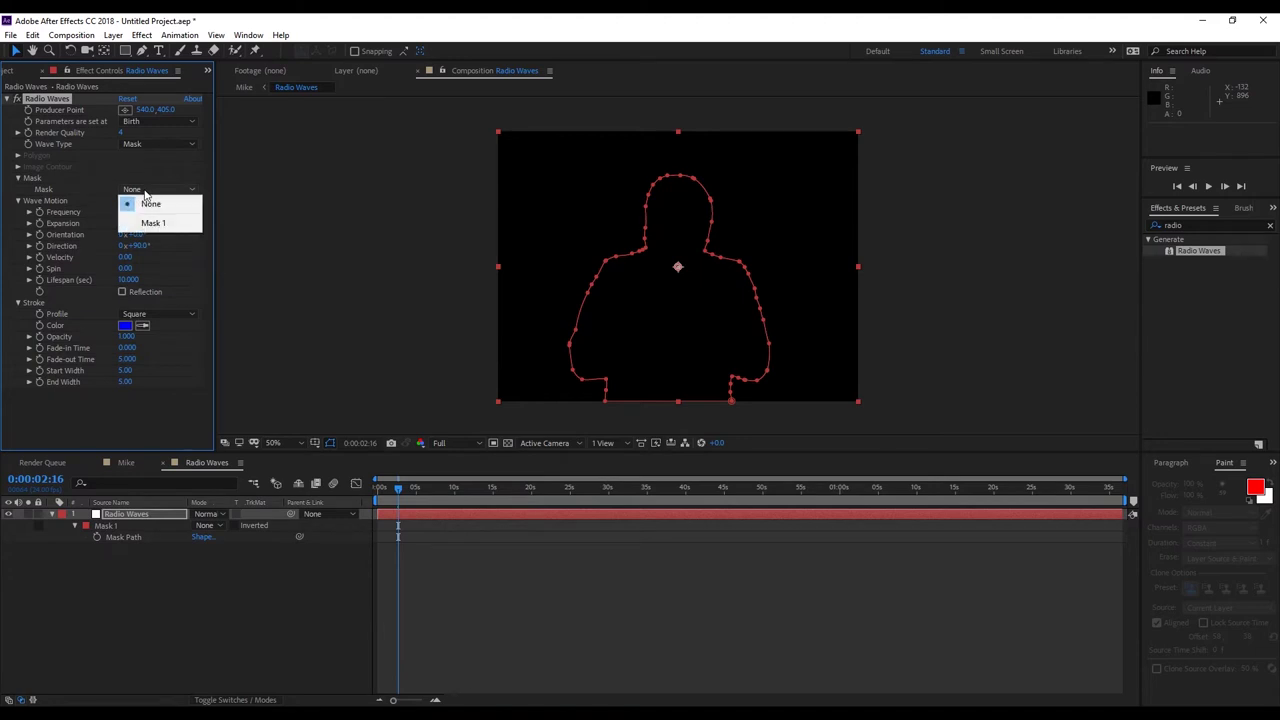
{"action": "left_click", "coordinate": [158, 224]}
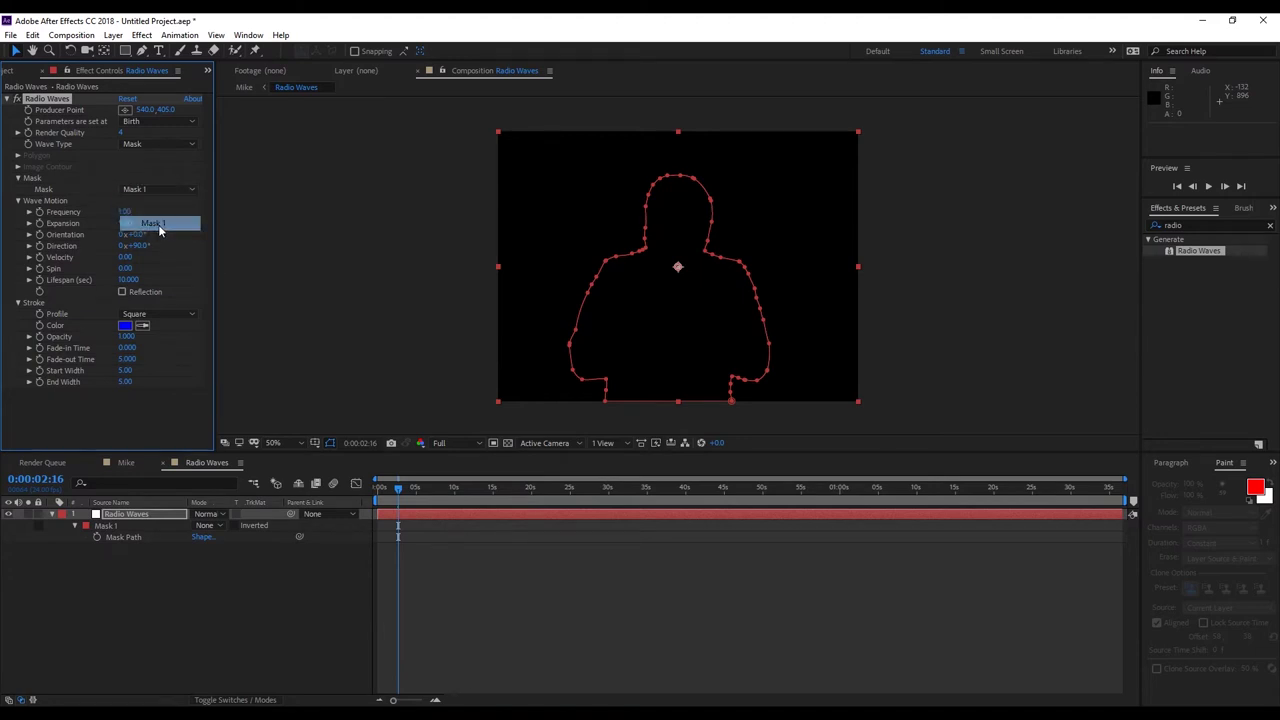
{"action": "left_click", "coordinate": [304, 574]}
Preview the outline waves, then set Frequency to 0.80 and Expansion to 6.60.
{"action": "left_click_drag", "start_coordinate": [397, 496], "coordinate": [493, 503]}
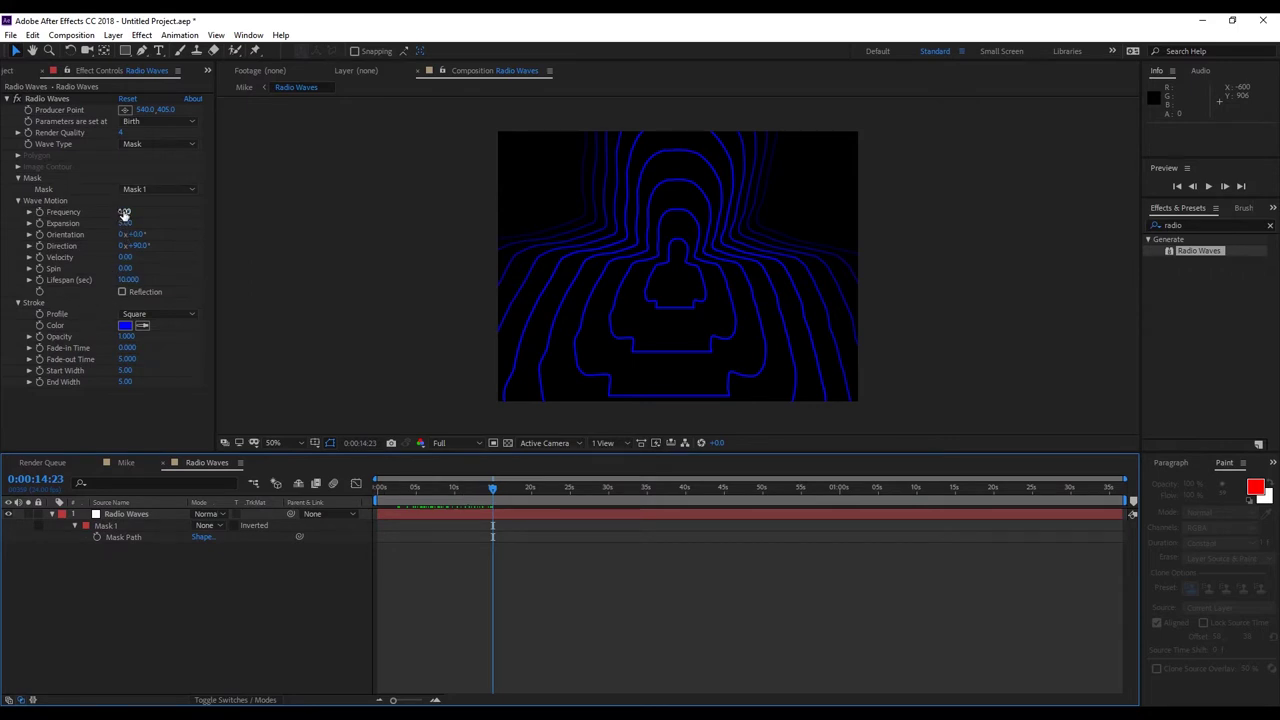
{"action": "left_click", "coordinate": [490, 488]}
{"action": "left_click_drag", "start_coordinate": [484, 491], "coordinate": [390, 509]}
{"action": "key", "text": "space"}
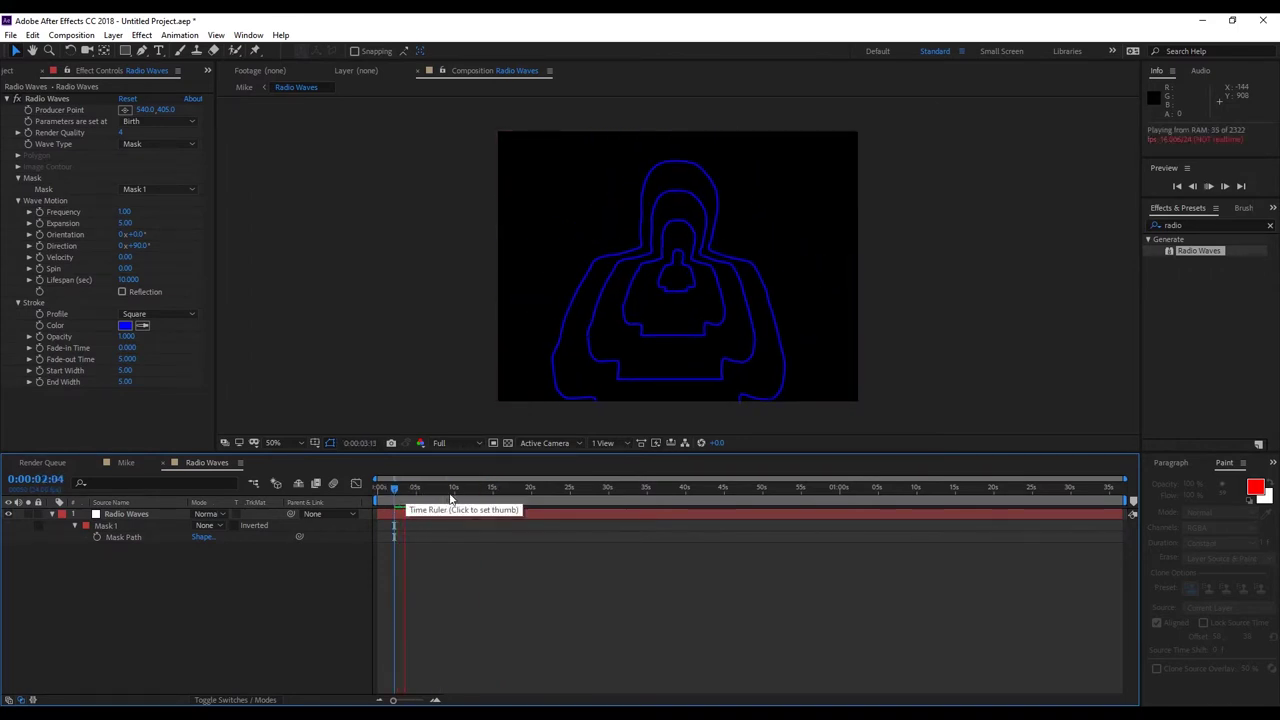
{"action": "left_click", "coordinate": [126, 212]}
{"action": "left_click_drag", "start_coordinate": [126, 212], "coordinate": [120, 212]}
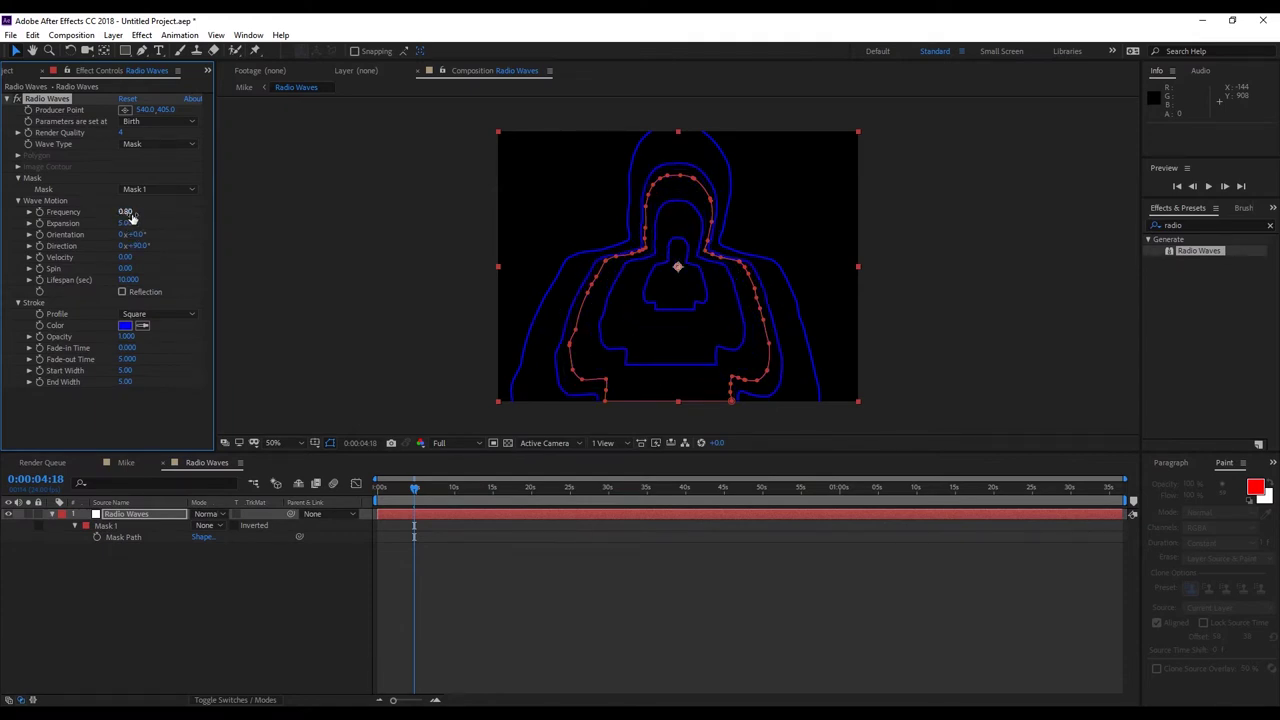
{"action": "left_click_drag", "start_coordinate": [124, 223], "coordinate": [137, 228]}
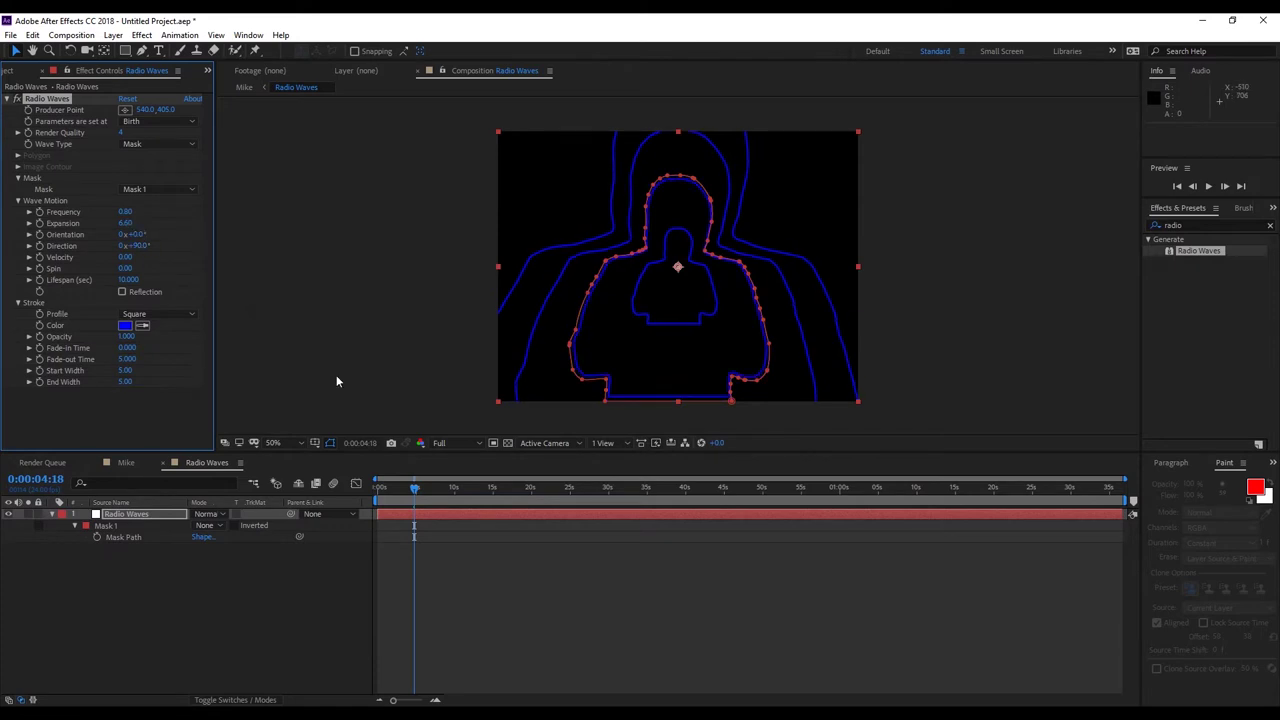
Preview the waves again and thicken the strokes to Start Width 17.40.
{"action": "left_click", "coordinate": [407, 490]}
{"action": "left_click", "coordinate": [396, 491]}
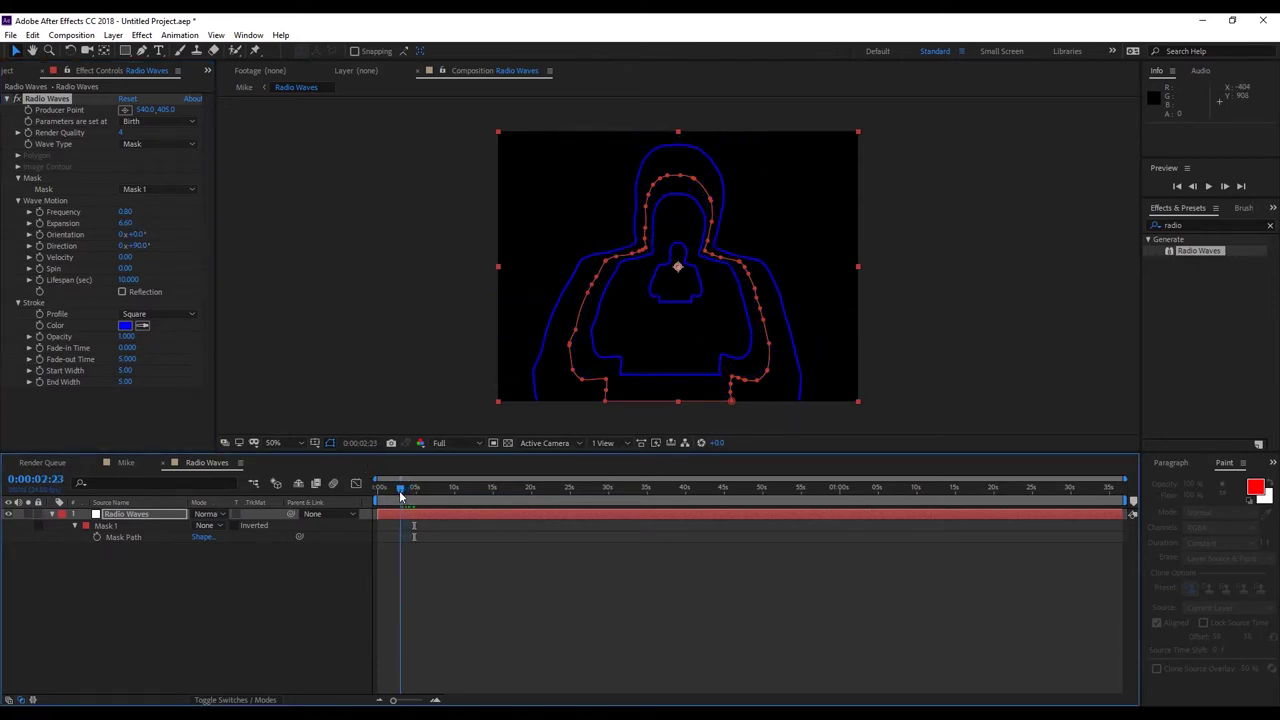
{"action": "key", "text": "space"}
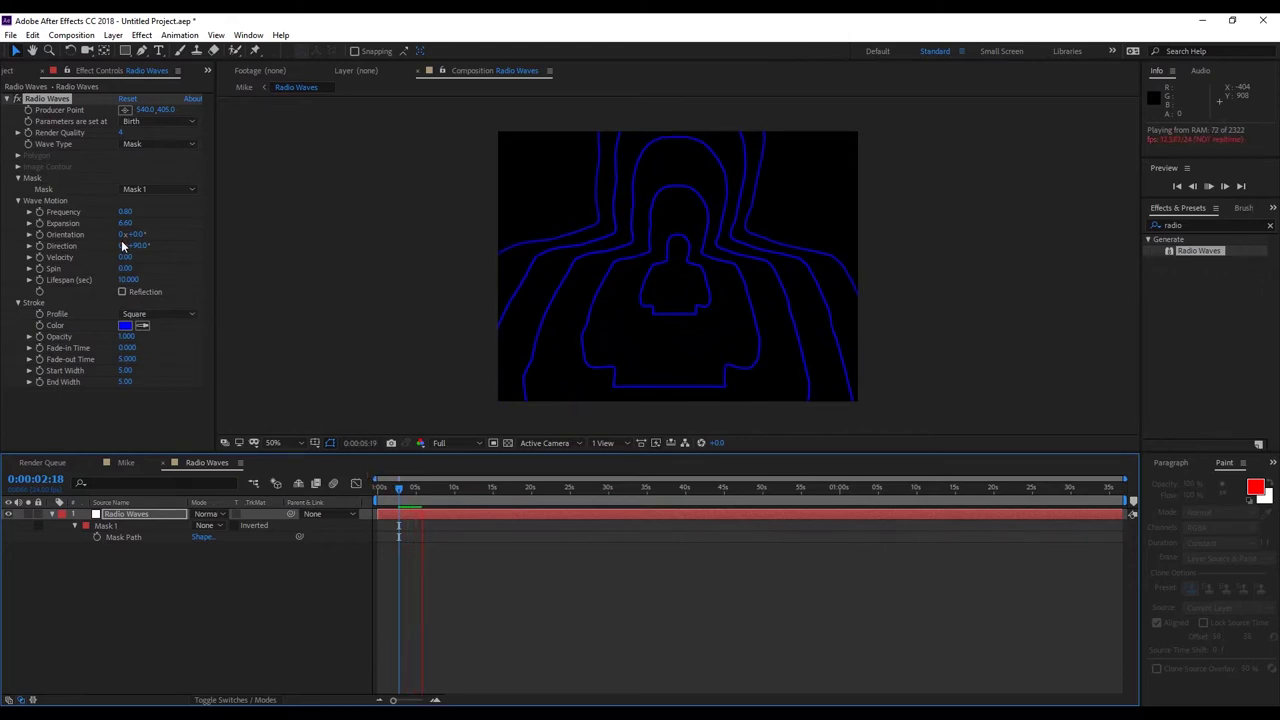
{"action": "key", "text": "space"}
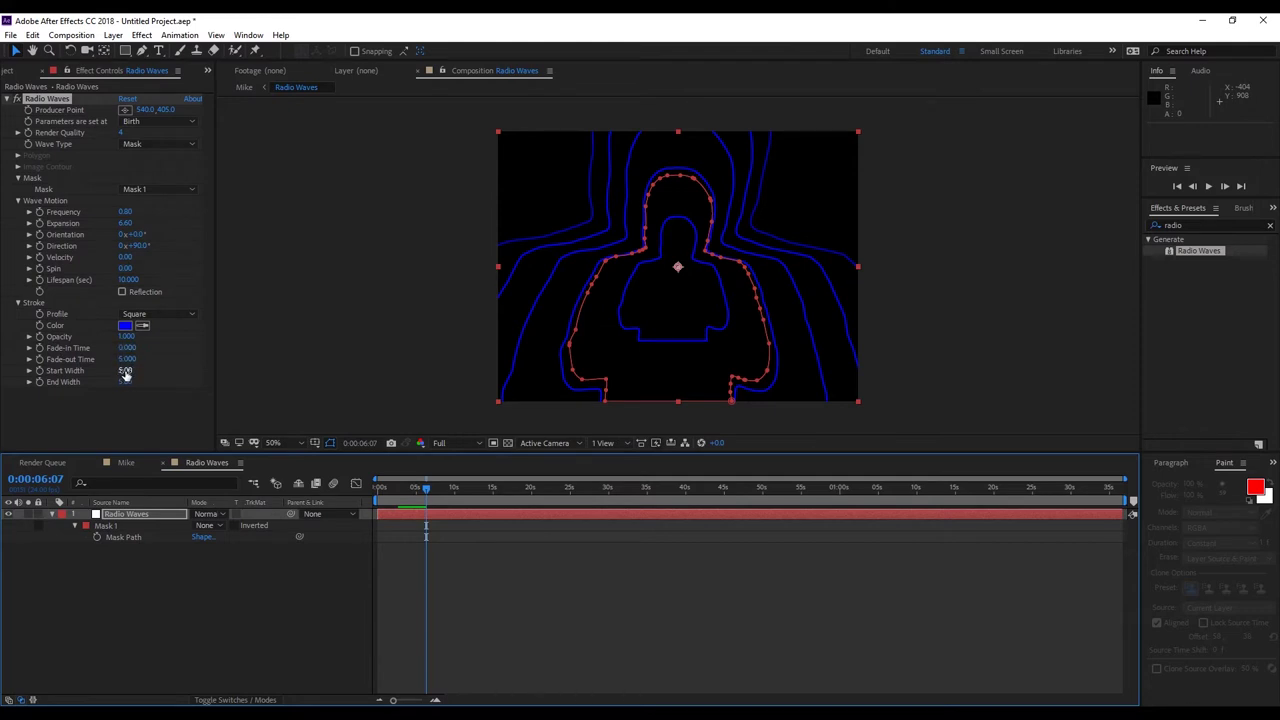
{"action": "mouse_move", "coordinate": [125, 370]}
{"action": "left_mouse_down"}
{"action": "mouse_move", "coordinate": [238, 381]}
{"action": "mouse_move", "coordinate": [219, 381]}
{"action": "left_mouse_up"}
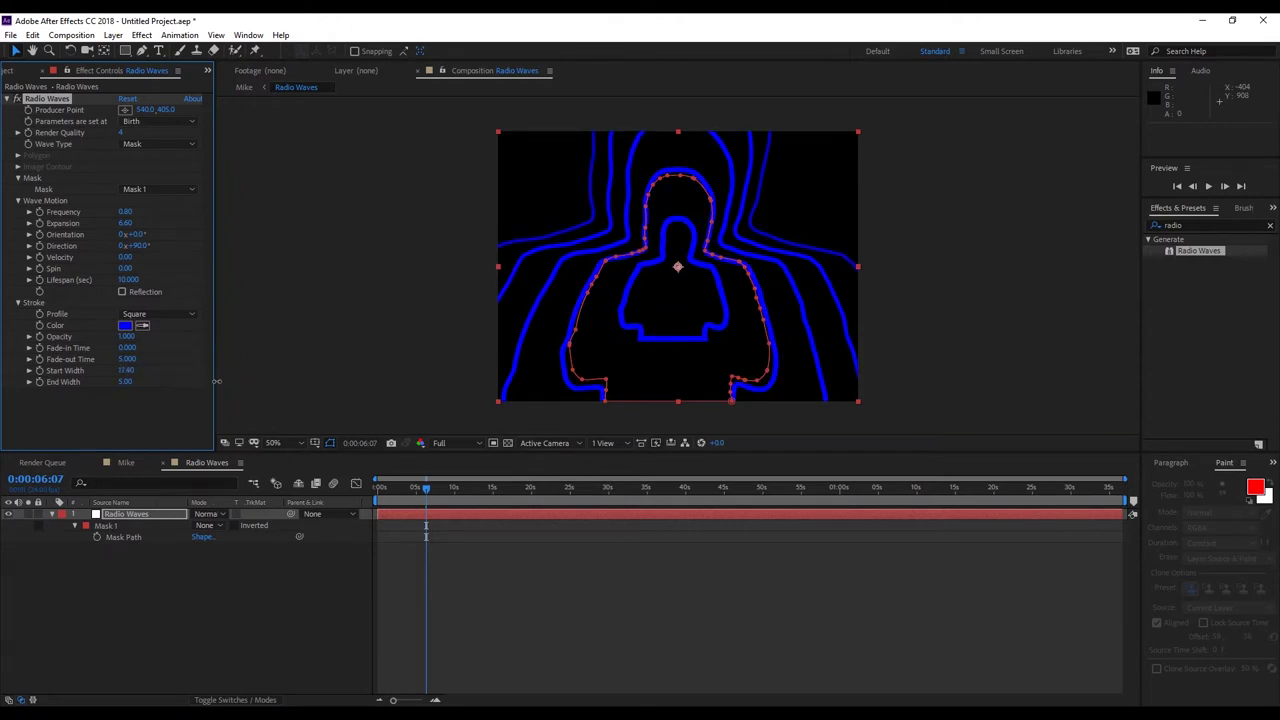
Set Stroke Profile to Sawtooth In and zoom the viewer in and out to inspect the edges.
{"action": "left_click", "coordinate": [133, 314]}
{"action": "left_click", "coordinate": [160, 372]}
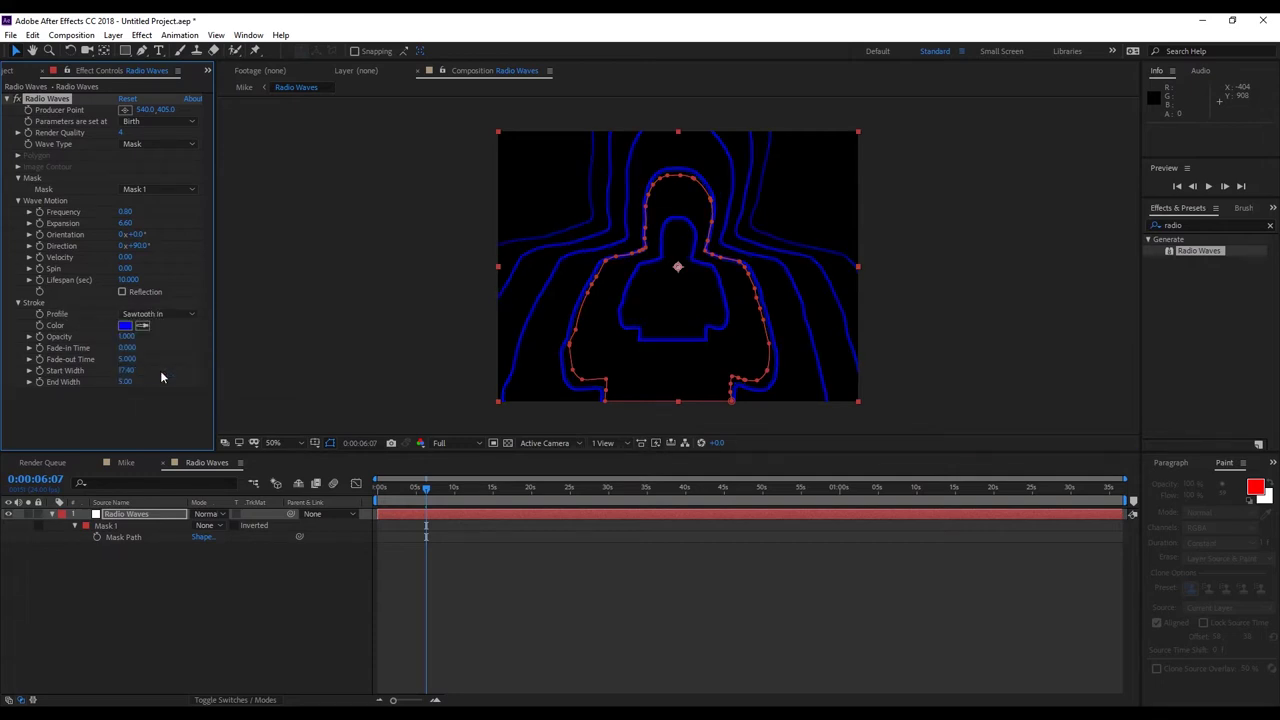
{"action": "key", "text": "period"}
{"action": "key", "text": "period"}
{"action": "key", "text": "period"}
{"action": "key", "text": "period"}
{"action": "key", "text": "period"}
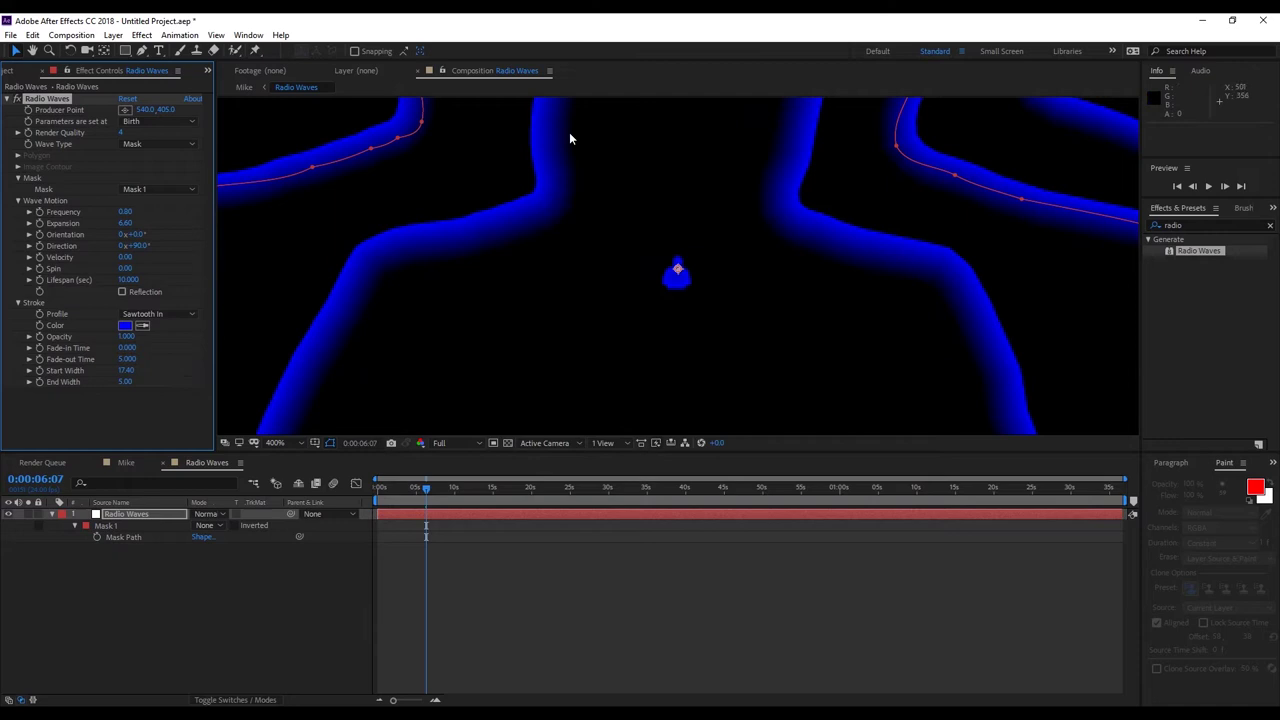
{"action": "key", "text": "comma"}
{"action": "key", "text": "comma"}
{"action": "key", "text": "comma"}
{"action": "key", "text": "comma"}
{"action": "key", "text": "comma"}
{"action": "key", "text": "comma"}
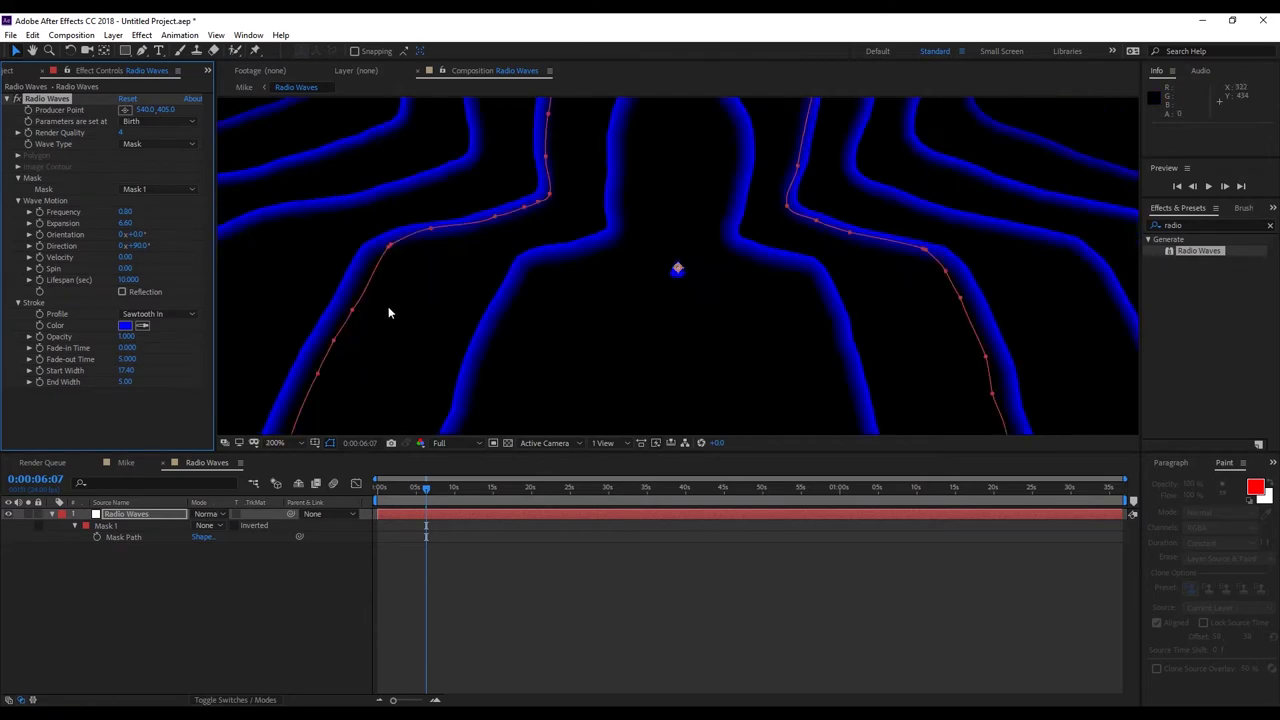
{"action": "key", "text": "period"}
{"action": "key", "text": "period"}
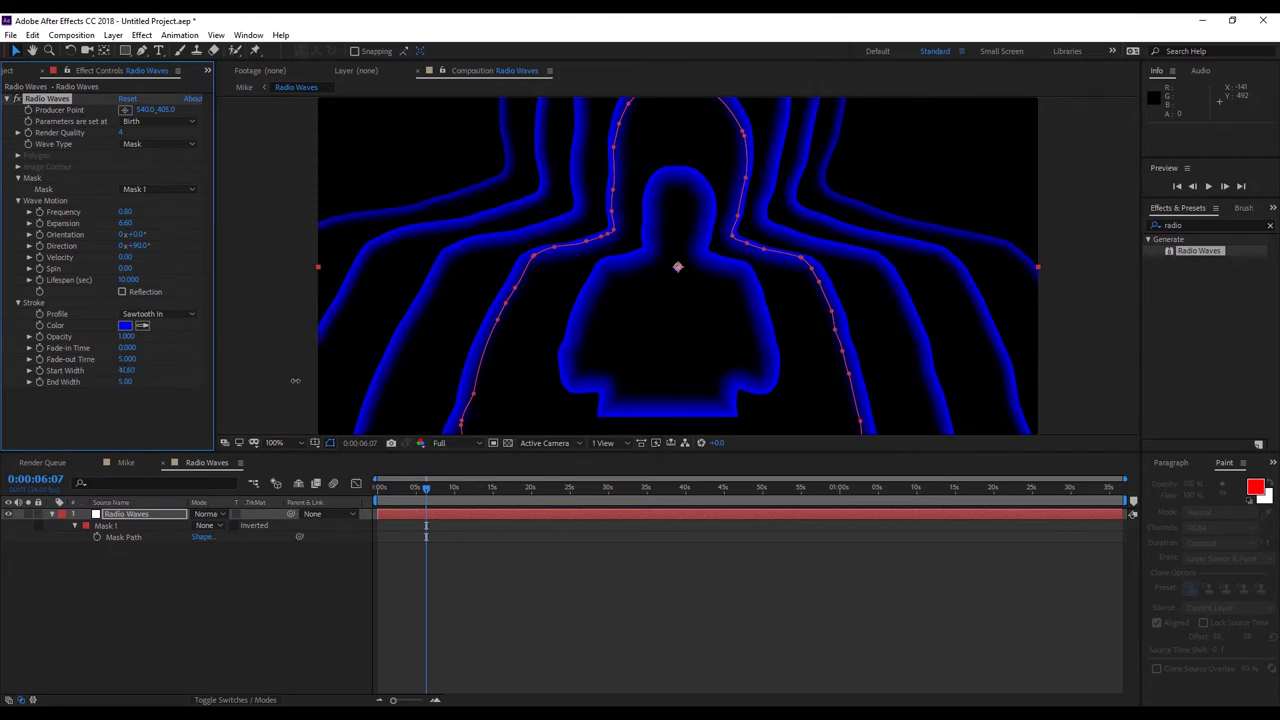
{"action": "key", "text": "comma"}
{"action": "key", "text": "comma"}
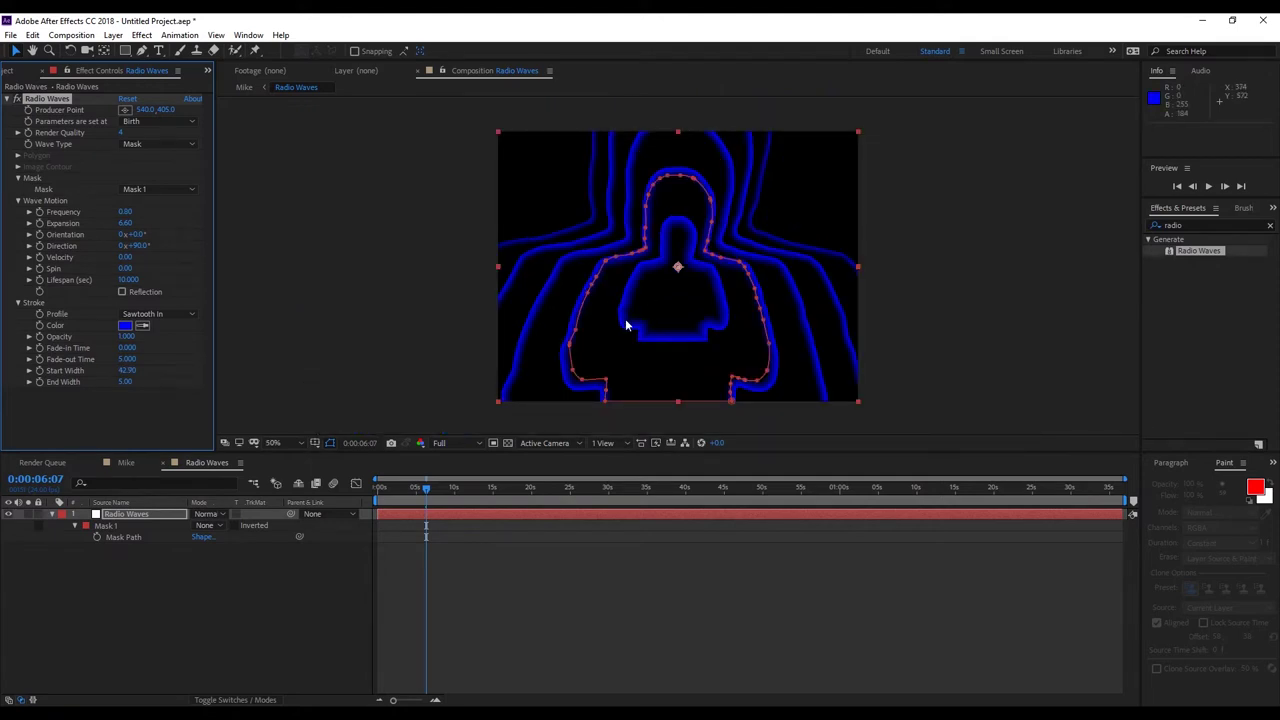
Change the wave stroke colour to pale yellow and hide the mask outline in the viewer.
{"action": "left_click", "coordinate": [124, 325]}
{"action": "left_click_drag", "start_coordinate": [452, 594], "coordinate": [465, 627]}
{"action": "left_click_drag", "start_coordinate": [376, 539], "coordinate": [355, 458]}
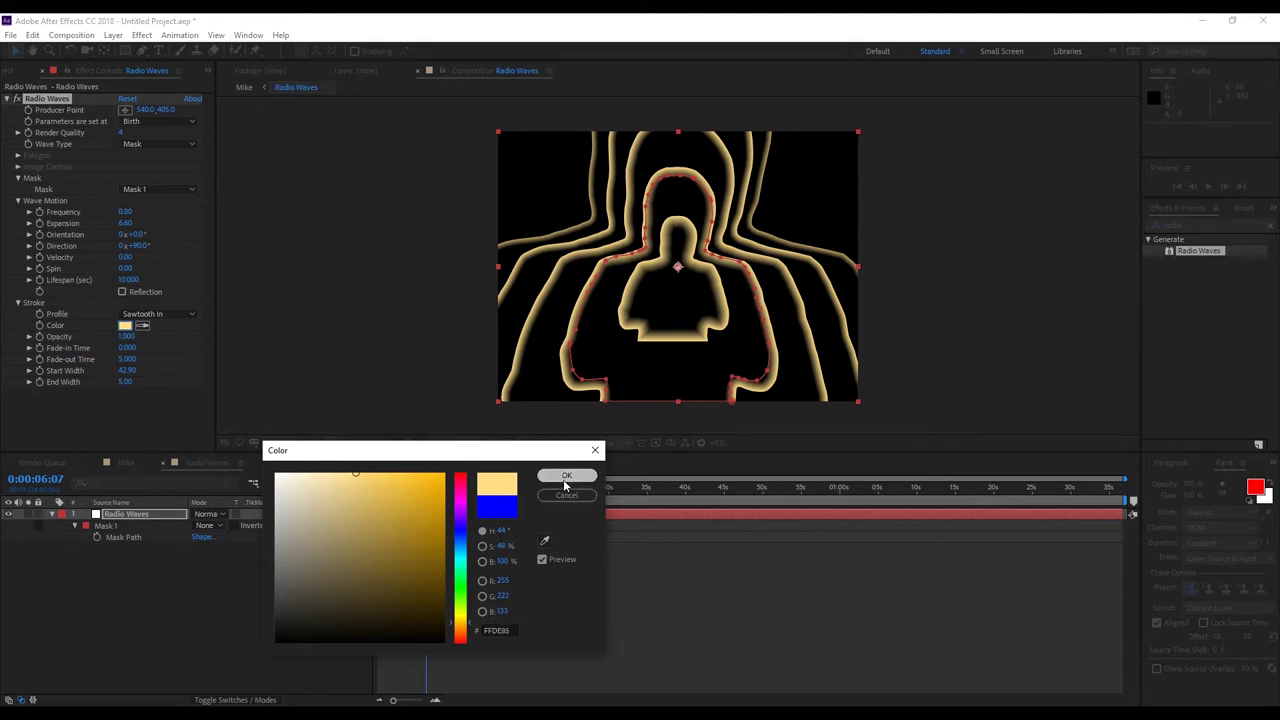
{"action": "left_click", "coordinate": [566, 477]}
{"action": "left_click", "coordinate": [332, 442]}
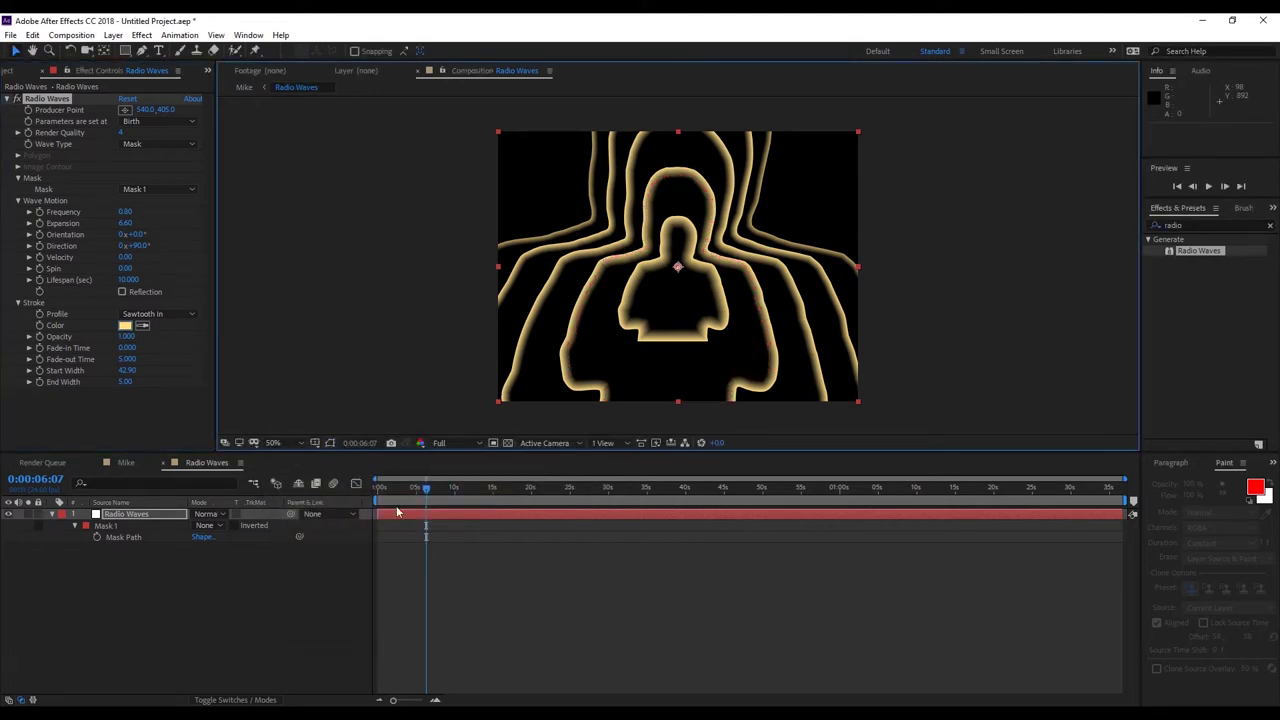
{"action": "left_click_drag", "start_coordinate": [425, 492], "coordinate": [459, 538]}
Lower the Radio Waves Expansion to 3.70 and set Frequency to 0.50.
{"action": "mouse_move", "coordinate": [122, 224]}
{"action": "left_mouse_down"}
{"action": "mouse_move", "coordinate": [108, 229]}
{"action": "mouse_move", "coordinate": [123, 216]}
{"action": "left_mouse_up"}
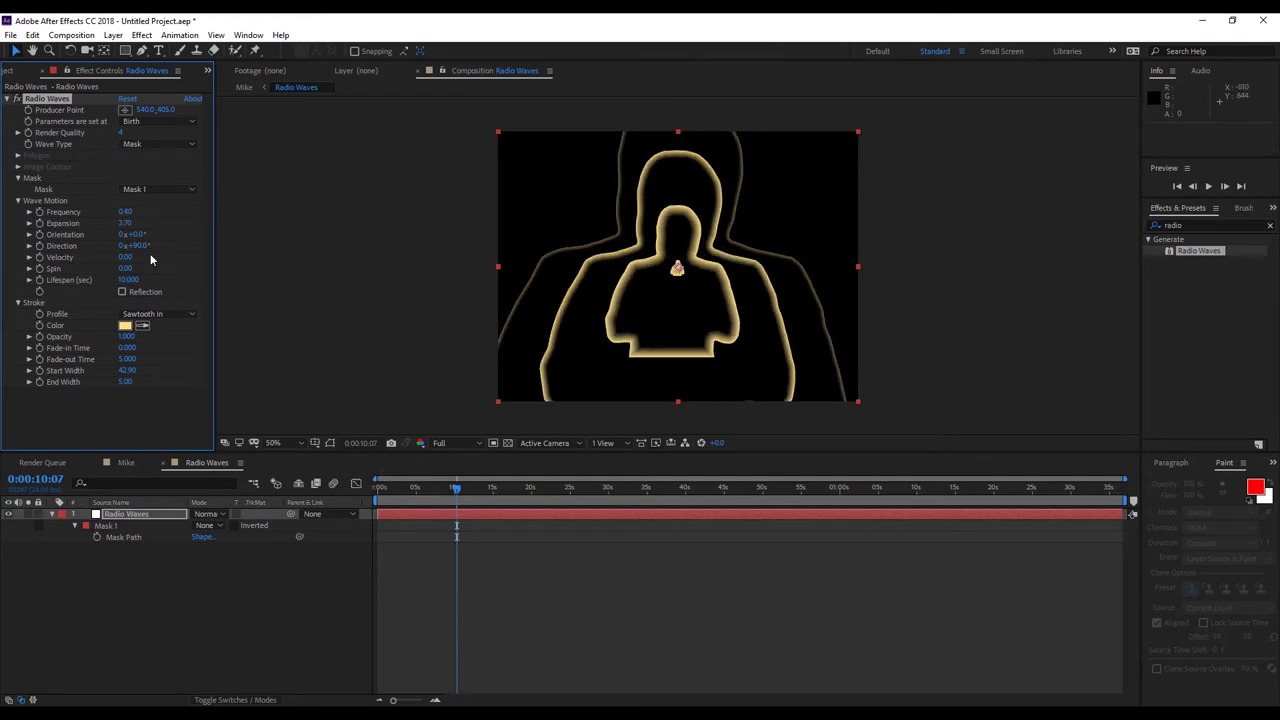
{"action": "left_click", "coordinate": [125, 212]}
{"action": "type", "text": "0.4"}
{"action": "left_click", "coordinate": [164, 223]}
Preview the wave animation, then return to an earlier frame.
{"action": "left_click_drag", "start_coordinate": [453, 497], "coordinate": [522, 511]}
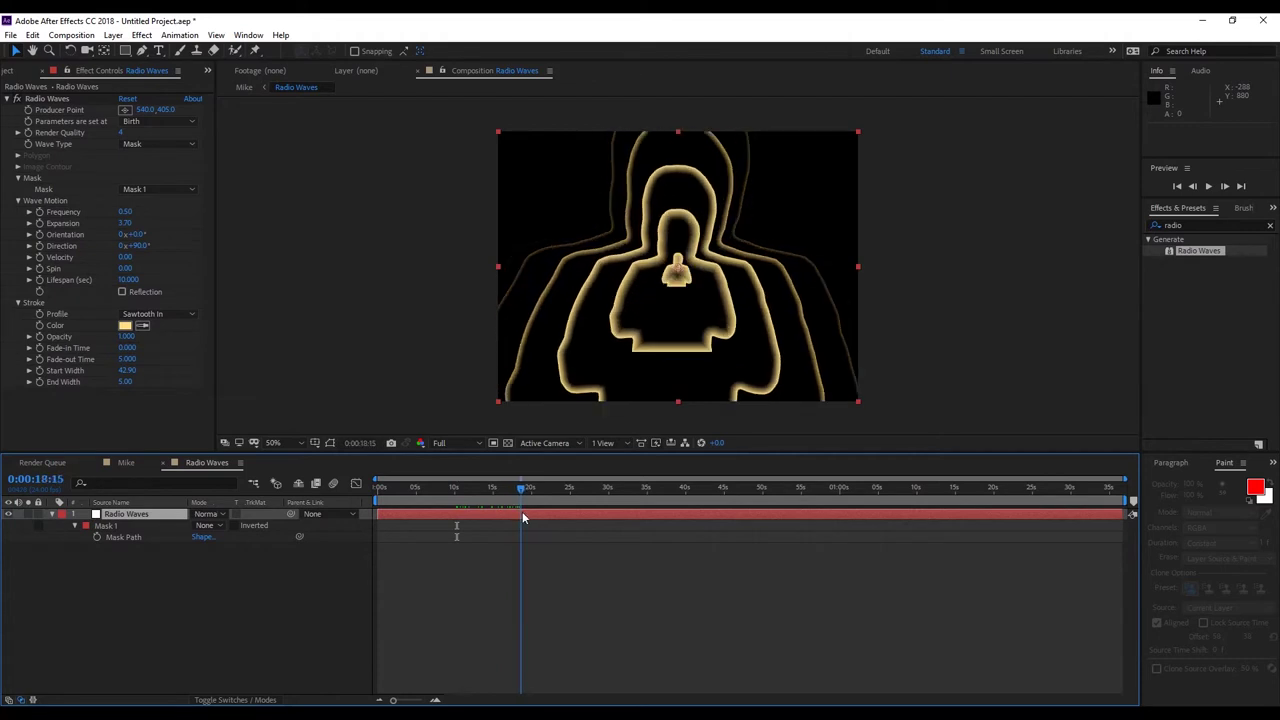
{"action": "key", "text": "space"}
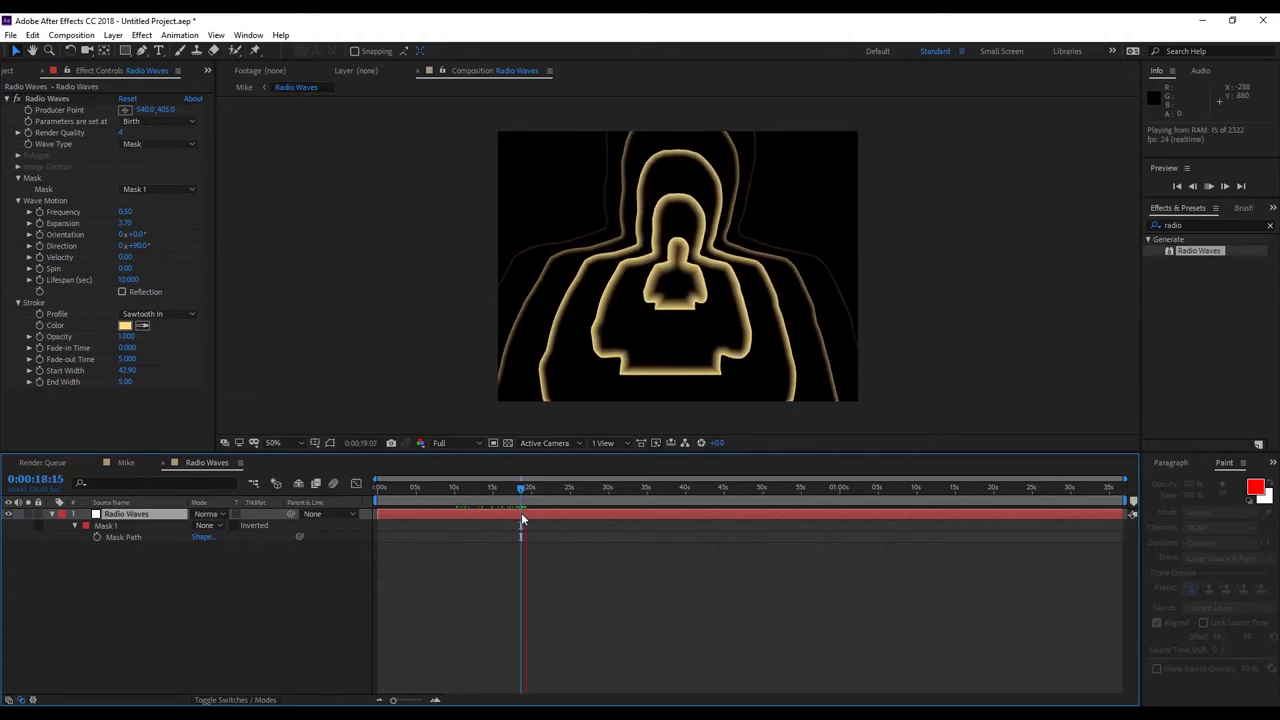
{"action": "left_click", "coordinate": [529, 490]}
{"action": "left_click_drag", "start_coordinate": [529, 490], "coordinate": [449, 517]}
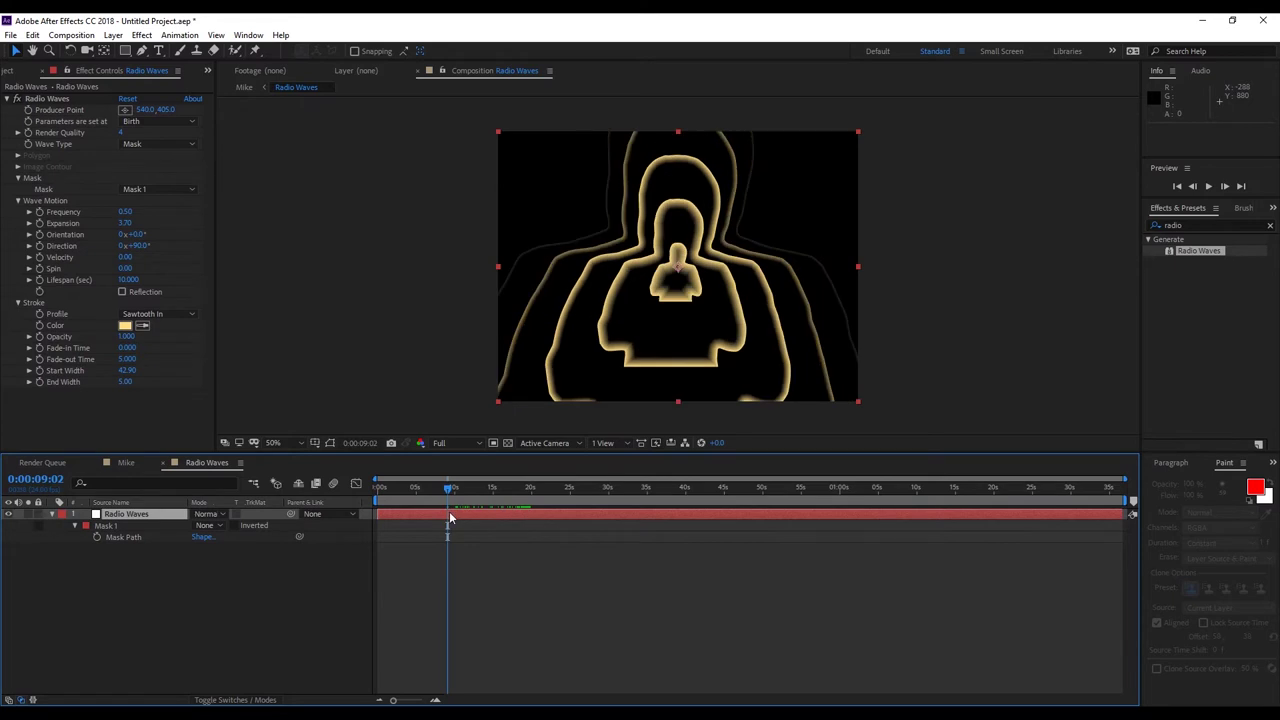
Add Fast Blur (Legacy) to the Radio Waves layer with Repeat Edge Pixels on and Blurriness 19.
{"action": "left_click", "coordinate": [1241, 226]}
{"action": "type", "text": "fas"}
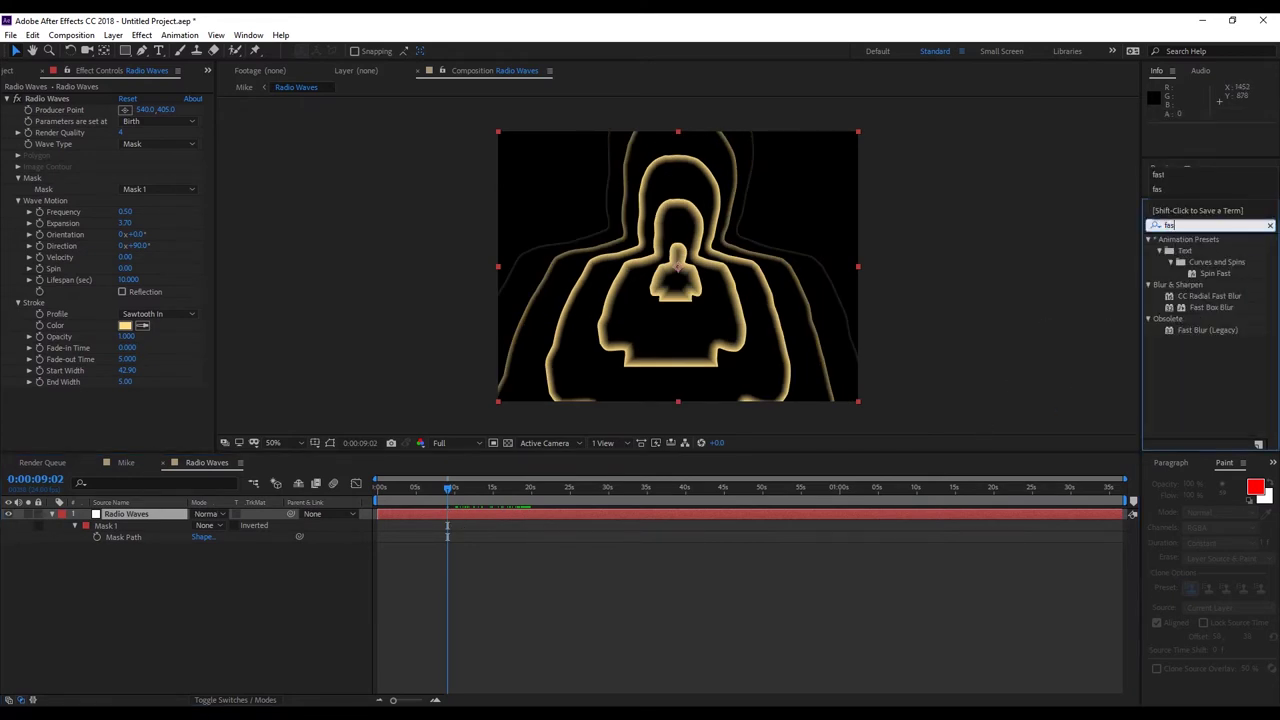
{"action": "type", "text": "t"}
{"action": "left_click_drag", "start_coordinate": [1197, 330], "coordinate": [145, 514]}
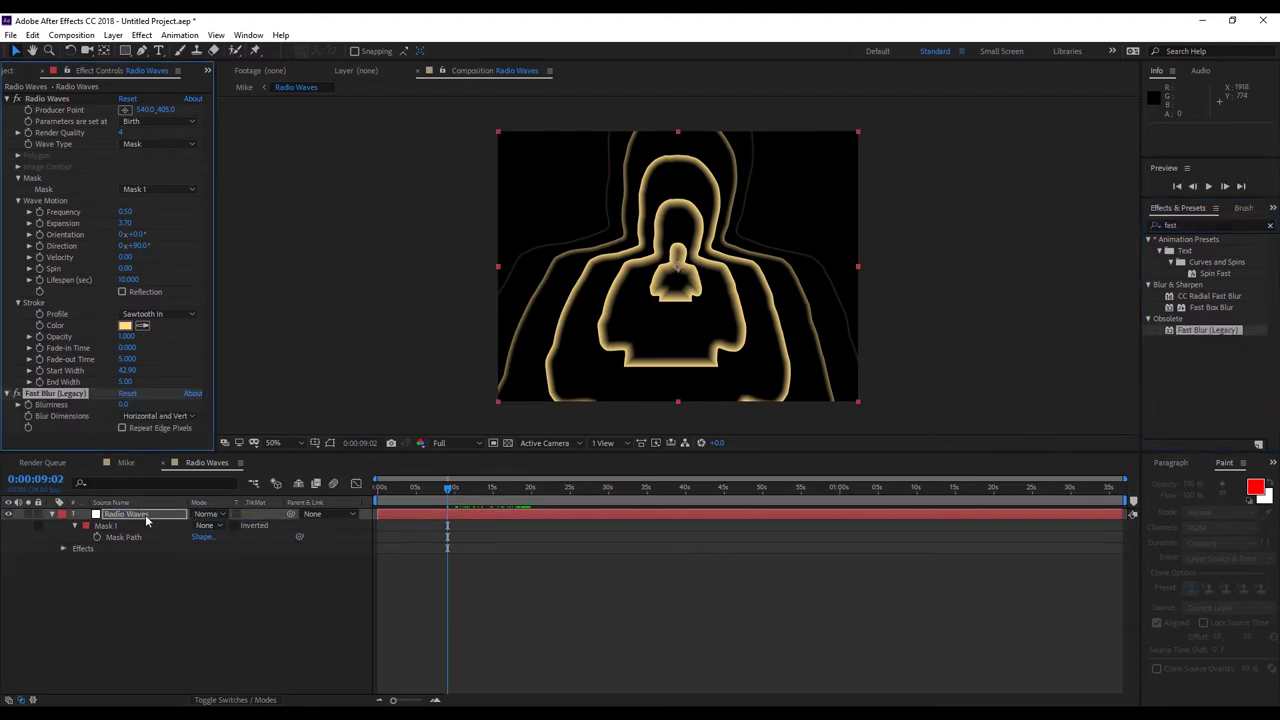
{"action": "left_click", "coordinate": [122, 427]}
{"action": "left_click_drag", "start_coordinate": [122, 407], "coordinate": [135, 405]}
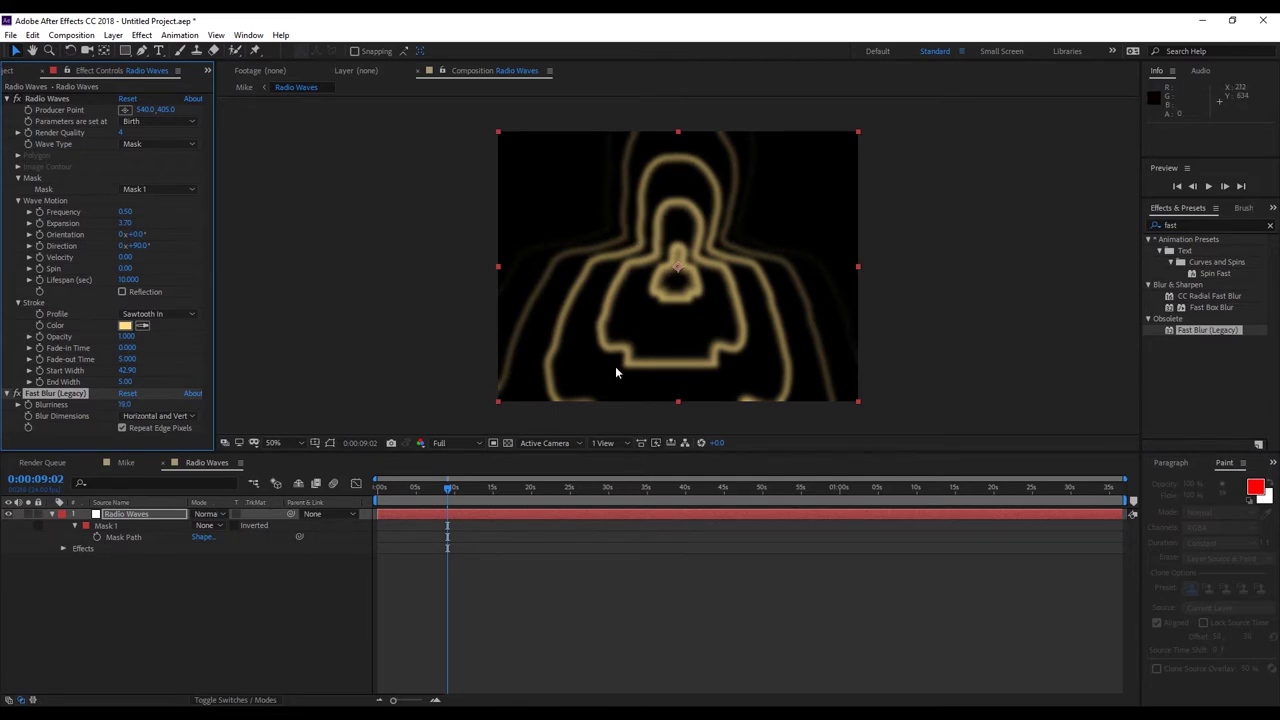
{"action": "mouse_move", "coordinate": [449, 492]}
{"action": "left_mouse_down"}
{"action": "mouse_move", "coordinate": [399, 492]}
{"action": "mouse_move", "coordinate": [436, 509]}
{"action": "left_mouse_up"}
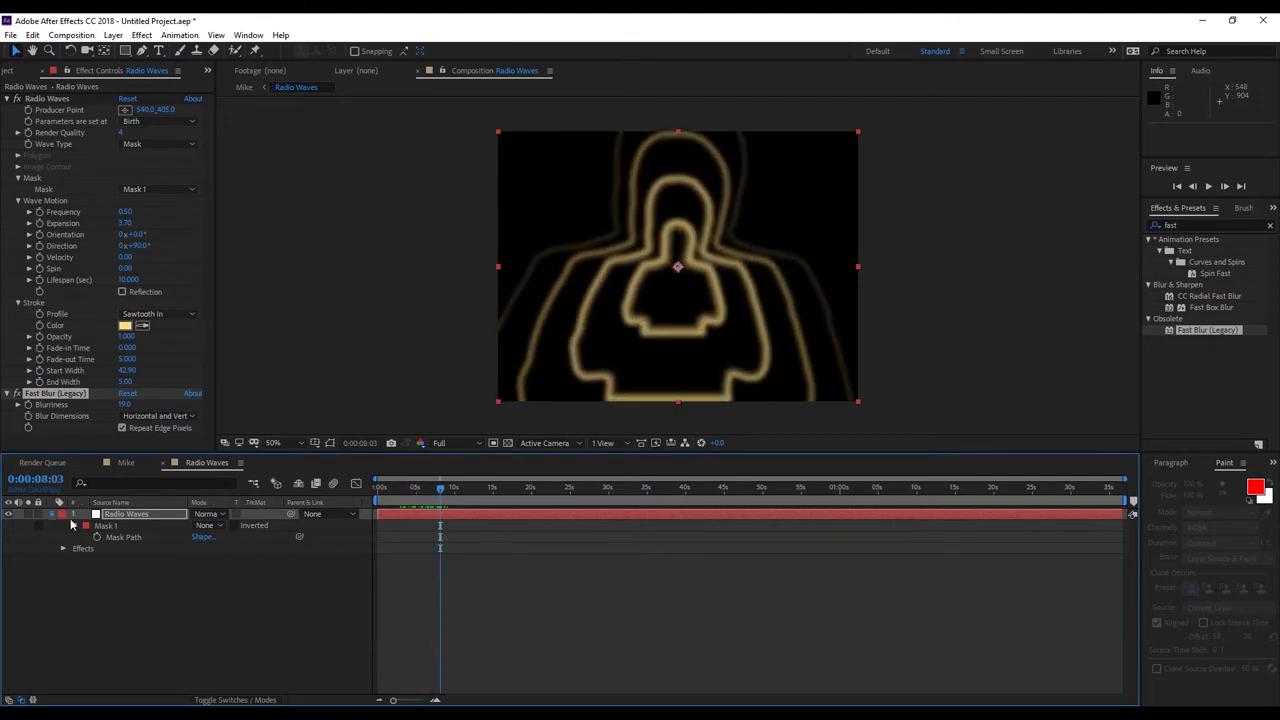
Pre-compose the blurred Radio Waves layer into a precomp named 'Radio Waves_Blur'.
{"action": "left_click", "coordinate": [140, 514]}
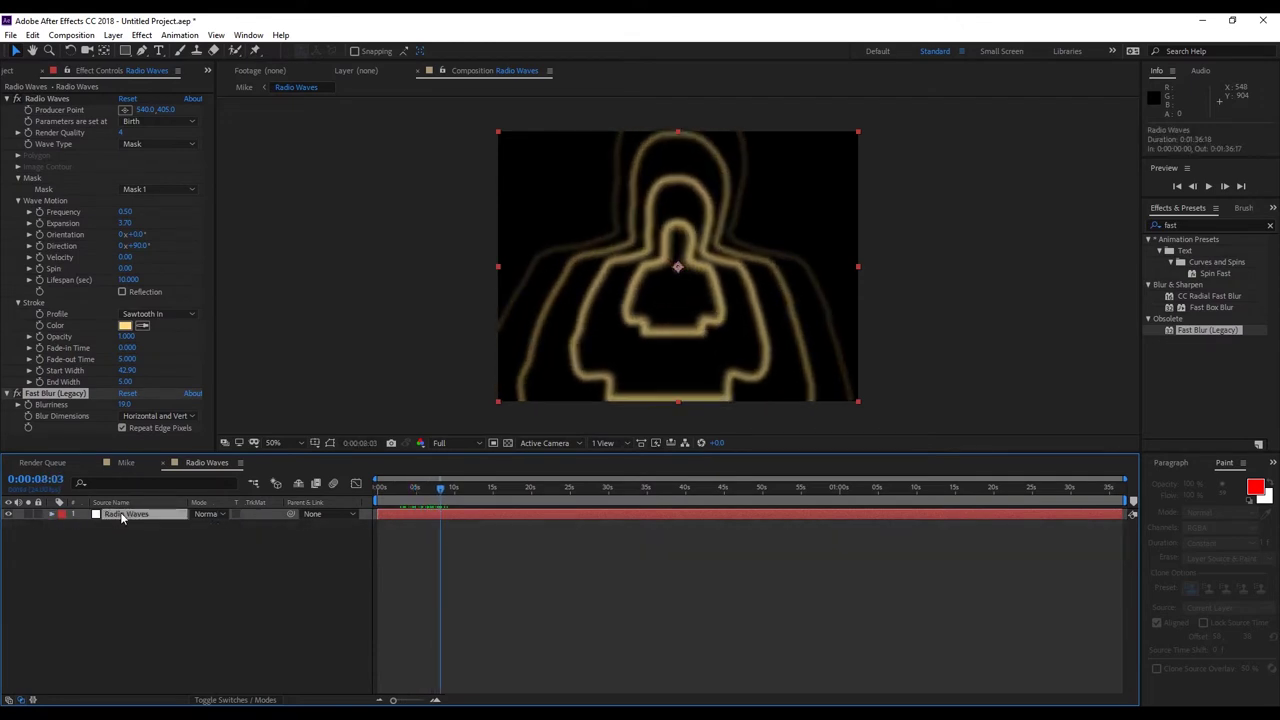
{"action": "left_click", "coordinate": [114, 36]}
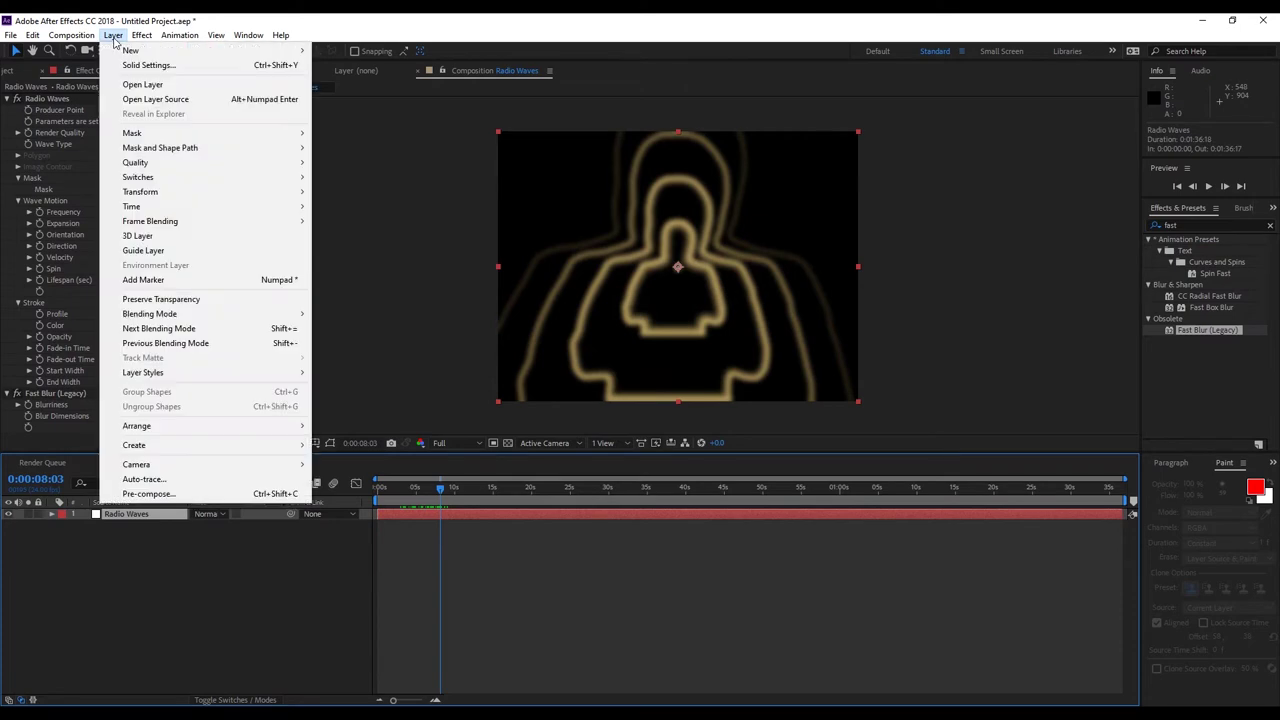
{"action": "left_click", "coordinate": [159, 500]}
{"action": "left_click_drag", "start_coordinate": [450, 287], "coordinate": [422, 308]}
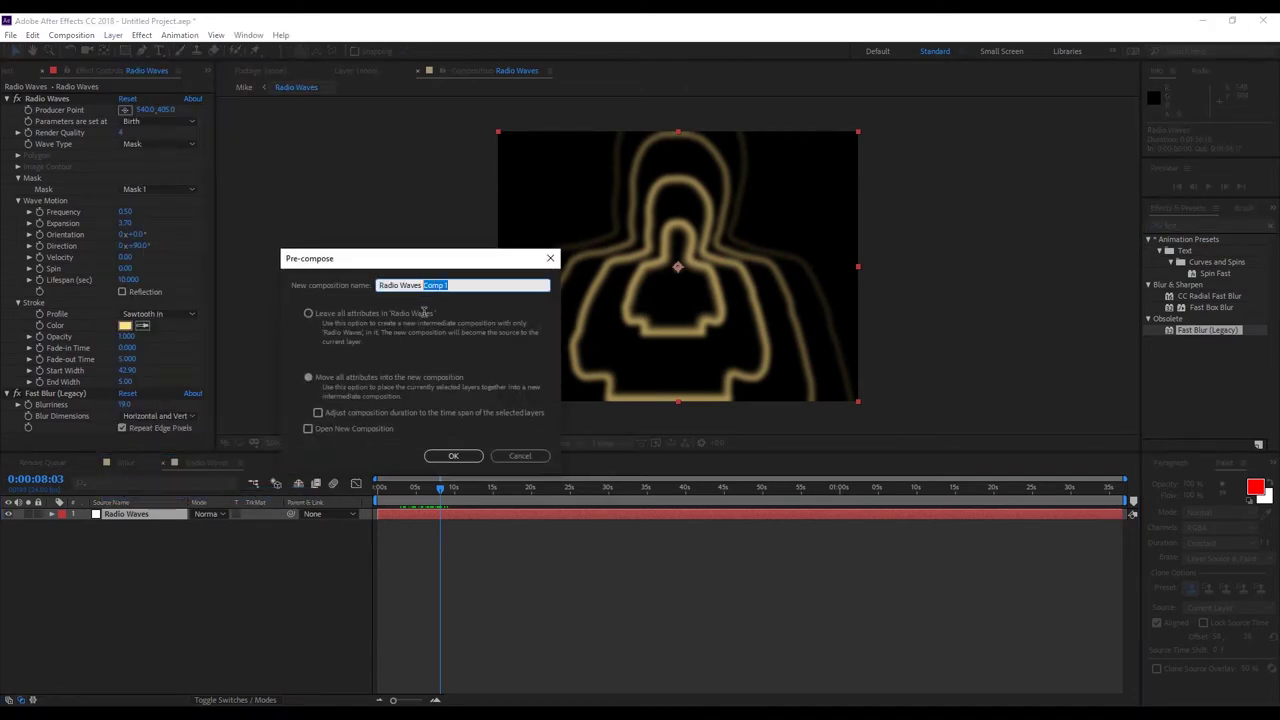
{"action": "type", "text": "Blur"}
{"action": "key", "text": "Return"}
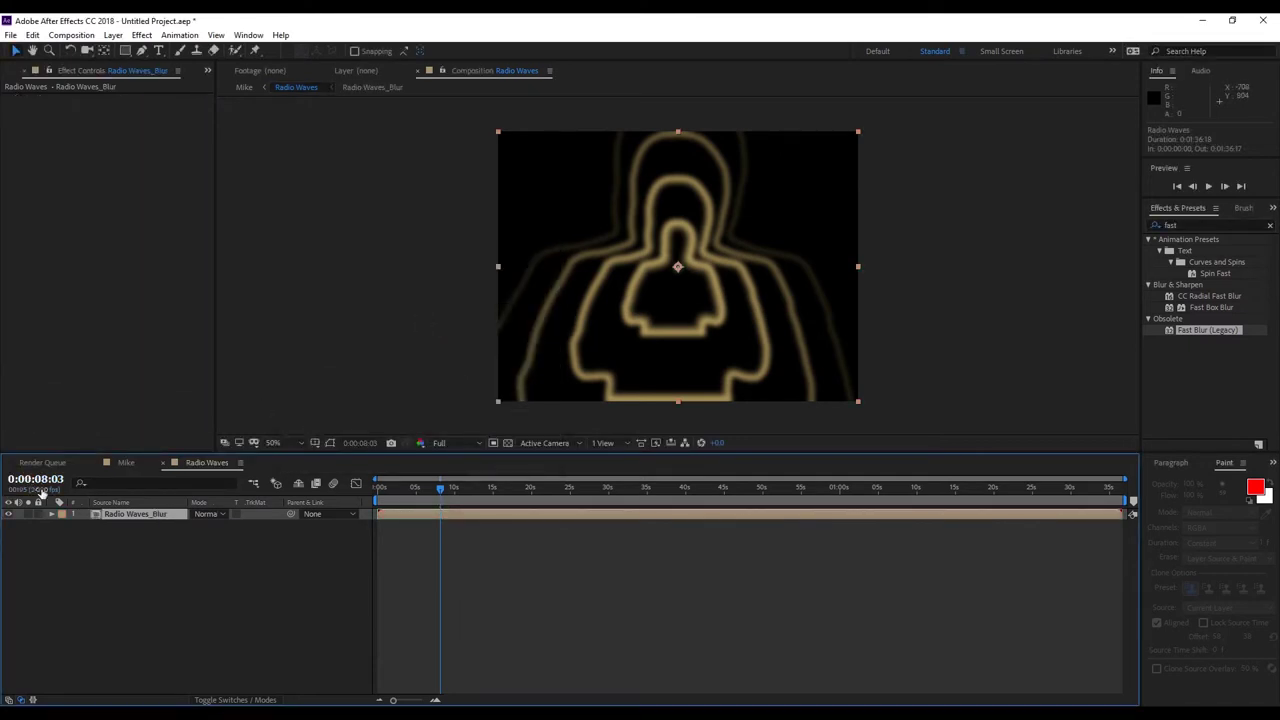
Give the Radio Waves_Blur layer an orange label and duplicate it.
{"action": "left_click", "coordinate": [62, 515]}
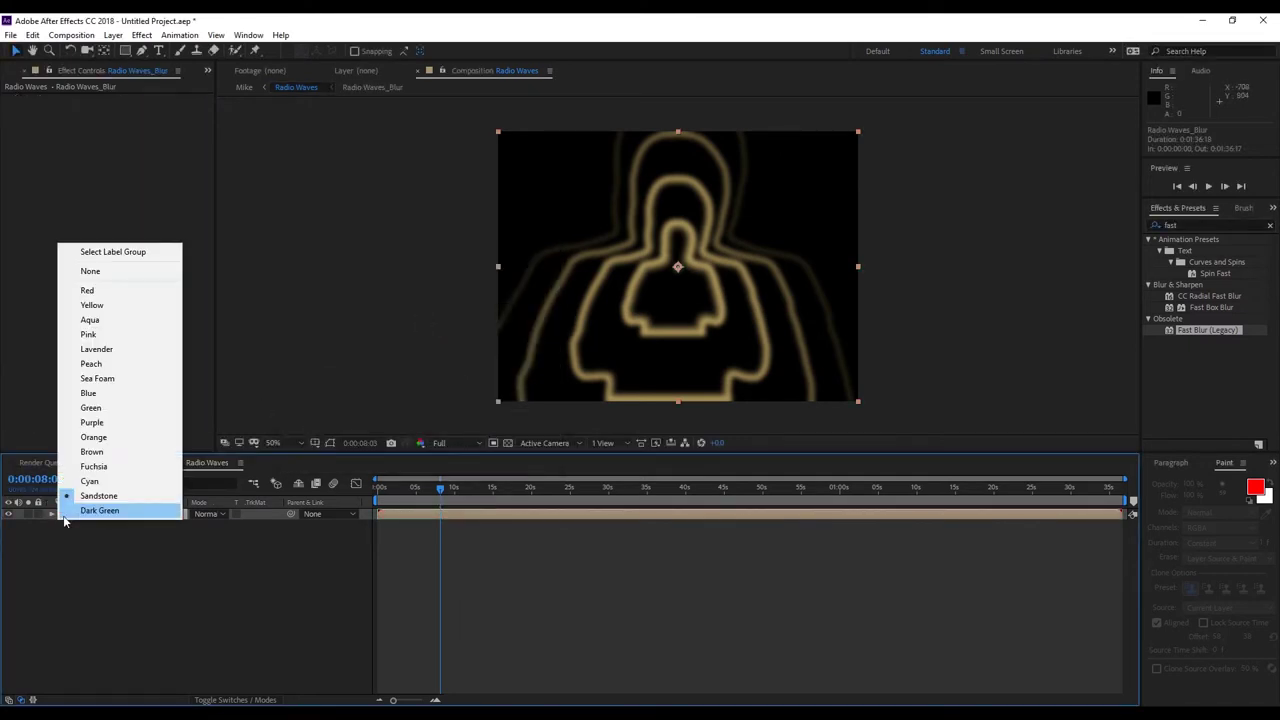
{"action": "left_click", "coordinate": [100, 437]}
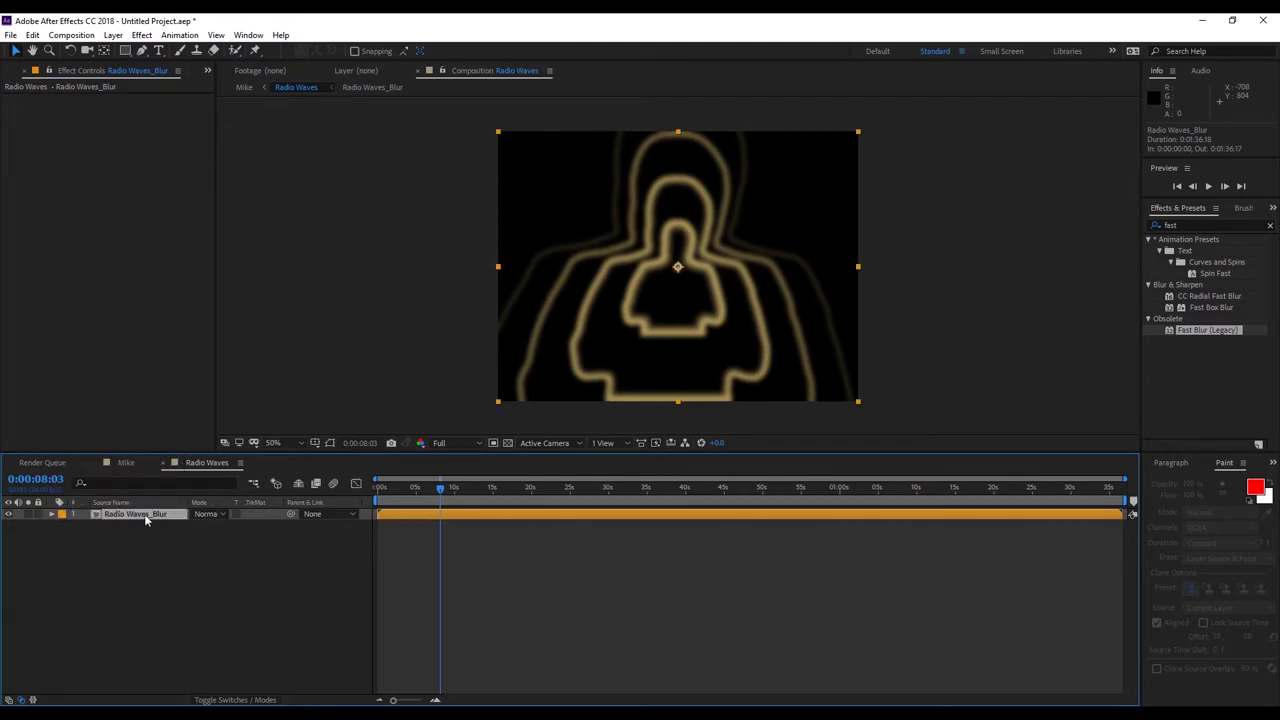
{"action": "key", "text": "ctrl+d"}
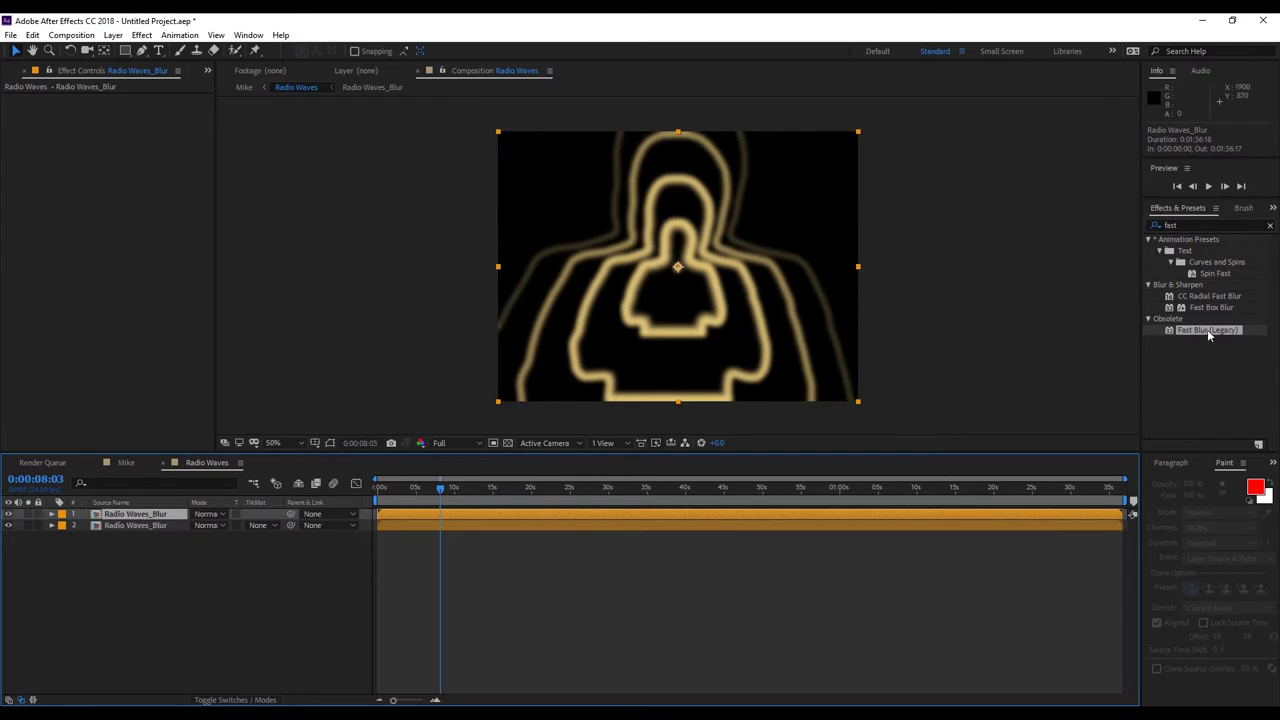
Add Fast Blur (Legacy) to the top copy at Blurriness 173 and set it to Add mode.
{"action": "double_click", "coordinate": [1207, 329]}
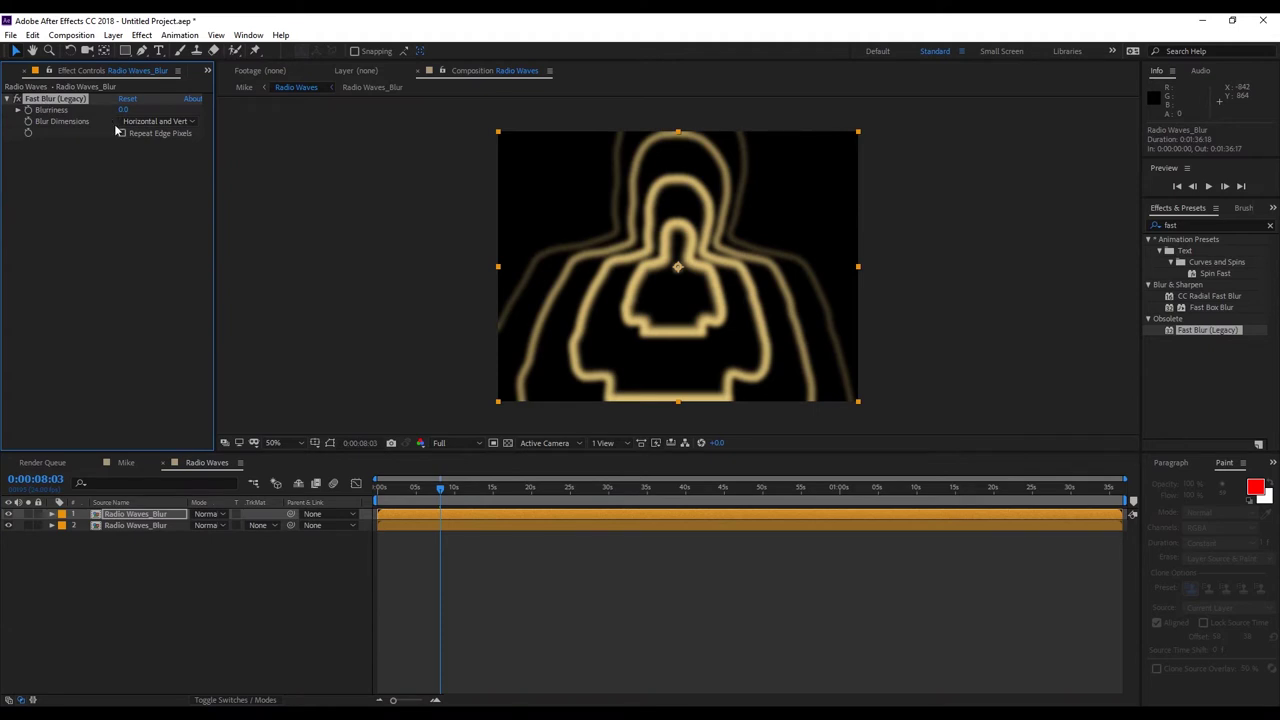
{"action": "left_click", "coordinate": [223, 524]}
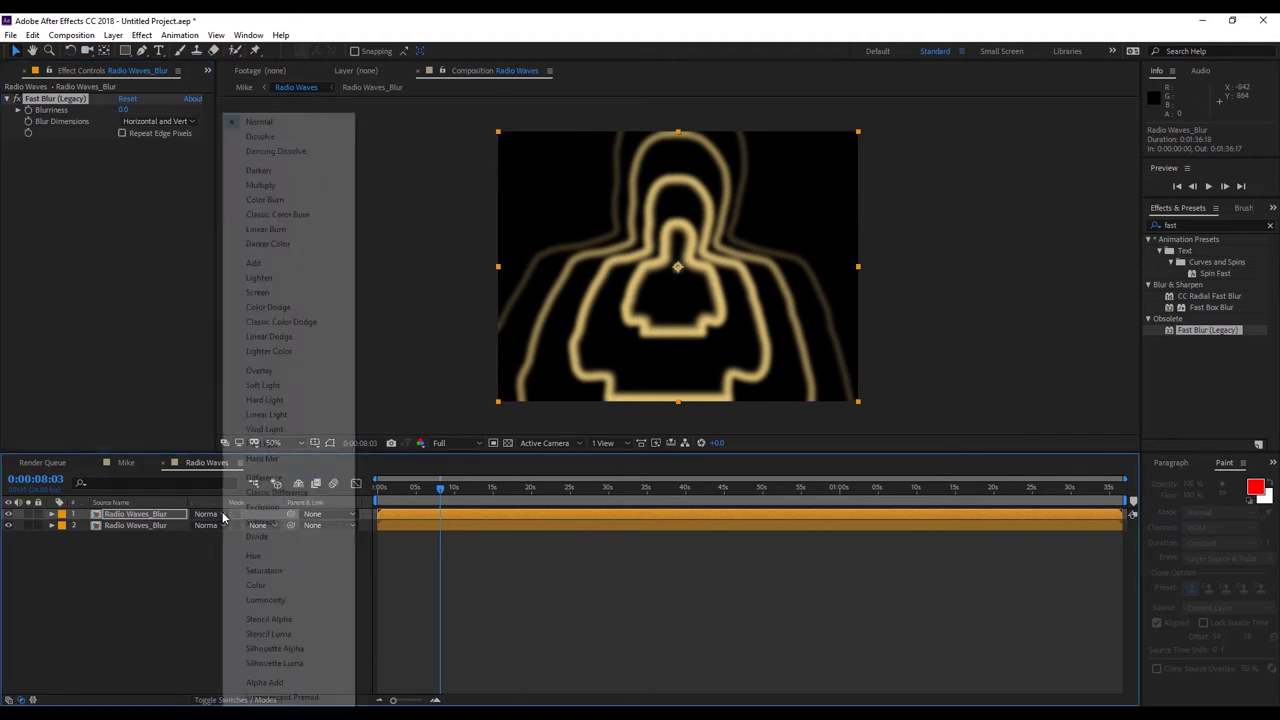
{"action": "left_click", "coordinate": [252, 263]}
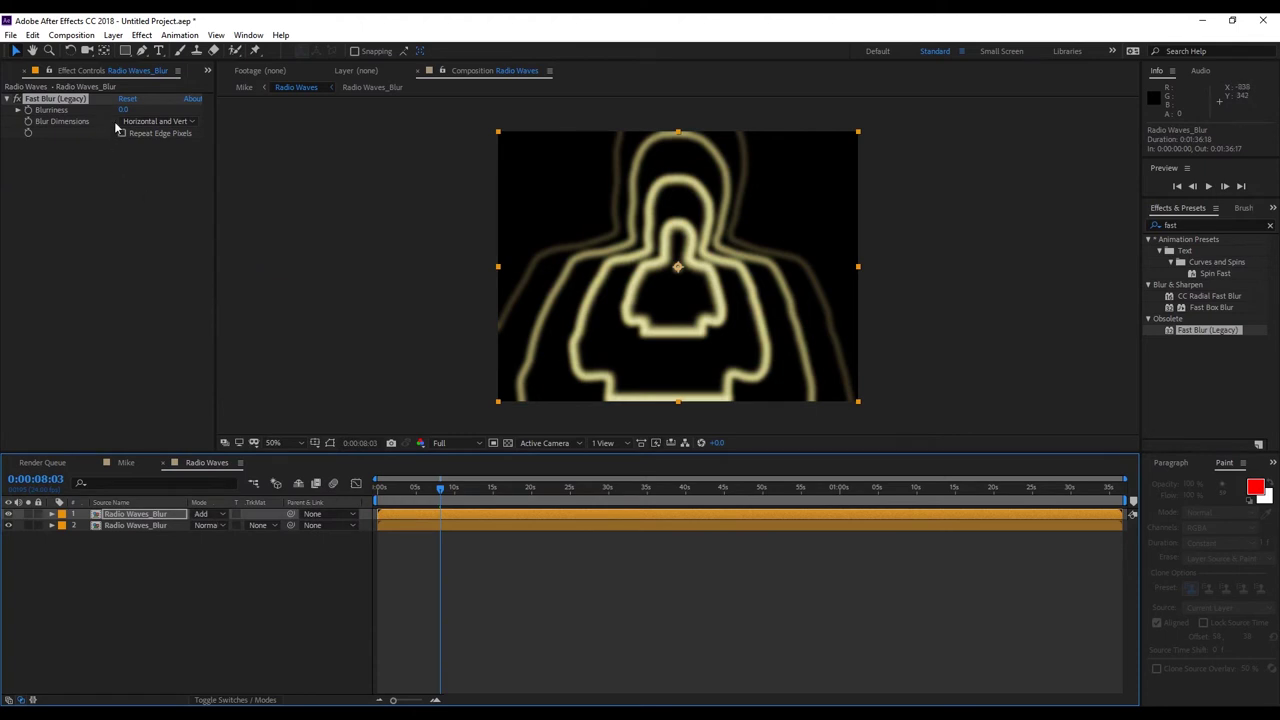
{"action": "left_click_drag", "start_coordinate": [122, 110], "coordinate": [218, 121]}
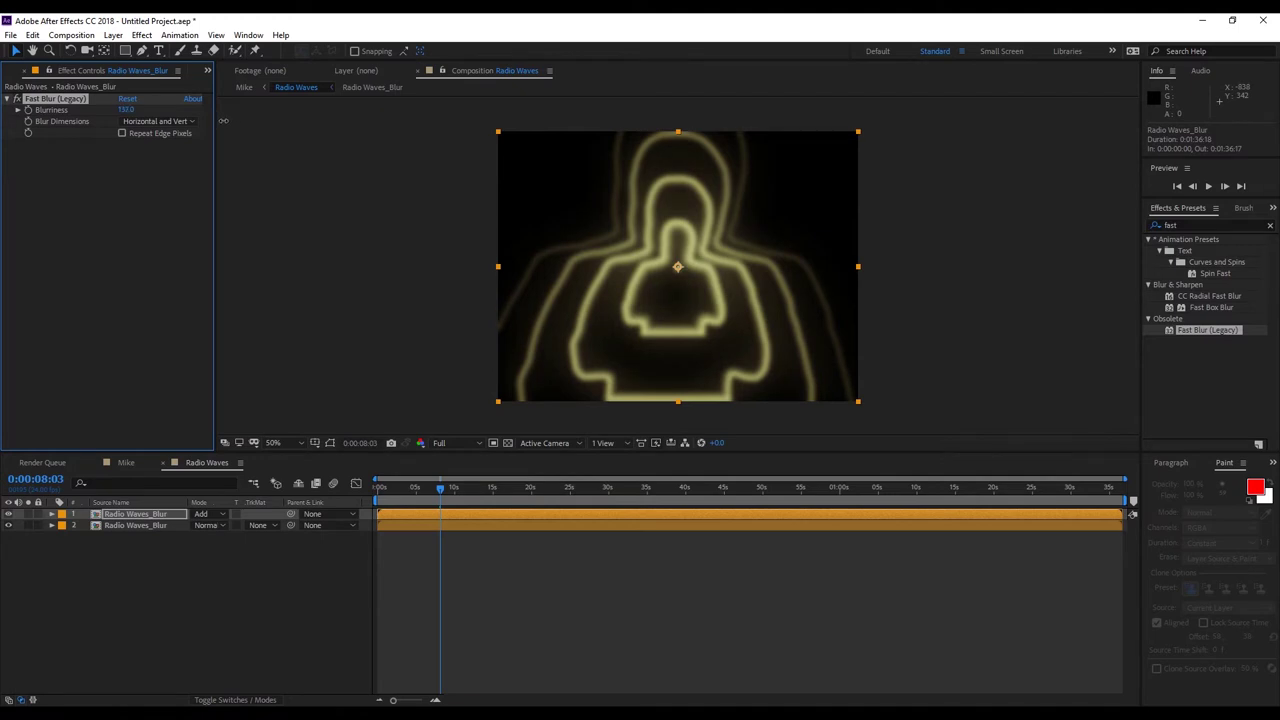
{"action": "mouse_move", "coordinate": [246, 125]}
{"action": "left_mouse_down"}
{"action": "mouse_move", "coordinate": [284, 131]}
{"action": "mouse_move", "coordinate": [256, 128]}
{"action": "left_mouse_up"}
{"action": "scroll", "coordinate": [672, 238], "scroll_direction": "up", "scroll_amount": 3}
{"action": "scroll", "coordinate": [702, 238], "scroll_direction": "down", "scroll_amount": 1}
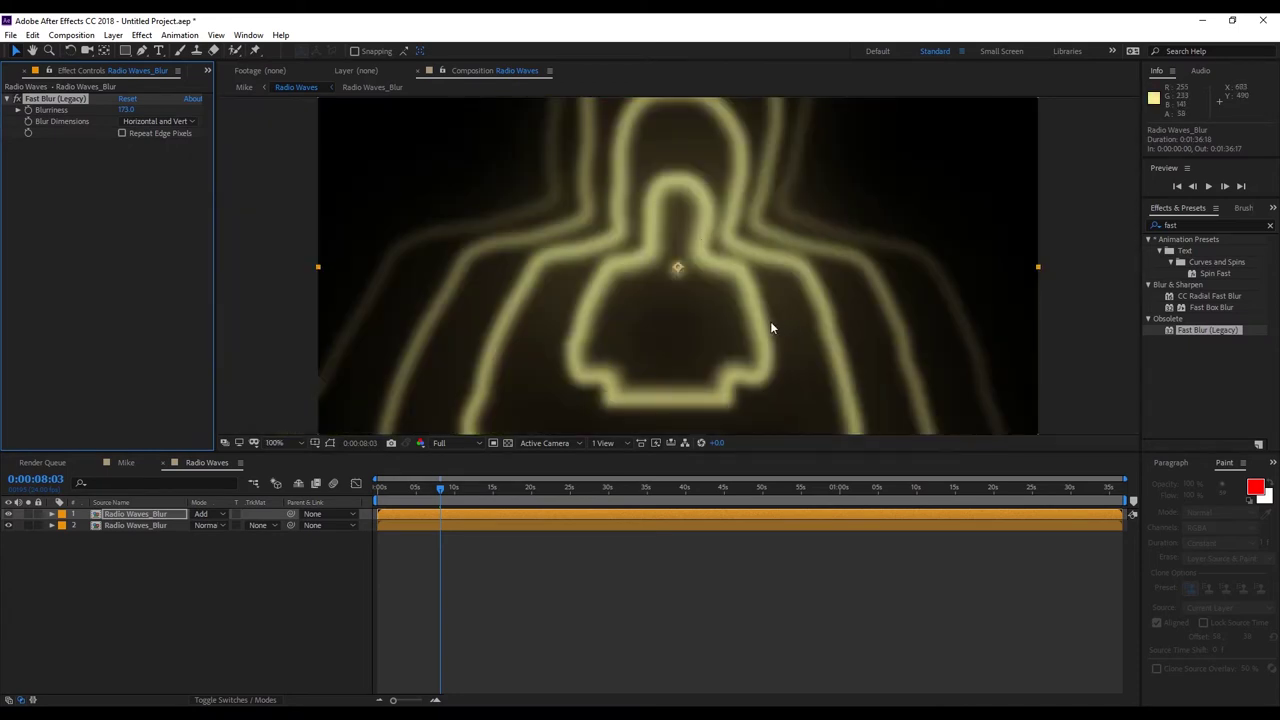
{"action": "scroll", "coordinate": [550, 333], "scroll_direction": "down", "scroll_amount": 1}
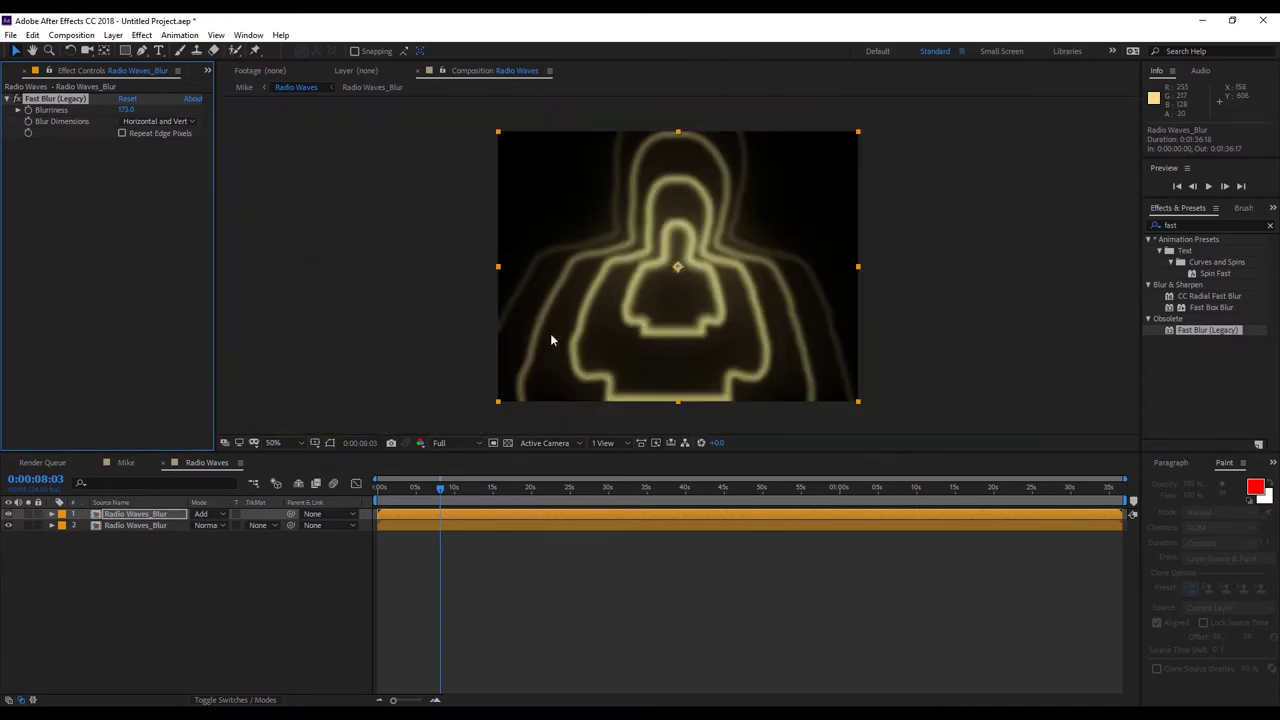
Set the second Radio Waves_Blur layer to Add mode and check the glow.
{"action": "left_click", "coordinate": [206, 527]}
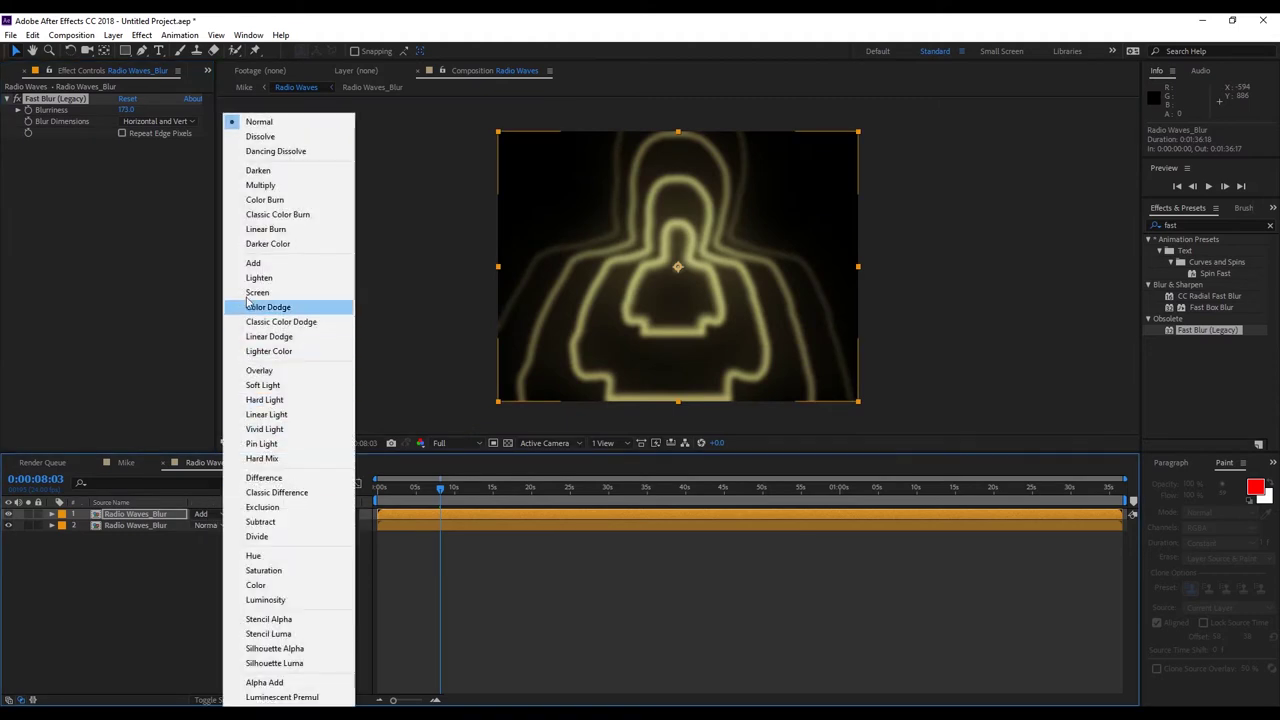
{"action": "left_click", "coordinate": [258, 262]}
{"action": "left_click", "coordinate": [300, 565]}
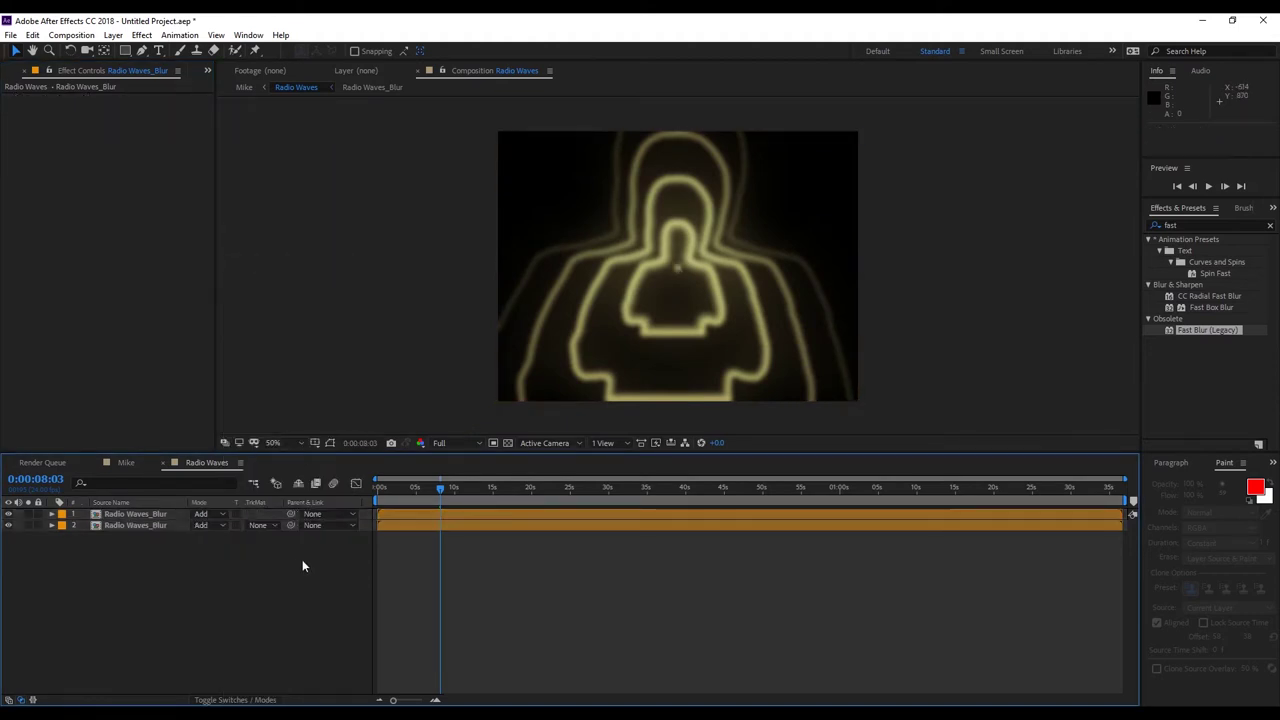
{"action": "mouse_move", "coordinate": [440, 490]}
{"action": "left_mouse_down"}
{"action": "mouse_move", "coordinate": [475, 497]}
{"action": "mouse_move", "coordinate": [440, 497]}
{"action": "left_mouse_up"}
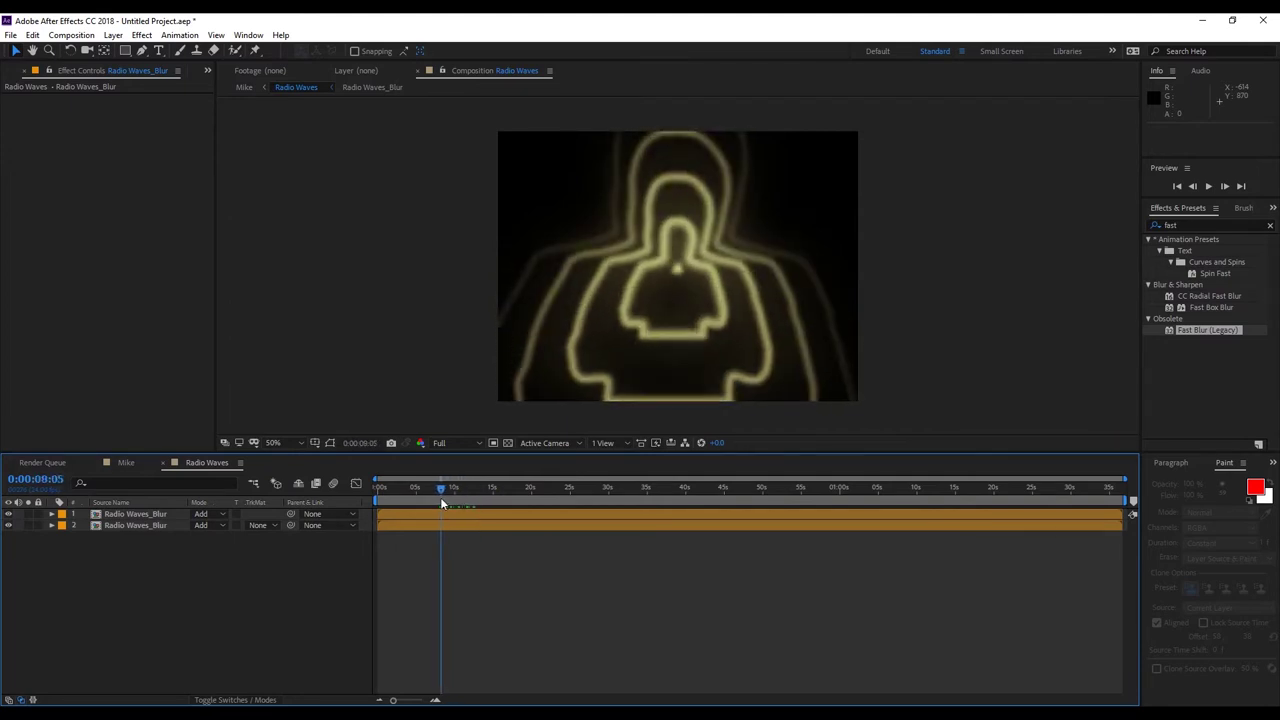
{"action": "left_click", "coordinate": [142, 515]}
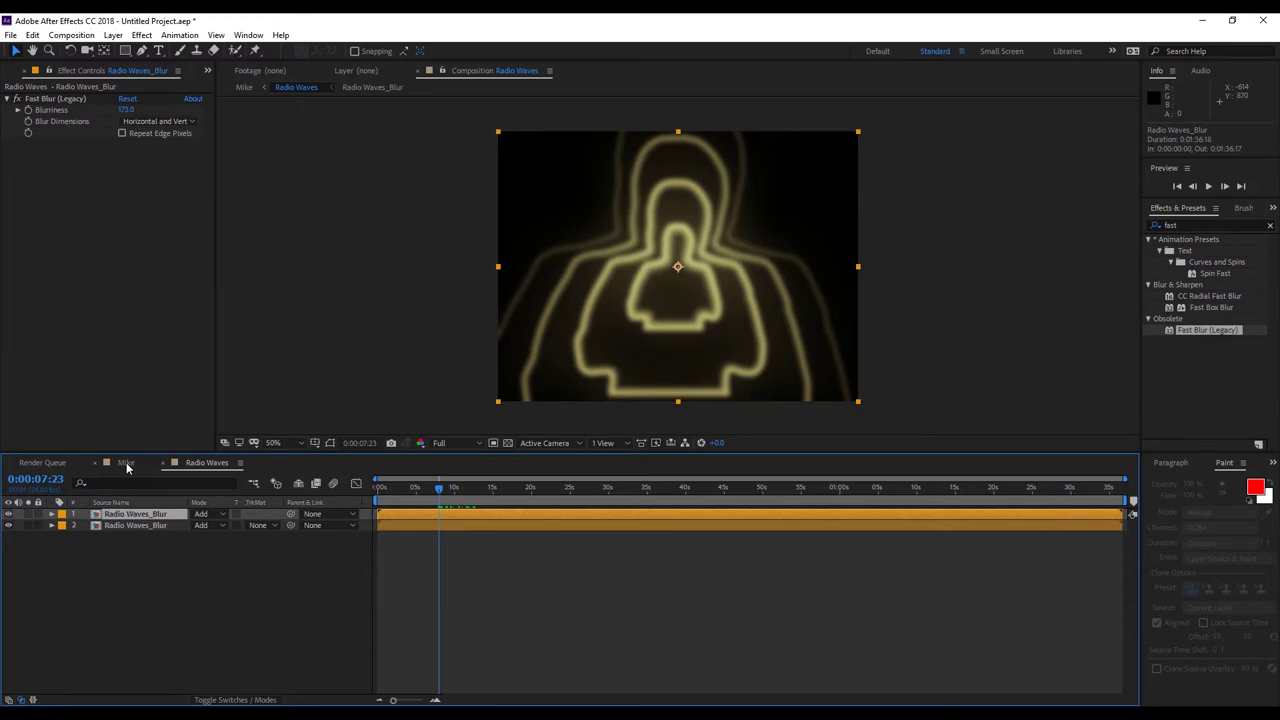
In the Mike comp, move the Radio Waves layer beneath the Subject layer.
{"action": "left_click", "coordinate": [125, 463]}
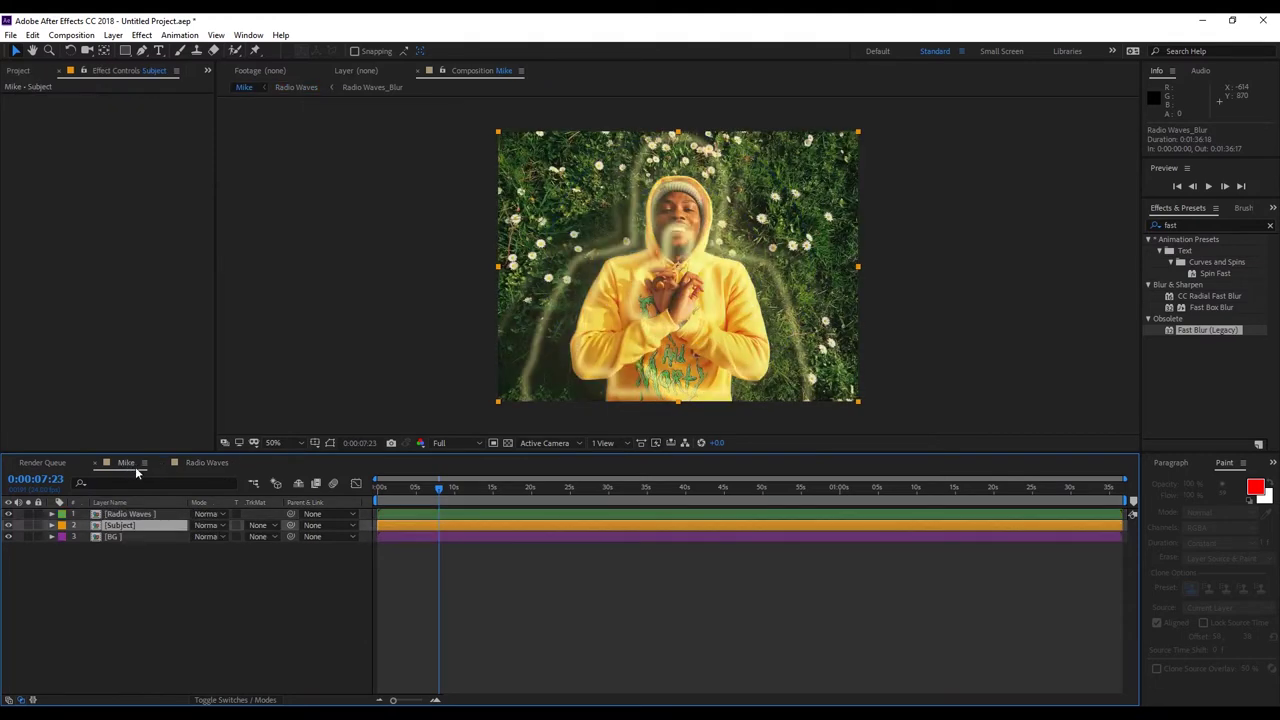
{"action": "mouse_move", "coordinate": [437, 493]}
{"action": "left_mouse_down"}
{"action": "mouse_move", "coordinate": [477, 503]}
{"action": "mouse_move", "coordinate": [460, 499]}
{"action": "left_mouse_up"}
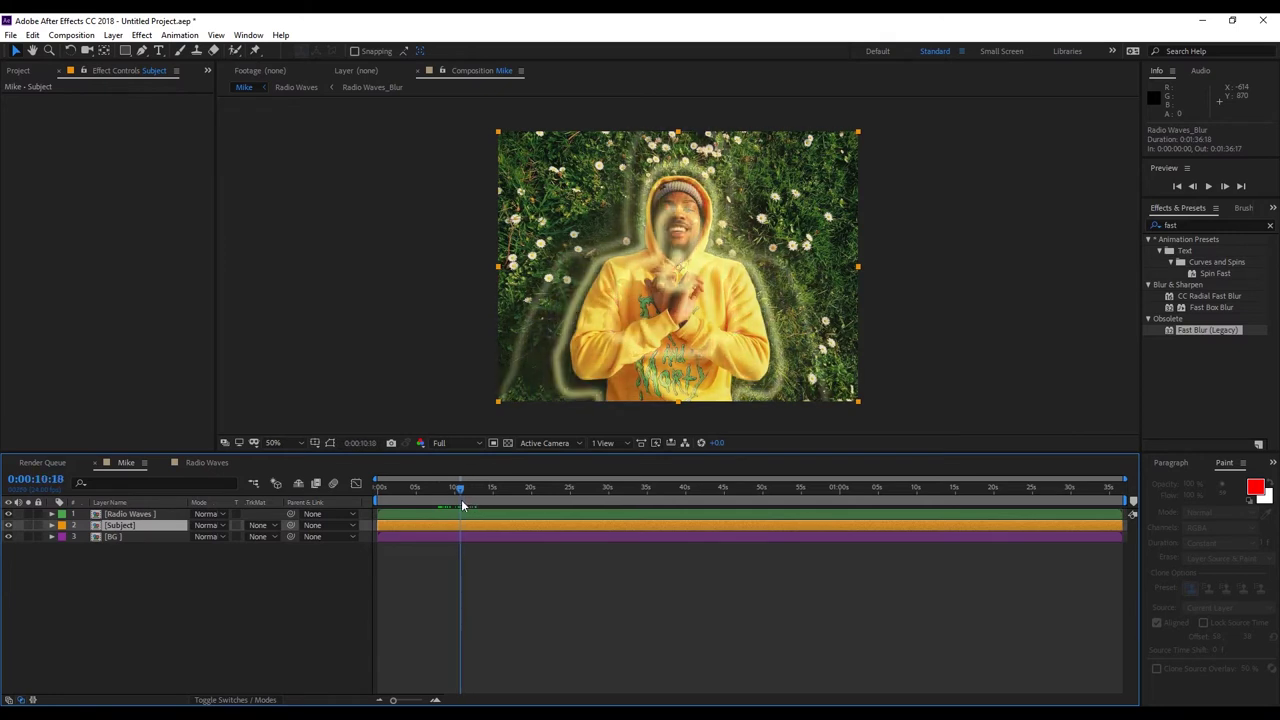
{"action": "left_click", "coordinate": [132, 514]}
{"action": "left_click_drag", "start_coordinate": [136, 519], "coordinate": [140, 531]}
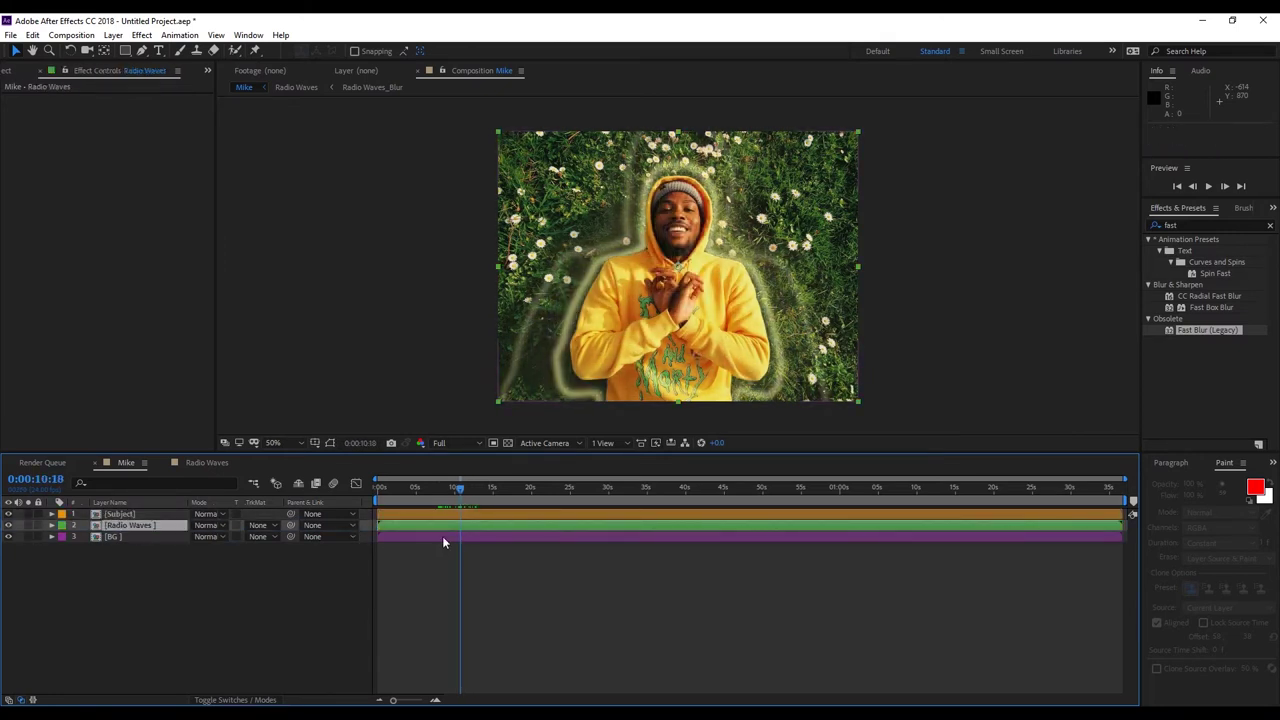
{"action": "left_click_drag", "start_coordinate": [460, 489], "coordinate": [490, 514]}
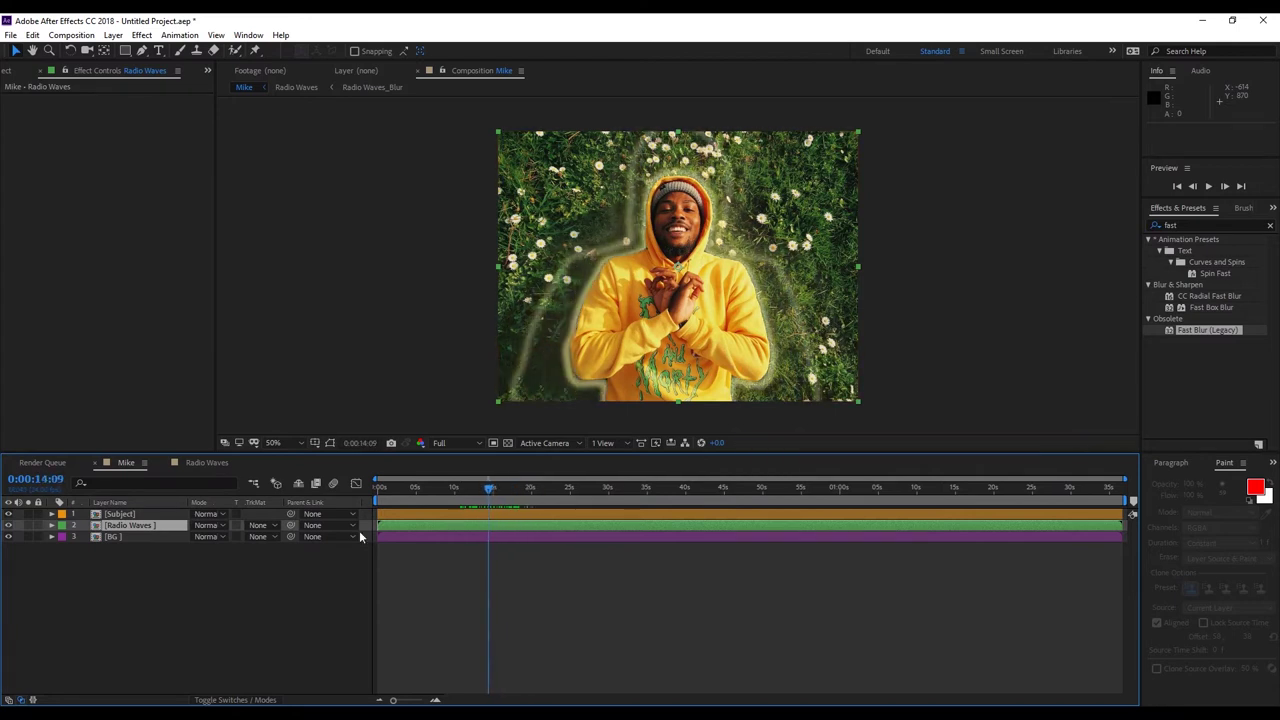
Set the Fast Blur (Legacy) Blurriness inside the Radio Waves_Blur precomp to 15.
{"action": "double_click", "coordinate": [135, 527]}
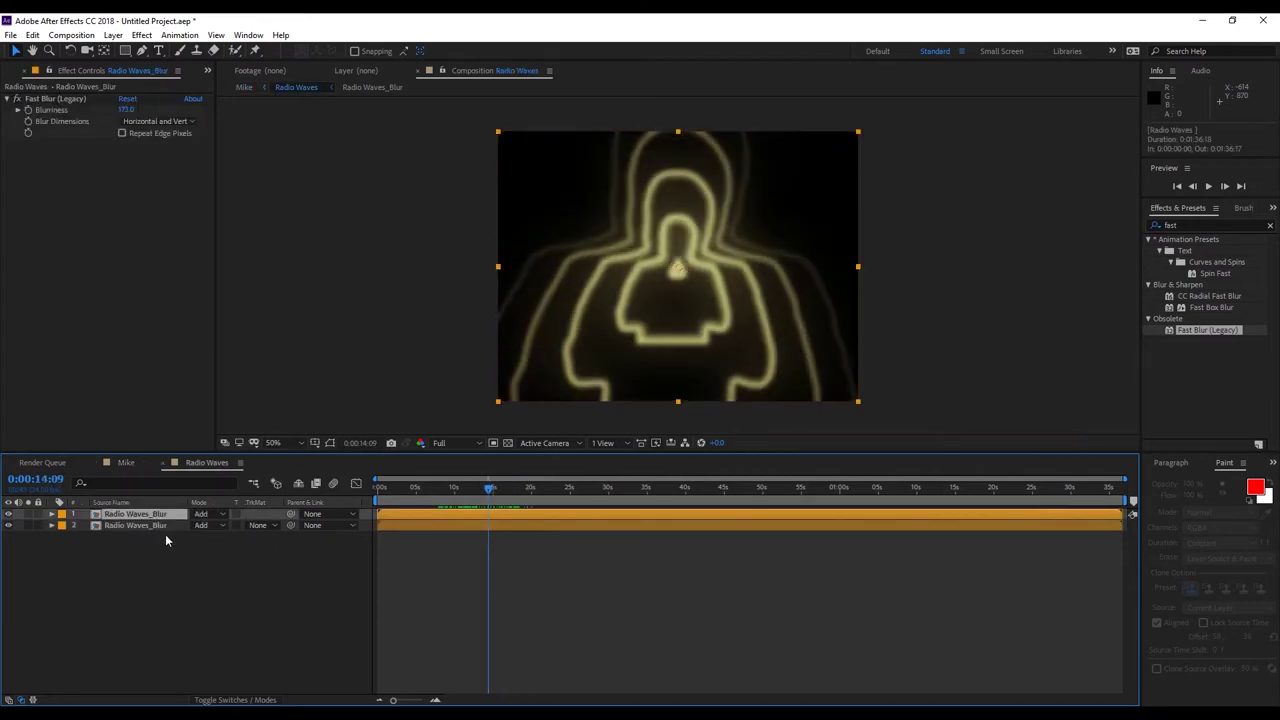
{"action": "left_click", "coordinate": [120, 100]}
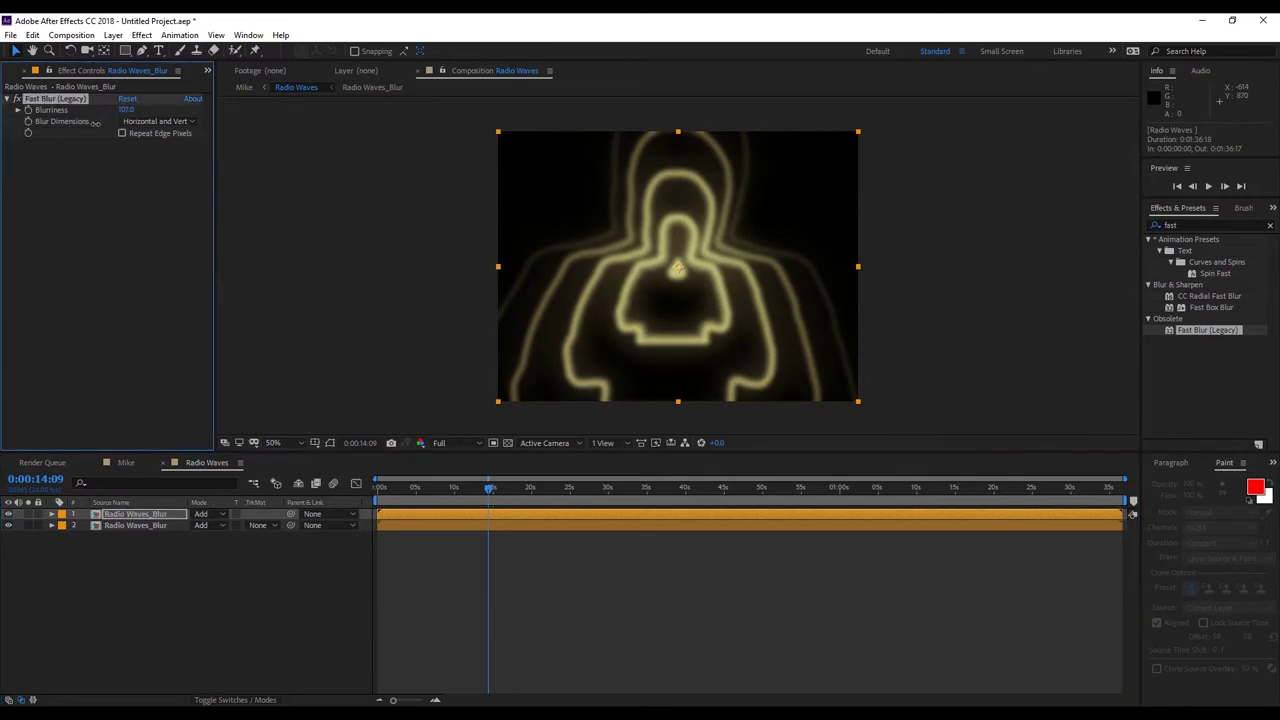
{"action": "double_click", "coordinate": [133, 514]}
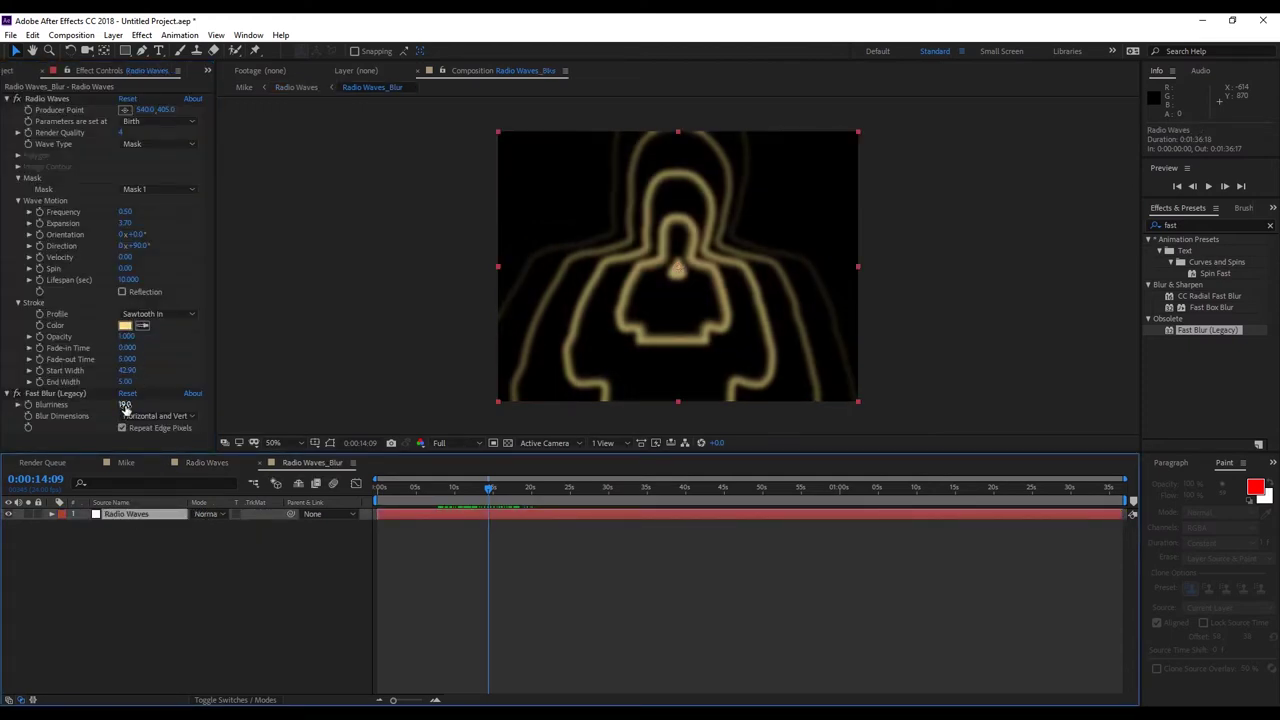
{"action": "left_click", "coordinate": [128, 406]}
{"action": "type", "text": "15"}
{"action": "key", "text": "Return"}
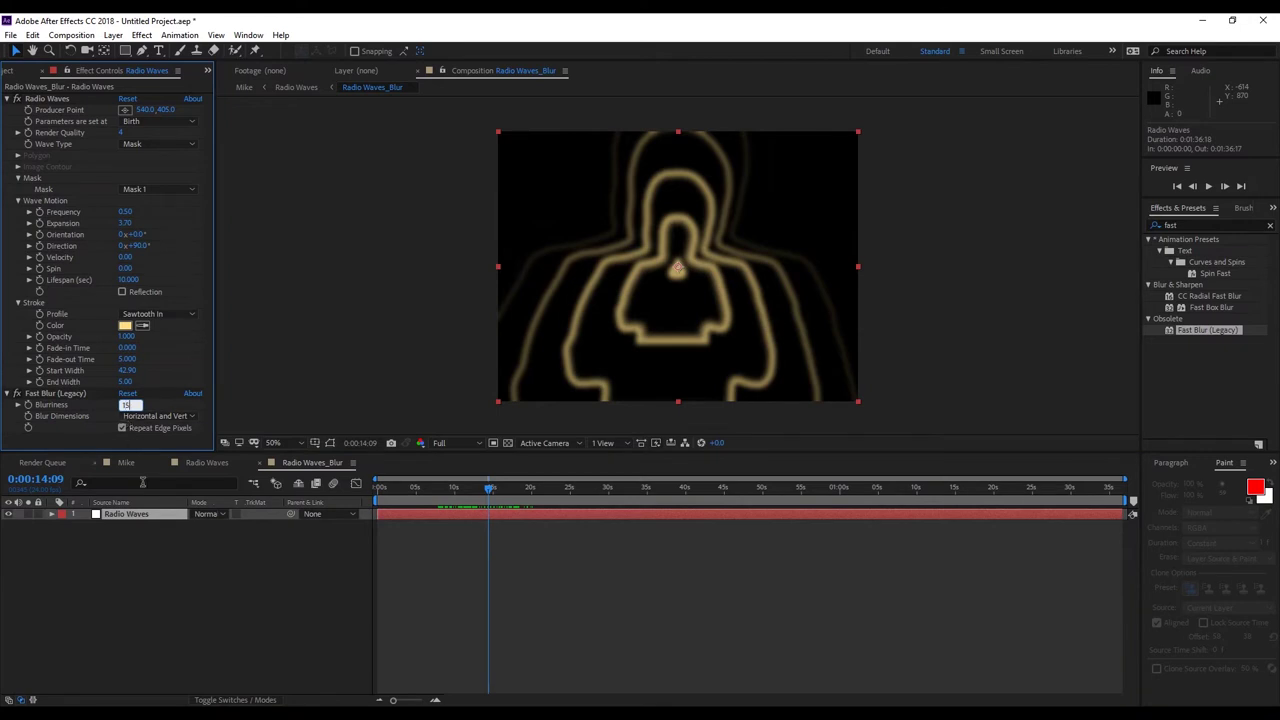
{"action": "left_click", "coordinate": [166, 578]}
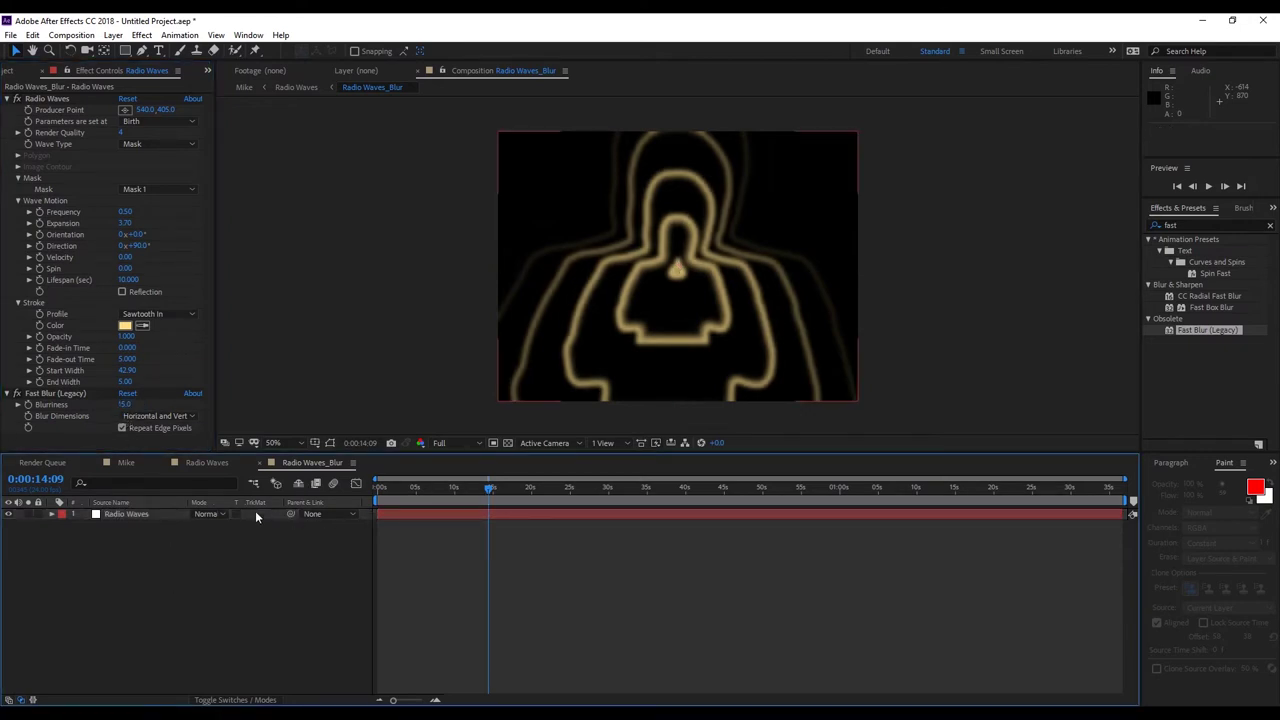
{"action": "left_click", "coordinate": [218, 462]}
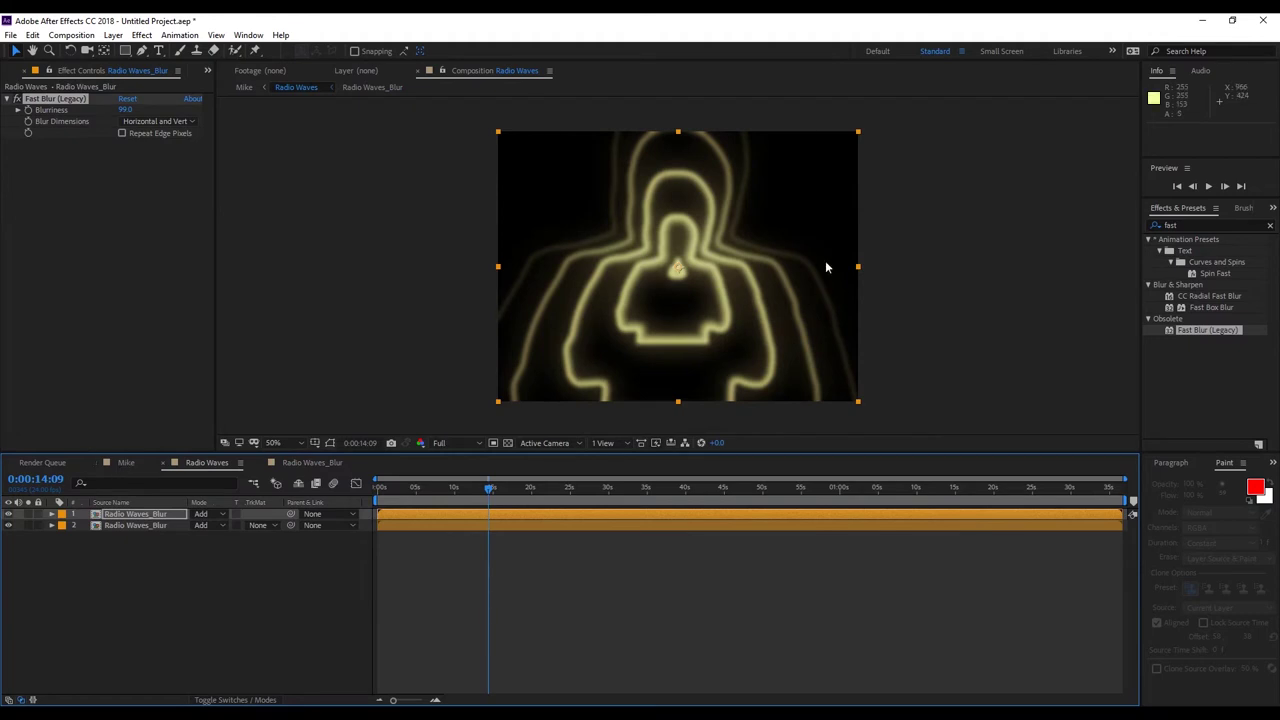
Set the Radio Waves layer's blending mode to Add in the Mike comp.
{"action": "left_click", "coordinate": [126, 462]}
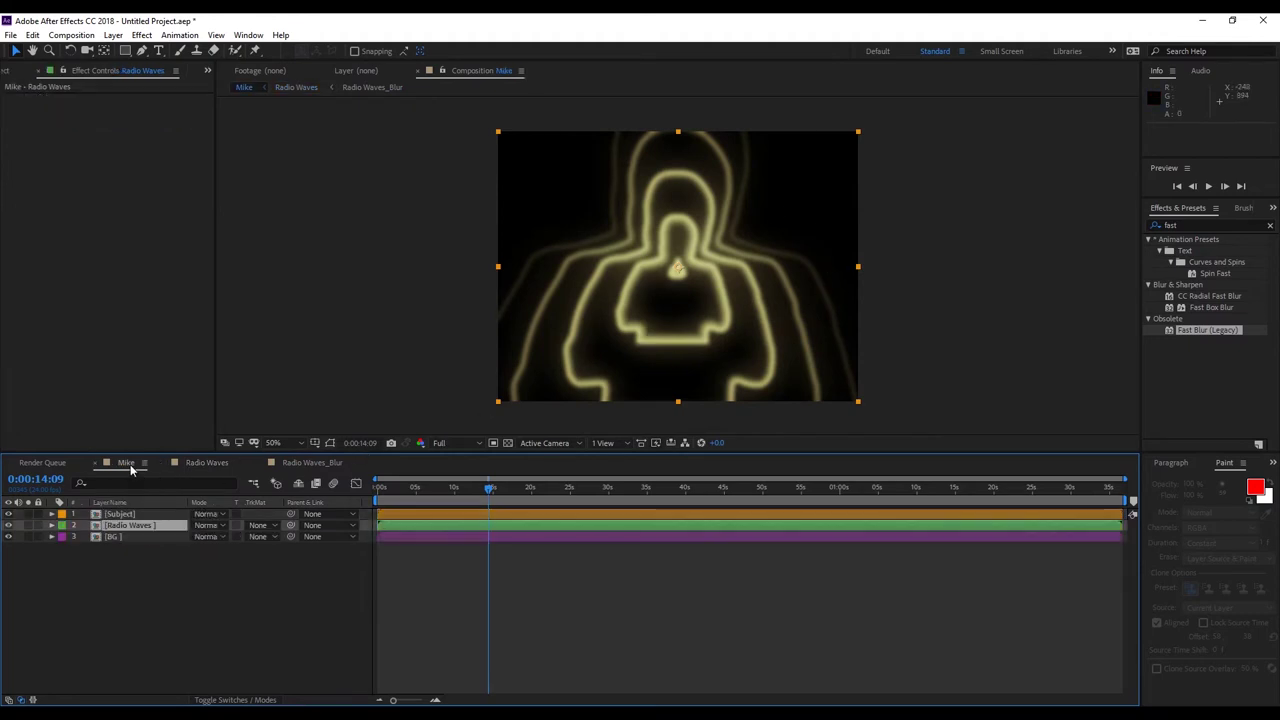
{"action": "left_click_drag", "start_coordinate": [488, 485], "coordinate": [517, 507]}
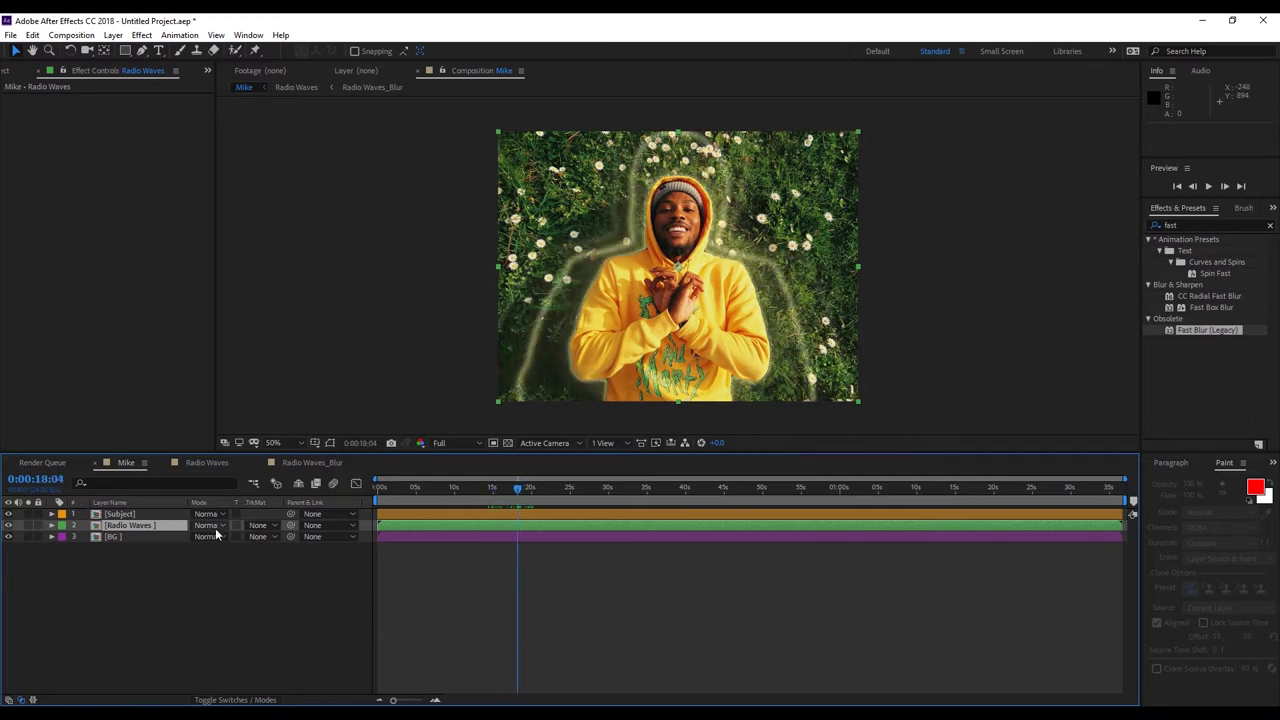
{"action": "left_click", "coordinate": [228, 700]}
{"action": "left_click", "coordinate": [228, 700]}
{"action": "left_click", "coordinate": [210, 526]}
{"action": "left_click", "coordinate": [282, 264]}
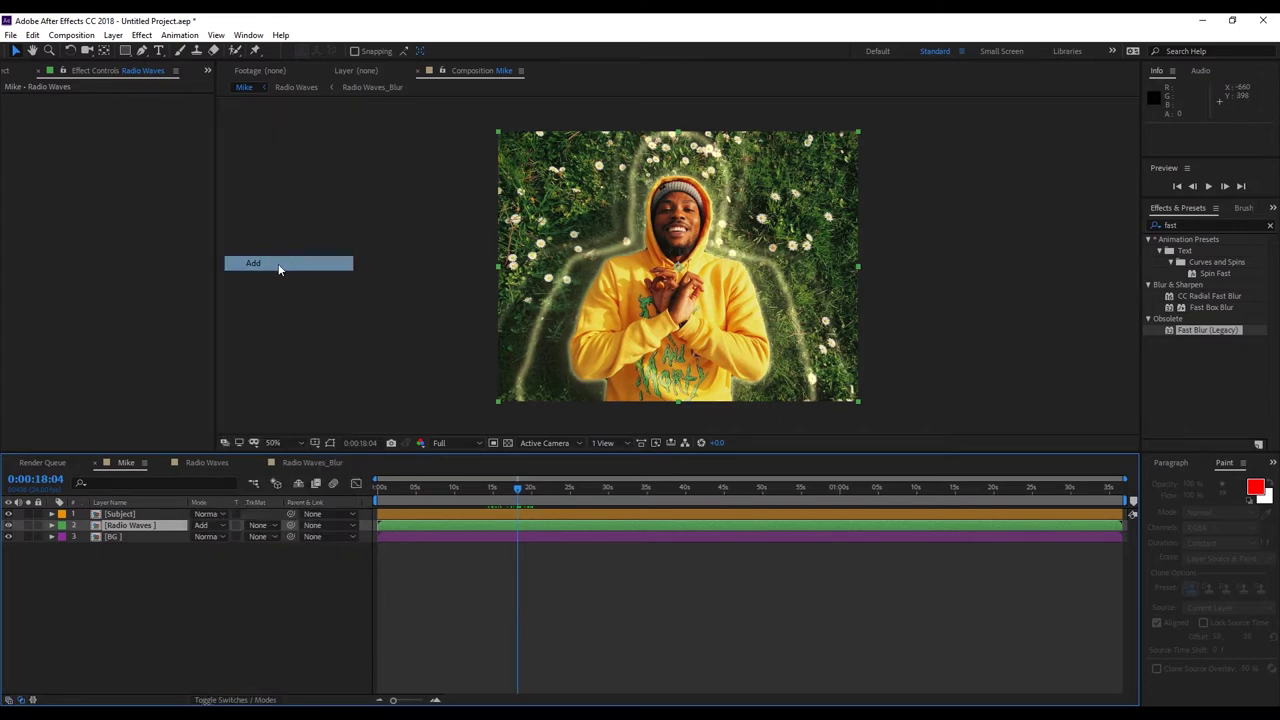
{"action": "left_click_drag", "start_coordinate": [529, 495], "coordinate": [474, 512]}
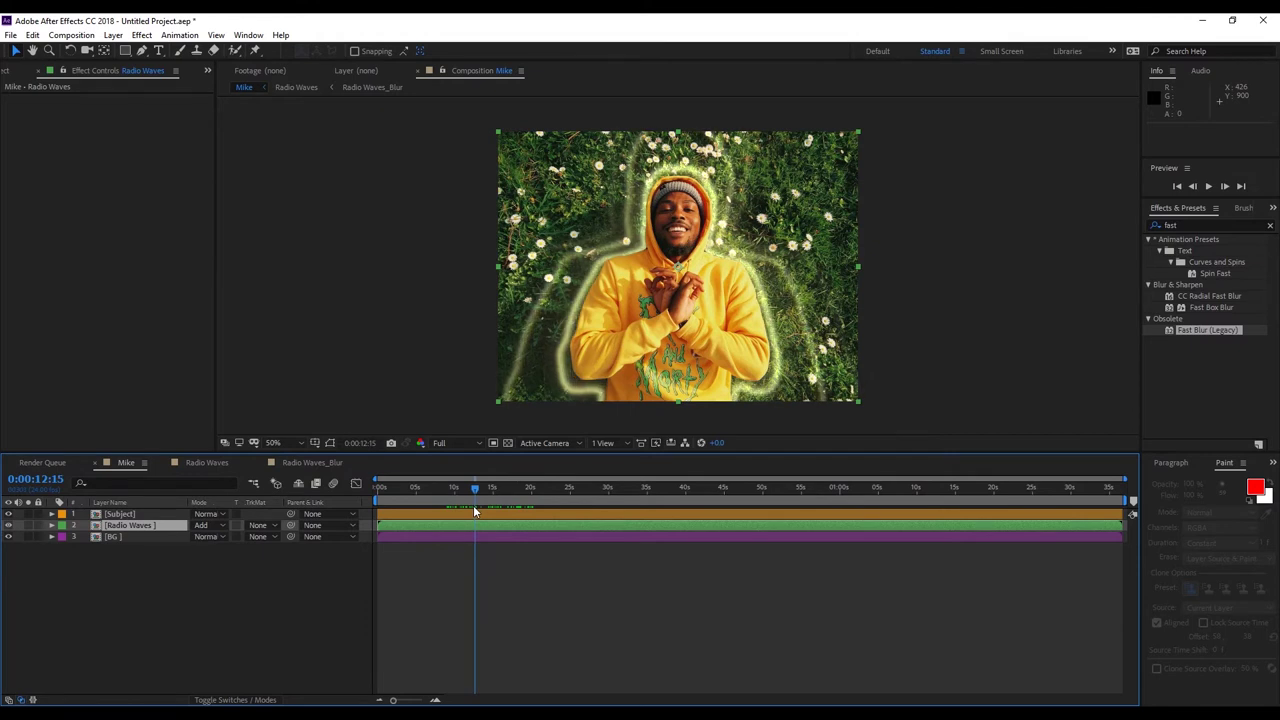
Apply Displacement Map to the BG layer with Radio Waves as the map layer.
{"action": "left_click", "coordinate": [124, 536]}
{"action": "left_click", "coordinate": [1188, 225]}
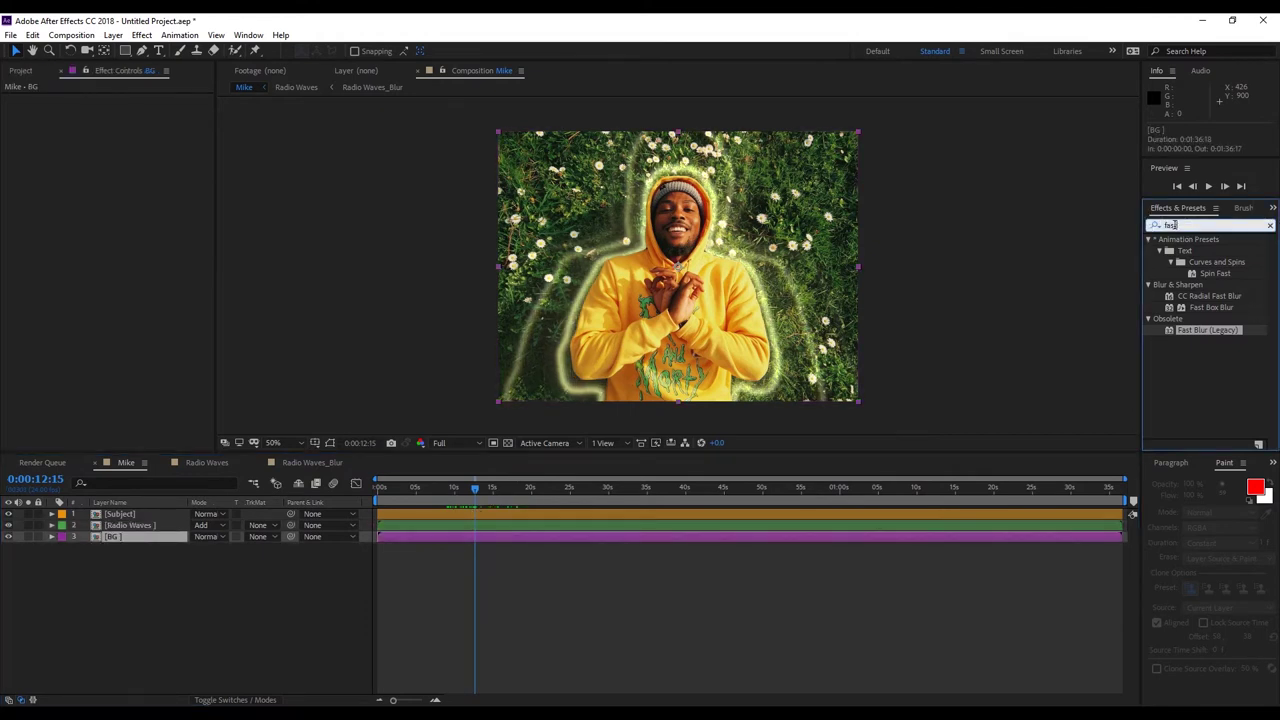
{"action": "type", "text": "disp"}
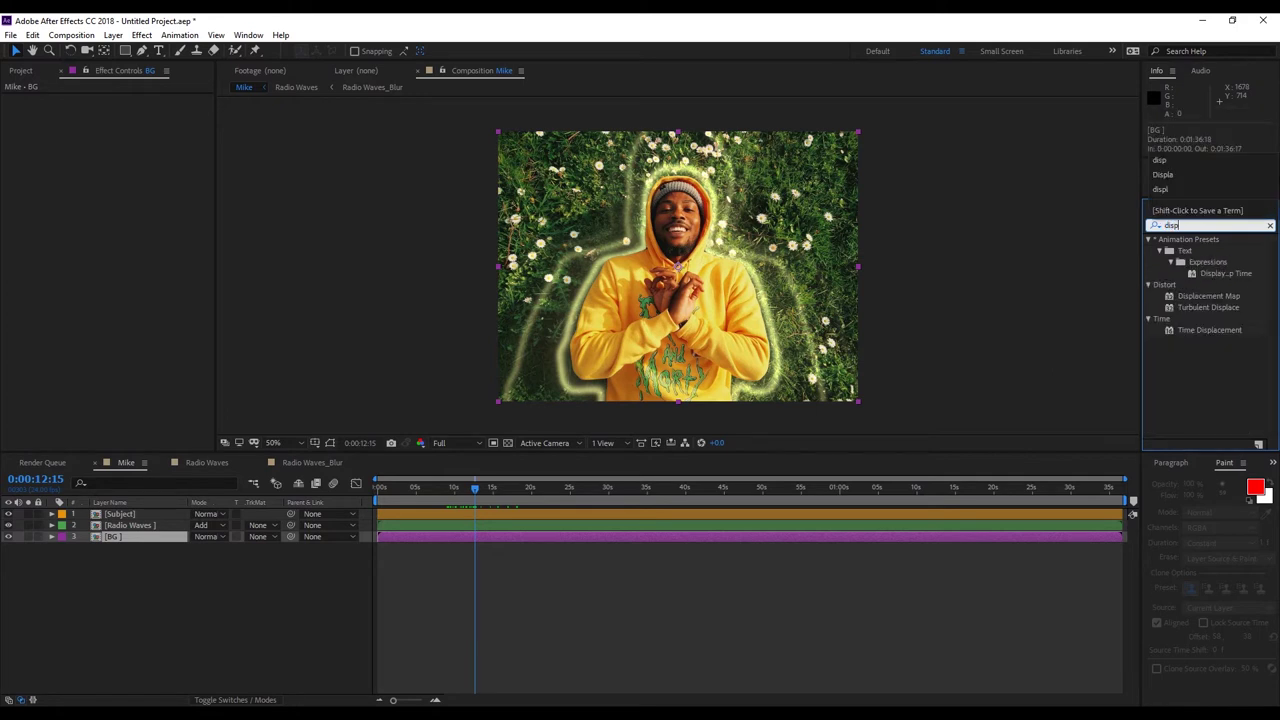
{"action": "left_click", "coordinate": [1212, 297]}
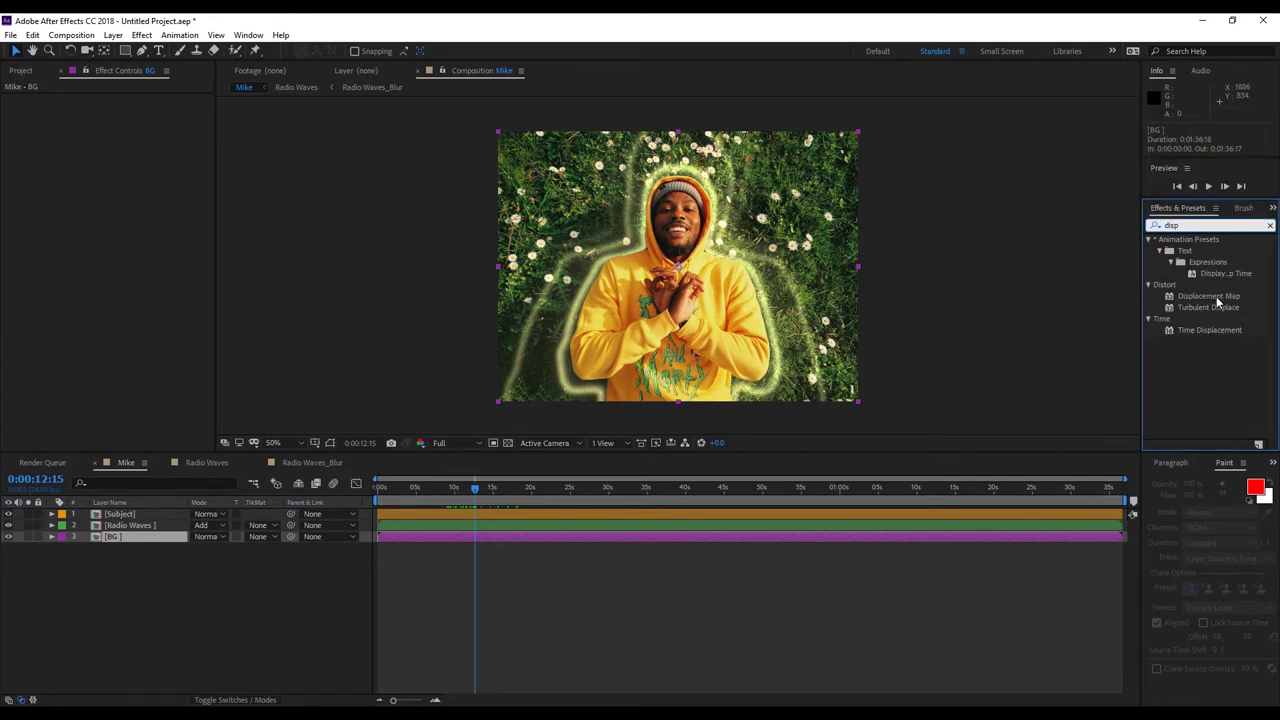
{"action": "double_click", "coordinate": [1212, 297]}
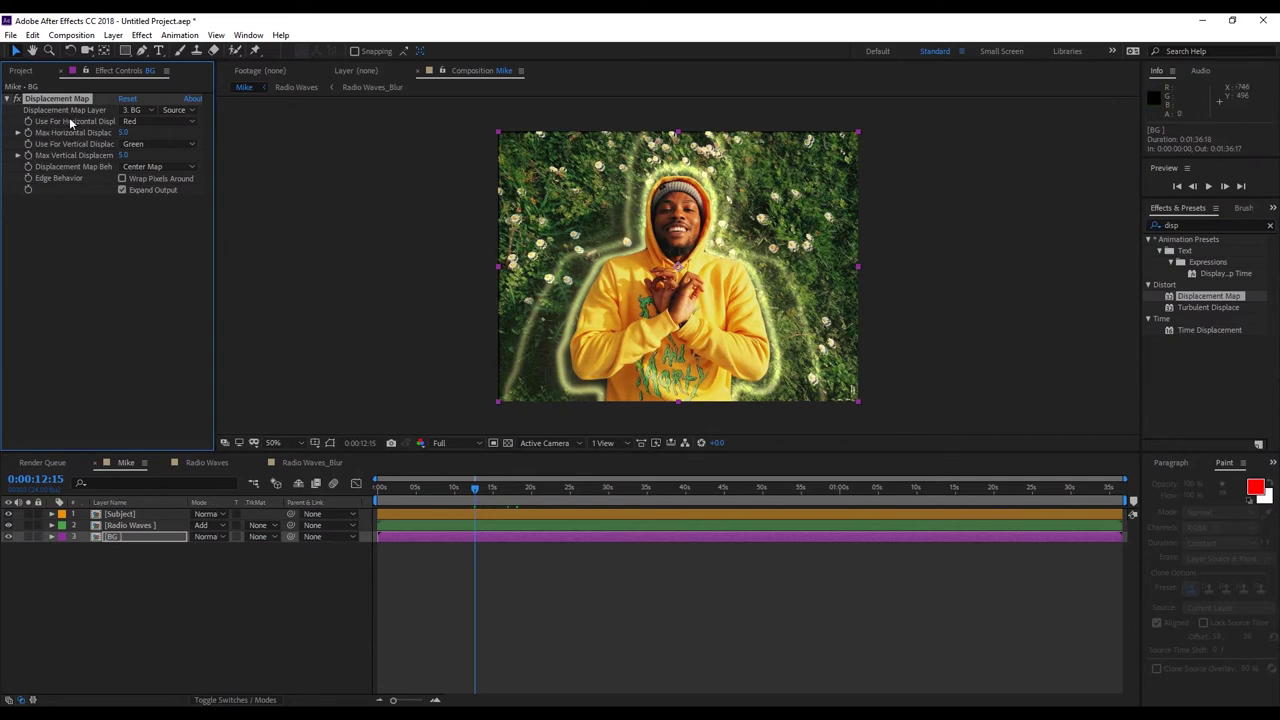
{"action": "left_click", "coordinate": [137, 115]}
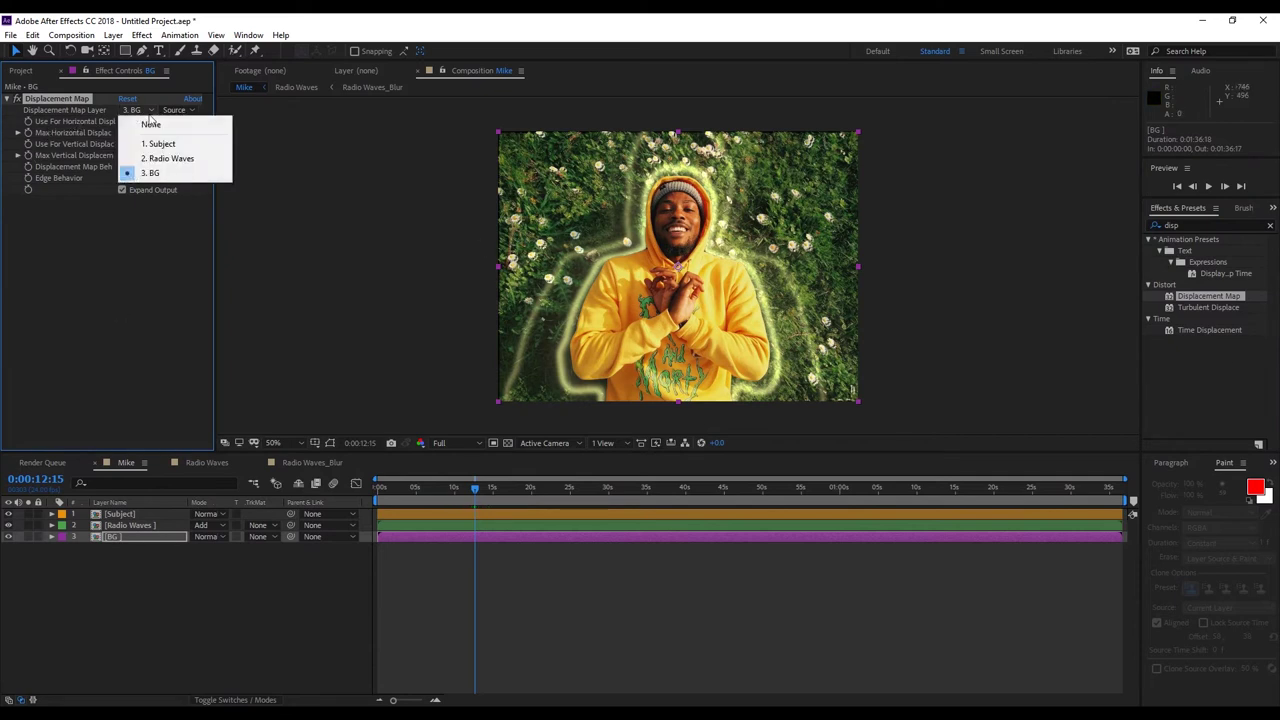
{"action": "left_click", "coordinate": [186, 160]}
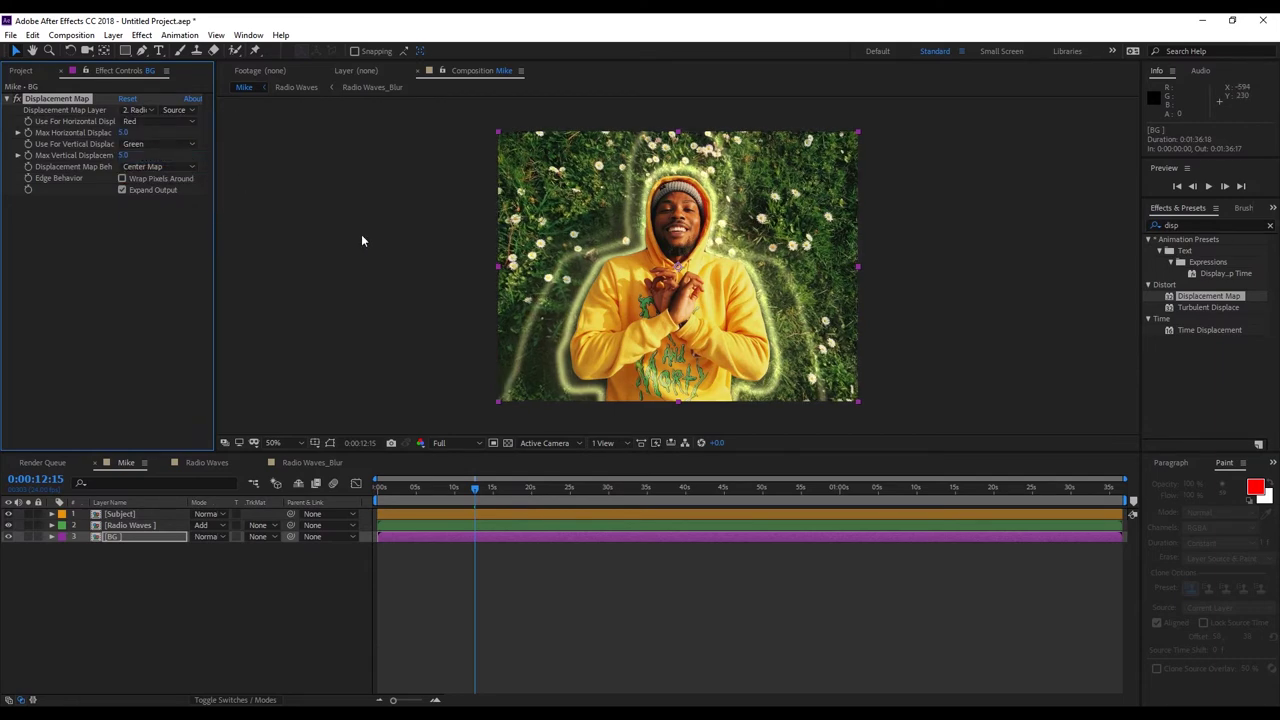
Set maximum horizontal and vertical displacement to 30 while previewing nearby frames.
{"action": "mouse_move", "coordinate": [478, 490]}
{"action": "left_mouse_down"}
{"action": "mouse_move", "coordinate": [447, 490]}
{"action": "mouse_move", "coordinate": [476, 495]}
{"action": "left_mouse_up"}
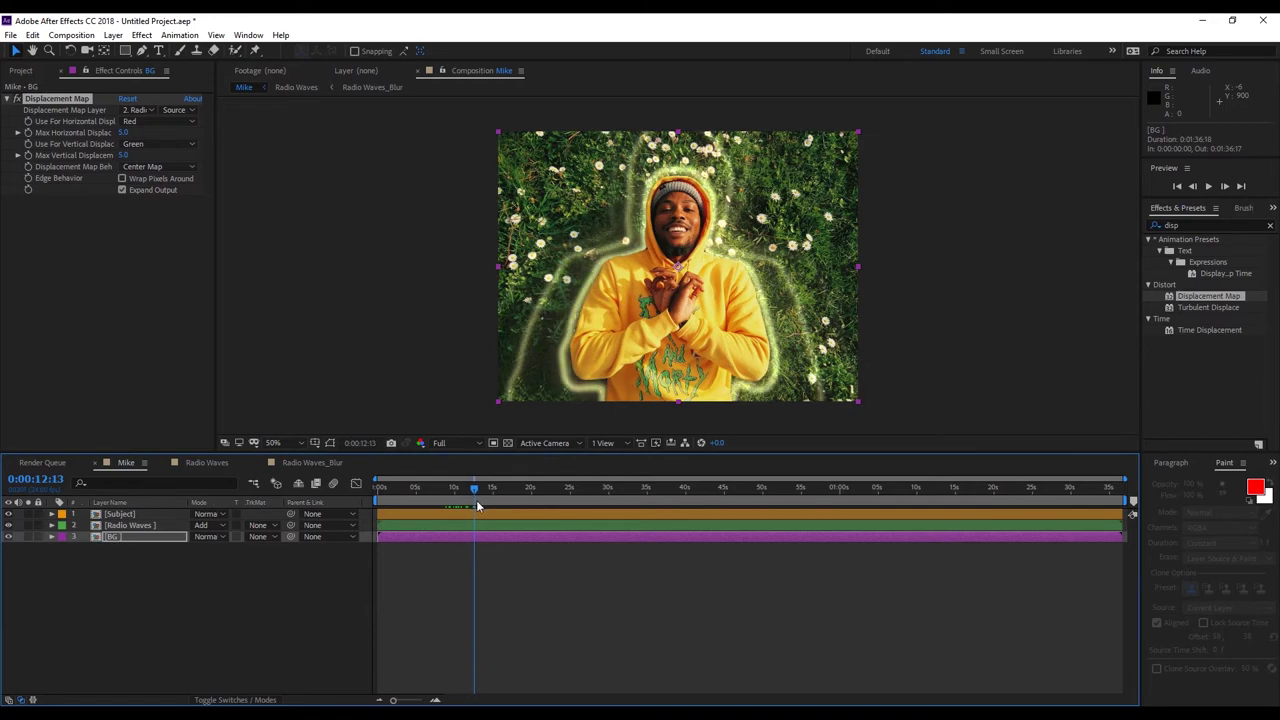
{"action": "key", "text": "period"}
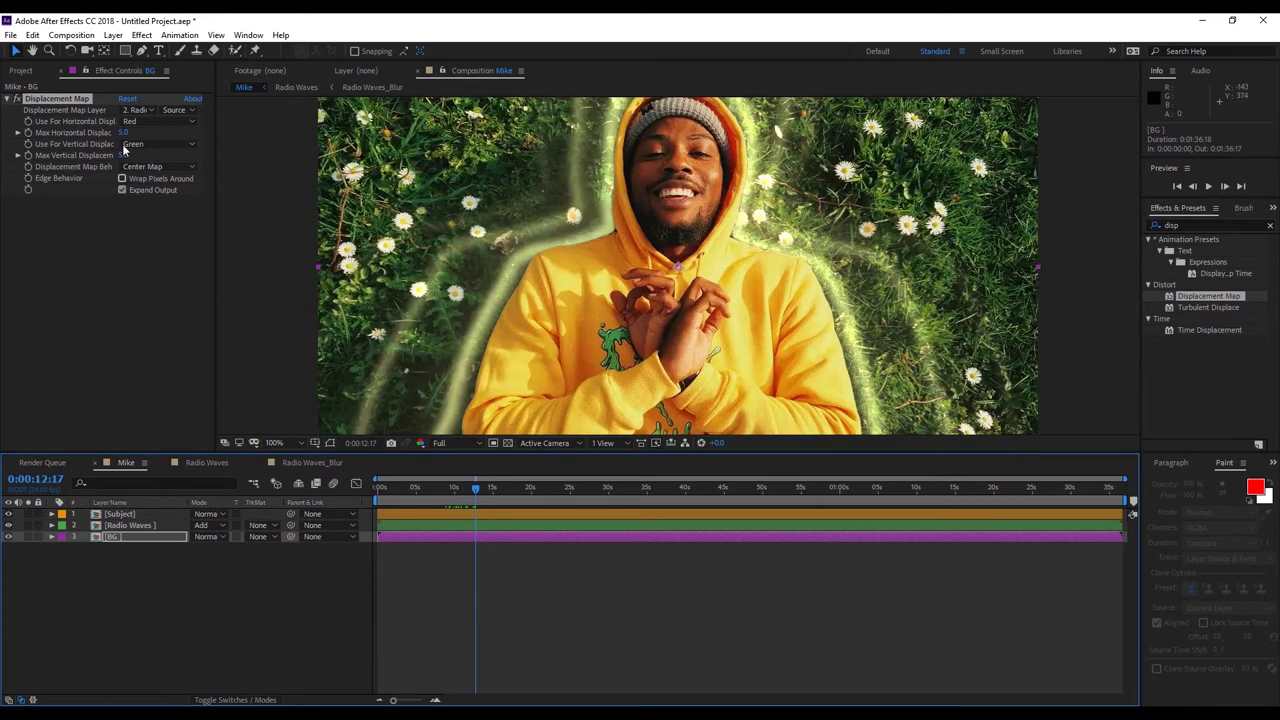
{"action": "left_click_drag", "start_coordinate": [121, 133], "coordinate": [143, 162]}
{"action": "key", "text": "comma"}
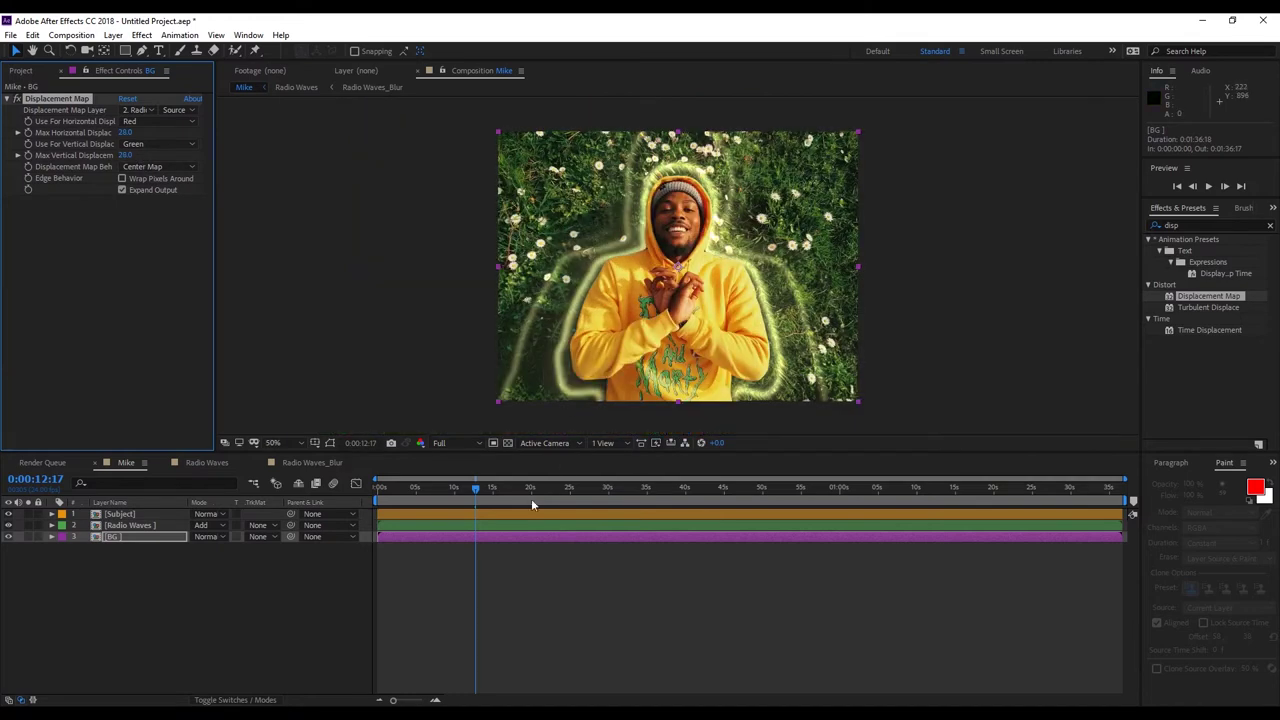
{"action": "left_click", "coordinate": [478, 490]}
{"action": "left_click_drag", "start_coordinate": [478, 490], "coordinate": [540, 505]}
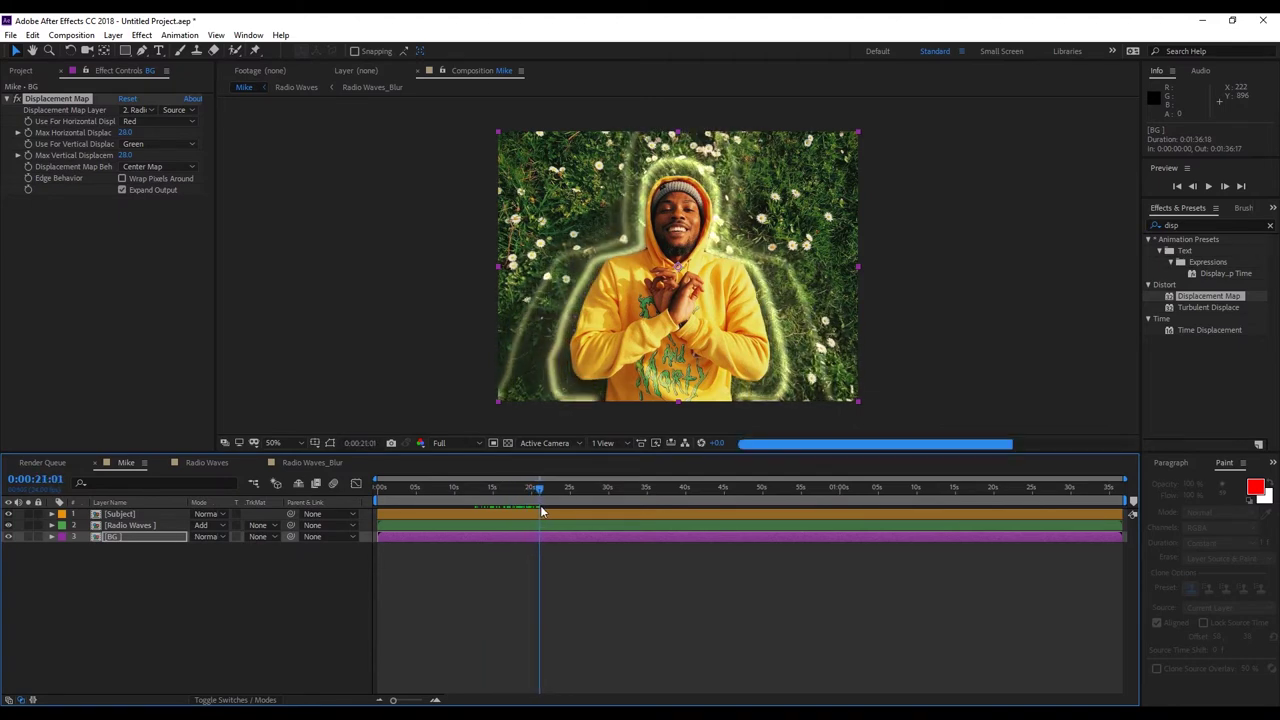
{"action": "left_click", "coordinate": [128, 156]}
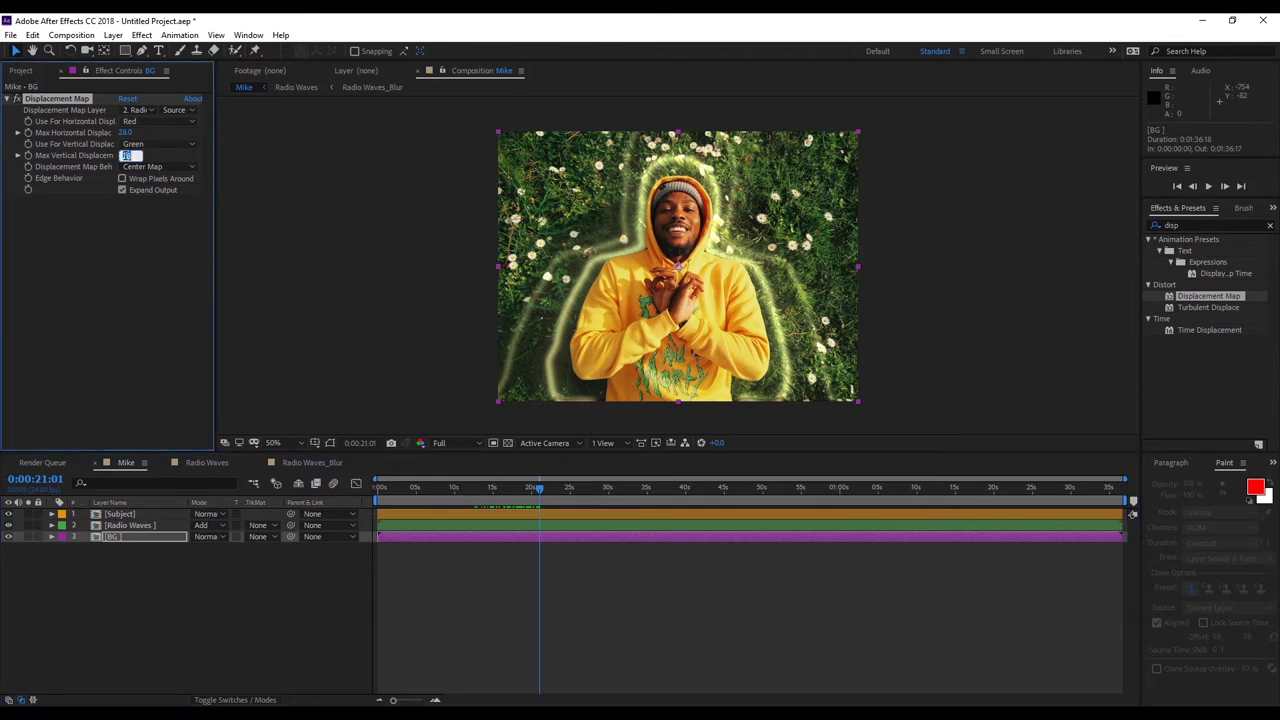
{"action": "left_click", "coordinate": [126, 133]}
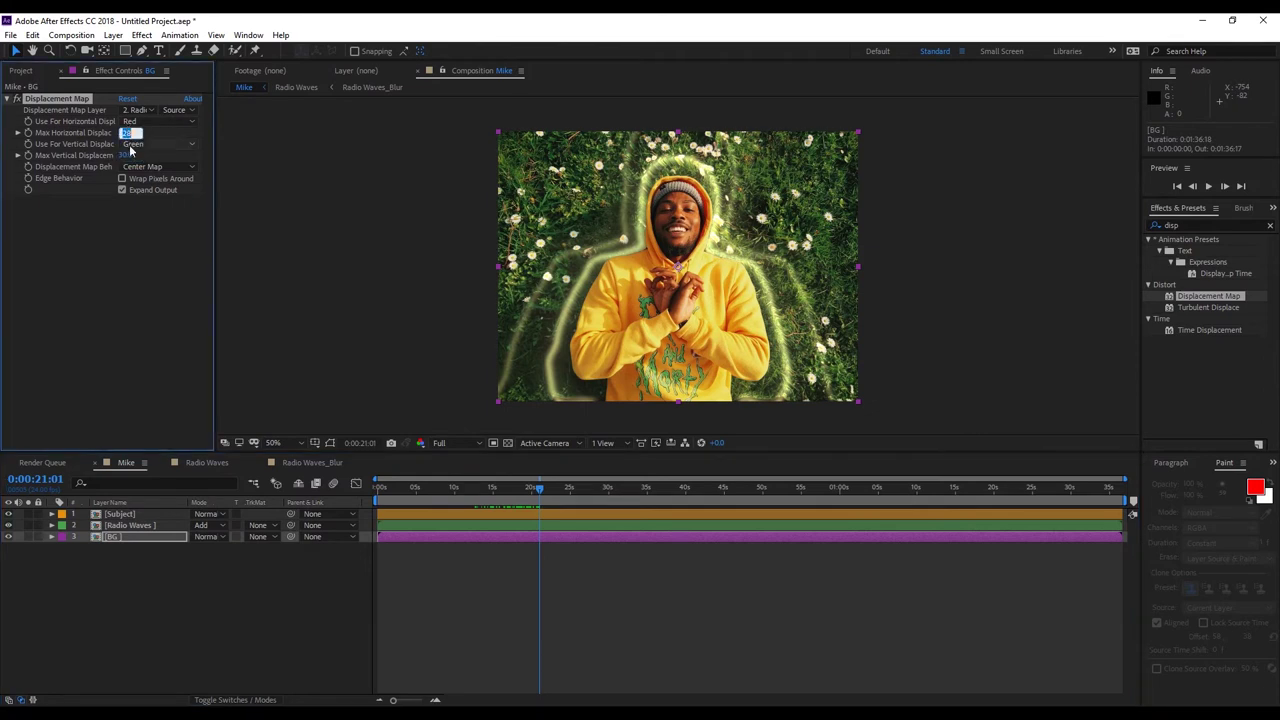
{"action": "left_click", "coordinate": [167, 281]}
{"action": "left_click_drag", "start_coordinate": [542, 490], "coordinate": [475, 497]}
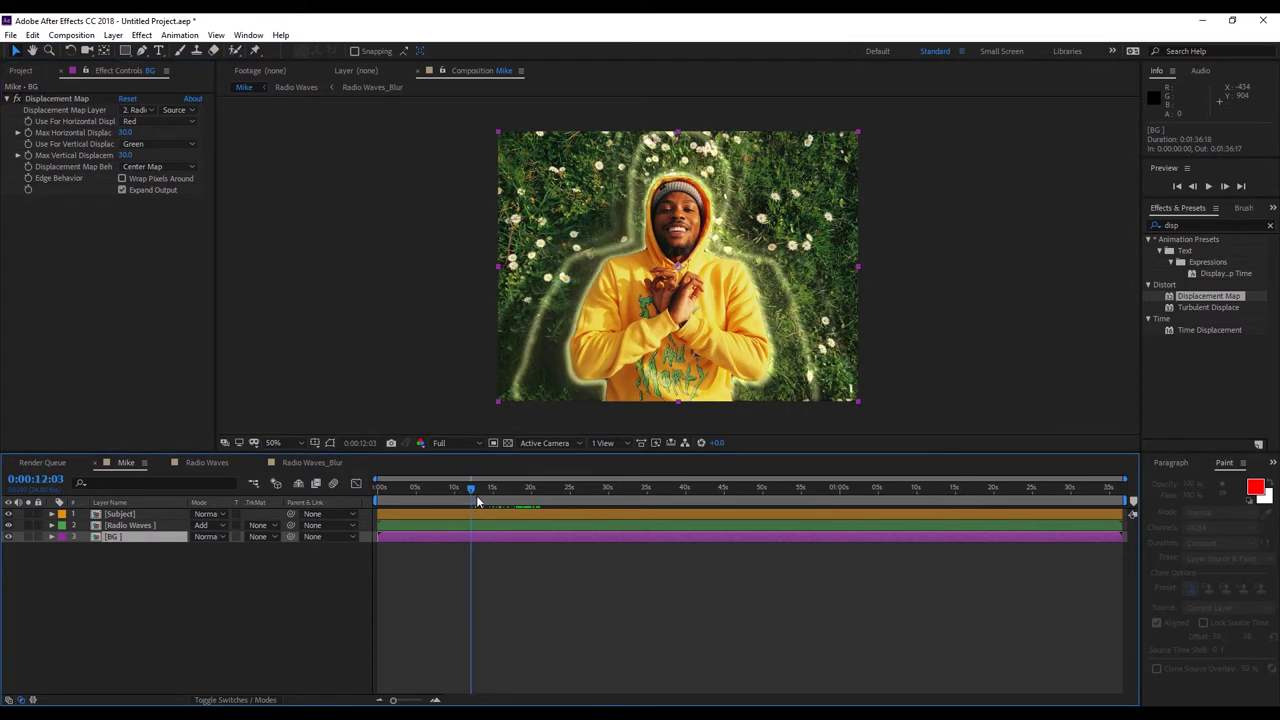
Show the transparency grid and inspect the displaced frame's edges up close.
{"action": "left_click", "coordinate": [507, 442]}
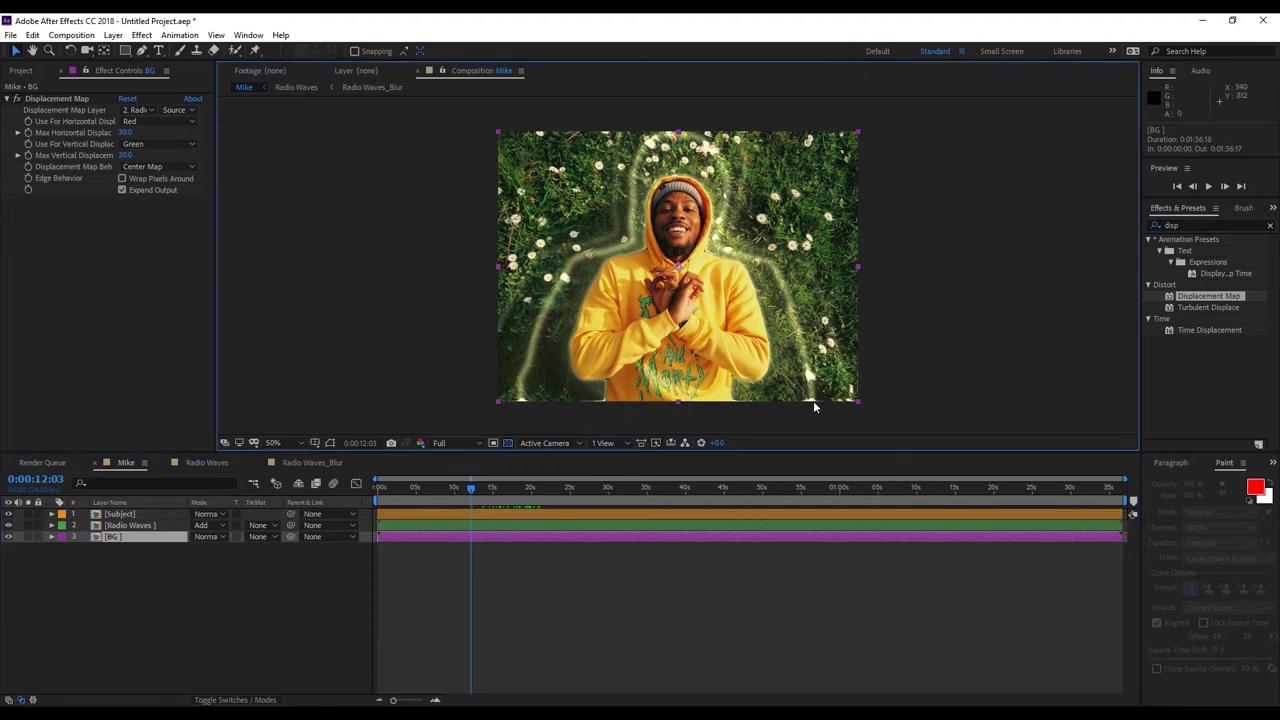
{"action": "key", "text": "period"}
{"action": "key", "text": "period"}
{"action": "key", "text": "period"}
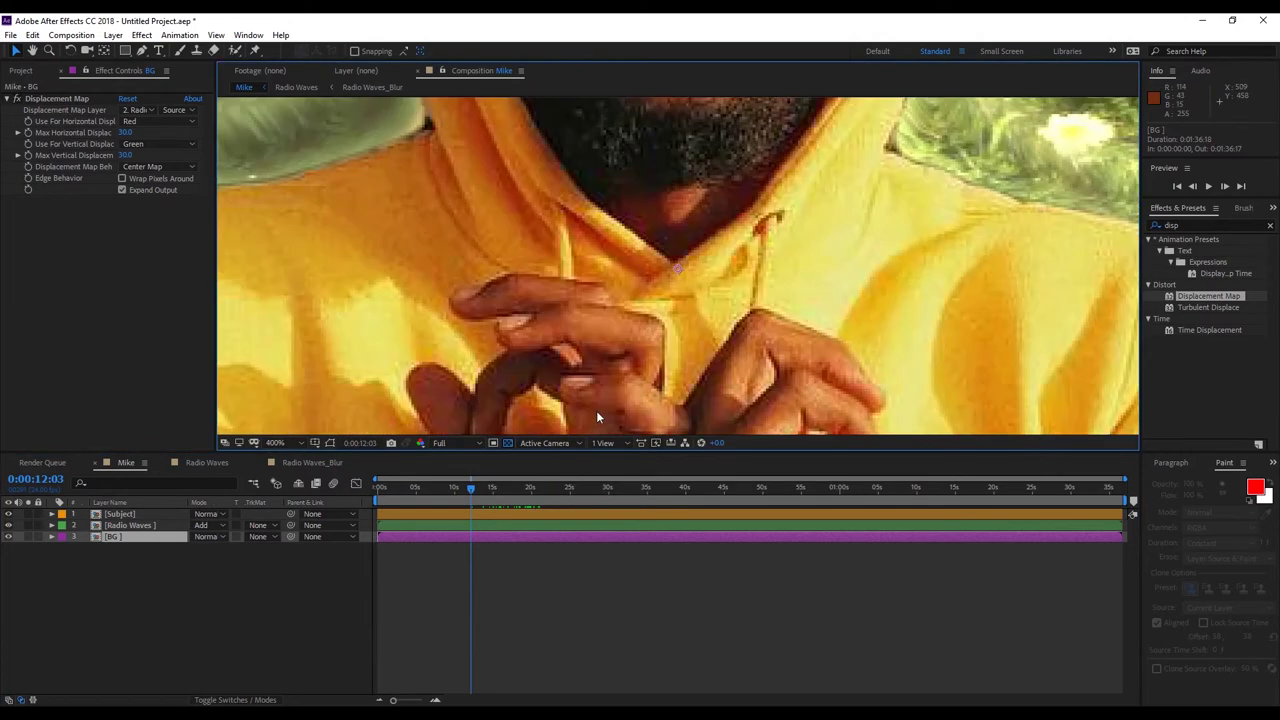
{"action": "scroll", "coordinate": [596, 416], "scroll_direction": "down", "scroll_amount": 2}
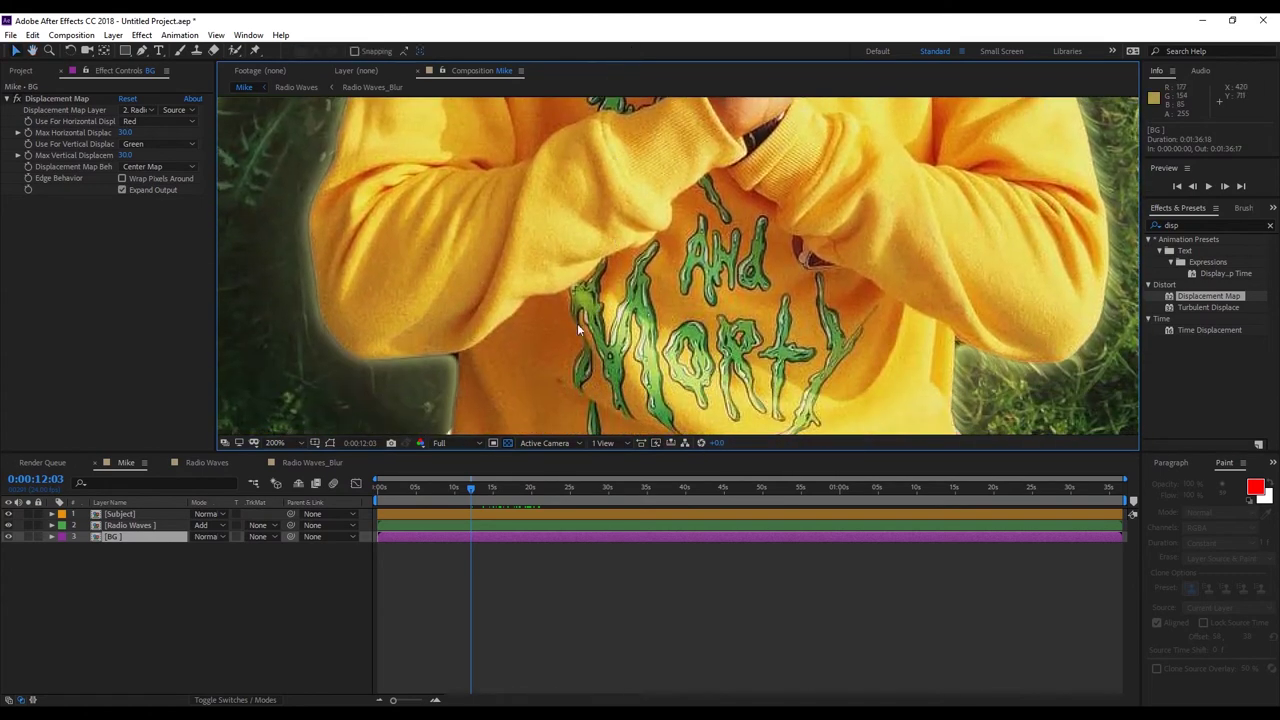
{"action": "left_click_drag", "start_coordinate": [560, 368], "coordinate": [629, 180]}
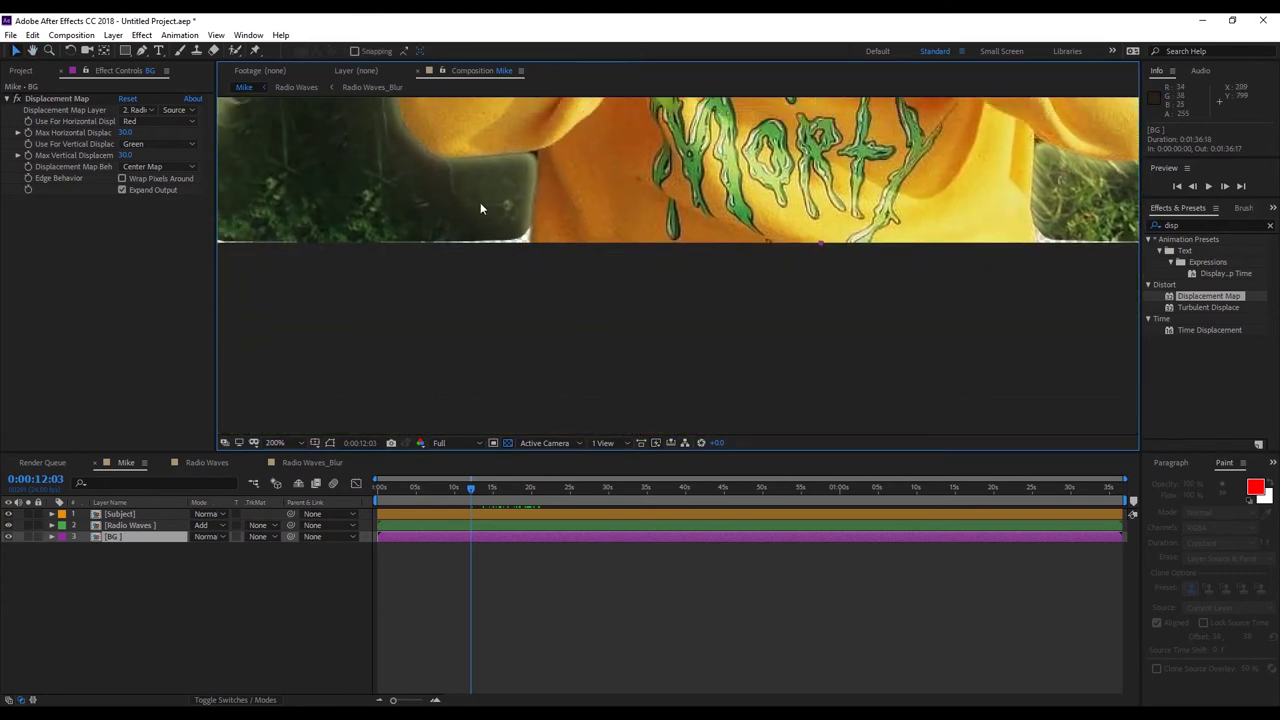
{"action": "scroll", "coordinate": [480, 205], "scroll_direction": "down", "scroll_amount": 4}
{"action": "left_click_drag", "start_coordinate": [712, 247], "coordinate": [665, 327]}
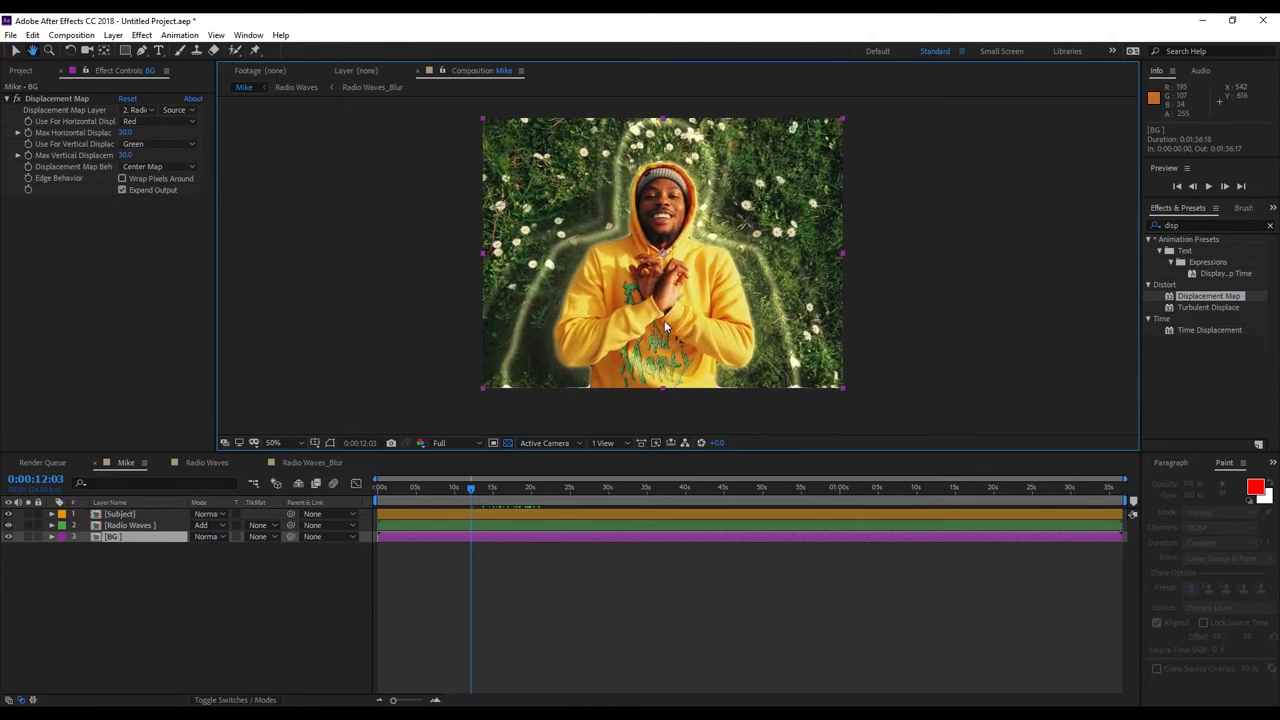
{"action": "left_click", "coordinate": [127, 538]}
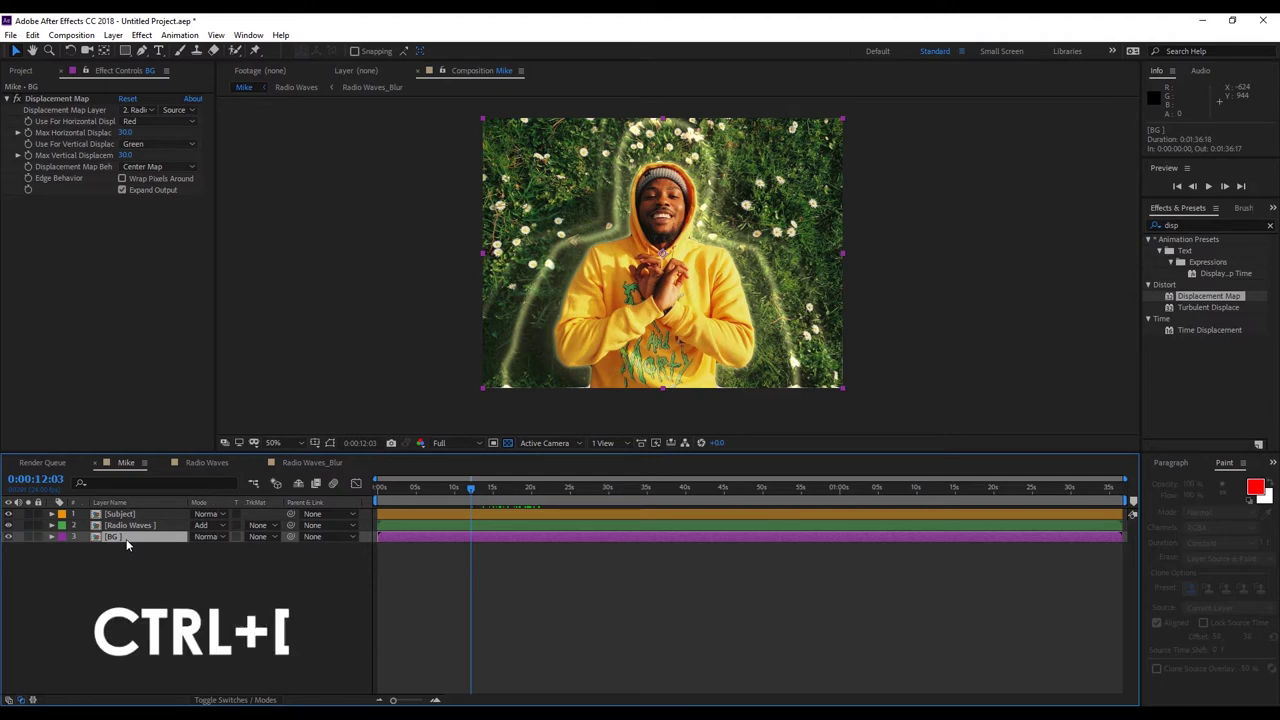
{"action": "key", "text": "ctrl+d"}
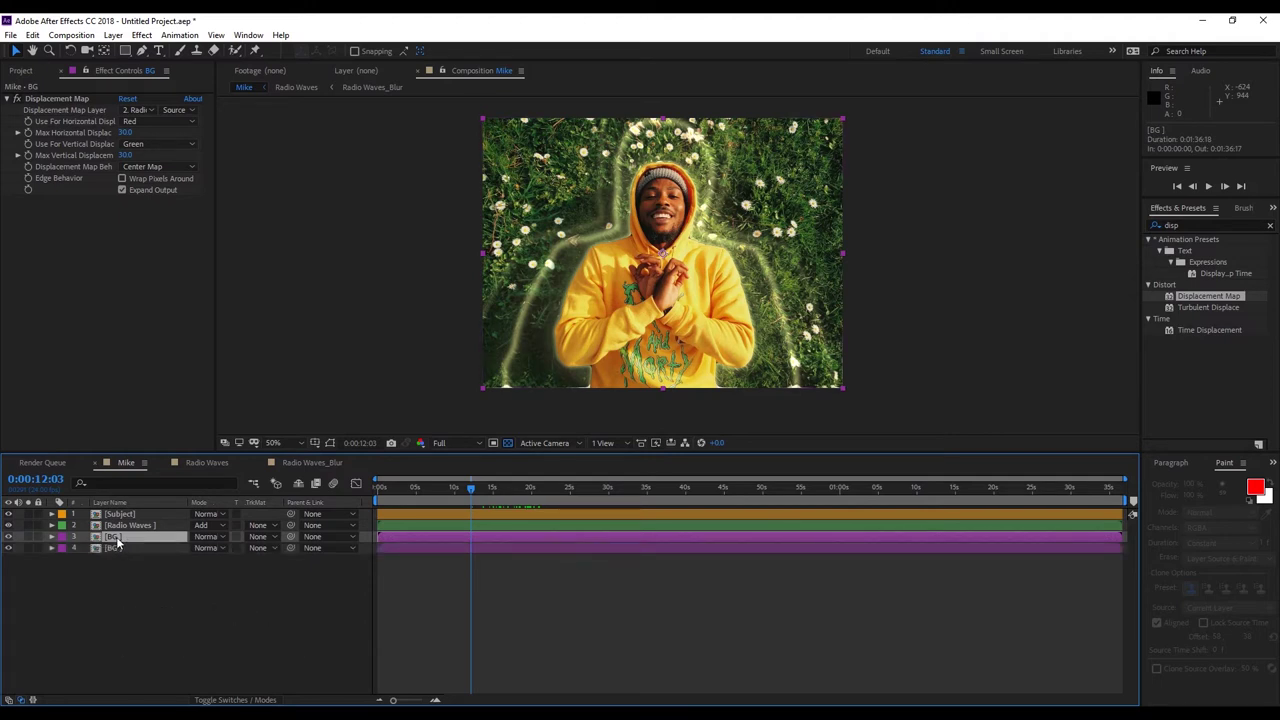
{"action": "right_click", "coordinate": [117, 541]}
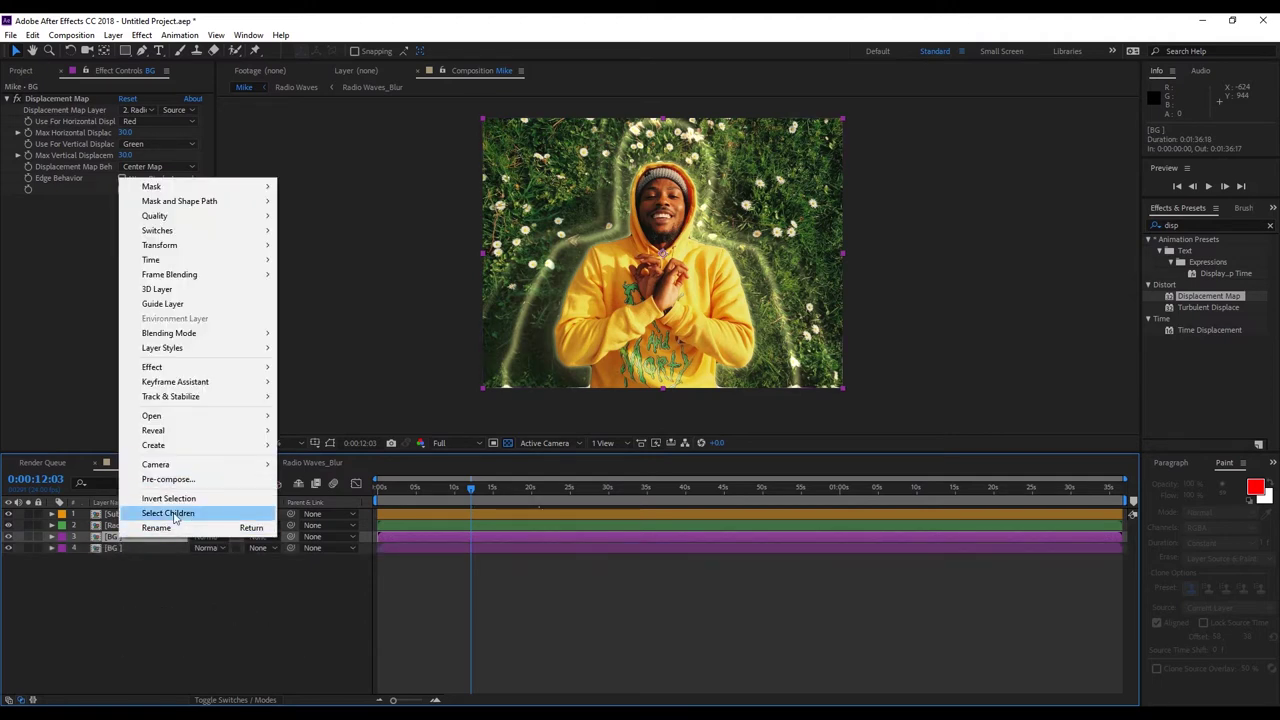
{"action": "left_click", "coordinate": [150, 526]}
{"action": "left_click", "coordinate": [148, 538]}
{"action": "type", "text": "2"}
{"action": "left_click", "coordinate": [158, 586]}
{"action": "left_click", "coordinate": [129, 536]}
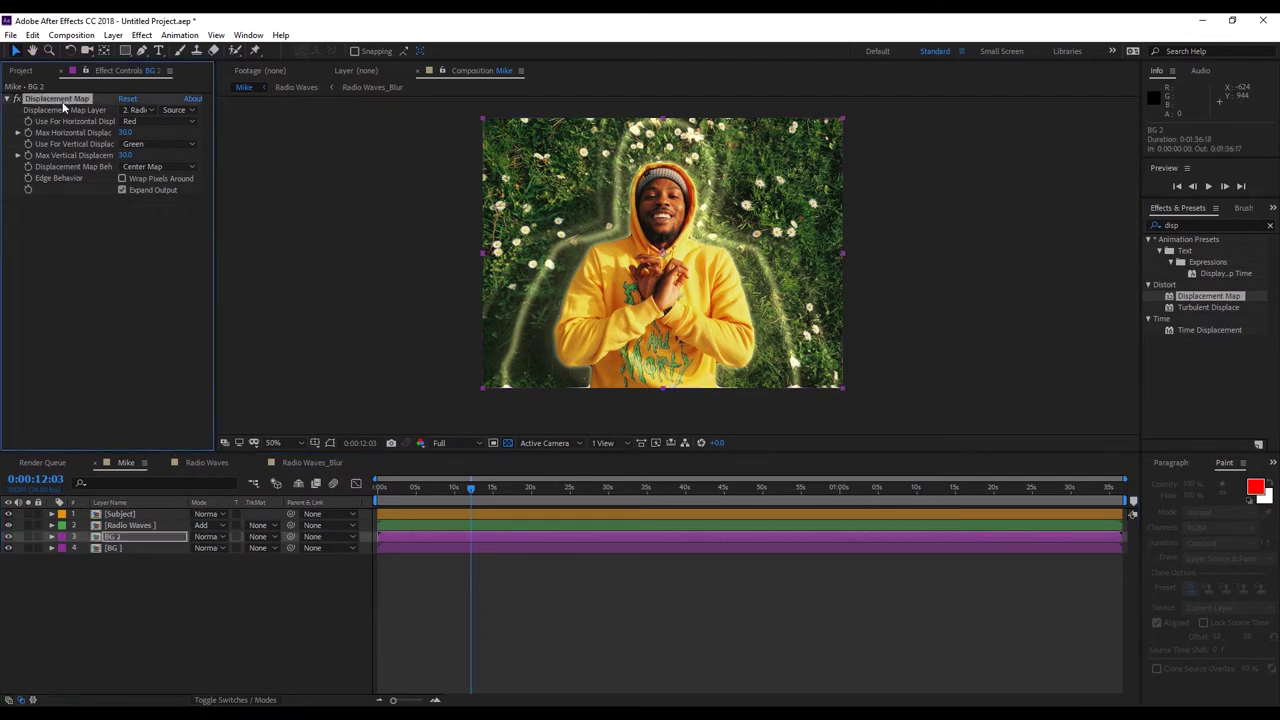
{"action": "key", "text": "Delete"}
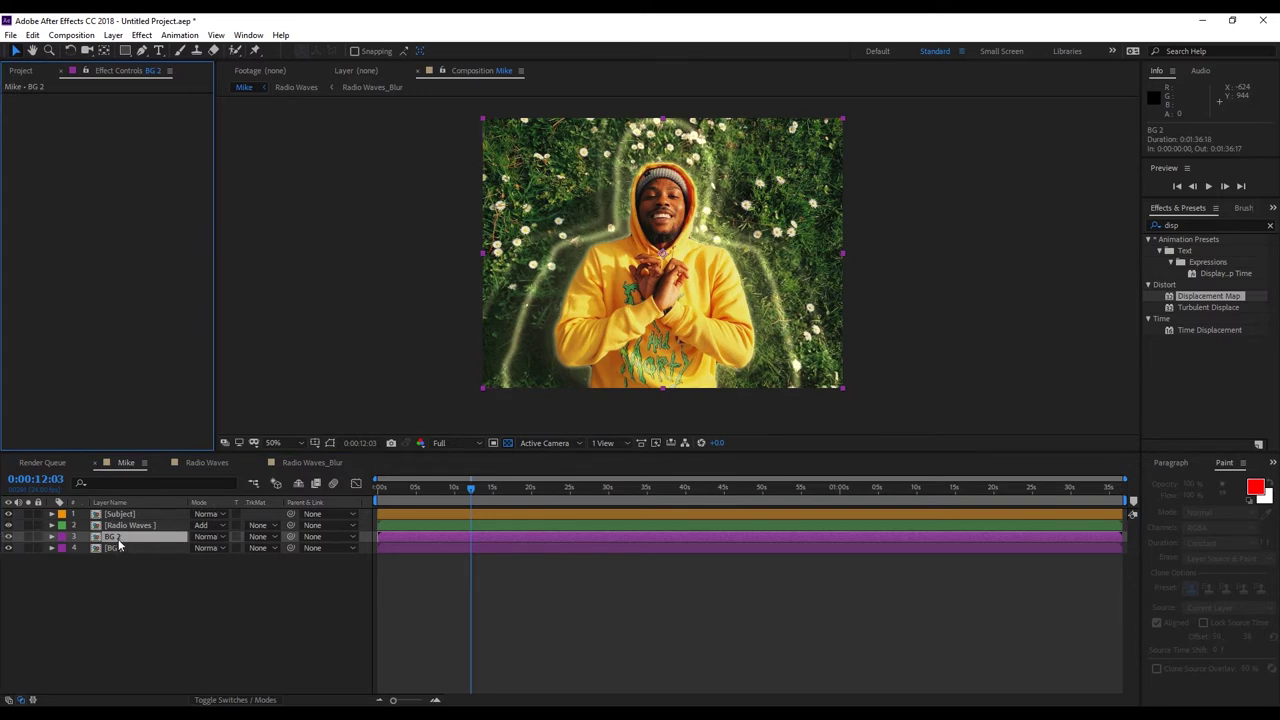
{"action": "left_click_drag", "start_coordinate": [123, 540], "coordinate": [134, 563]}
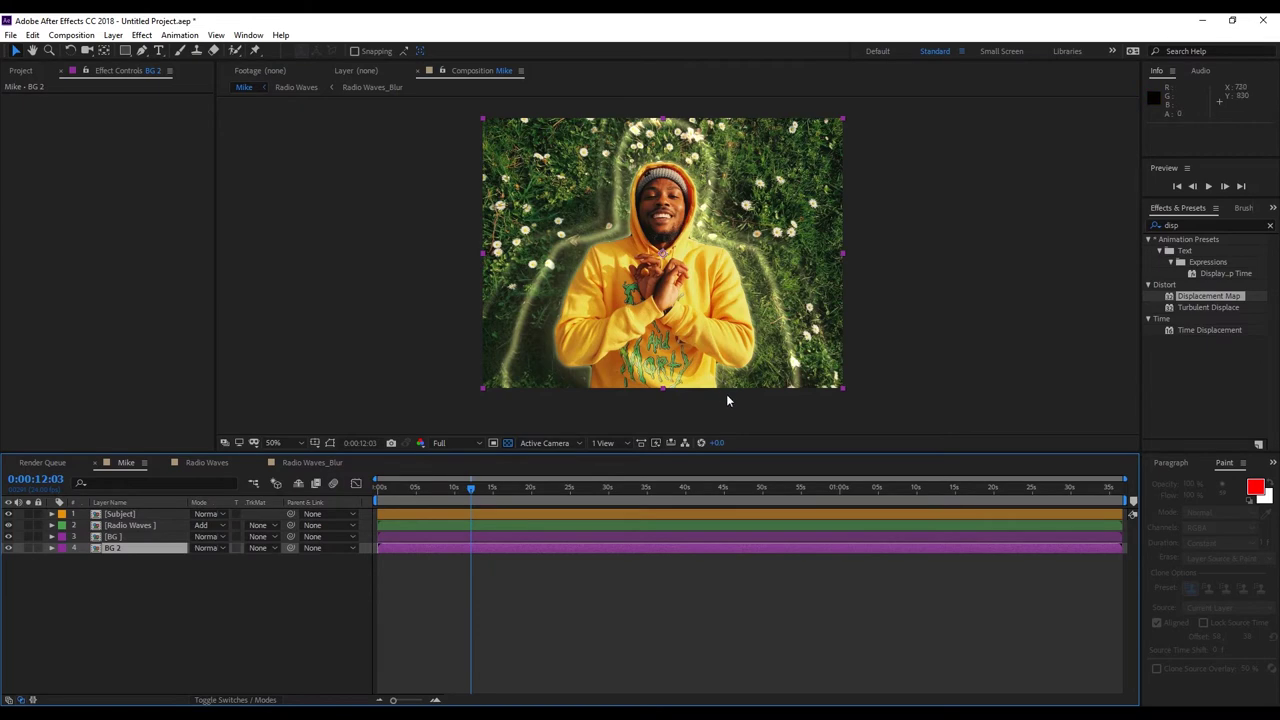
{"action": "scroll", "coordinate": [725, 394], "scroll_direction": "up", "scroll_amount": 2}
{"action": "left_click_drag", "start_coordinate": [739, 265], "coordinate": [709, 175]}
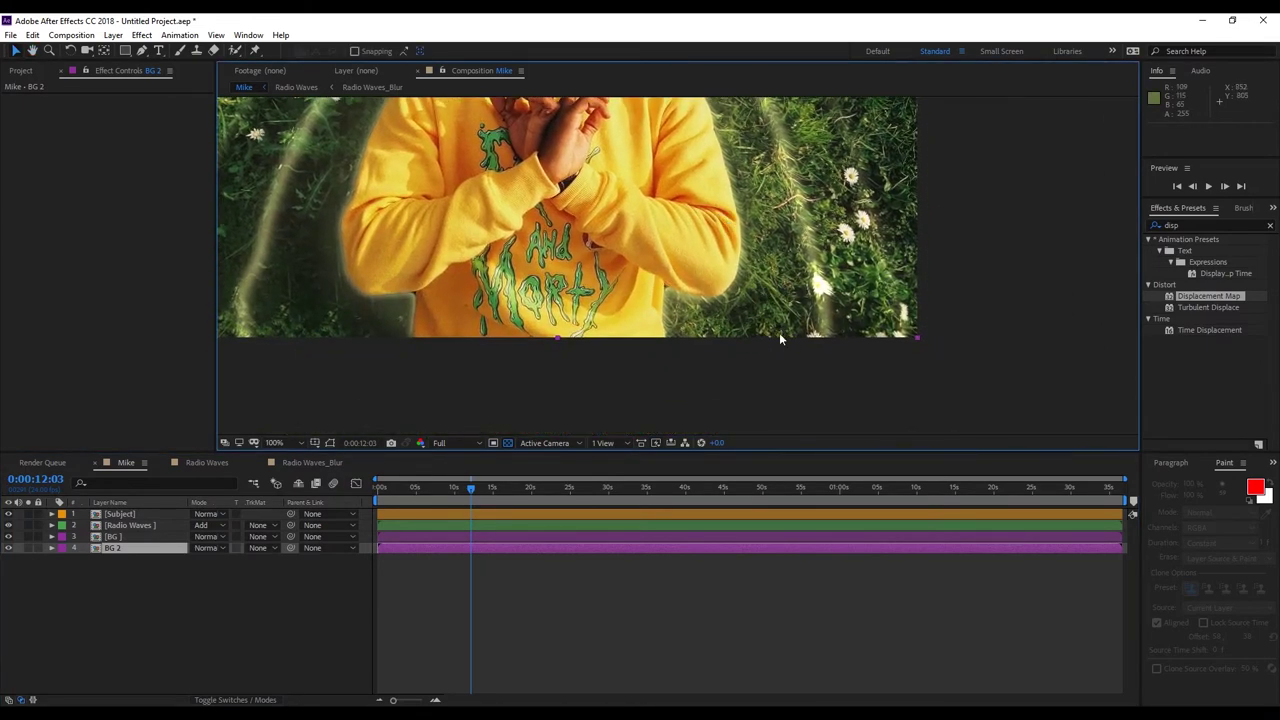
{"action": "key", "text": "comma"}
{"action": "key", "text": "comma"}
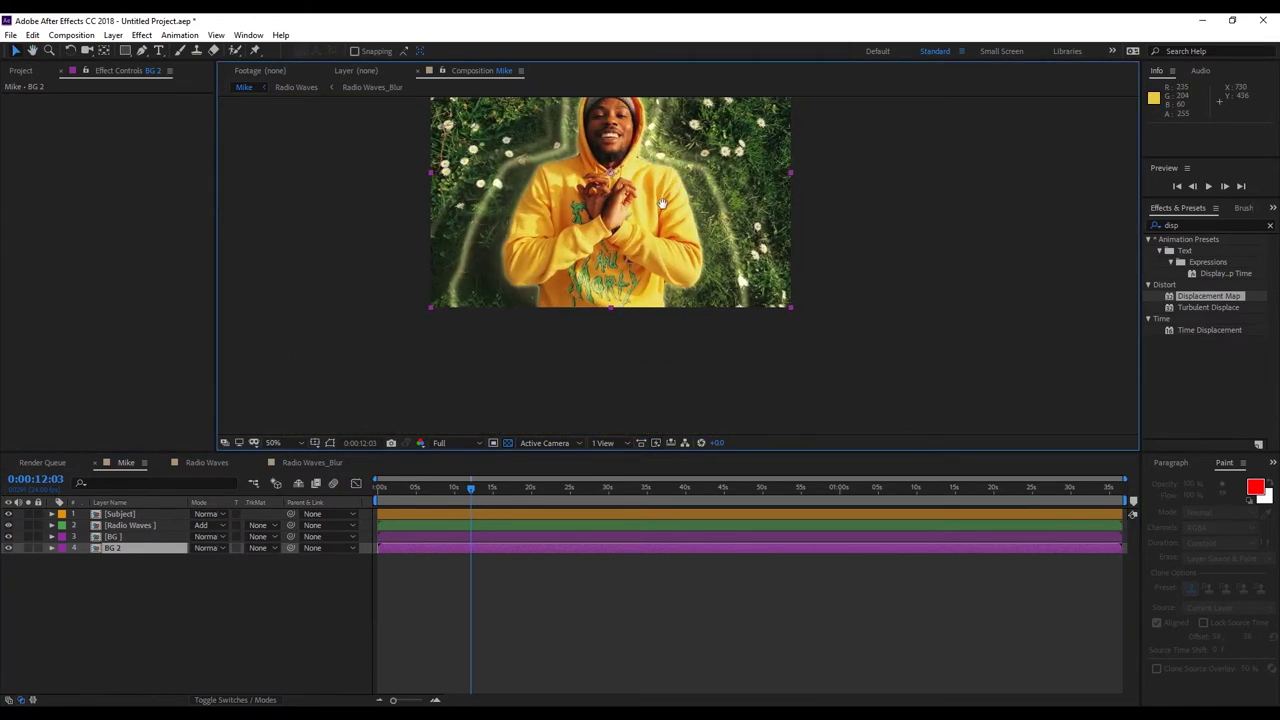
{"action": "left_click_drag", "start_coordinate": [468, 486], "coordinate": [460, 532]}
{"action": "scroll", "coordinate": [508, 245], "scroll_direction": "up", "scroll_amount": 4}
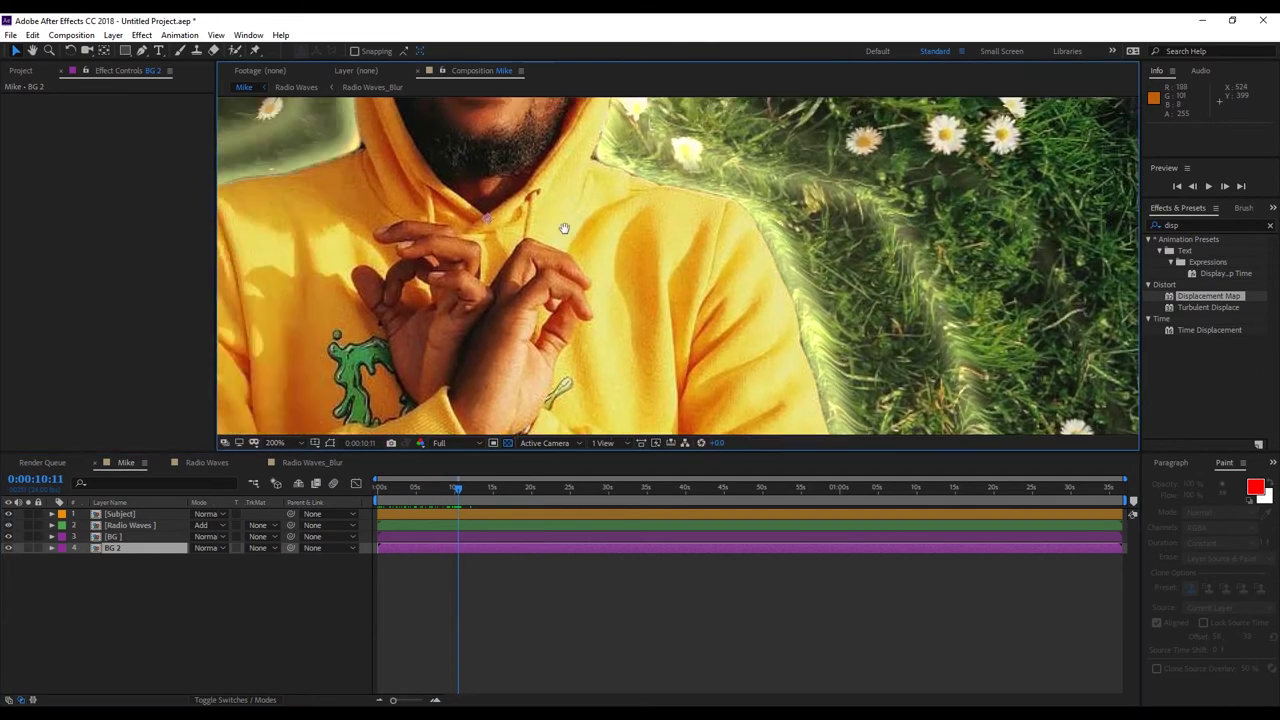
{"action": "left_click_drag", "start_coordinate": [564, 228], "coordinate": [844, 308]}
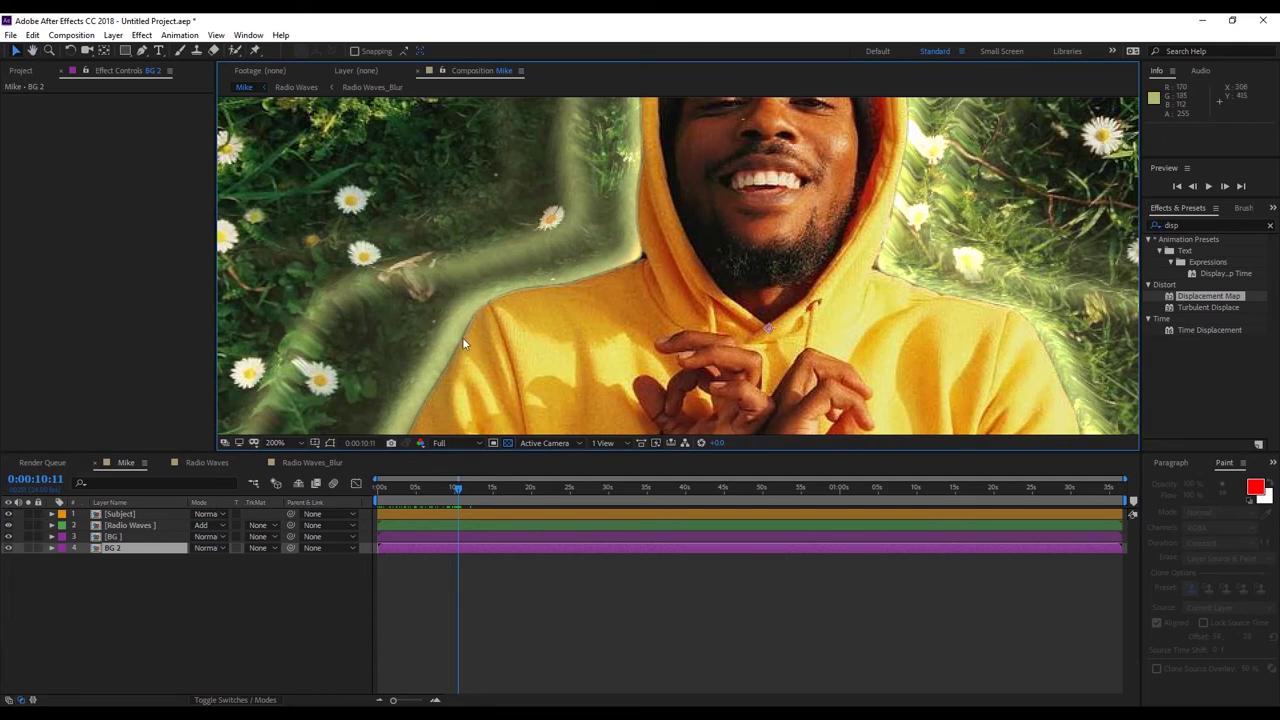
Add a Drop Shadow to the Subject layer: direction -72°, distance 10, softness 23.
{"action": "left_click", "coordinate": [115, 516]}
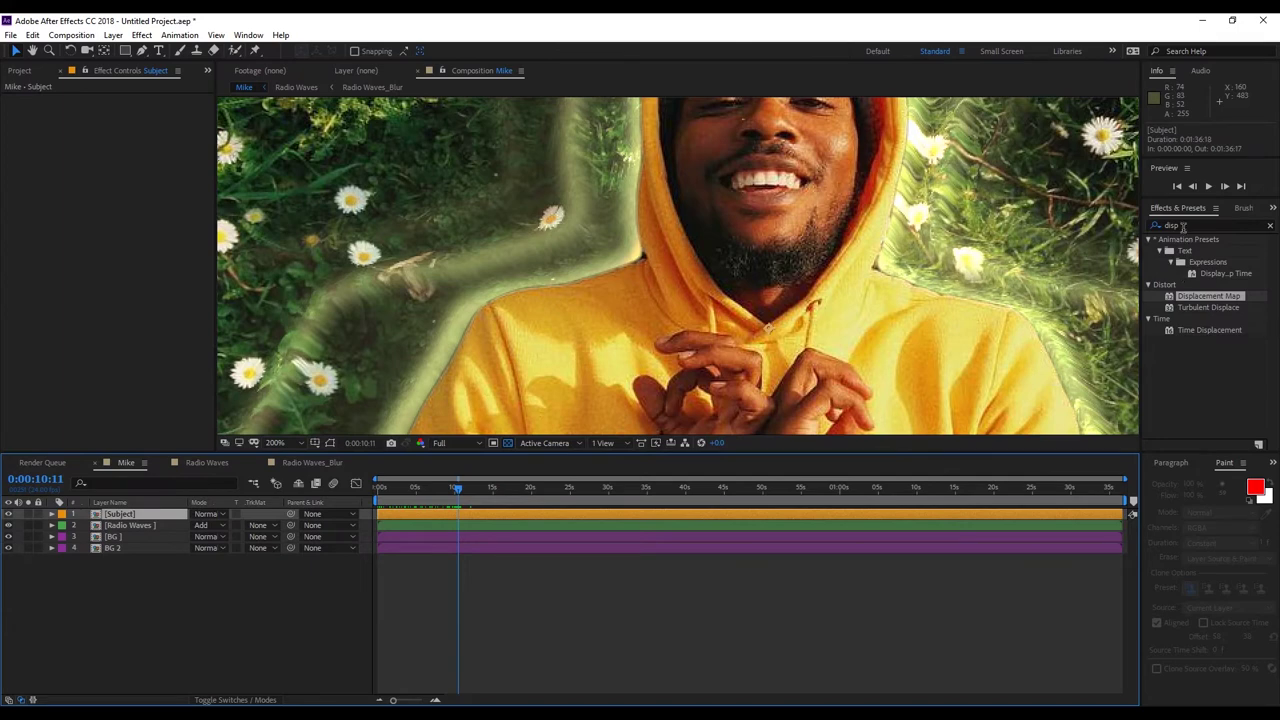
{"action": "left_click", "coordinate": [1183, 227]}
{"action": "type", "text": "drop"}
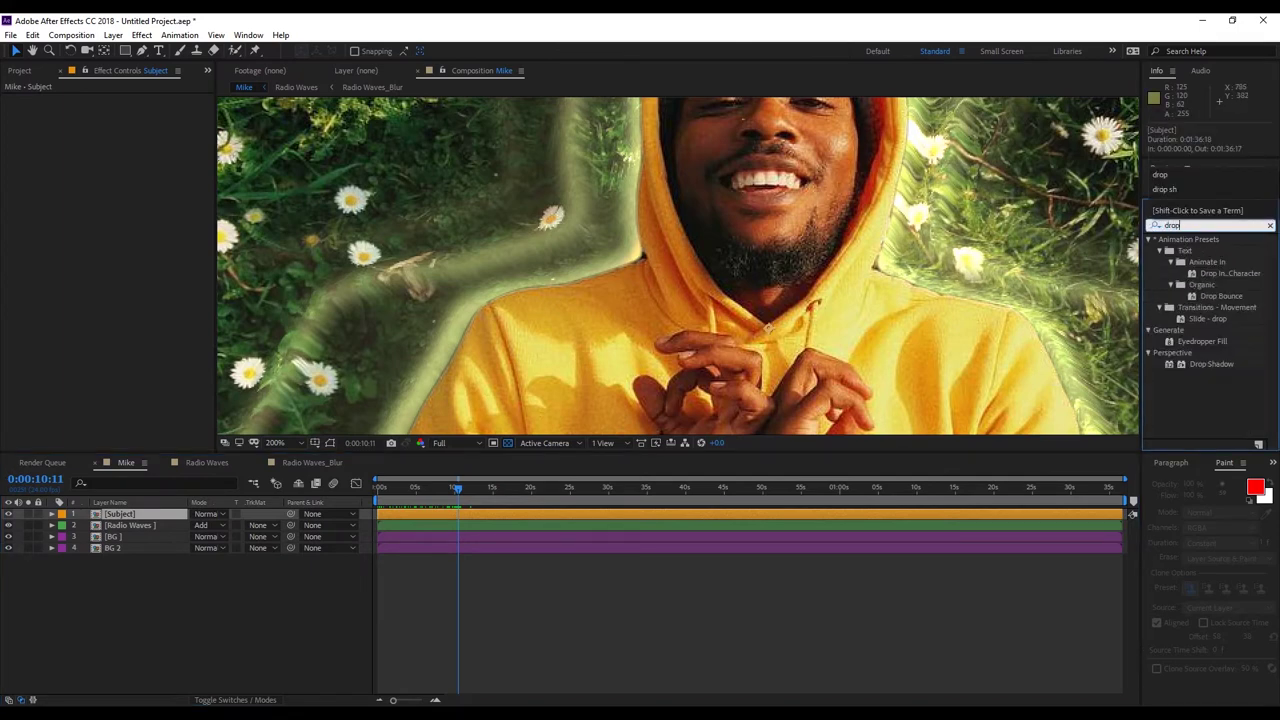
{"action": "double_click", "coordinate": [1210, 364]}
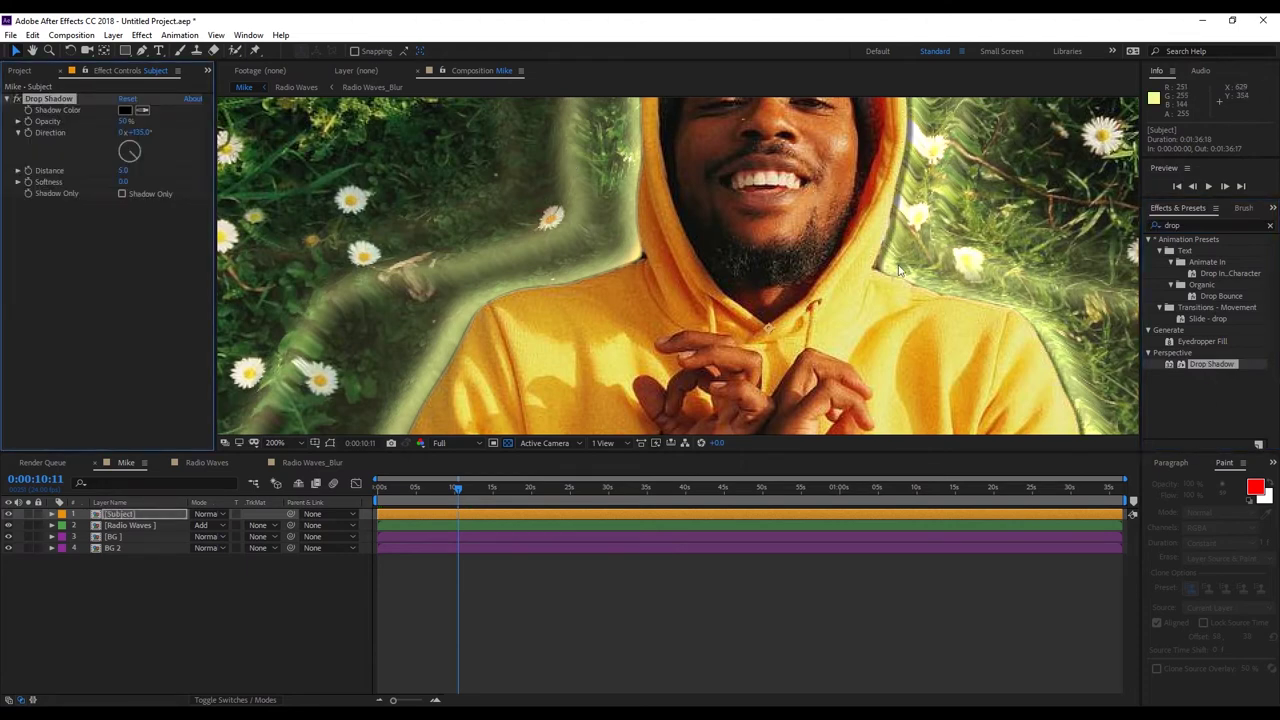
{"action": "left_click_drag", "start_coordinate": [143, 132], "coordinate": [28, 153]}
{"action": "left_click_drag", "start_coordinate": [123, 170], "coordinate": [125, 170]}
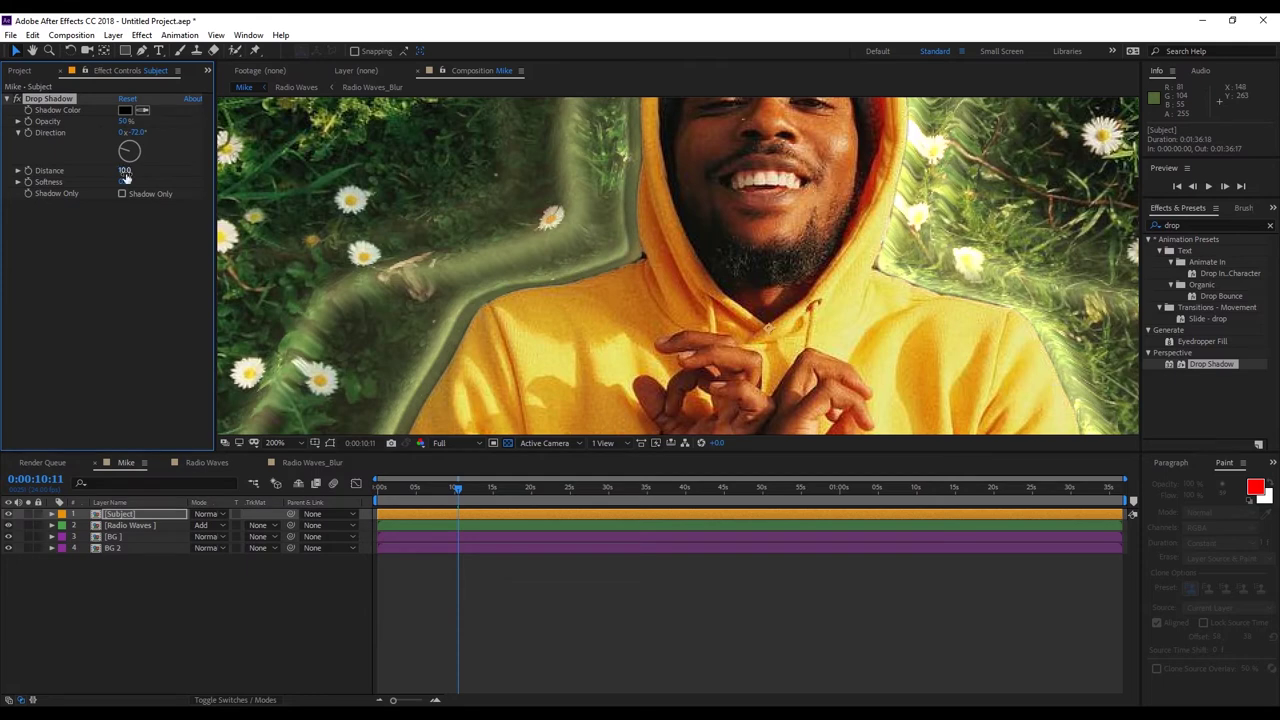
{"action": "left_click_drag", "start_coordinate": [124, 182], "coordinate": [131, 183]}
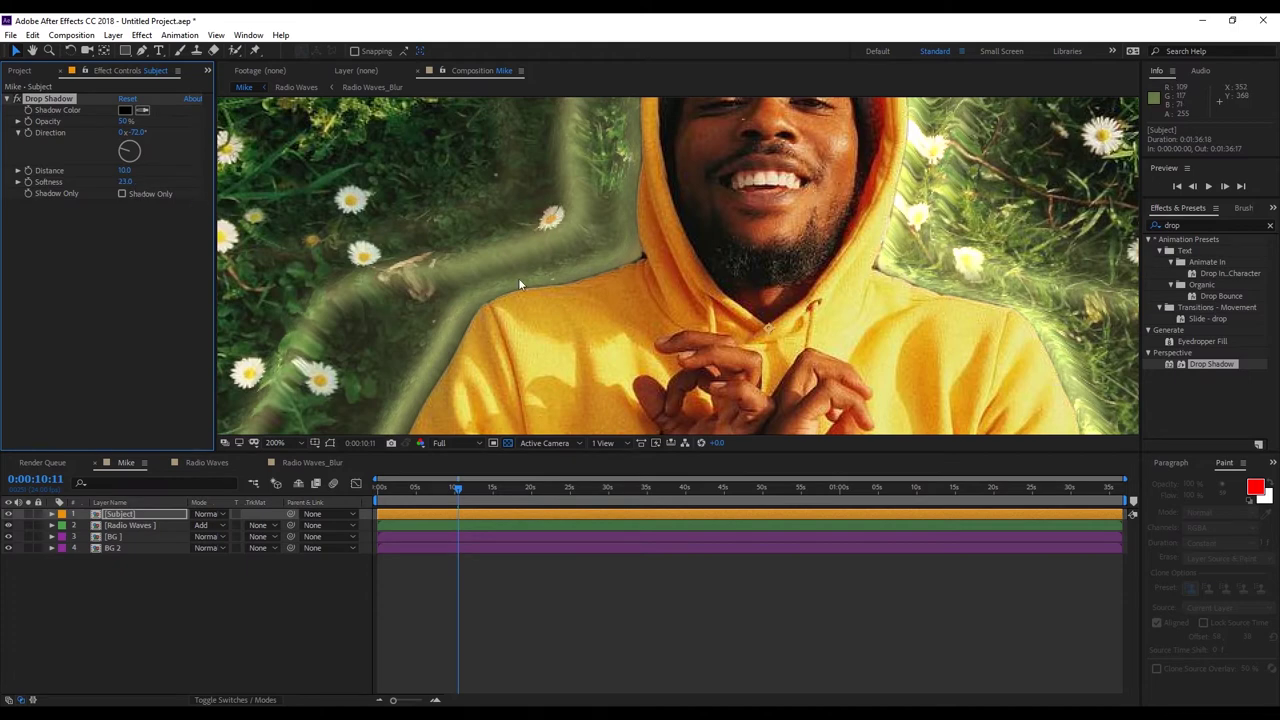
{"action": "scroll", "coordinate": [519, 278], "scroll_direction": "down", "scroll_amount": 3}
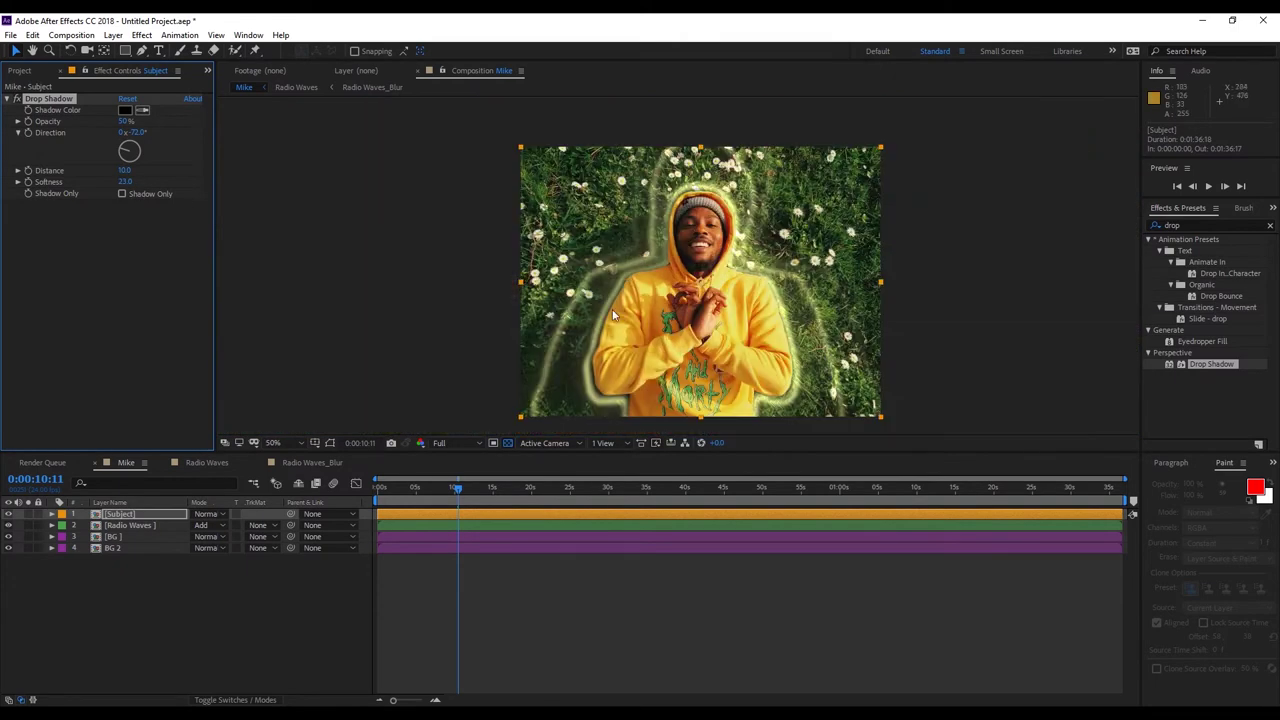
{"action": "left_click", "coordinate": [466, 491]}
{"action": "left_click_drag", "start_coordinate": [466, 497], "coordinate": [422, 503]}
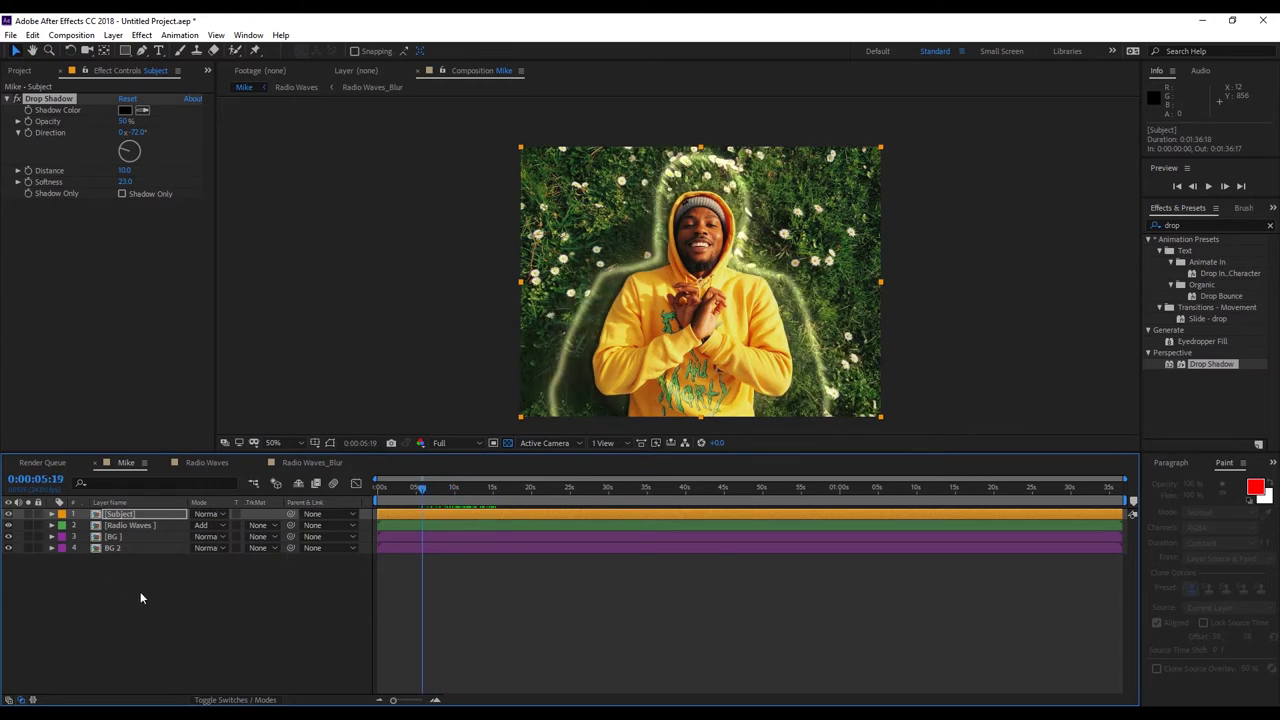
Add butterfly_PNG1037.png to the Mike comp and fit it to the frame.
{"action": "left_click", "coordinate": [140, 598]}
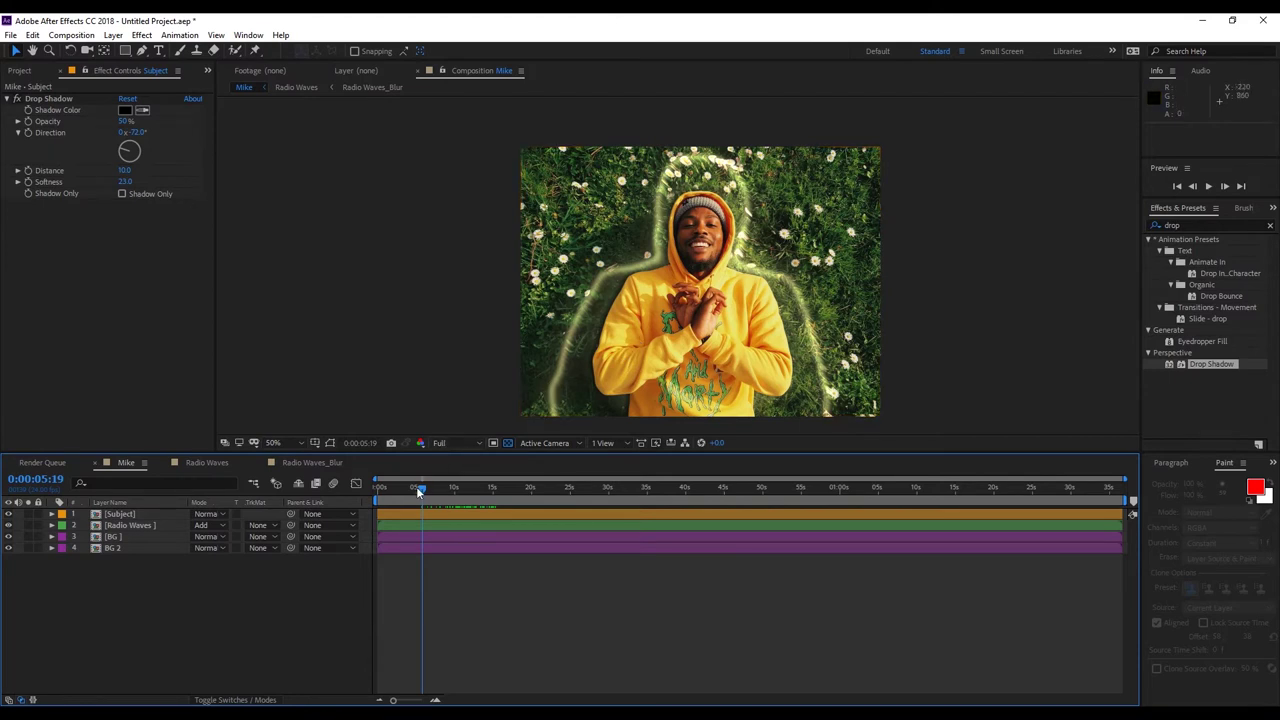
{"action": "left_click", "coordinate": [21, 71]}
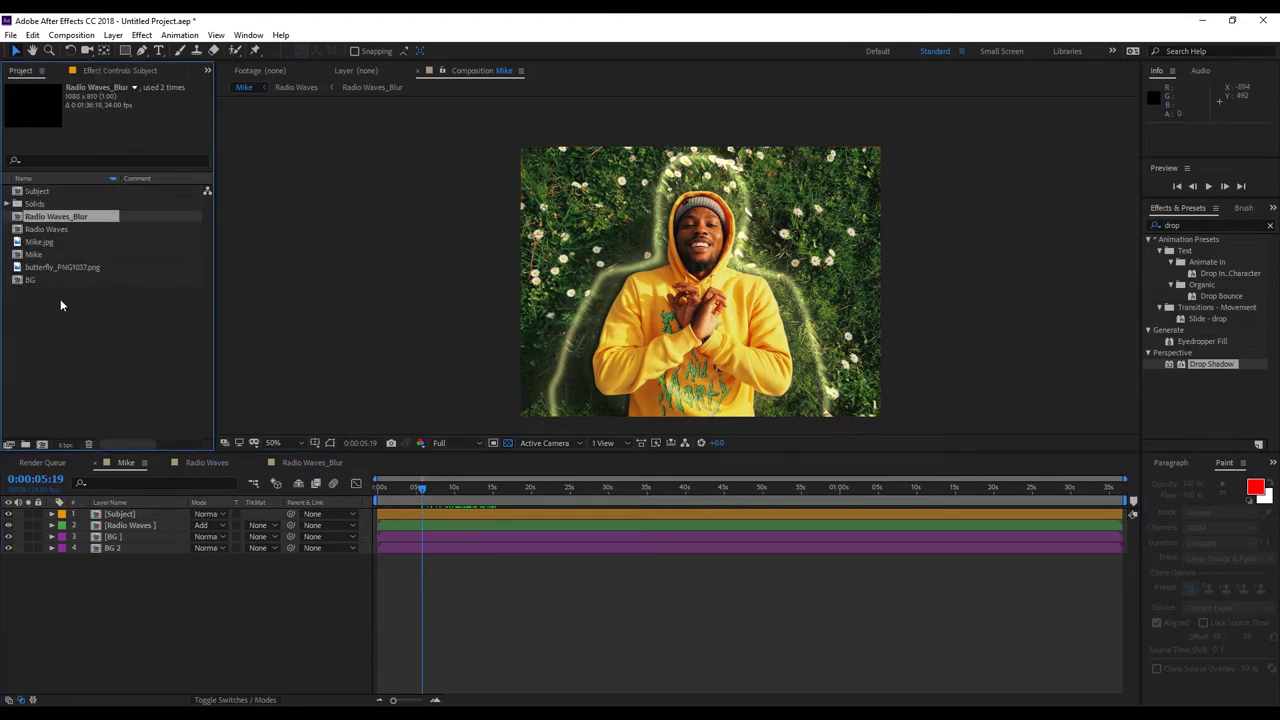
{"action": "left_click", "coordinate": [45, 268]}
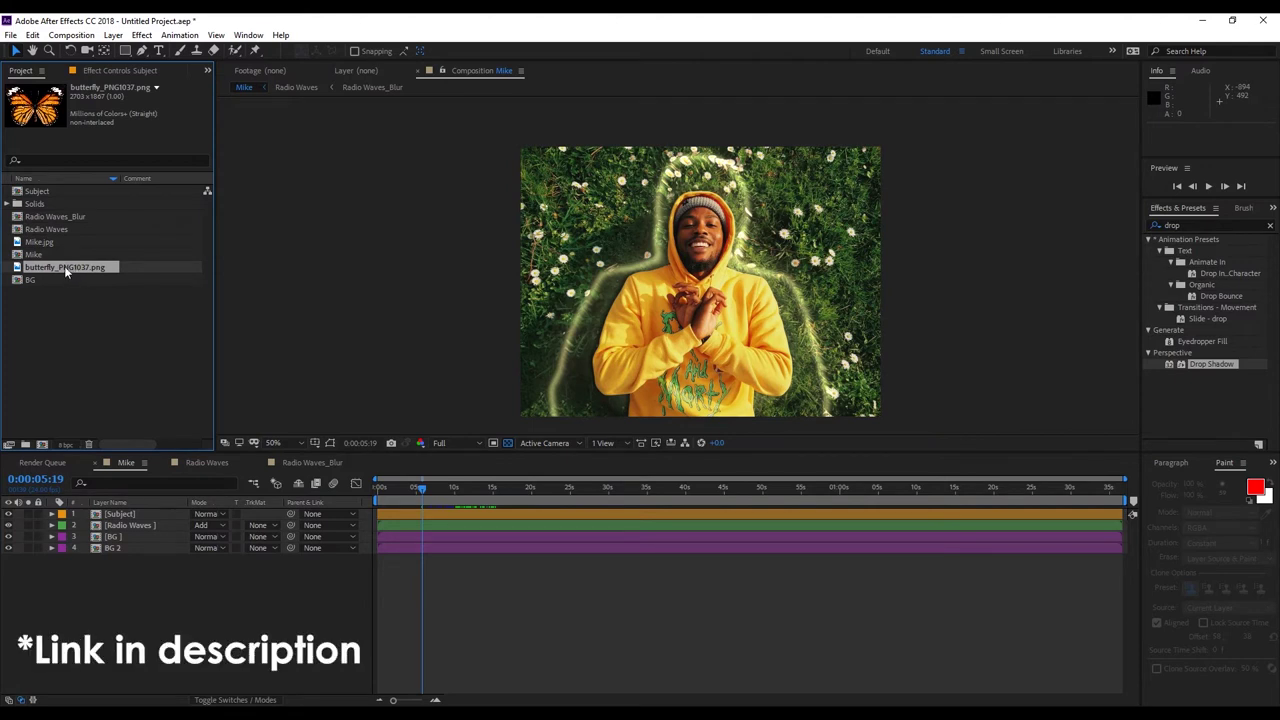
{"action": "left_click_drag", "start_coordinate": [65, 268], "coordinate": [703, 283]}
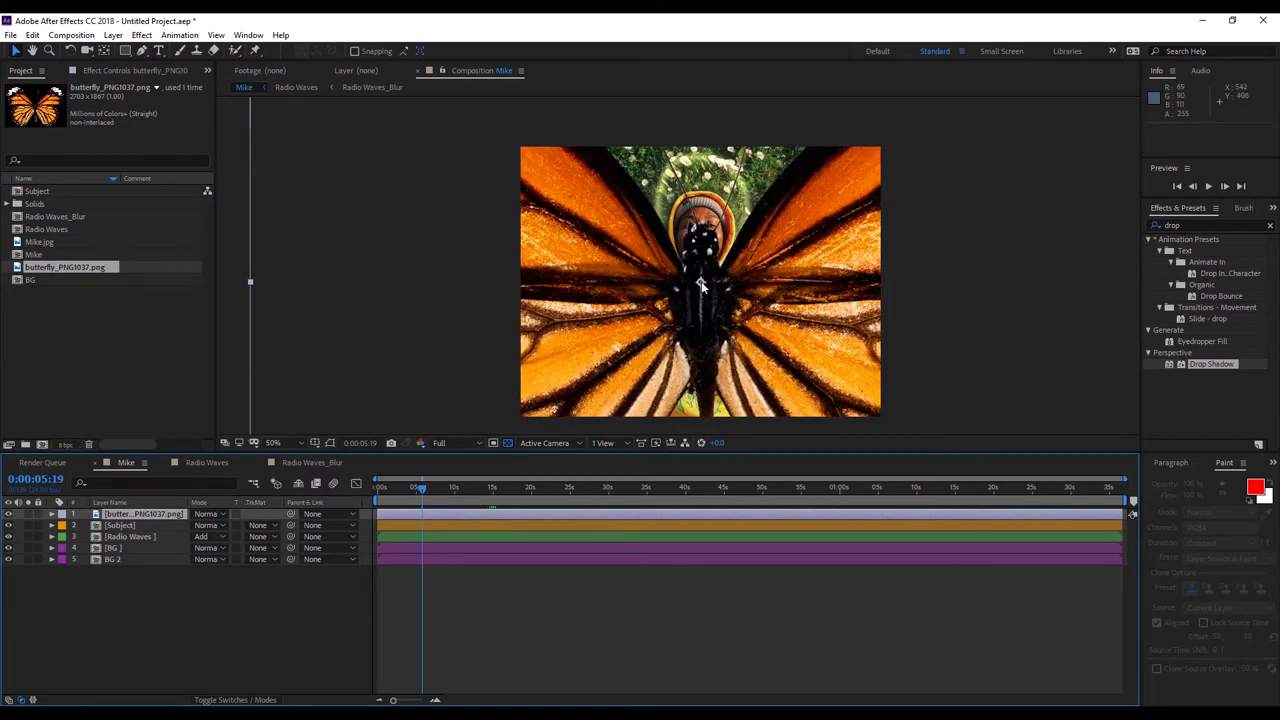
{"action": "key", "text": "ctrl+alt+f"}
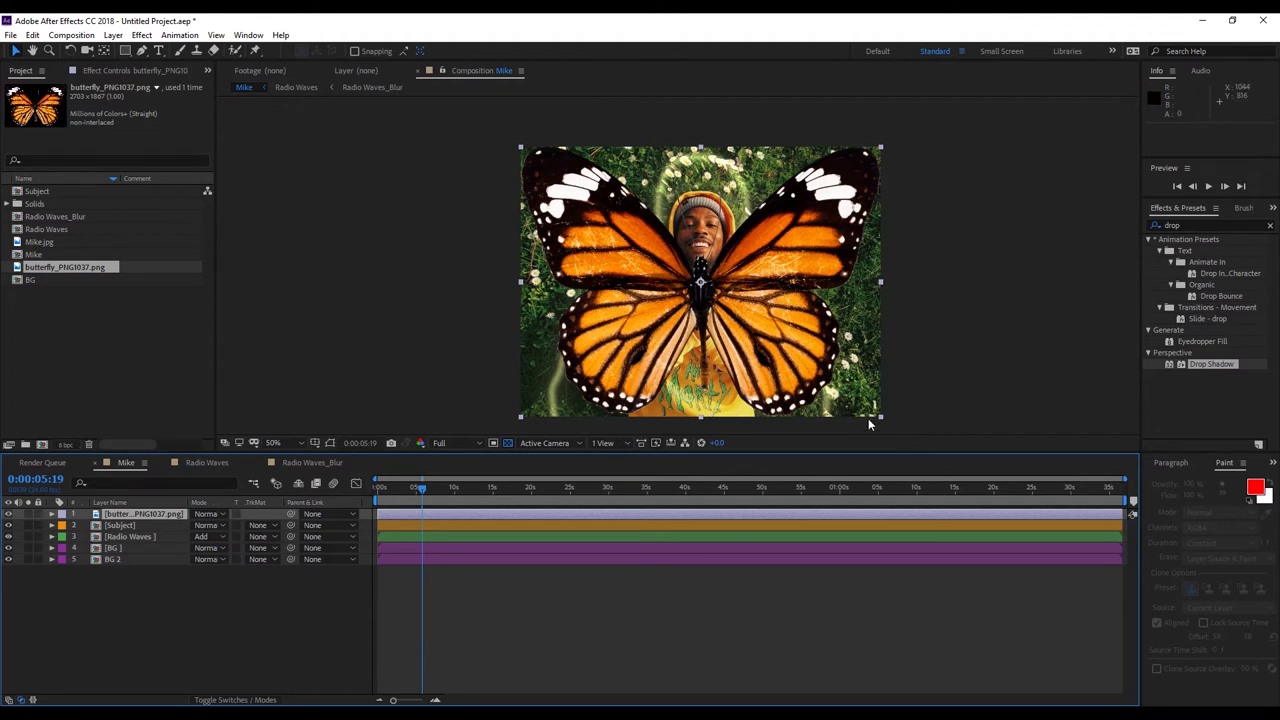
Shrink the butterfly over the man's hands and rename the layer 'Butterfly'.
{"action": "left_click_drag", "start_coordinate": [879, 416], "coordinate": [755, 364]}
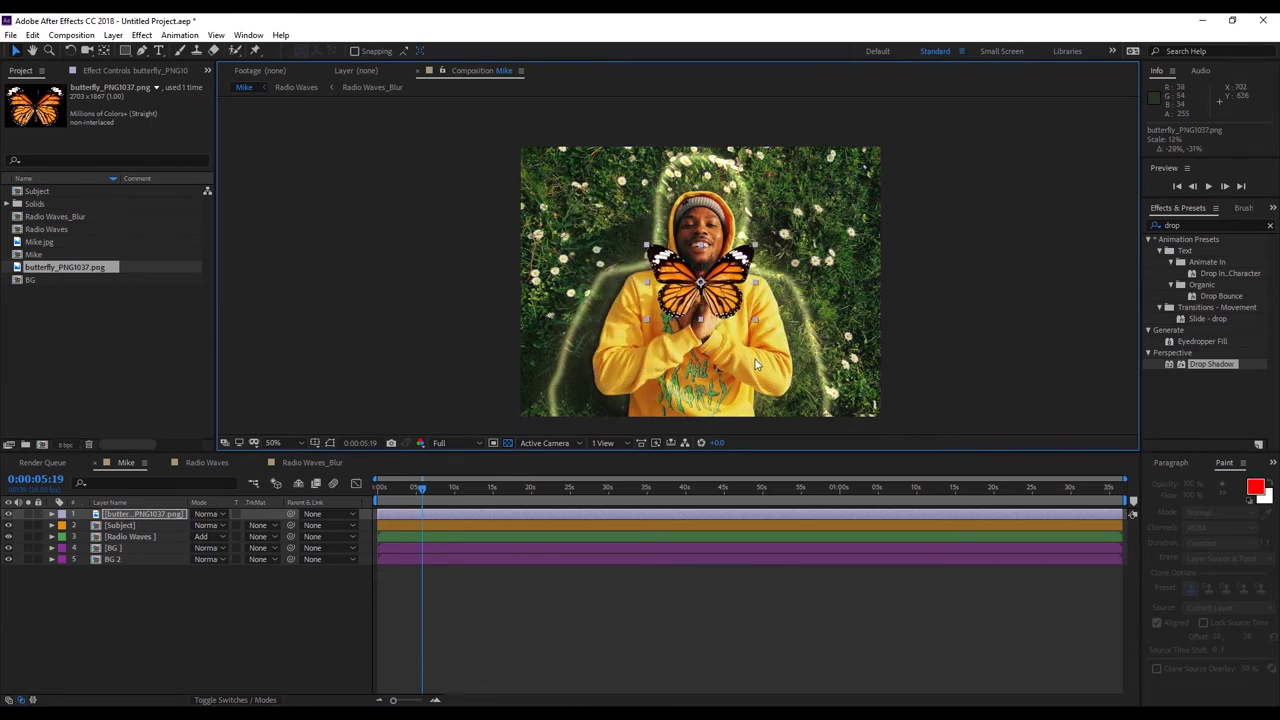
{"action": "key", "text": "period"}
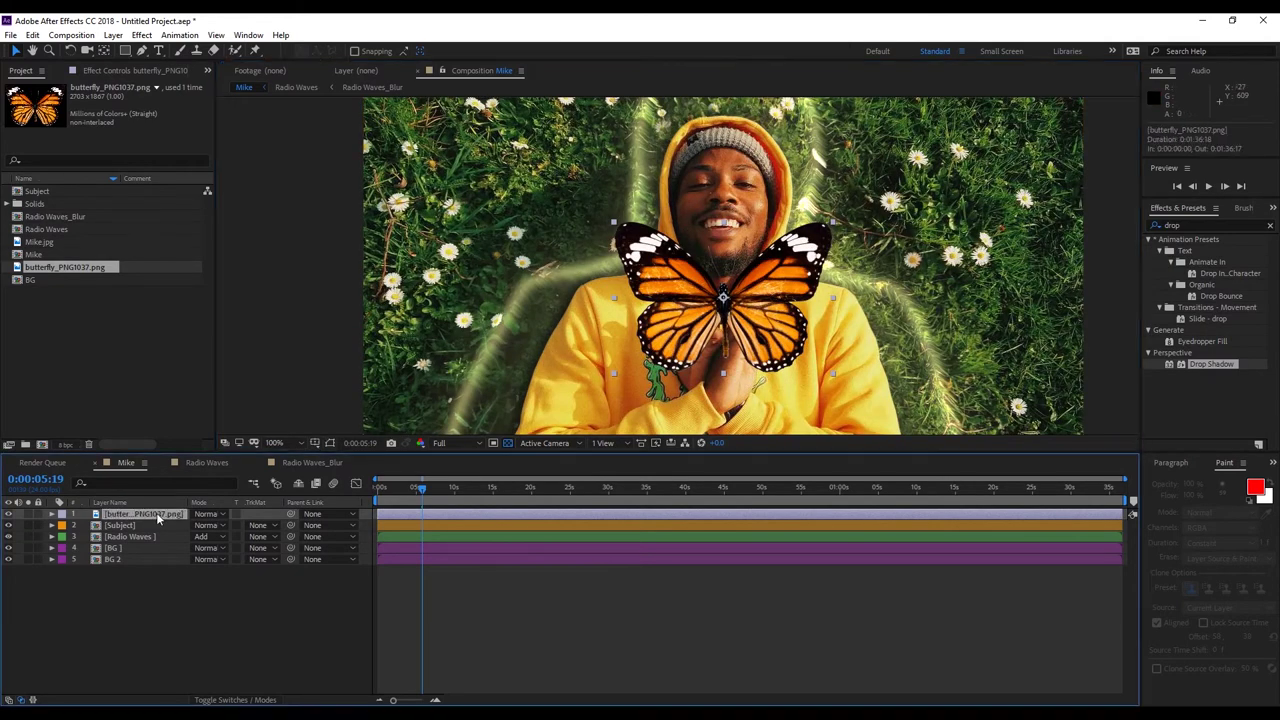
{"action": "key", "text": "Return"}
{"action": "type", "text": "Butterfly"}
{"action": "key", "text": "Return"}
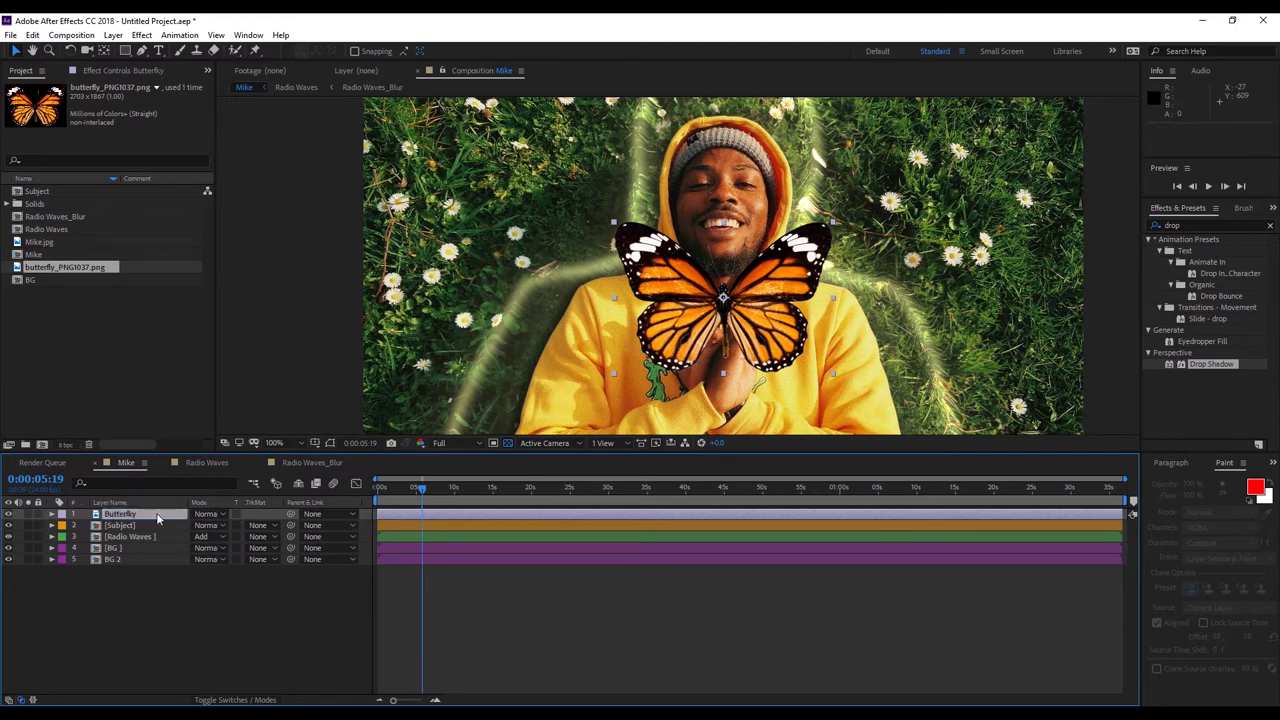
{"action": "key", "text": "Return"}
{"action": "key", "text": "Return"}
Precompose the butterfly into a comp named 'Butterfly' with a Pink label.
{"action": "left_click", "coordinate": [113, 35]}
{"action": "left_click", "coordinate": [148, 494]}
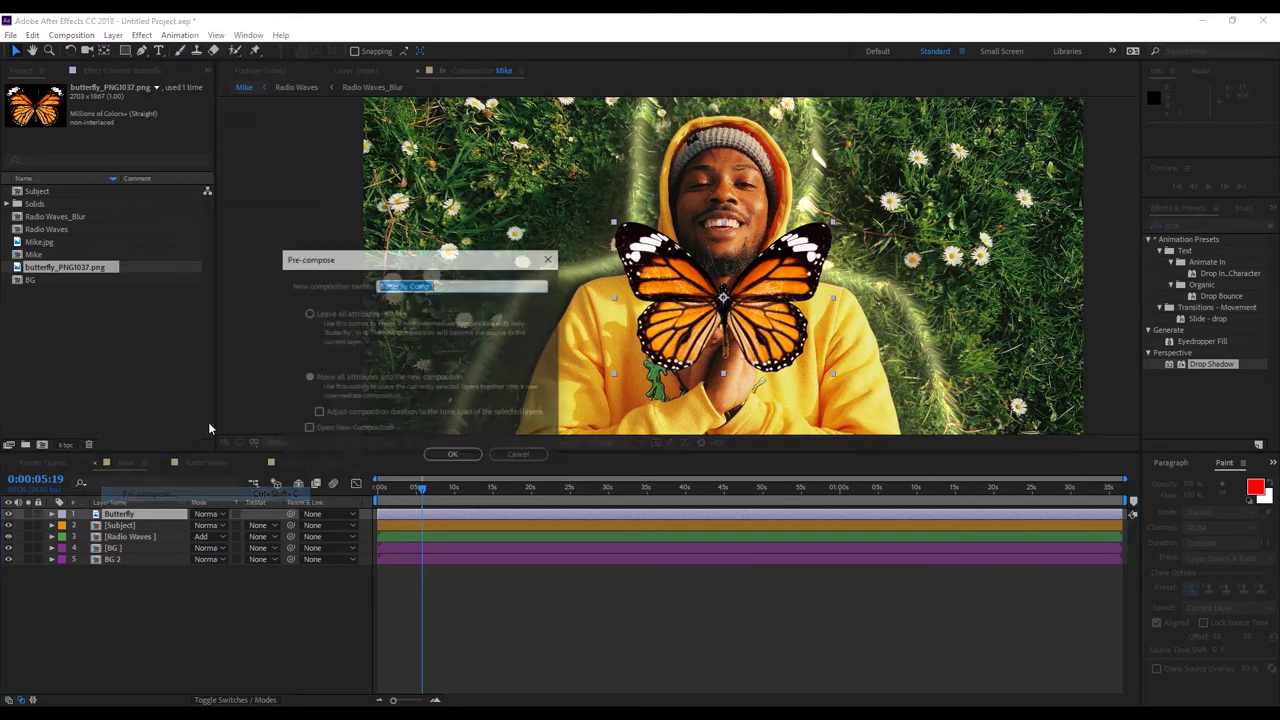
{"action": "left_click_drag", "start_coordinate": [458, 285], "coordinate": [411, 294]}
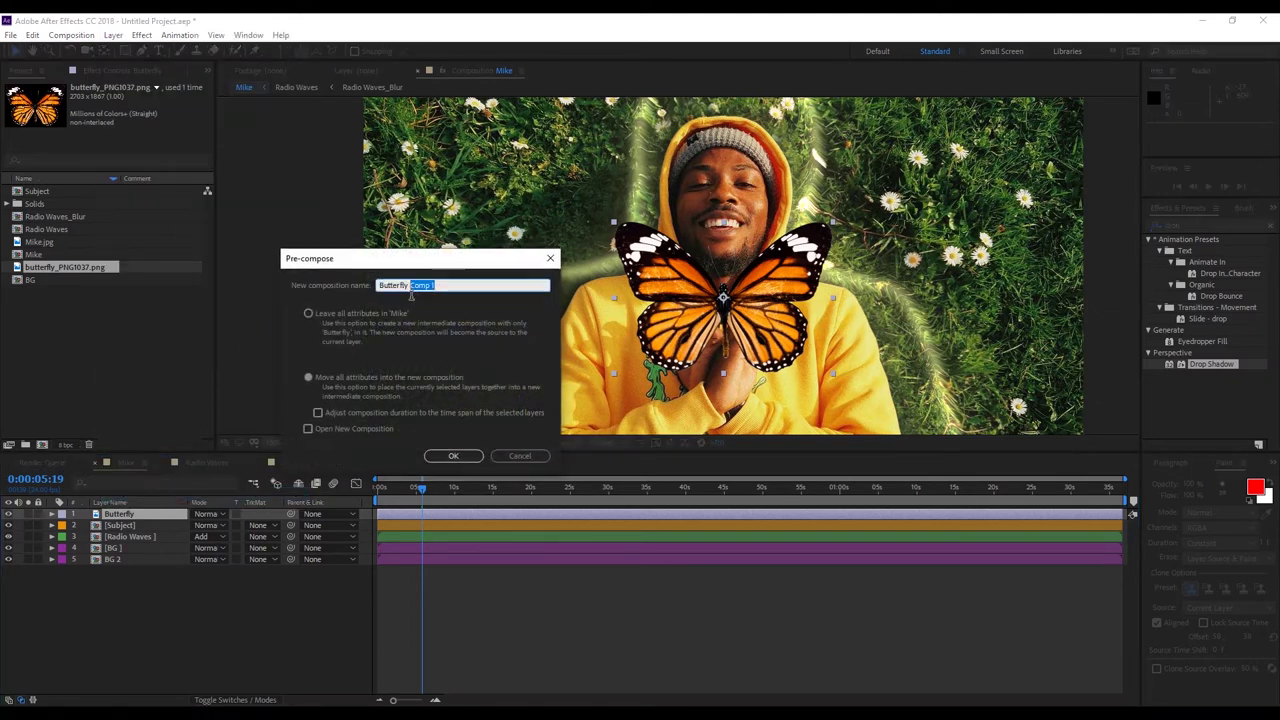
{"action": "key", "text": "BackSpace"}
{"action": "left_click", "coordinate": [474, 459]}
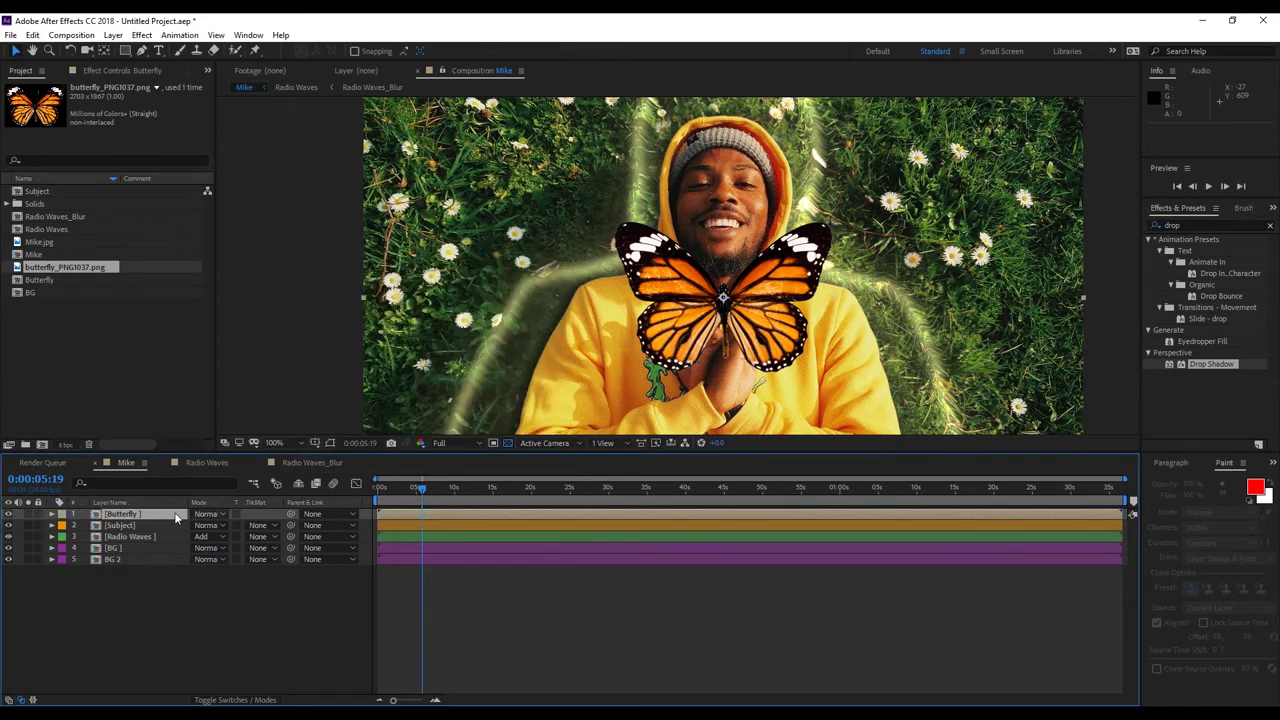
{"action": "left_click", "coordinate": [62, 514]}
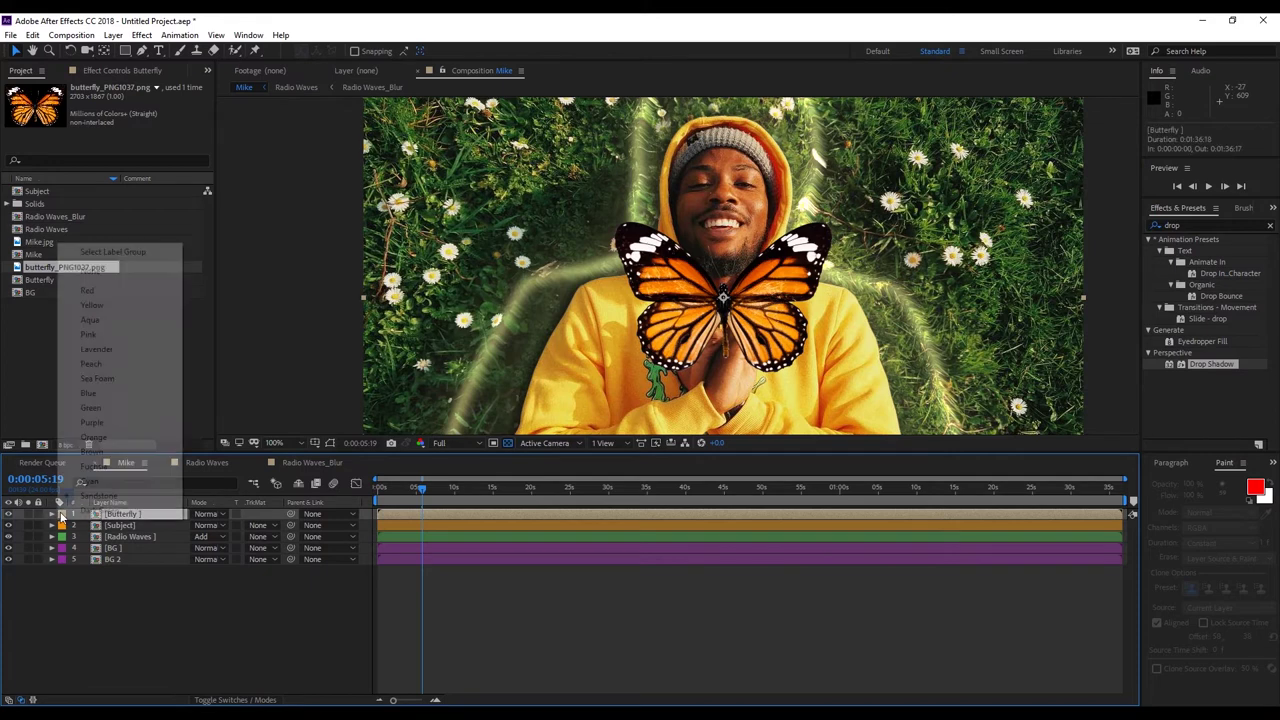
{"action": "left_click", "coordinate": [92, 334]}
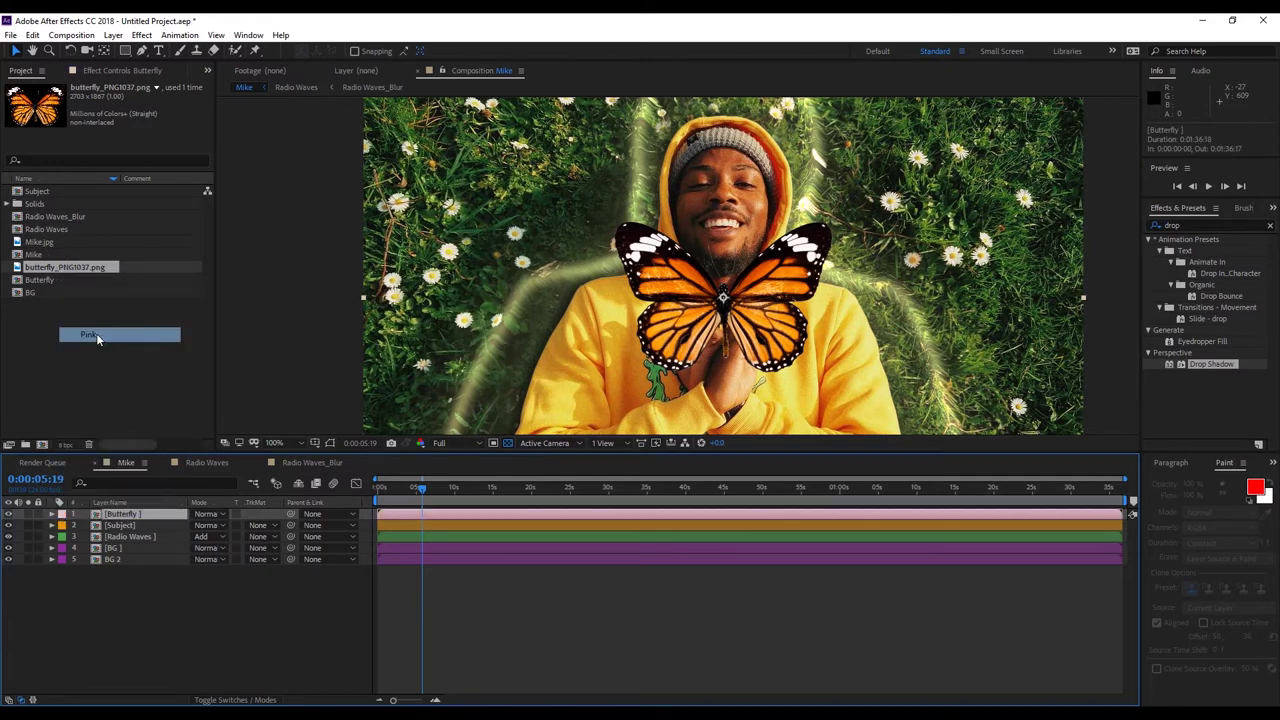
Inside the Butterfly precomp, scale the butterfly up to about 261%.
{"action": "double_click", "coordinate": [118, 514]}
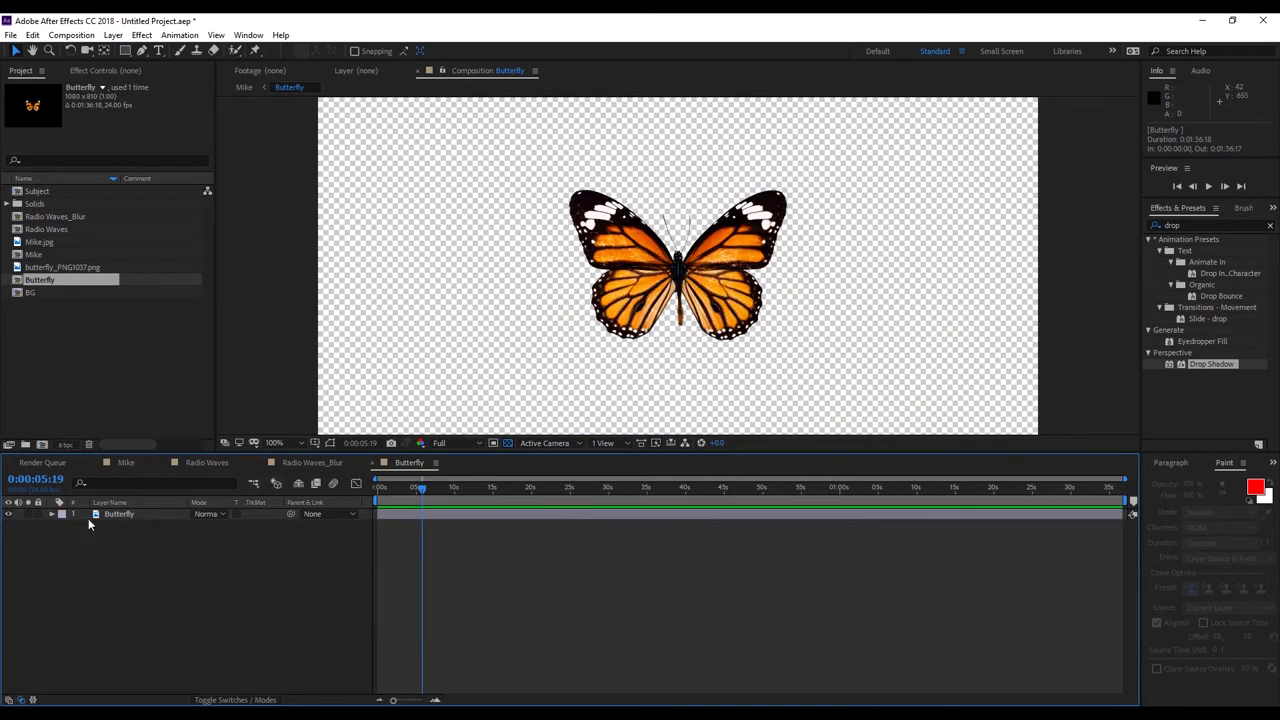
{"action": "left_click", "coordinate": [117, 516]}
{"action": "key", "text": "s"}
{"action": "left_click_drag", "start_coordinate": [217, 527], "coordinate": [232, 526]}
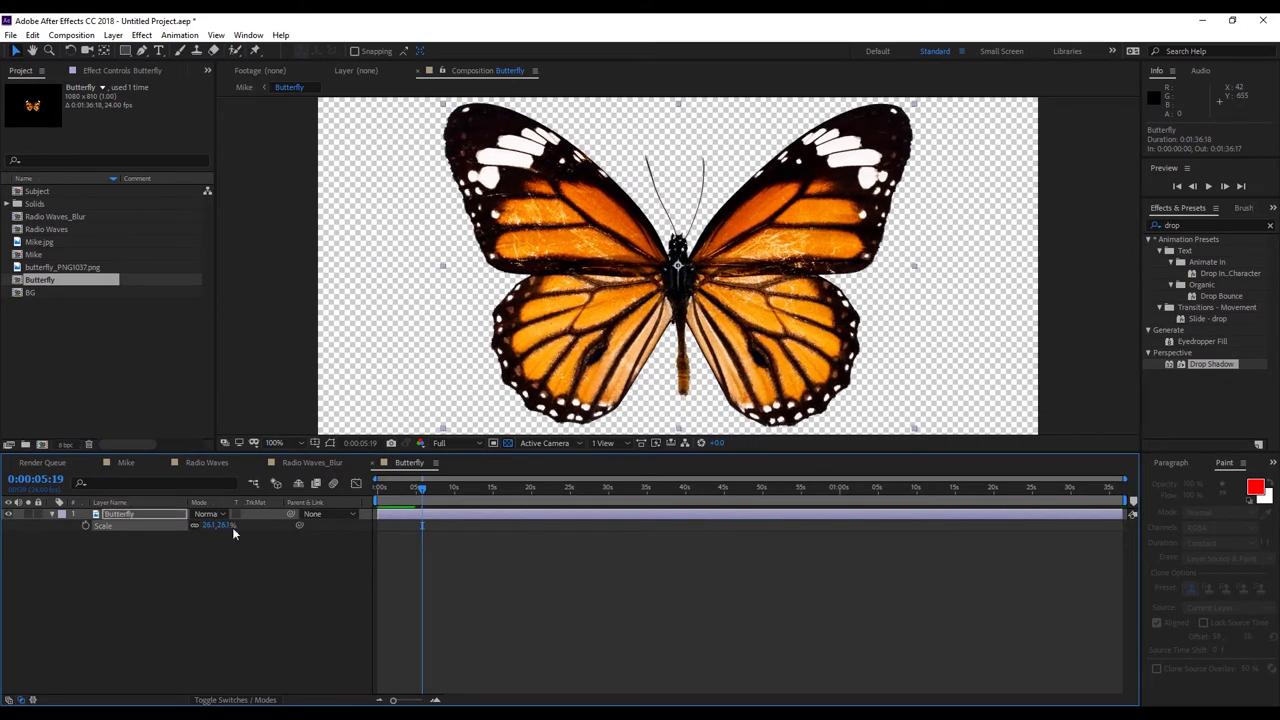
{"action": "key", "text": "period"}
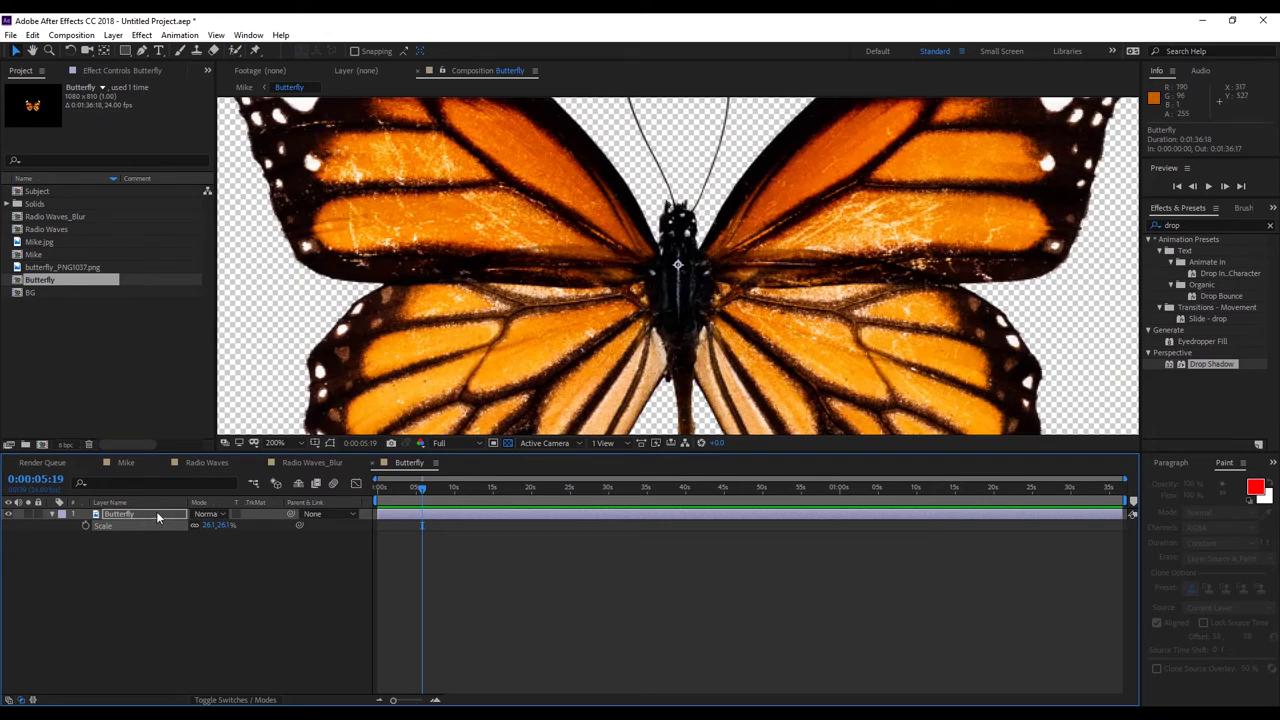
Rename the Butterfly layer to Torso.
{"action": "left_click", "coordinate": [93, 527]}
{"action": "left_click", "coordinate": [52, 514]}
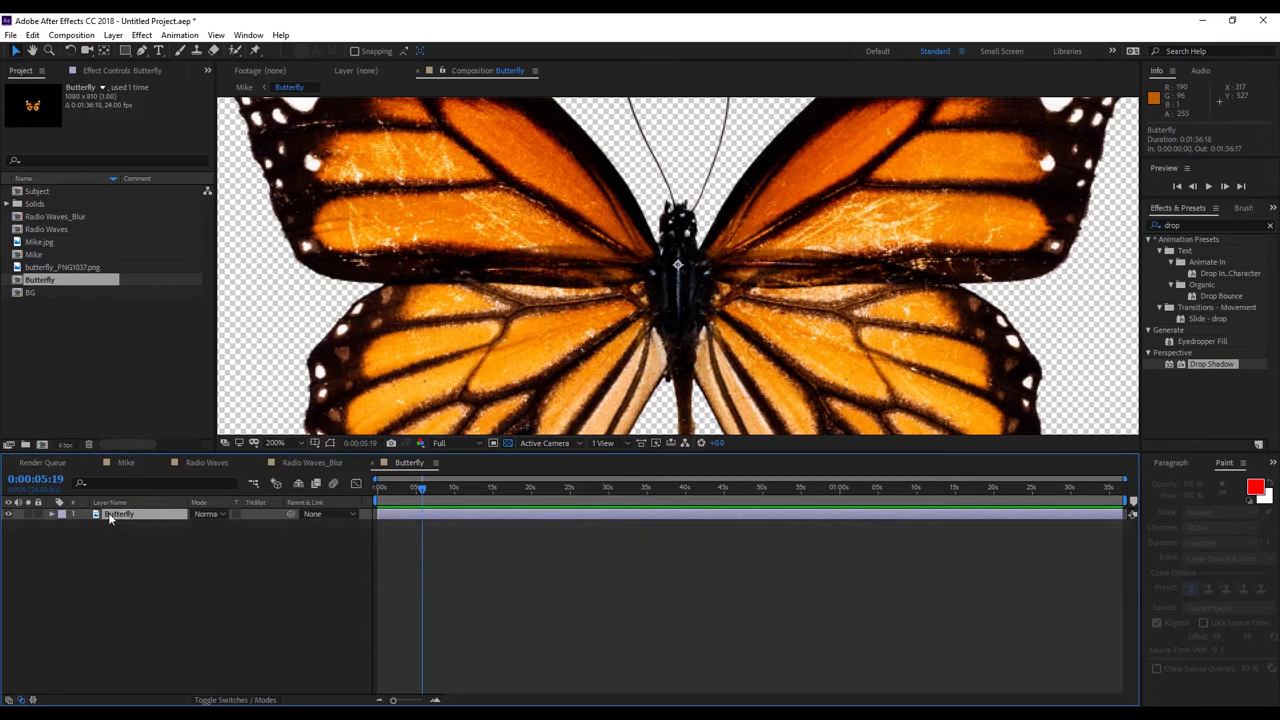
{"action": "key", "text": "Return"}
{"action": "key", "text": "BackSpace"}
{"action": "key", "text": "Return"}
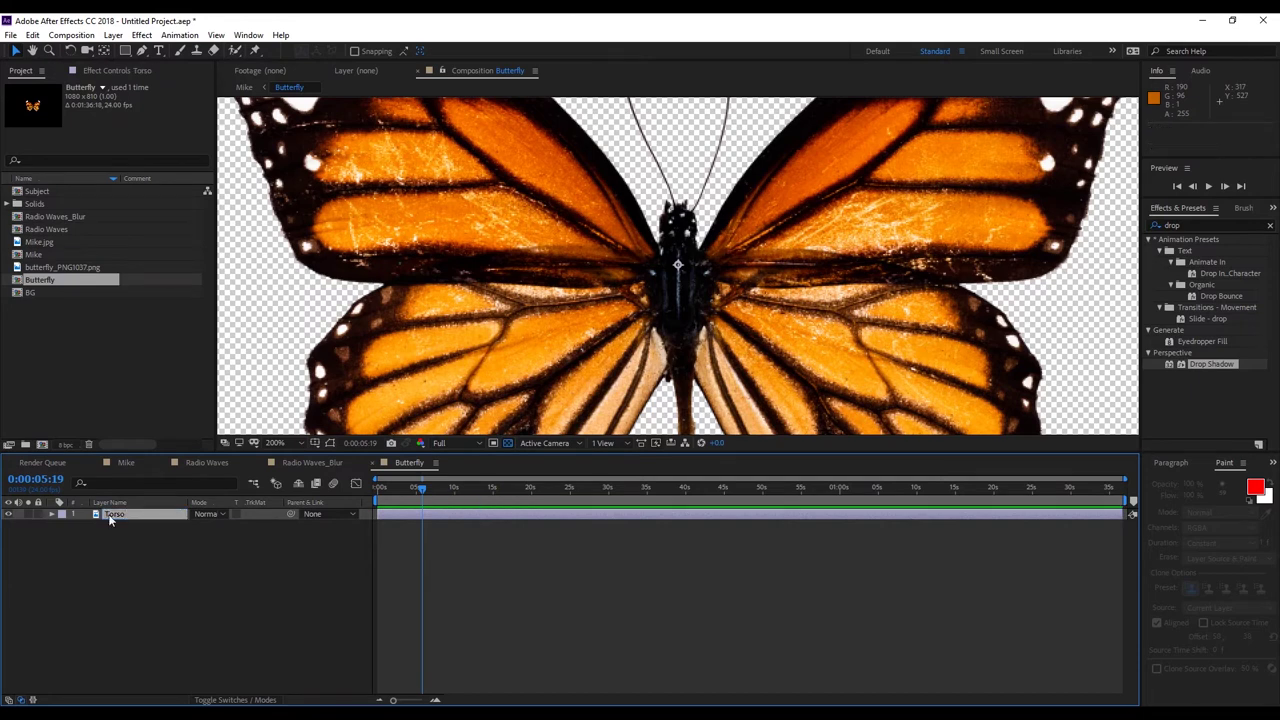
Duplicate Torso and name the copy 'Left wing'.
{"action": "left_click", "coordinate": [138, 515]}
{"action": "key", "text": "ctrl+d"}
{"action": "key", "text": "Return"}
{"action": "type", "text": "L"}
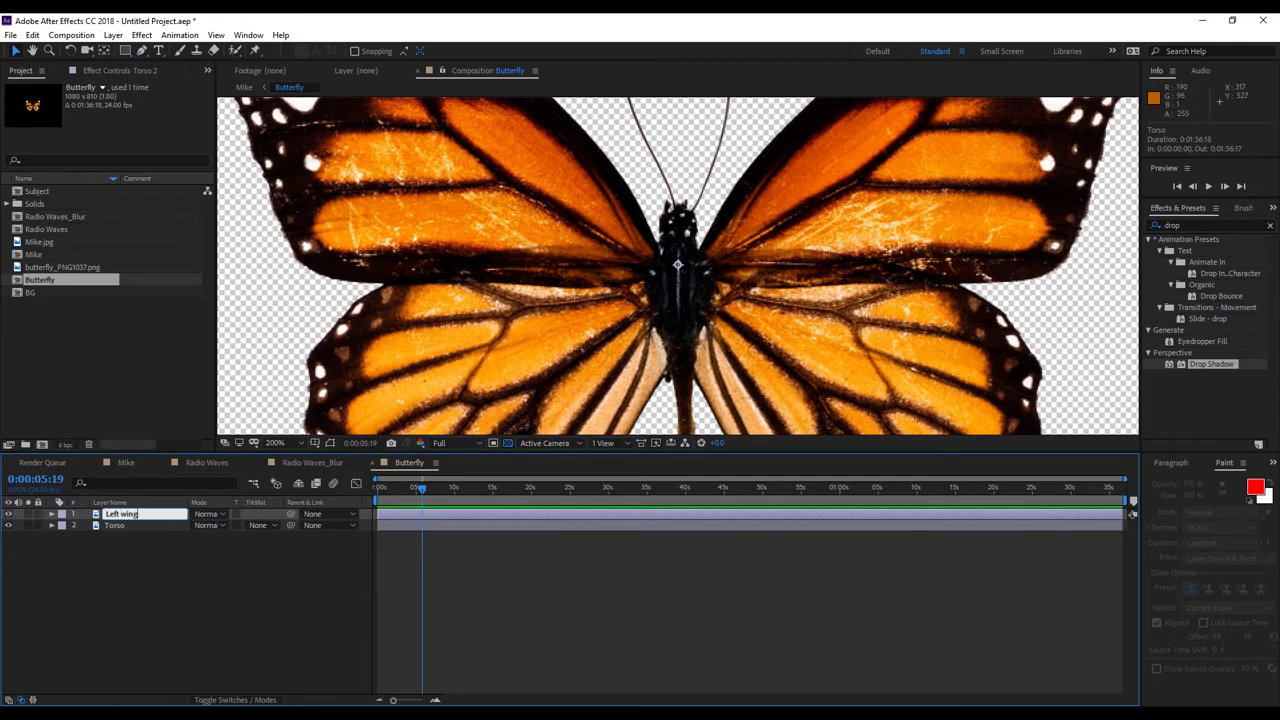
{"action": "type", "text": "eft wing"}
{"action": "key", "text": "Return"}
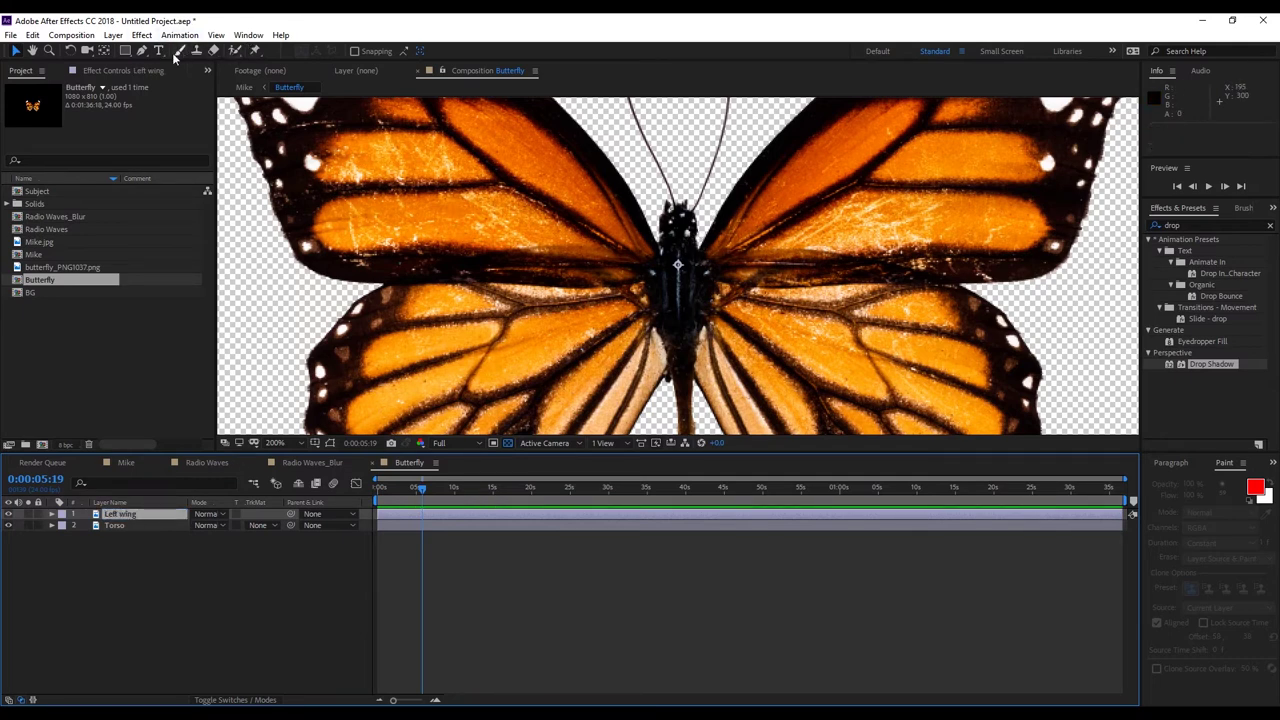
Draw a closed Pen-tool mask tracing the butterfly's left wing on the Left wing layer.
{"action": "left_click", "coordinate": [142, 50]}
{"action": "key", "text": "period"}
{"action": "key", "text": "period"}
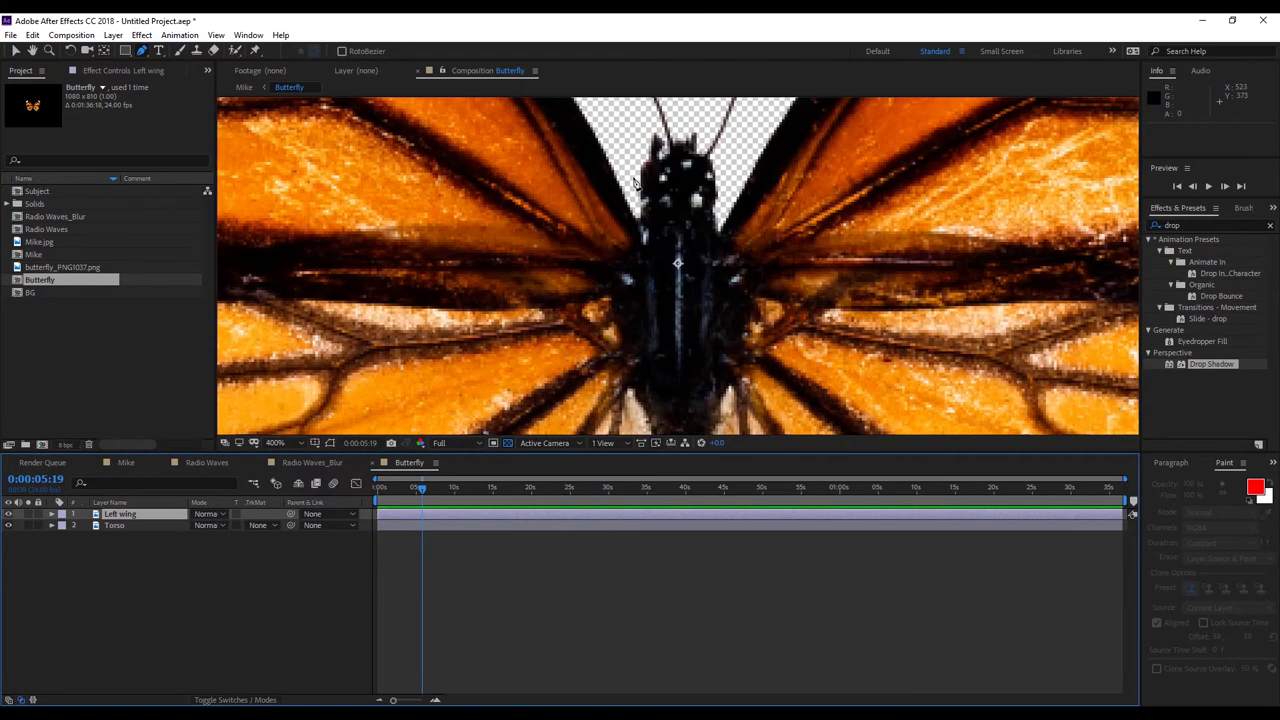
{"action": "left_click", "coordinate": [629, 158]}
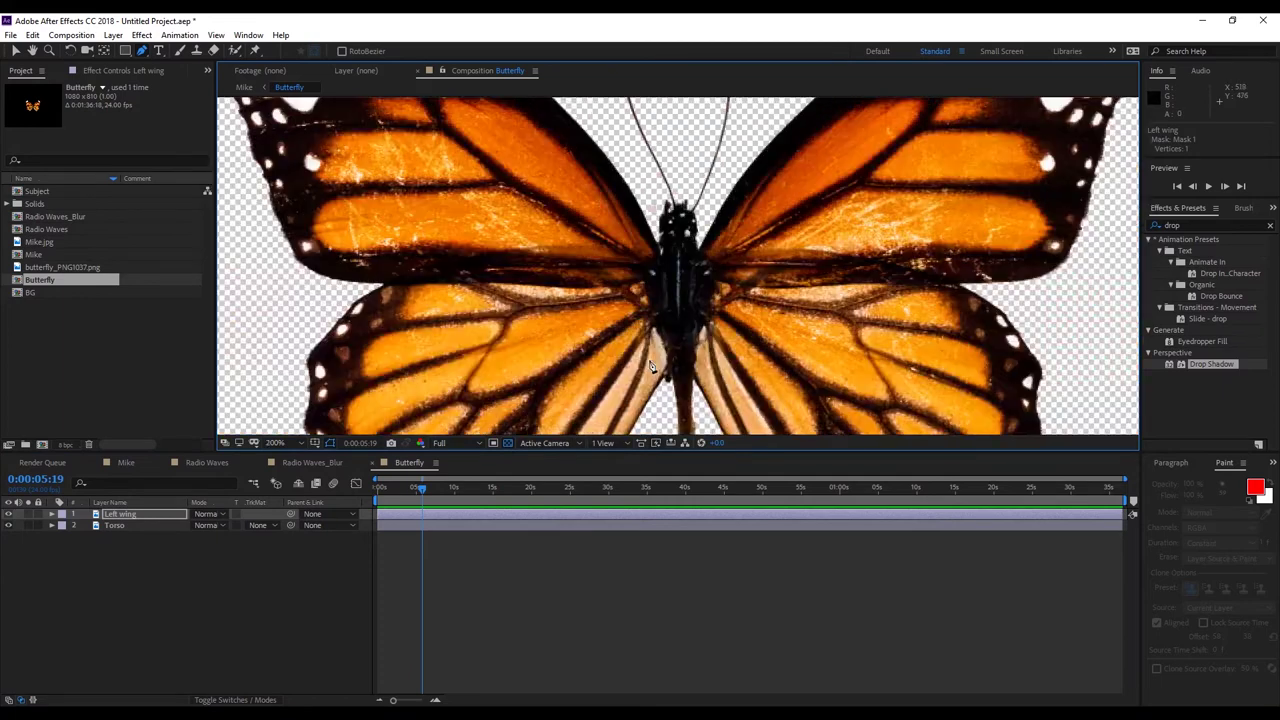
{"action": "key", "text": "comma"}
{"action": "left_click_drag", "start_coordinate": [669, 390], "coordinate": [643, 423]}
{"action": "scroll", "coordinate": [643, 423], "scroll_direction": "down", "scroll_amount": 4}
{"action": "scroll", "coordinate": [643, 366], "scroll_direction": "up", "scroll_amount": 2}
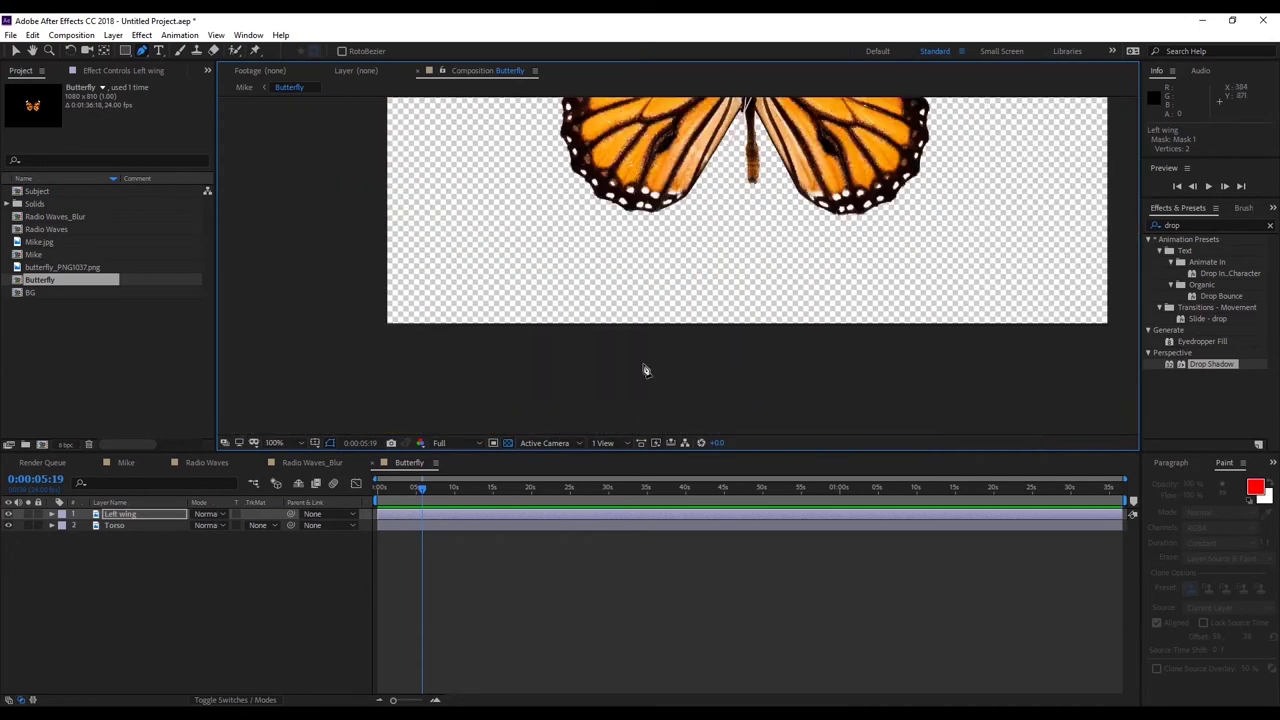
{"action": "scroll", "coordinate": [727, 230], "scroll_direction": "down", "scroll_amount": 2}
{"action": "scroll", "coordinate": [700, 290], "scroll_direction": "up", "scroll_amount": 2}
{"action": "left_click", "coordinate": [677, 343]}
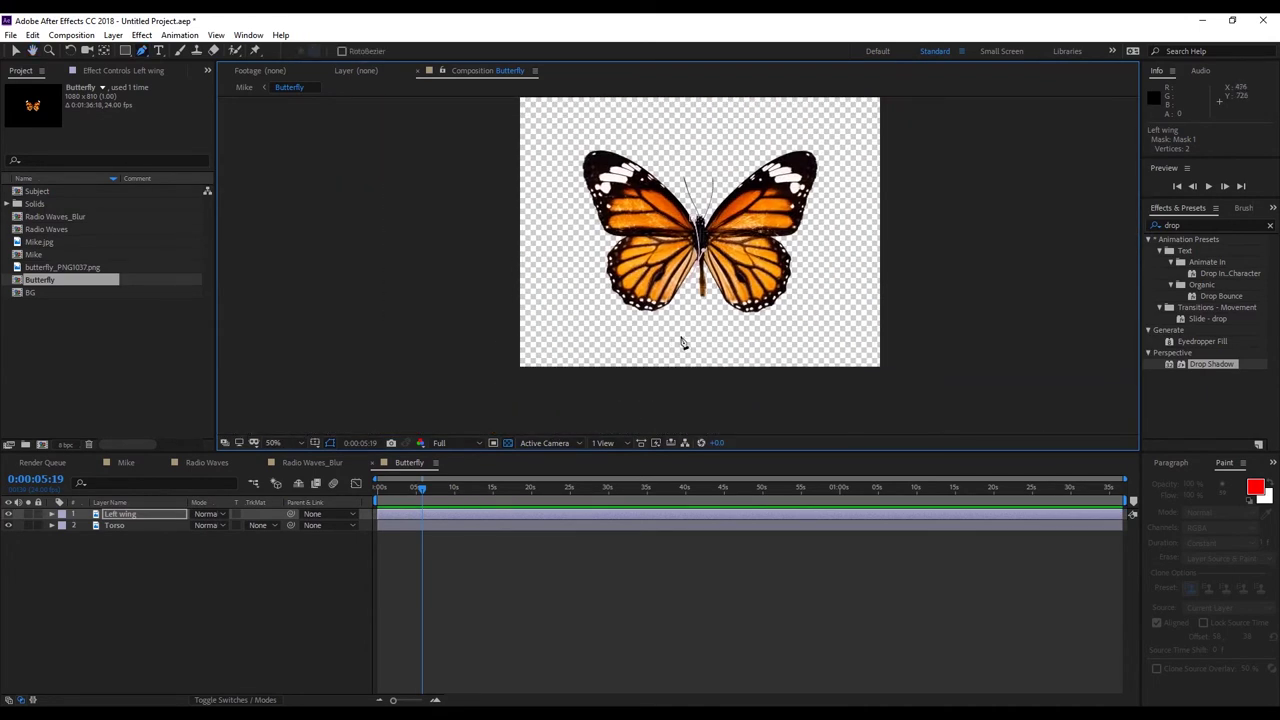
{"action": "left_click", "coordinate": [603, 328]}
{"action": "left_click", "coordinate": [581, 233]}
{"action": "scroll", "coordinate": [673, 170], "scroll_direction": "up", "scroll_amount": 2}
{"action": "left_click", "coordinate": [697, 293]}
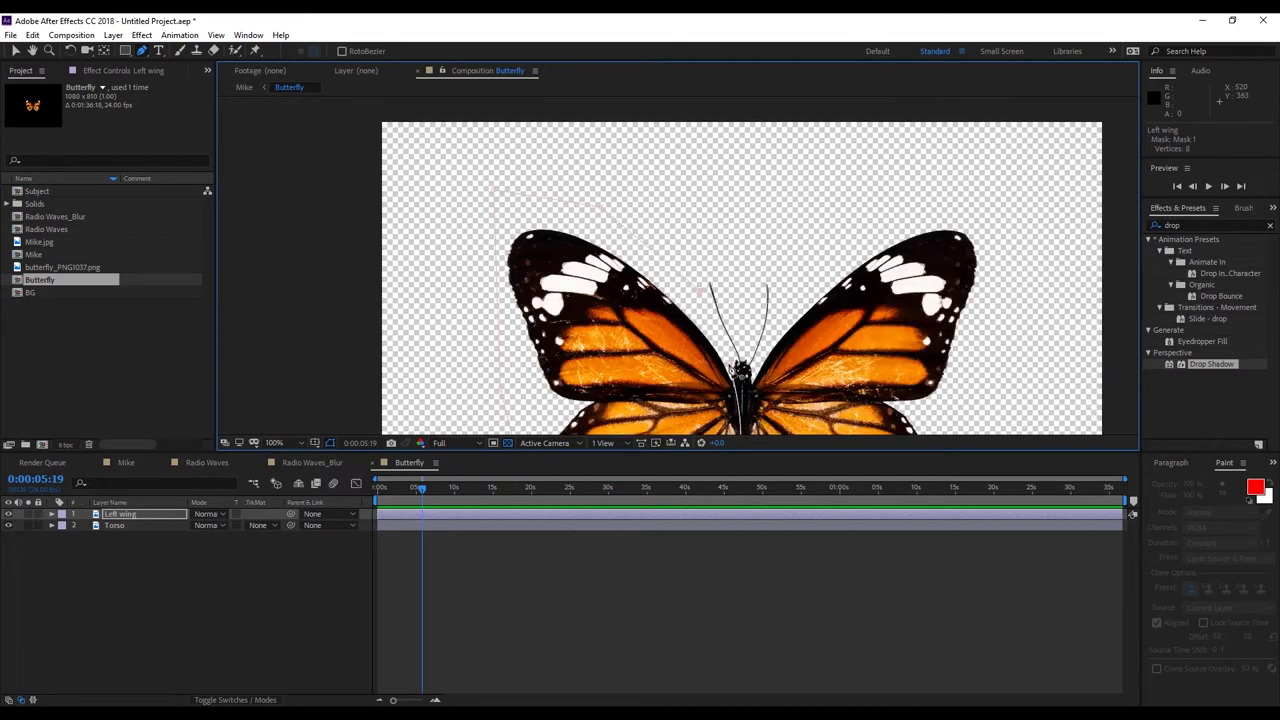
Hide Torso and reveal the Left wing layer's Mask 1.
{"action": "left_click", "coordinate": [8, 525]}
{"action": "scroll", "coordinate": [737, 352], "scroll_direction": "down", "scroll_amount": 1}
{"action": "scroll", "coordinate": [737, 352], "scroll_direction": "up", "scroll_amount": 1}
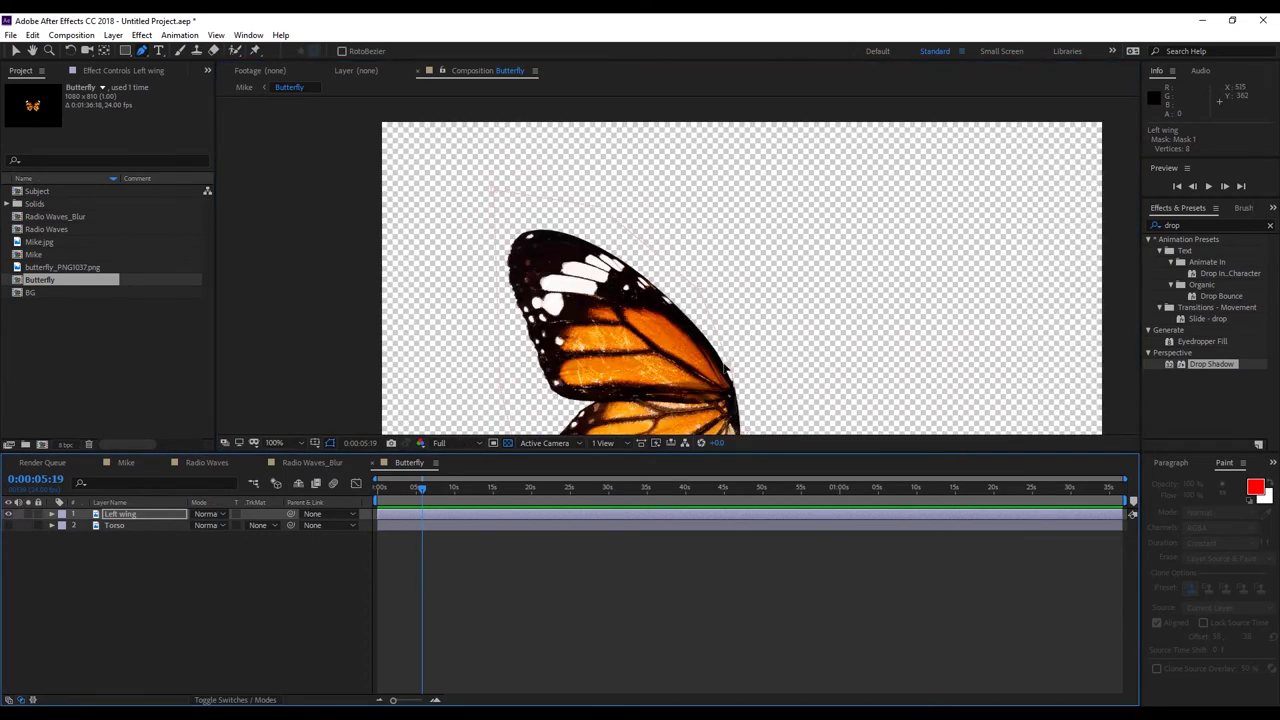
{"action": "left_click_drag", "start_coordinate": [724, 370], "coordinate": [683, 245]}
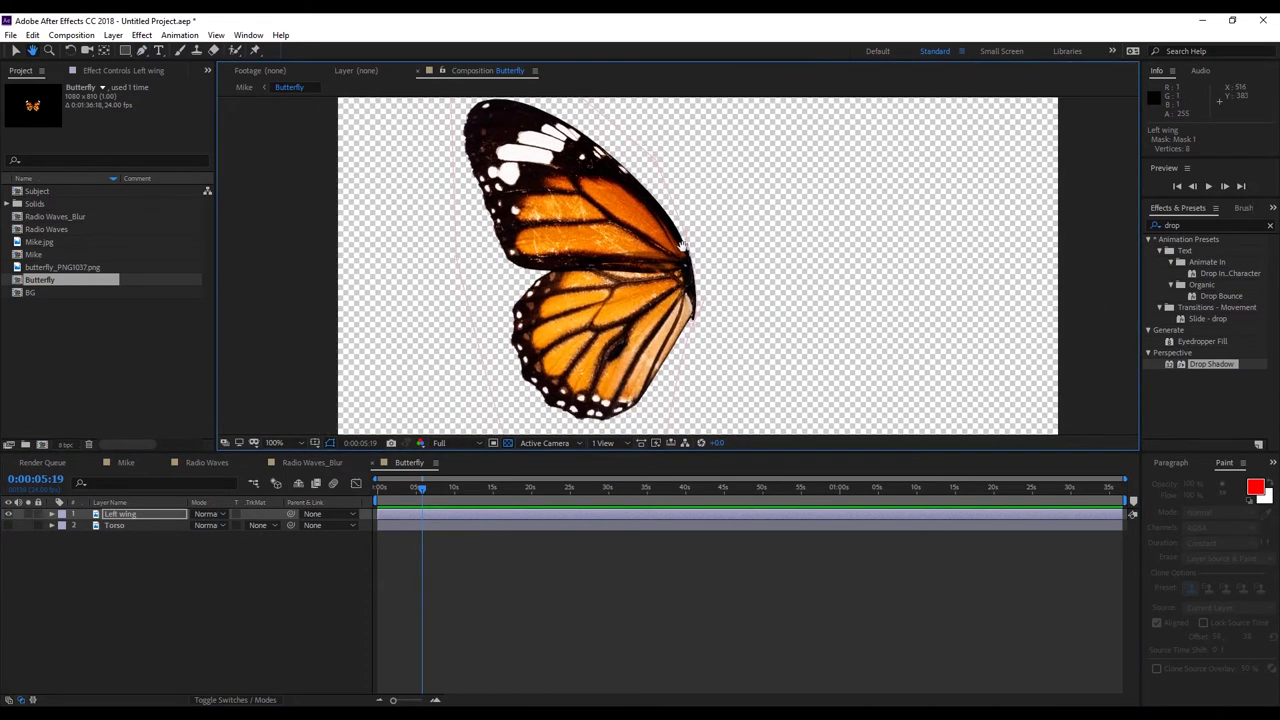
{"action": "key", "text": "v"}
{"action": "left_click", "coordinate": [152, 514]}
{"action": "key", "text": "m"}
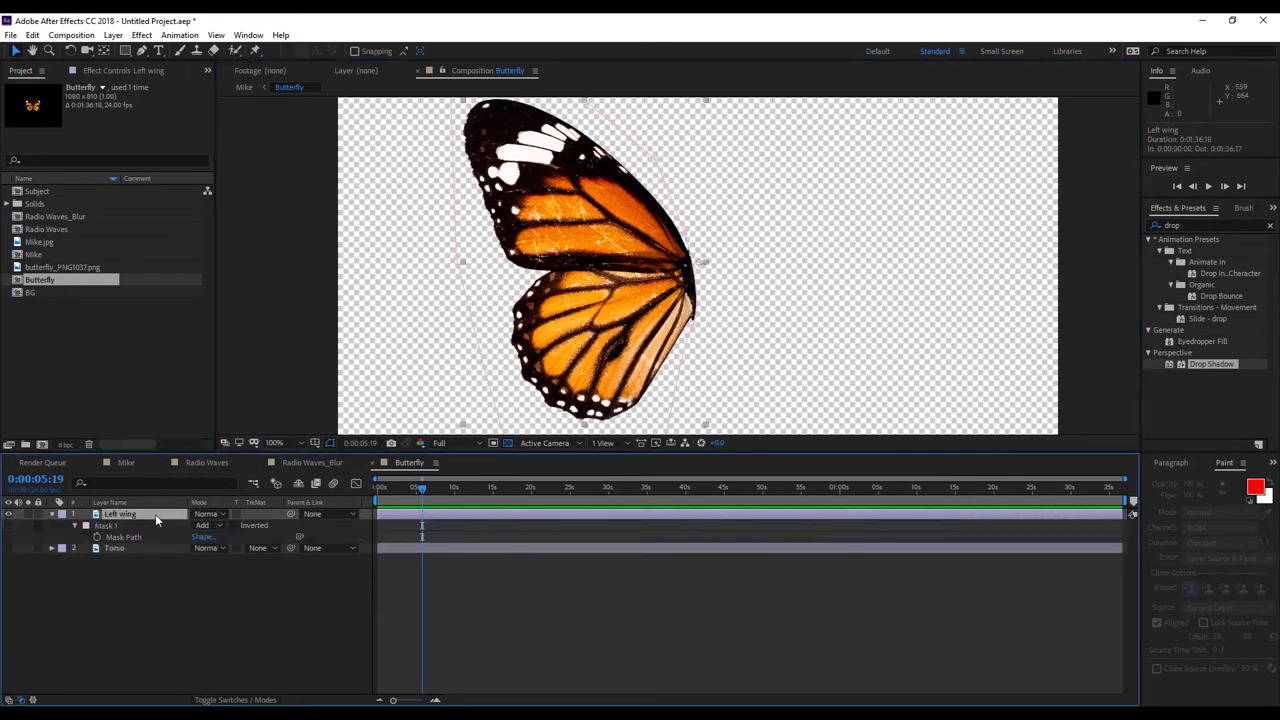
{"action": "left_click", "coordinate": [106, 527]}
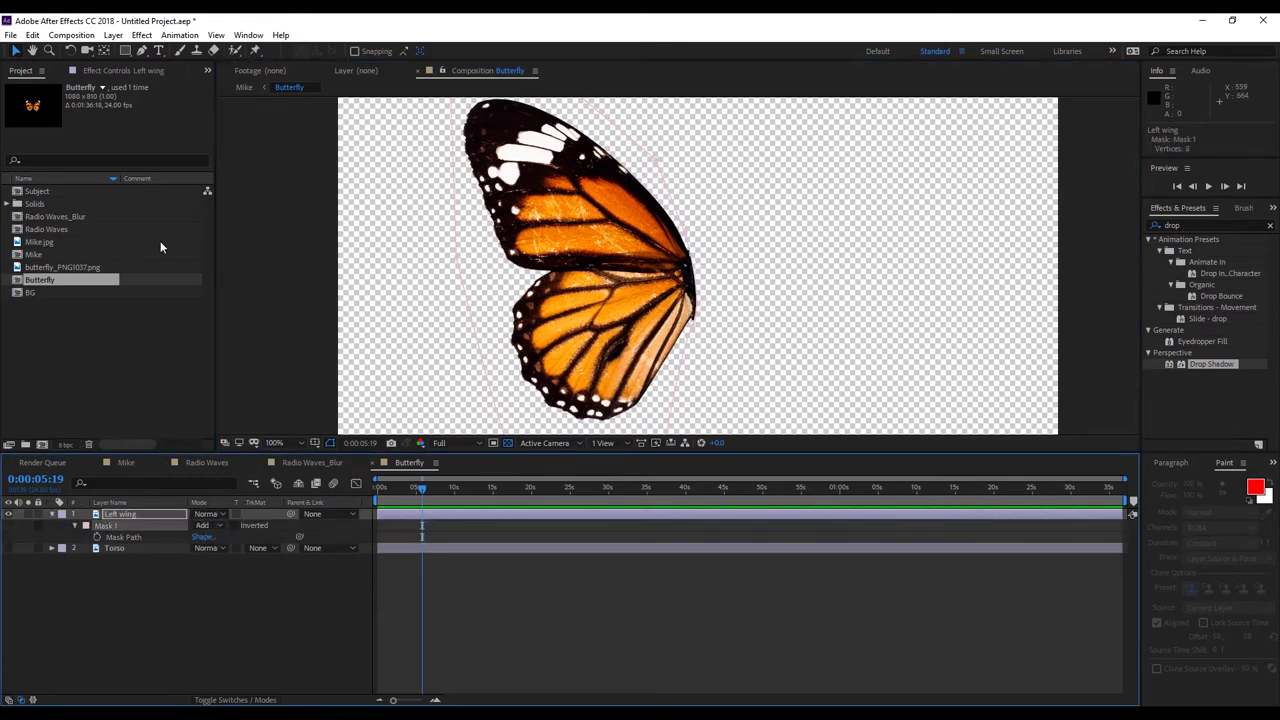
Copy the left wing mask and paste it onto the Torso layer.
{"action": "left_click", "coordinate": [32, 35]}
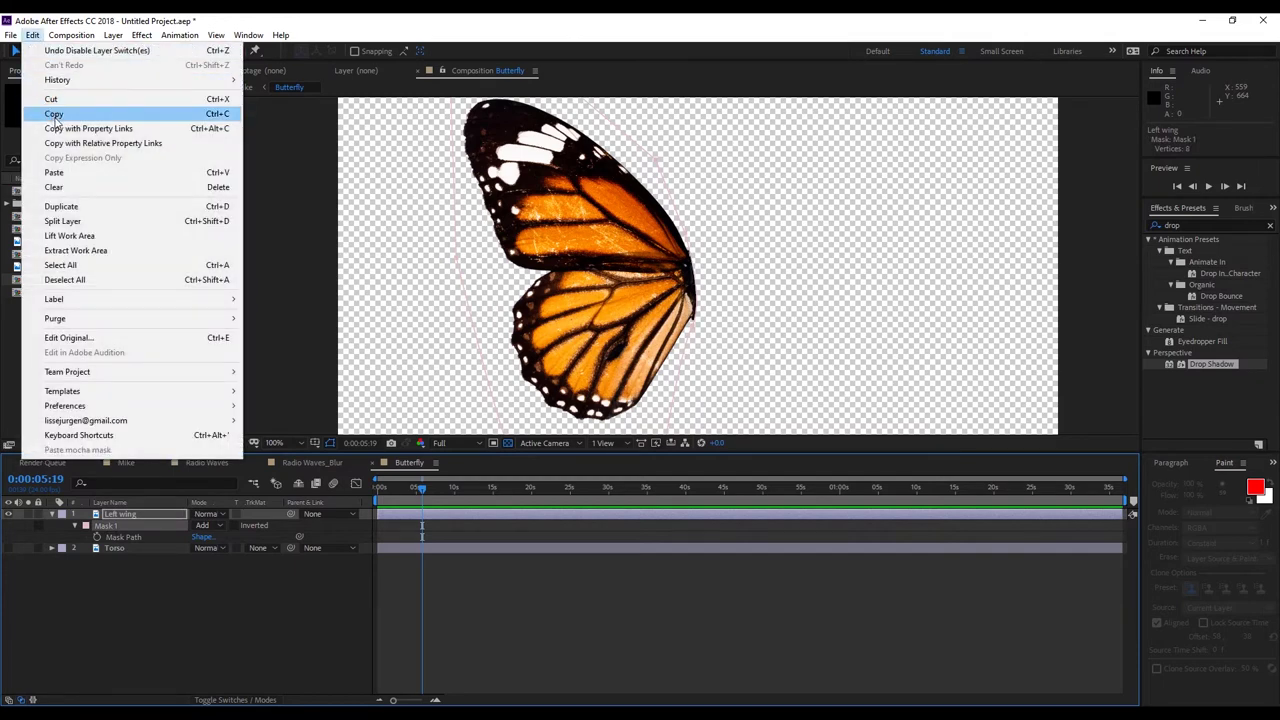
{"action": "left_click", "coordinate": [80, 137]}
{"action": "left_click", "coordinate": [120, 548]}
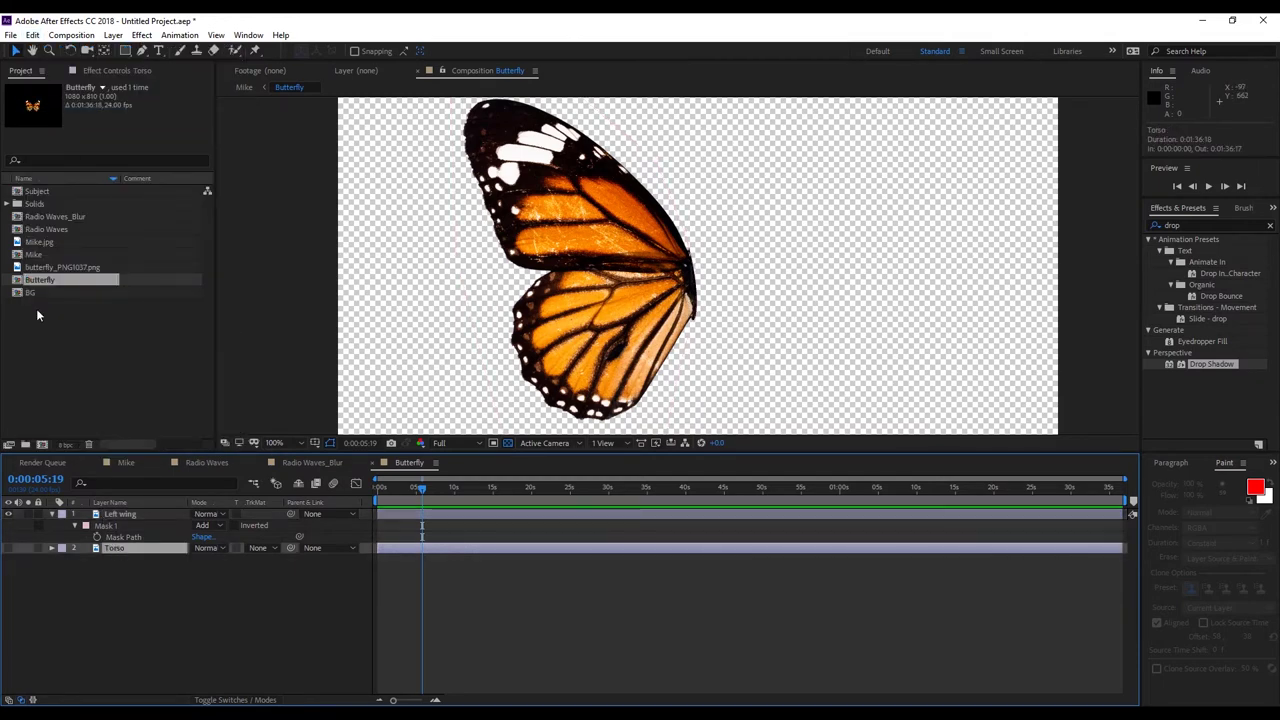
{"action": "left_click", "coordinate": [32, 35]}
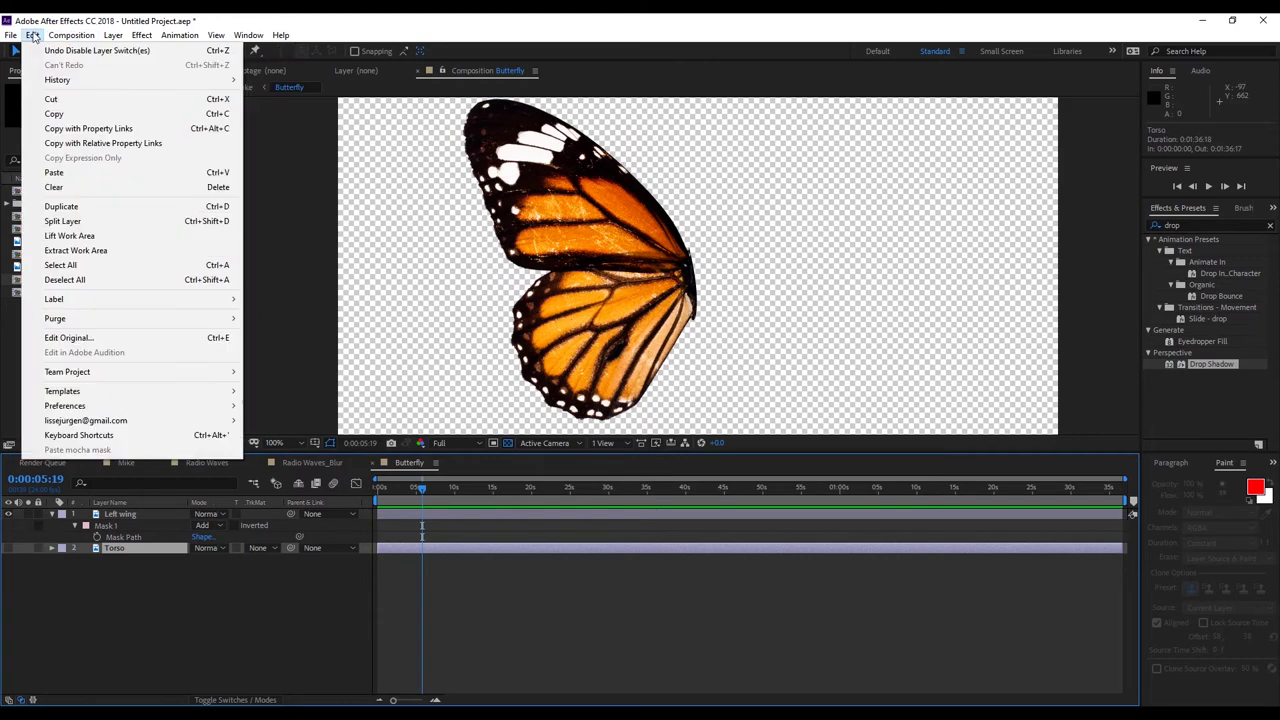
{"action": "left_click", "coordinate": [60, 174]}
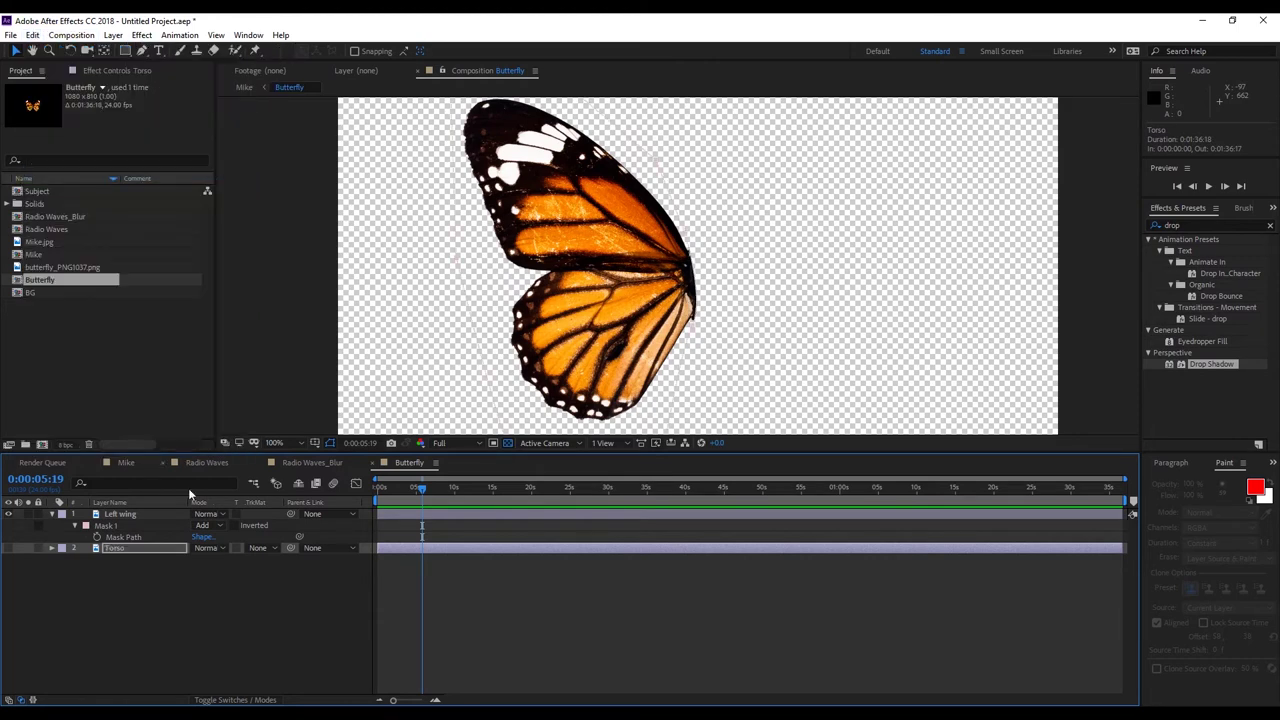
Hide Left wing, show Torso, and set Torso's mask mode to Subtract.
{"action": "left_click", "coordinate": [10, 515]}
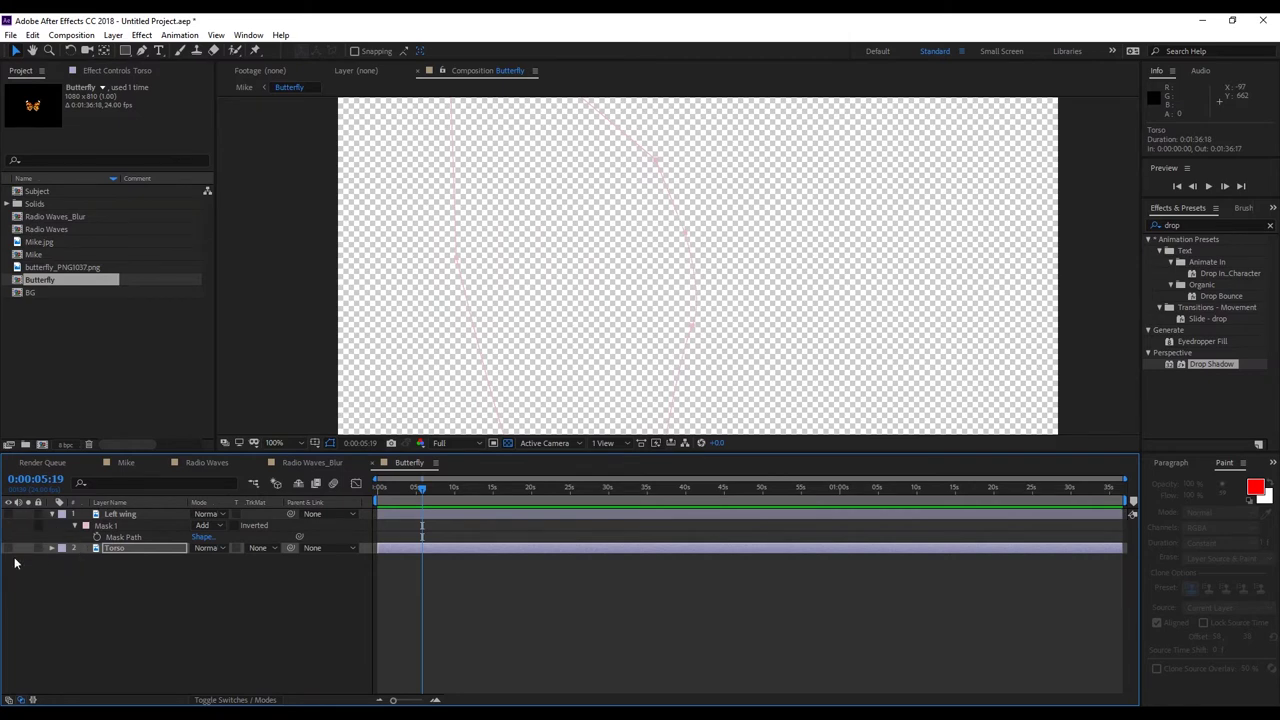
{"action": "left_click", "coordinate": [8, 549]}
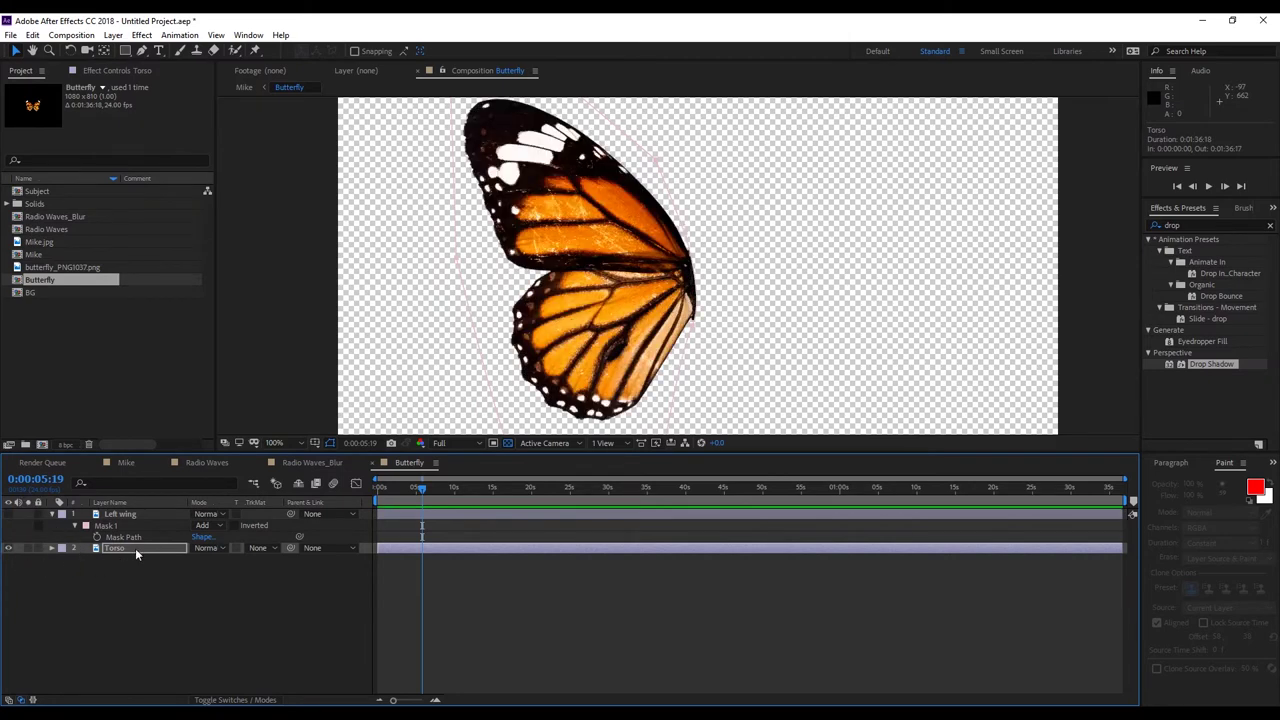
{"action": "key", "text": "m"}
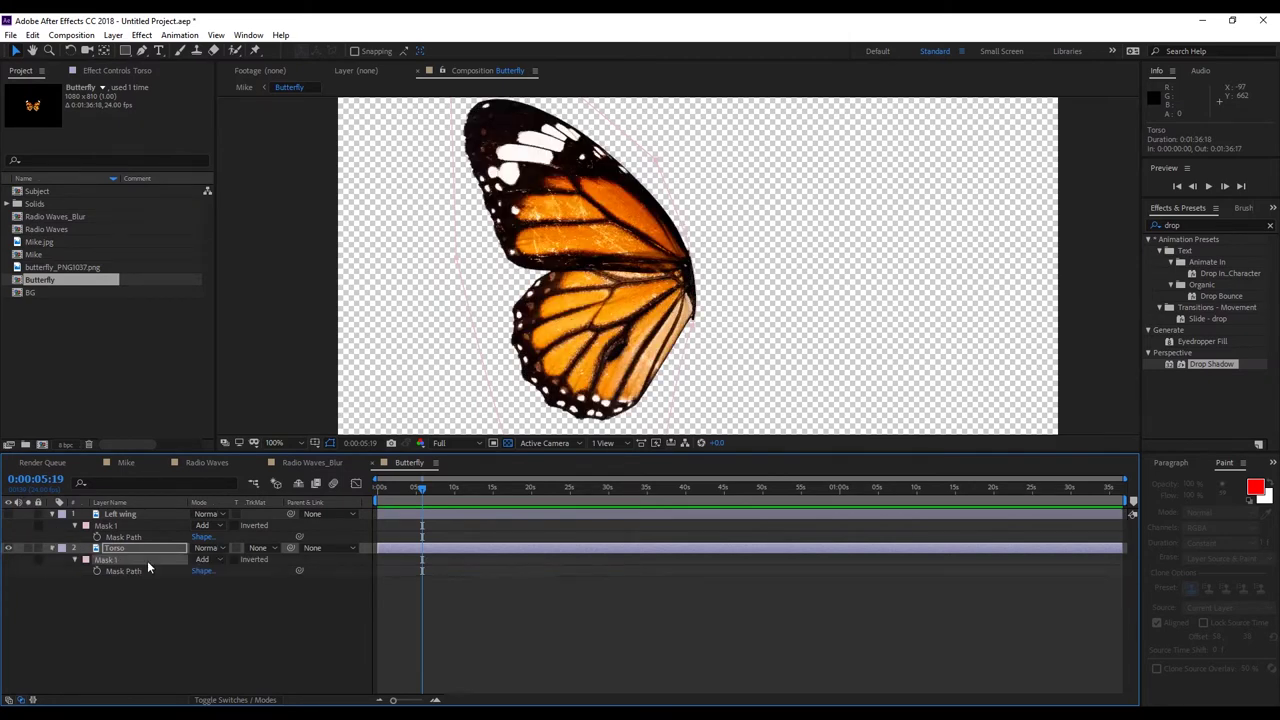
{"action": "left_click", "coordinate": [214, 561]}
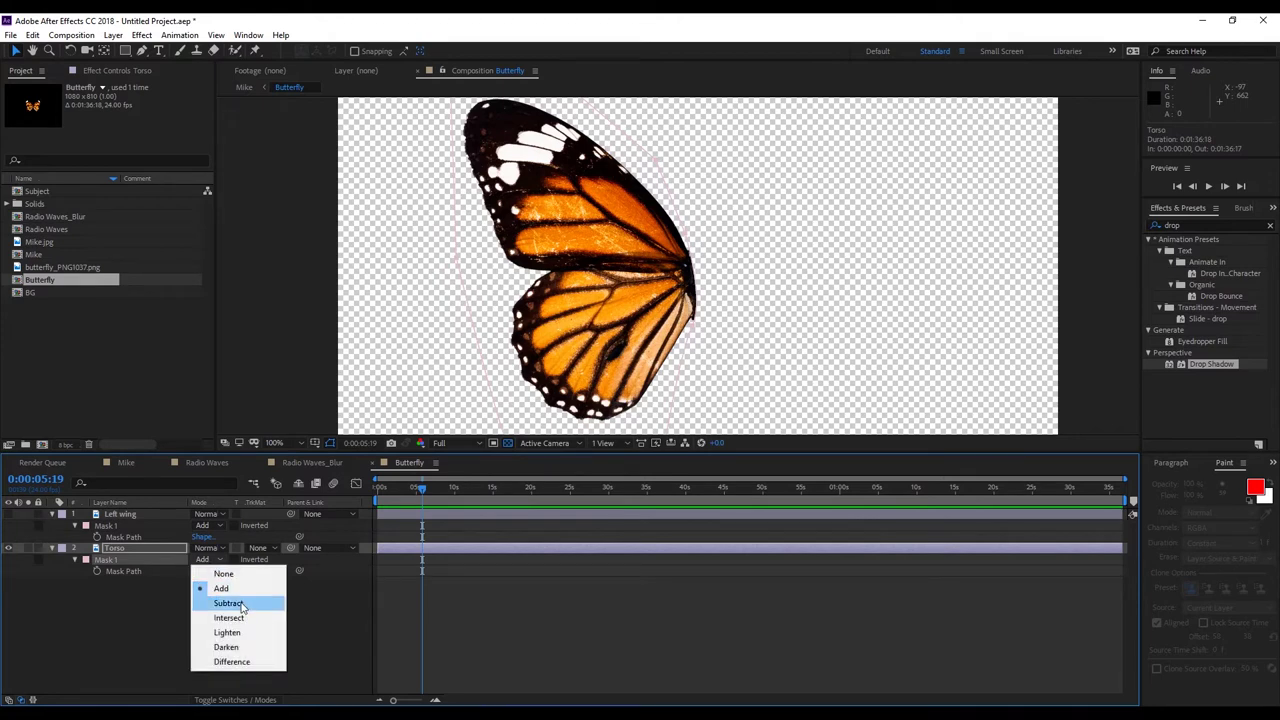
{"action": "left_click", "coordinate": [228, 603]}
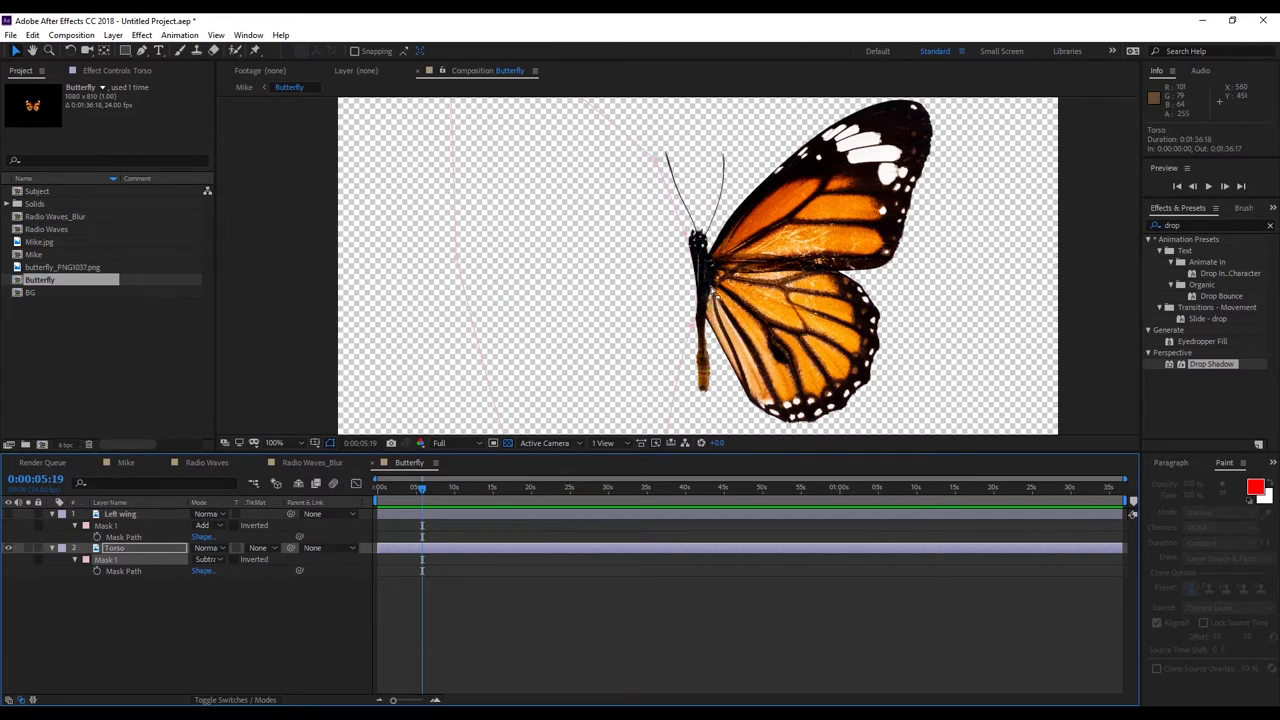
{"action": "left_click", "coordinate": [116, 514]}
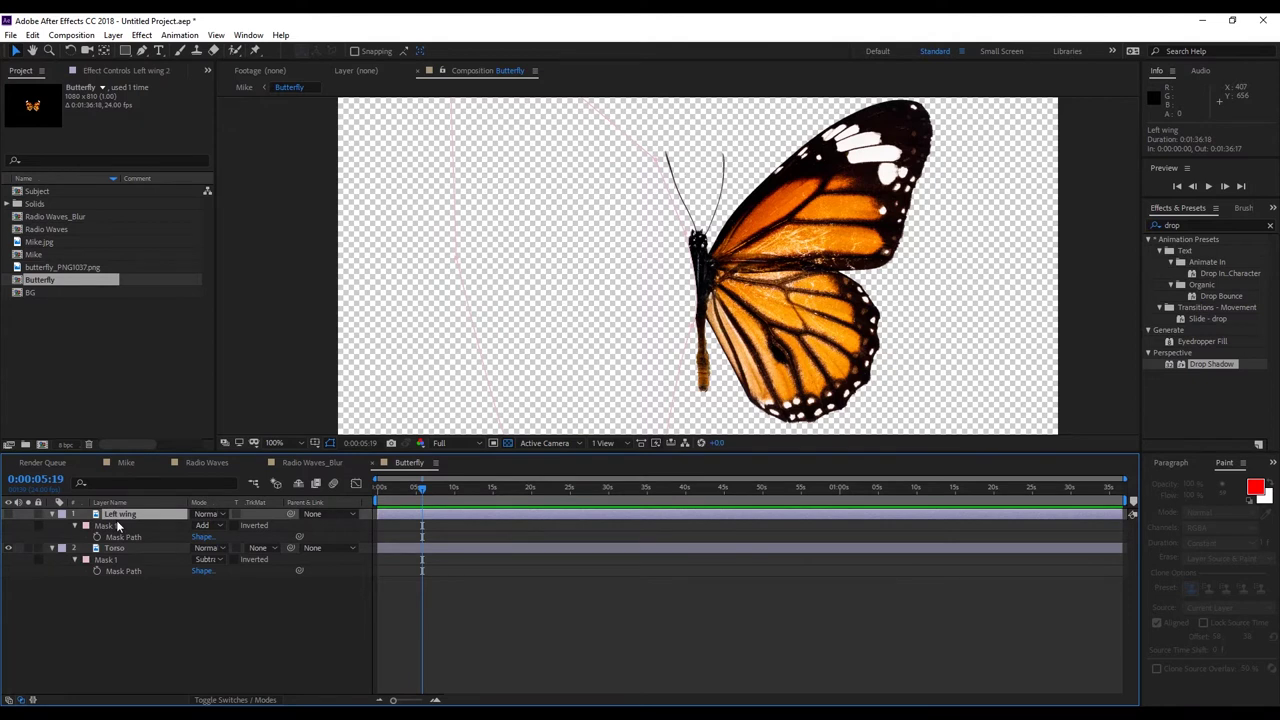
Duplicate Left wing and rename the copy 'Right wing'.
{"action": "key", "text": "ctrl+d"}
{"action": "key", "text": "Return"}
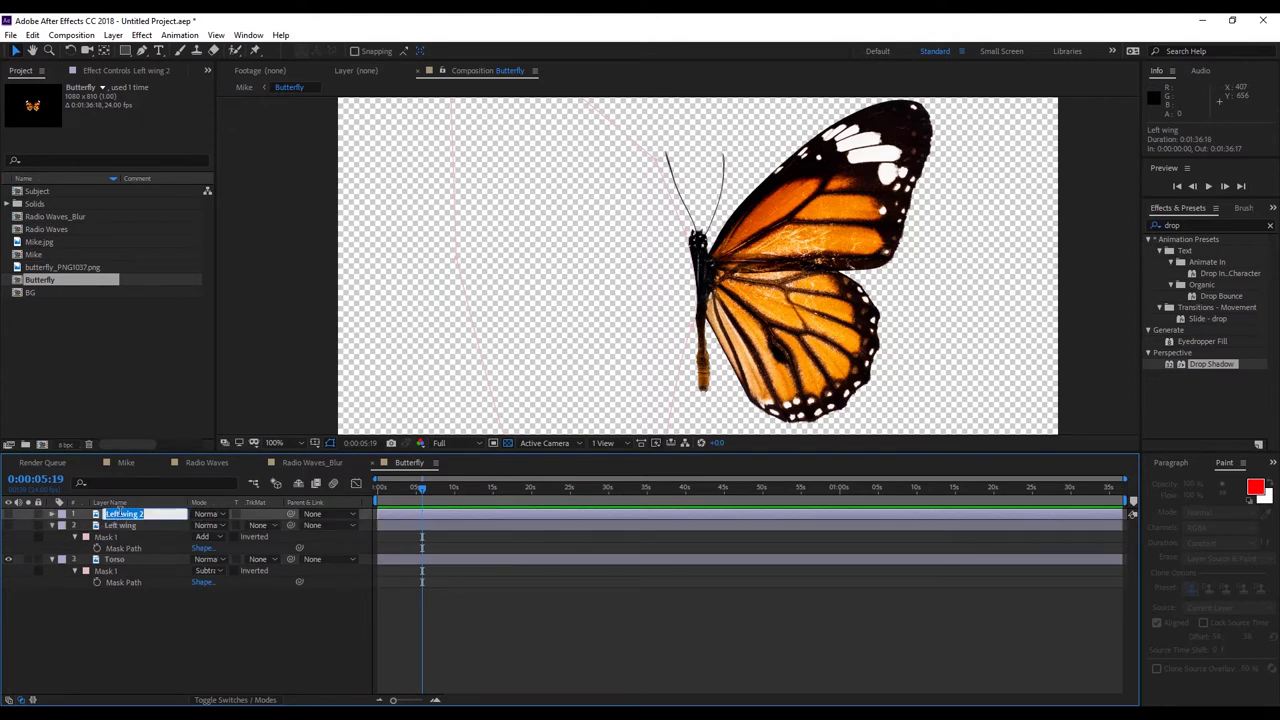
{"action": "type", "text": "R"}
{"action": "type", "text": "ight wing"}
{"action": "key", "text": "Return"}
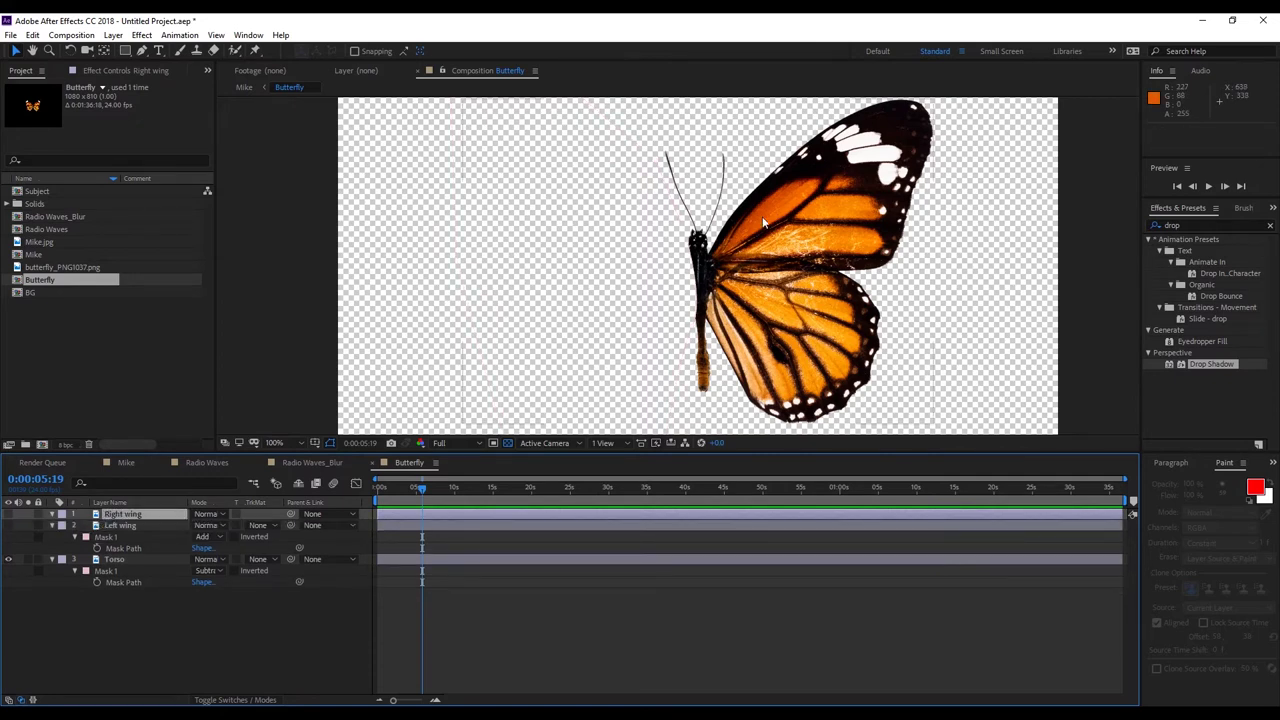
Draw a closed 11-point Pen mask around the butterfly's right wing.
{"action": "key", "text": "g"}
{"action": "left_click", "coordinate": [770, 127]}
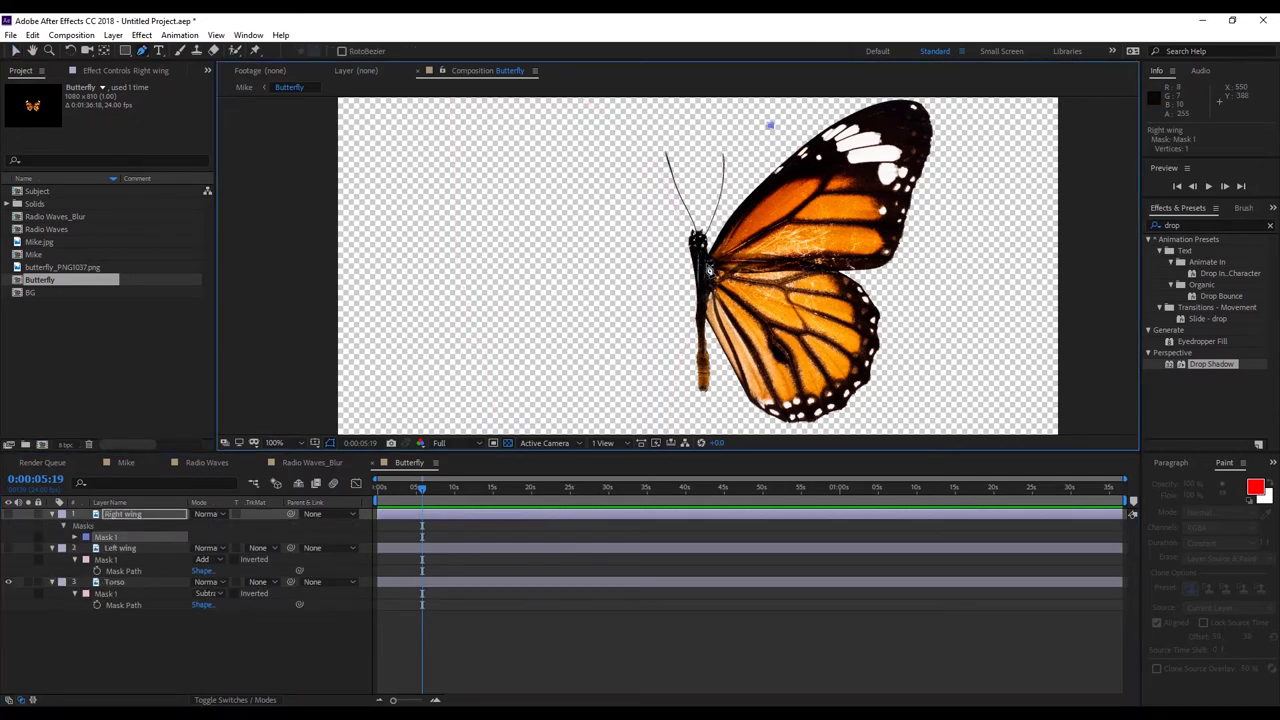
{"action": "left_click", "coordinate": [739, 183]}
{"action": "left_click", "coordinate": [712, 237]}
{"action": "left_click_drag", "start_coordinate": [719, 355], "coordinate": [721, 365]}
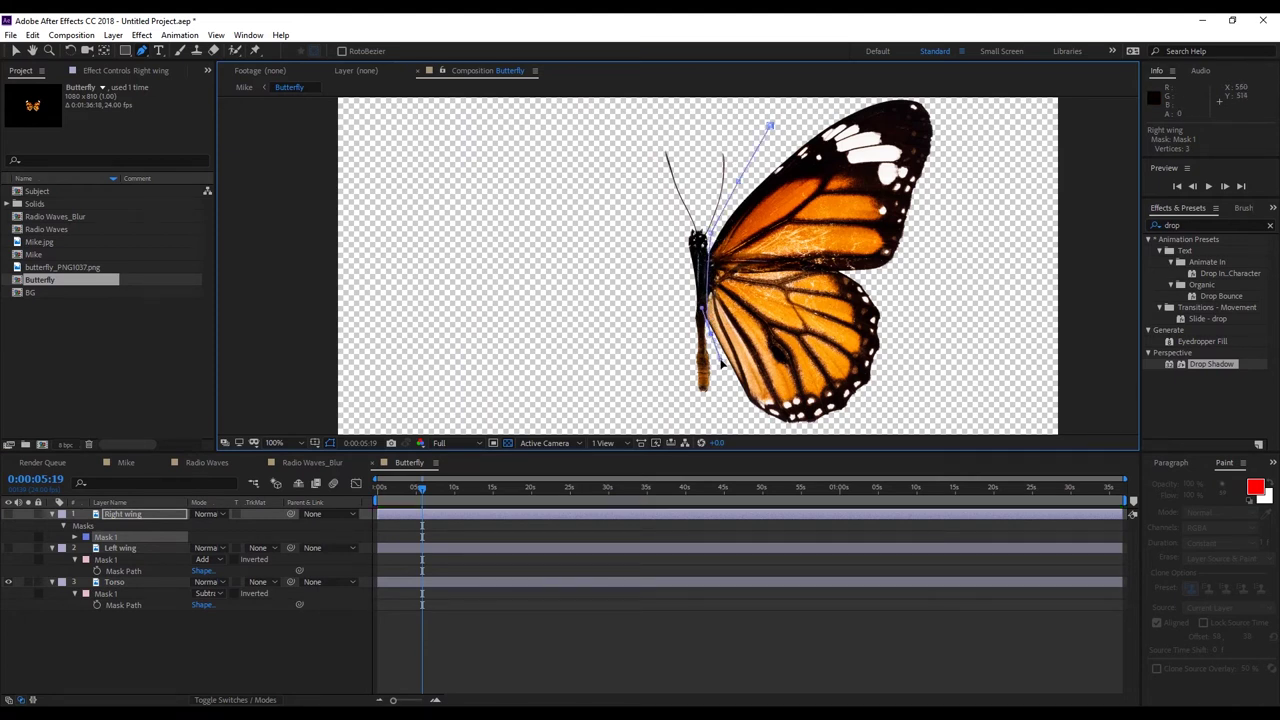
{"action": "left_click", "coordinate": [728, 397]}
{"action": "left_click", "coordinate": [757, 411]}
{"action": "left_click", "coordinate": [850, 432]}
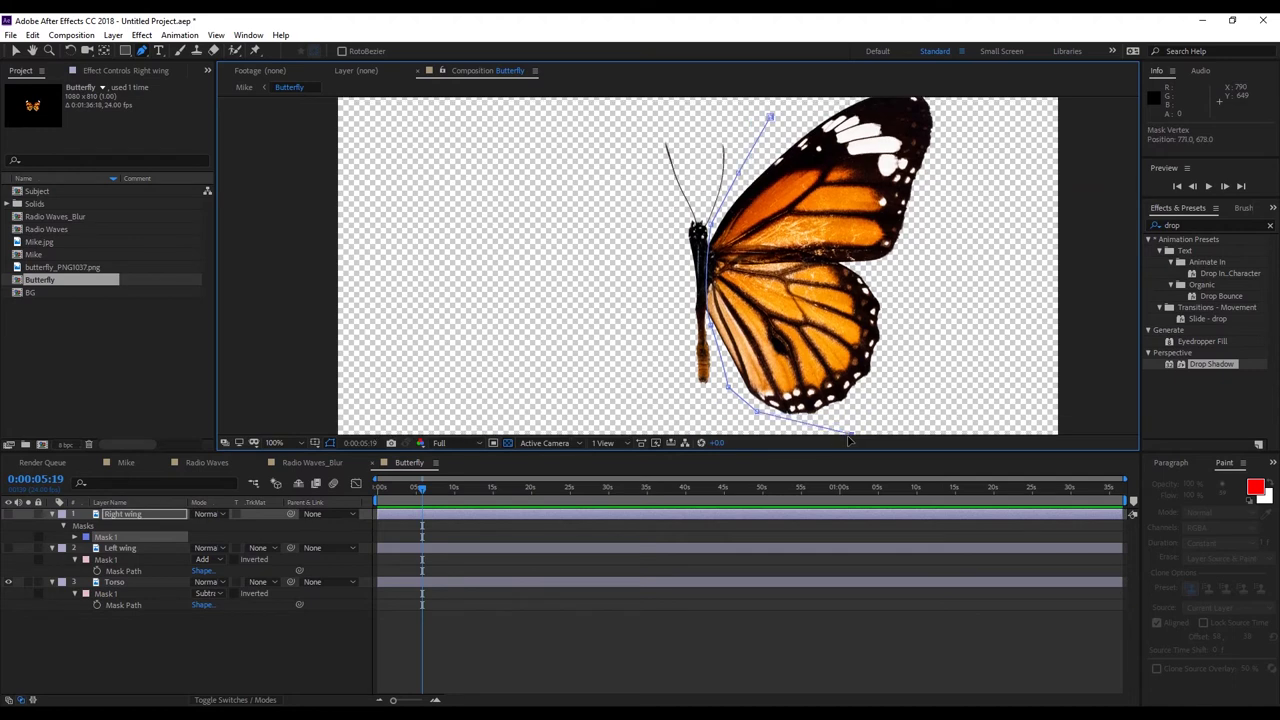
{"action": "scroll", "coordinate": [850, 437], "scroll_direction": "down", "scroll_amount": 1}
{"action": "left_click", "coordinate": [940, 270]}
{"action": "left_click", "coordinate": [962, 183]}
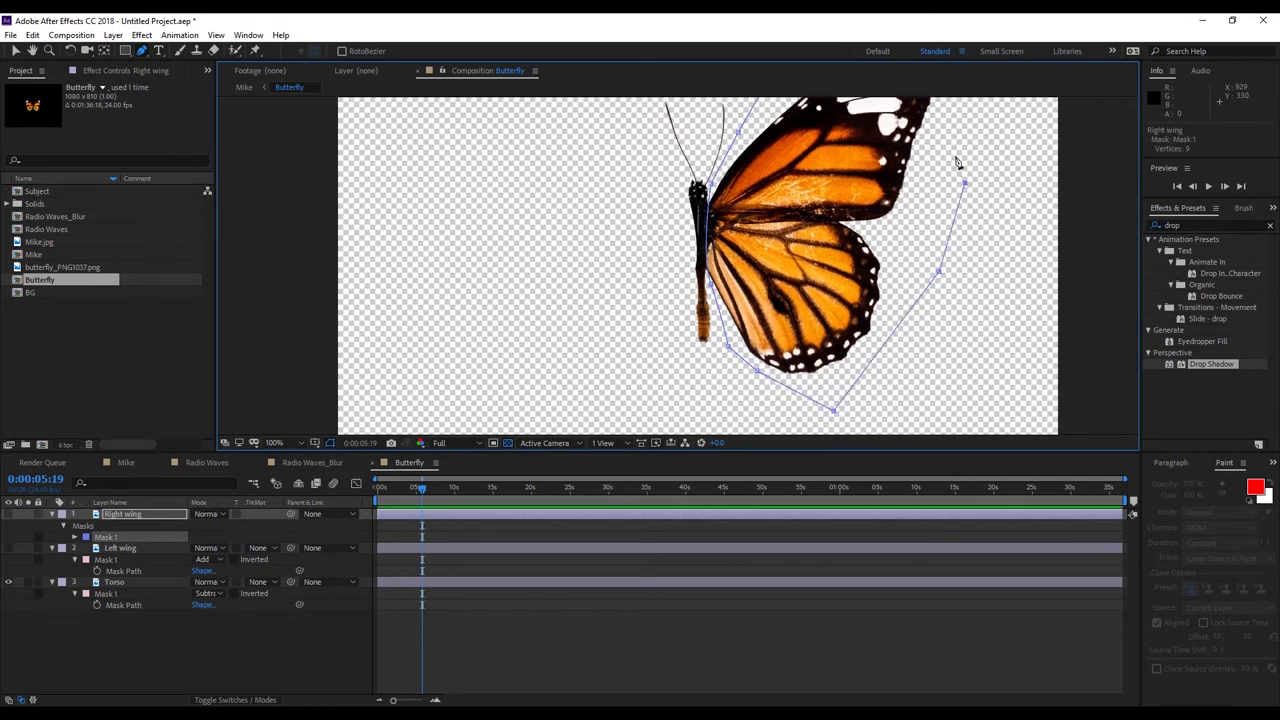
{"action": "scroll", "coordinate": [945, 137], "scroll_direction": "up", "scroll_amount": 2}
{"action": "left_click", "coordinate": [941, 137]}
{"action": "left_click", "coordinate": [853, 122]}
{"action": "left_click", "coordinate": [761, 180]}
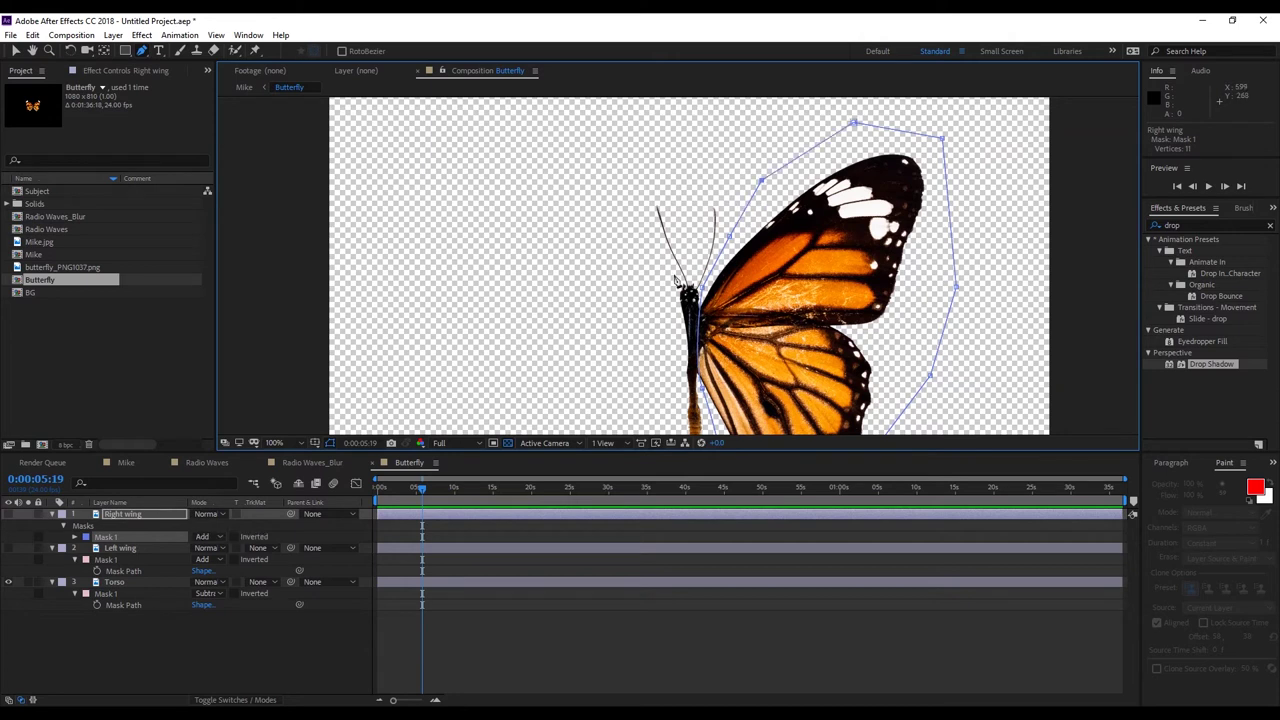
Leave the Right wing mask's blending mode at Add.
{"action": "left_click", "coordinate": [203, 537]}
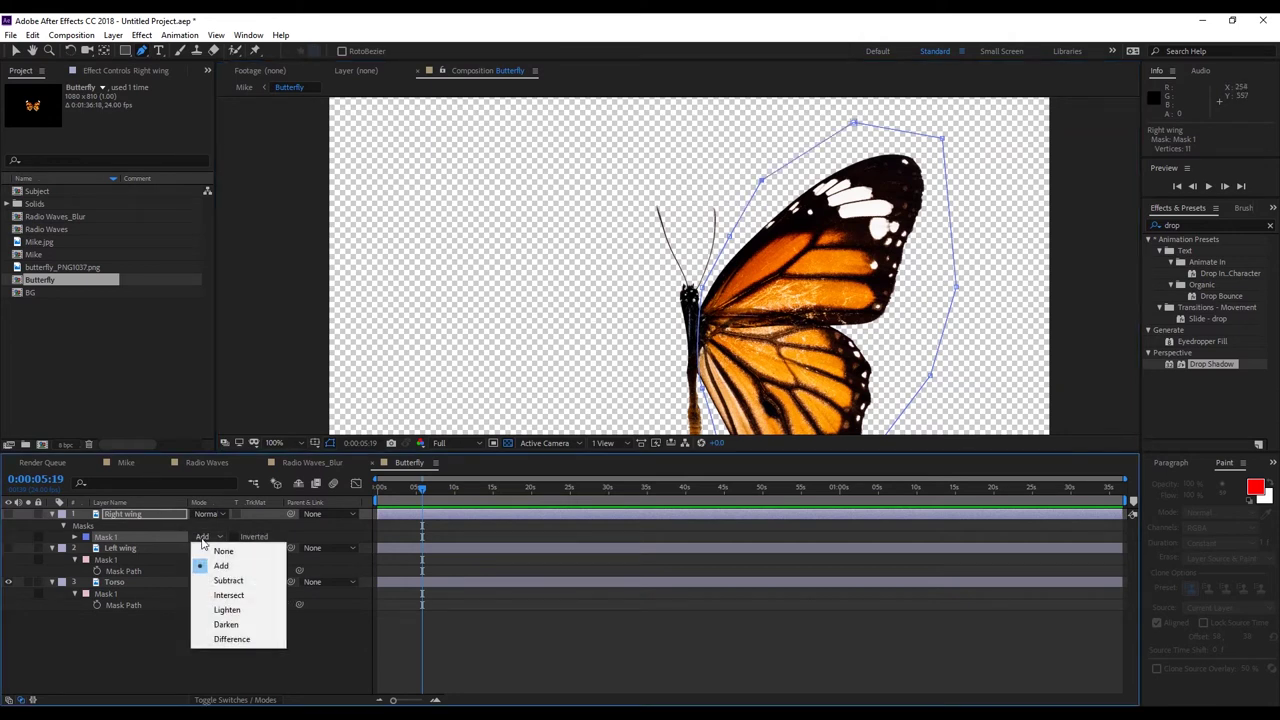
{"action": "left_click", "coordinate": [140, 534]}
{"action": "right_click", "coordinate": [121, 537]}
{"action": "left_click", "coordinate": [116, 541]}
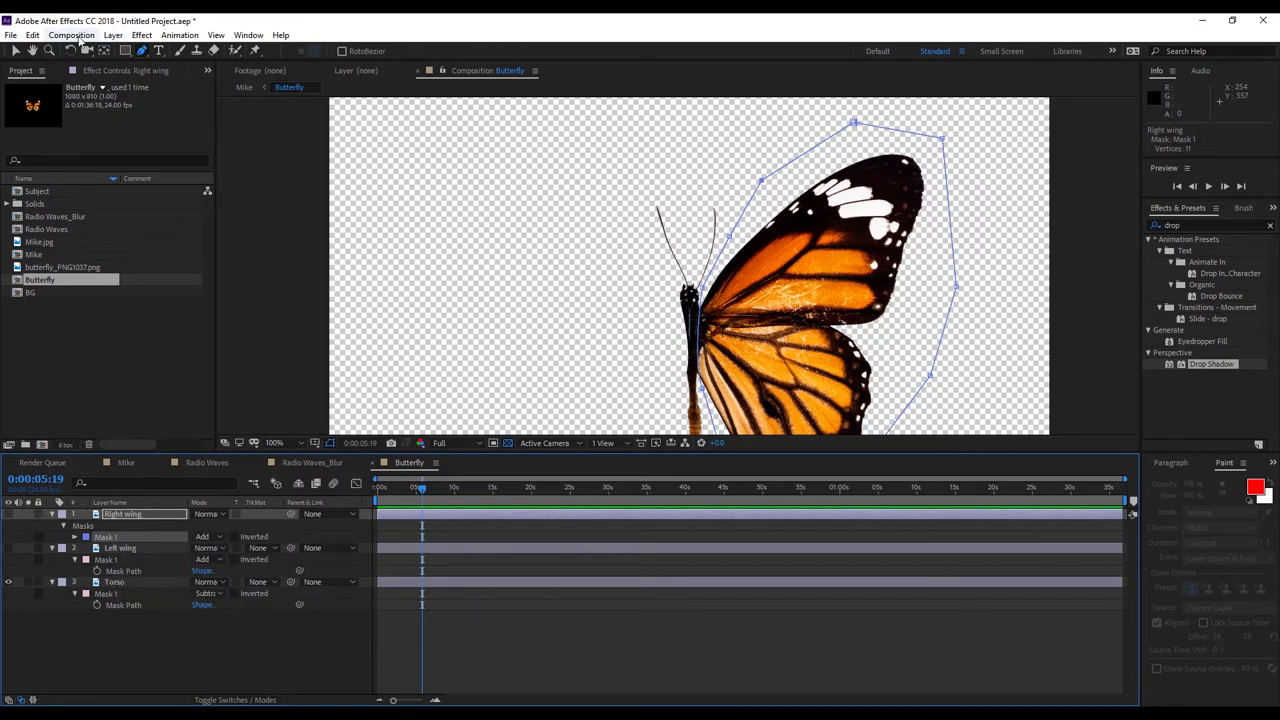
Copy the right wing mask onto Torso as Mask 2 set to Subtract.
{"action": "left_click", "coordinate": [30, 35]}
{"action": "left_click", "coordinate": [62, 116]}
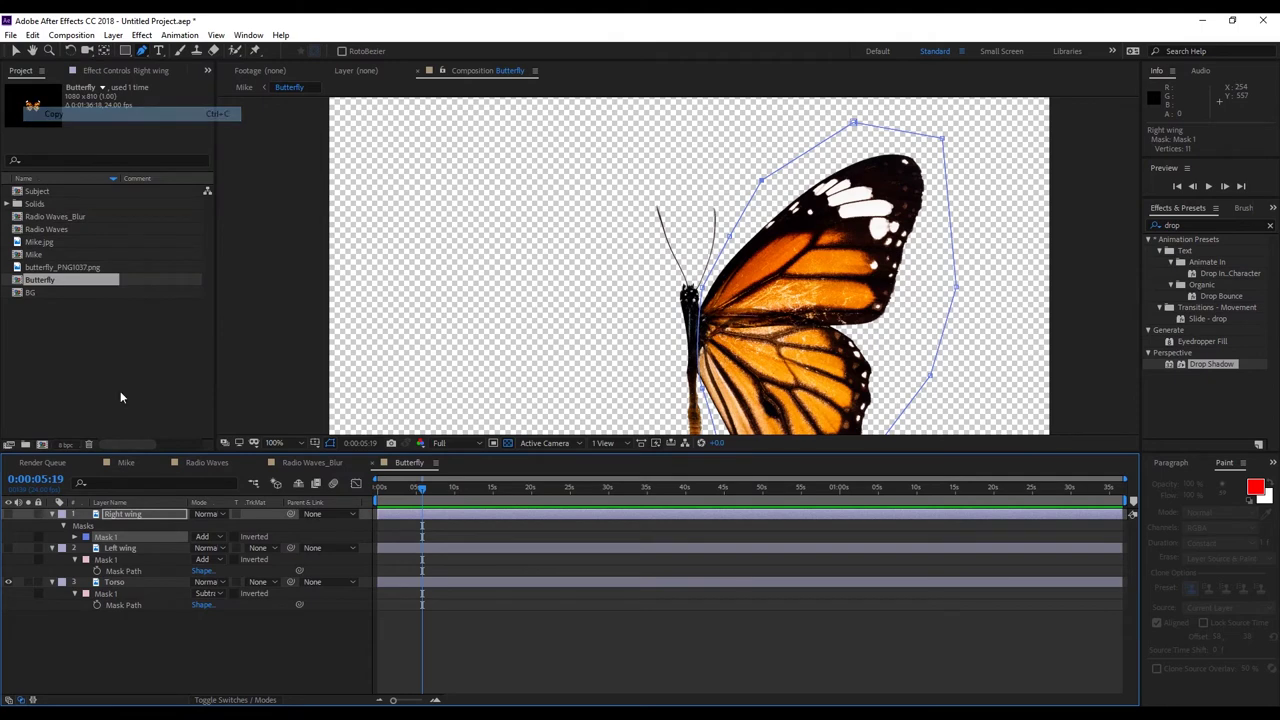
{"action": "left_click", "coordinate": [111, 583]}
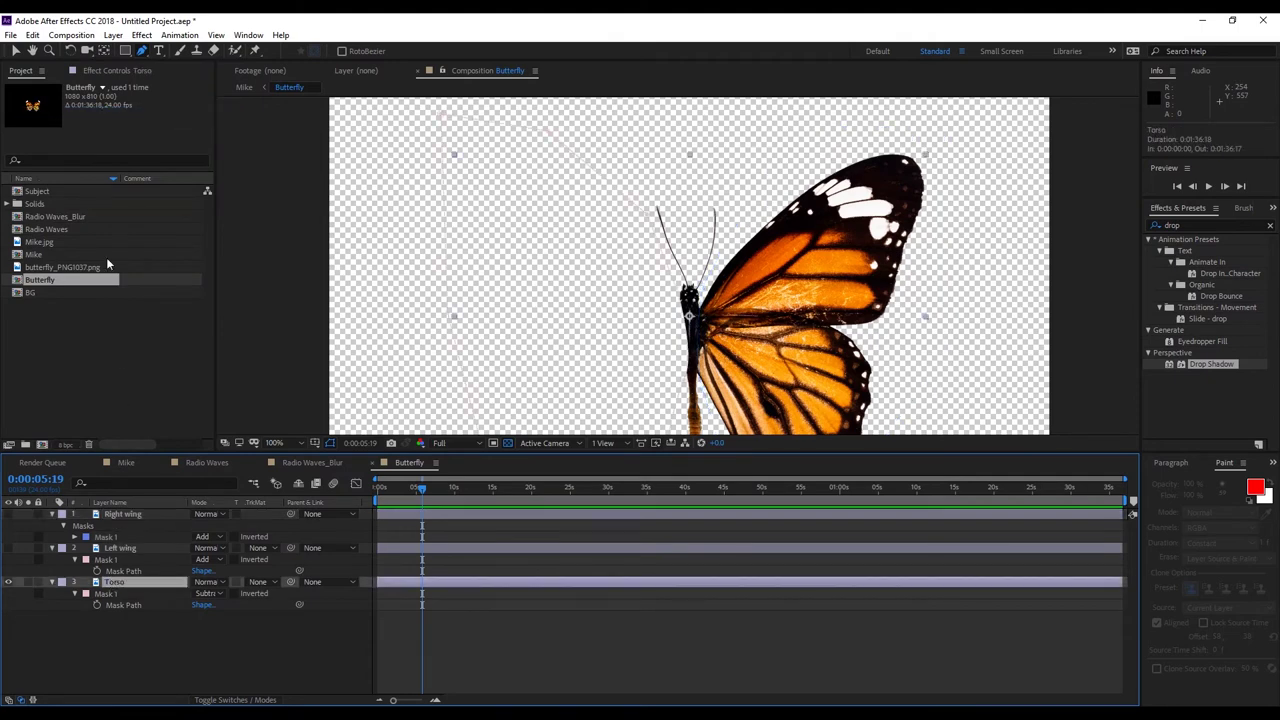
{"action": "left_click", "coordinate": [32, 35]}
{"action": "left_click", "coordinate": [79, 176]}
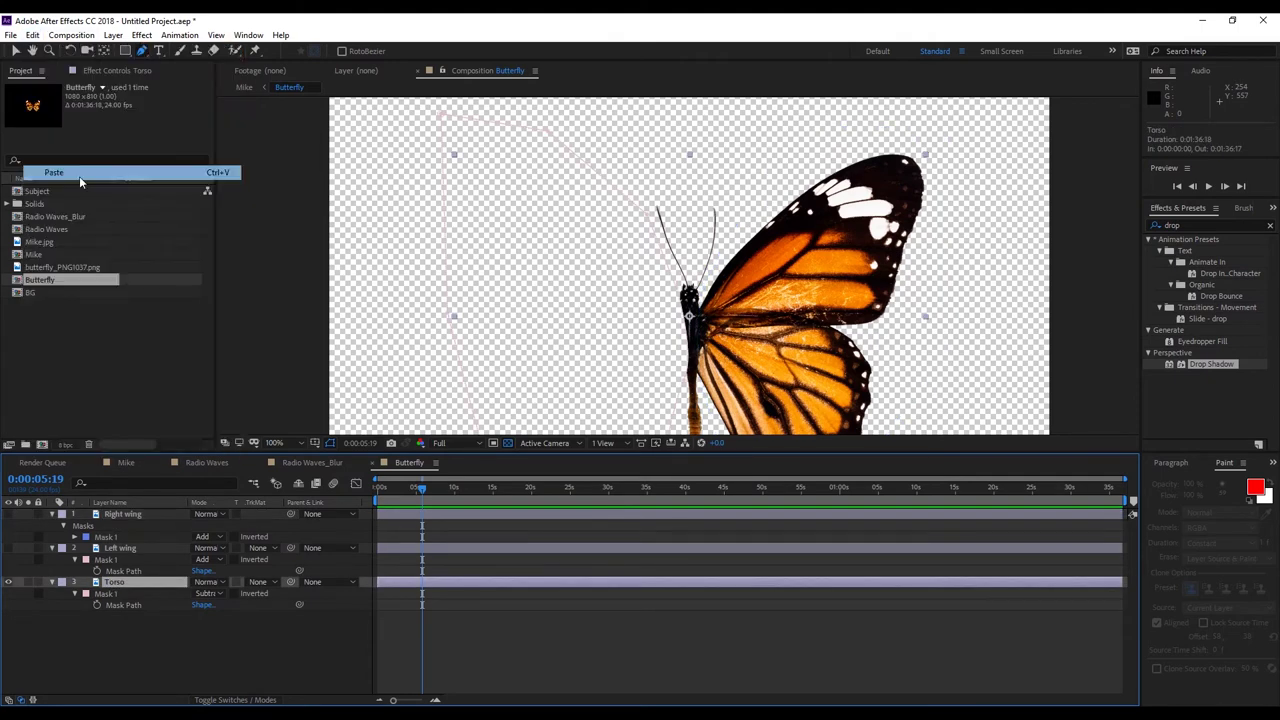
{"action": "left_click", "coordinate": [206, 627]}
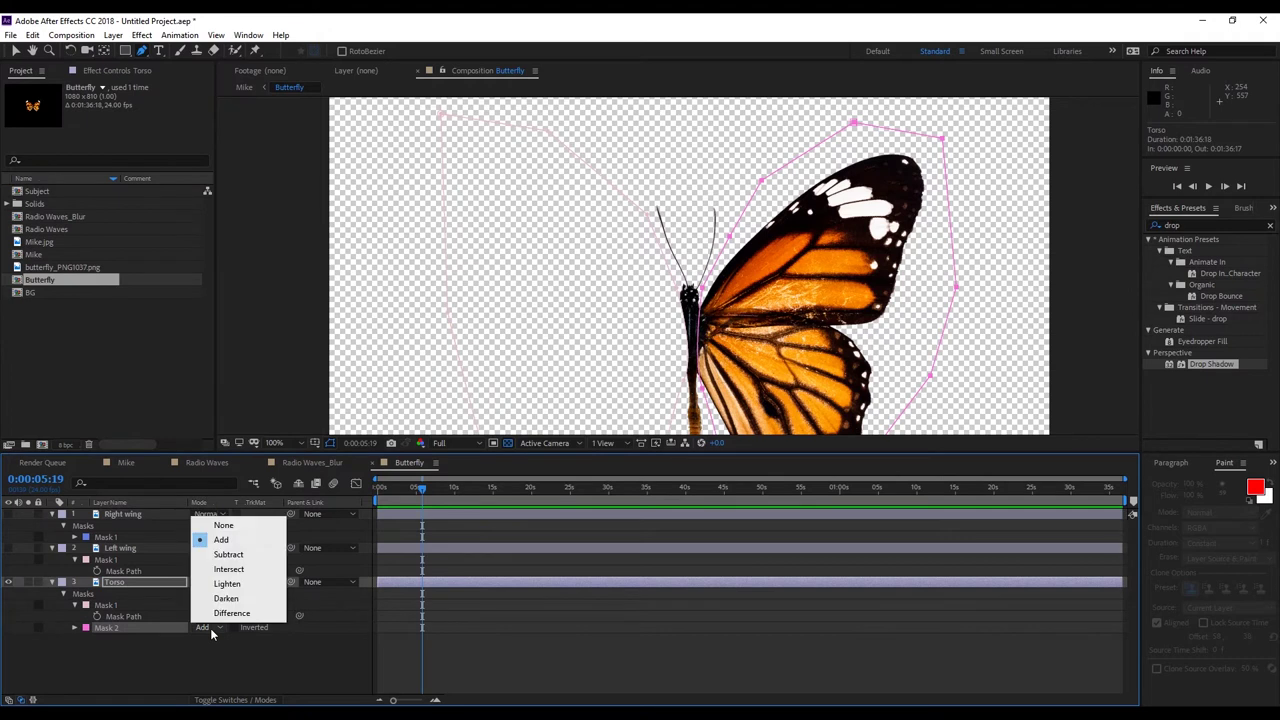
{"action": "left_click", "coordinate": [228, 555]}
Hide mask outlines, collapse all three layers, and show both wing layers again.
{"action": "left_click", "coordinate": [330, 442]}
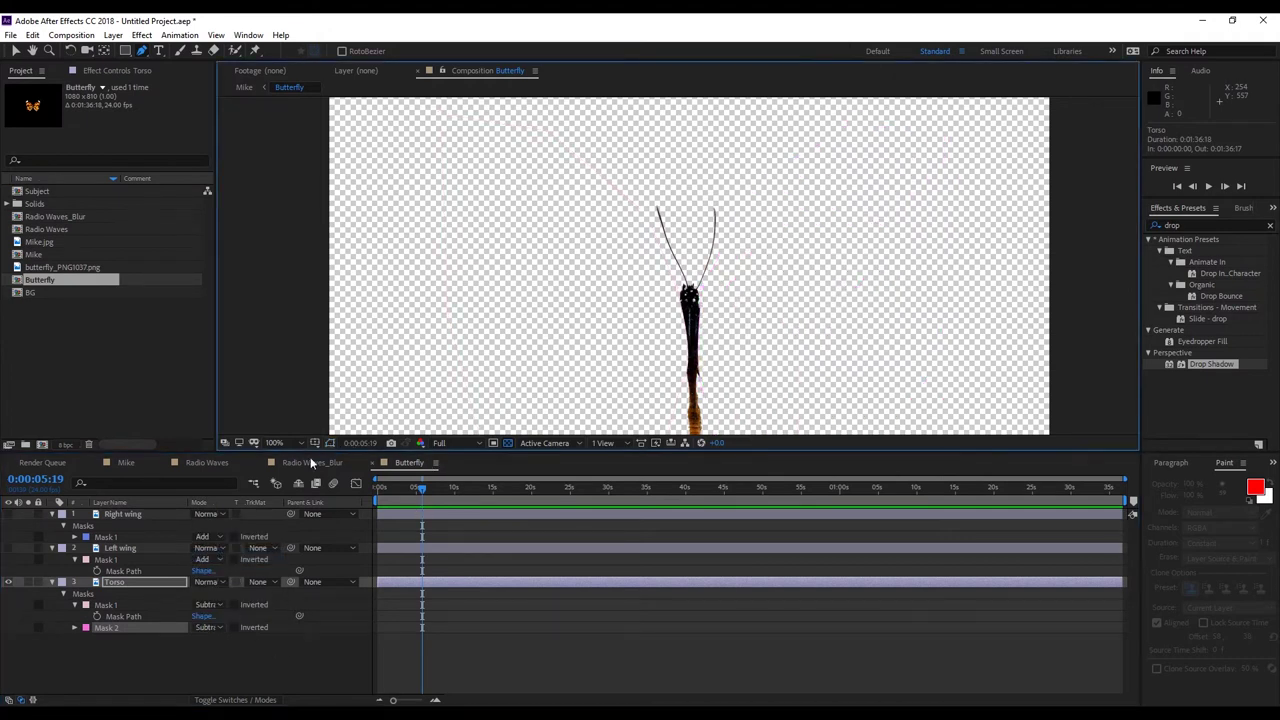
{"action": "left_click", "coordinate": [52, 582]}
{"action": "left_click", "coordinate": [51, 548]}
{"action": "left_click", "coordinate": [52, 514]}
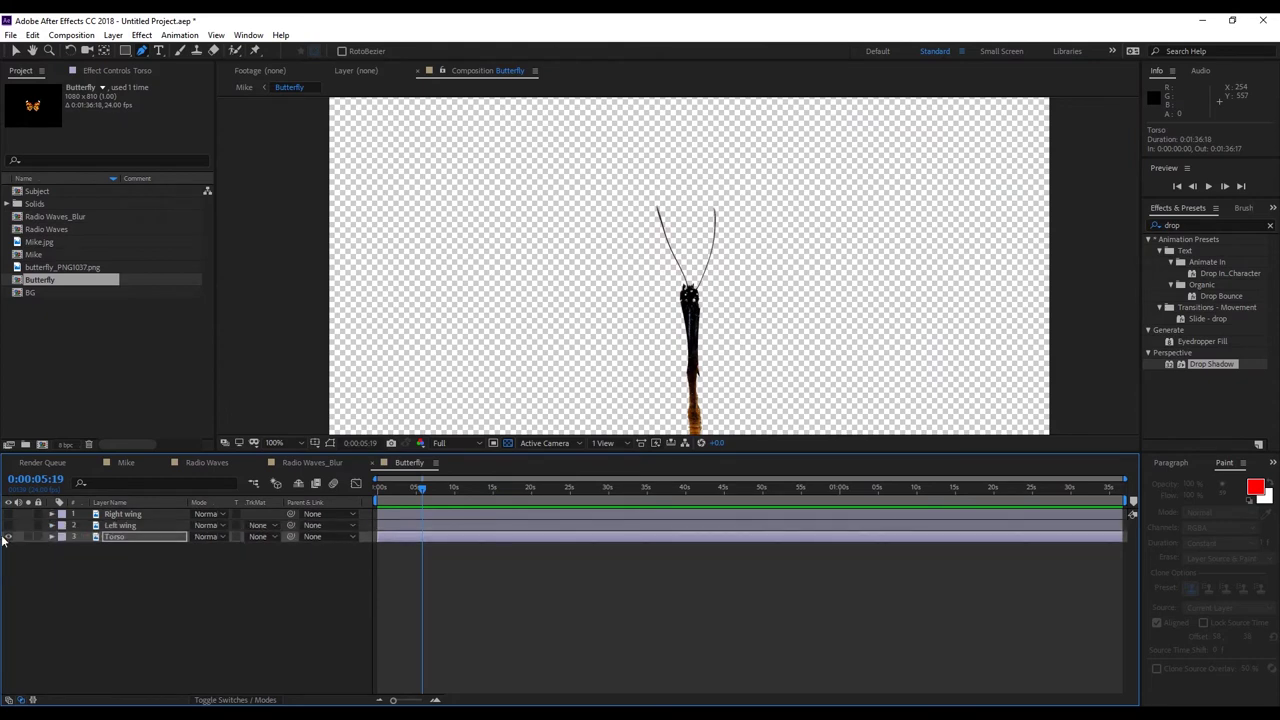
{"action": "left_click", "coordinate": [8, 526]}
{"action": "left_click", "coordinate": [8, 514]}
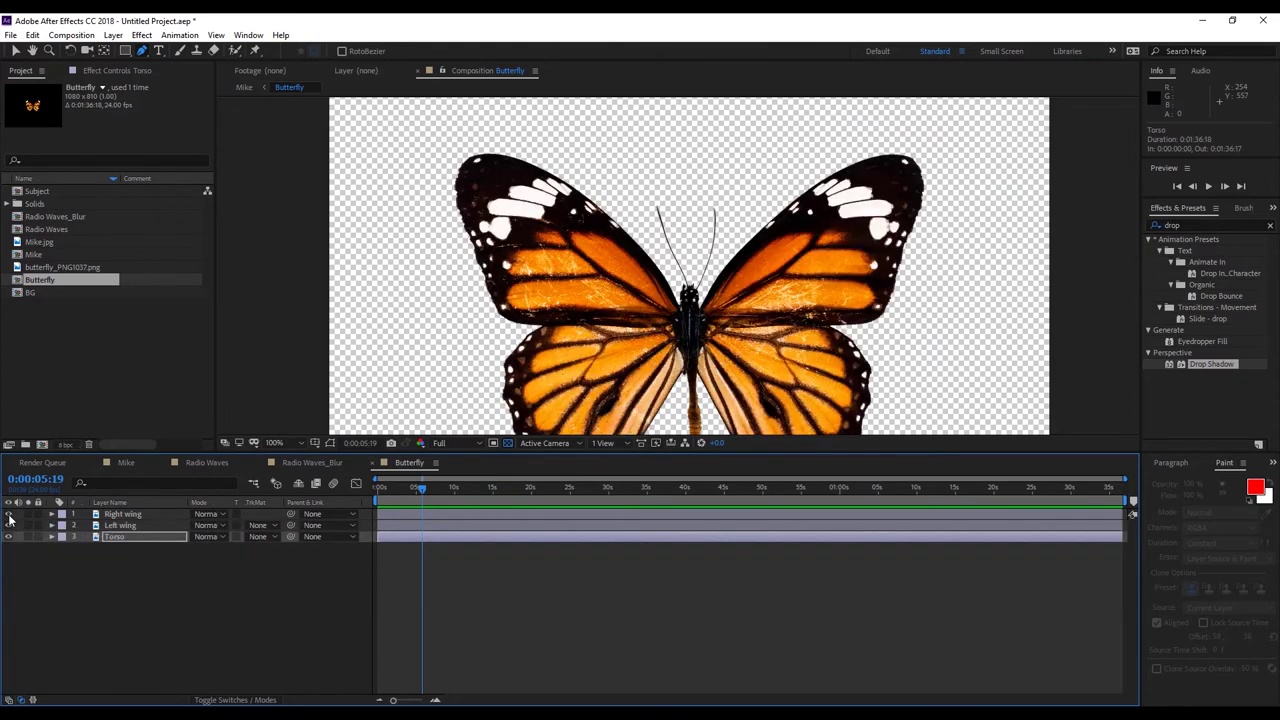
{"action": "left_click", "coordinate": [120, 526]}
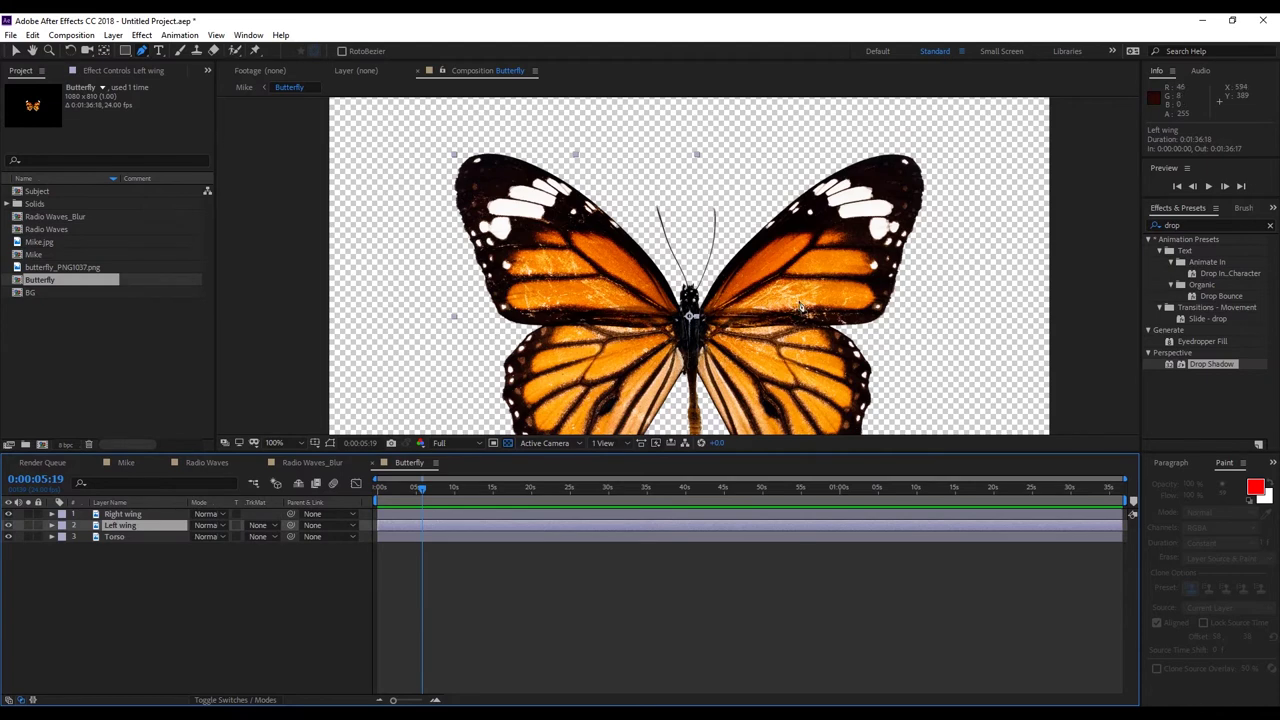
At 200% zoom, move both wings' anchor points onto the butterfly's body with Pan Behind.
{"action": "key", "text": "period"}
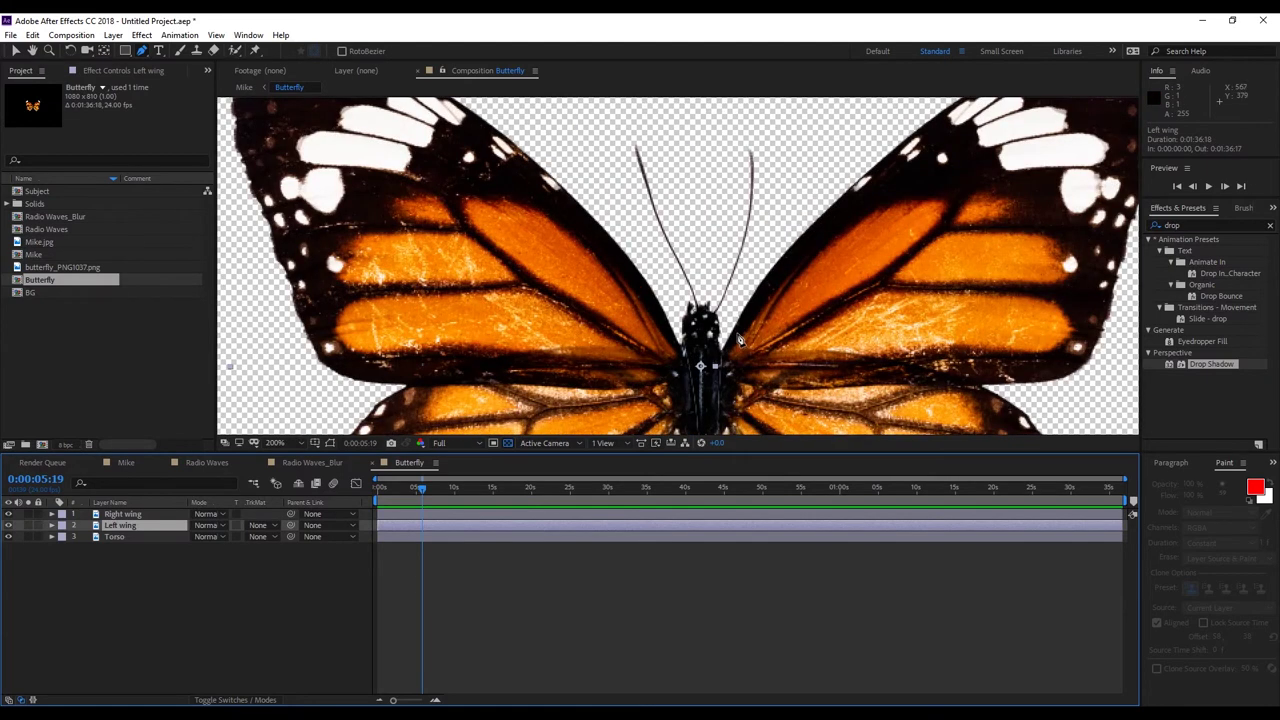
{"action": "left_click", "coordinate": [104, 50]}
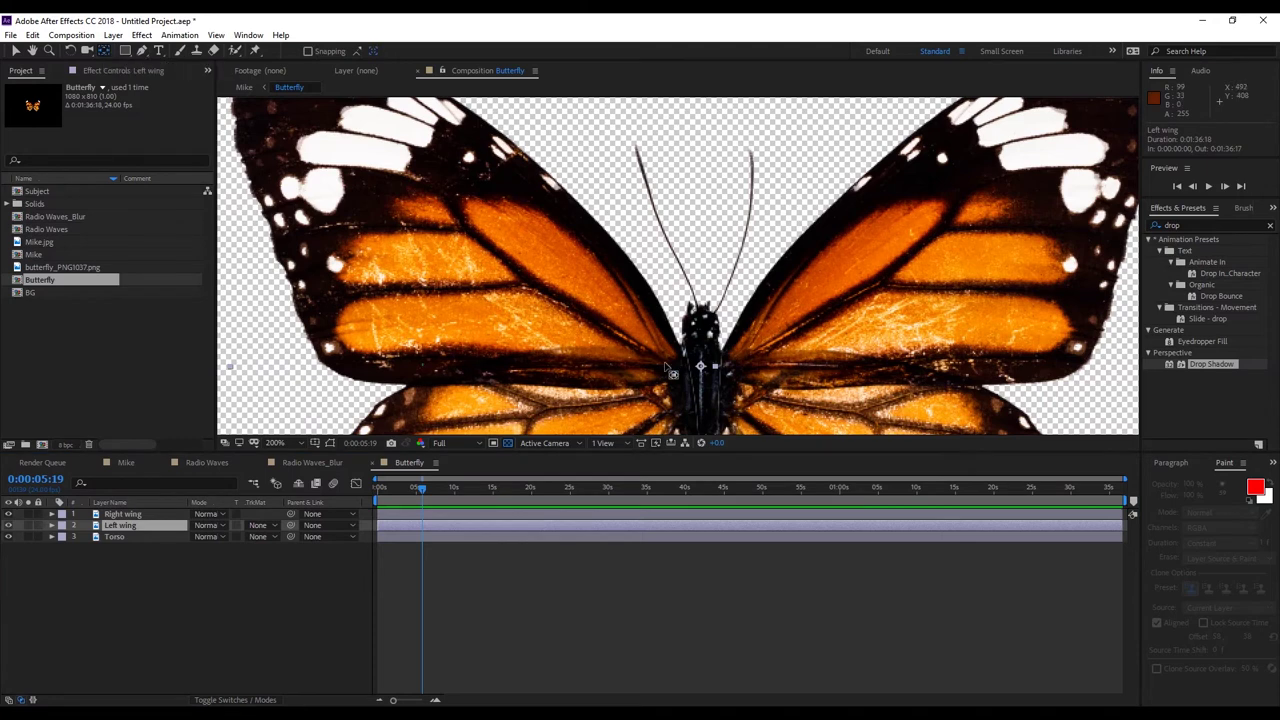
{"action": "left_click_drag", "start_coordinate": [705, 375], "coordinate": [707, 400]}
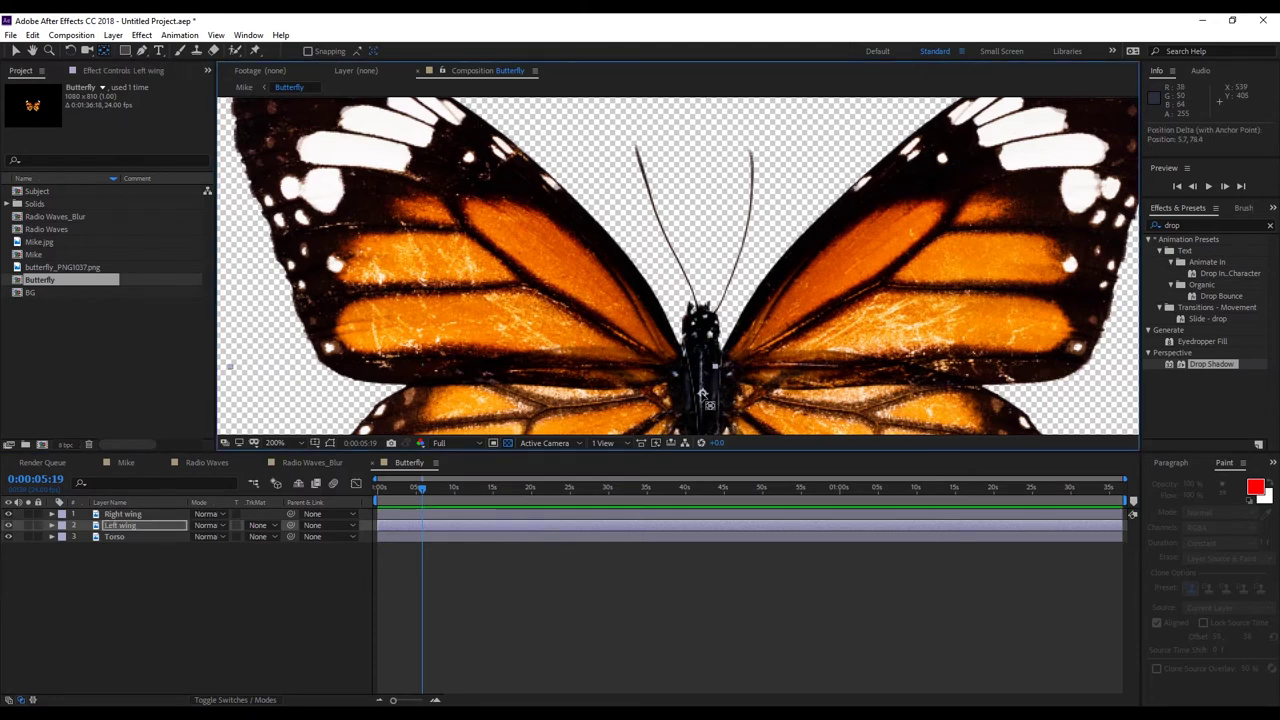
{"action": "left_click", "coordinate": [128, 514]}
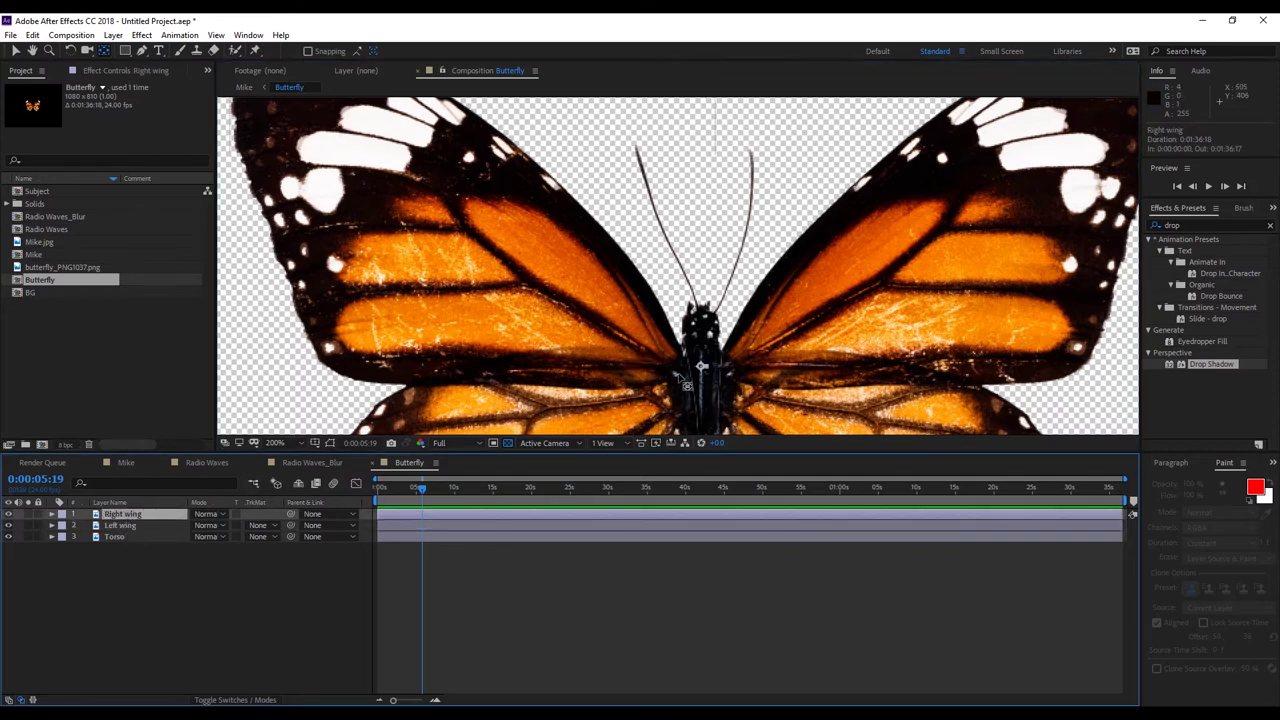
{"action": "left_click_drag", "start_coordinate": [702, 366], "coordinate": [702, 386]}
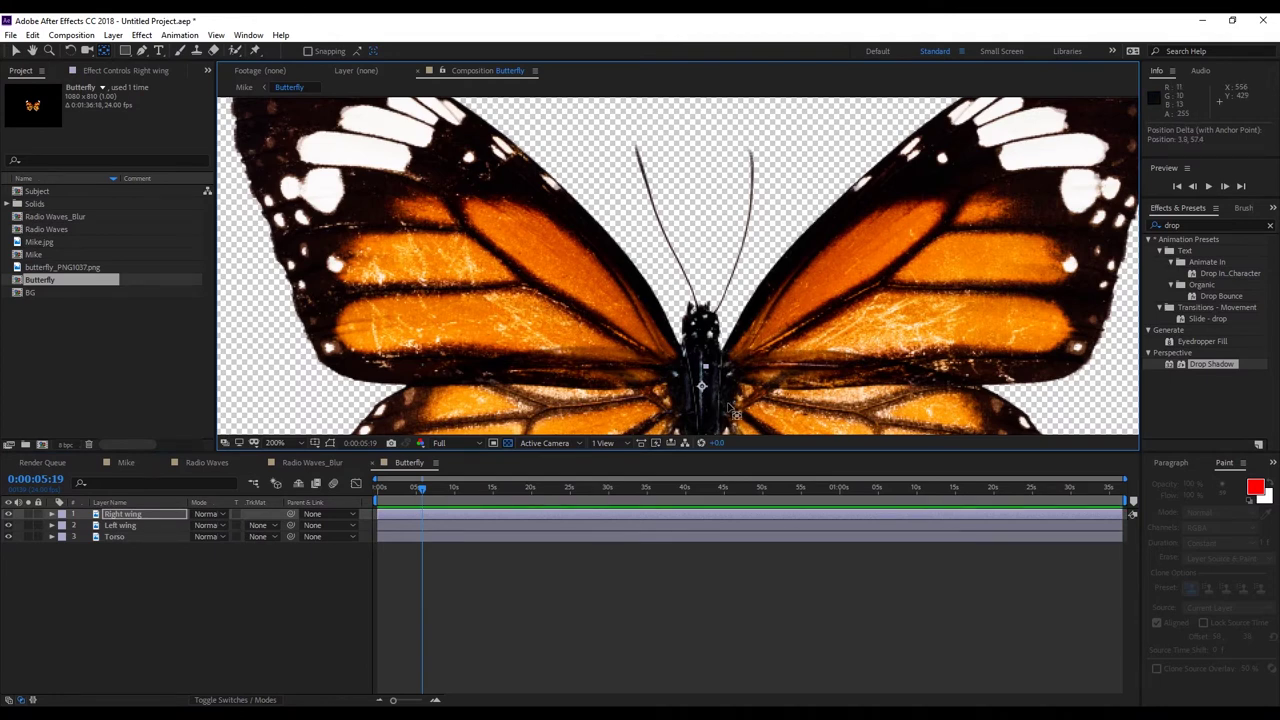
{"action": "left_click_drag", "start_coordinate": [690, 395], "coordinate": [623, 305]}
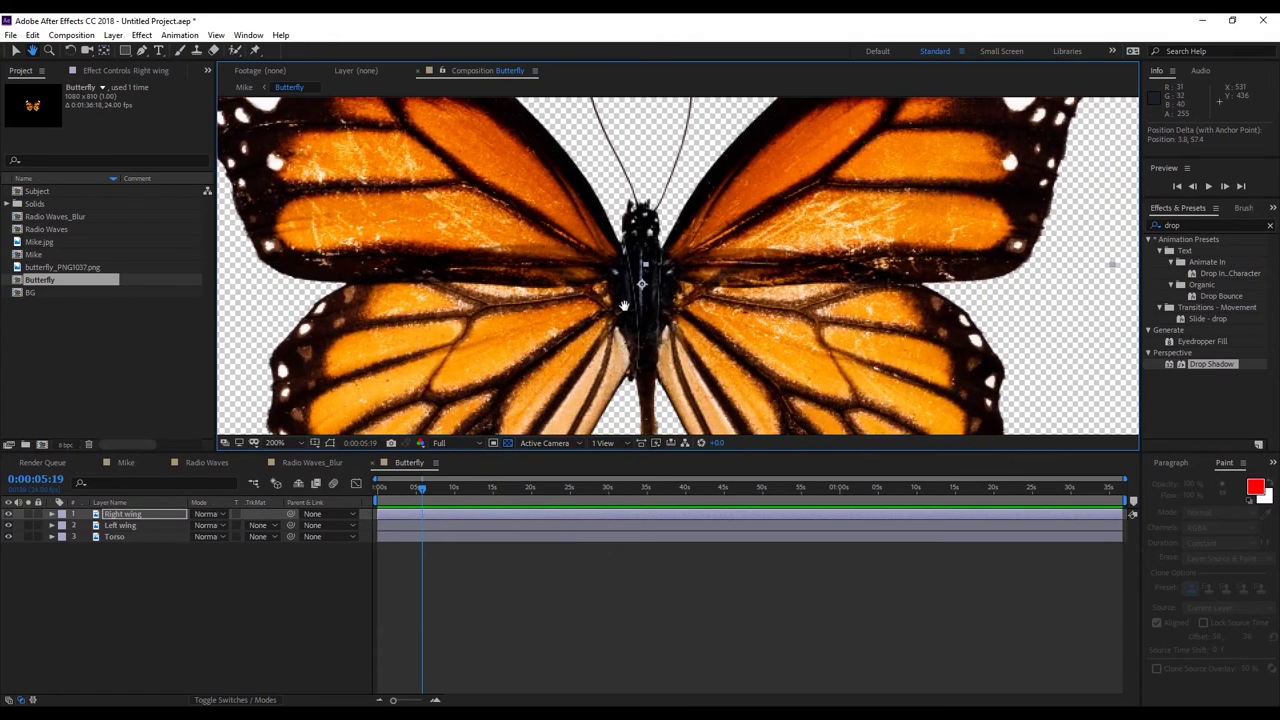
{"action": "scroll", "coordinate": [623, 305], "scroll_direction": "up", "scroll_amount": 2}
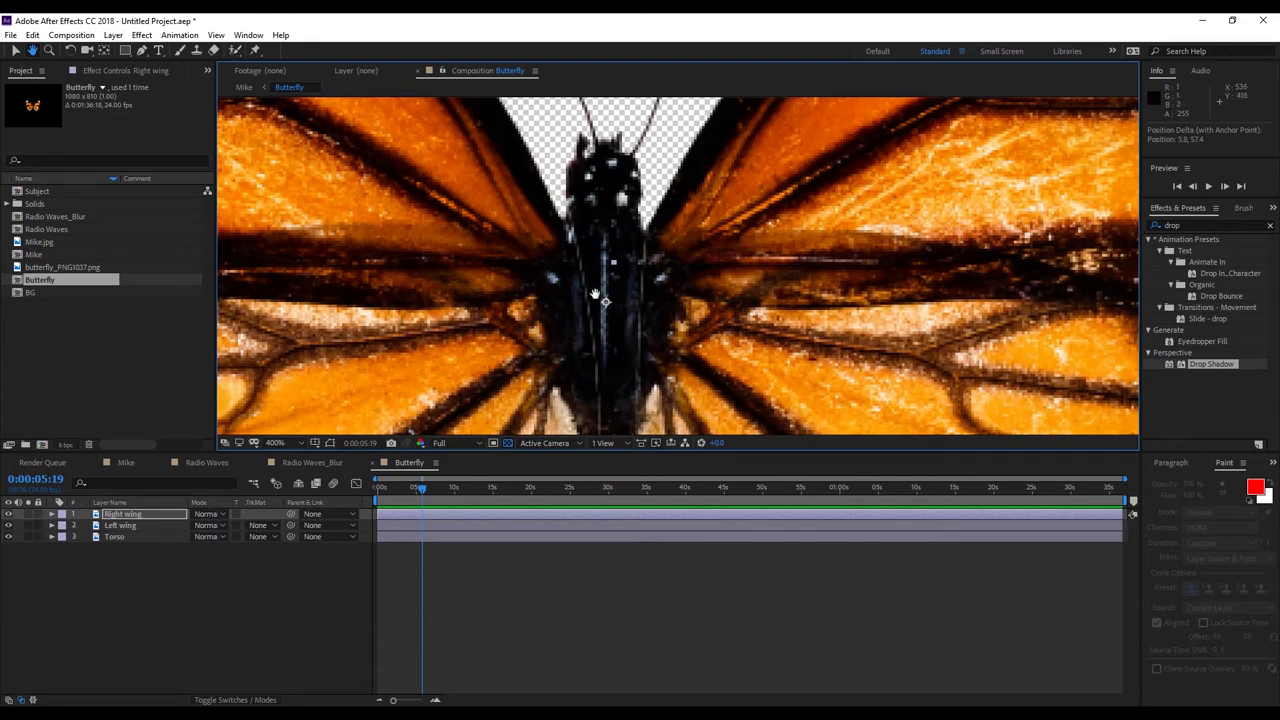
Redraw the Left wing mask to hug the body and reveal its Mask 1.
{"action": "key", "text": "v"}
{"action": "left_click", "coordinate": [131, 524]}
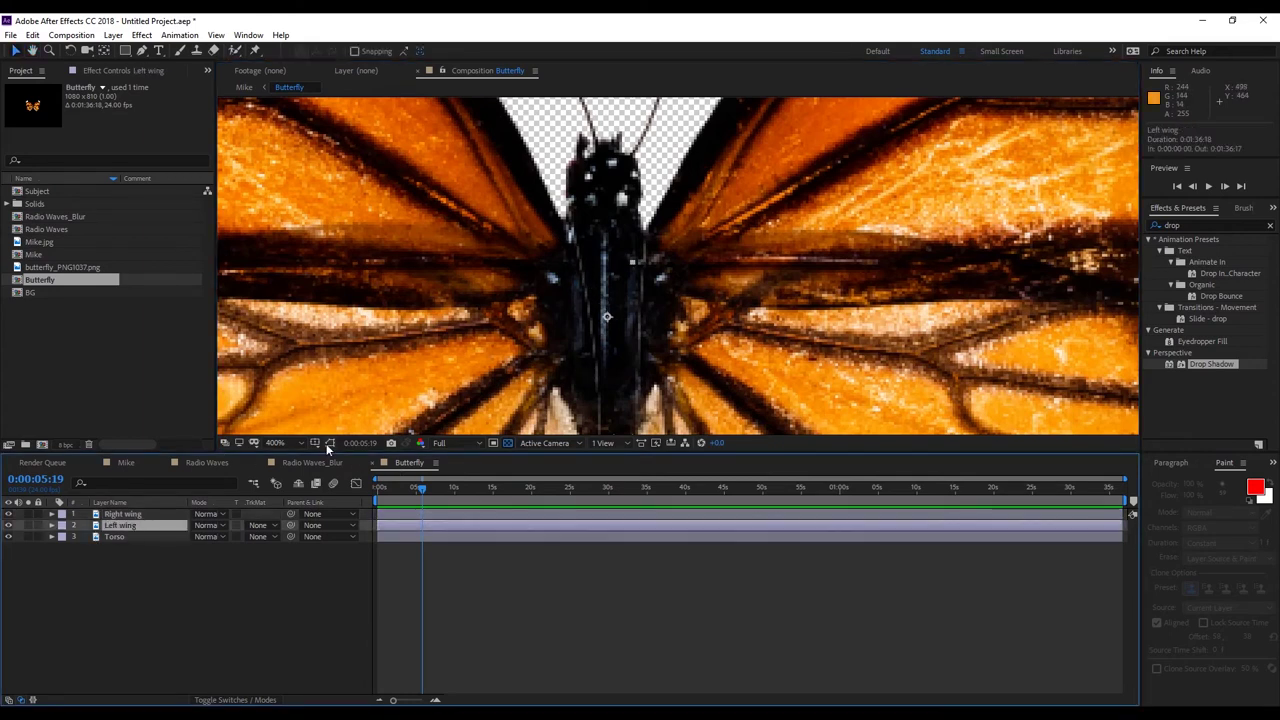
{"action": "scroll", "coordinate": [565, 326], "scroll_direction": "down", "scroll_amount": 2}
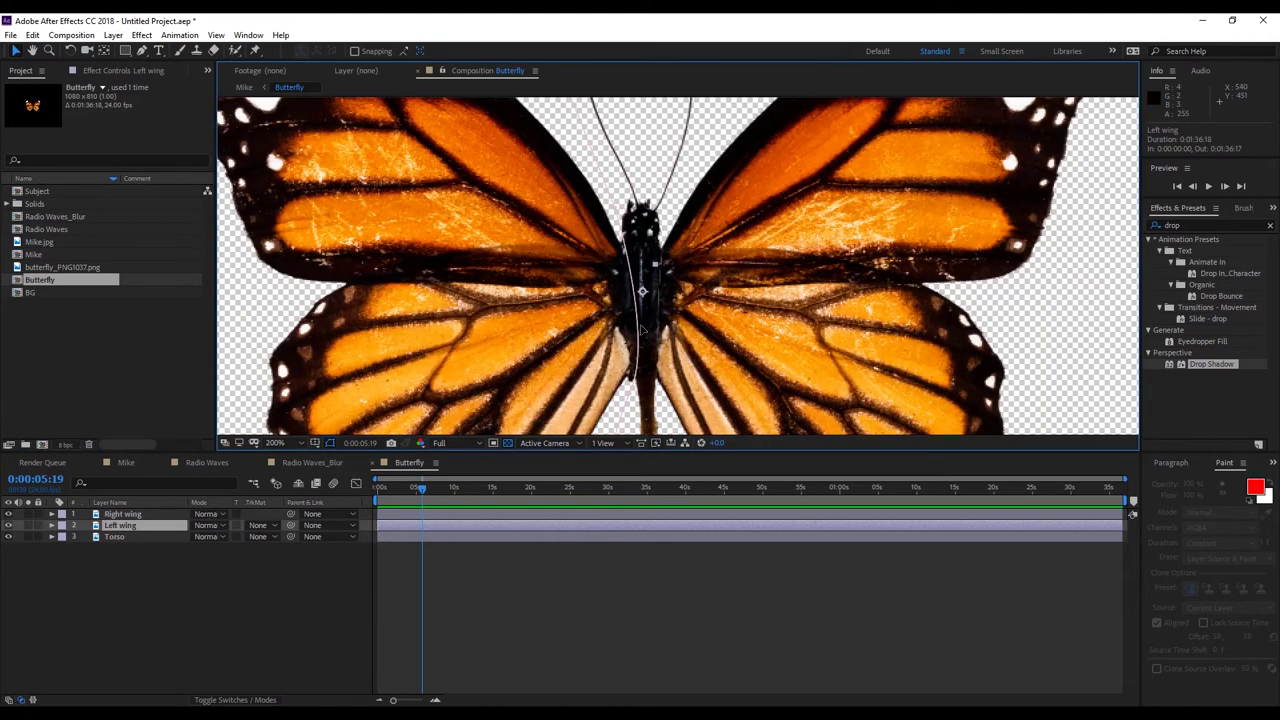
{"action": "key", "text": "g"}
{"action": "left_click", "coordinate": [631, 398]}
{"action": "left_click", "coordinate": [626, 396]}
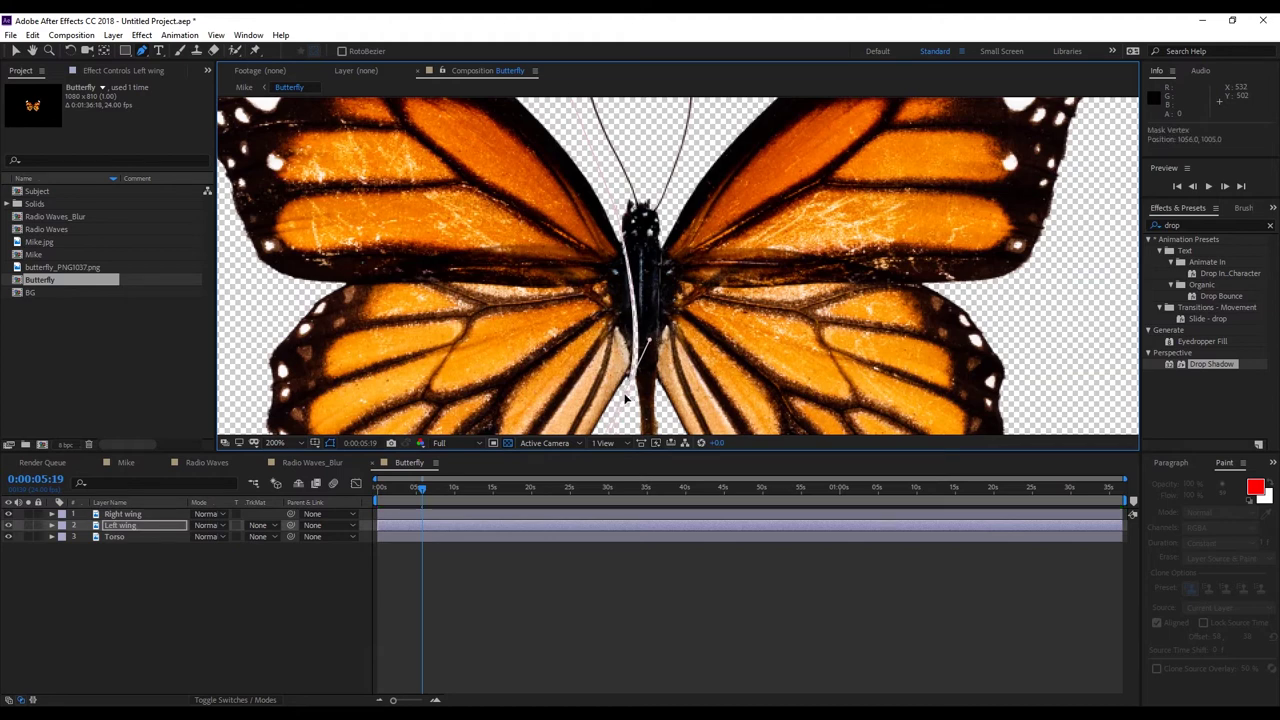
{"action": "left_click", "coordinate": [644, 346]}
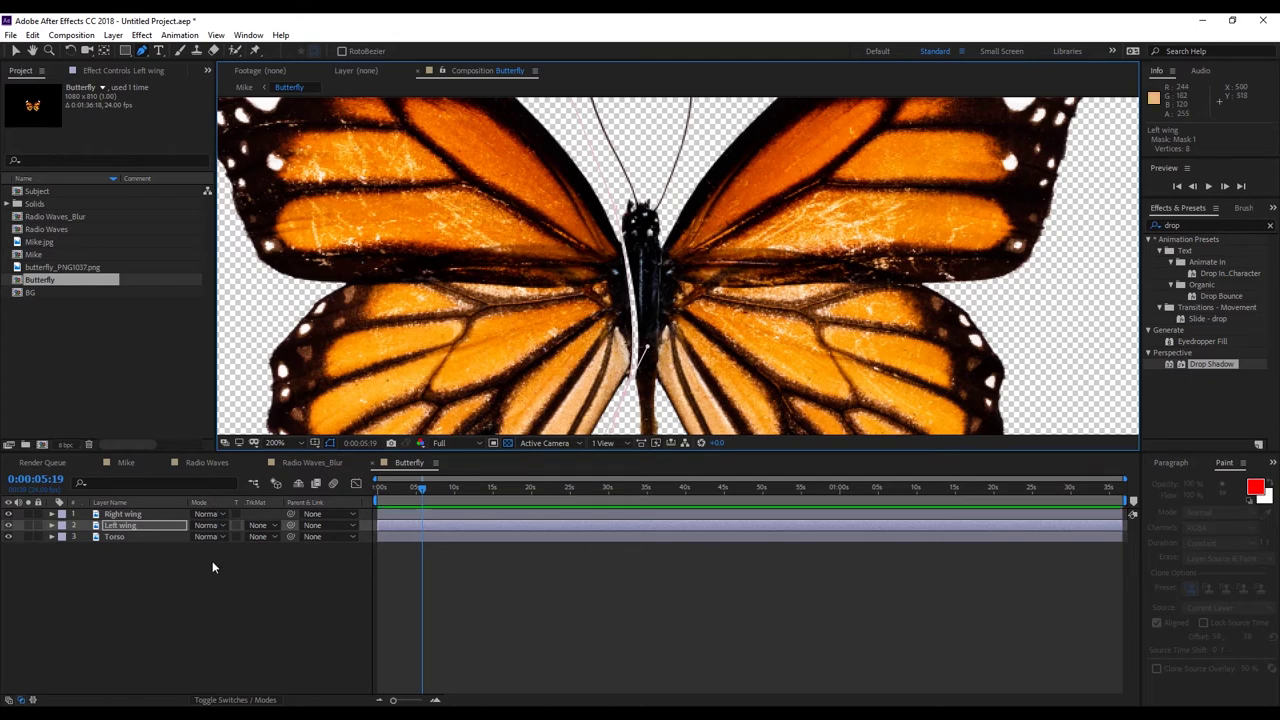
{"action": "left_click", "coordinate": [113, 530]}
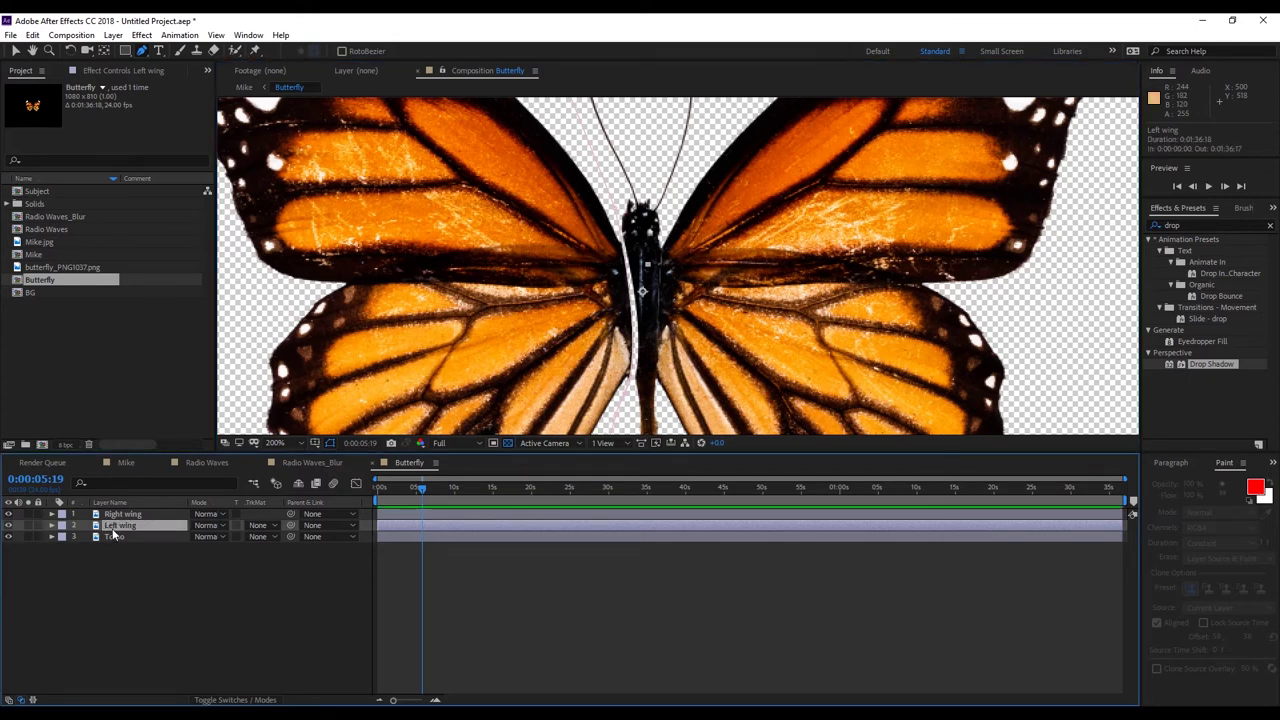
{"action": "key", "text": "m"}
{"action": "left_click", "coordinate": [108, 537]}
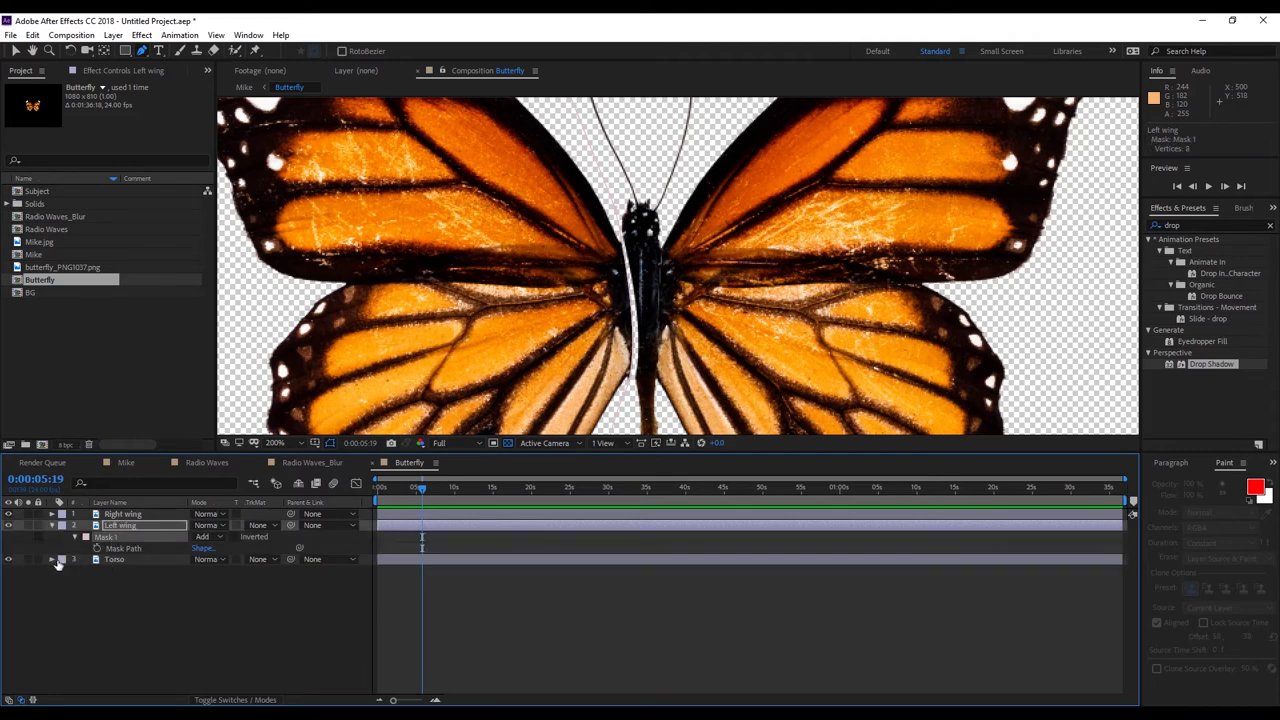
Add the copied left wing mask to Torso as Mask 1 set to Subtract.
{"action": "left_click", "coordinate": [53, 559]}
{"action": "left_click", "coordinate": [110, 583]}
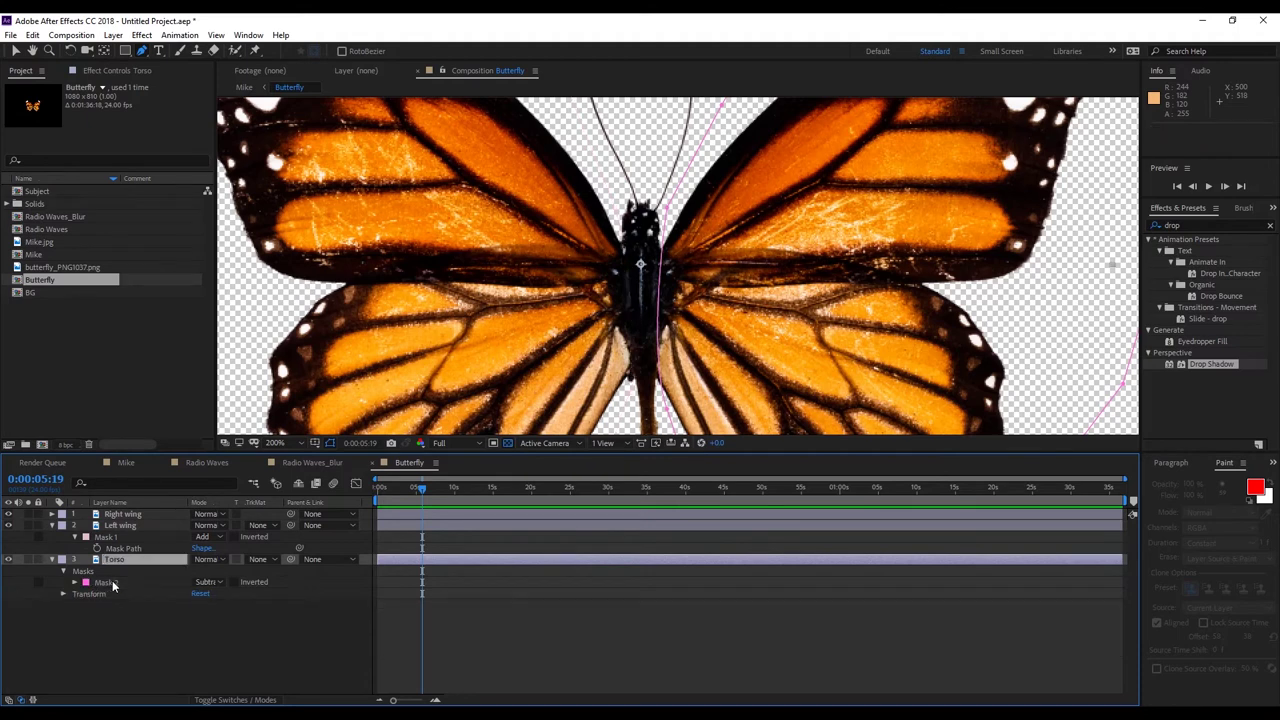
{"action": "key", "text": "ctrl+d"}
{"action": "left_click", "coordinate": [204, 593]}
{"action": "left_click", "coordinate": [224, 638]}
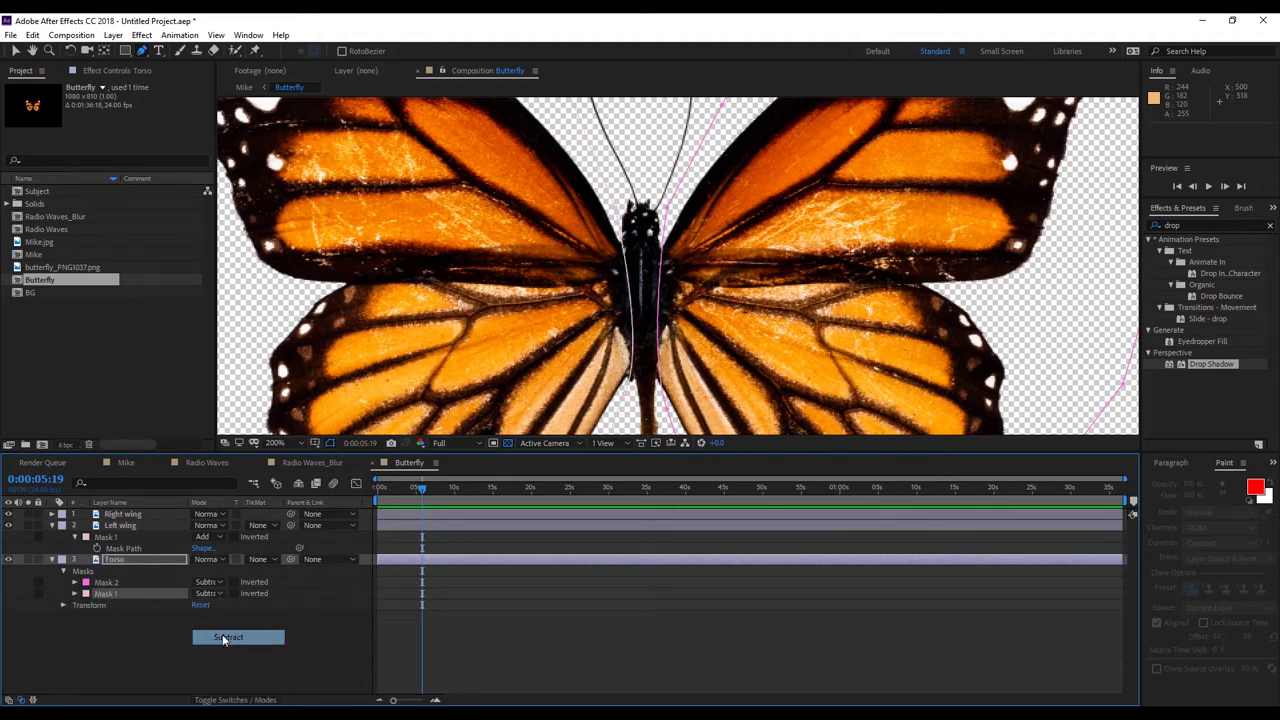
Collapse Torso, hide mask outlines, zoom to 400%, and select both wing layers.
{"action": "left_click", "coordinate": [52, 559]}
{"action": "left_click", "coordinate": [330, 443]}
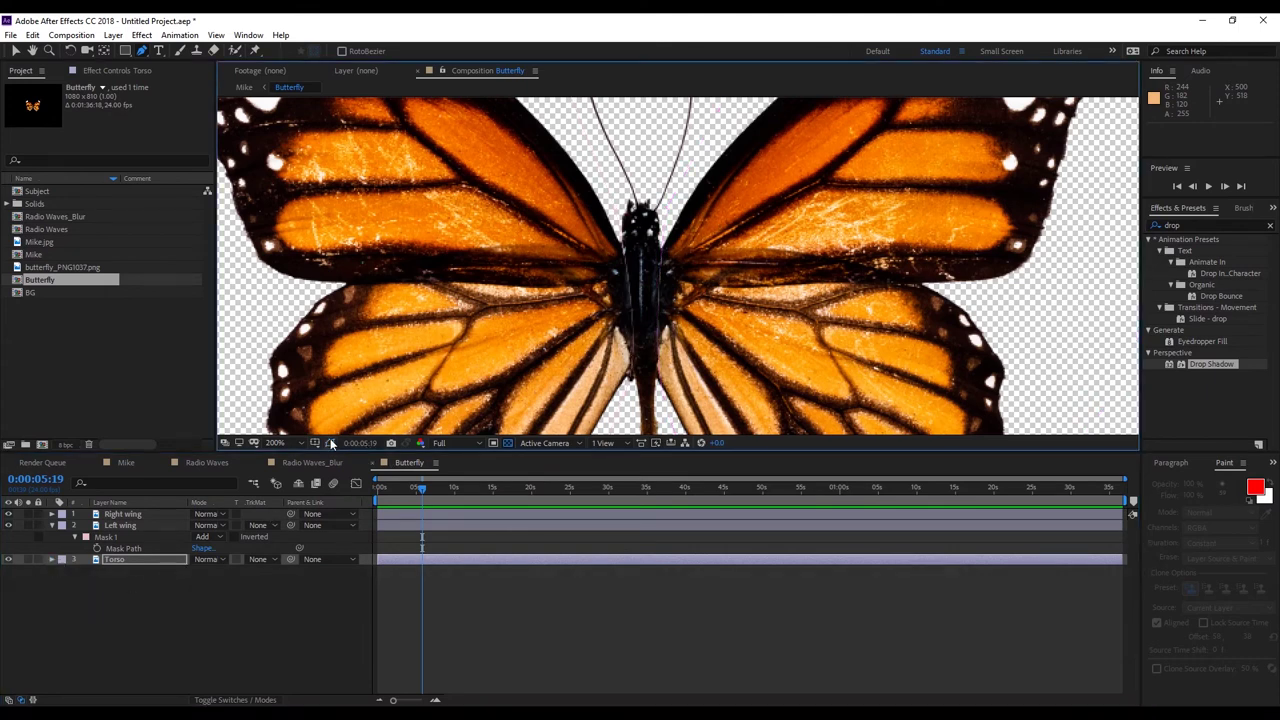
{"action": "key", "text": "period"}
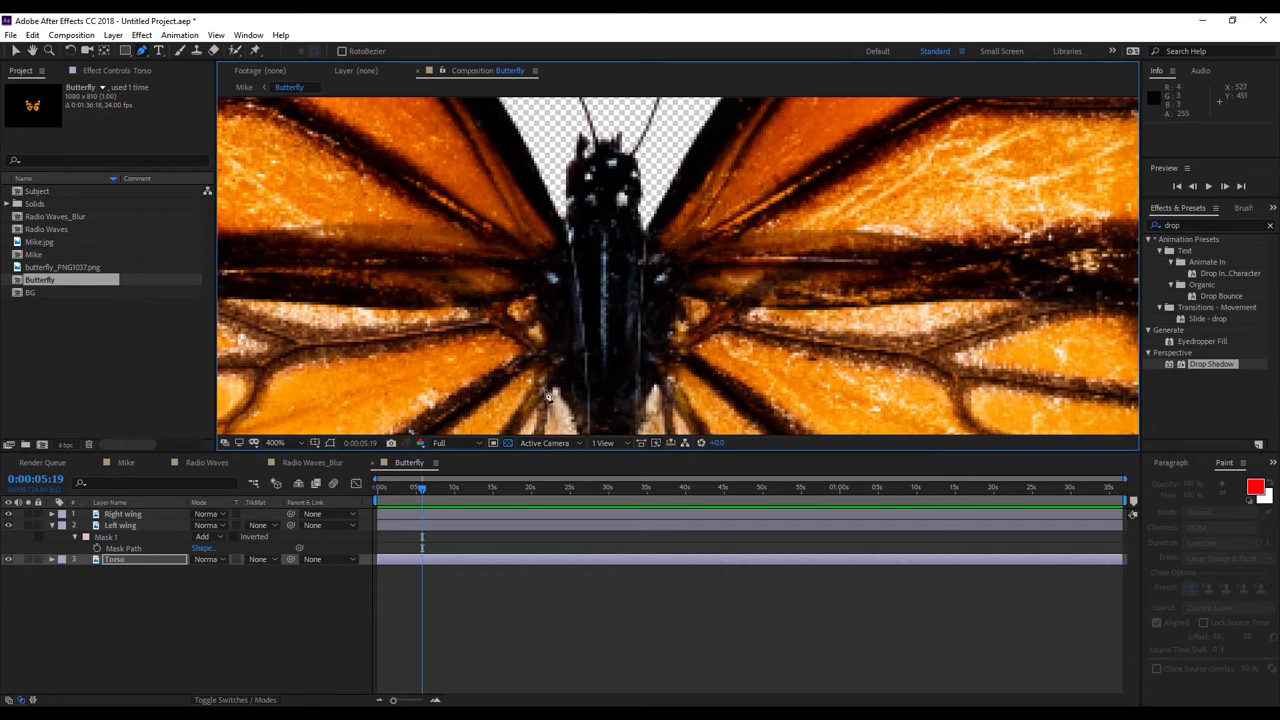
{"action": "left_click", "coordinate": [118, 530]}
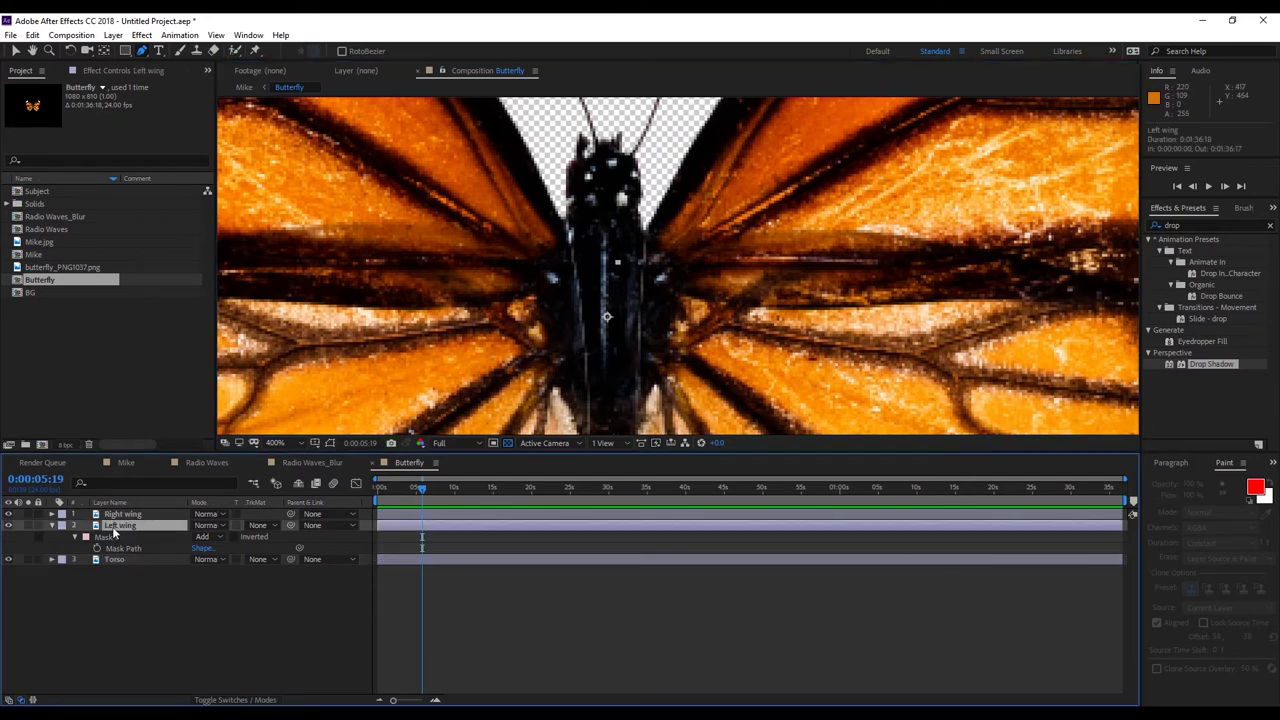
{"action": "left_click", "coordinate": [53, 526]}
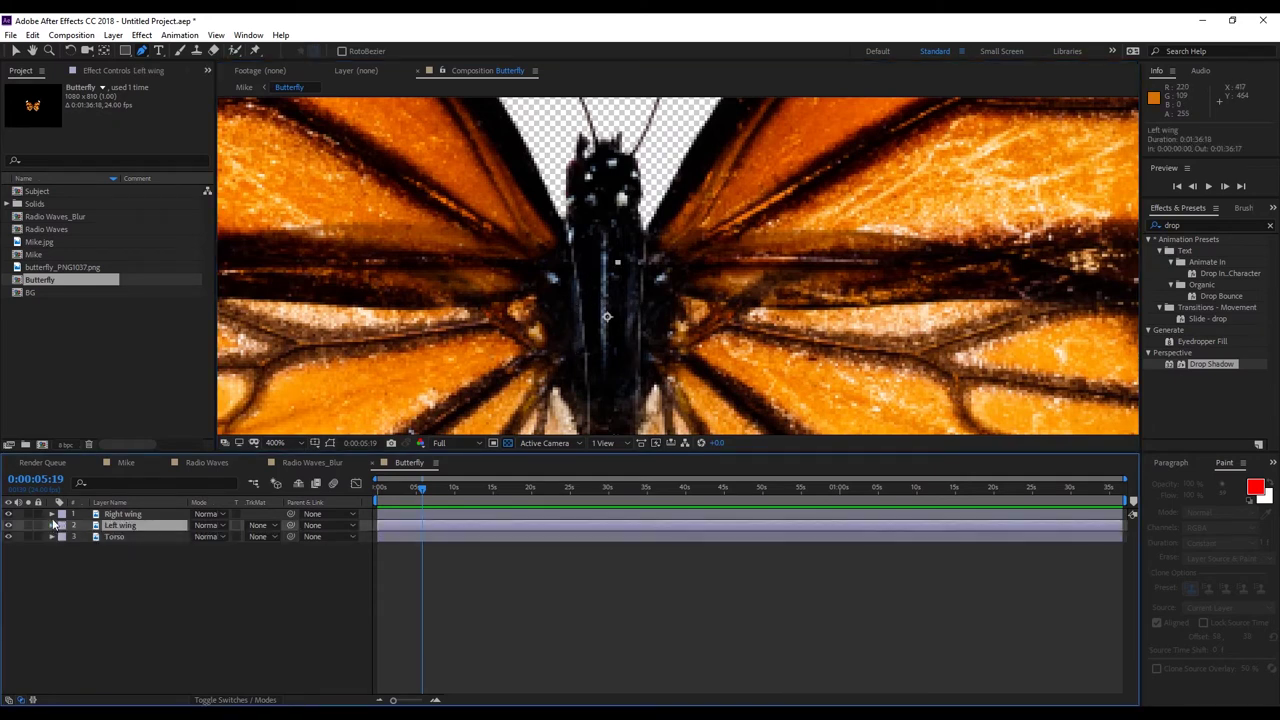
{"action": "left_click", "coordinate": [123, 515], "text": "shift"}
Adjust Right wing's Mask Feather and set its Mask Expansion to 15 pixels.
{"action": "key", "text": "f"}
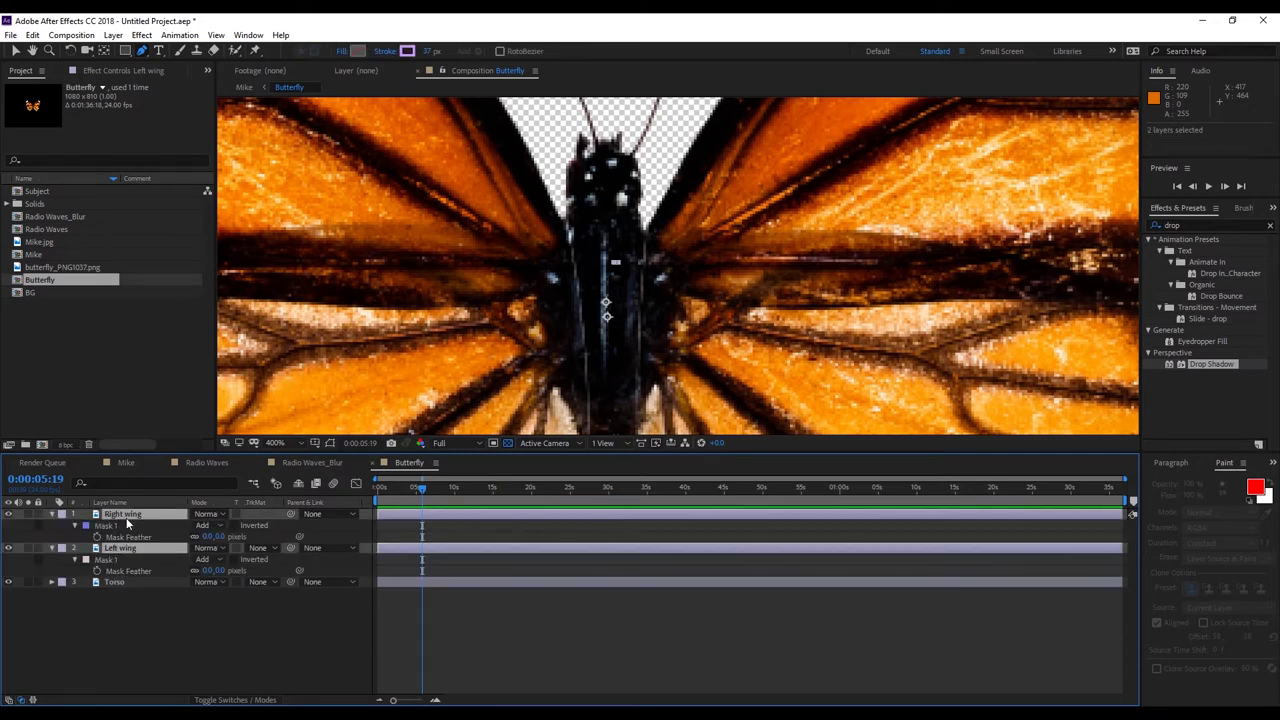
{"action": "left_click", "coordinate": [221, 537]}
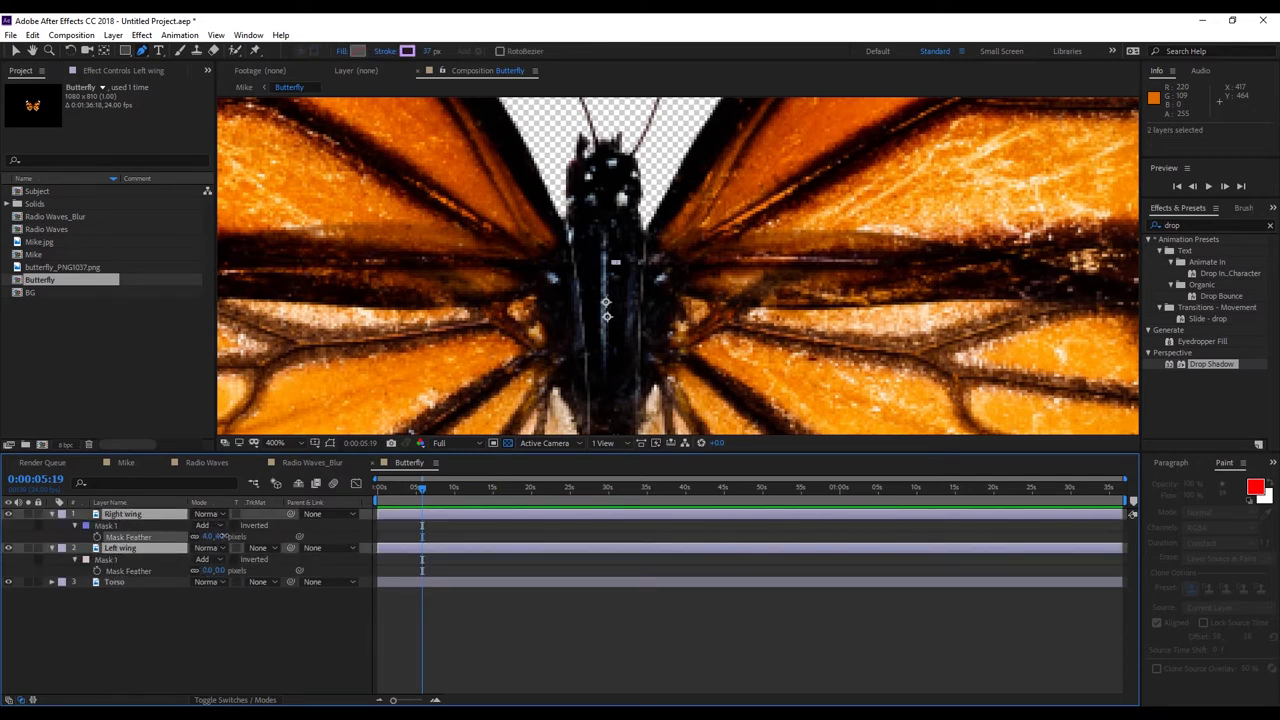
{"action": "left_click_drag", "start_coordinate": [221, 537], "coordinate": [238, 537]}
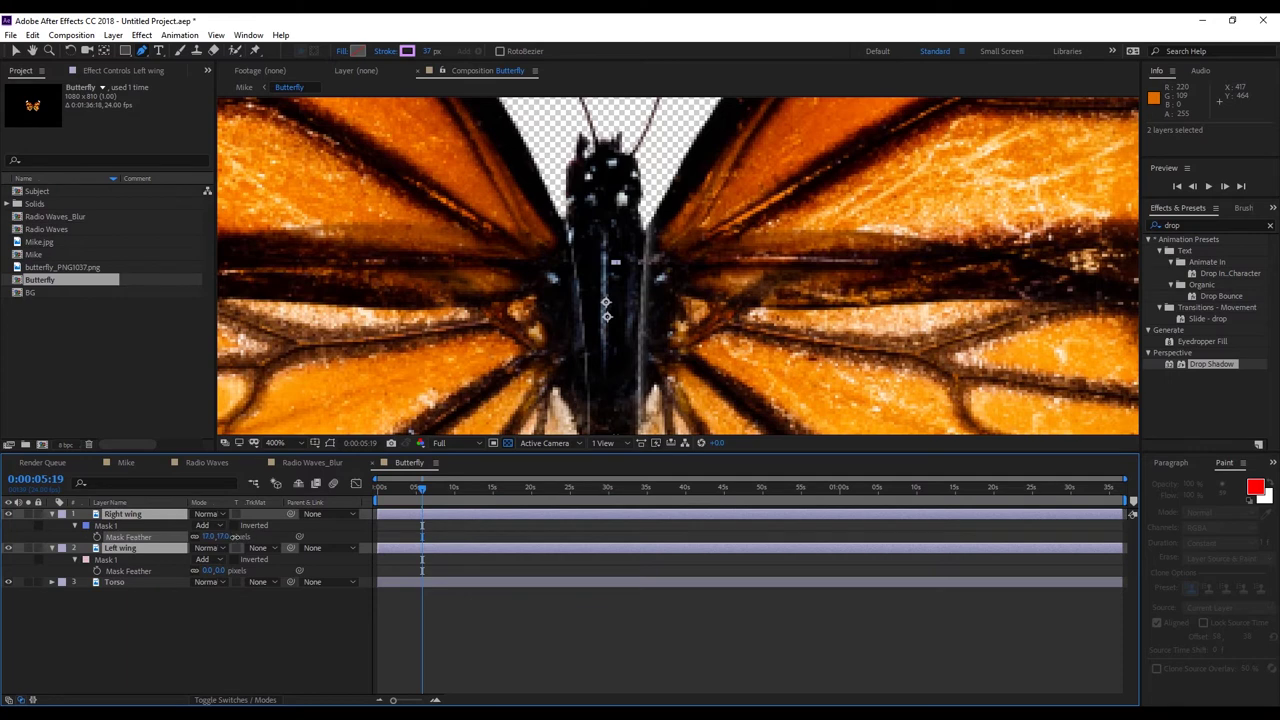
{"action": "left_click", "coordinate": [276, 536]}
{"action": "left_click", "coordinate": [124, 513]}
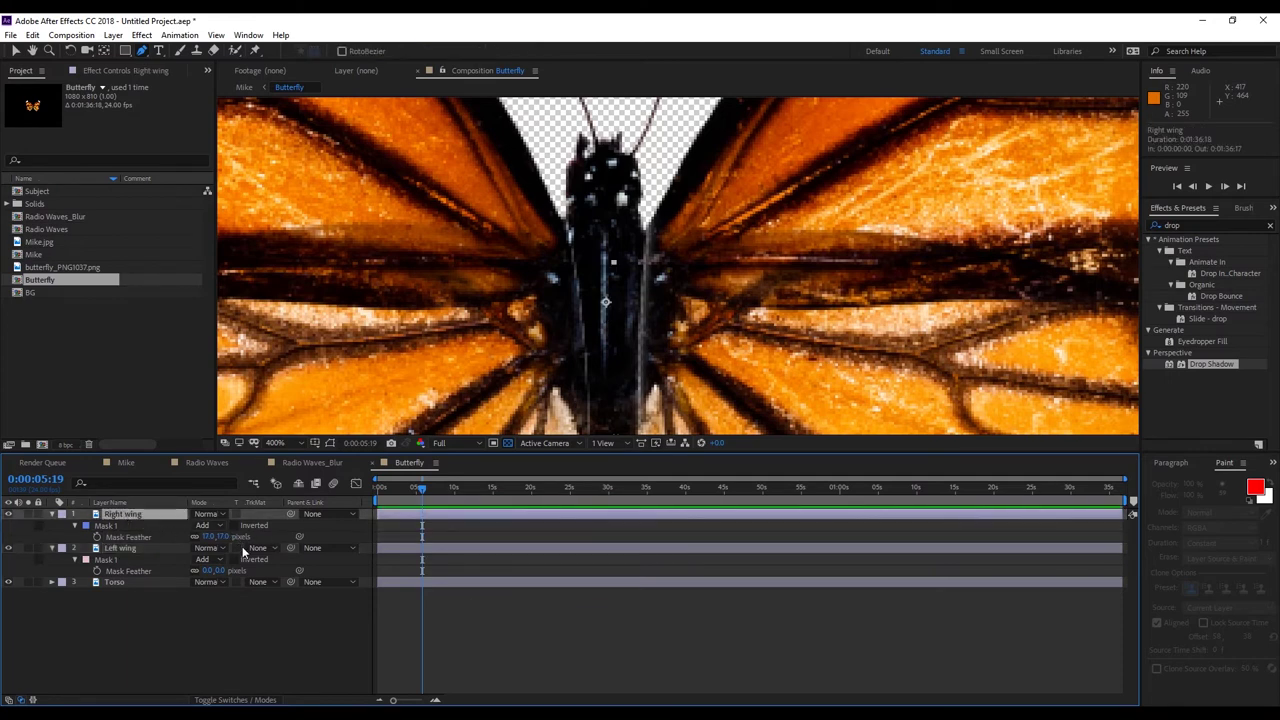
{"action": "left_click_drag", "start_coordinate": [212, 537], "coordinate": [222, 537]}
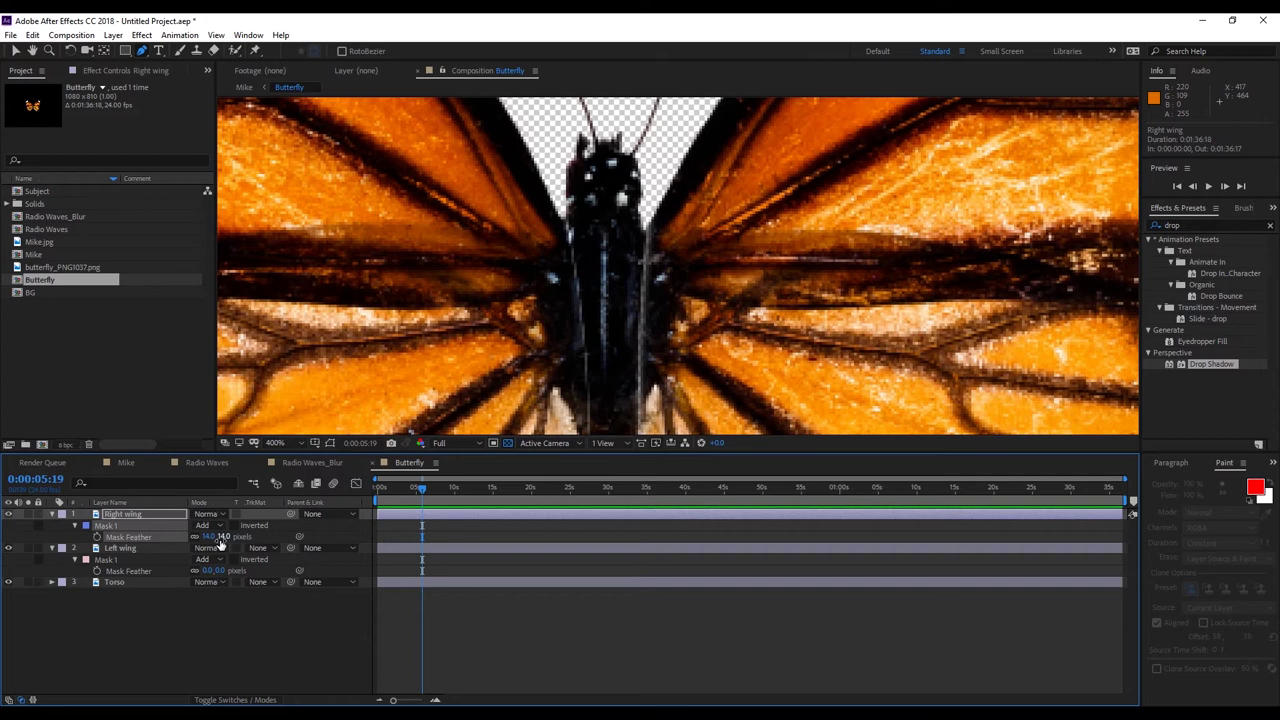
{"action": "key", "text": "m"}
{"action": "key", "text": "m"}
{"action": "key", "text": "m"}
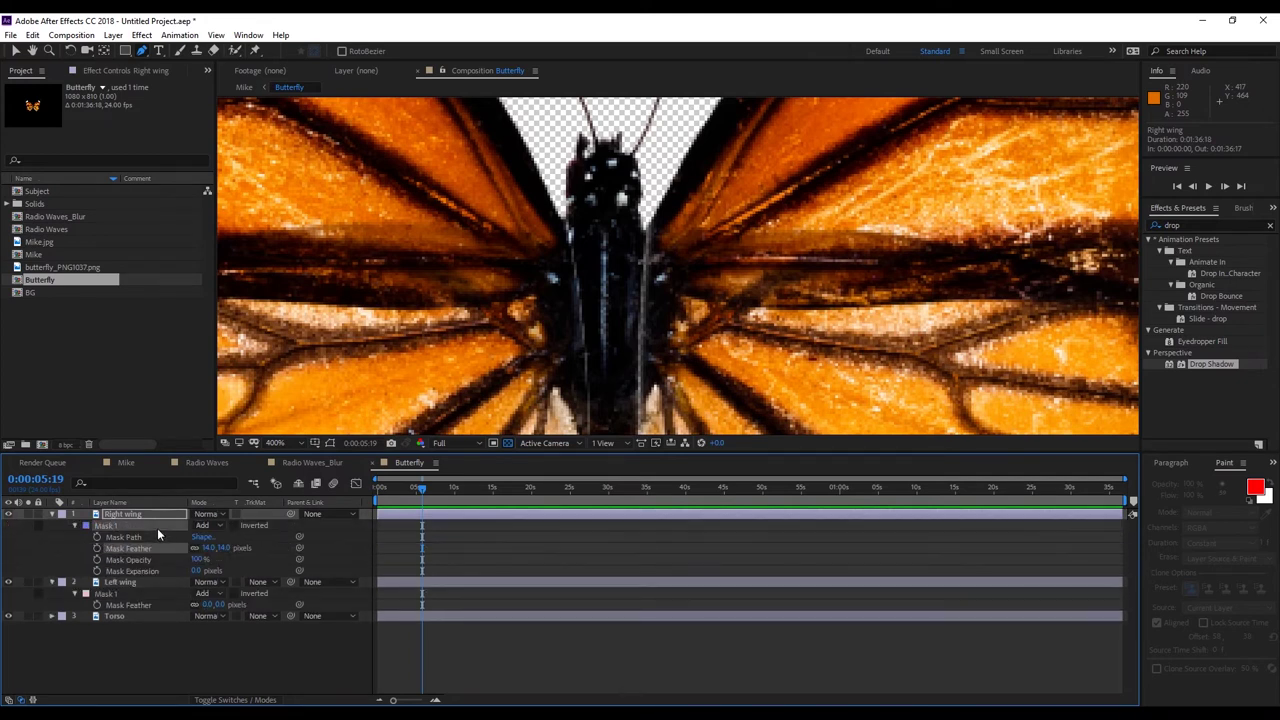
{"action": "left_click_drag", "start_coordinate": [195, 570], "coordinate": [202, 570]}
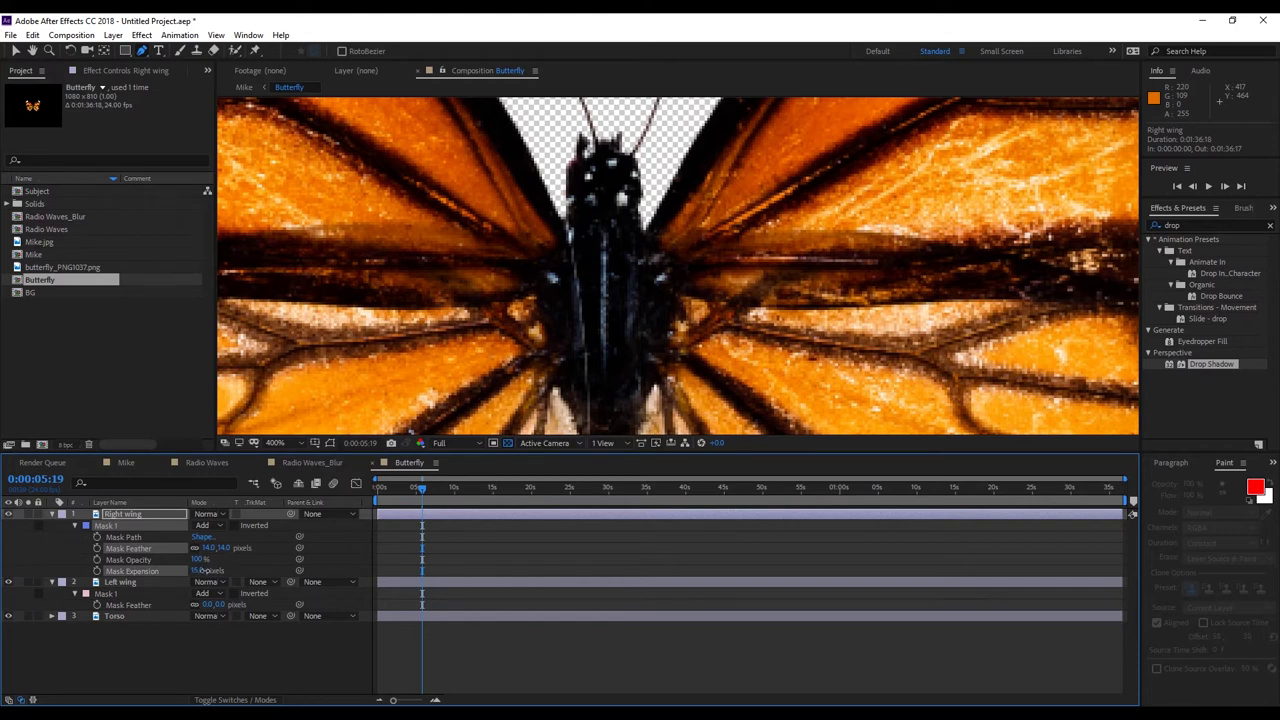
Give Left wing a 14-pixel Mask Feather and 15-pixel Mask Expansion, then collapse both wings.
{"action": "left_click", "coordinate": [134, 584]}
{"action": "key", "text": "f"}
{"action": "key", "text": "m"}
{"action": "key", "text": "m"}
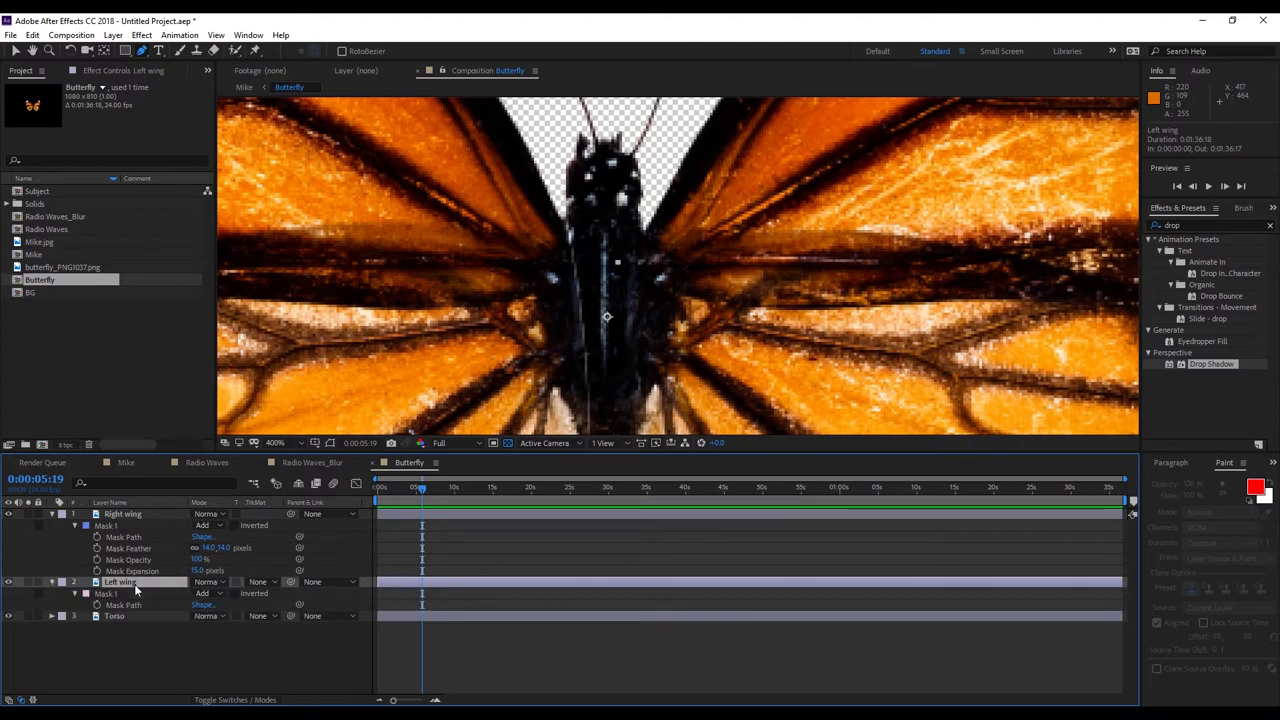
{"action": "left_click", "coordinate": [220, 616]}
{"action": "type", "text": "14"}
{"action": "key", "text": "Return"}
{"action": "left_click", "coordinate": [196, 639]}
{"action": "left_click", "coordinate": [196, 639]}
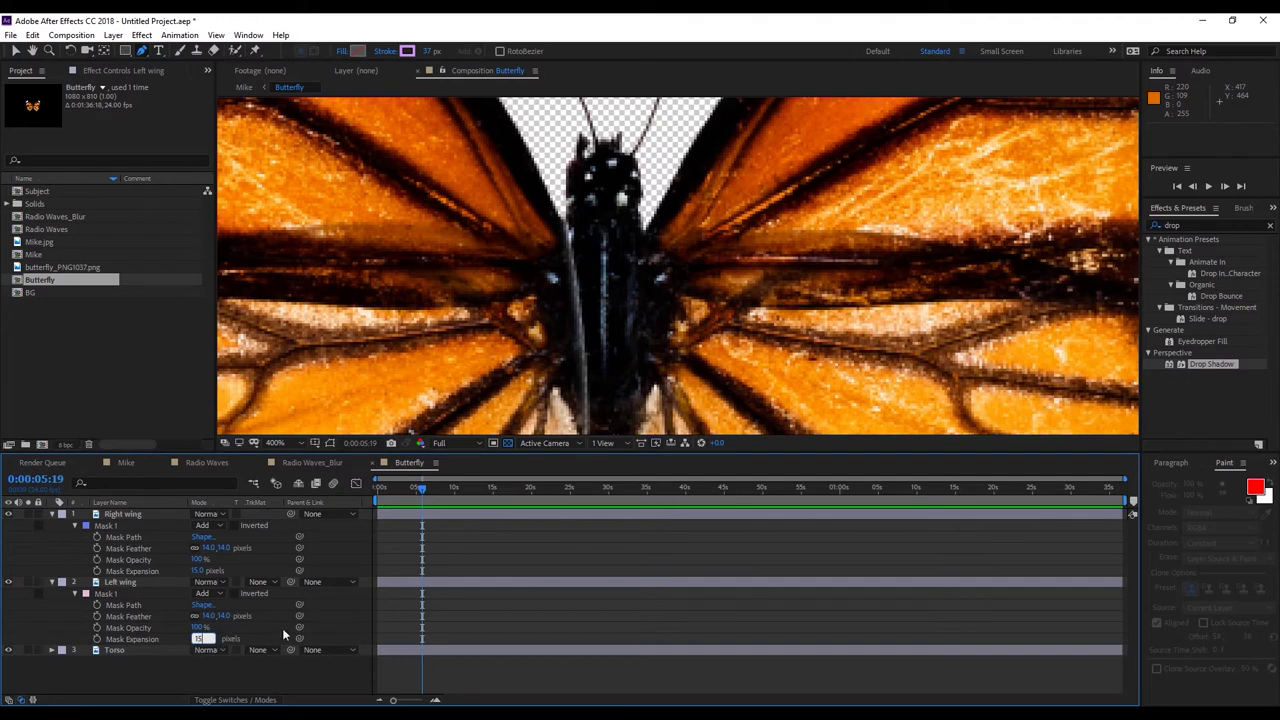
{"action": "type", "text": "15"}
{"action": "key", "text": "Return"}
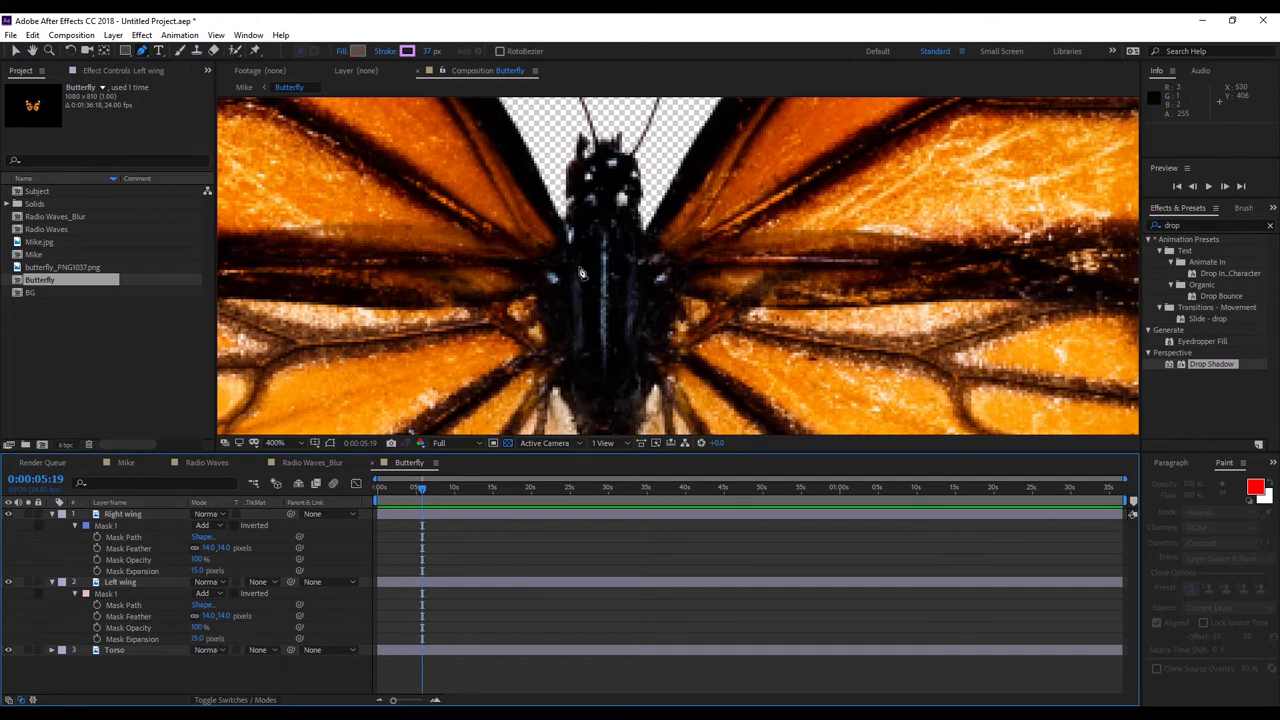
{"action": "left_click", "coordinate": [51, 514]}
{"action": "left_click", "coordinate": [52, 525]}
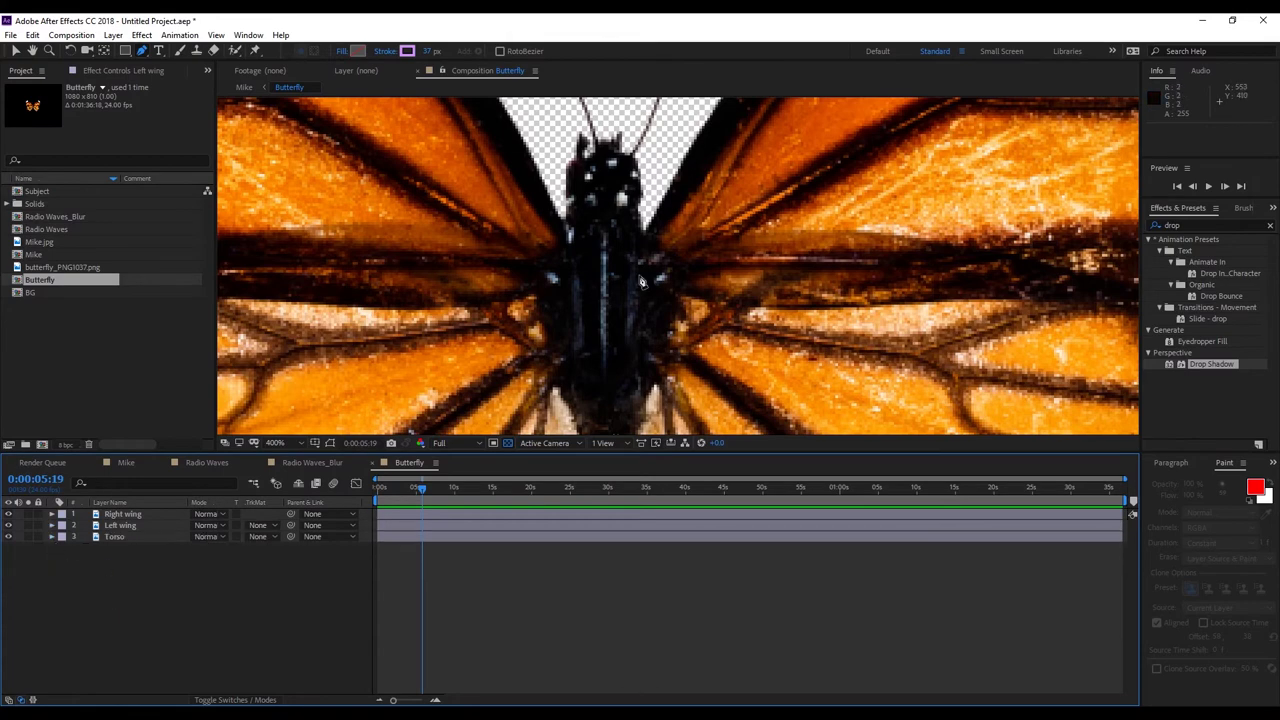
With the Selection tool active, show the layer switches and make the Right wing layer 3D.
{"action": "scroll", "coordinate": [648, 288], "scroll_direction": "down", "scroll_amount": 3}
{"action": "scroll", "coordinate": [657, 292], "scroll_direction": "up", "scroll_amount": 1}
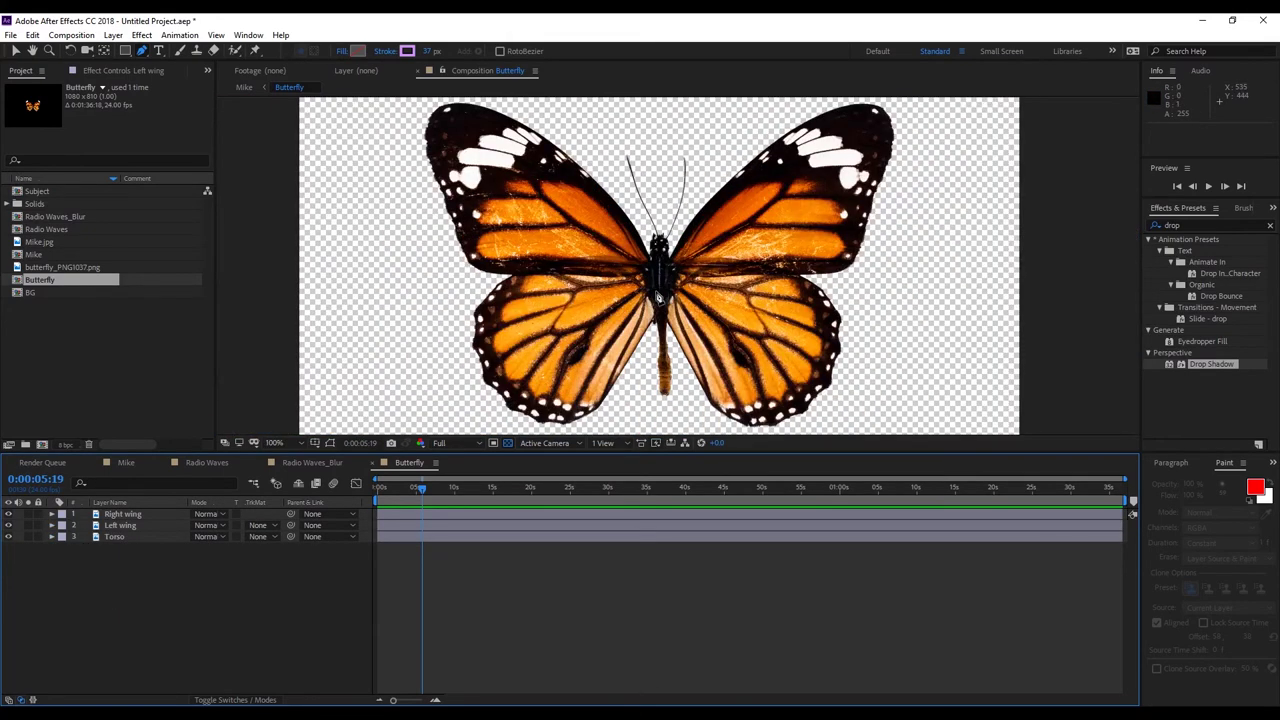
{"action": "key", "text": "v"}
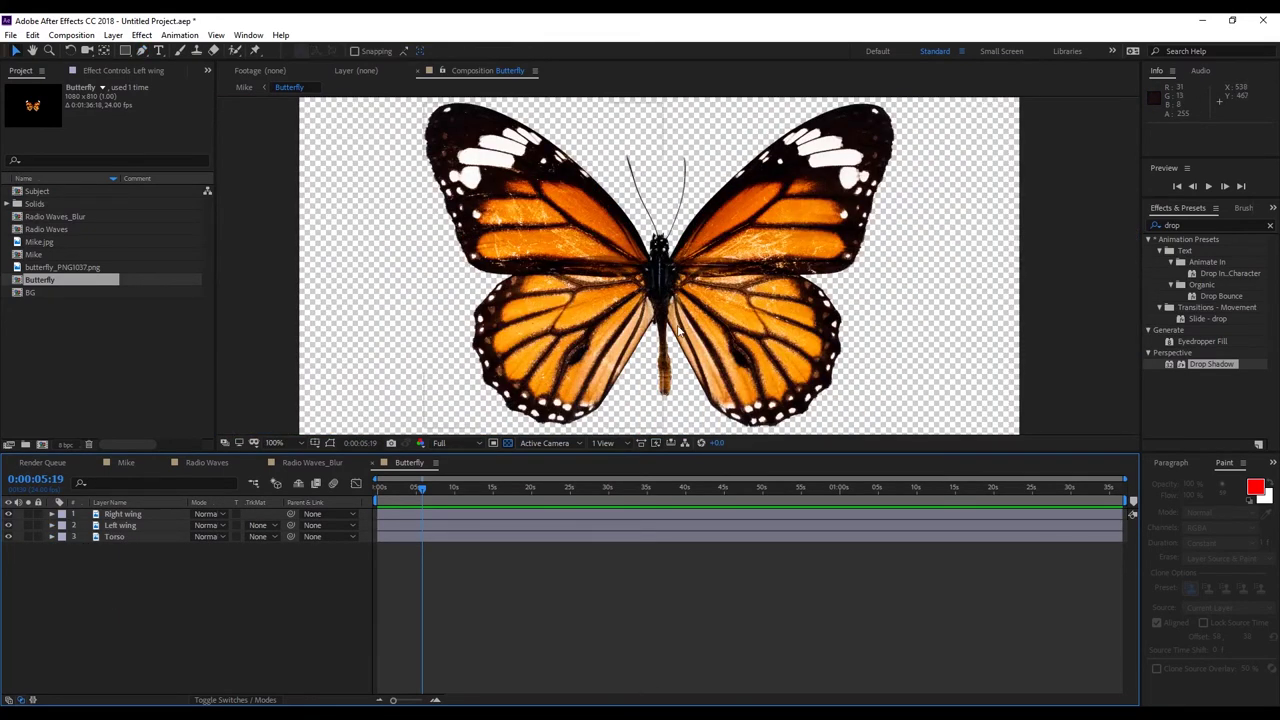
{"action": "left_click", "coordinate": [230, 700]}
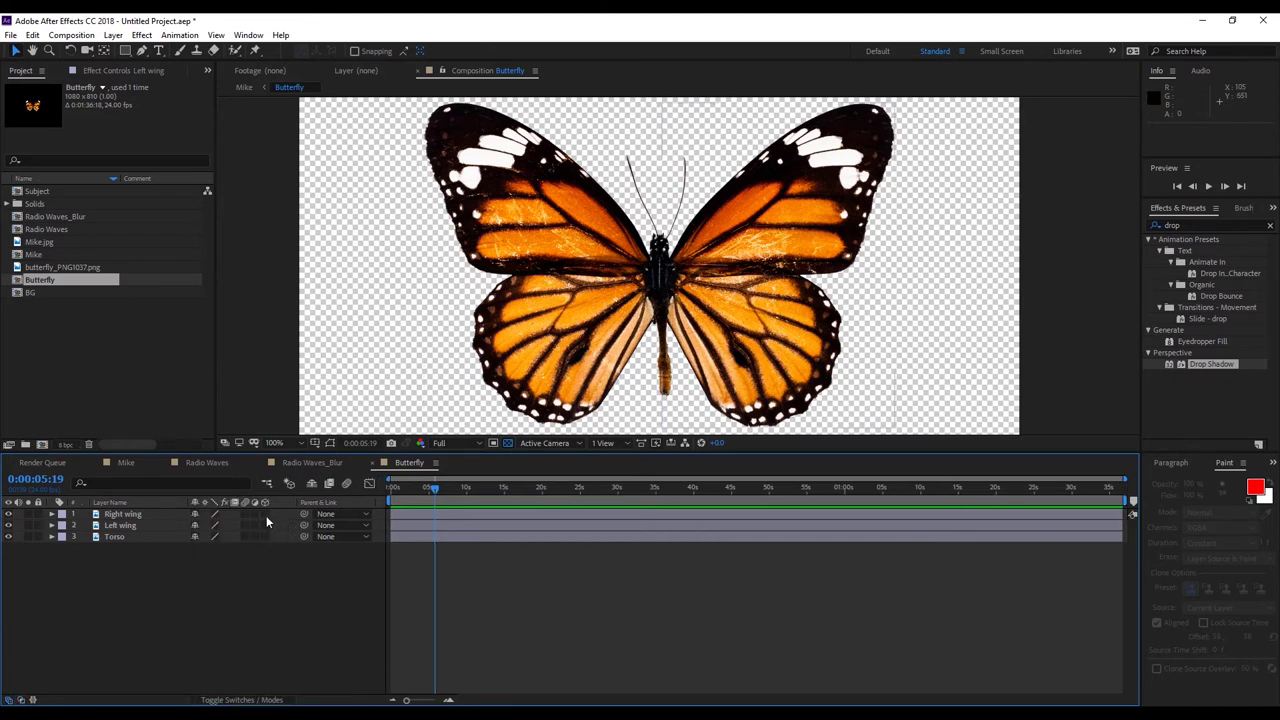
{"action": "left_click", "coordinate": [242, 700]}
{"action": "left_click", "coordinate": [242, 700]}
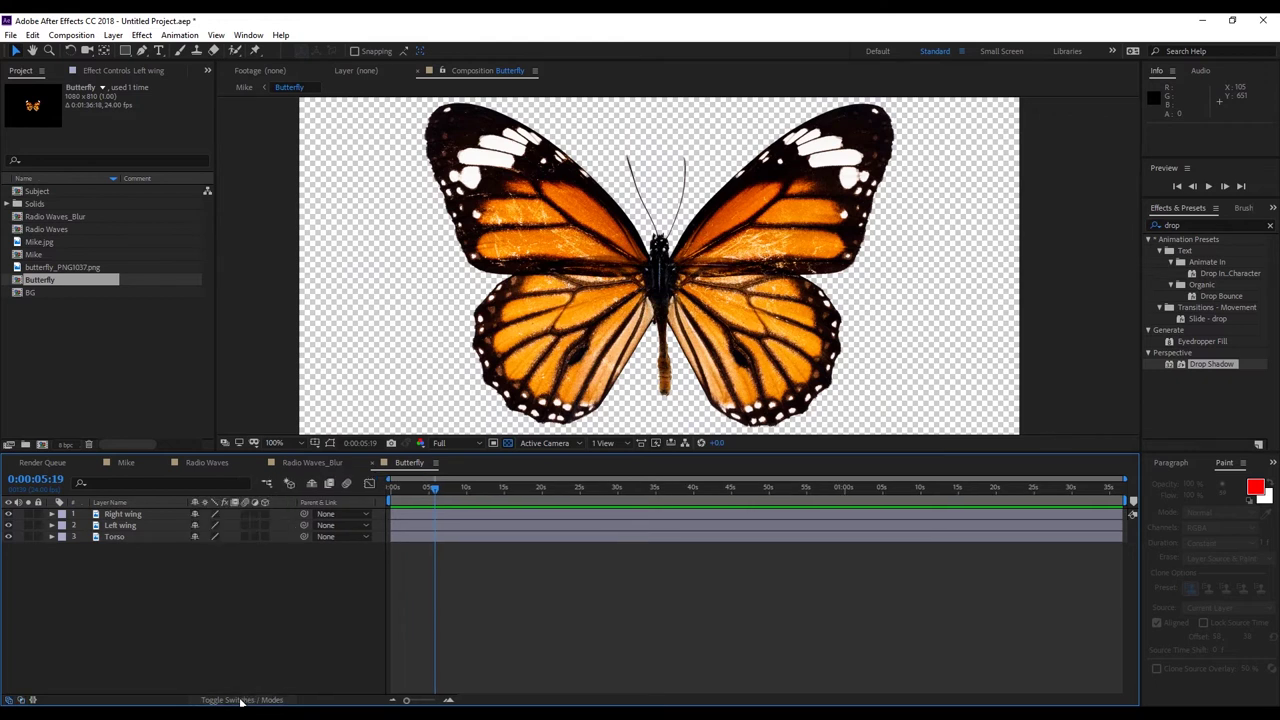
{"action": "left_click", "coordinate": [264, 513]}
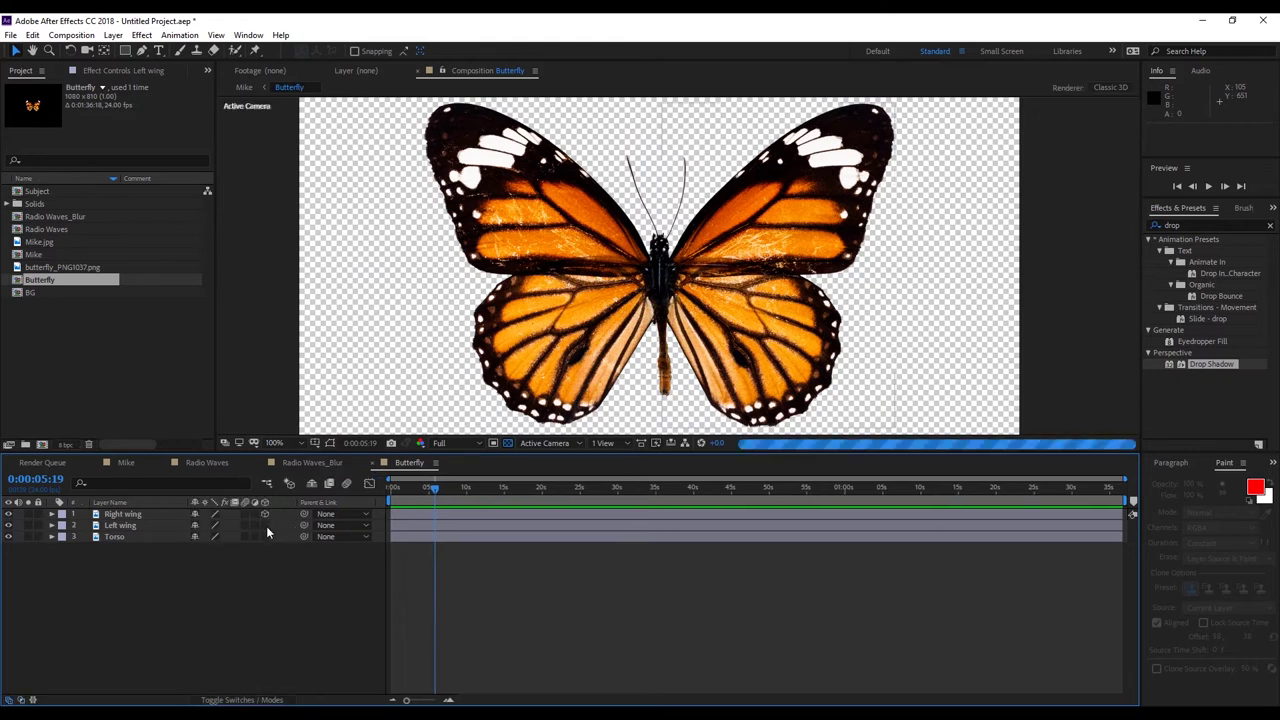
Try a Y Rotation on the Right wing, then undo it back to 0°.
{"action": "left_click", "coordinate": [145, 516]}
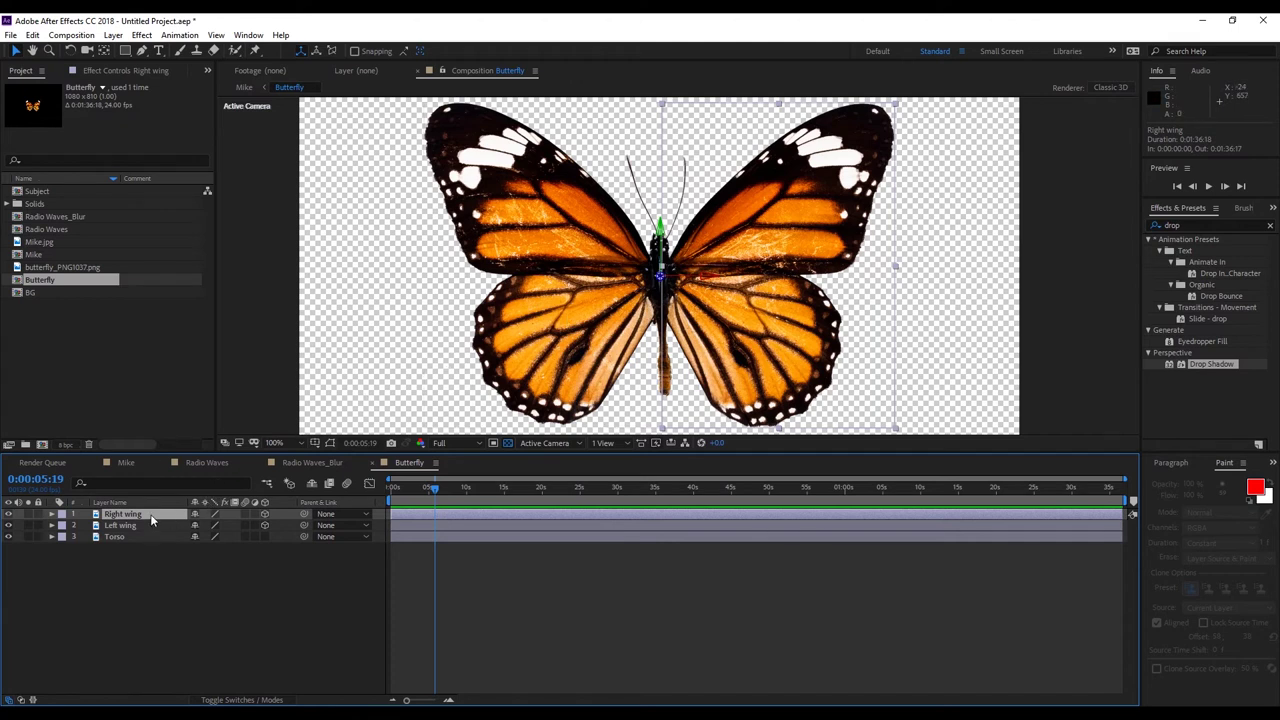
{"action": "key", "text": "r"}
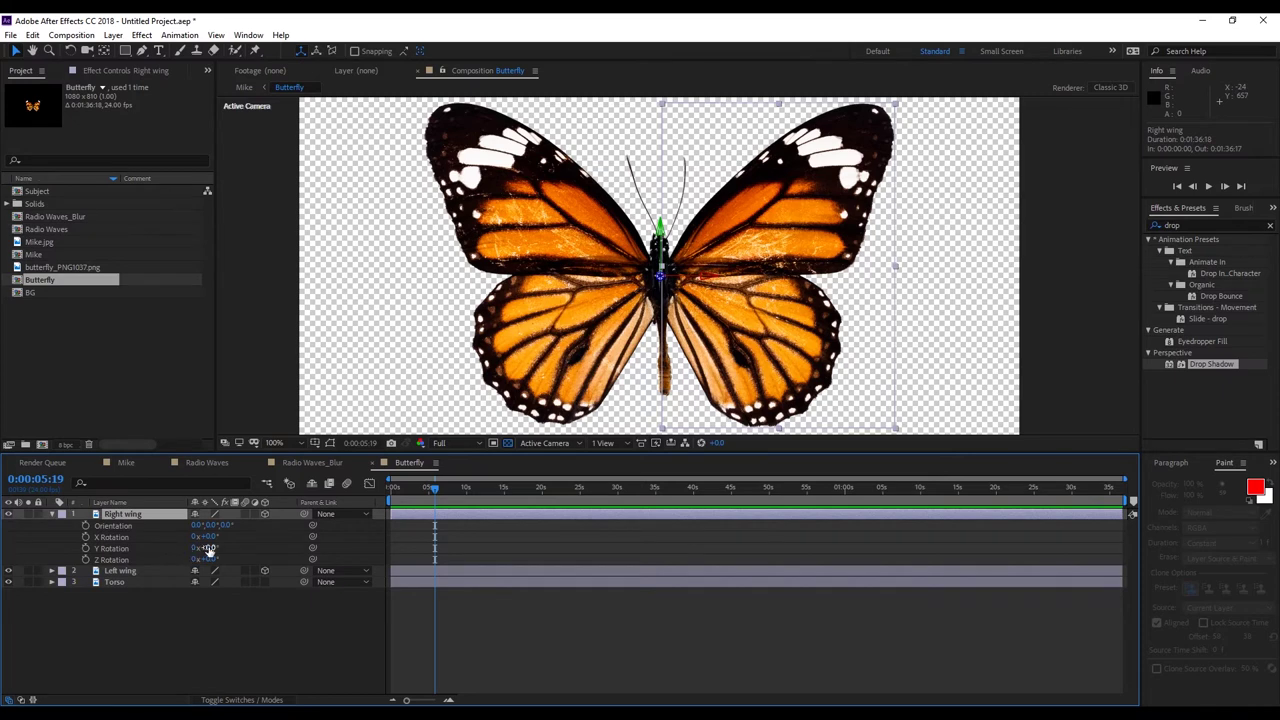
{"action": "left_click_drag", "start_coordinate": [205, 548], "coordinate": [239, 553]}
{"action": "key", "text": "ctrl+z"}
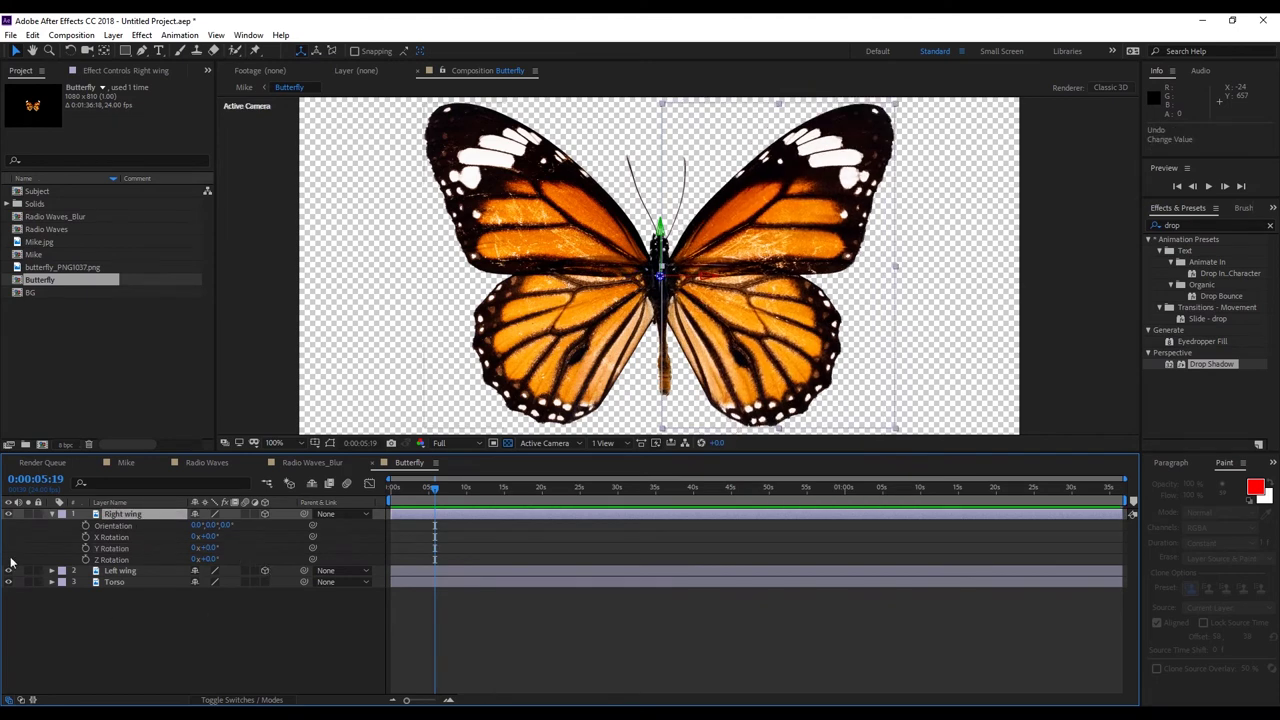
{"action": "left_click", "coordinate": [52, 512]}
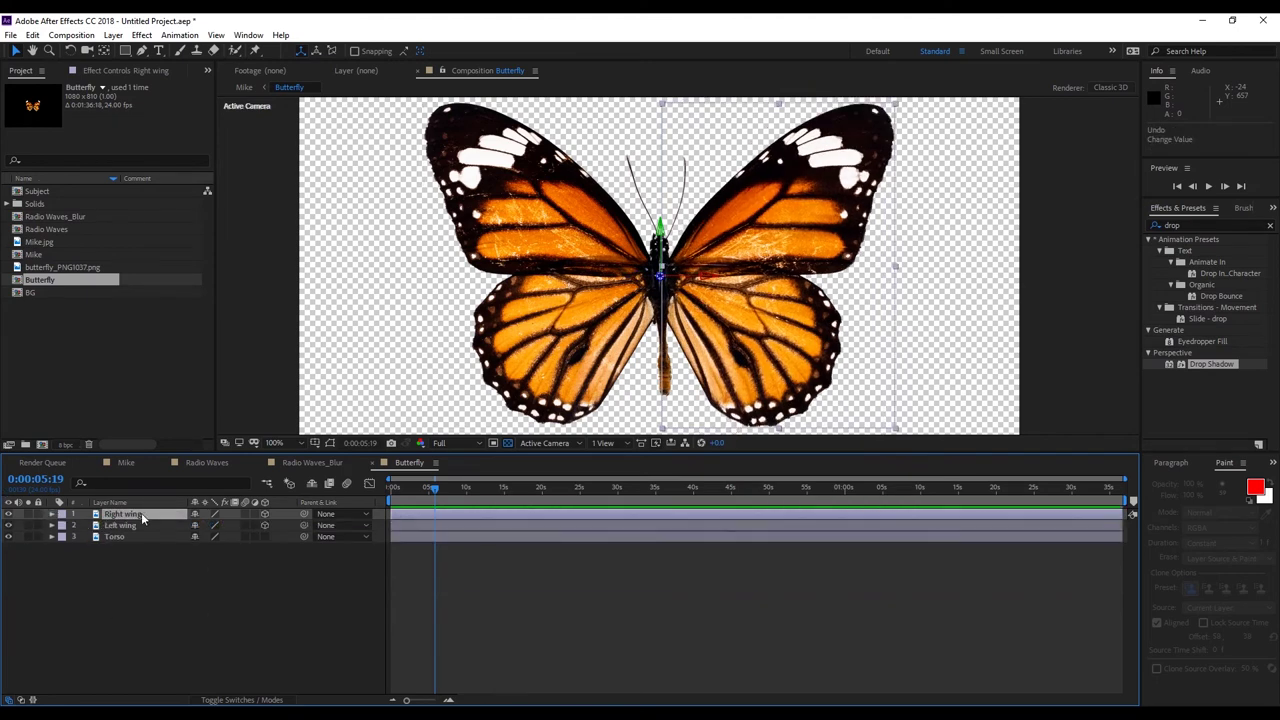
Add a new Null Object layer and rename it 'Wing Control'.
{"action": "left_click", "coordinate": [116, 35]}
{"action": "mouse_move", "coordinate": [120, 49]}
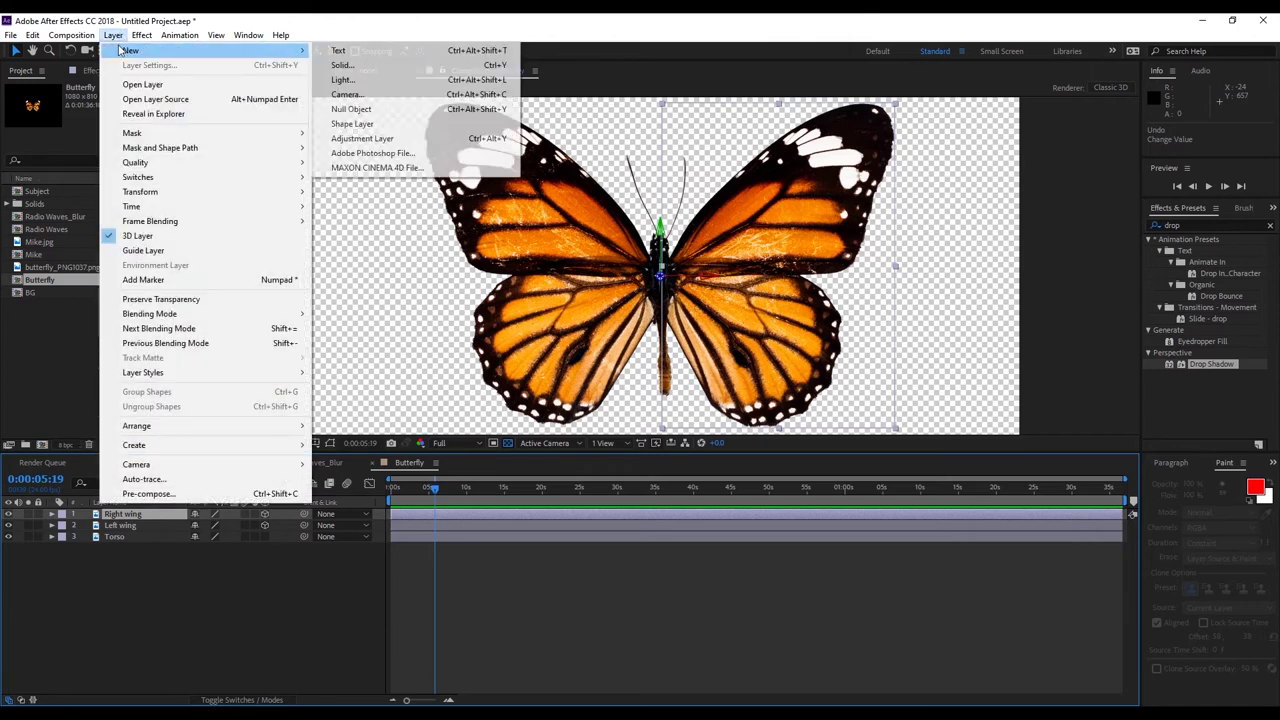
{"action": "left_click", "coordinate": [403, 109]}
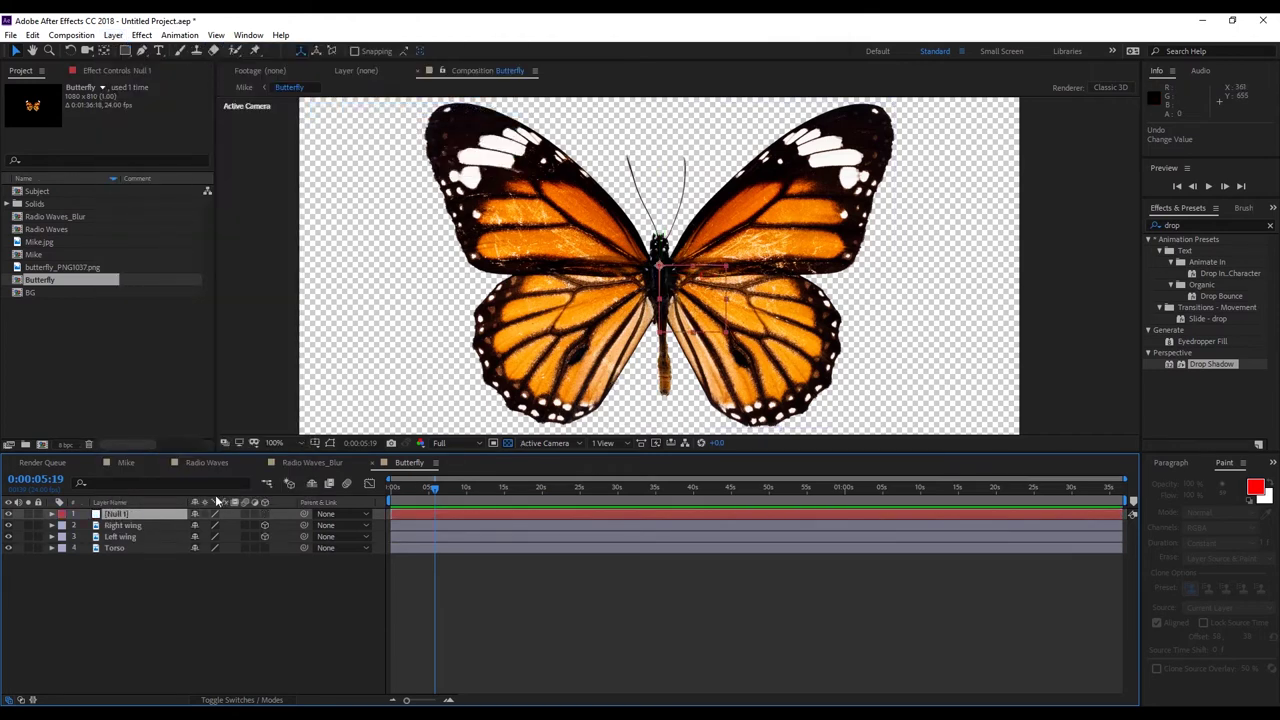
{"action": "key", "text": "Return"}
{"action": "type", "text": "Wing Co"}
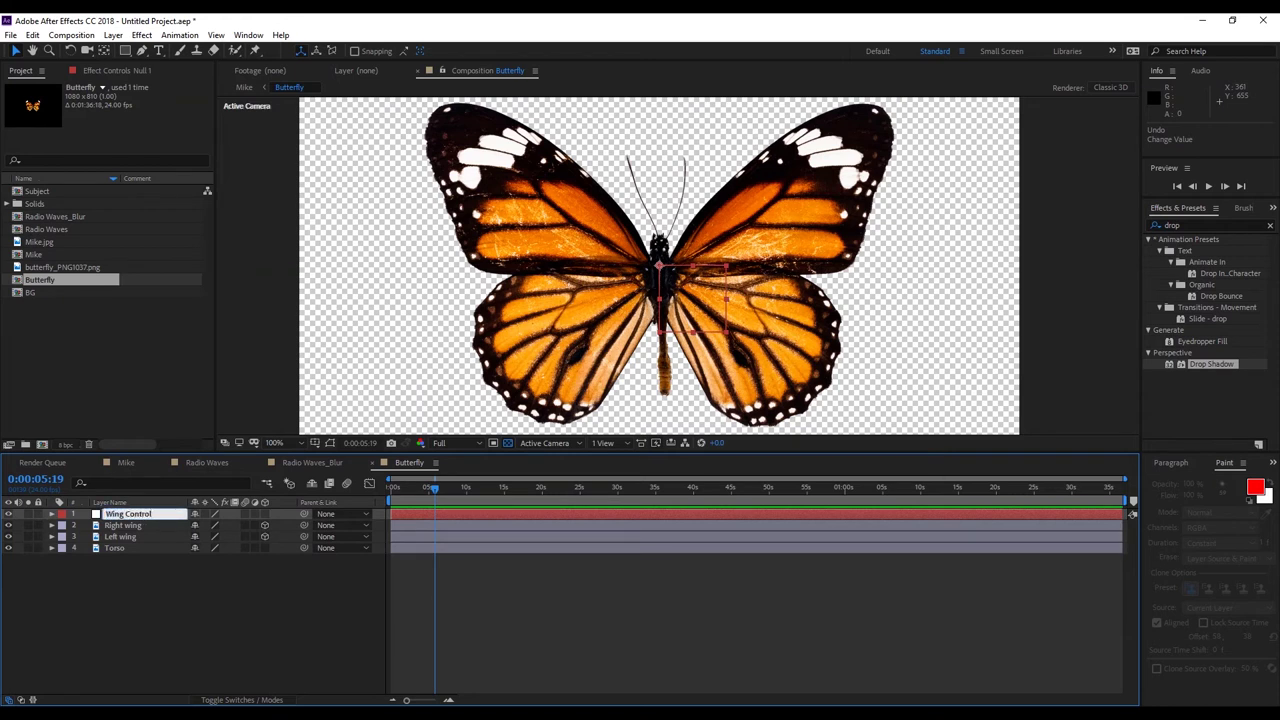
{"action": "type", "text": "ntrol"}
{"action": "key", "text": "Return"}
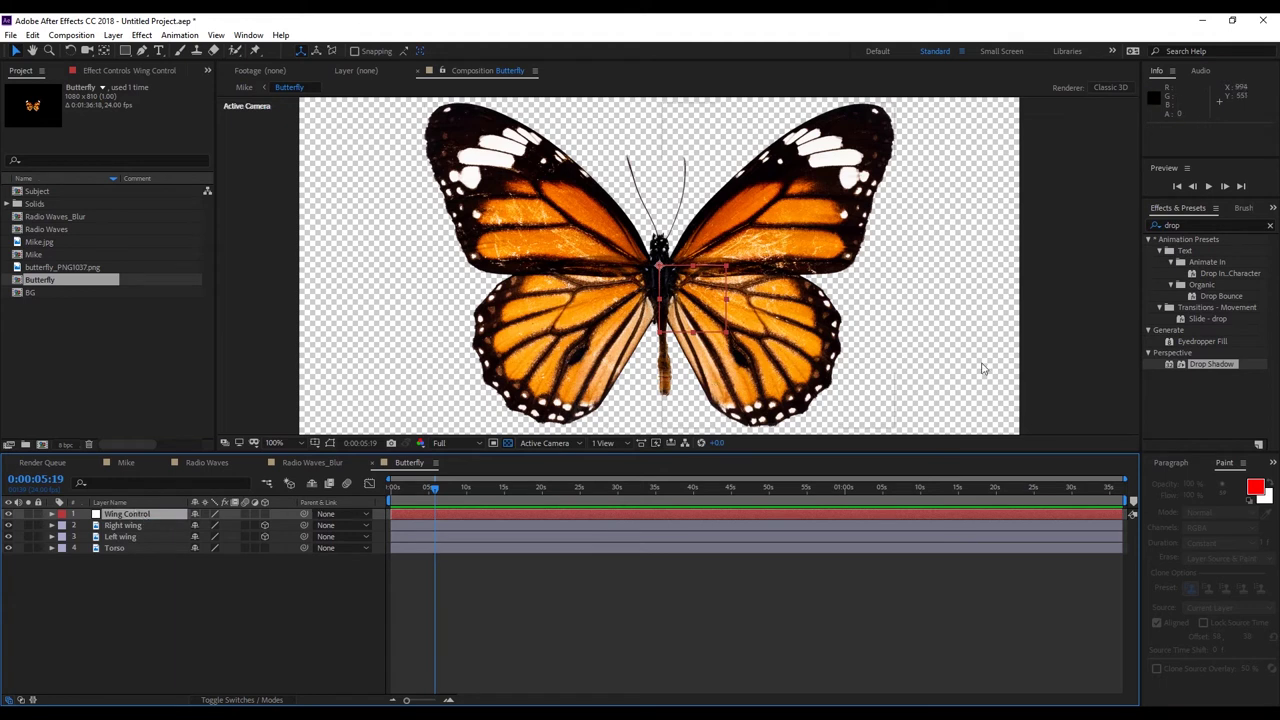
Search Effects & Presets for 'slider', apply Slider Control, and rename it 'Wing Control'.
{"action": "left_click", "coordinate": [1148, 238]}
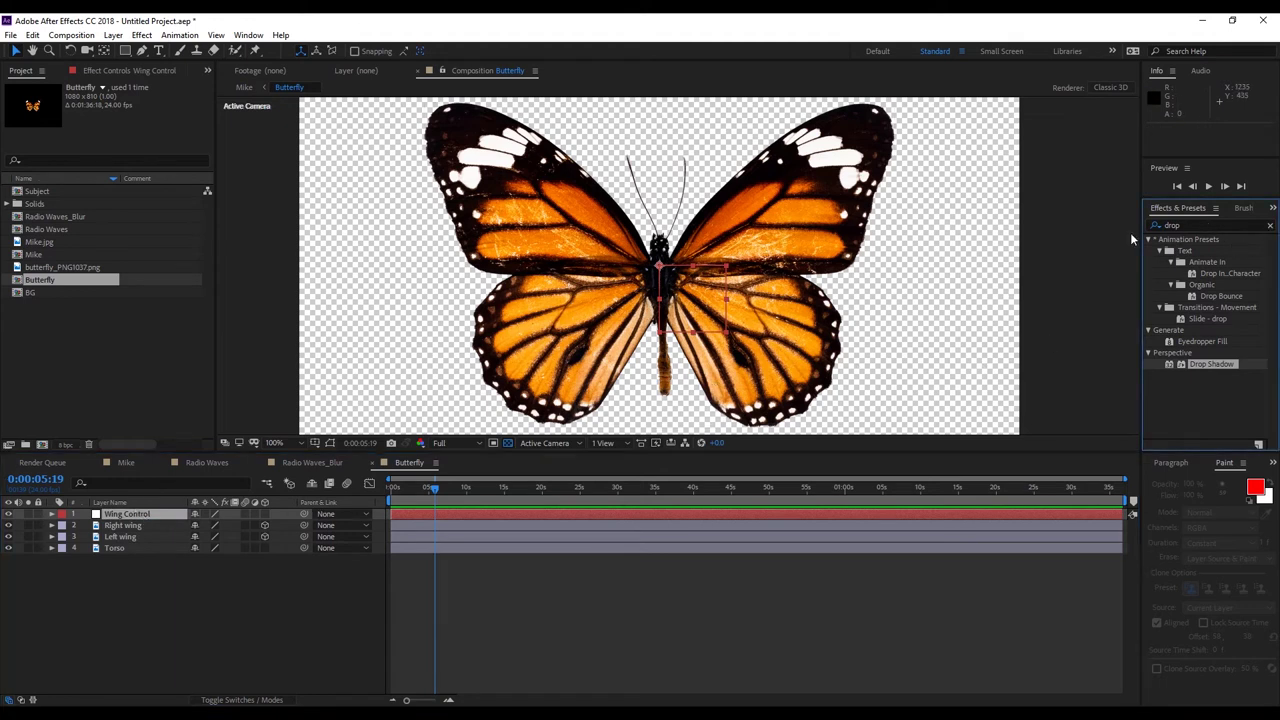
{"action": "double_click", "coordinate": [1175, 225]}
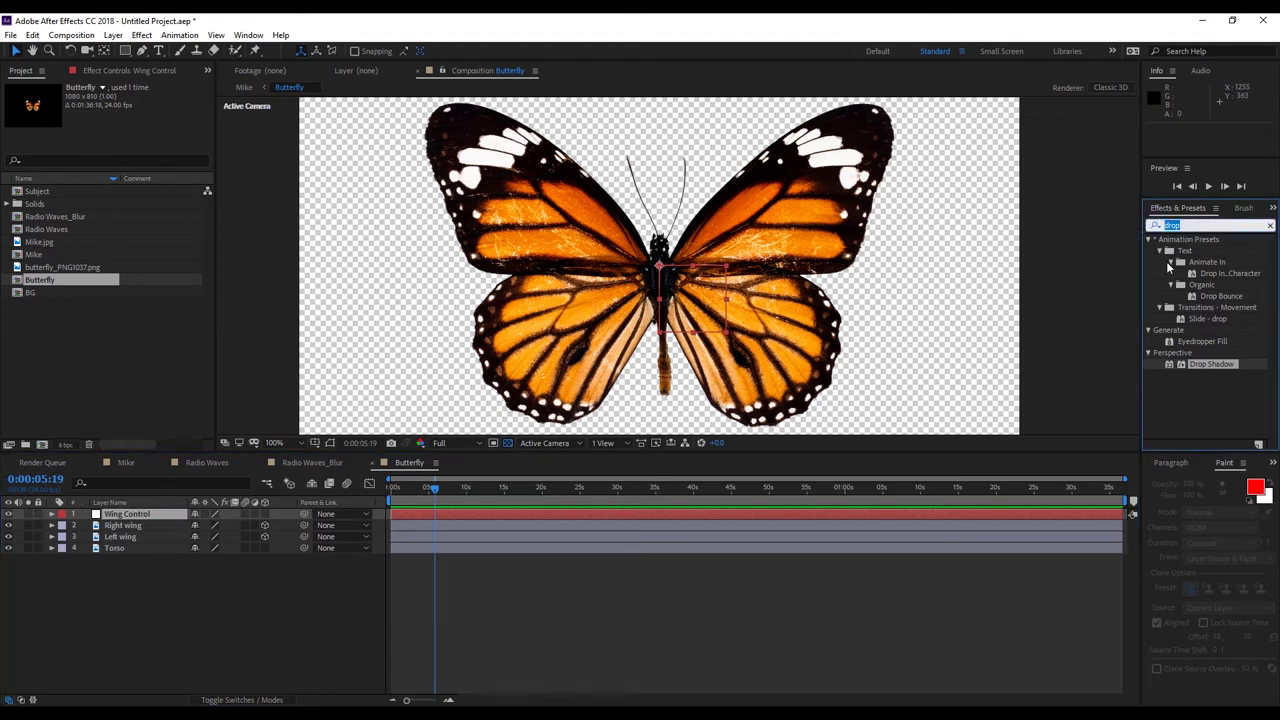
{"action": "type", "text": "slider"}
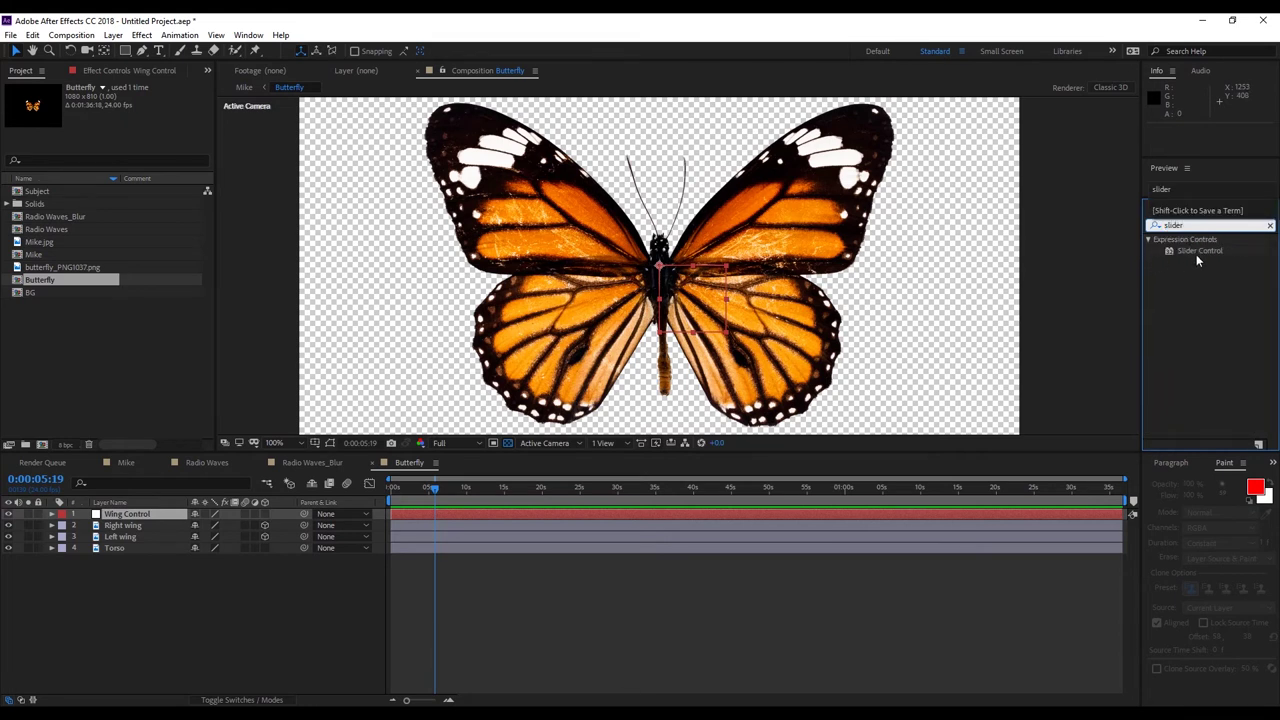
{"action": "double_click", "coordinate": [1200, 250]}
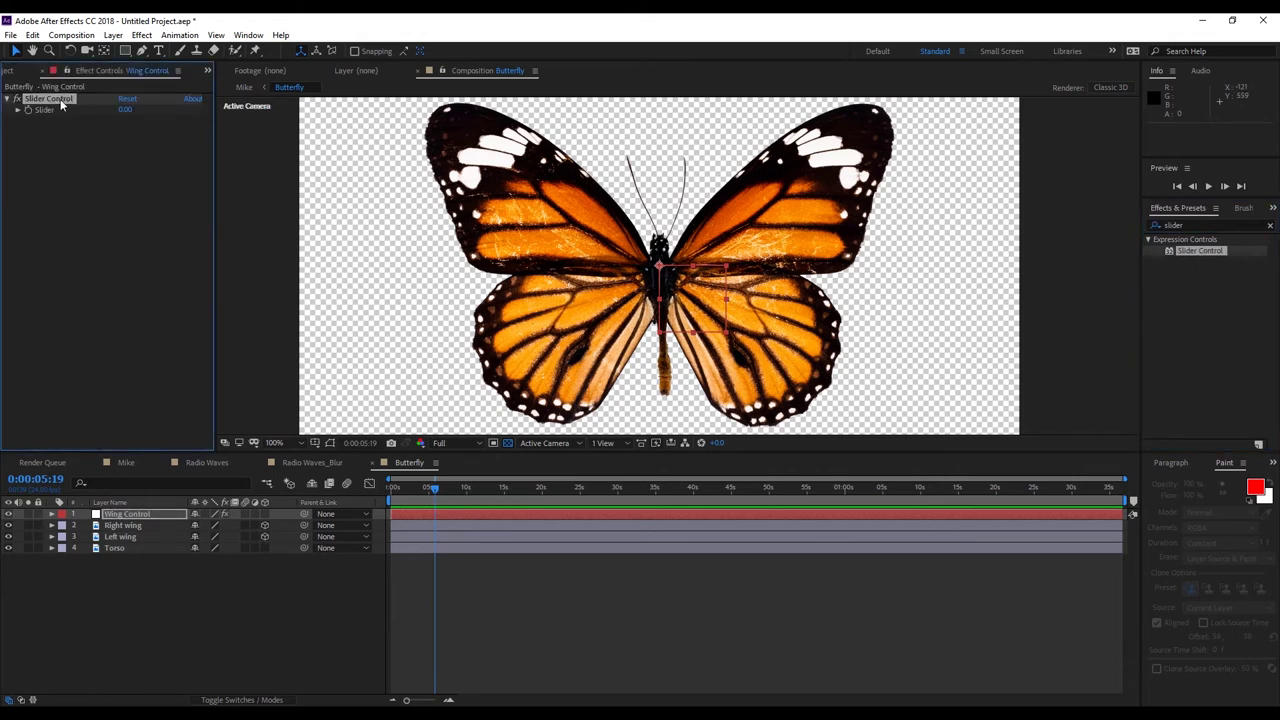
{"action": "key", "text": "Return"}
{"action": "type", "text": "Wing"}
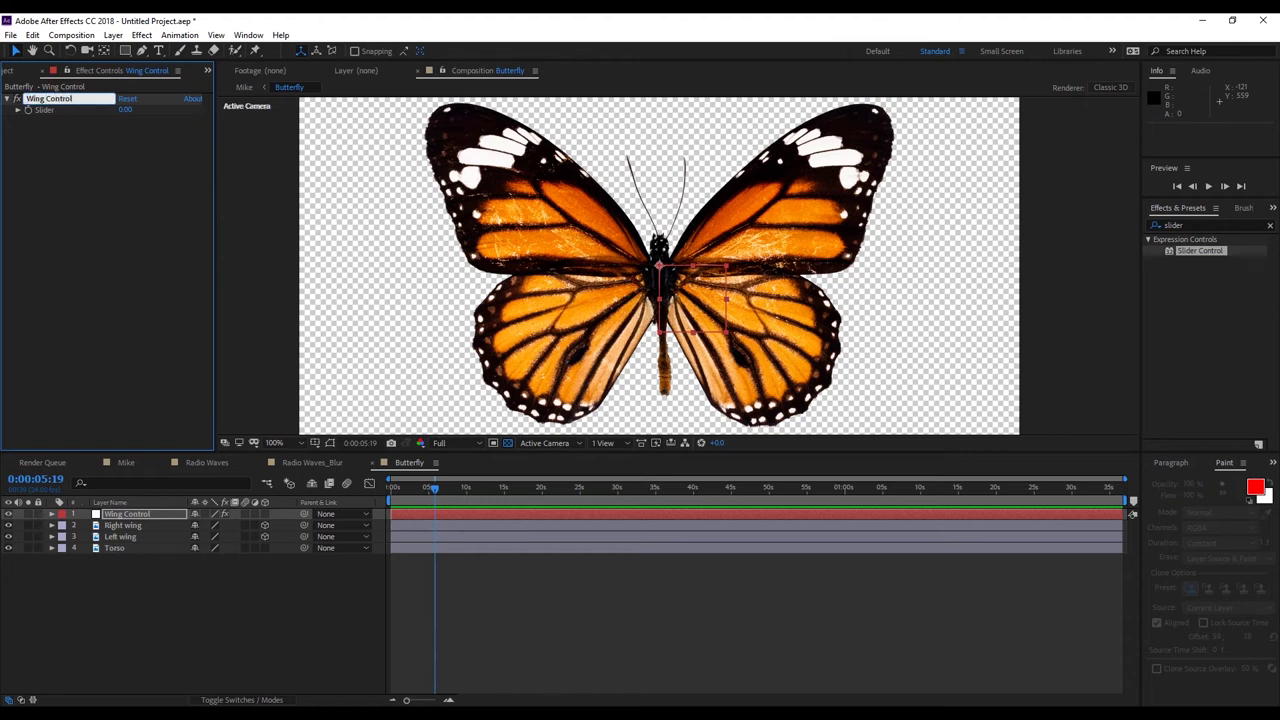
{"action": "type", "text": "Control"}
{"action": "key", "text": "Return"}
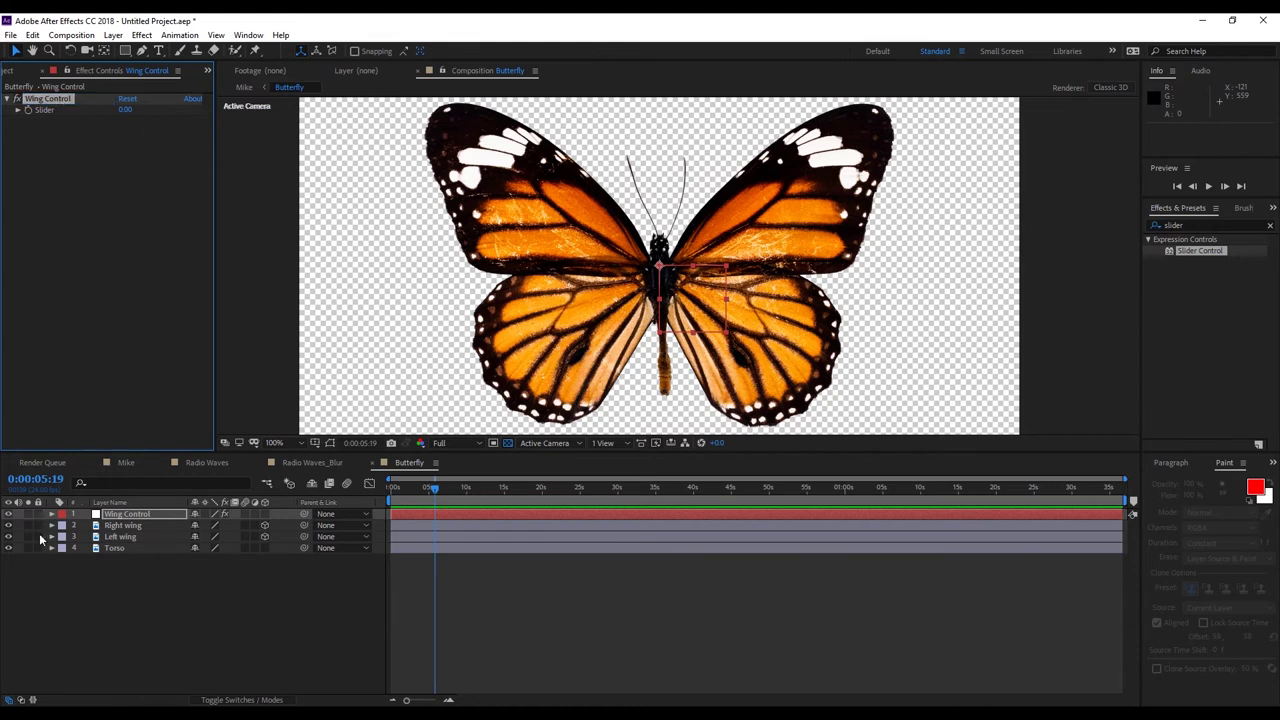
Reveal the Wing Control Slider and both wing layers' rotation properties.
{"action": "left_click", "coordinate": [67, 568]}
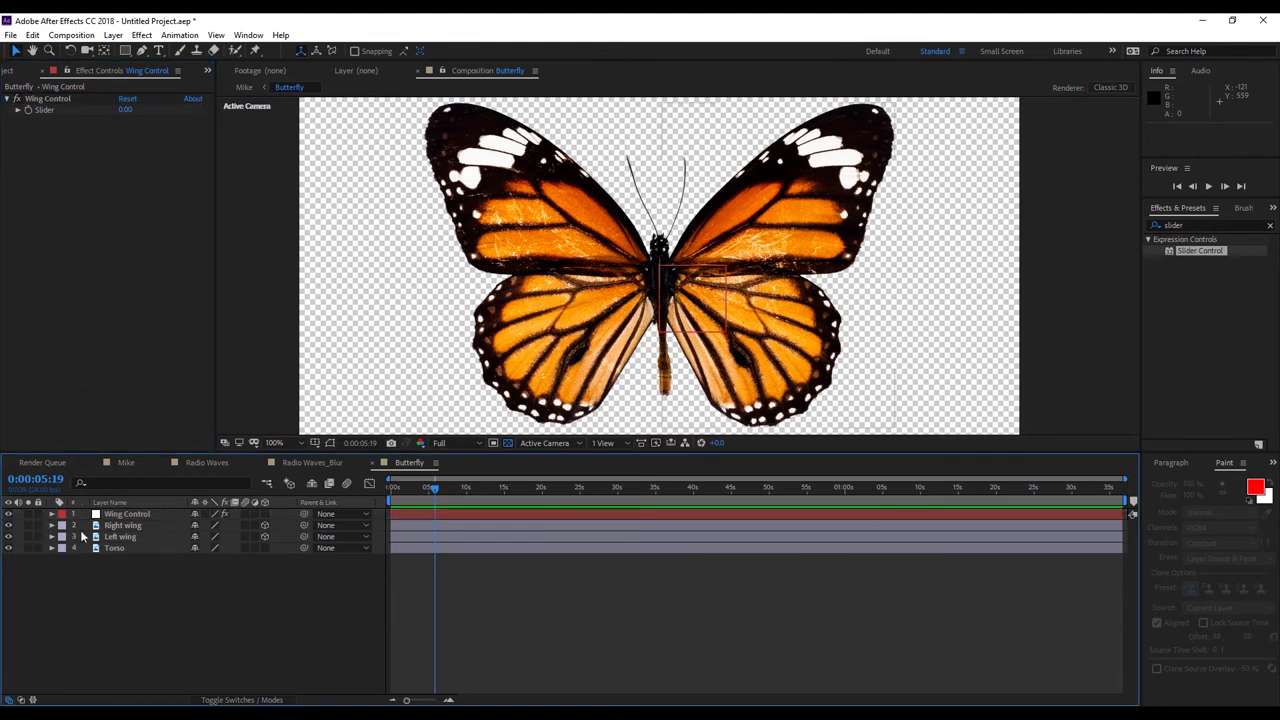
{"action": "left_click", "coordinate": [51, 515]}
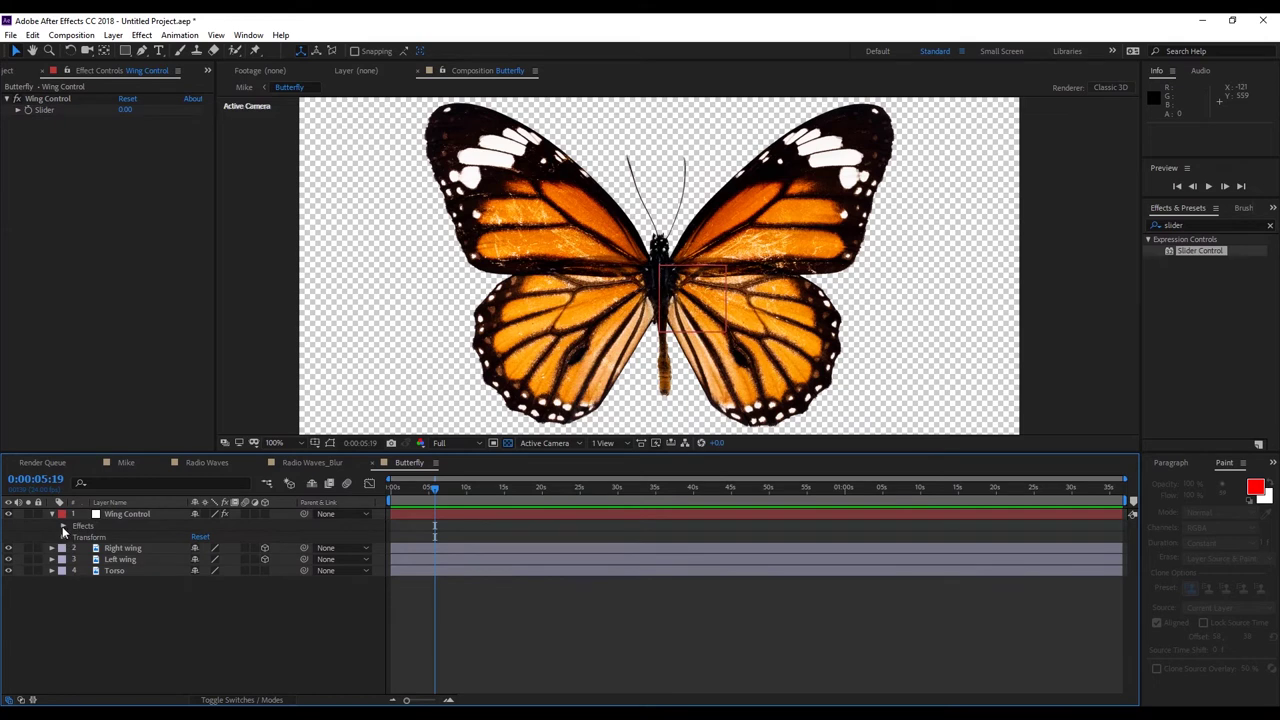
{"action": "left_click", "coordinate": [63, 526]}
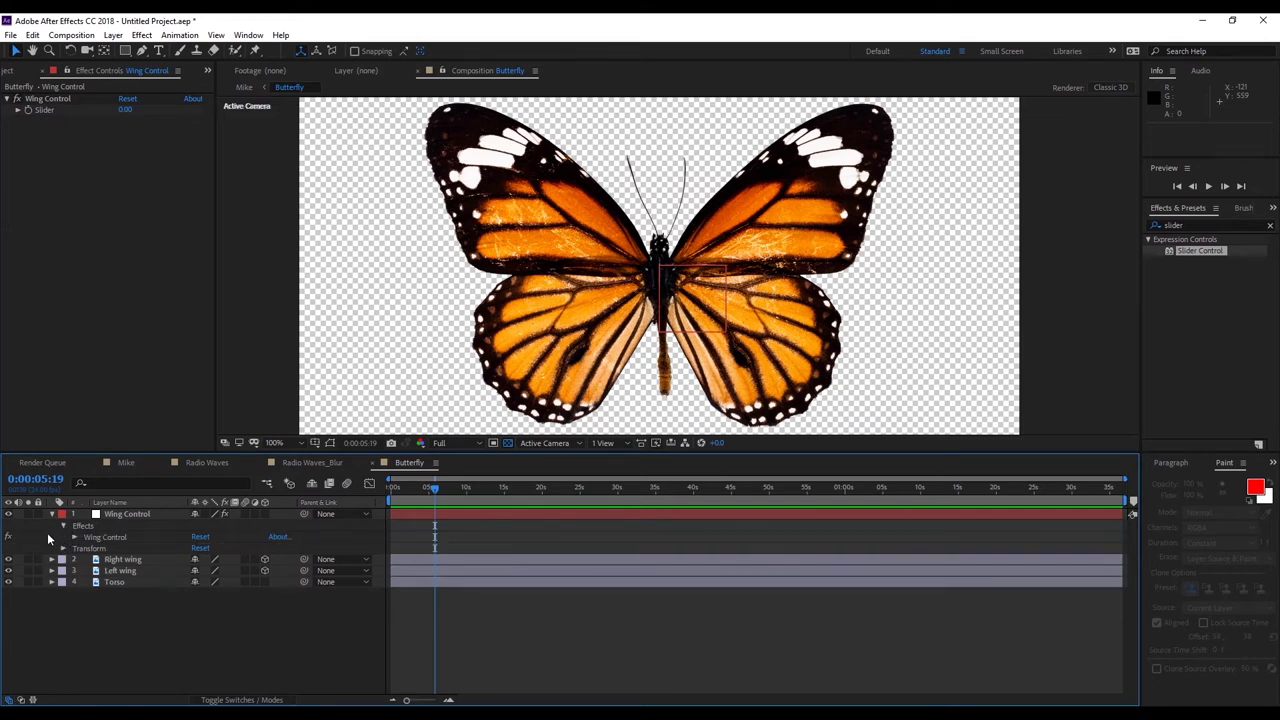
{"action": "left_click", "coordinate": [74, 537]}
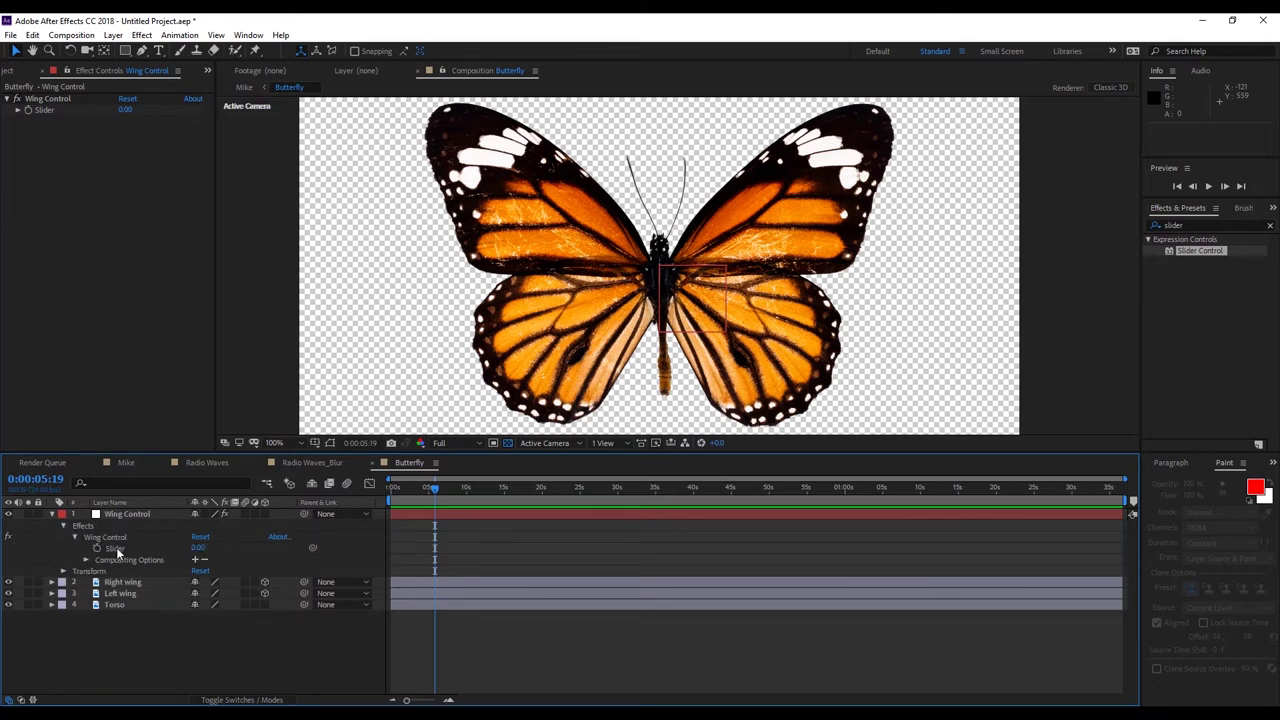
{"action": "left_click", "coordinate": [122, 582]}
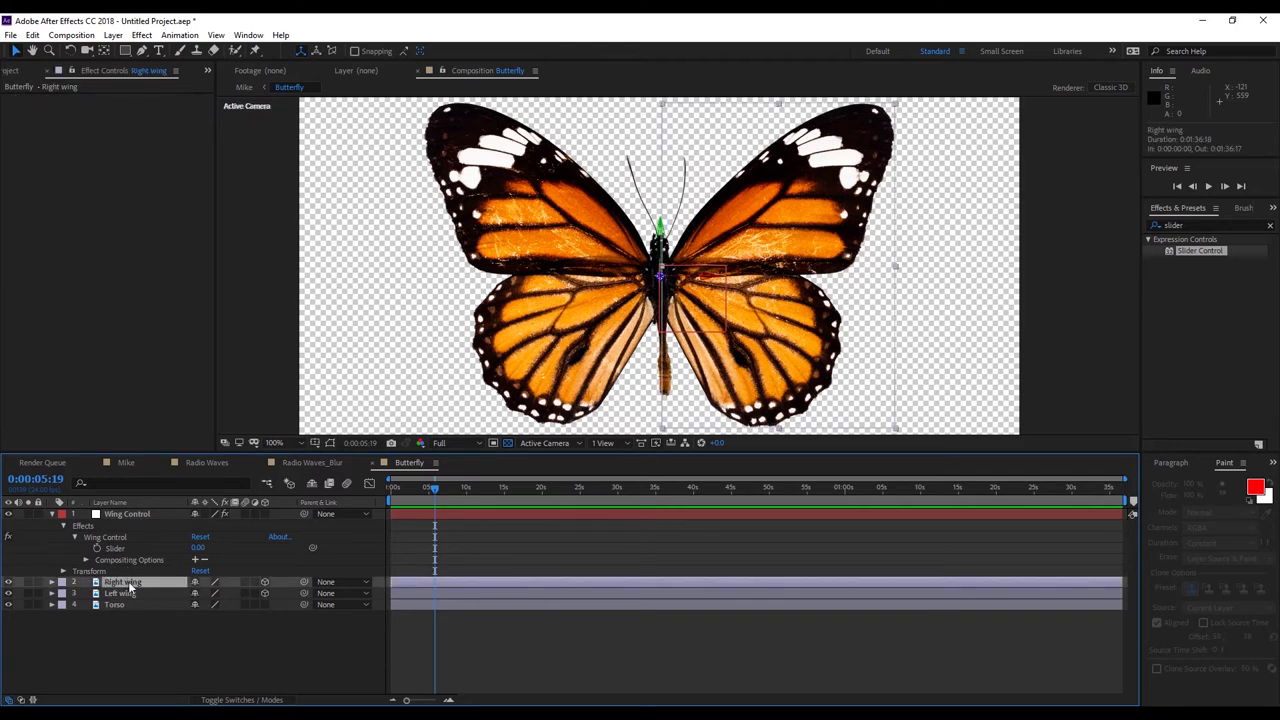
{"action": "left_click", "coordinate": [120, 593], "text": "ctrl"}
{"action": "key", "text": "r"}
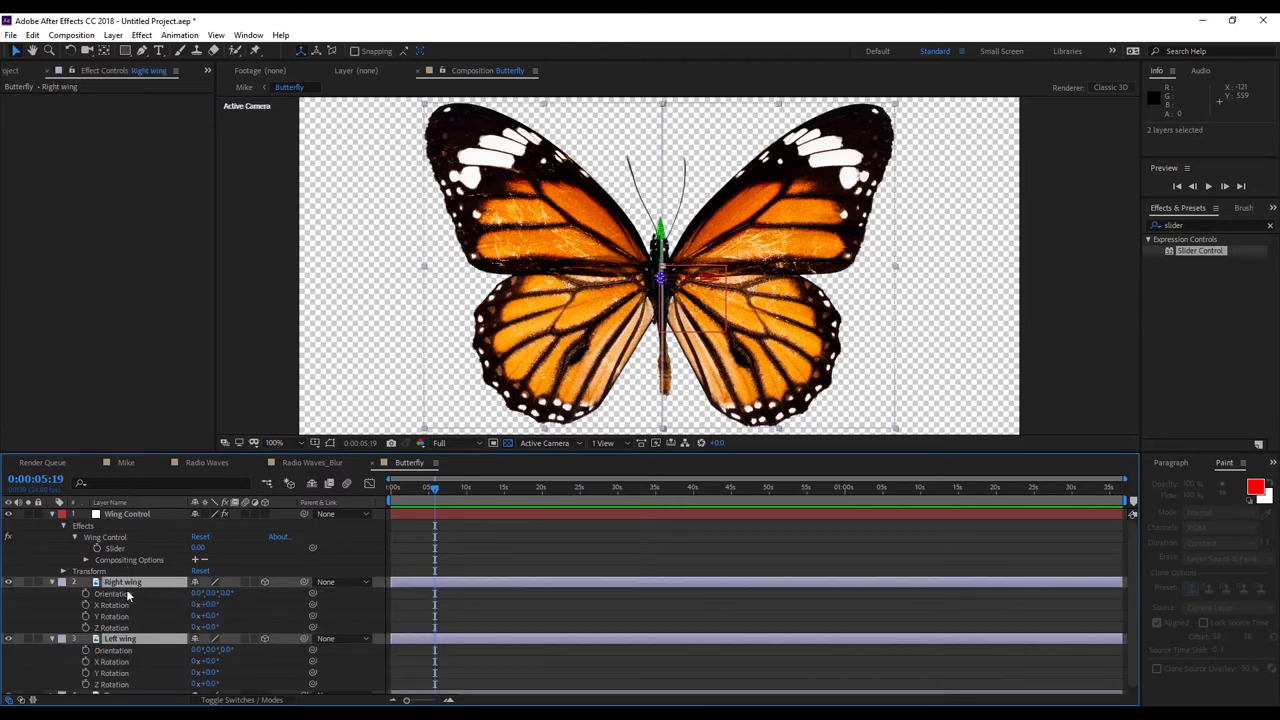
{"action": "left_click", "coordinate": [255, 618]}
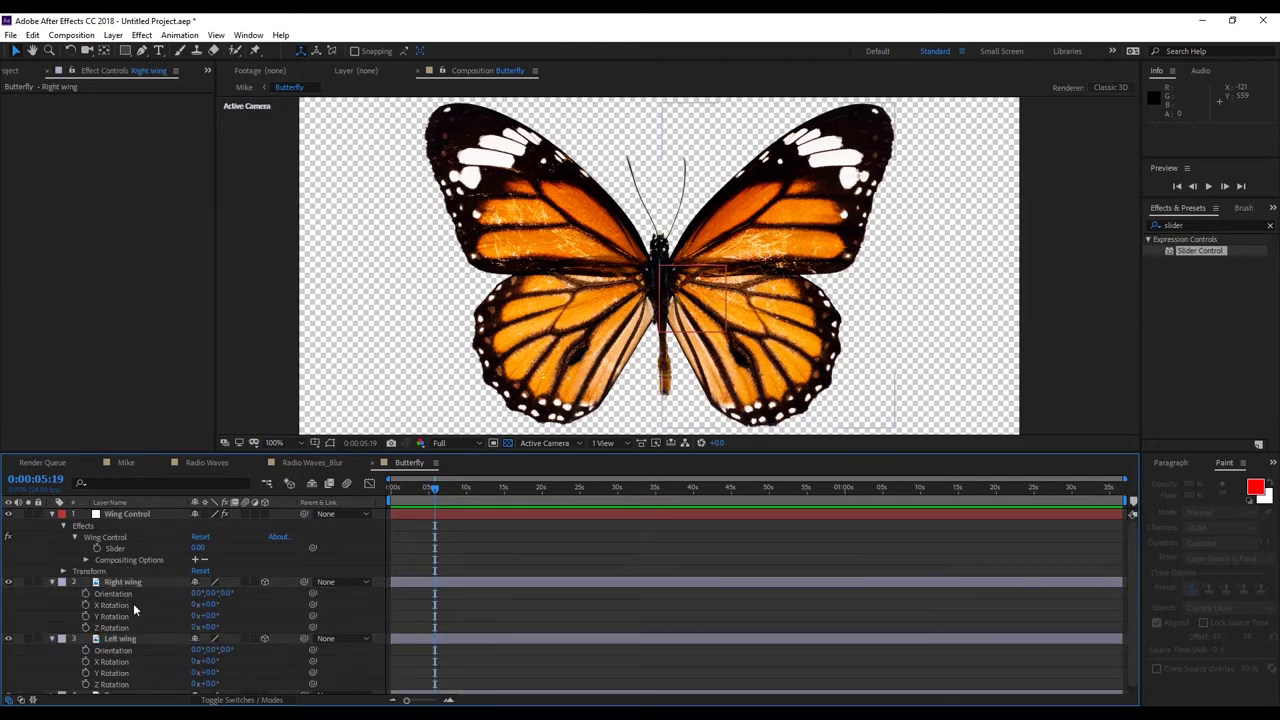
{"action": "scroll", "coordinate": [133, 603], "scroll_direction": "down", "scroll_amount": 1}
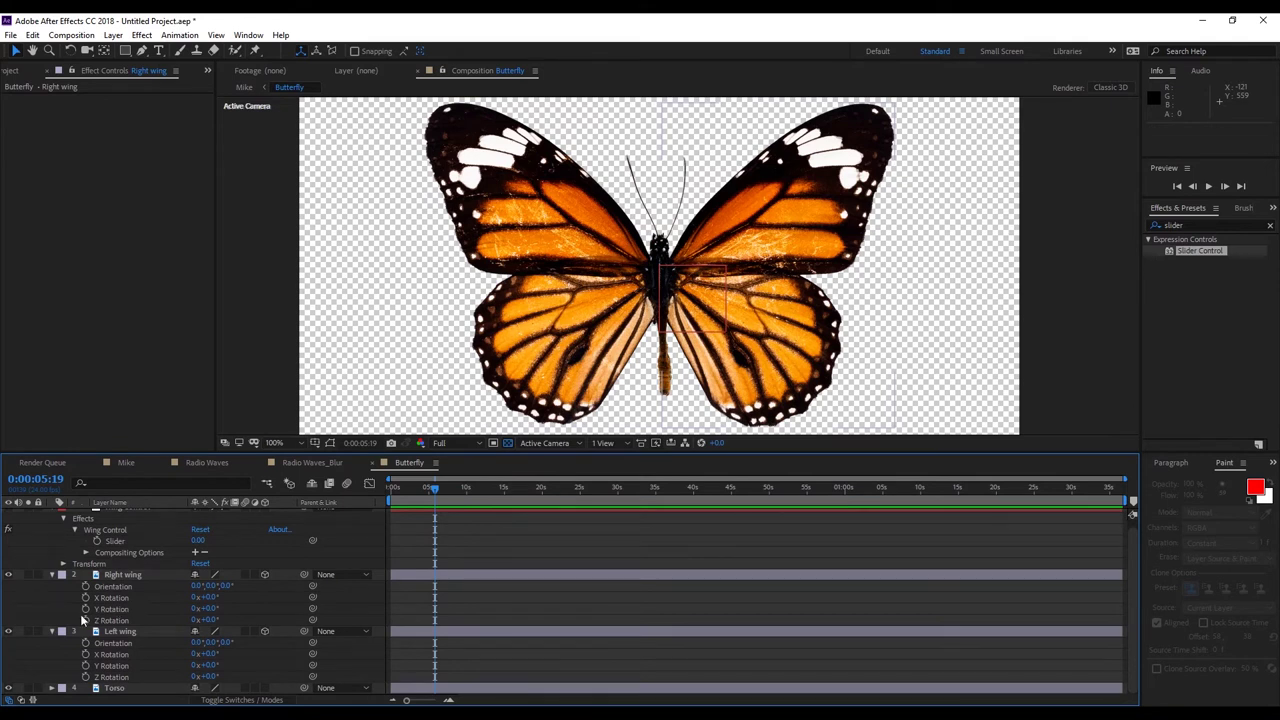
Link the Right wing's Y Rotation expression to the Wing Control Slider.
{"action": "left_click", "coordinate": [85, 609], "text": "alt"}
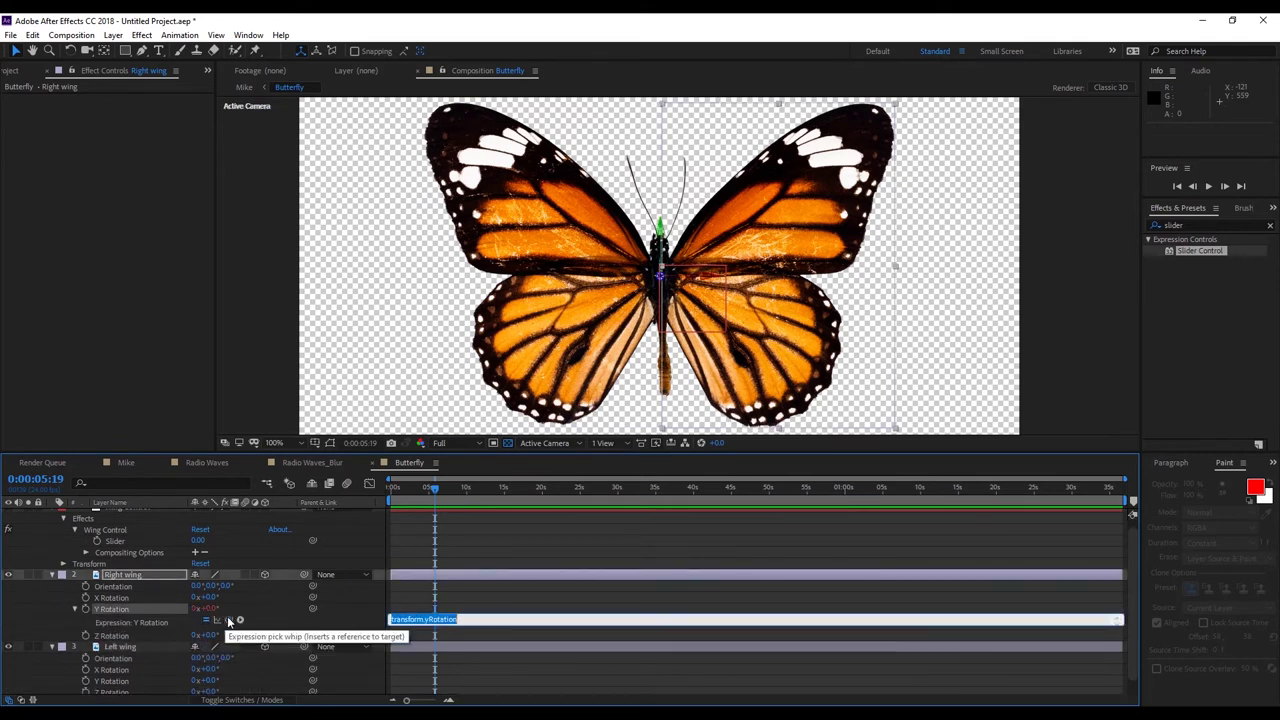
{"action": "left_click_drag", "start_coordinate": [179, 608], "coordinate": [118, 541]}
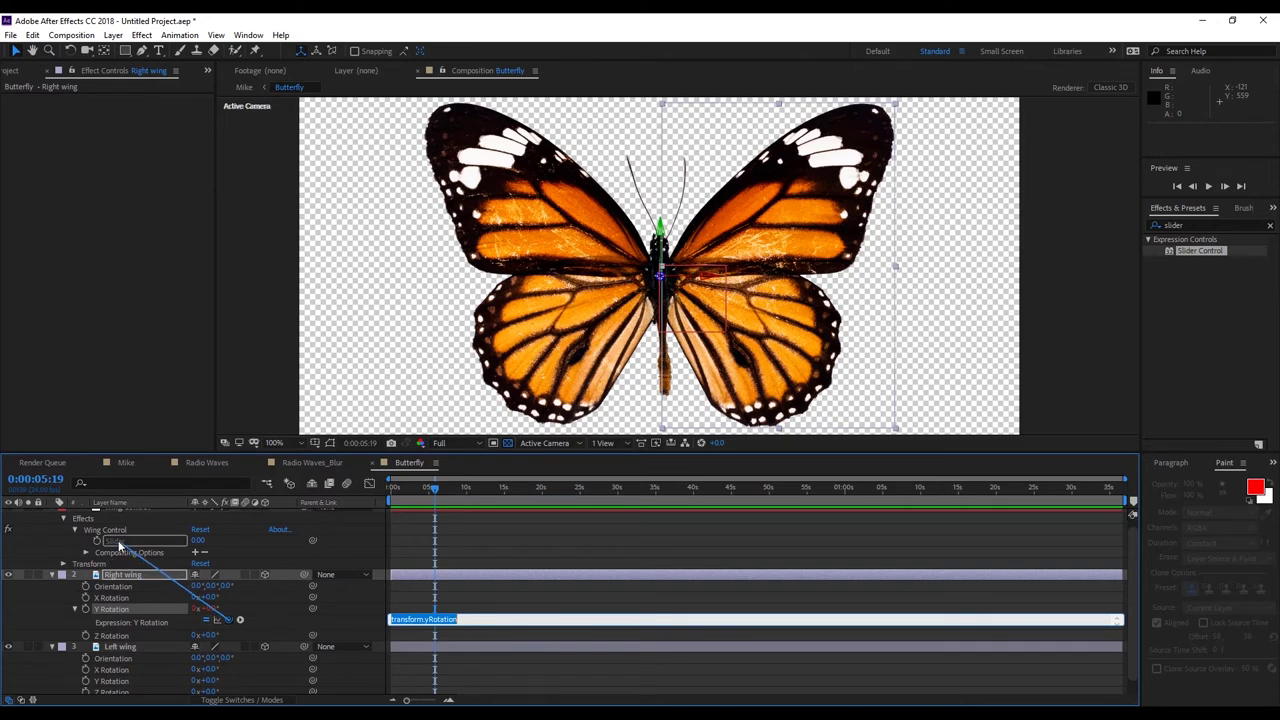
{"action": "left_click_drag", "start_coordinate": [118, 545], "coordinate": [118, 541]}
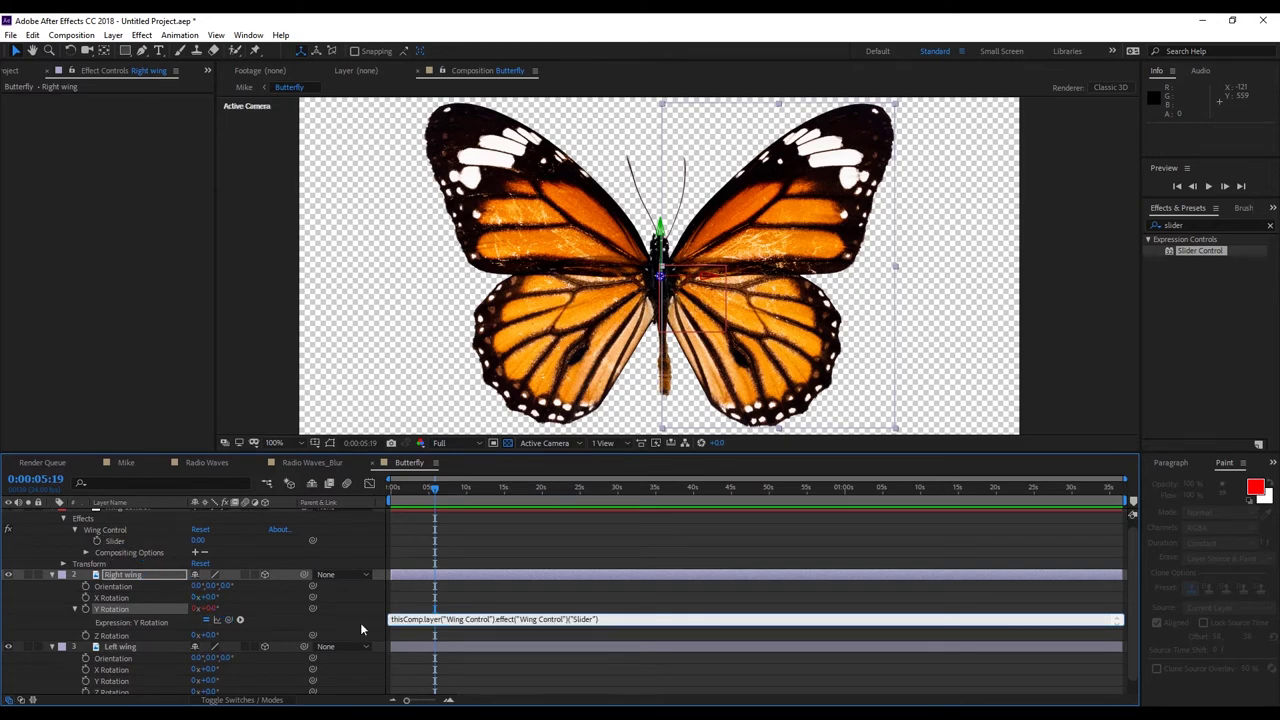
{"action": "scroll", "coordinate": [62, 665], "scroll_direction": "down", "scroll_amount": 1}
{"action": "left_click", "coordinate": [62, 655]}
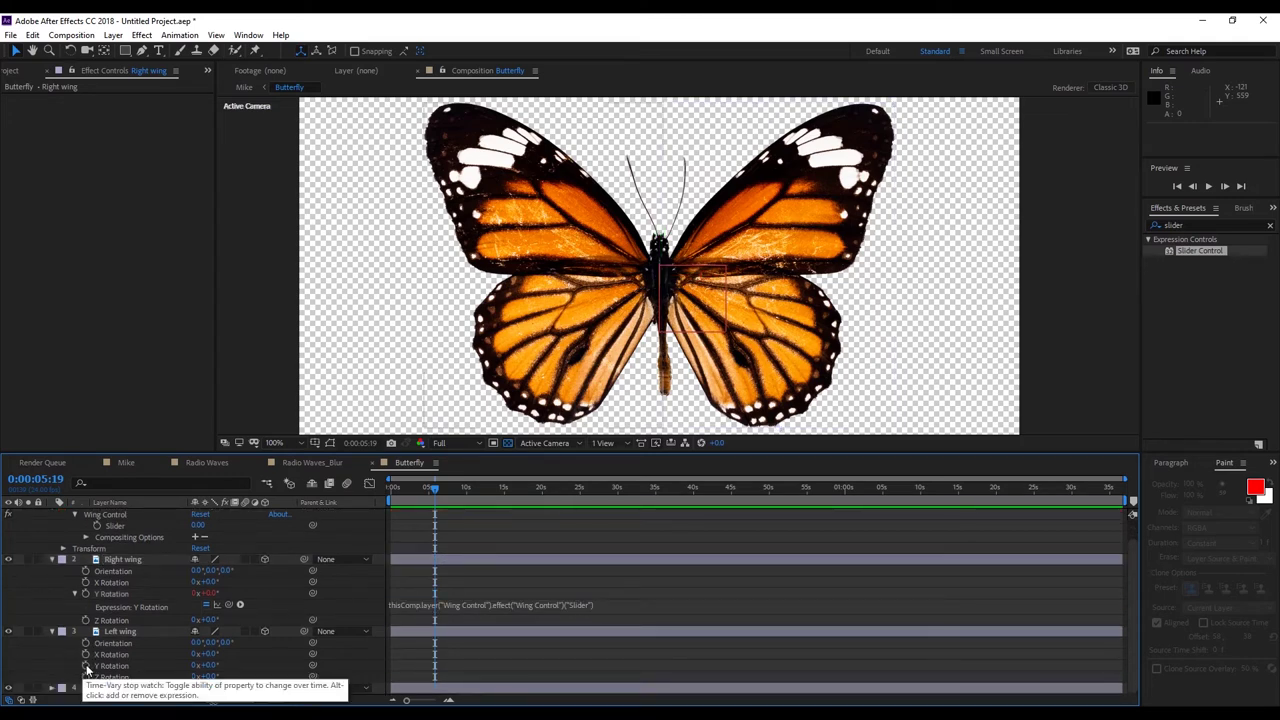
Link the Left wing's Y Rotation to the Slider, then scrub the Slider to 4.00 to test.
{"action": "left_click", "coordinate": [87, 670], "text": "alt"}
{"action": "left_click_drag", "start_coordinate": [230, 680], "coordinate": [117, 526]}
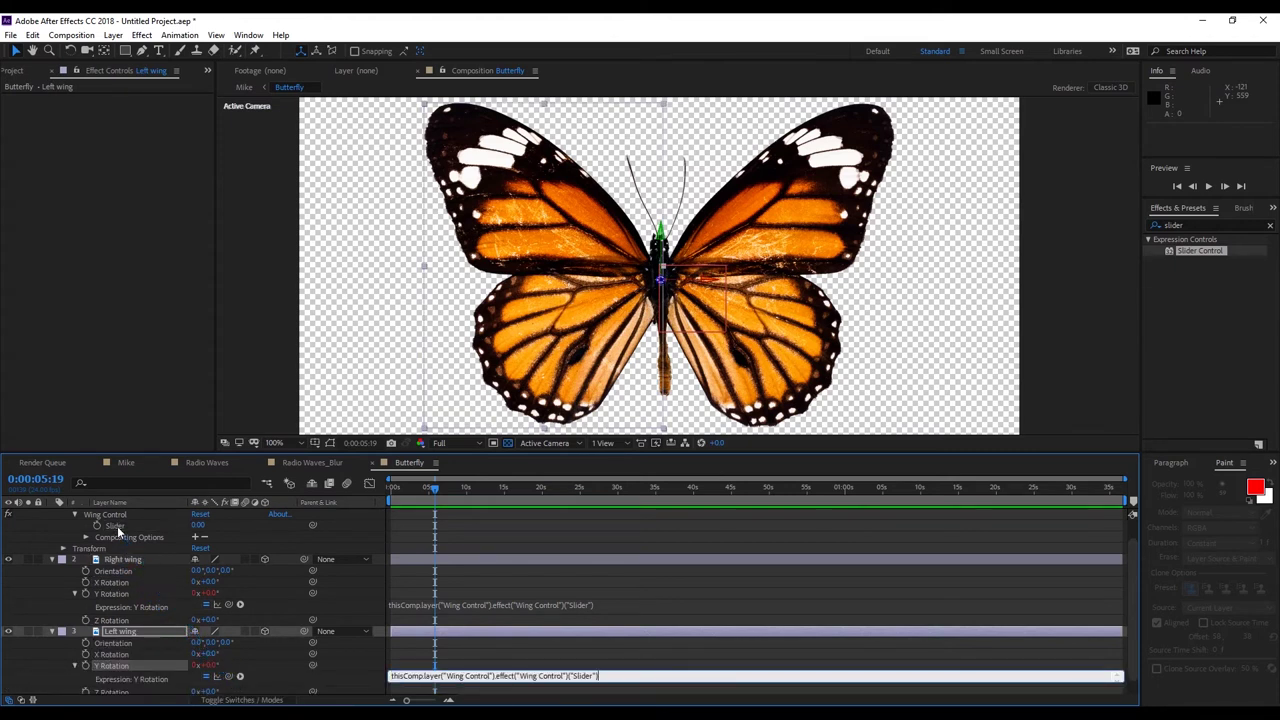
{"action": "left_click", "coordinate": [235, 538]}
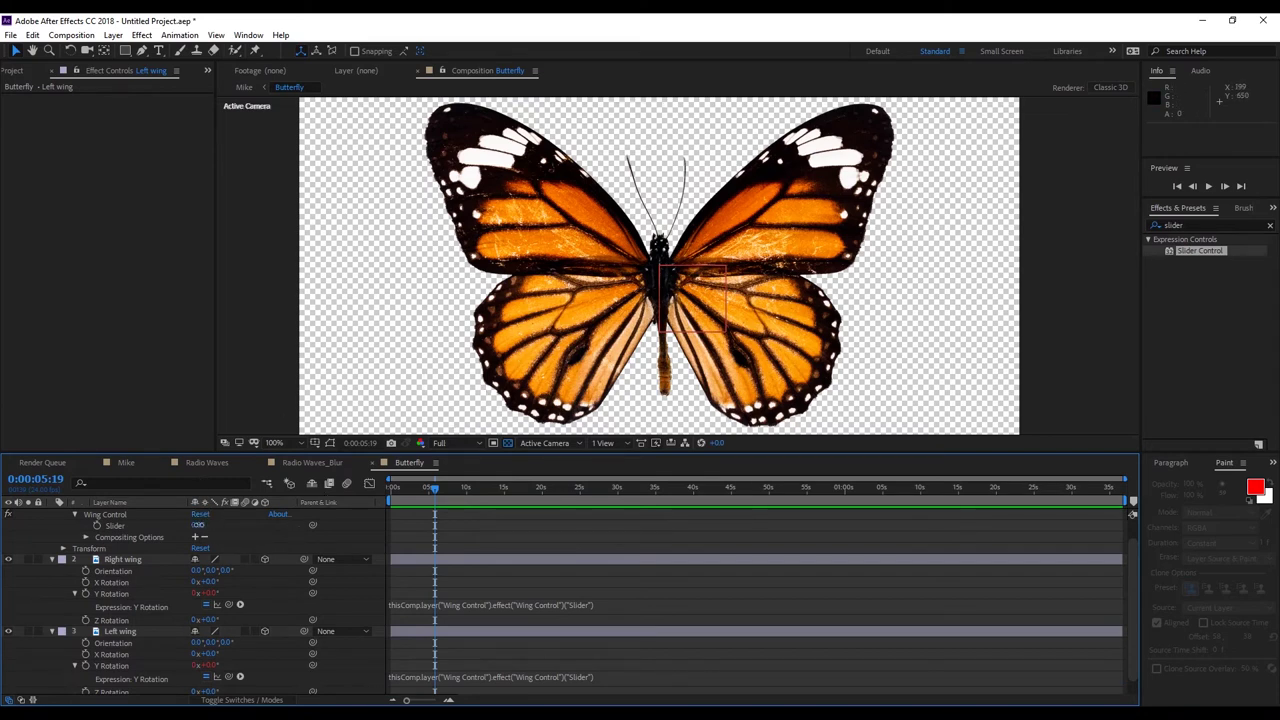
{"action": "mouse_move", "coordinate": [199, 525]}
{"action": "left_mouse_down"}
{"action": "mouse_move", "coordinate": [238, 527]}
{"action": "mouse_move", "coordinate": [207, 530]}
{"action": "left_mouse_up"}
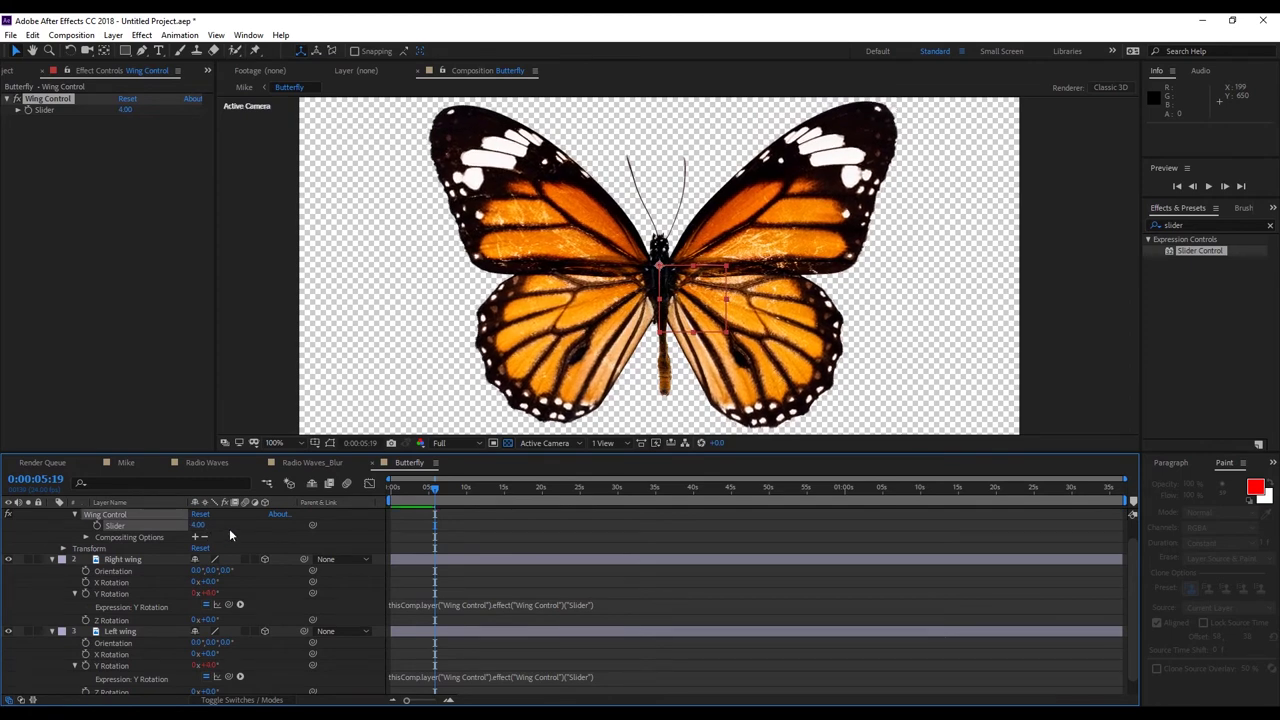
Set the Slider to 0 and append *-1 to the Left wing's Y Rotation expression.
{"action": "left_click", "coordinate": [200, 526]}
{"action": "type", "text": "0"}
{"action": "key", "text": "Return"}
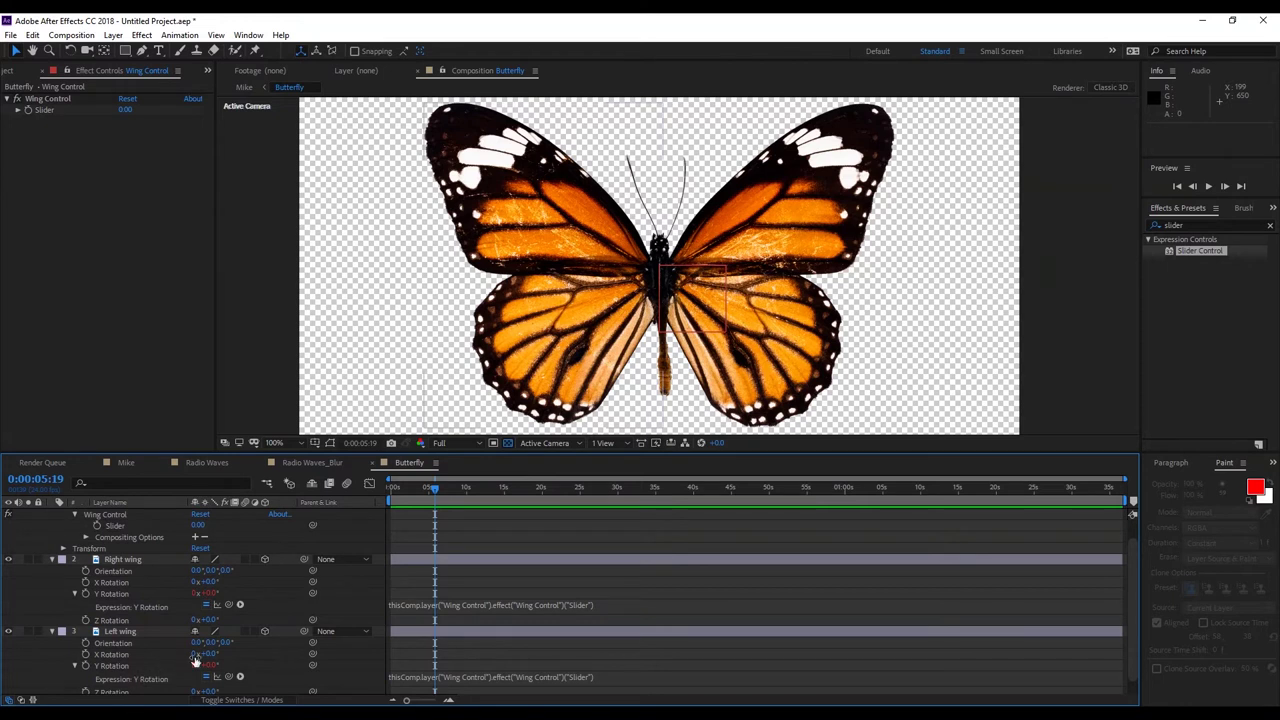
{"action": "left_click", "coordinate": [507, 679]}
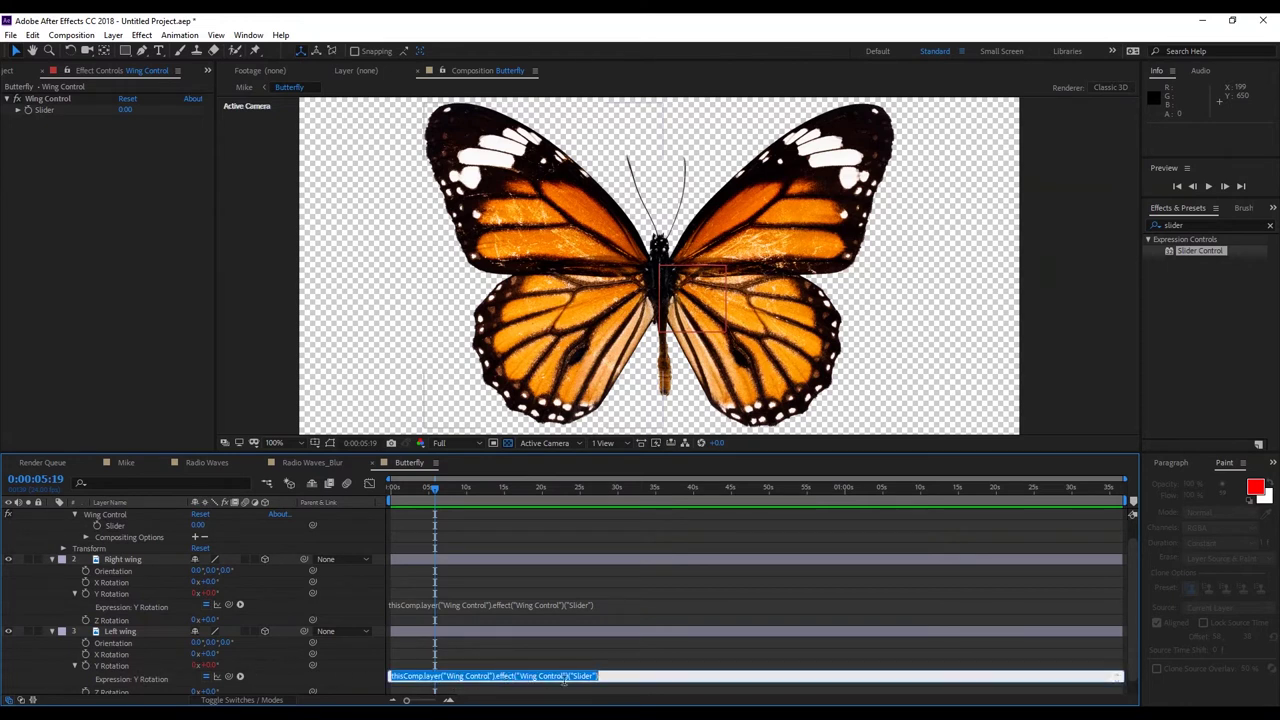
{"action": "left_click", "coordinate": [603, 676]}
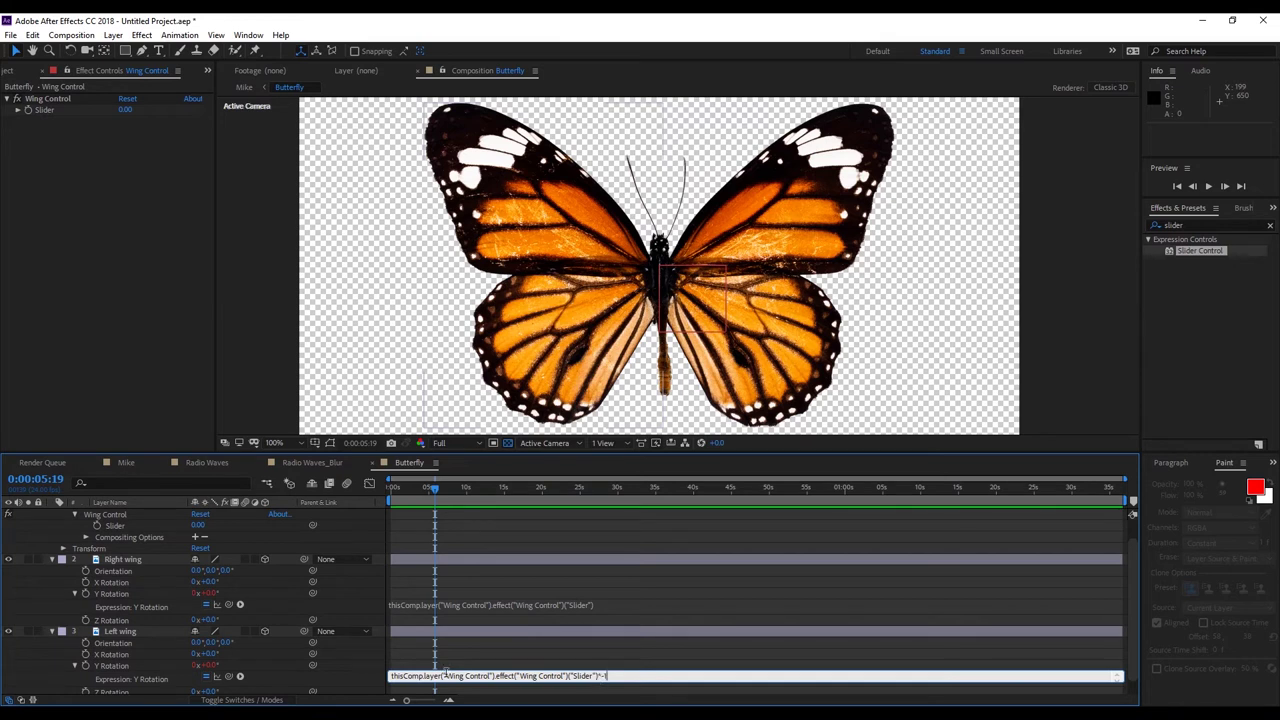
{"action": "left_click", "coordinate": [354, 656]}
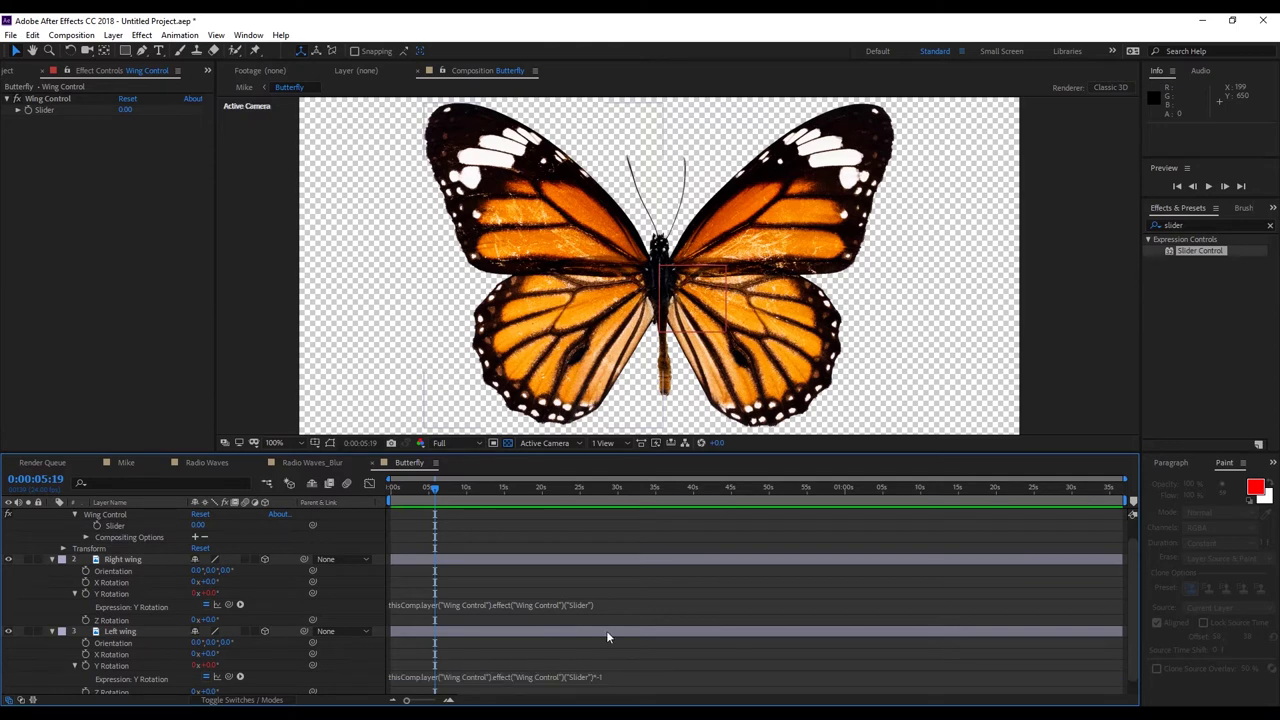
Test the mirrored flapping with the Slider, then reset it to 0 and return the playhead to the start.
{"action": "left_click", "coordinate": [199, 526]}
{"action": "mouse_move", "coordinate": [199, 526]}
{"action": "left_mouse_down"}
{"action": "mouse_move", "coordinate": [248, 540]}
{"action": "mouse_move", "coordinate": [214, 543]}
{"action": "left_mouse_up"}
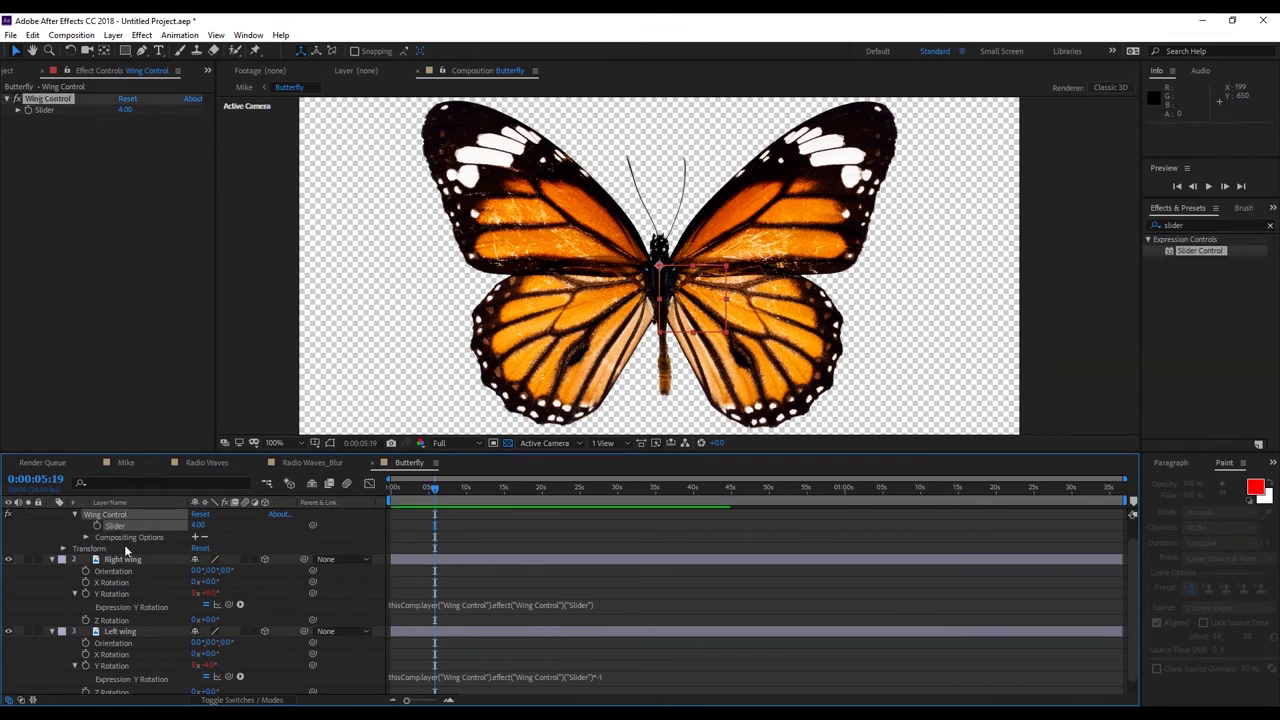
{"action": "left_click", "coordinate": [197, 525]}
{"action": "type", "text": "0"}
{"action": "left_click", "coordinate": [337, 548]}
{"action": "left_click_drag", "start_coordinate": [434, 489], "coordinate": [390, 489]}
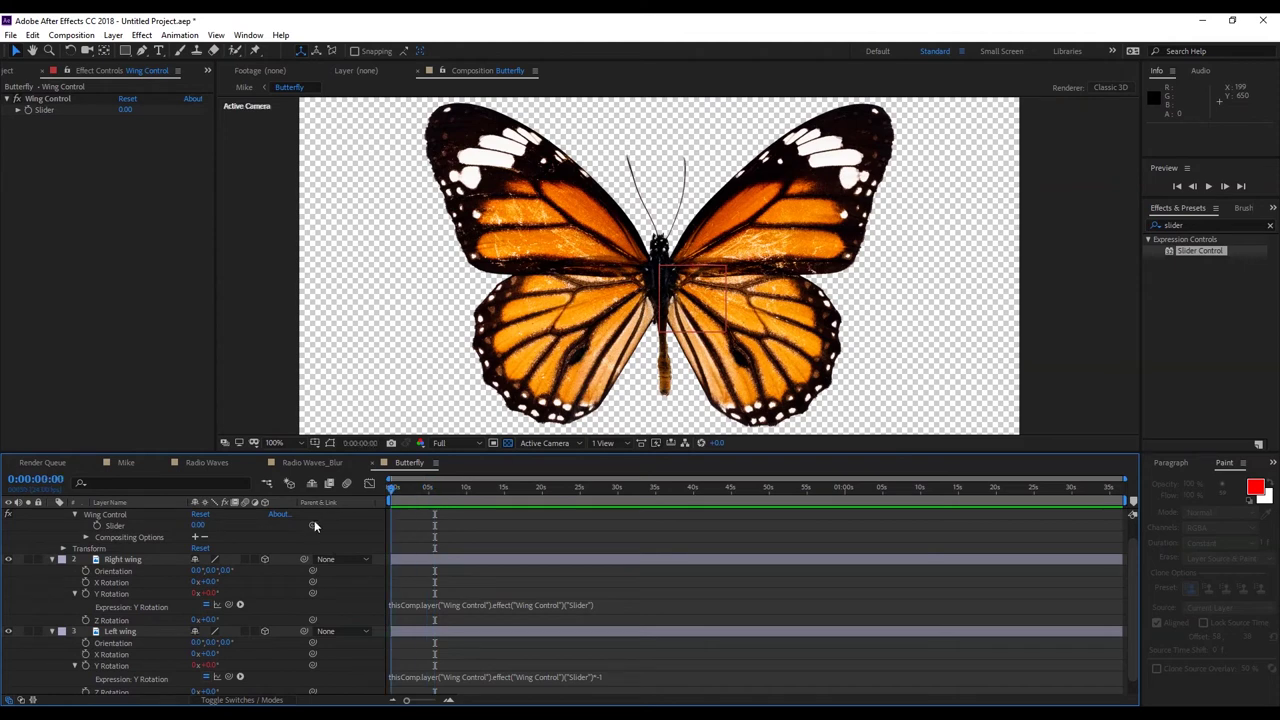
Give the Wing Control Slider the expression wiggle(3,45).
{"action": "left_click", "coordinate": [97, 527], "text": "alt"}
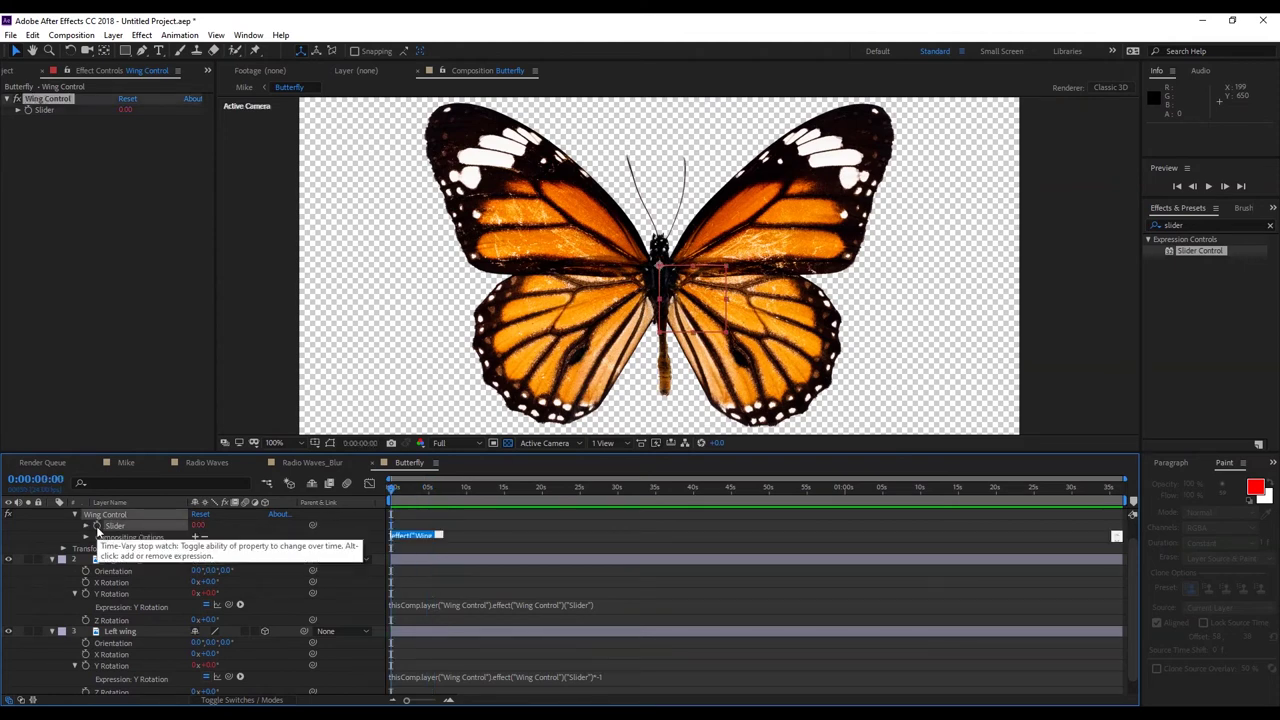
{"action": "type", "text": "wiggle"}
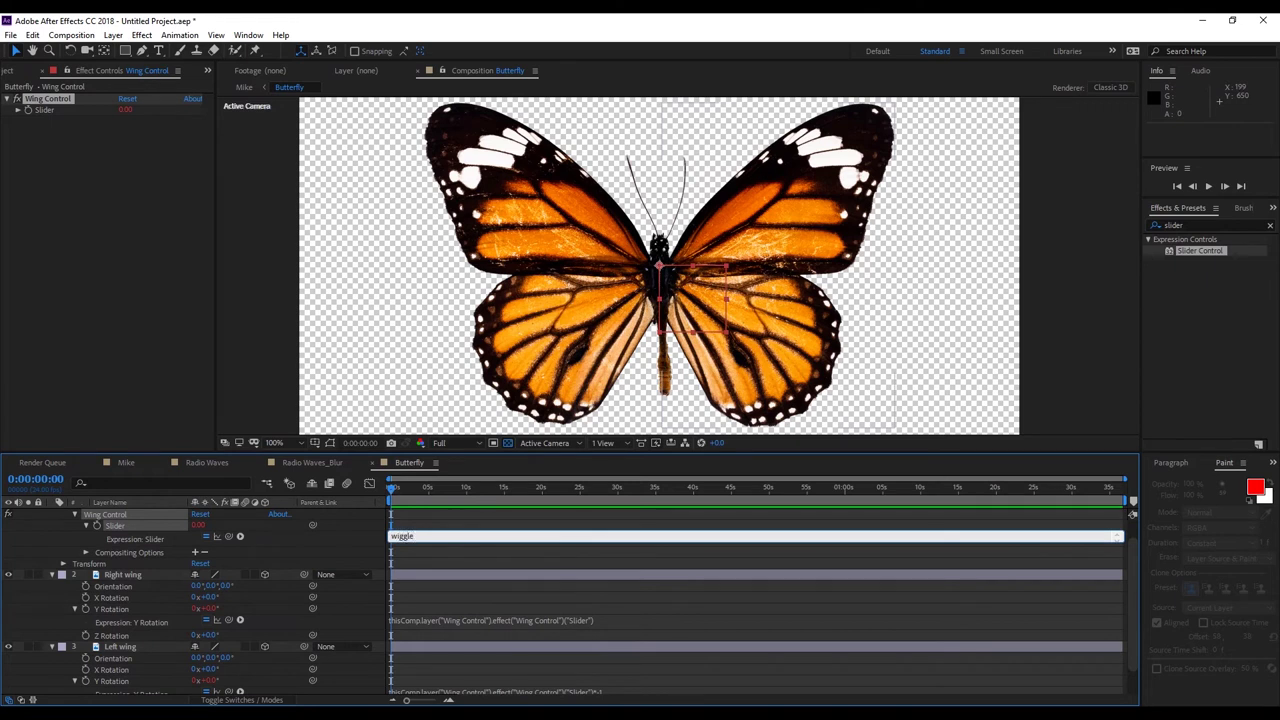
{"action": "type", "text": "(3,45"}
{"action": "left_click", "coordinate": [357, 561]}
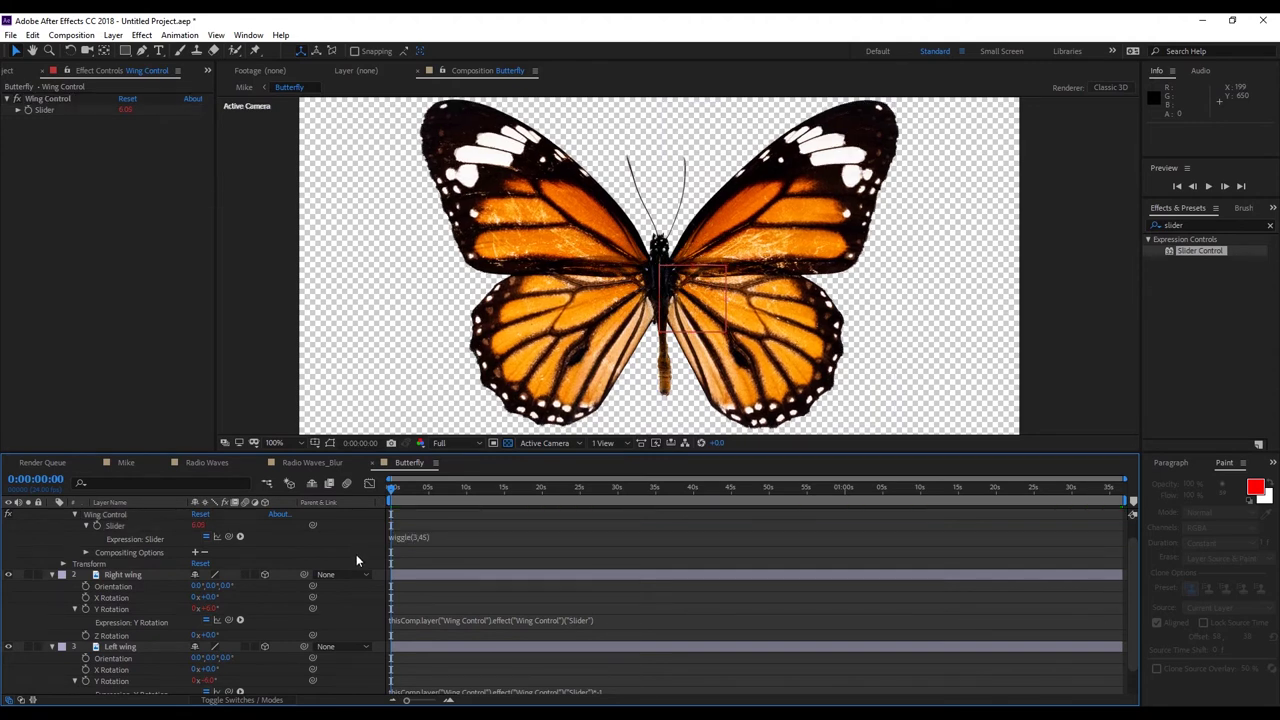
Preview the flapping wings, check a later frame, and zoom the viewer to 50%.
{"action": "key", "text": "space"}
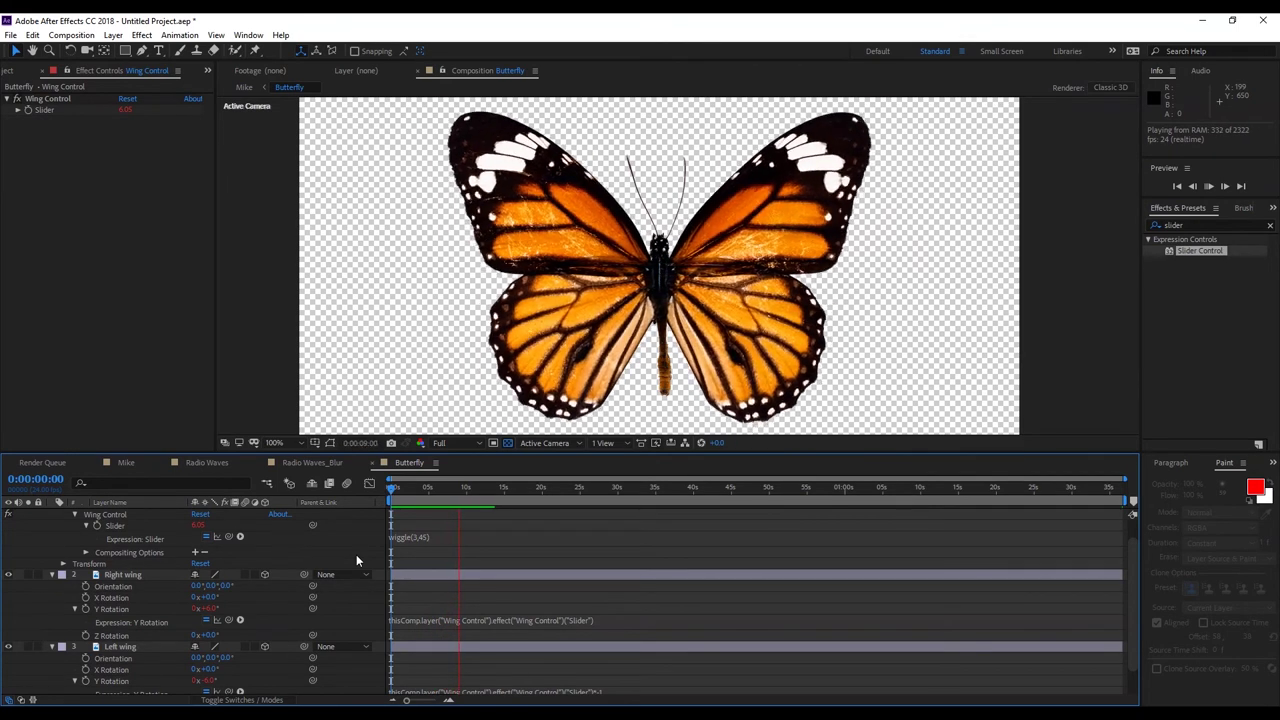
{"action": "key", "text": "space"}
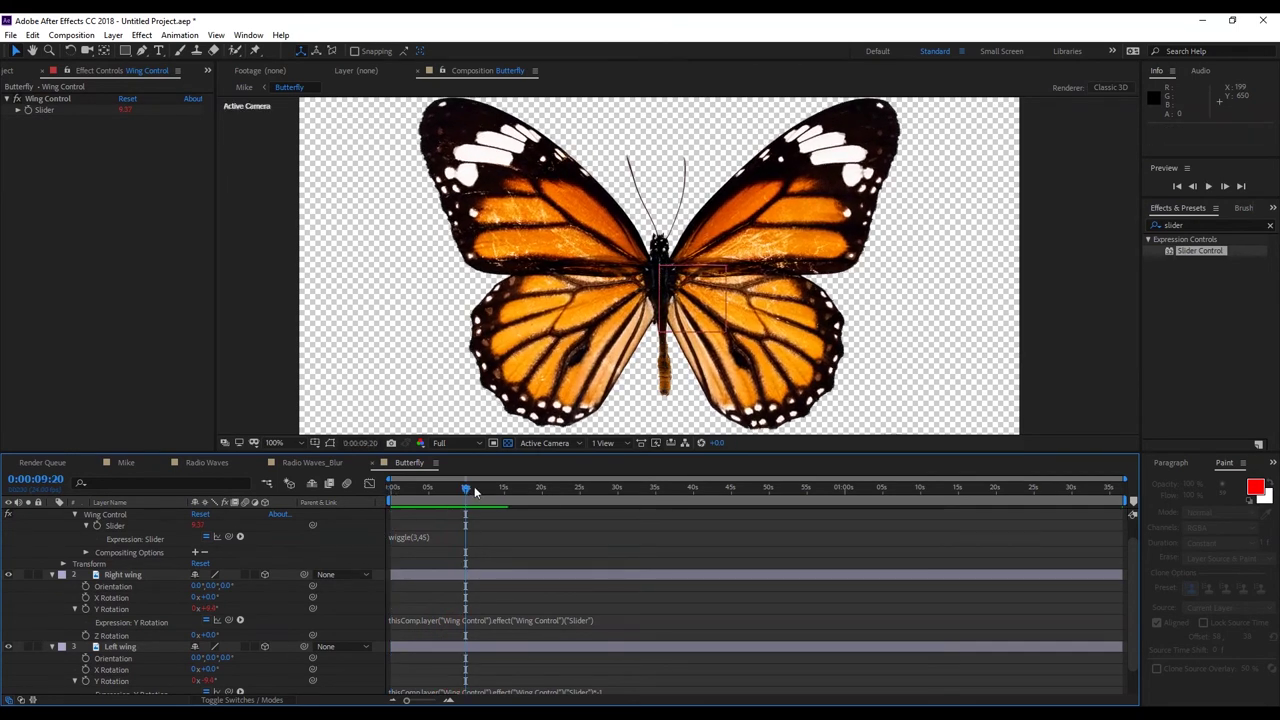
{"action": "left_click_drag", "start_coordinate": [462, 488], "coordinate": [430, 495]}
{"action": "key", "text": "comma"}
{"action": "key", "text": "comma"}
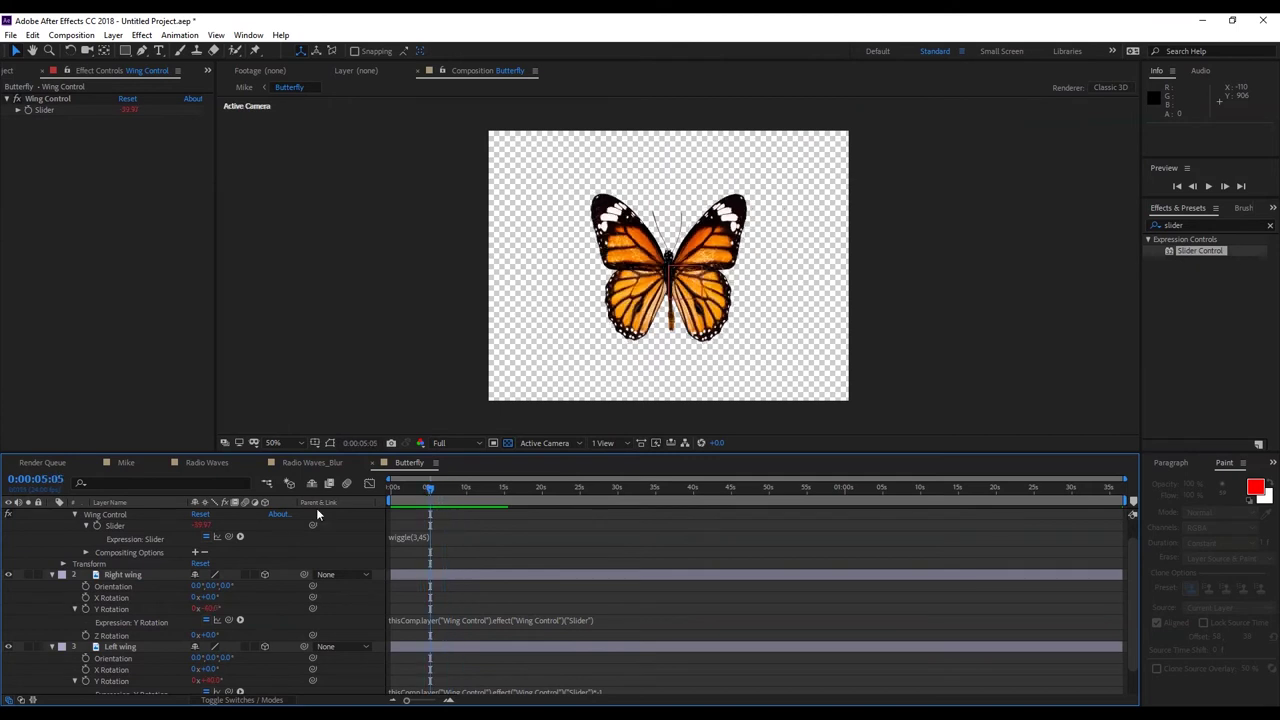
Collapse the Wing Control, Right wing and Left wing layers, then switch to the Mike composition.
{"action": "scroll", "coordinate": [55, 530], "scroll_direction": "up", "scroll_amount": 1}
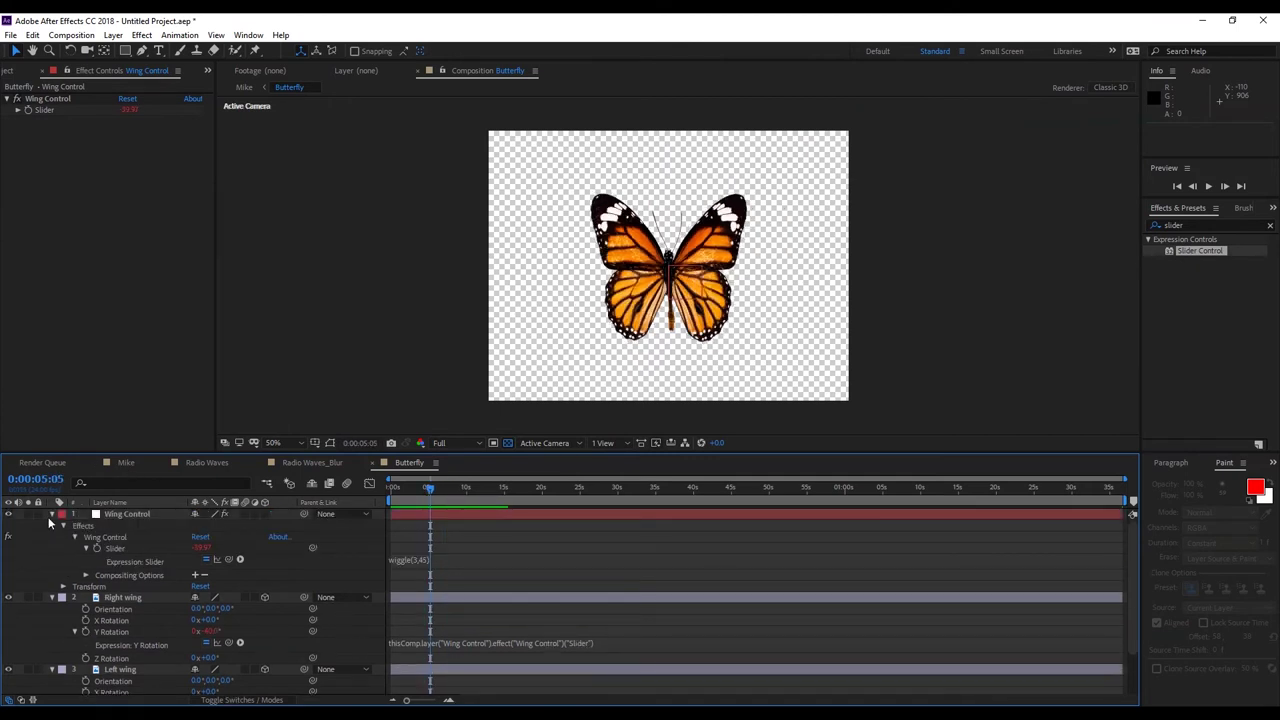
{"action": "left_click", "coordinate": [52, 519]}
{"action": "left_click", "coordinate": [51, 529]}
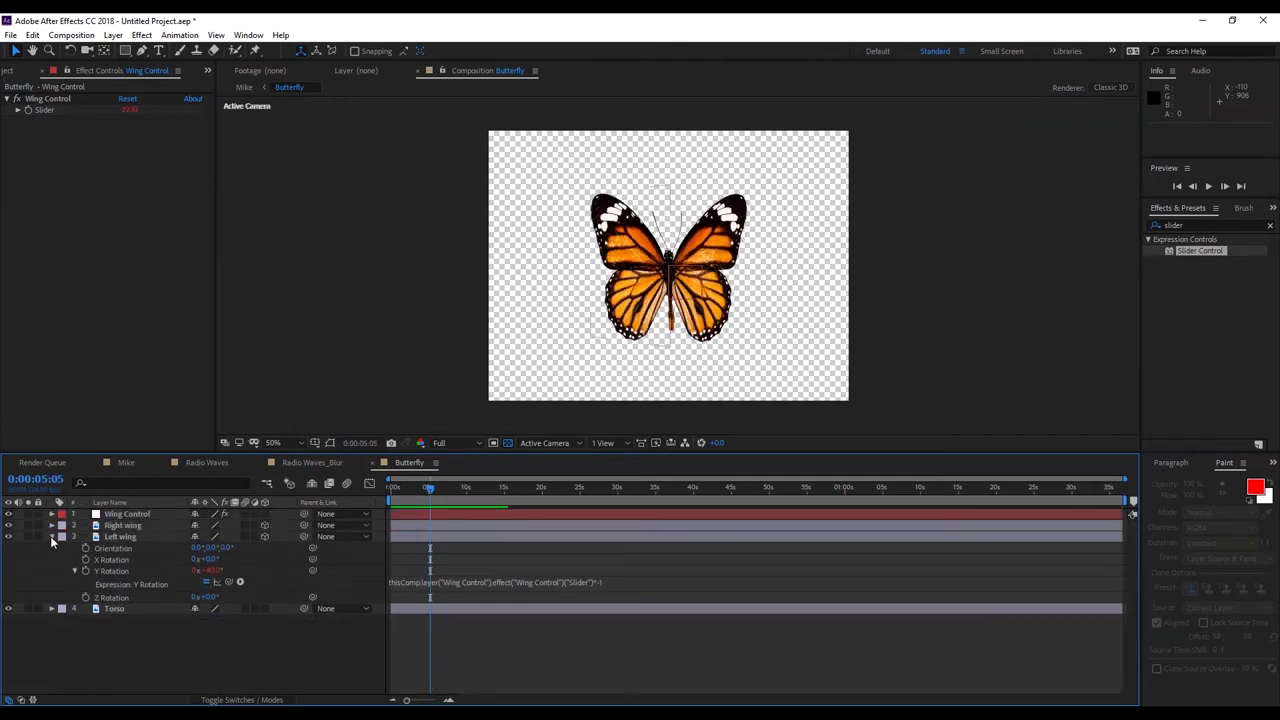
{"action": "left_click", "coordinate": [50, 536]}
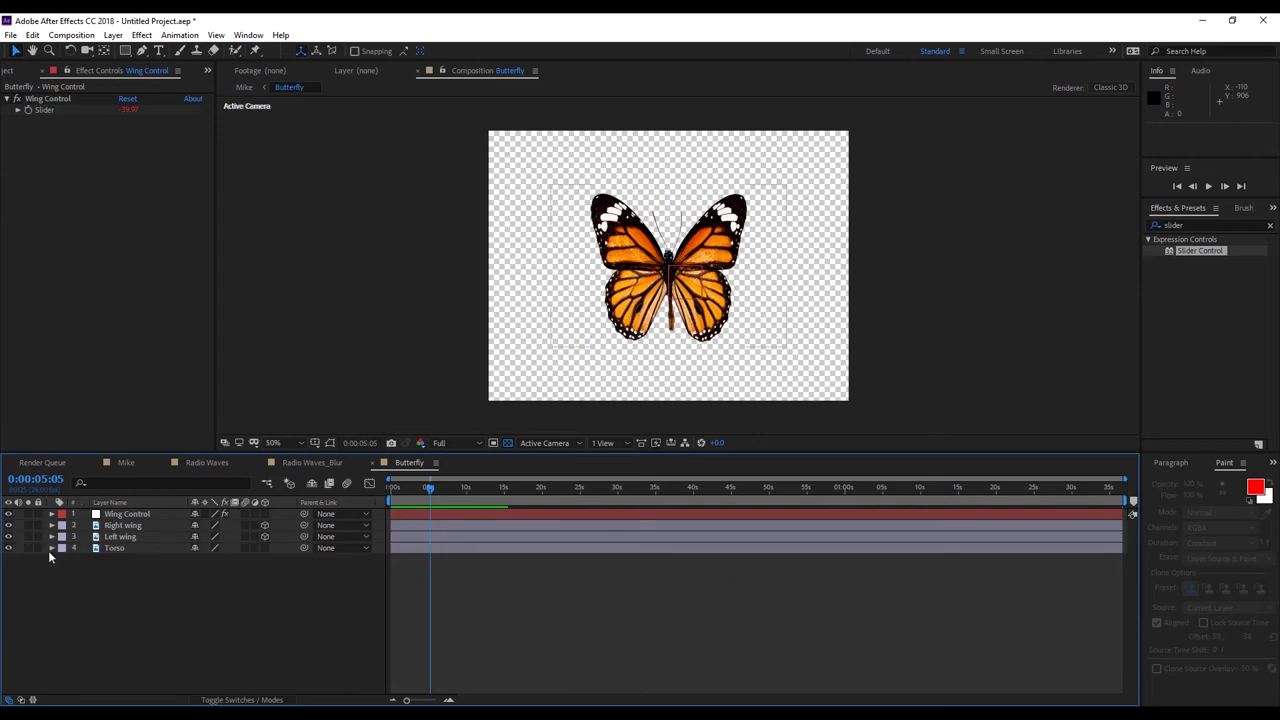
{"action": "left_click", "coordinate": [131, 464]}
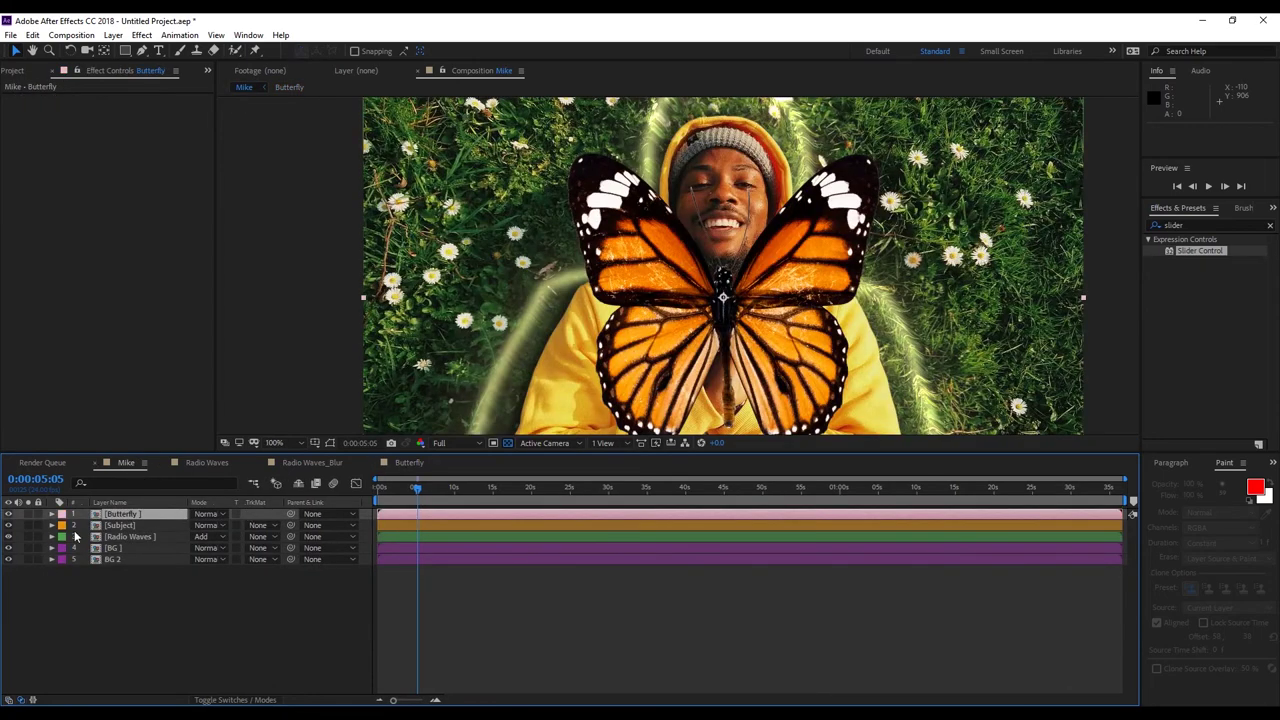
Rename the Mike composition to 'Main' in Composition Settings.
{"action": "left_click", "coordinate": [71, 35]}
{"action": "left_click", "coordinate": [82, 70]}
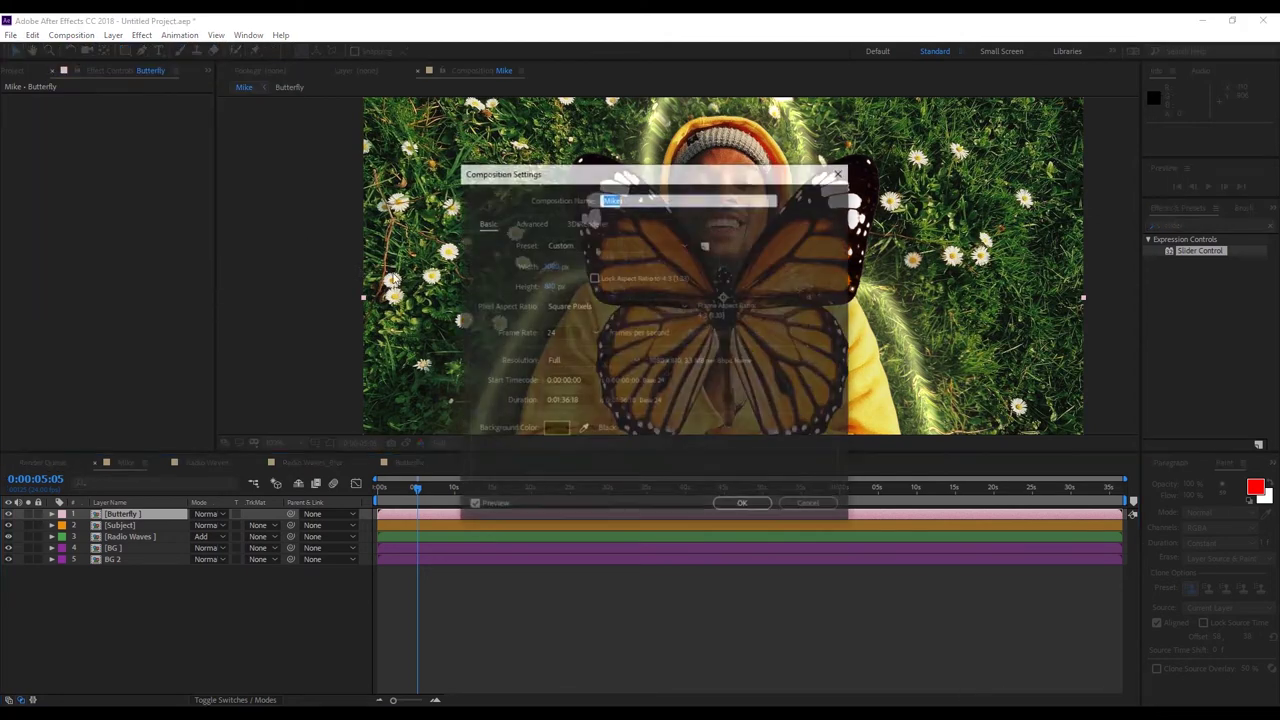
{"action": "type", "text": "Ma"}
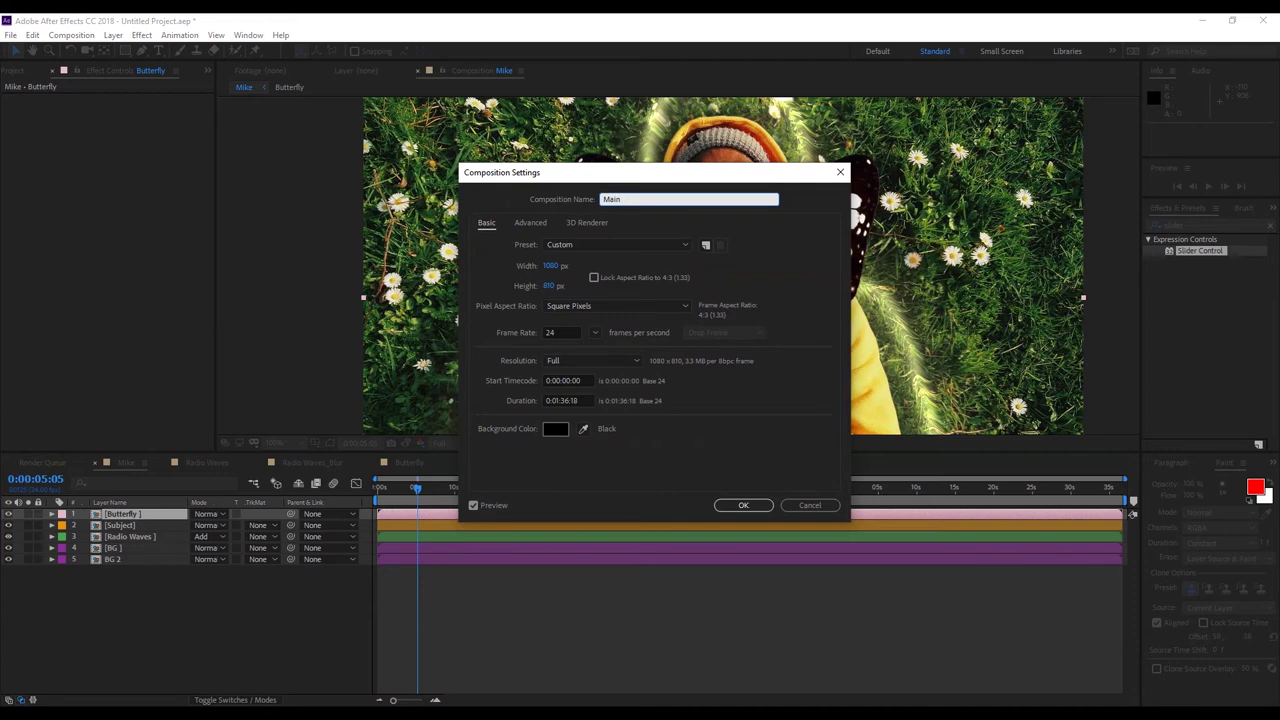
{"action": "type", "text": "in"}
{"action": "key", "text": "Return"}
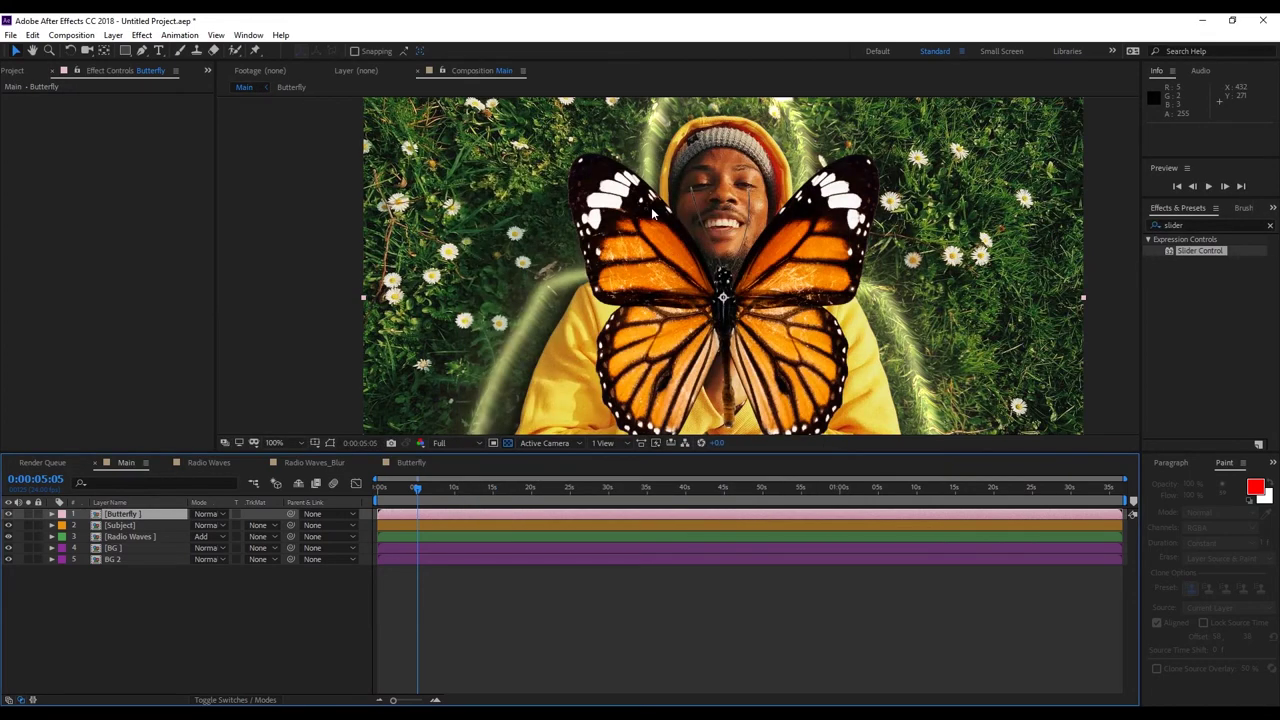
Open the Butterfly precomp and enable motion blur on its wing layers and the composition.
{"action": "left_click_drag", "start_coordinate": [417, 490], "coordinate": [440, 497]}
{"action": "left_click_drag", "start_coordinate": [447, 490], "coordinate": [440, 490]}
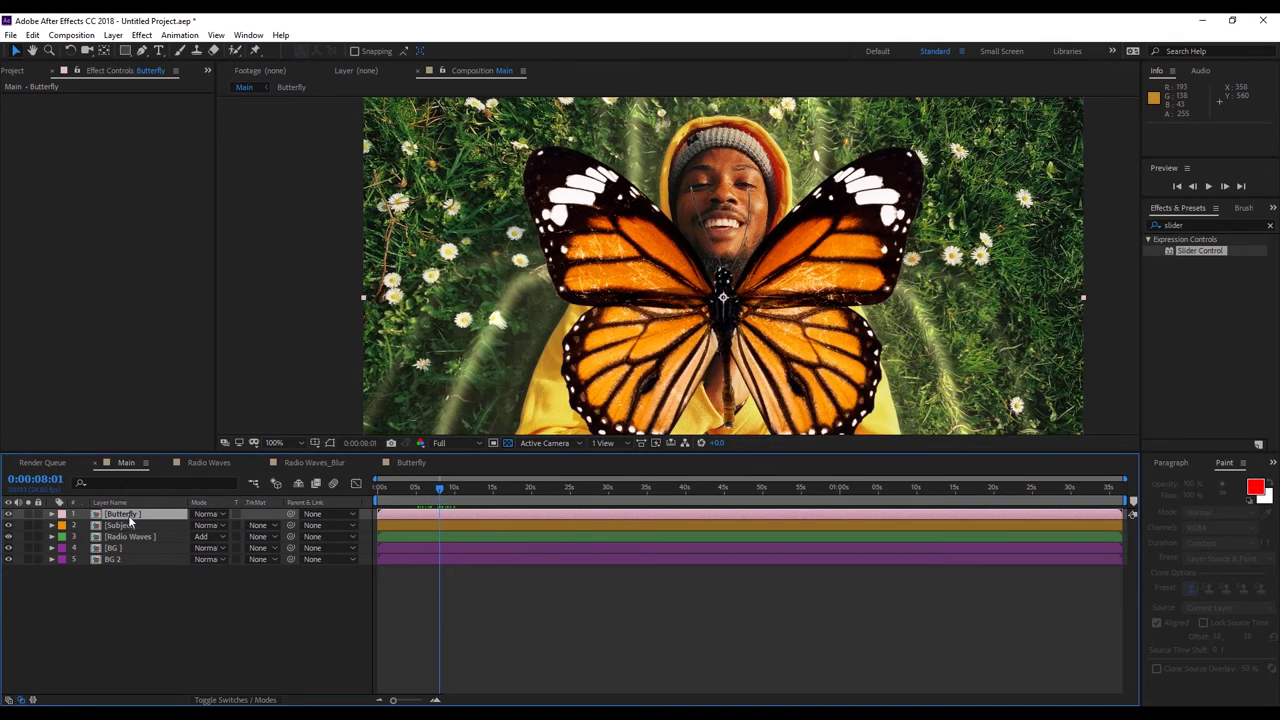
{"action": "double_click", "coordinate": [122, 514]}
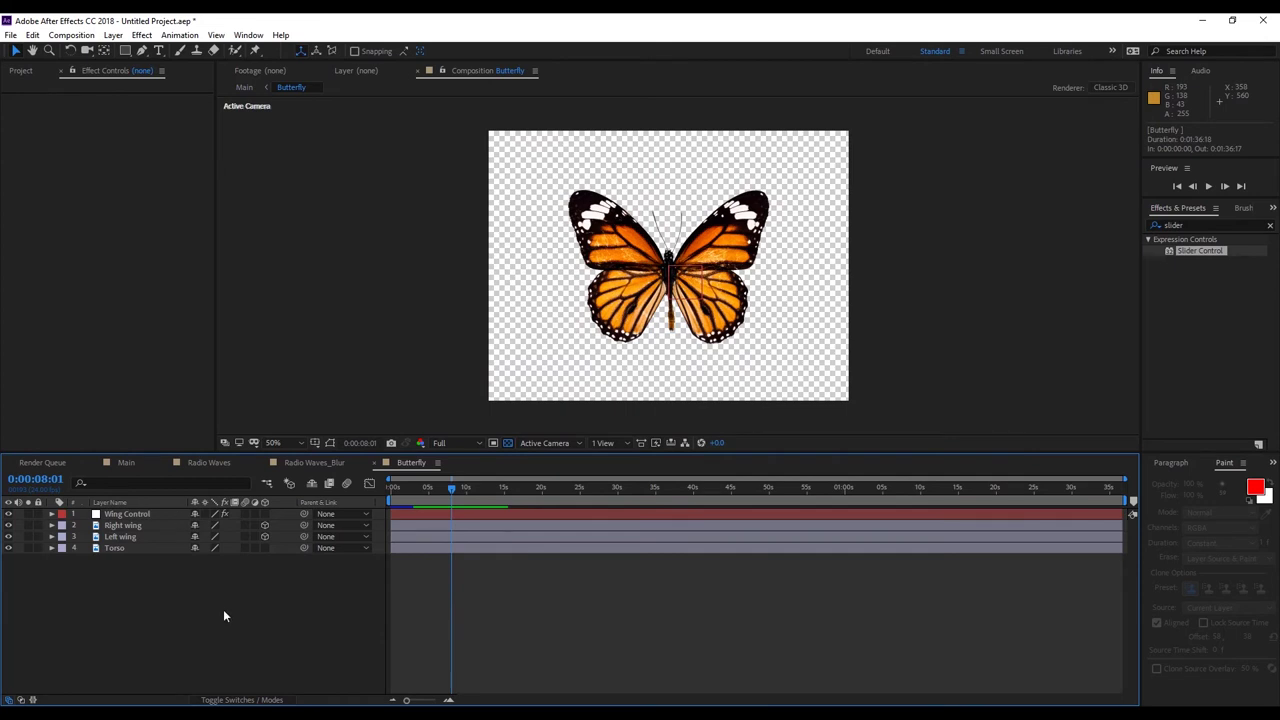
{"action": "left_click_drag", "start_coordinate": [242, 514], "coordinate": [240, 544]}
{"action": "left_click", "coordinate": [347, 484]}
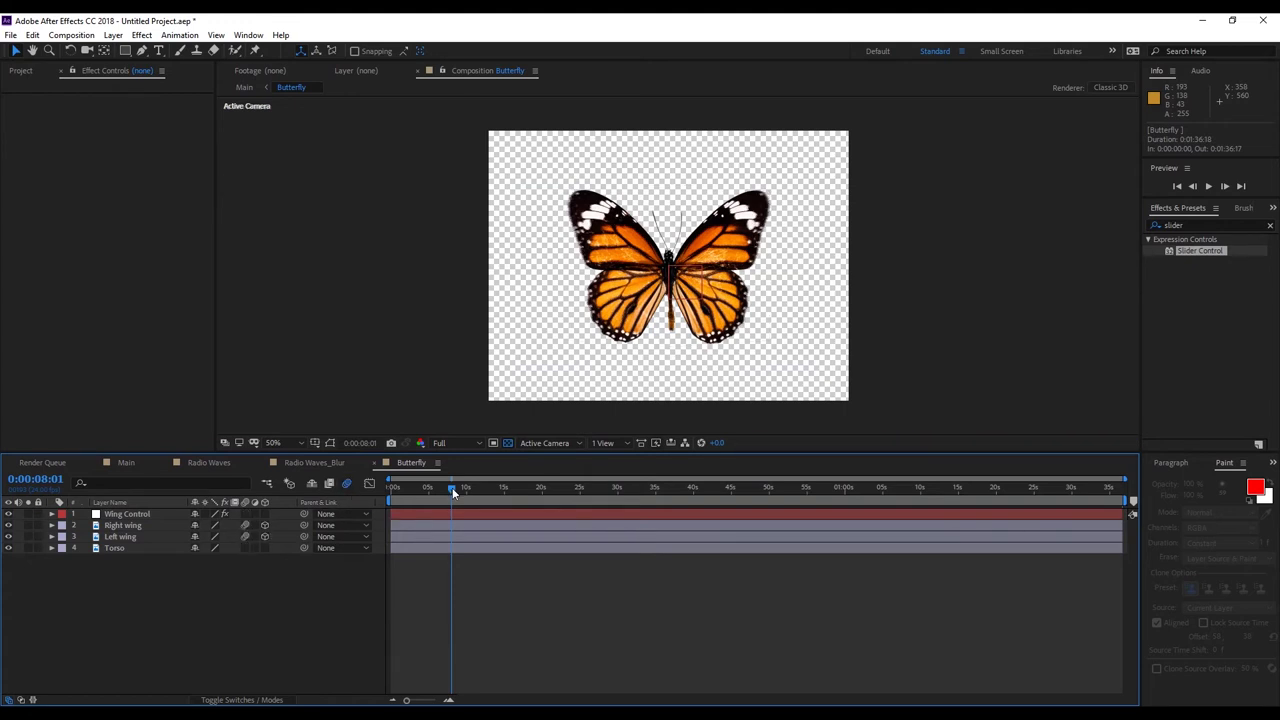
Check the motion-blurred wings, then return to Main at a later frame.
{"action": "mouse_move", "coordinate": [452, 487]}
{"action": "left_mouse_down"}
{"action": "mouse_move", "coordinate": [501, 494]}
{"action": "mouse_move", "coordinate": [456, 497]}
{"action": "left_mouse_up"}
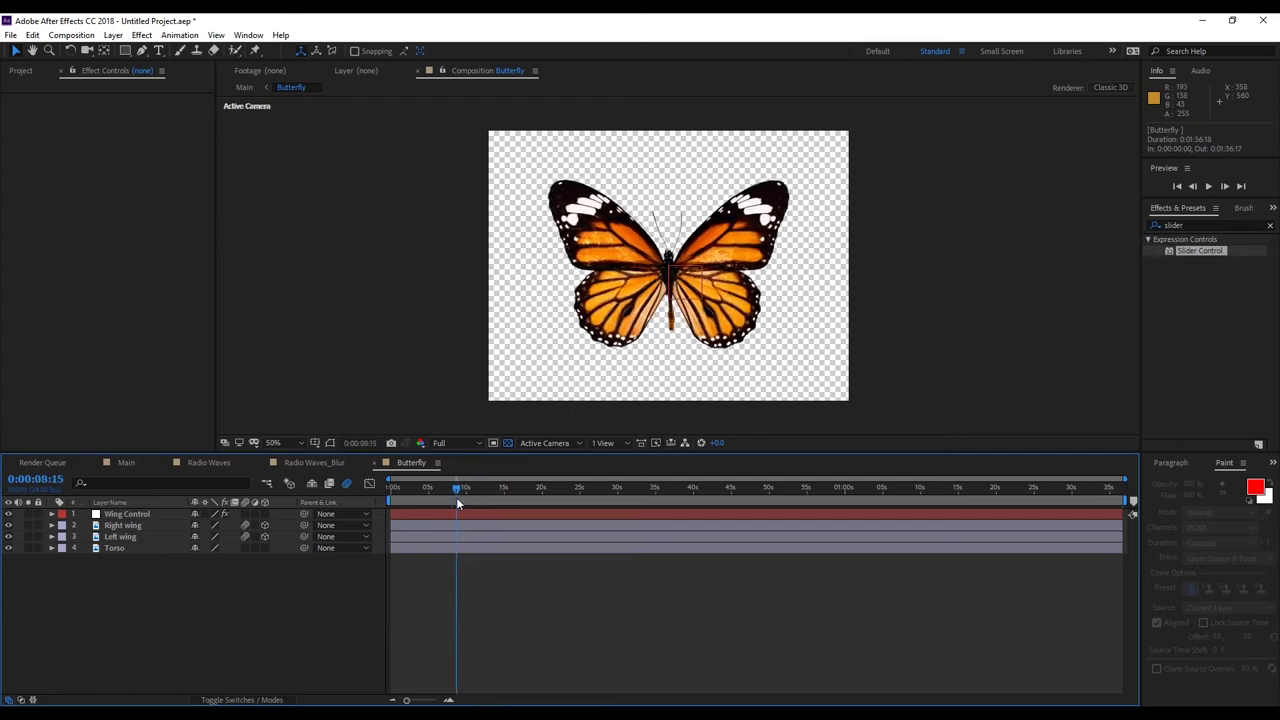
{"action": "left_click", "coordinate": [126, 462]}
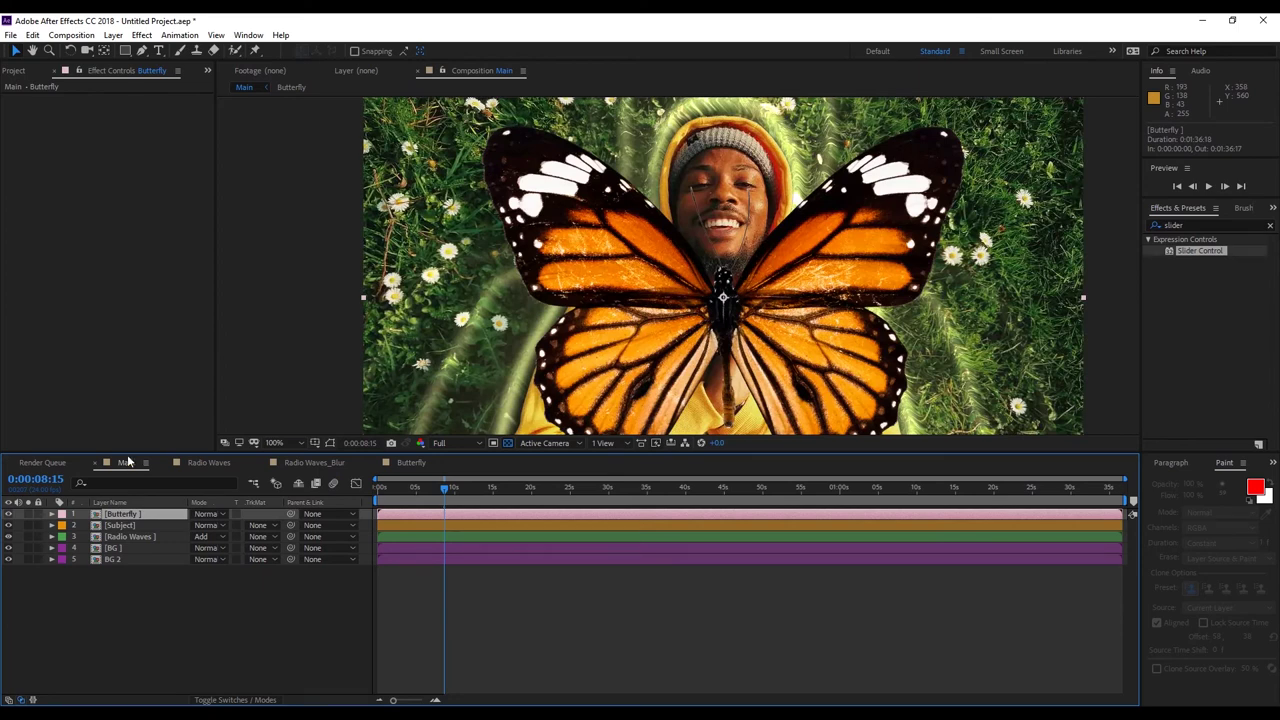
{"action": "mouse_move", "coordinate": [444, 489]}
{"action": "left_mouse_down"}
{"action": "mouse_move", "coordinate": [523, 504]}
{"action": "mouse_move", "coordinate": [449, 512]}
{"action": "left_mouse_up"}
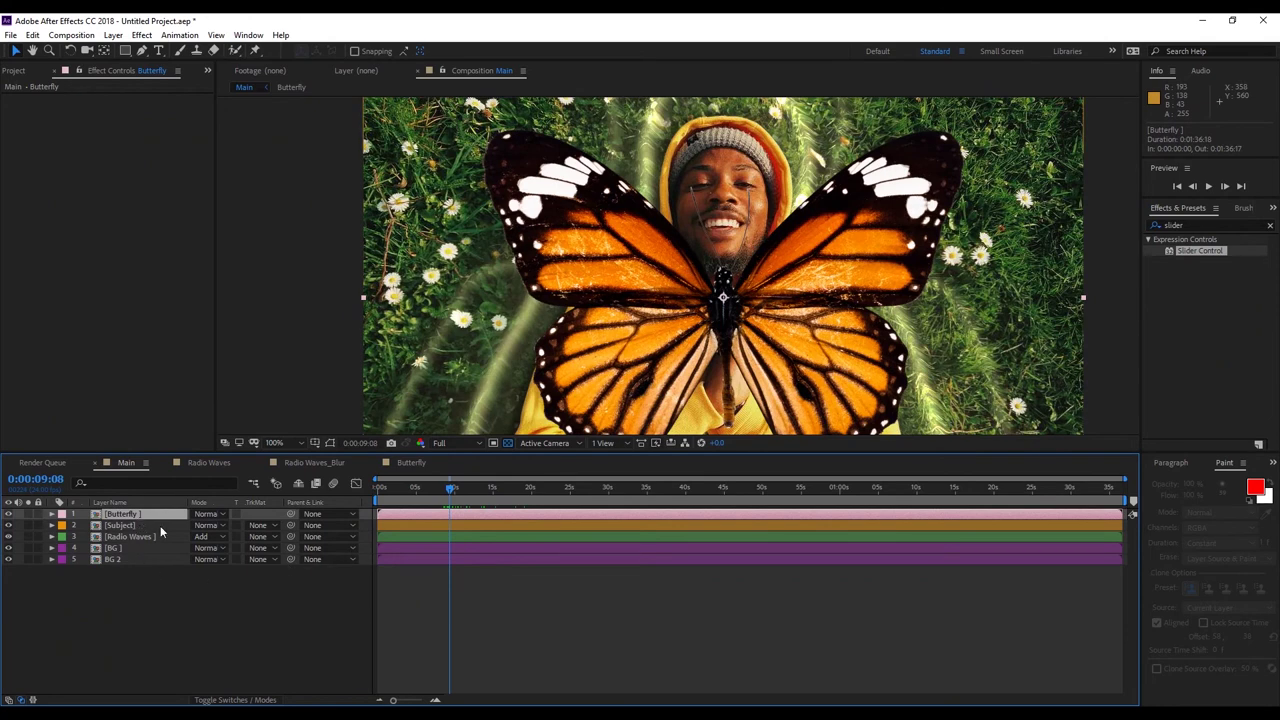
Scale the butterfly to 13% and move it left beside the man's hands.
{"action": "key", "text": "s"}
{"action": "left_click_drag", "start_coordinate": [231, 527], "coordinate": [185, 535]}
{"action": "left_click_drag", "start_coordinate": [722, 297], "coordinate": [592, 286]}
Tilt the butterfly to 40°, collapse its properties, and duplicate the layer.
{"action": "key", "text": "w"}
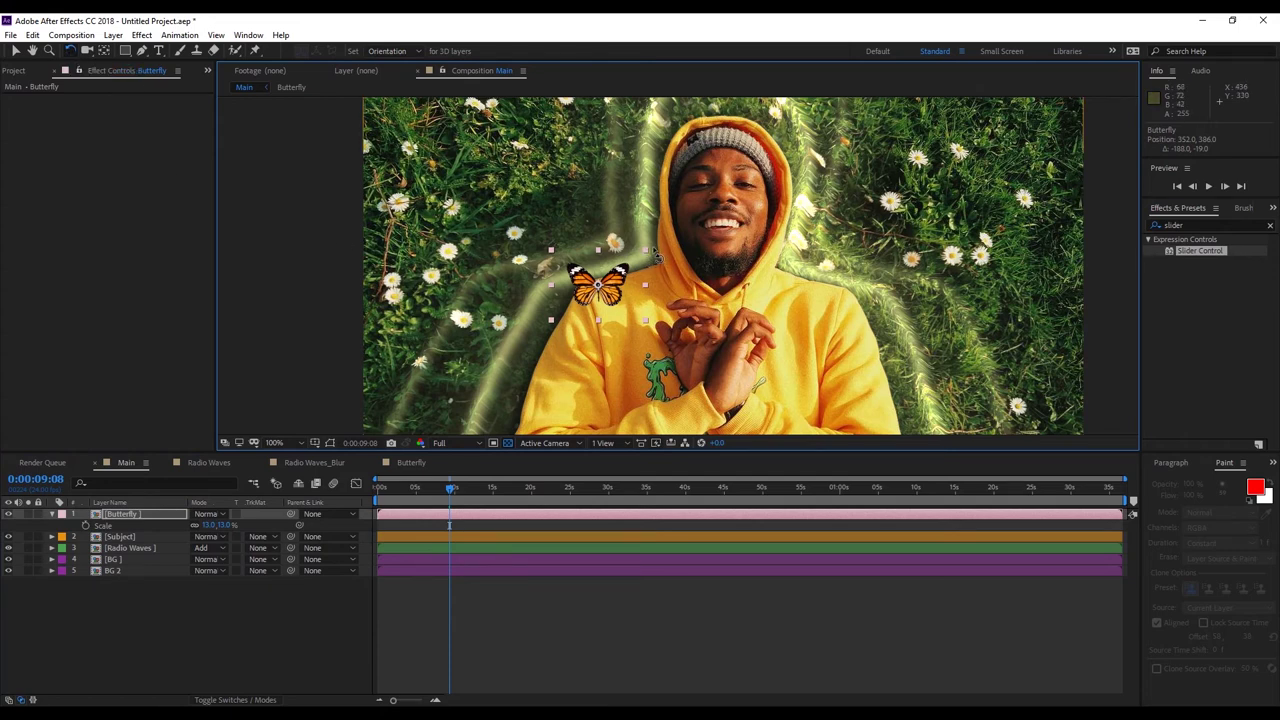
{"action": "left_click_drag", "start_coordinate": [651, 256], "coordinate": [656, 294]}
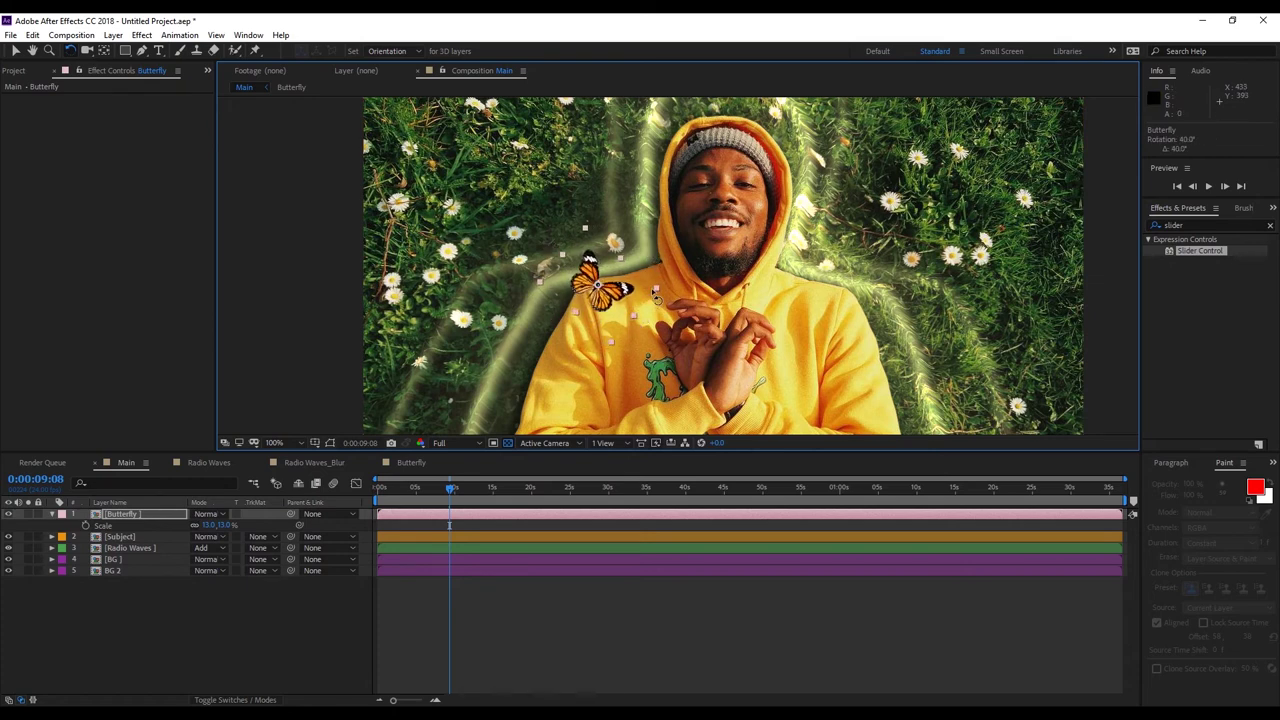
{"action": "left_click", "coordinate": [53, 515]}
{"action": "left_click", "coordinate": [117, 515]}
{"action": "key", "text": "ctrl+d"}
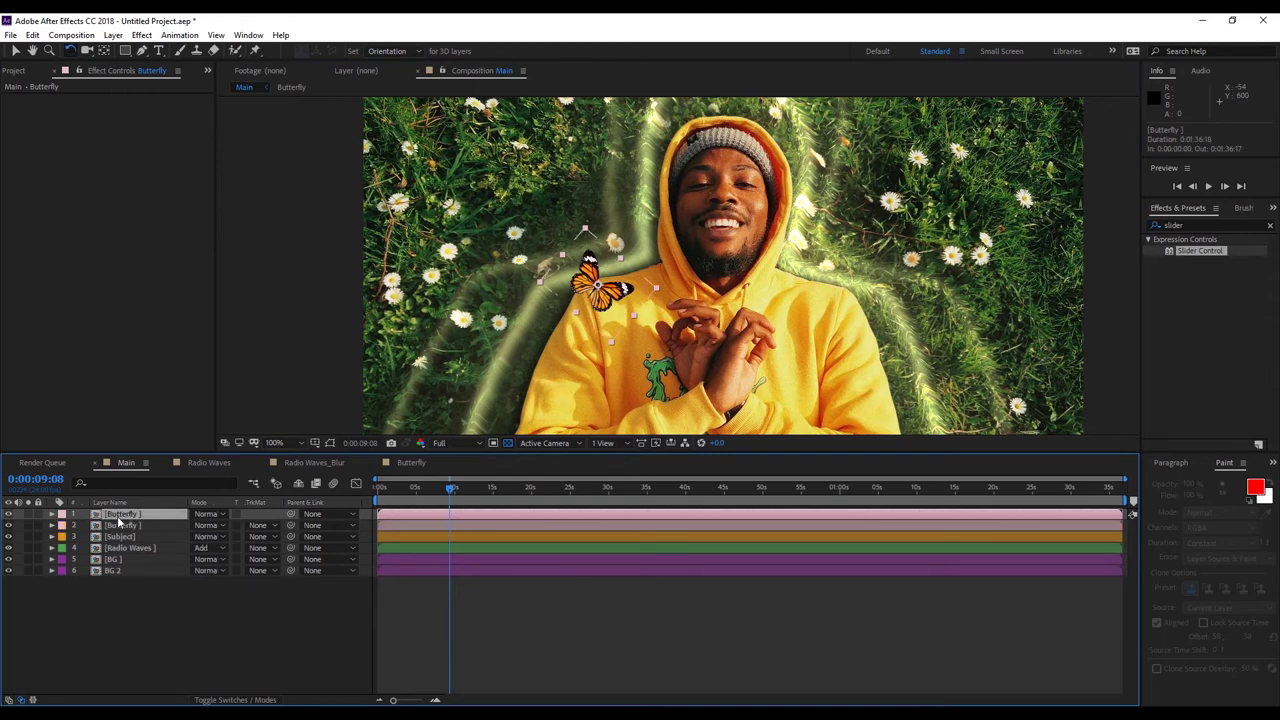
Move the butterfly copy to the man's right shoulder and enlarge it slightly.
{"action": "key", "text": "v"}
{"action": "left_click_drag", "start_coordinate": [636, 289], "coordinate": [855, 234]}
{"action": "key", "text": "w"}
{"action": "key", "text": "v"}
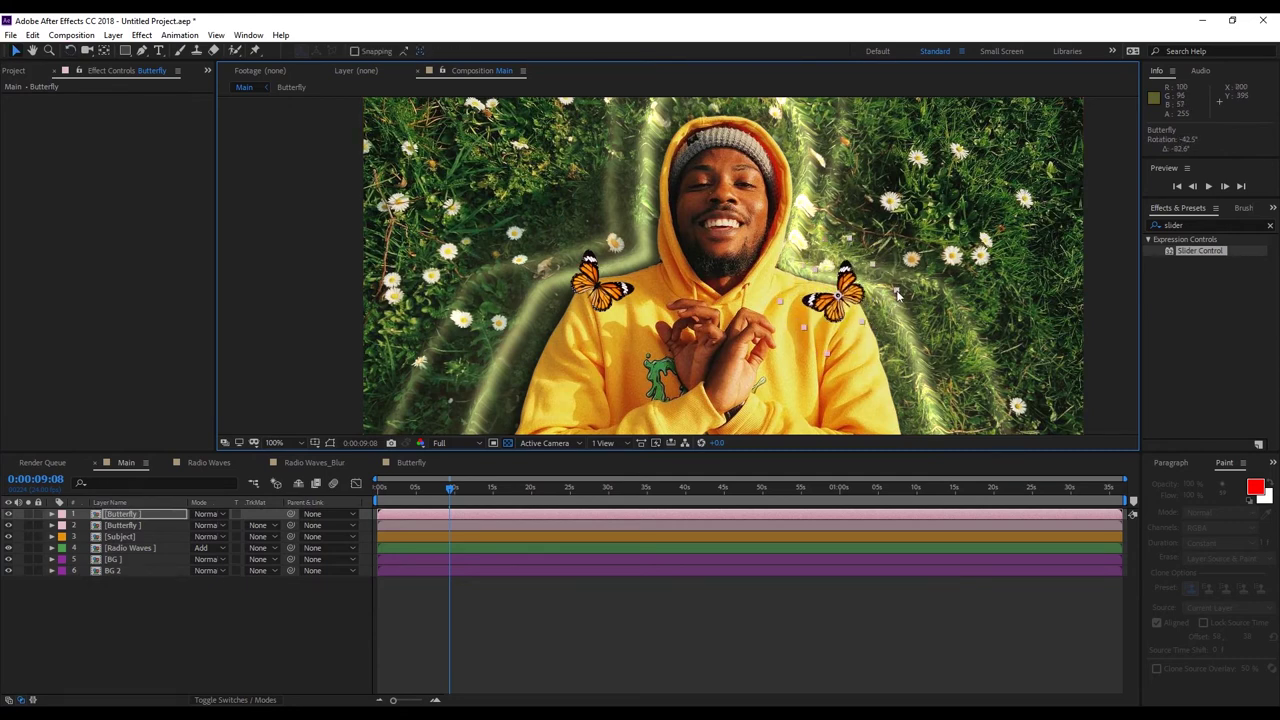
{"action": "mouse_move", "coordinate": [897, 292]}
{"action": "left_mouse_down"}
{"action": "mouse_move", "coordinate": [866, 305]}
{"action": "mouse_move", "coordinate": [882, 298]}
{"action": "left_mouse_up"}
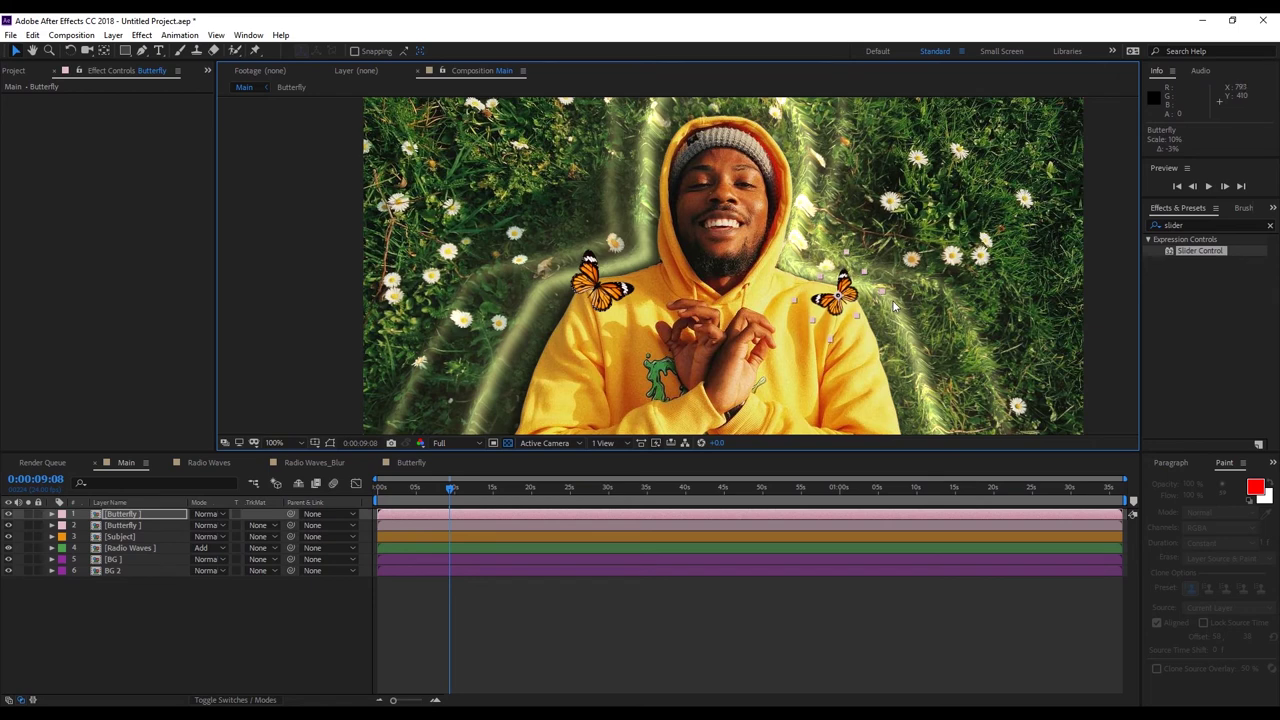
Duplicate butterflies onto the beanie and hands, rotating each, then preview a later frame.
{"action": "key", "text": "ctrl+d"}
{"action": "left_click_drag", "start_coordinate": [830, 339], "coordinate": [784, 388]}
{"action": "key", "text": "w"}
{"action": "key", "text": "ctrl+d"}
{"action": "key", "text": "v"}
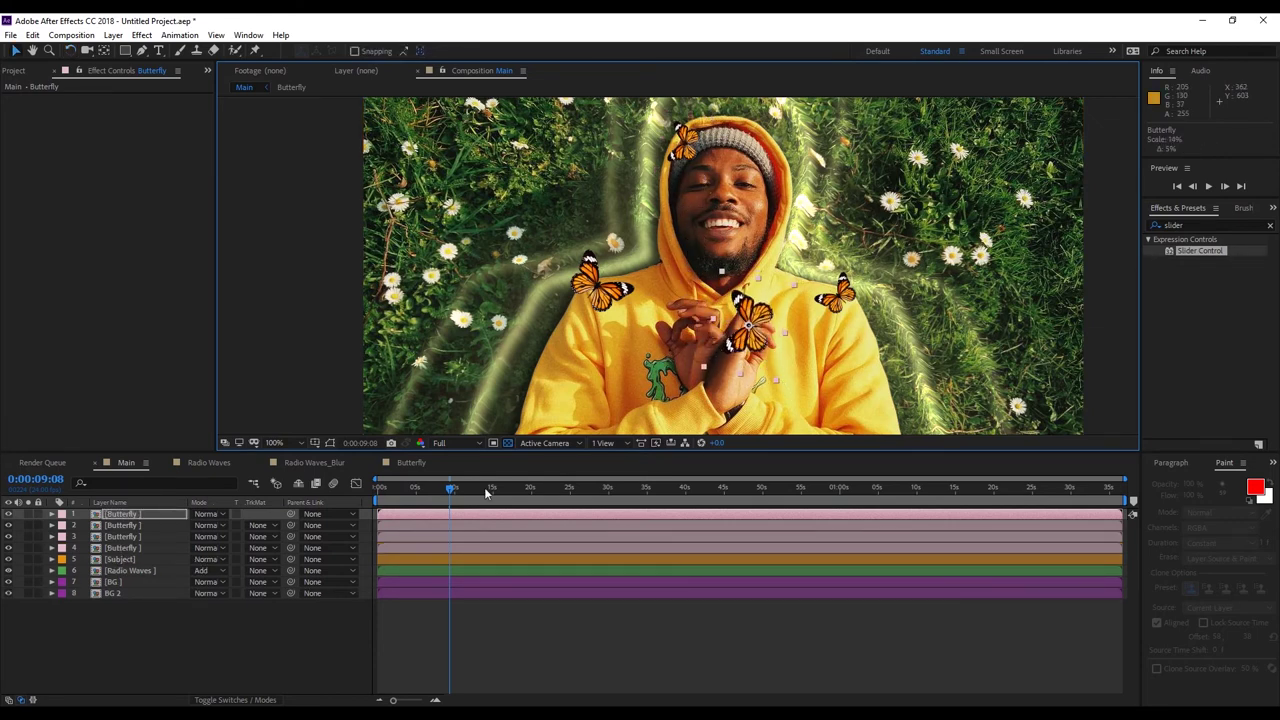
{"action": "left_click_drag", "start_coordinate": [451, 488], "coordinate": [384, 545]}
{"action": "left_click", "coordinate": [412, 514]}
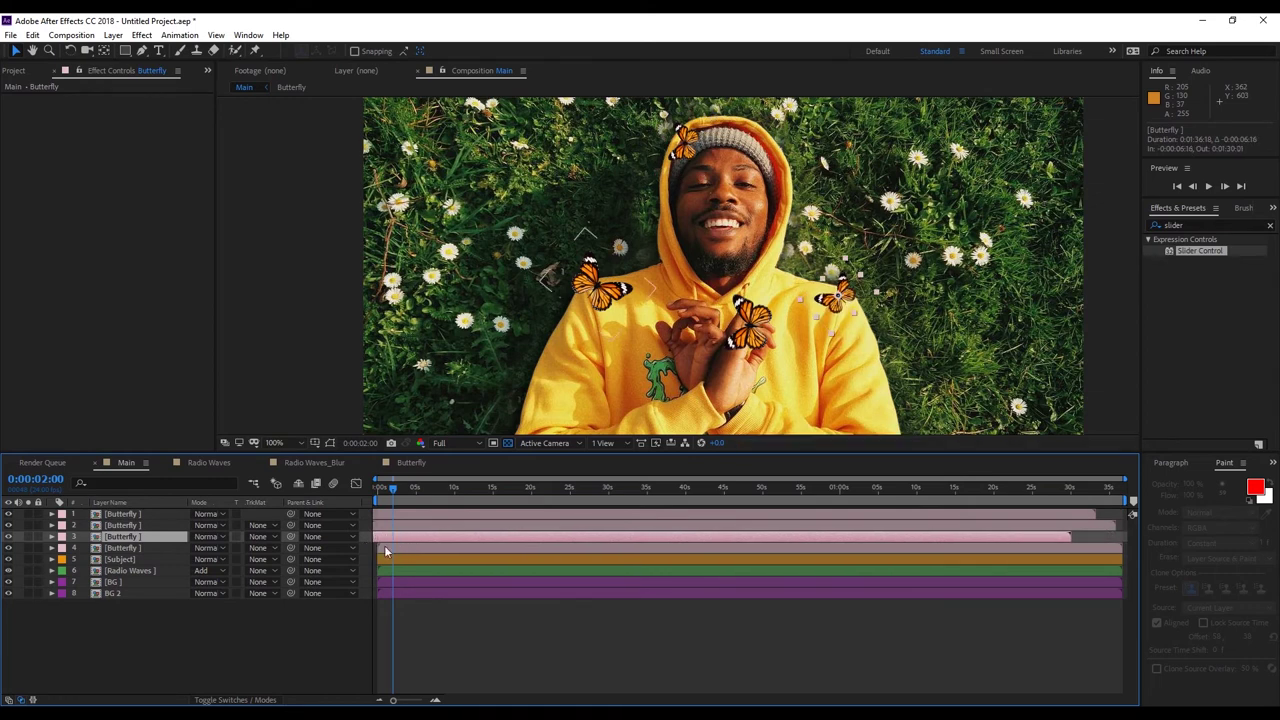
Solo all four butterfly layers and scrub through to check their motion.
{"action": "left_click", "coordinate": [421, 550]}
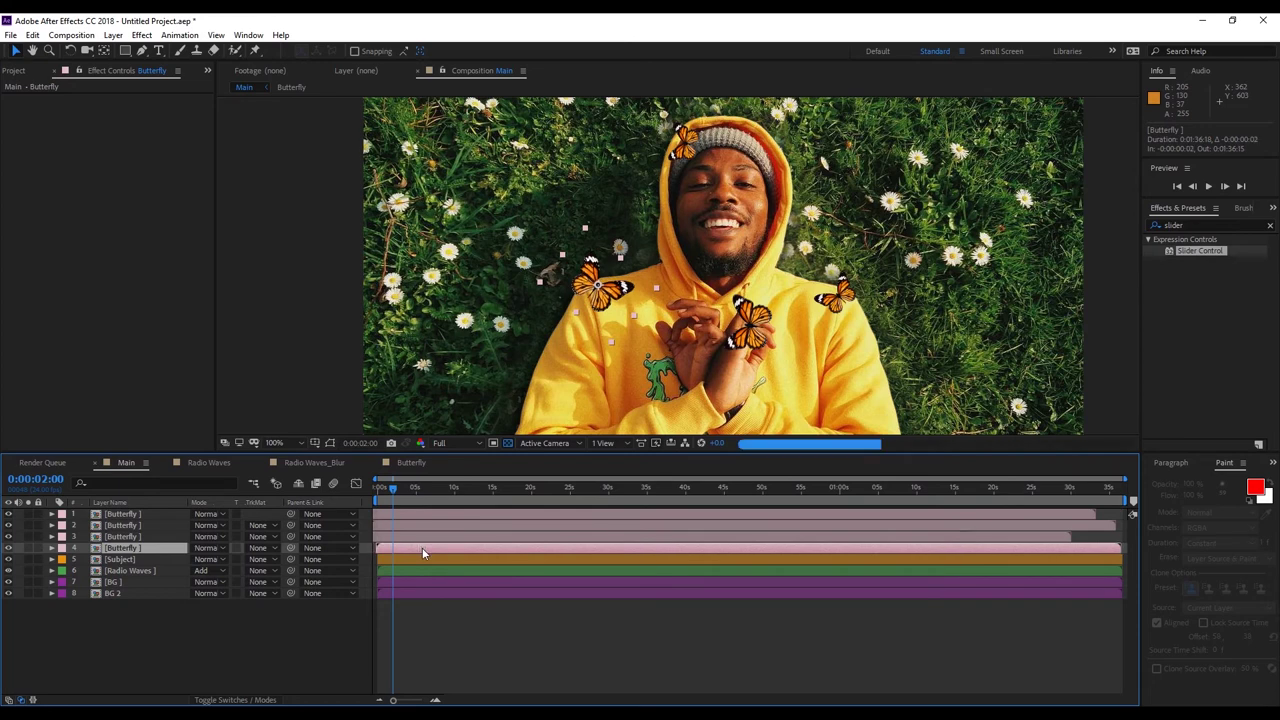
{"action": "left_click", "coordinate": [394, 488]}
{"action": "left_click_drag", "start_coordinate": [394, 488], "coordinate": [413, 490]}
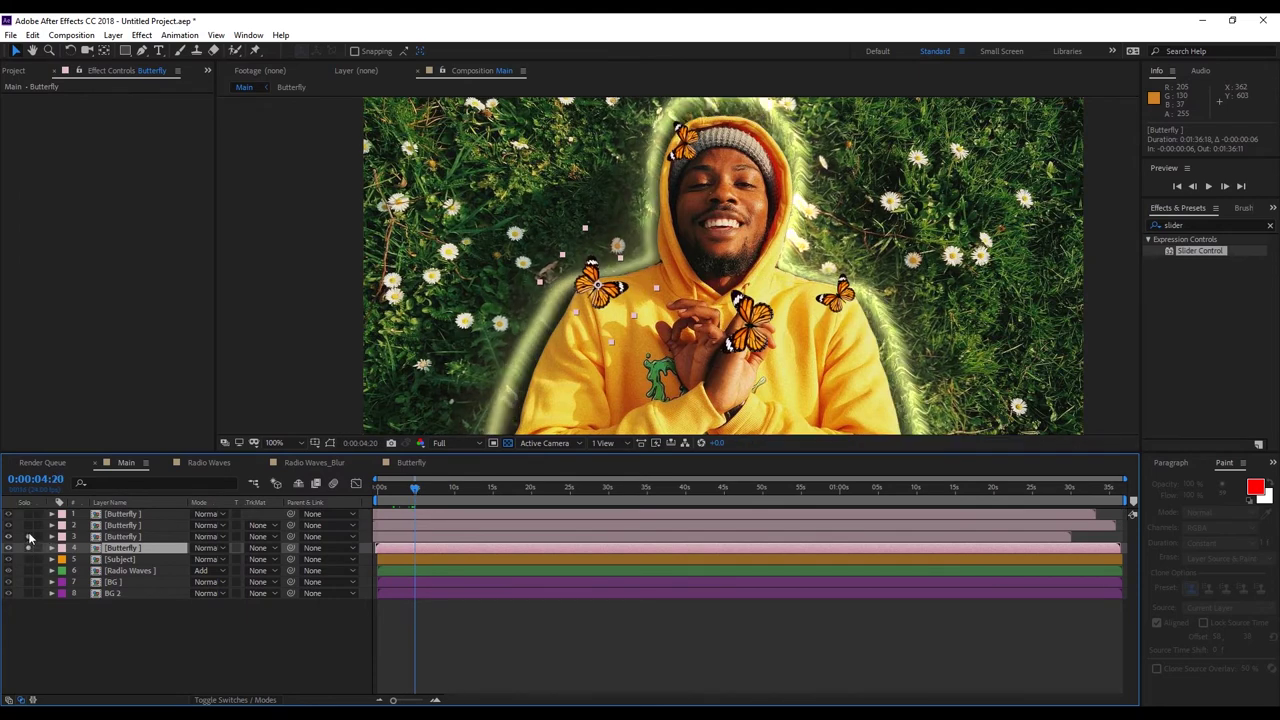
{"action": "left_click_drag", "start_coordinate": [28, 514], "coordinate": [28, 548]}
{"action": "left_click", "coordinate": [492, 660]}
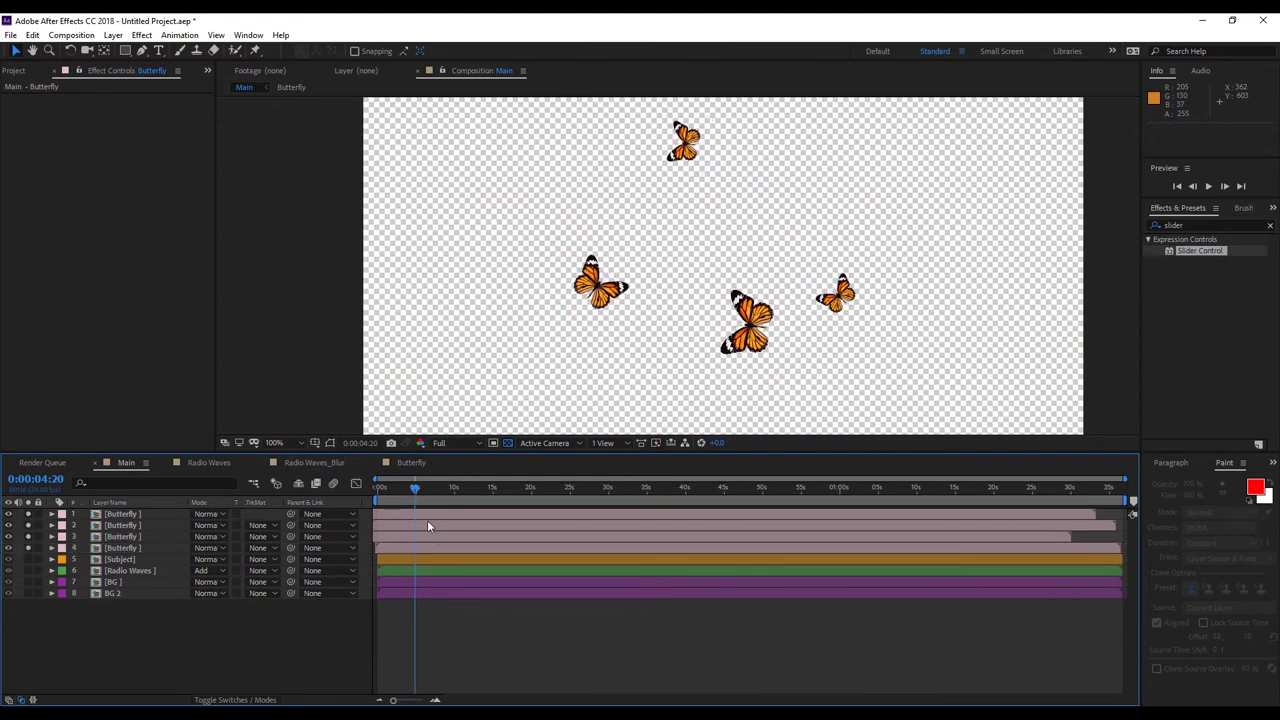
{"action": "left_click_drag", "start_coordinate": [417, 491], "coordinate": [391, 518]}
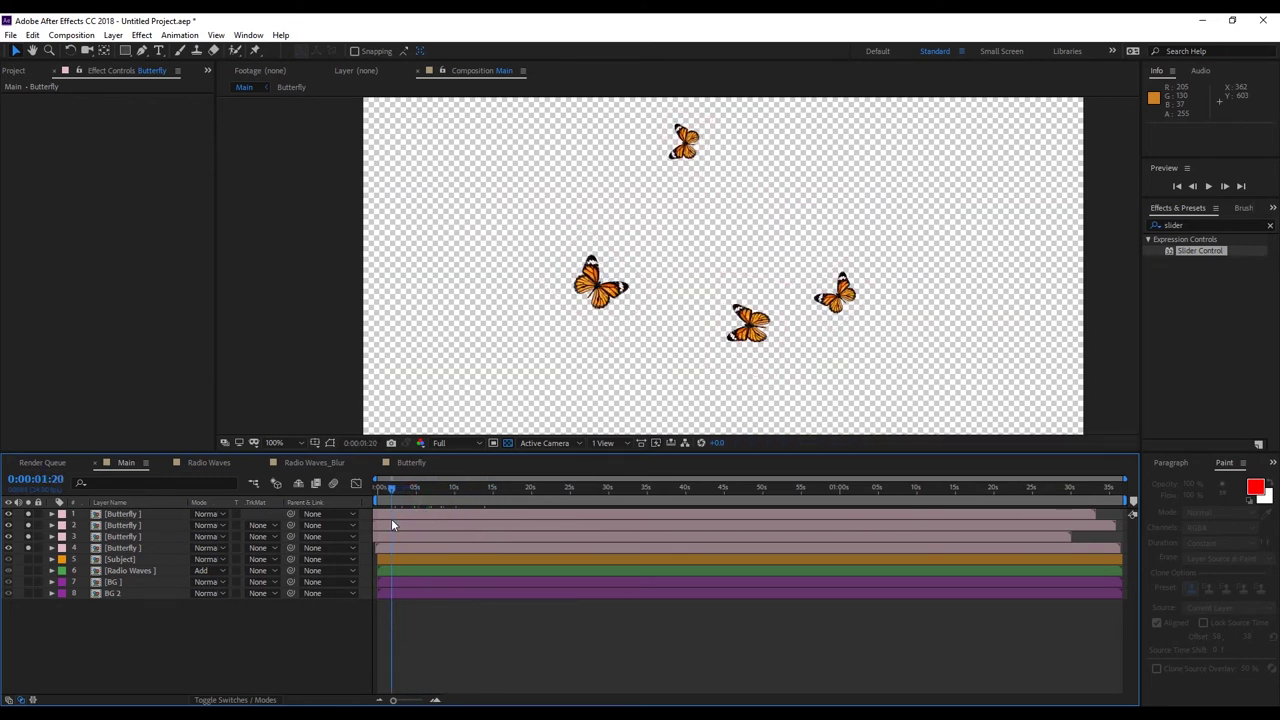
Shift the butterfly layers earlier by differing amounts, compare them, and unsolo to show the scene.
{"action": "left_click", "coordinate": [415, 546]}
{"action": "left_click", "coordinate": [421, 536]}
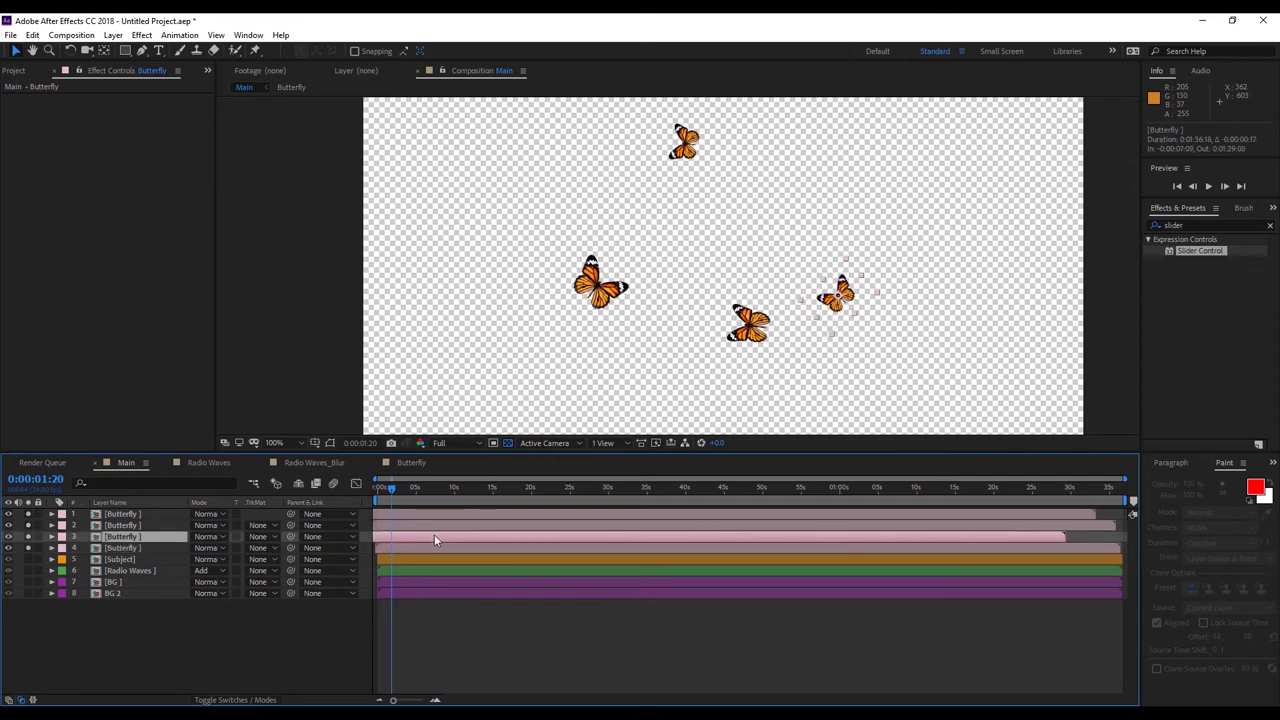
{"action": "left_click", "coordinate": [433, 524]}
{"action": "left_click_drag", "start_coordinate": [438, 524], "coordinate": [348, 533]}
{"action": "left_click", "coordinate": [409, 515]}
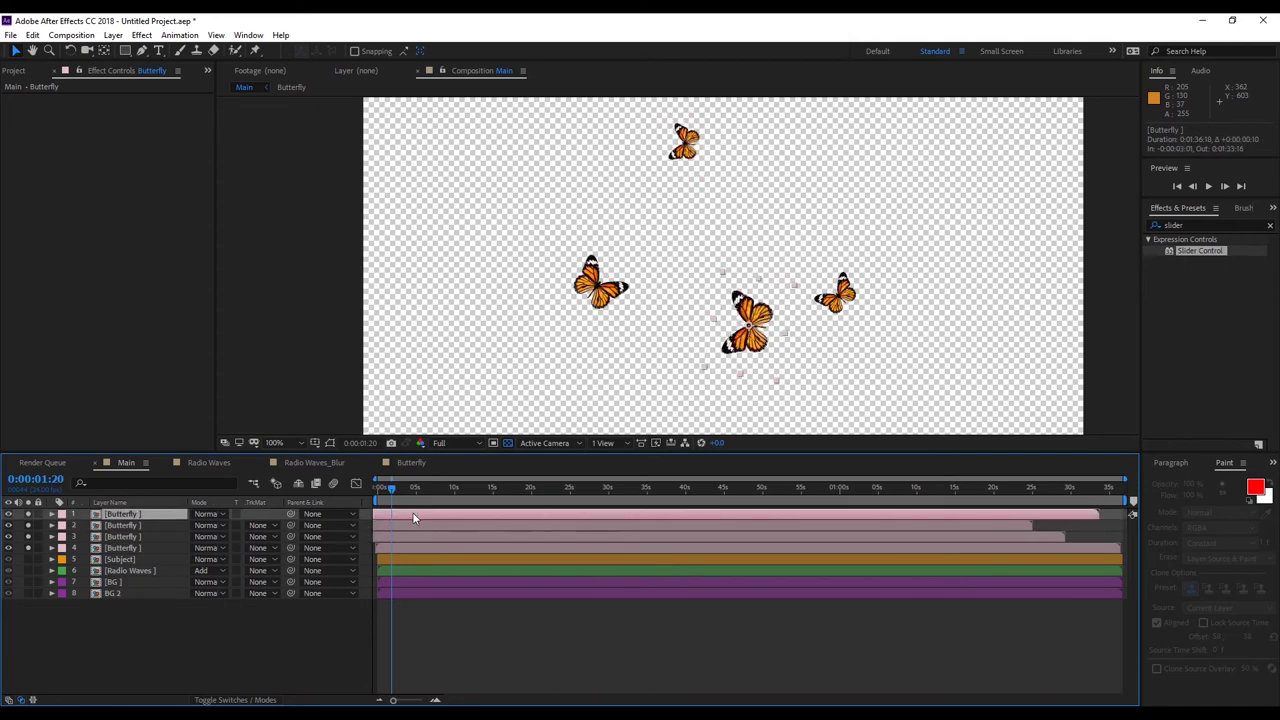
{"action": "left_click_drag", "start_coordinate": [394, 486], "coordinate": [410, 493]}
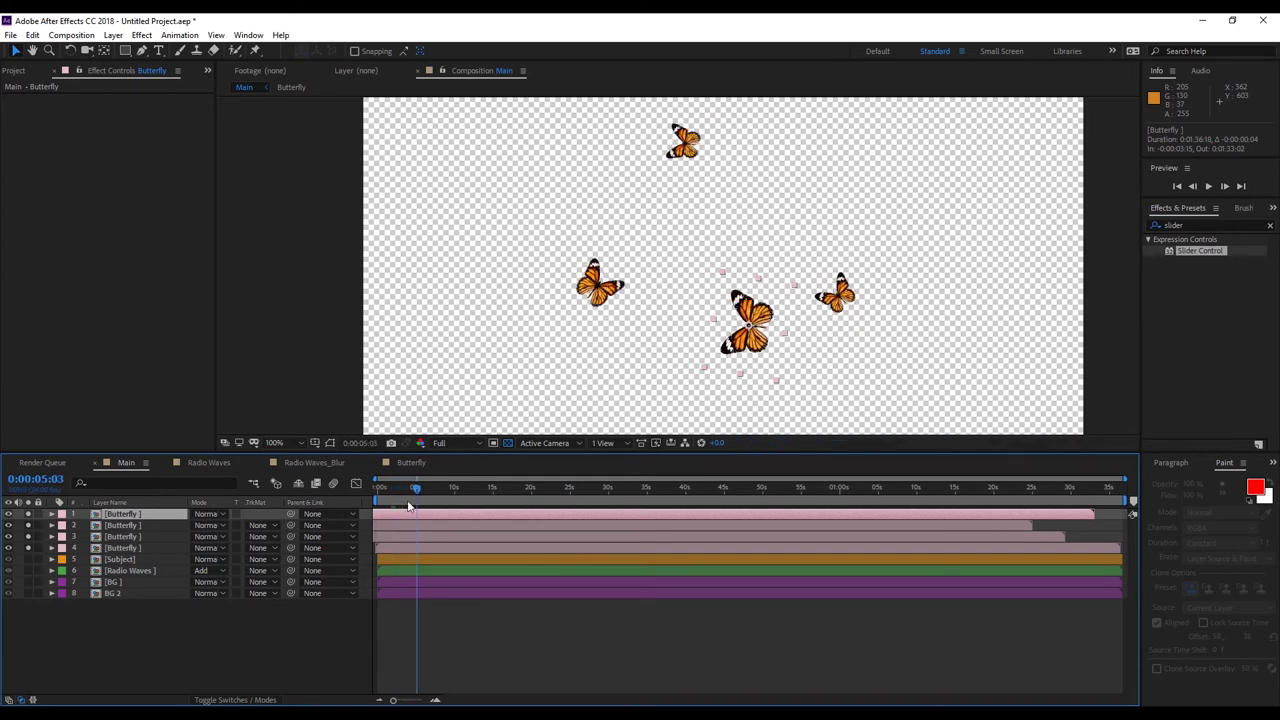
{"action": "left_click", "coordinate": [29, 520]}
Search Effects & Presets for 'drop' and apply Drop Shadow to the hands butterfly.
{"action": "scroll", "coordinate": [751, 310], "scroll_direction": "up", "scroll_amount": 2}
{"action": "scroll", "coordinate": [751, 314], "scroll_direction": "down", "scroll_amount": 1}
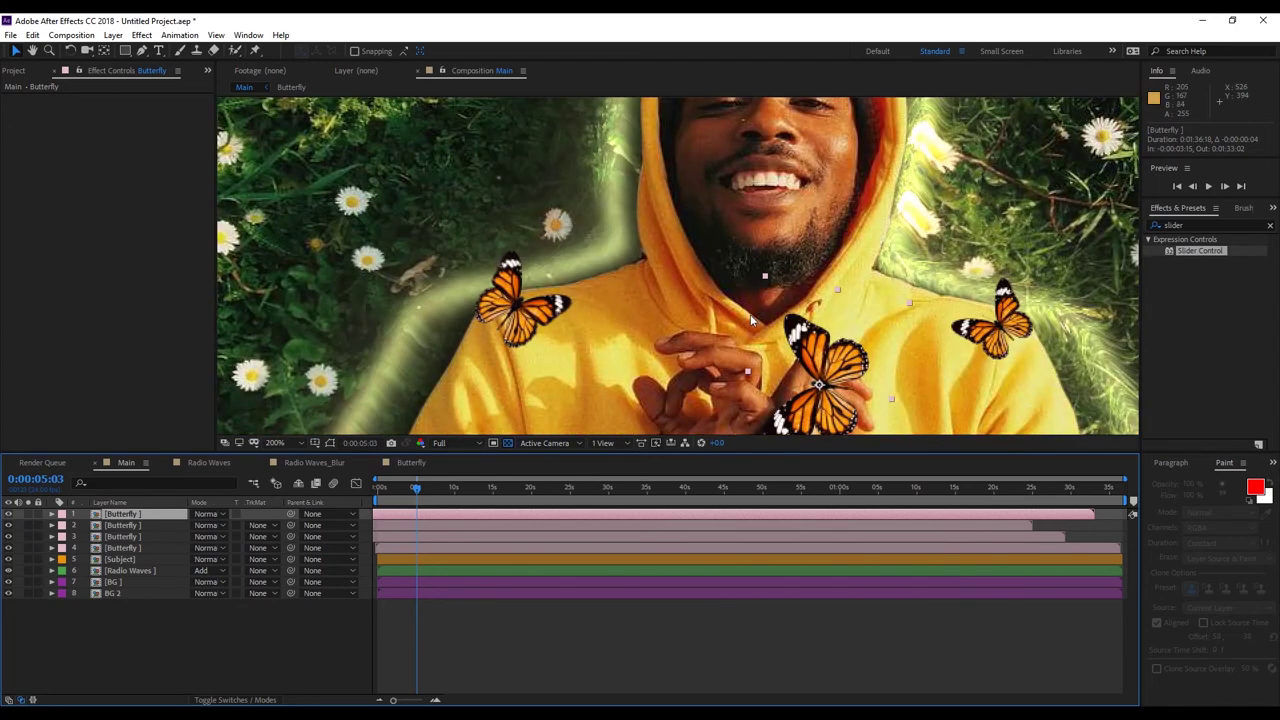
{"action": "scroll", "coordinate": [576, 312], "scroll_direction": "down", "scroll_amount": 2}
{"action": "scroll", "coordinate": [1010, 325], "scroll_direction": "up", "scroll_amount": 2}
{"action": "left_click", "coordinate": [1196, 224]}
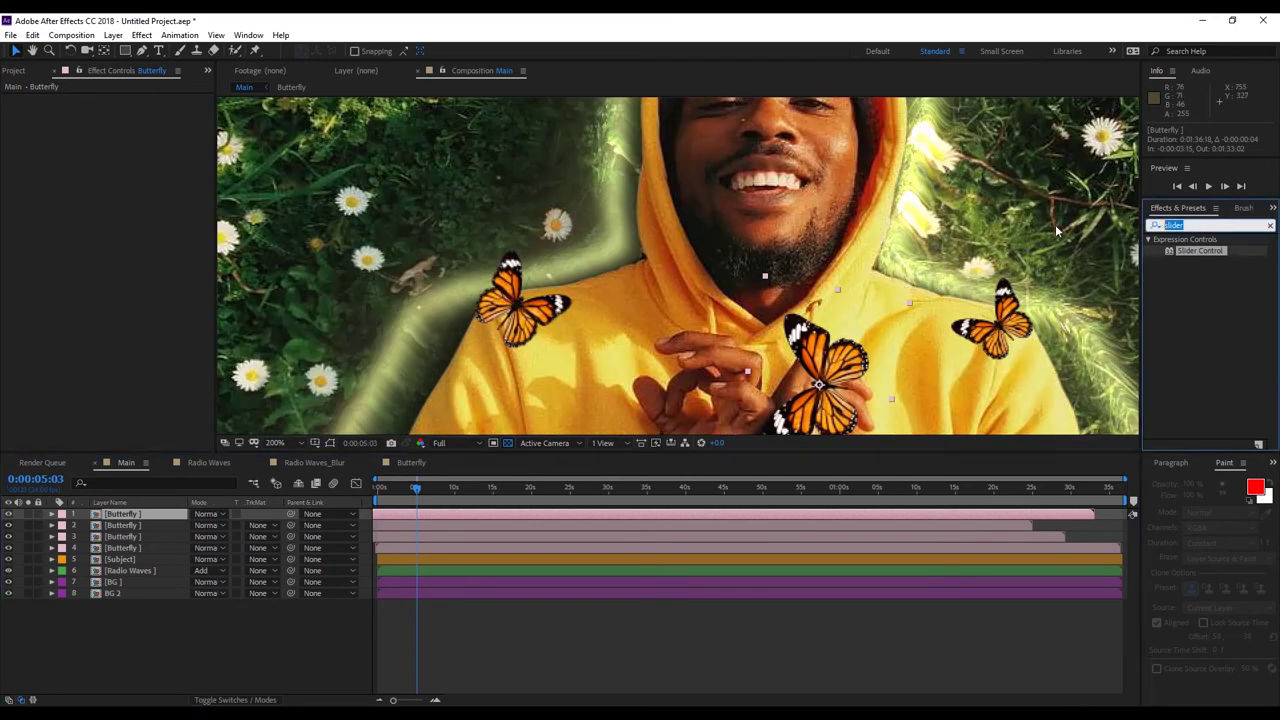
{"action": "type", "text": "drop"}
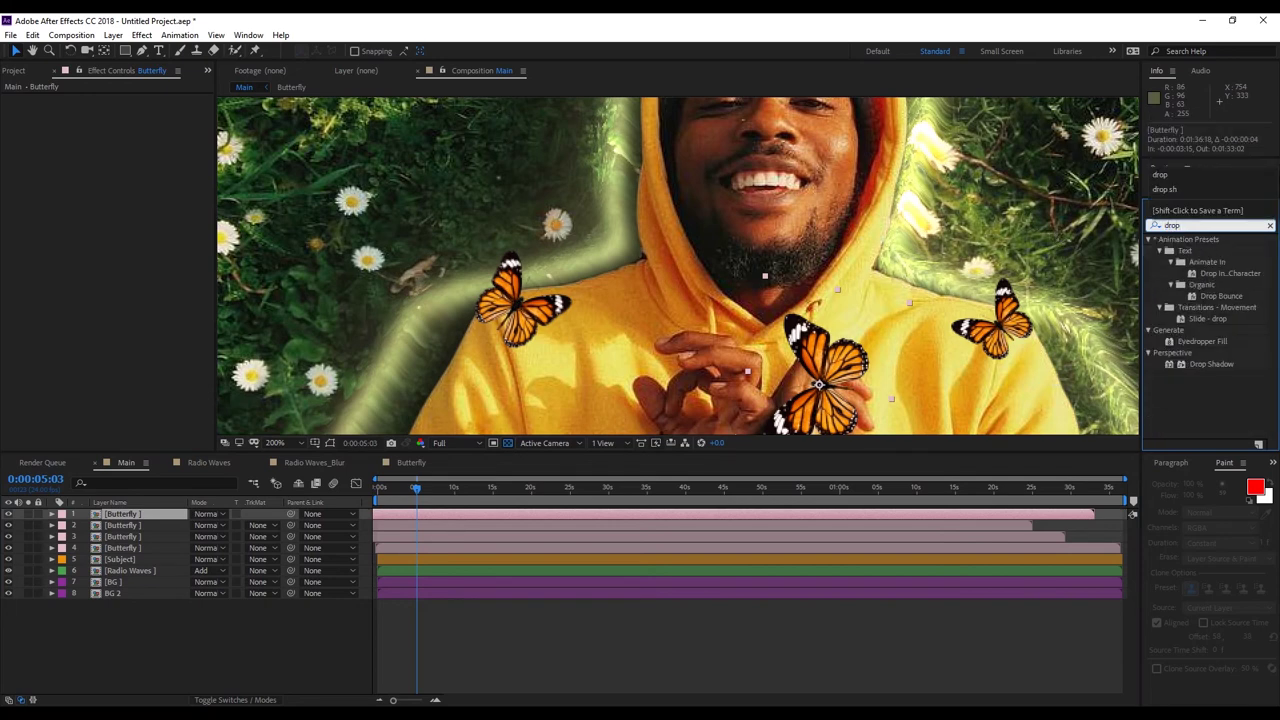
{"action": "double_click", "coordinate": [1207, 364]}
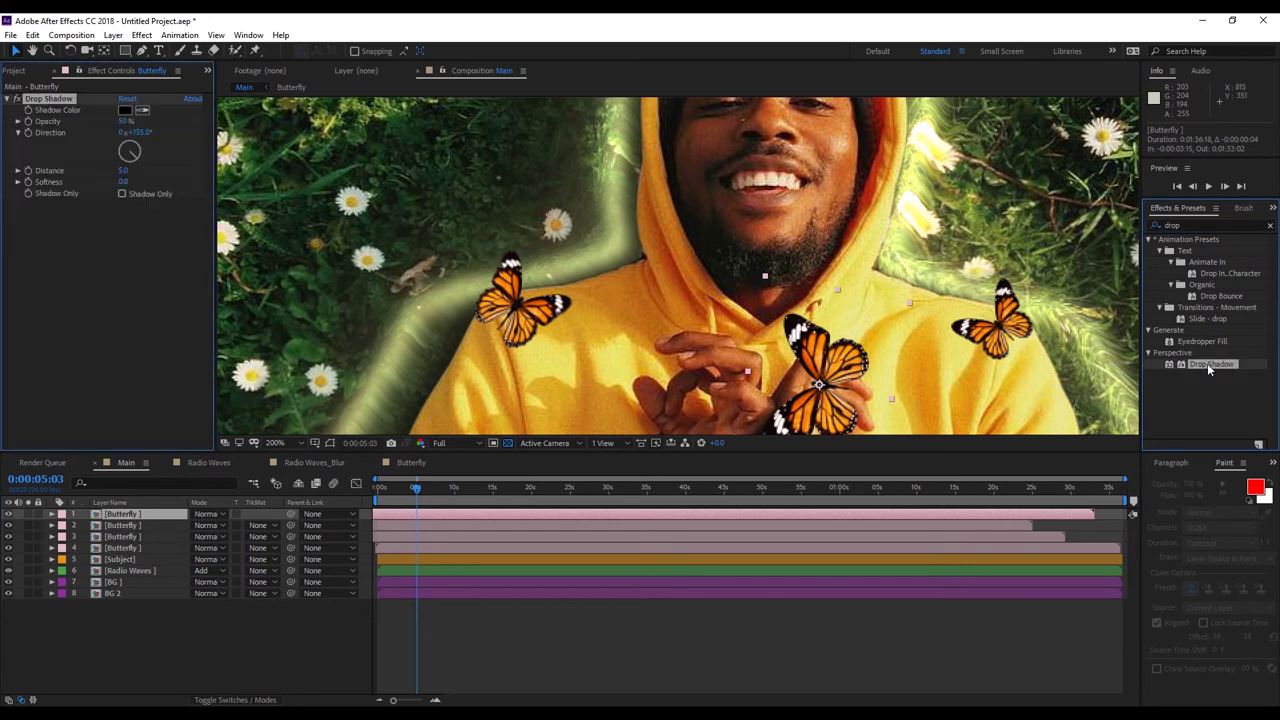
Set the Drop Shadow to distance 28, softness 31 and direction -45°.
{"action": "left_click_drag", "start_coordinate": [800, 332], "coordinate": [657, 232]}
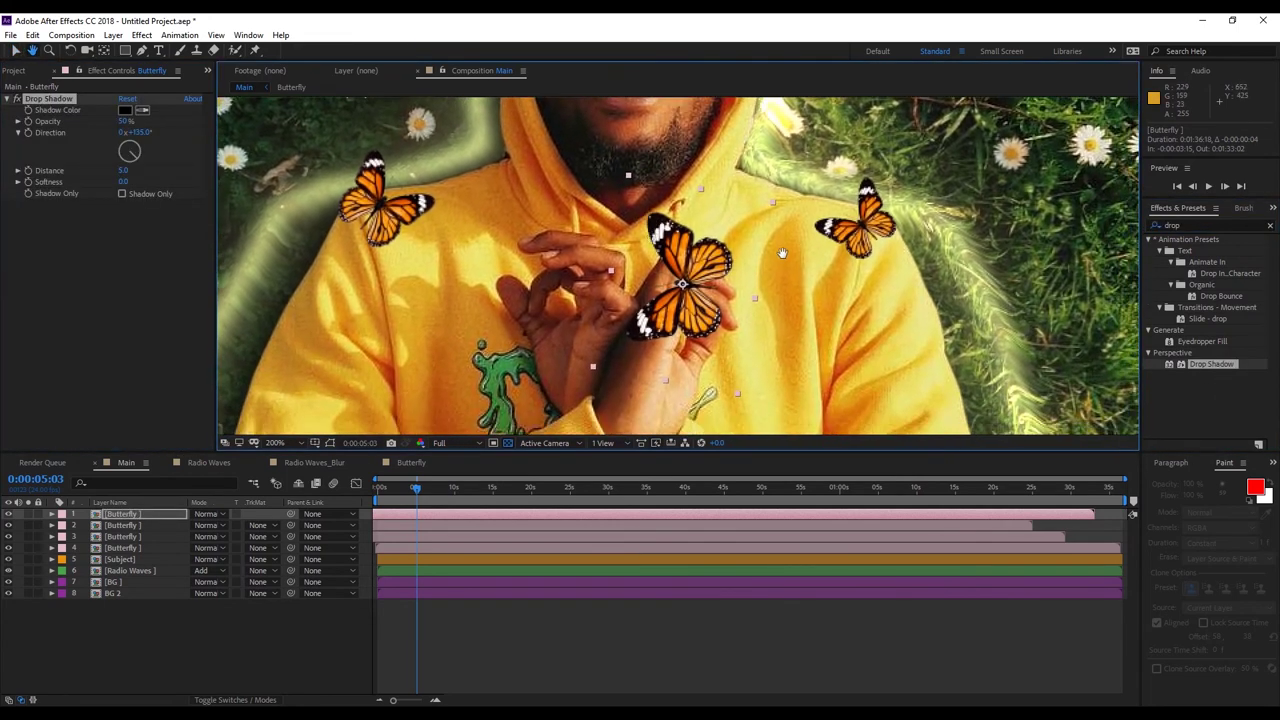
{"action": "key", "text": "v"}
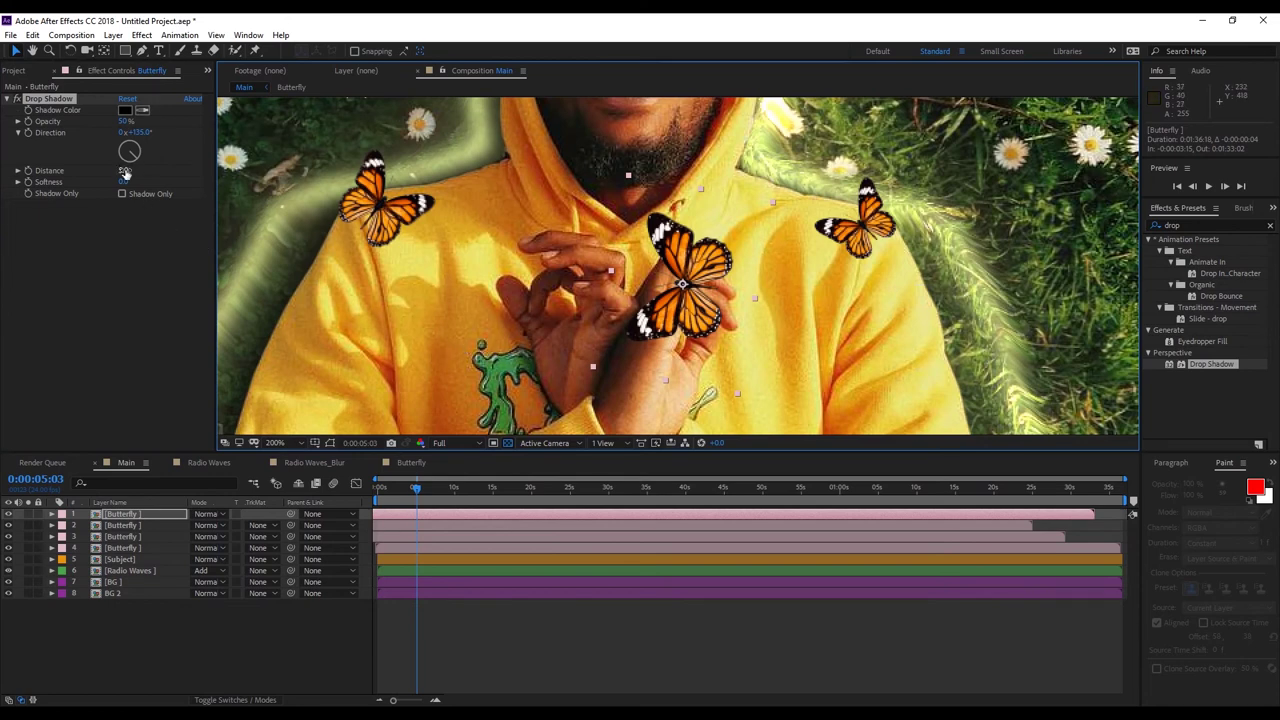
{"action": "left_click_drag", "start_coordinate": [125, 170], "coordinate": [145, 170]}
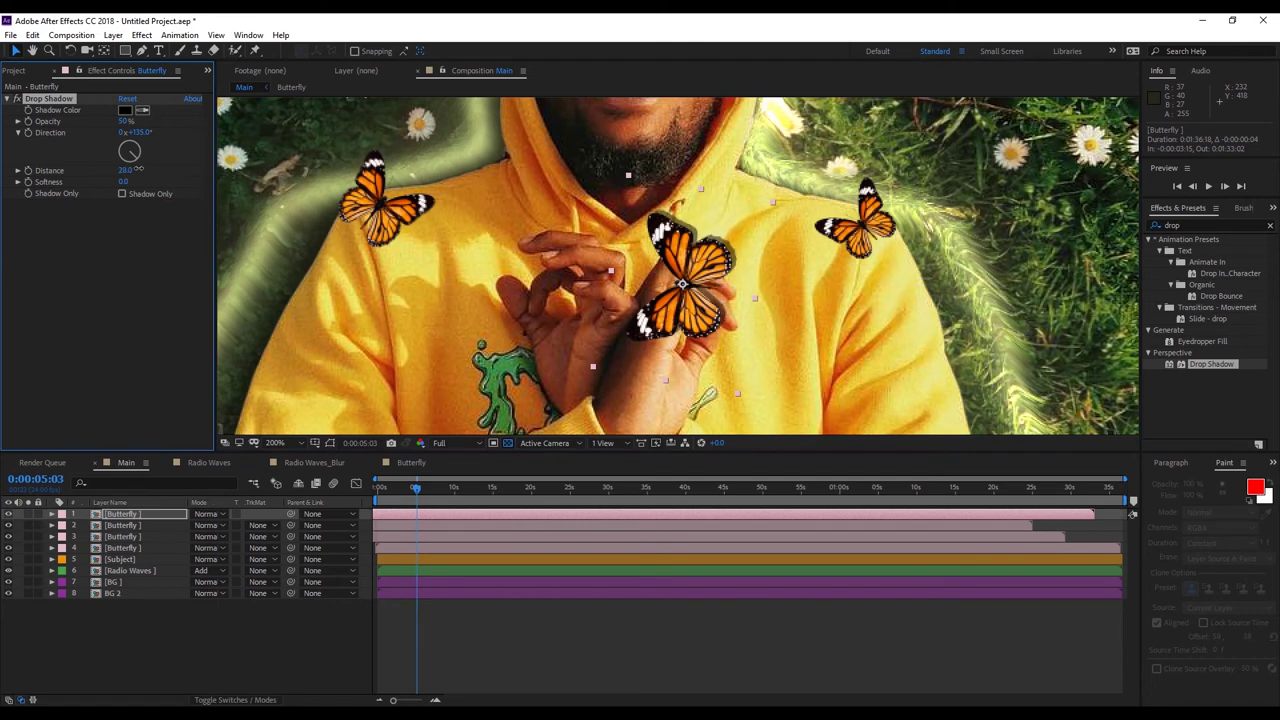
{"action": "left_click_drag", "start_coordinate": [145, 138], "coordinate": [56, 168]}
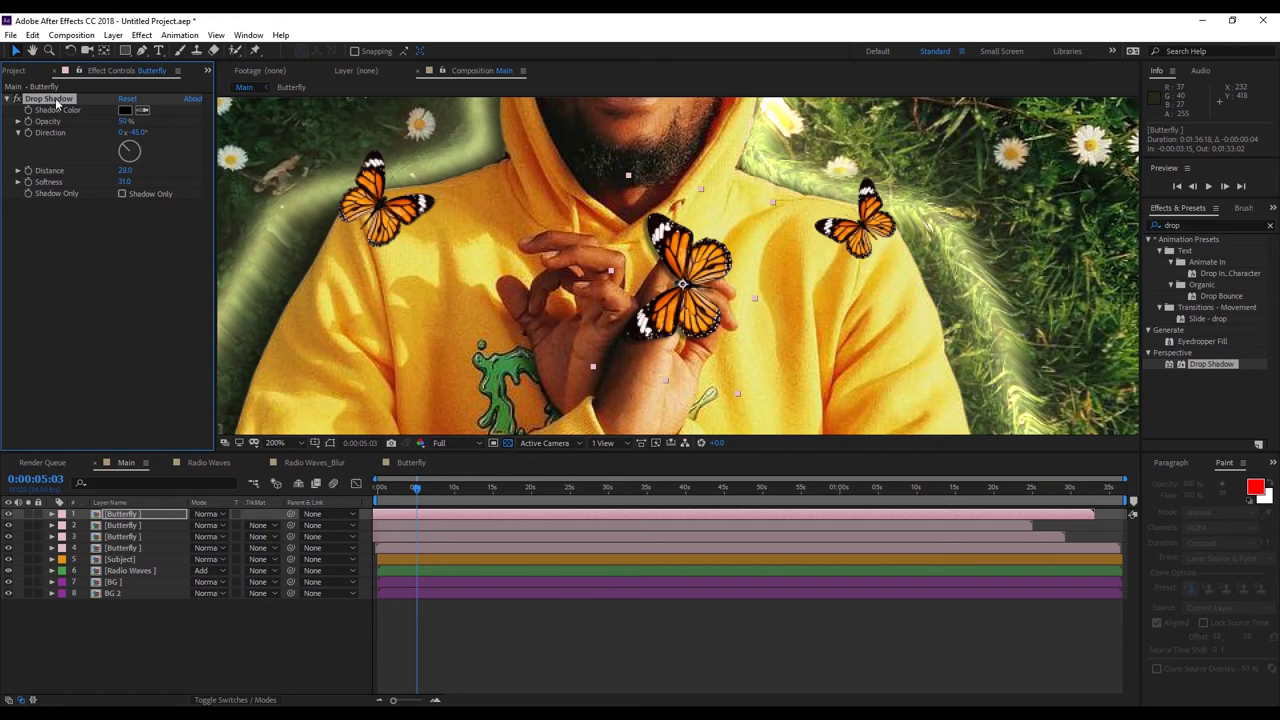
{"action": "right_click", "coordinate": [57, 101]}
{"action": "key", "text": "Escape"}
{"action": "left_click", "coordinate": [33, 35]}
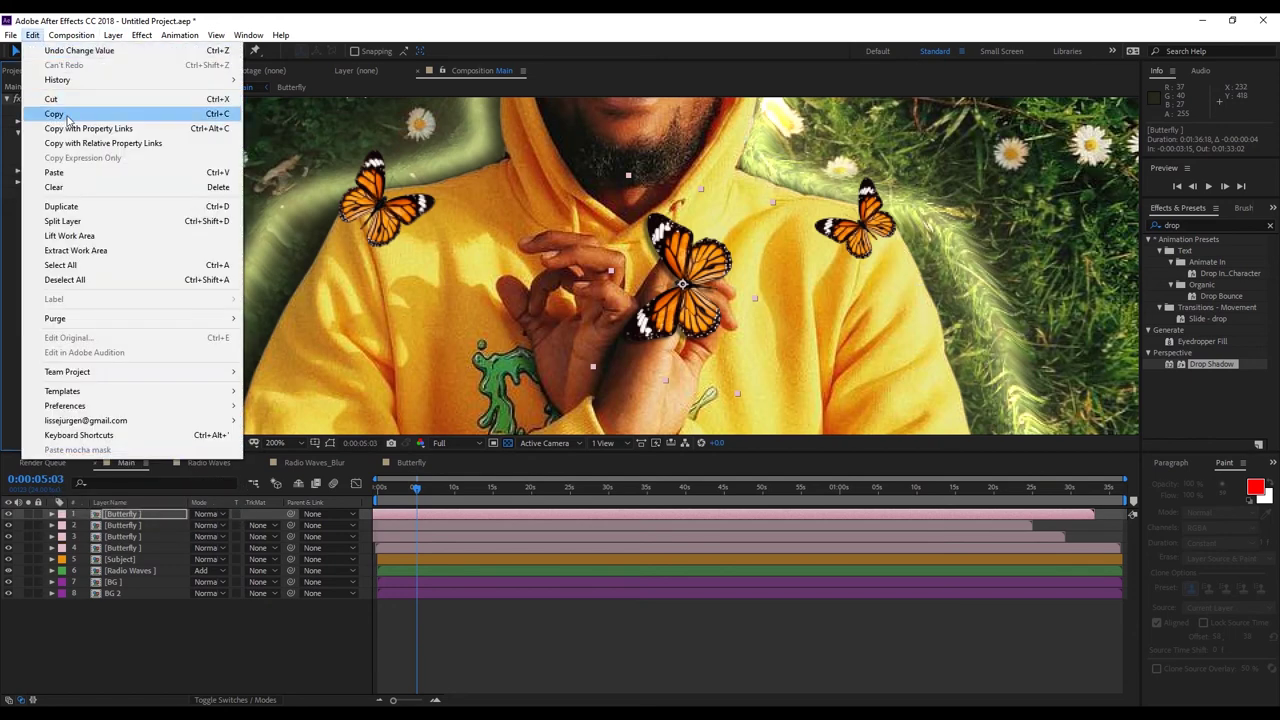
Copy the Drop Shadow and paste it onto the top-left and top-right butterflies.
{"action": "left_click", "coordinate": [54, 113]}
{"action": "left_click", "coordinate": [375, 200]}
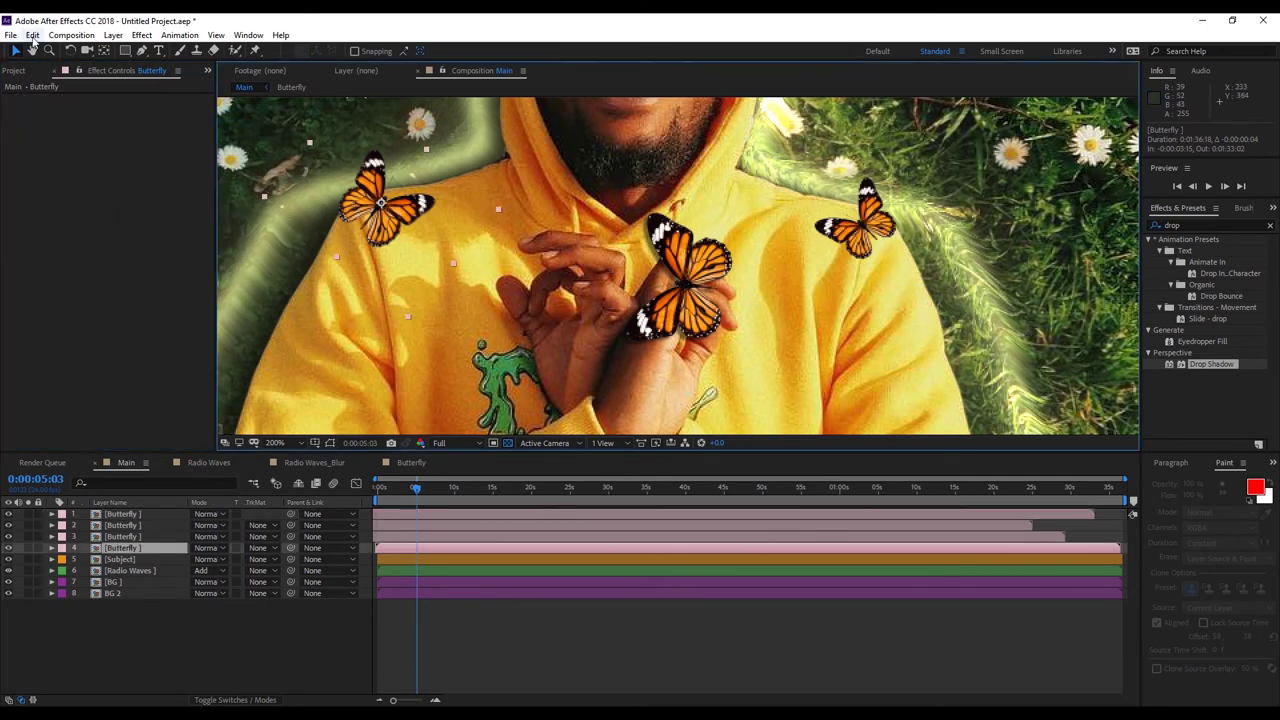
{"action": "left_click", "coordinate": [33, 35]}
{"action": "left_click", "coordinate": [54, 172]}
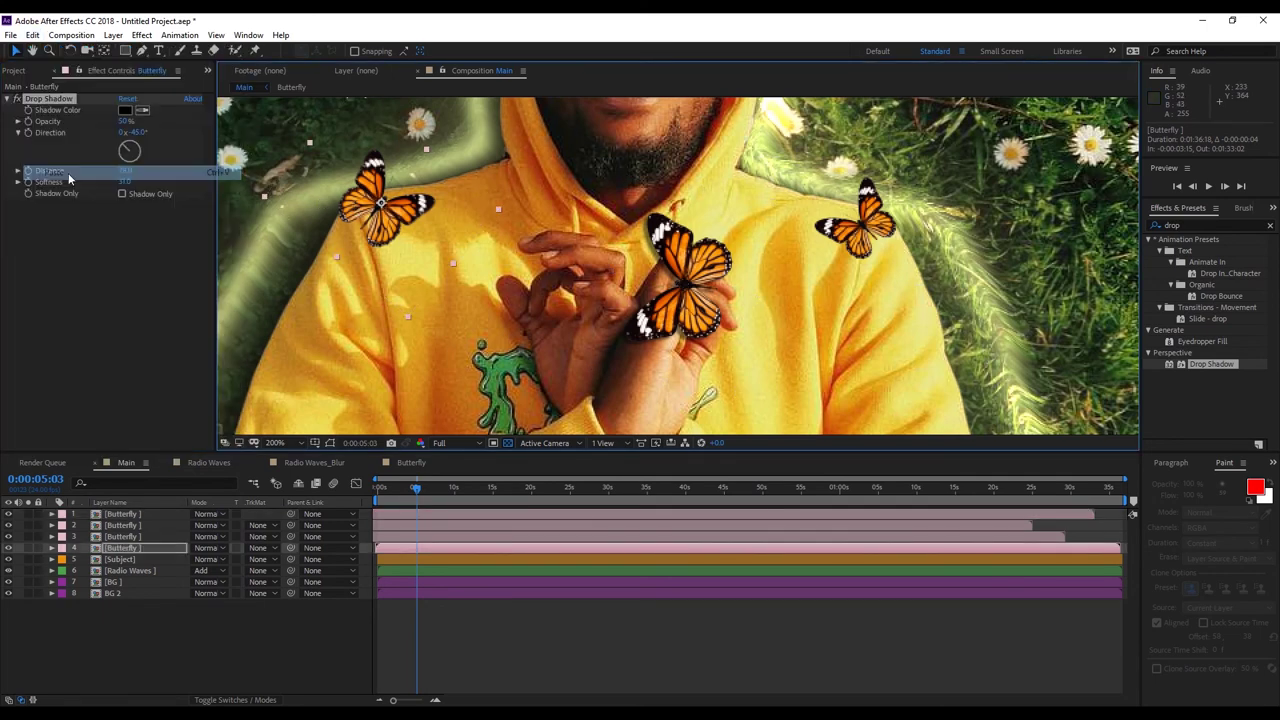
{"action": "left_click", "coordinate": [872, 240]}
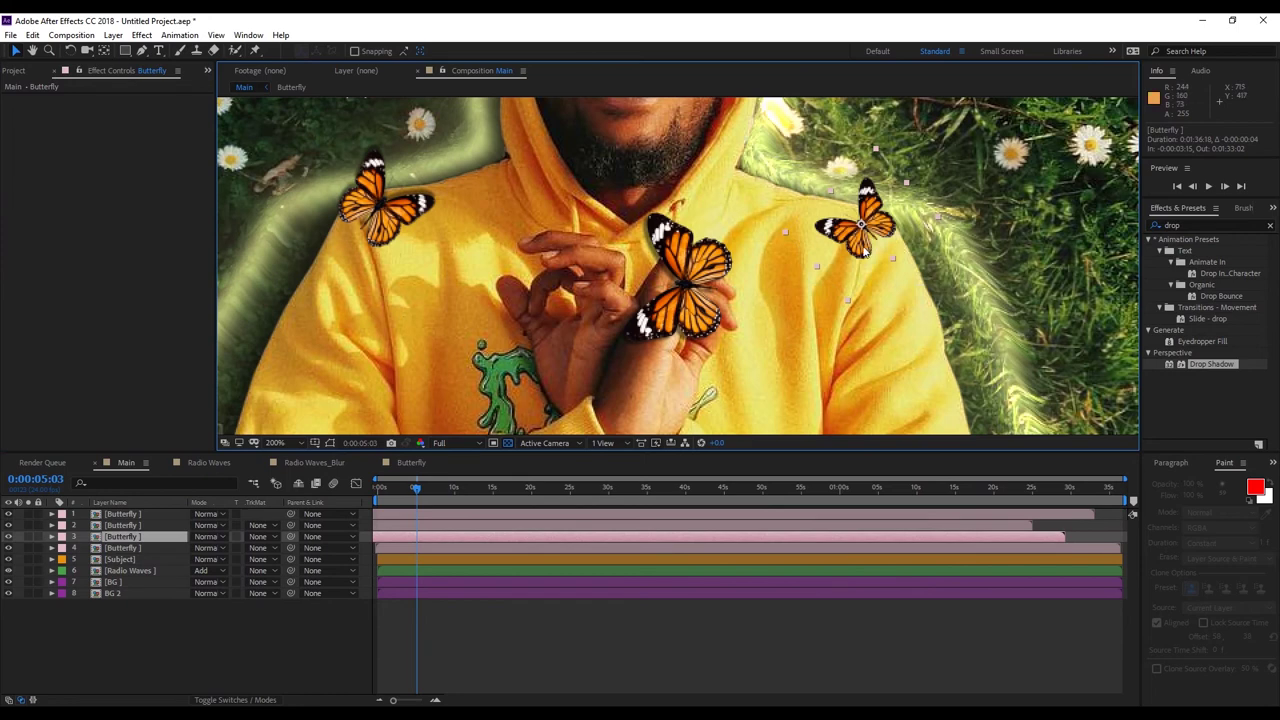
{"action": "key", "text": "ctrl+v"}
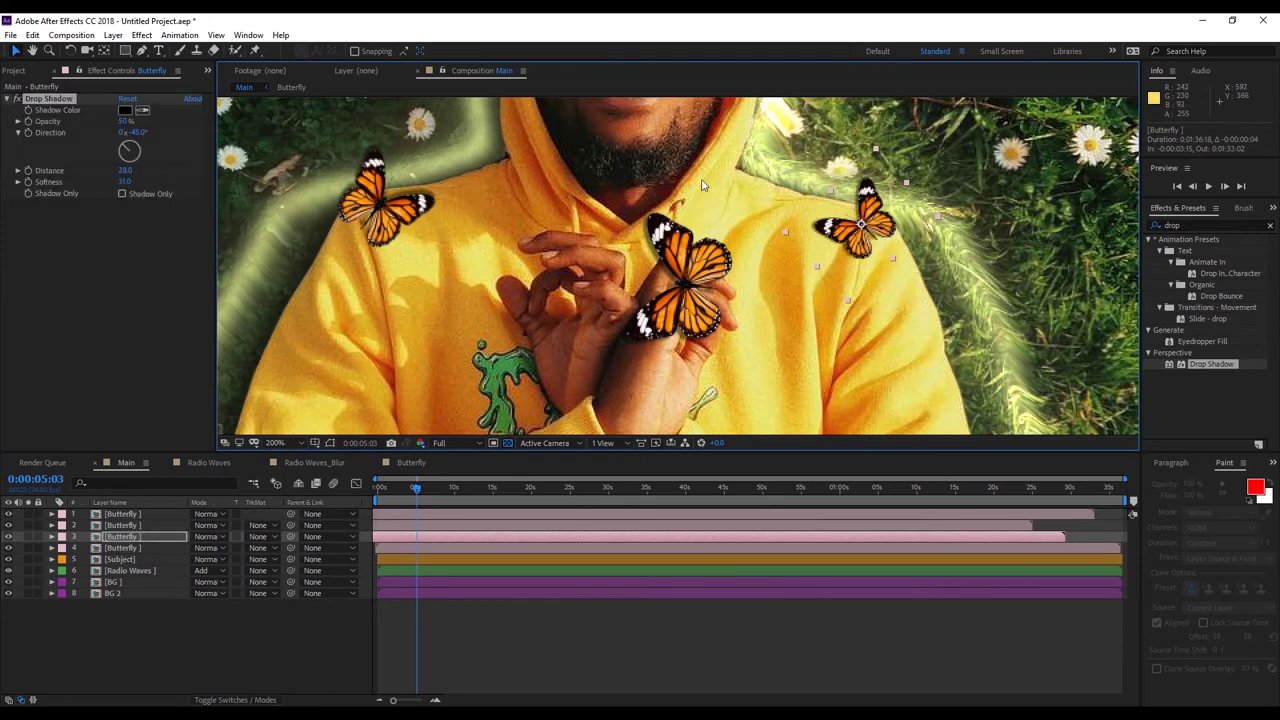
Paste the Drop Shadow onto the beanie butterfly and correct an accidental Subject move.
{"action": "key", "text": "space"}
{"action": "left_click_drag", "start_coordinate": [703, 170], "coordinate": [706, 469]}
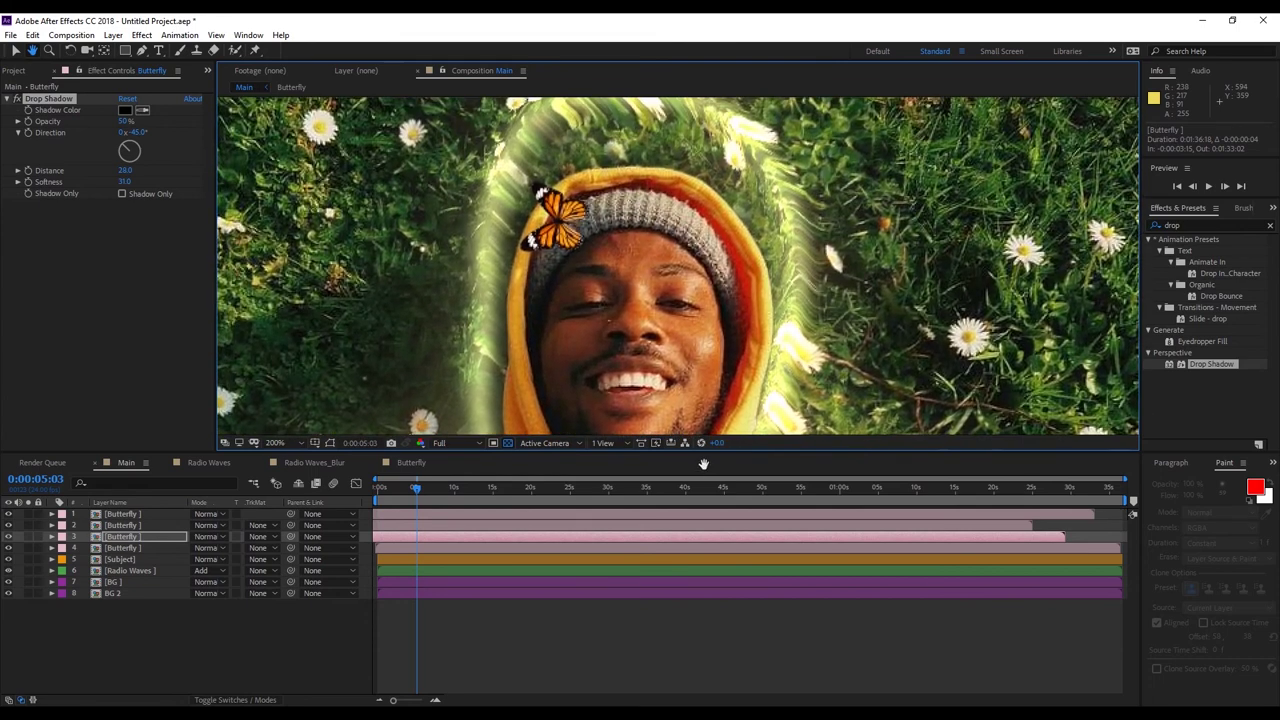
{"action": "left_click", "coordinate": [557, 220]}
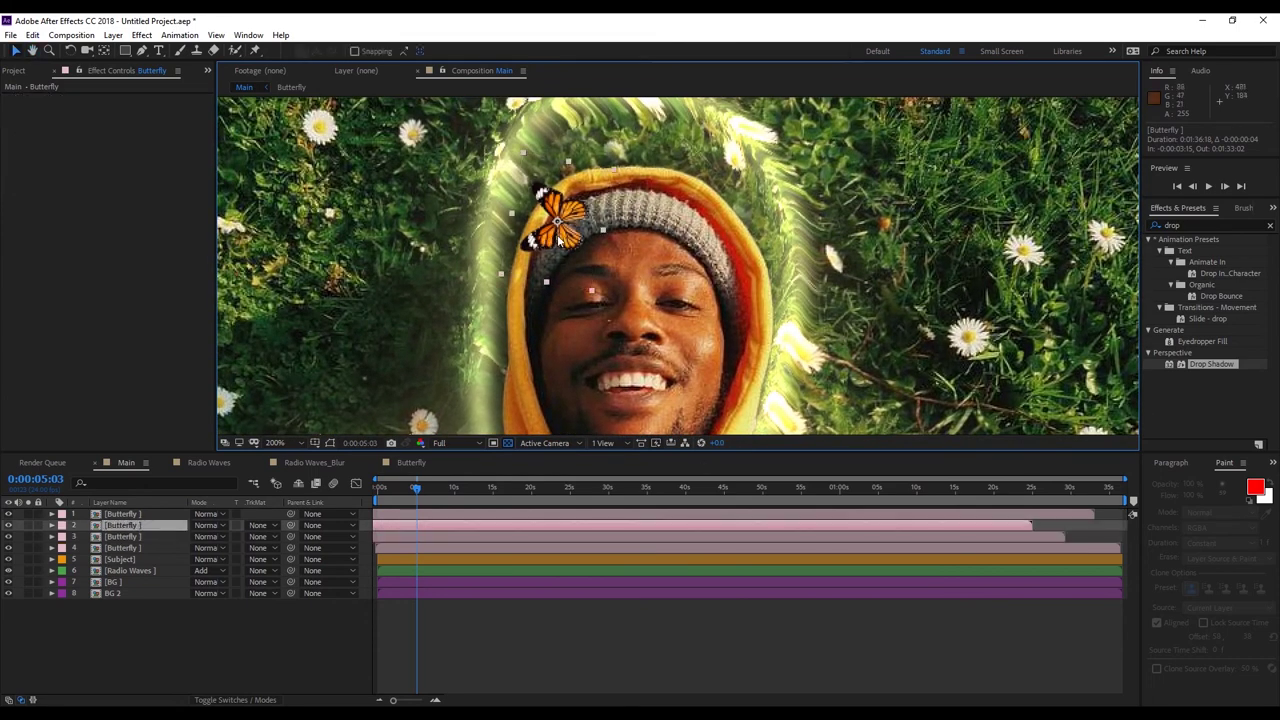
{"action": "key", "text": "ctrl+alt+shift+e"}
{"action": "left_click_drag", "start_coordinate": [594, 364], "coordinate": [492, 208]}
{"action": "key", "text": "h"}
Scrub the timeline to check the drop shadows across frames.
{"action": "scroll", "coordinate": [520, 250], "scroll_direction": "down", "scroll_amount": 4}
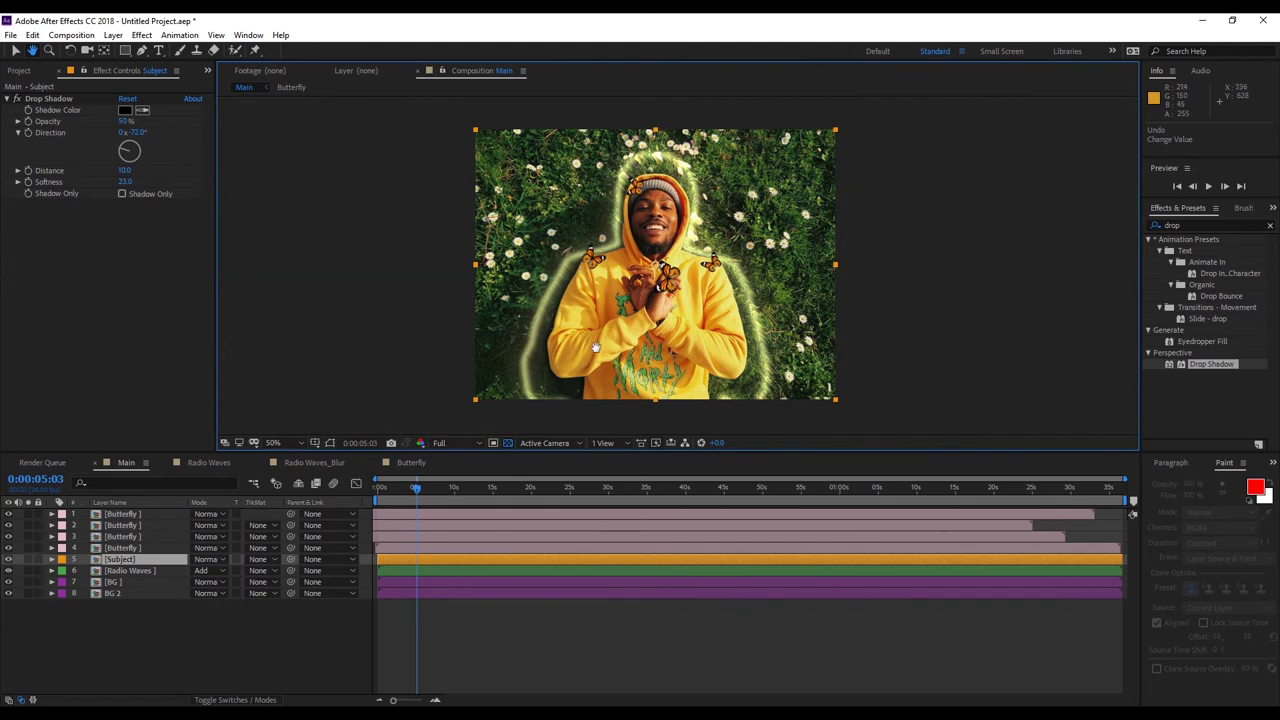
{"action": "key", "text": "v"}
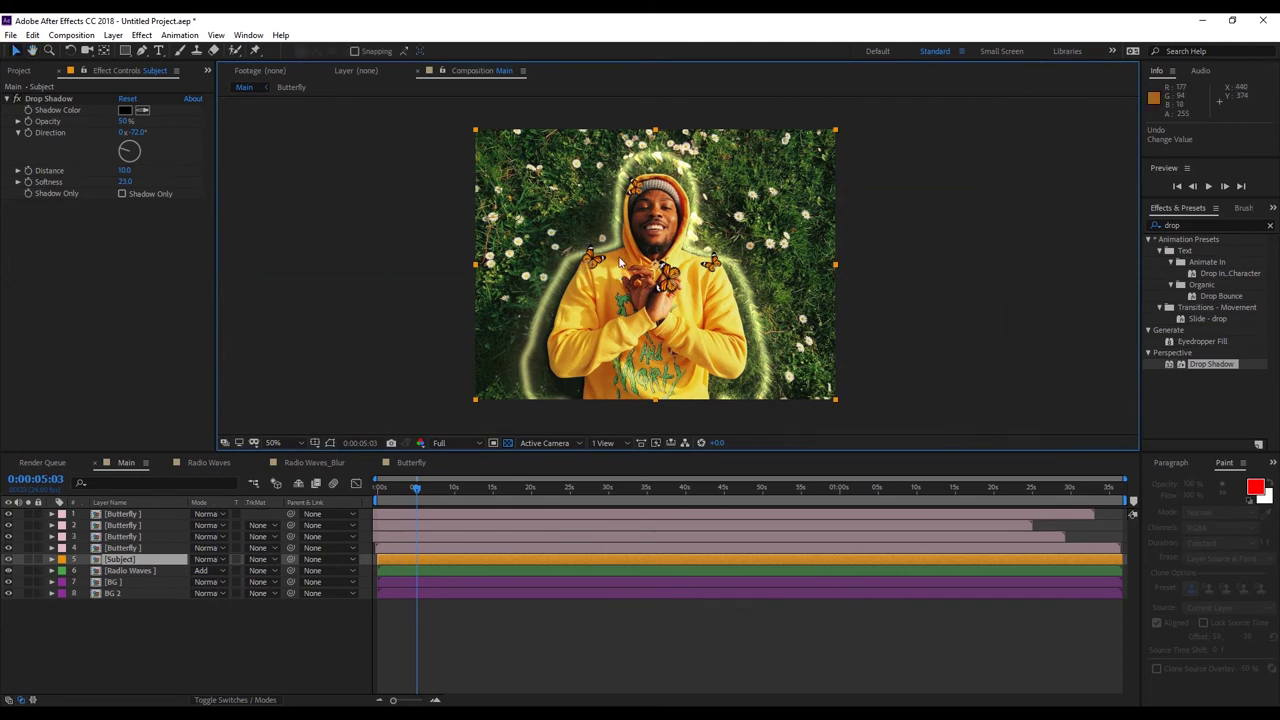
{"action": "left_click", "coordinate": [419, 489]}
{"action": "mouse_move", "coordinate": [419, 489]}
{"action": "left_mouse_down"}
{"action": "mouse_move", "coordinate": [443, 493]}
{"action": "mouse_move", "coordinate": [371, 500]}
{"action": "mouse_move", "coordinate": [421, 512]}
{"action": "left_mouse_up"}
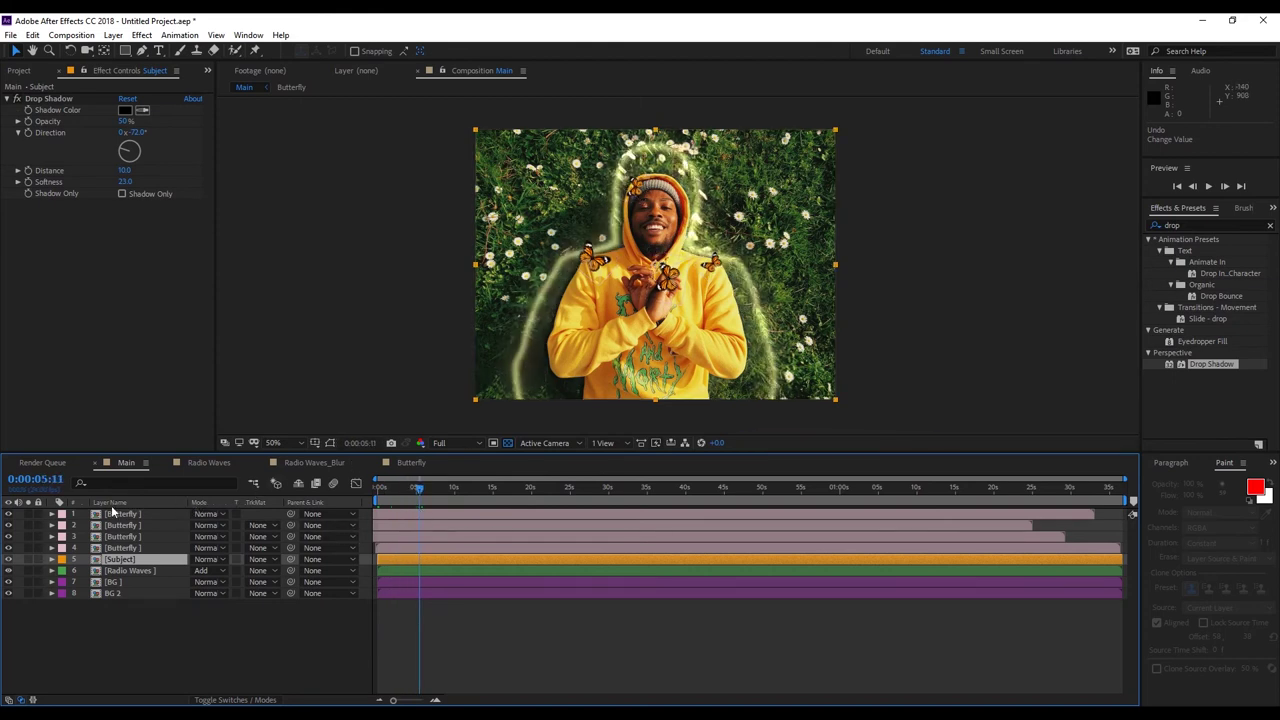
Pre-compose all eight layers into a precomp named Main_Final.
{"action": "left_click", "coordinate": [123, 514]}
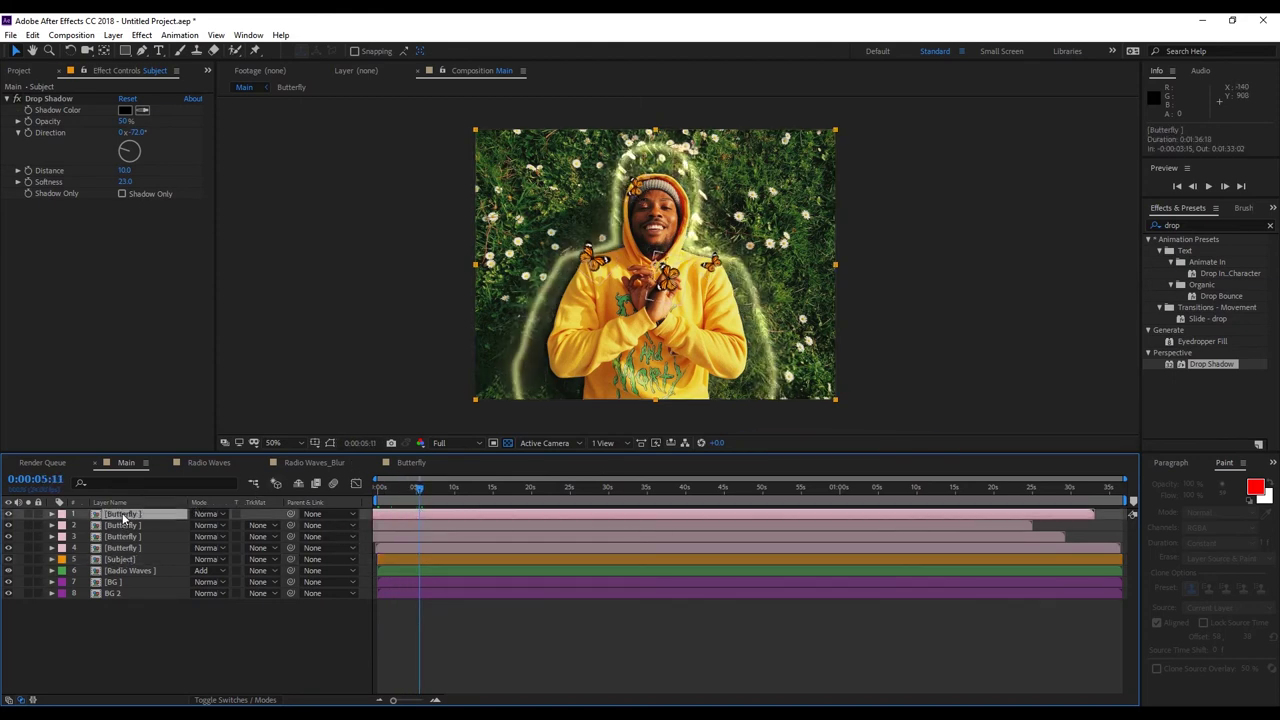
{"action": "left_click", "coordinate": [122, 592], "text": "shift"}
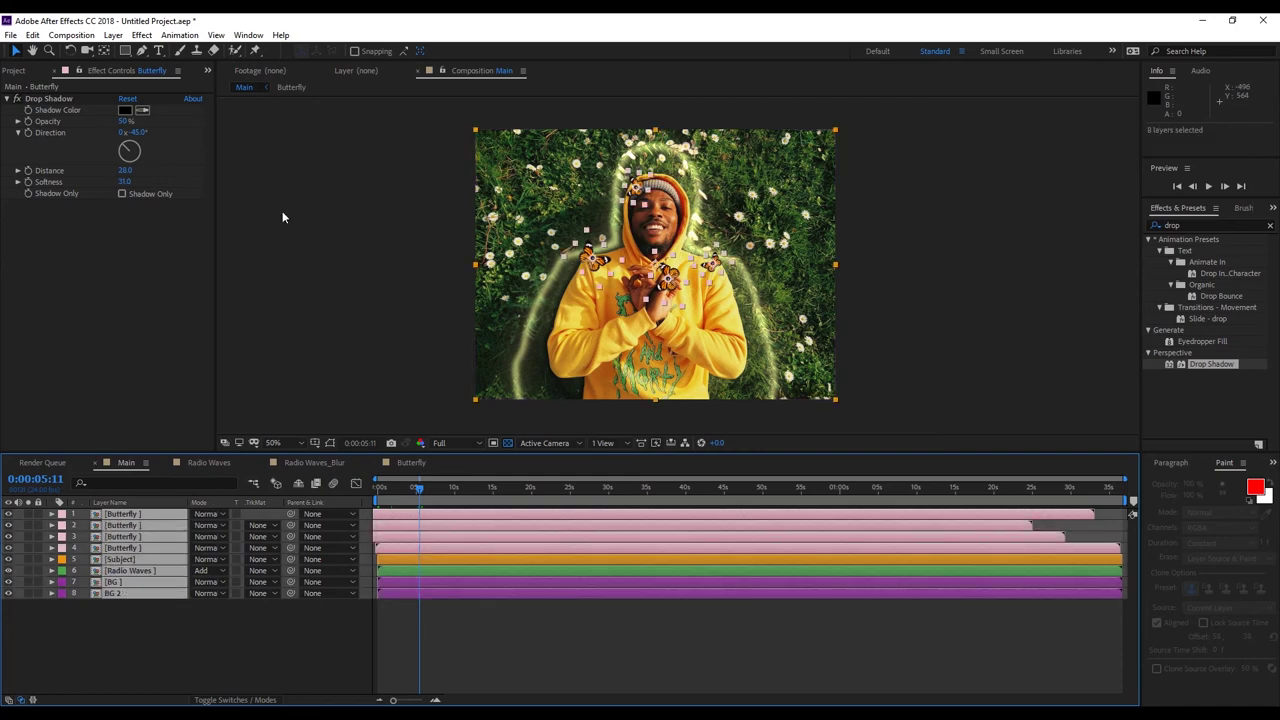
{"action": "left_click", "coordinate": [113, 35]}
{"action": "left_click", "coordinate": [175, 493]}
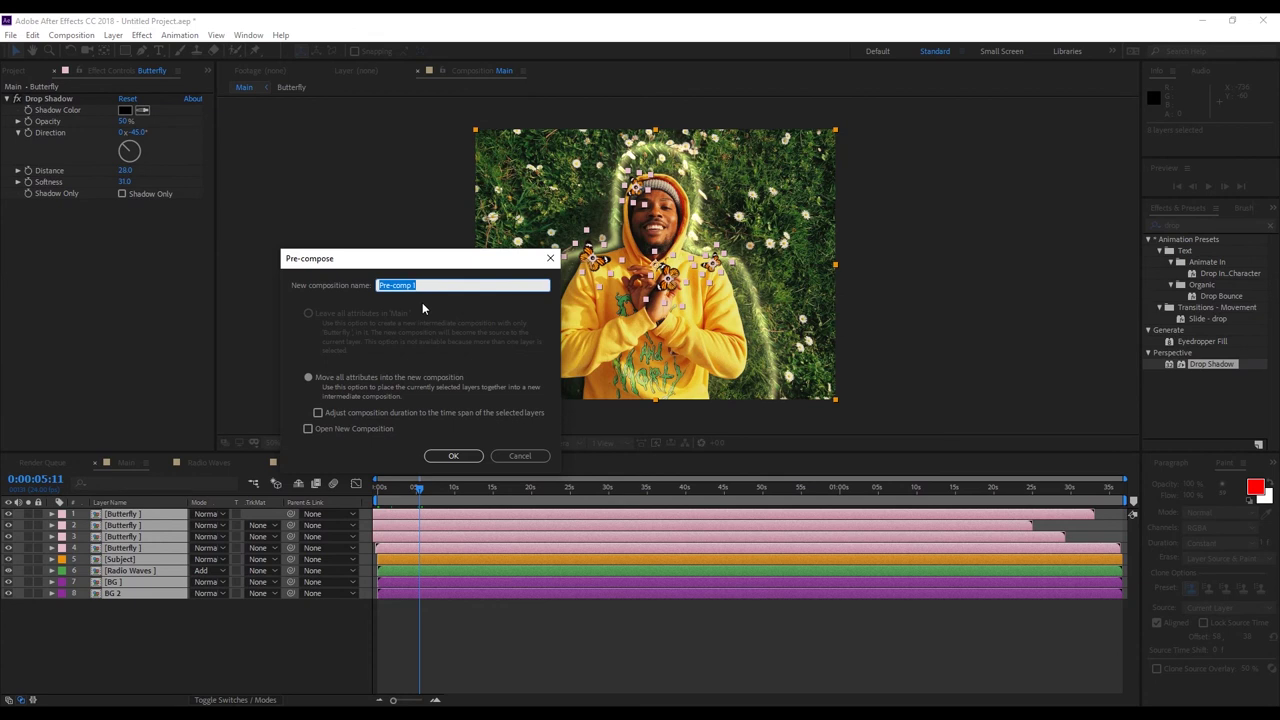
{"action": "type", "text": "Mi"}
{"action": "key", "text": "Return"}
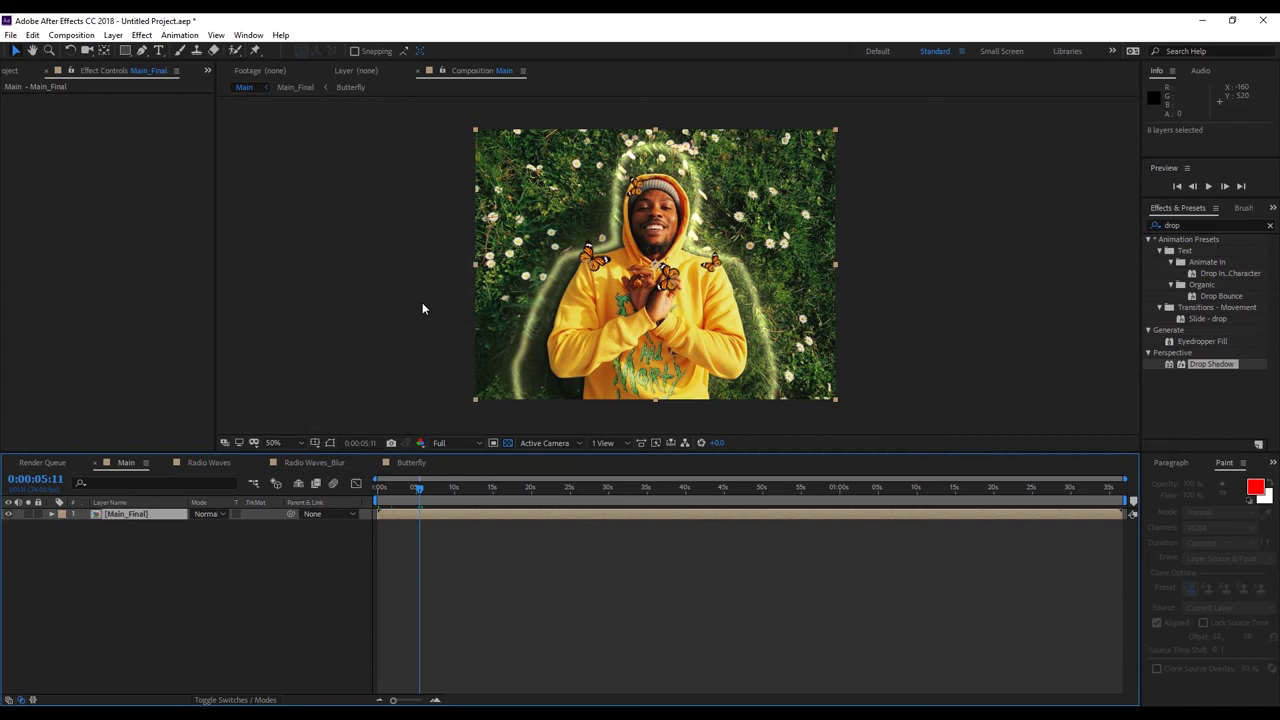
Add a new adjustment layer above the Main_Final layer.
{"action": "left_click", "coordinate": [65, 646]}
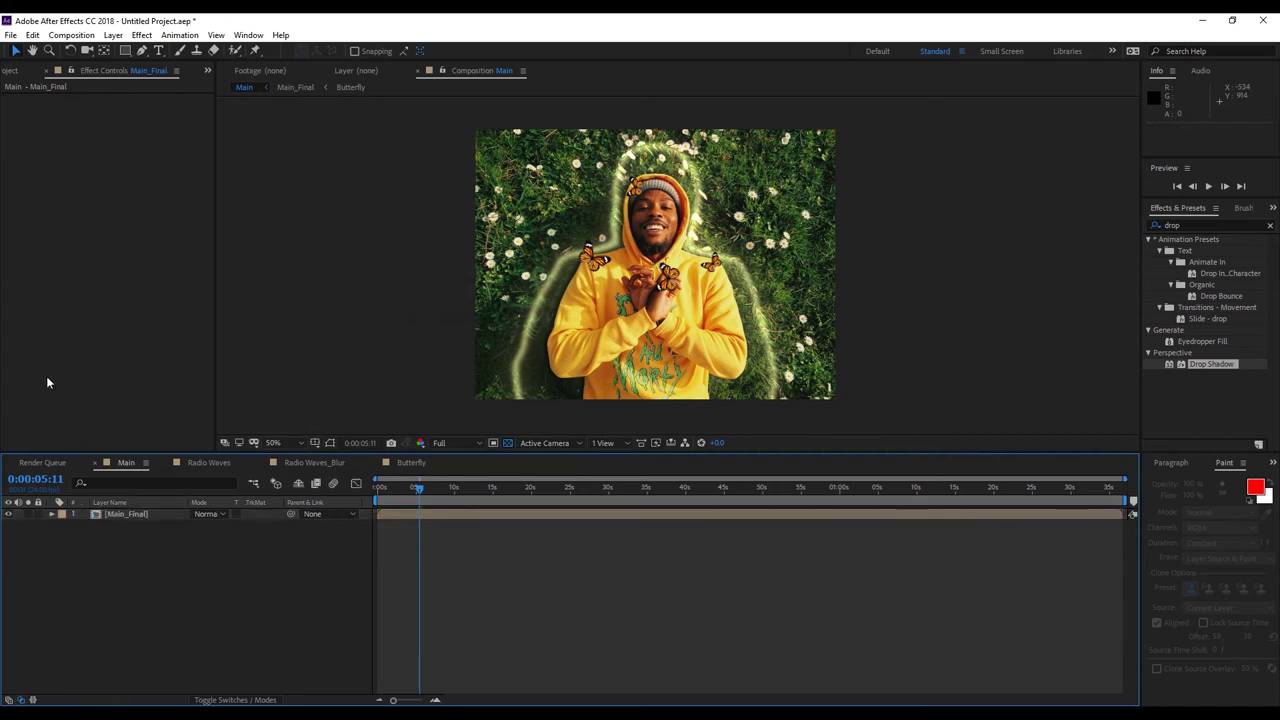
{"action": "left_click", "coordinate": [114, 35]}
{"action": "mouse_move", "coordinate": [122, 52]}
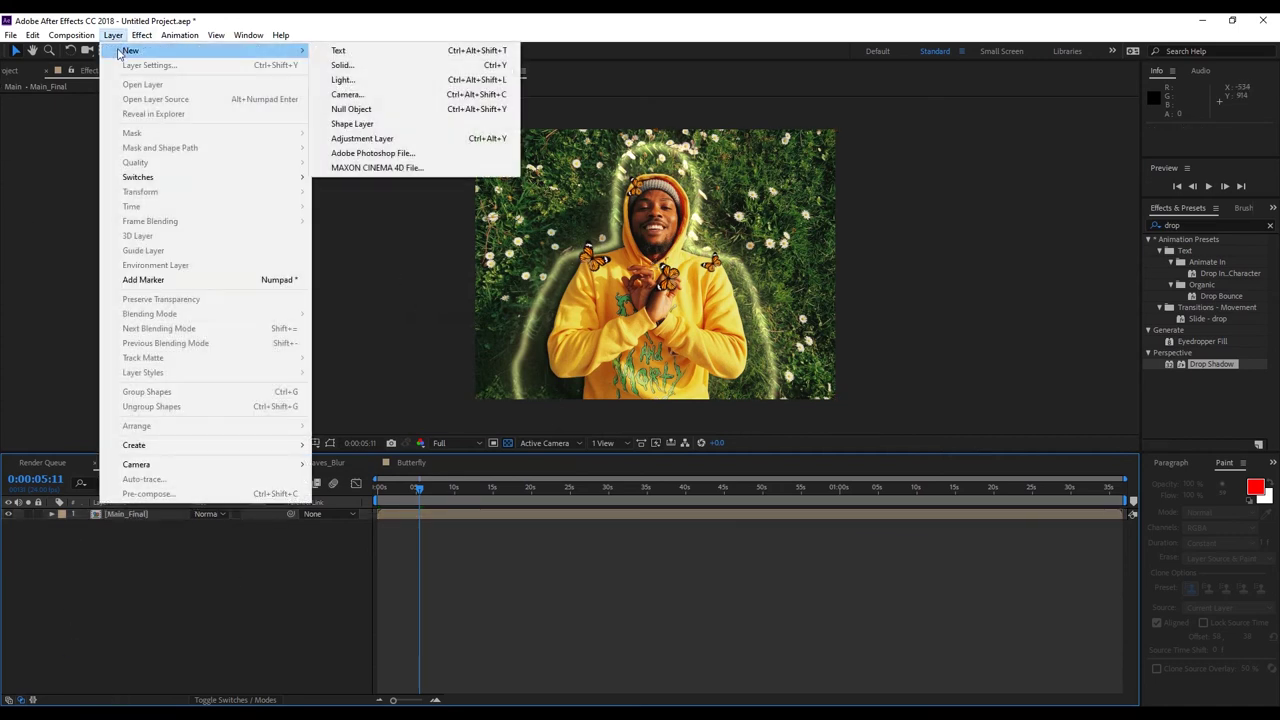
{"action": "left_click", "coordinate": [386, 145]}
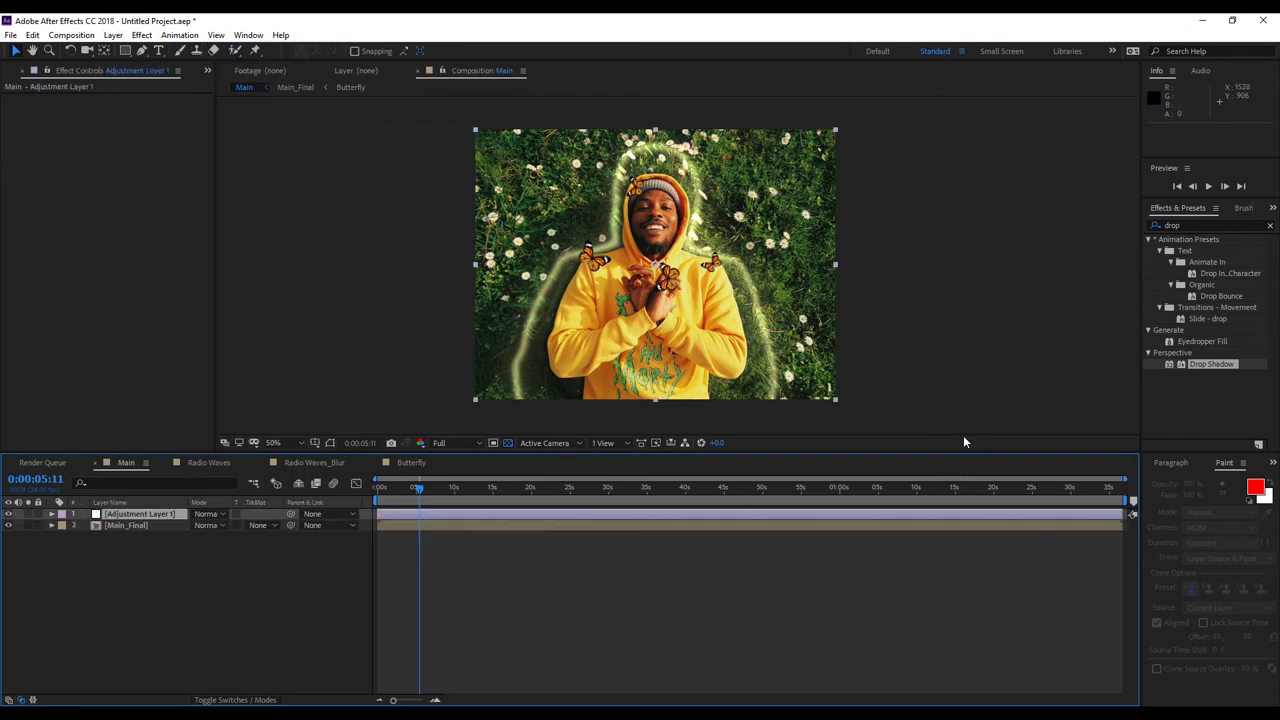
Rename the adjustment layer to 'Chromatic Aberration'.
{"action": "left_click", "coordinate": [1210, 225]}
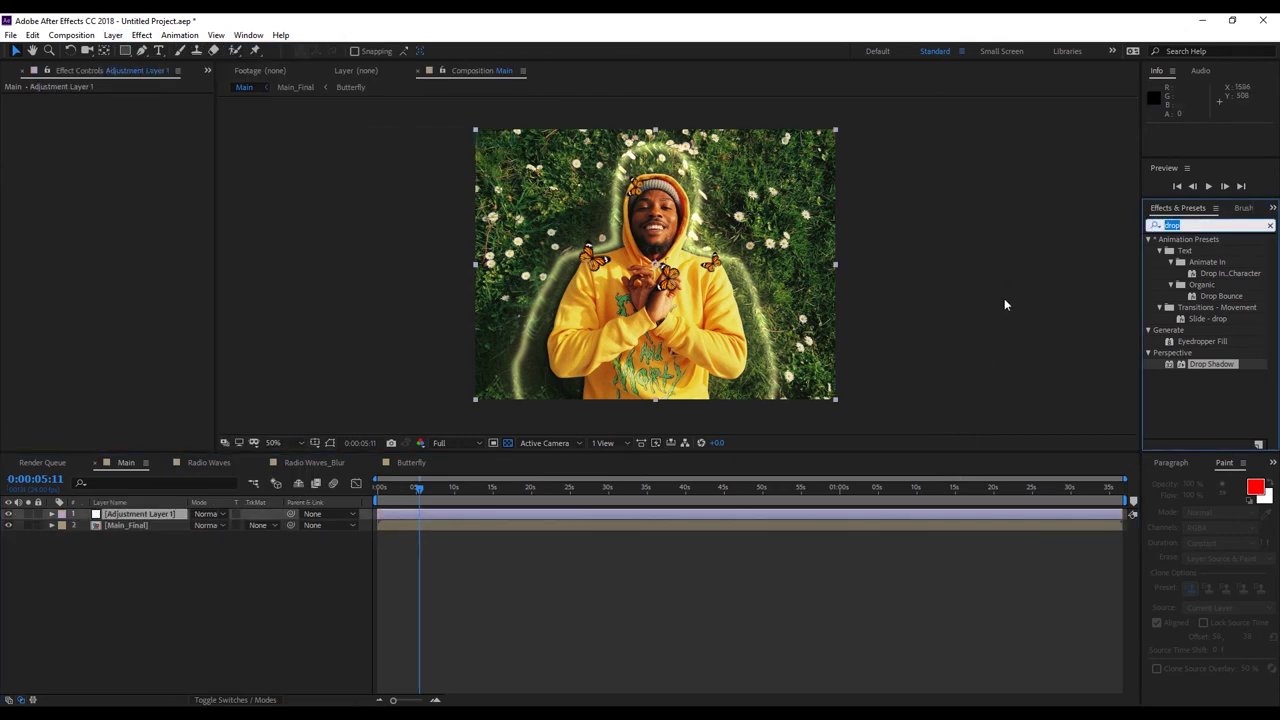
{"action": "left_click", "coordinate": [126, 515]}
{"action": "key", "text": "Return"}
{"action": "type", "text": "Chromatic"}
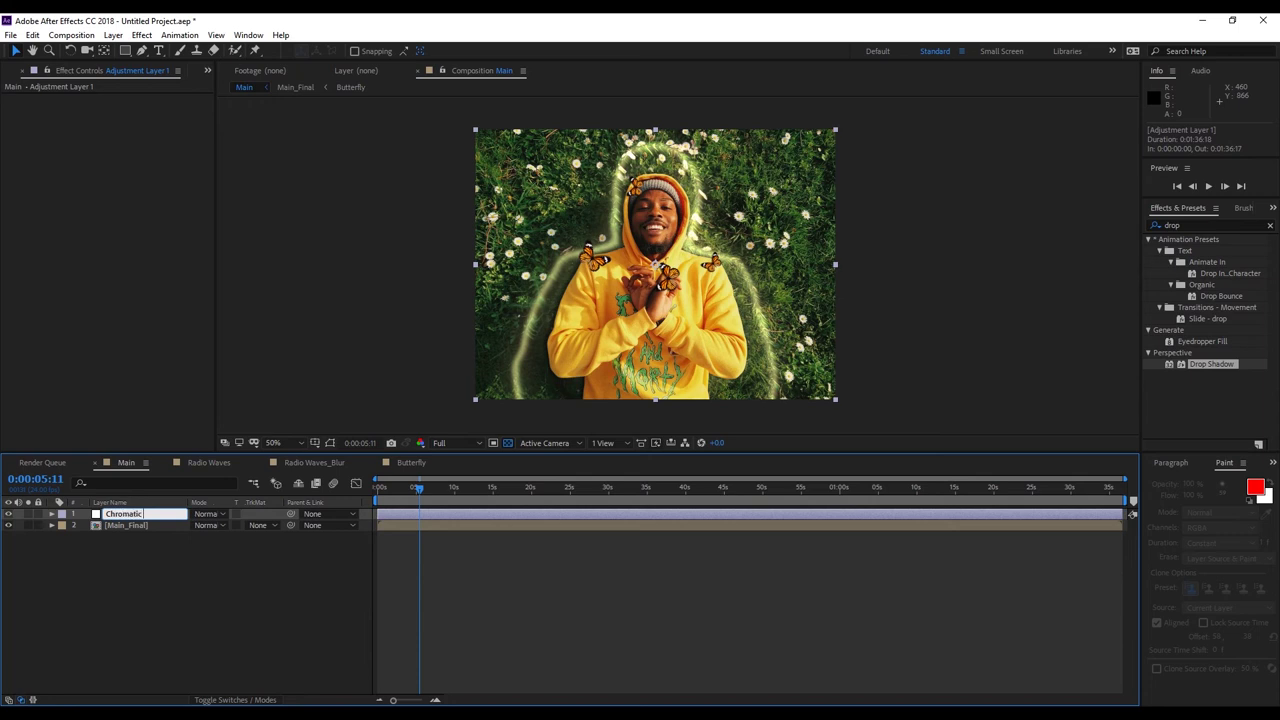
{"action": "type", "text": "Aberration"}
{"action": "key", "text": "Return"}
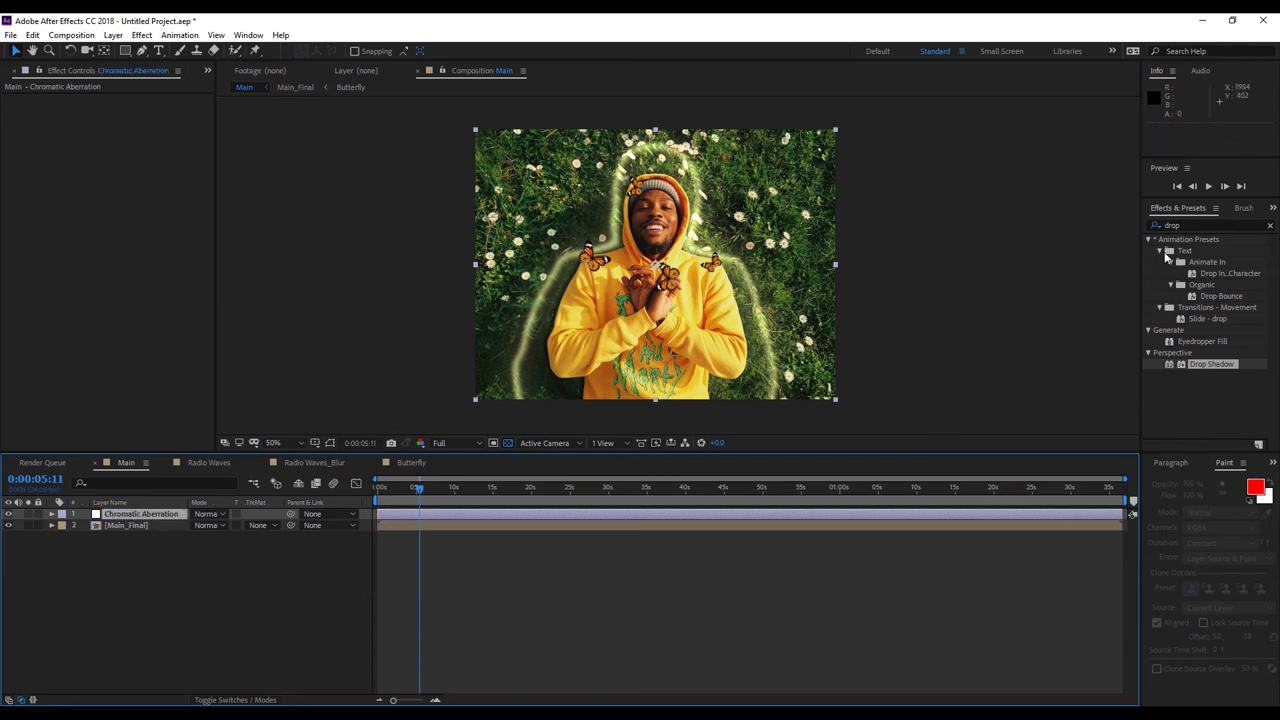
Apply Optics Compensation and 3D Glasses to the Chromatic Aberration layer.
{"action": "double_click", "coordinate": [1185, 225]}
{"action": "type", "text": "opt"}
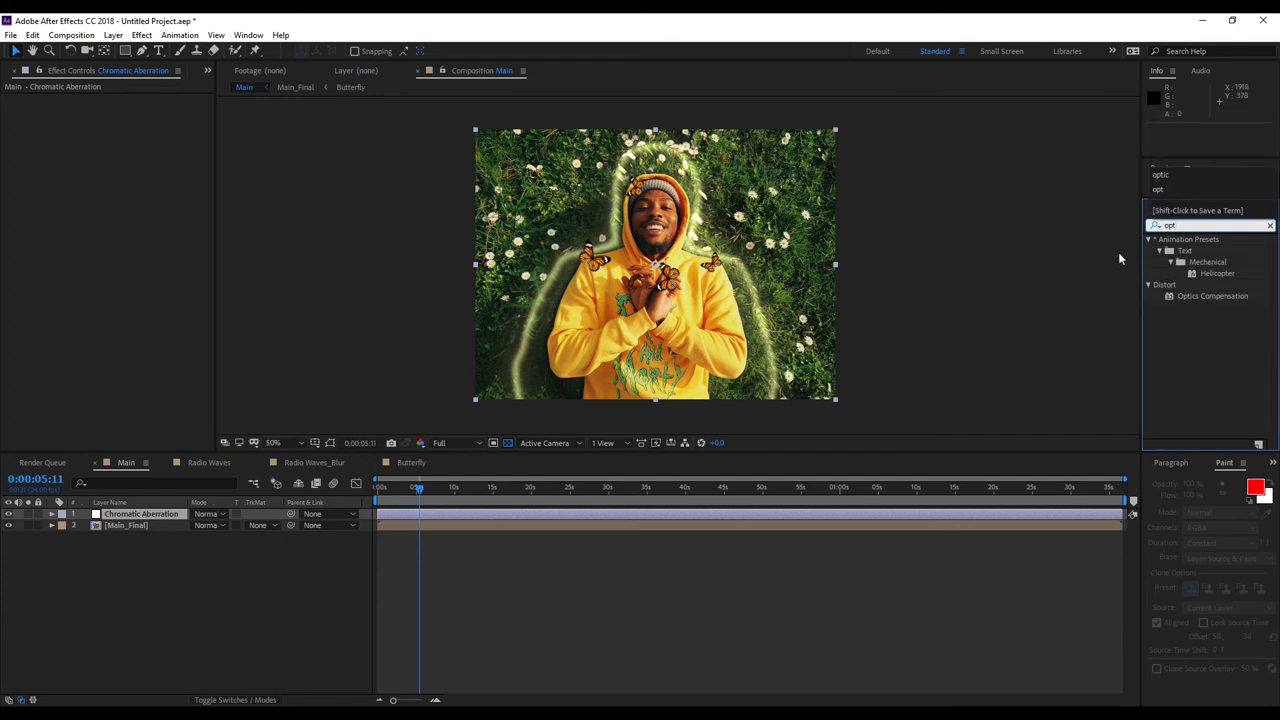
{"action": "left_click", "coordinate": [1192, 296]}
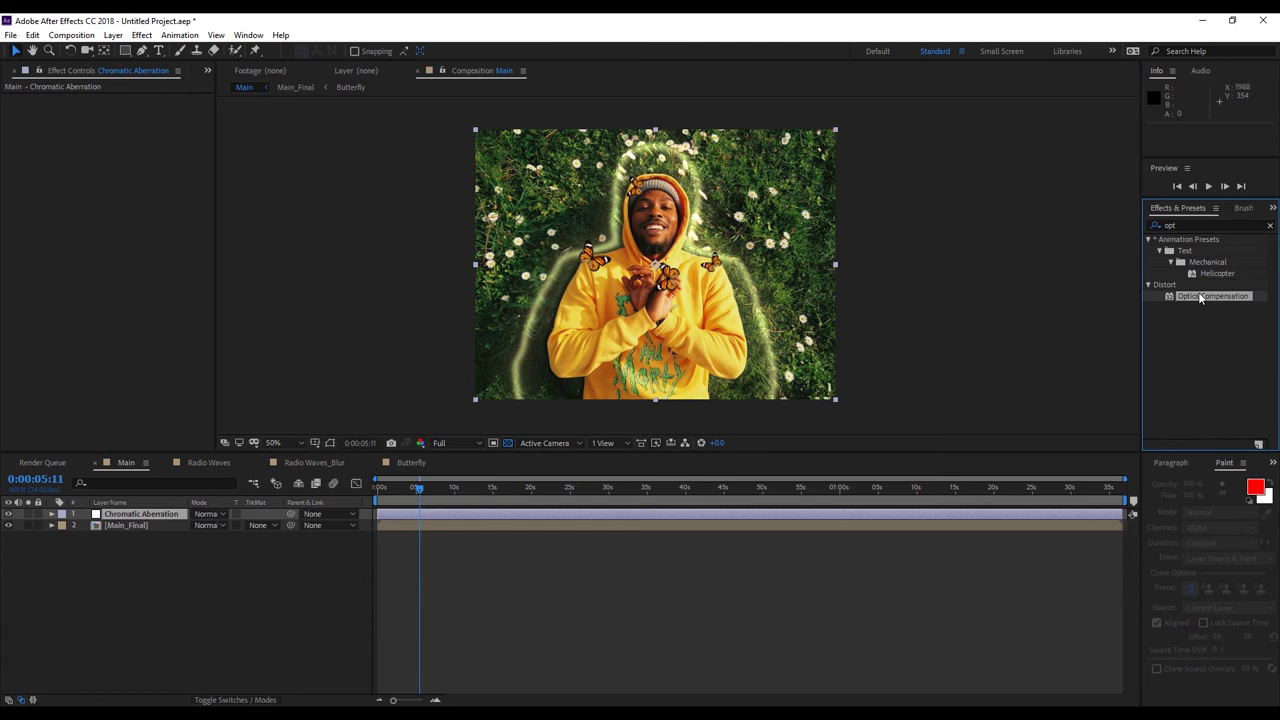
{"action": "left_click_drag", "start_coordinate": [1211, 293], "coordinate": [145, 515]}
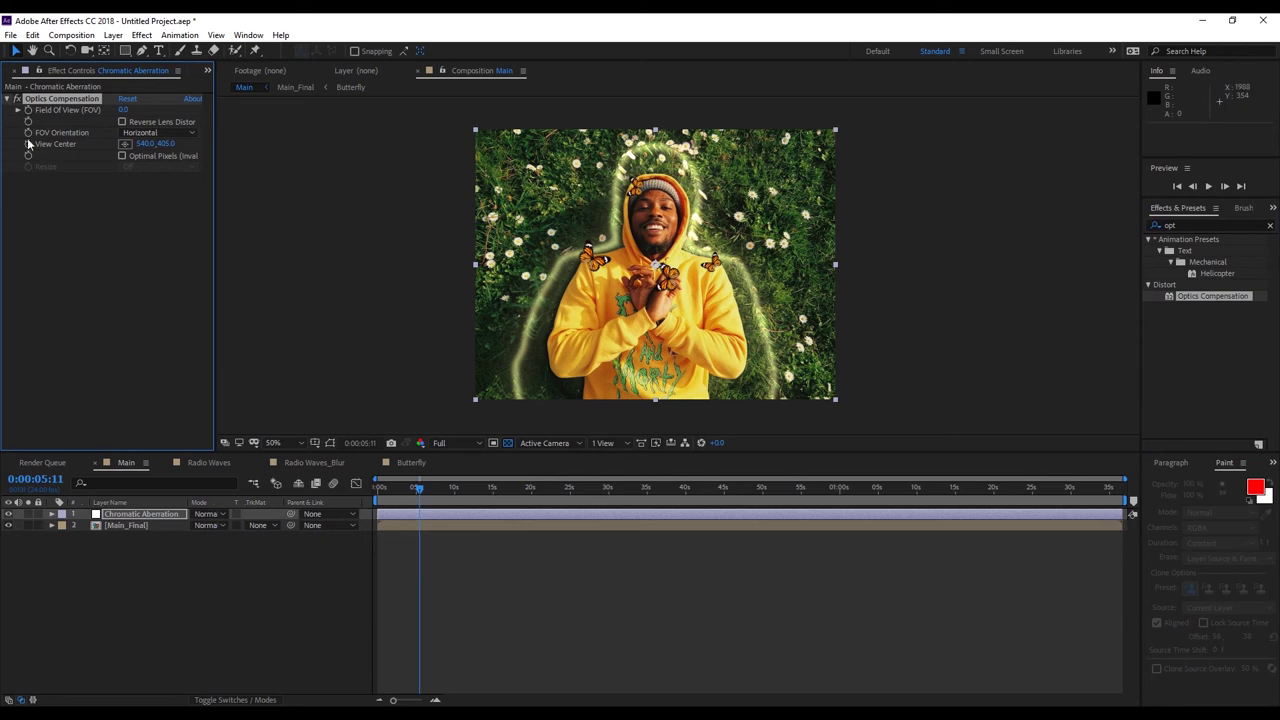
{"action": "left_click", "coordinate": [1202, 225]}
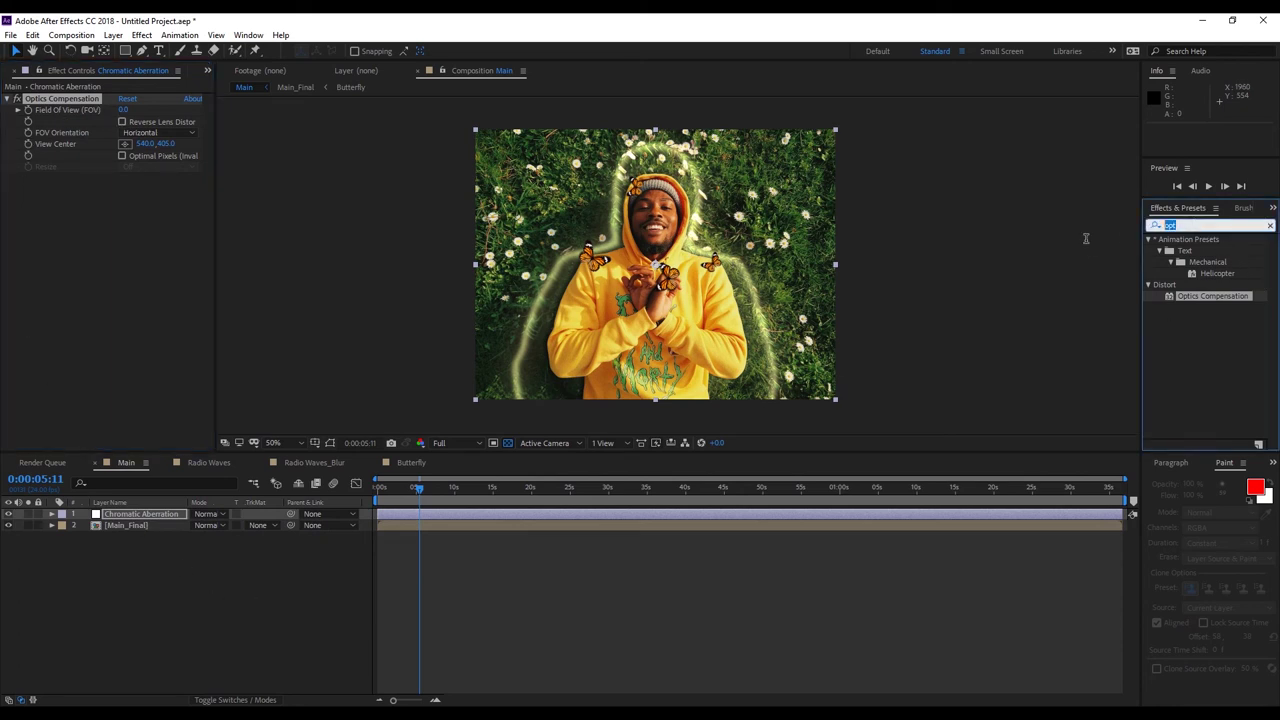
{"action": "type", "text": "3d gl"}
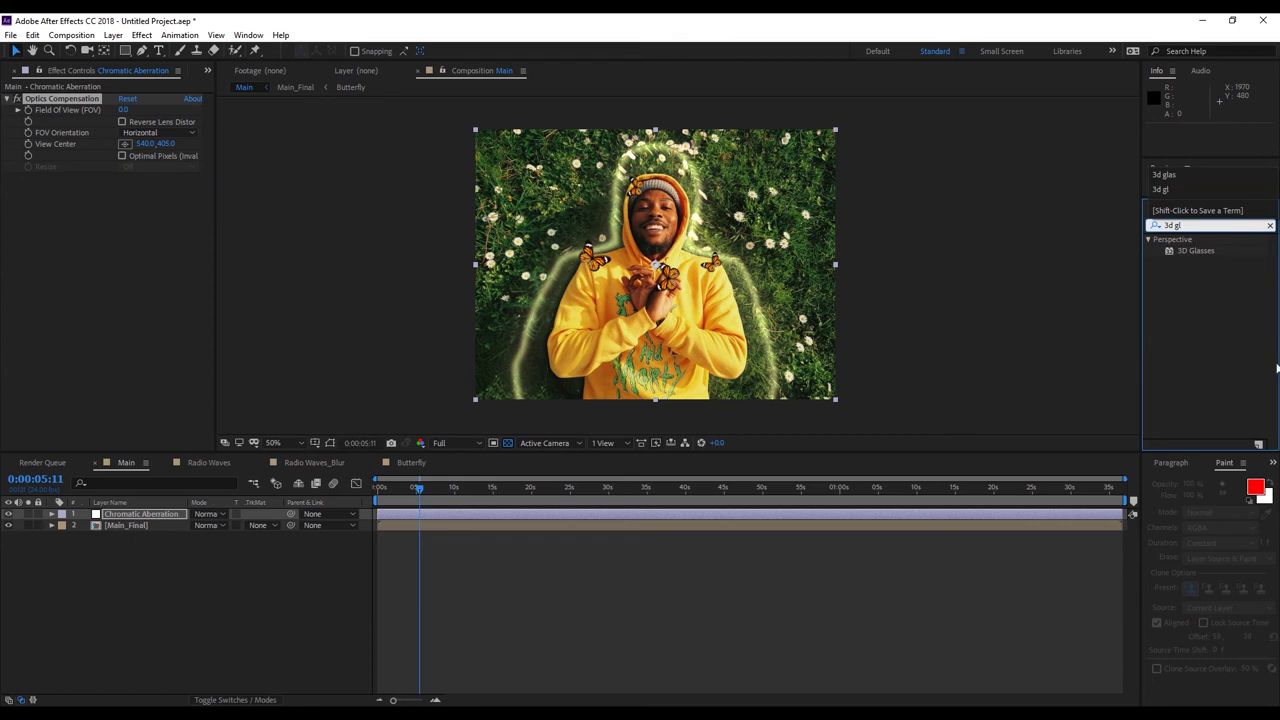
{"action": "left_click", "coordinate": [1199, 252]}
{"action": "left_click_drag", "start_coordinate": [1203, 255], "coordinate": [145, 519]}
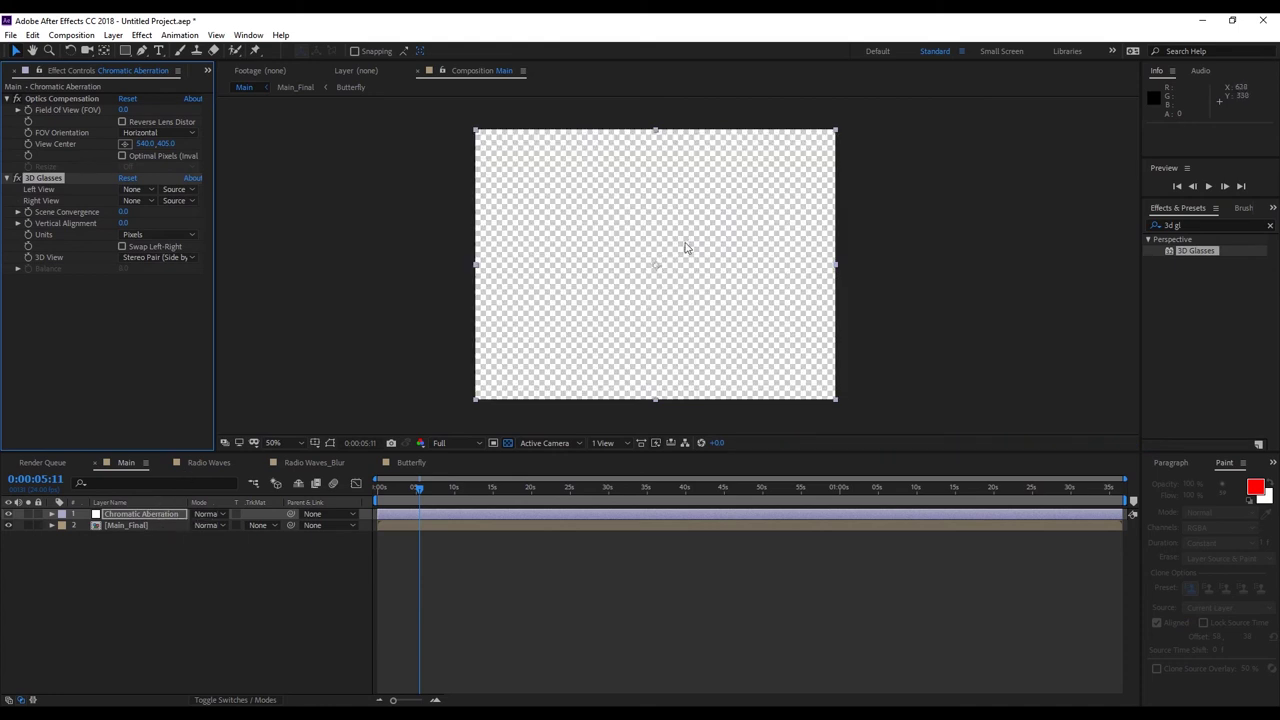
Set 3D Glasses to Main_Final, Balanced Colored Red Blue; reverse lens distortion and raise FOV.
{"action": "left_click", "coordinate": [129, 191]}
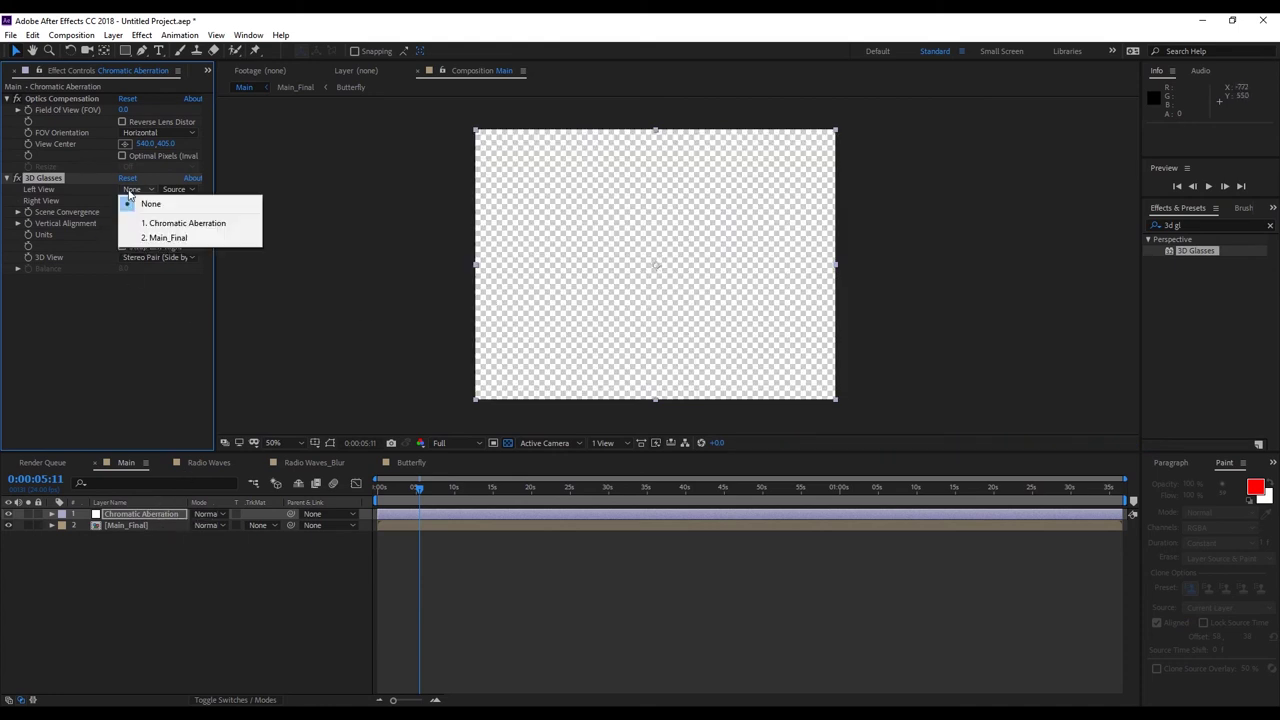
{"action": "left_click", "coordinate": [170, 238]}
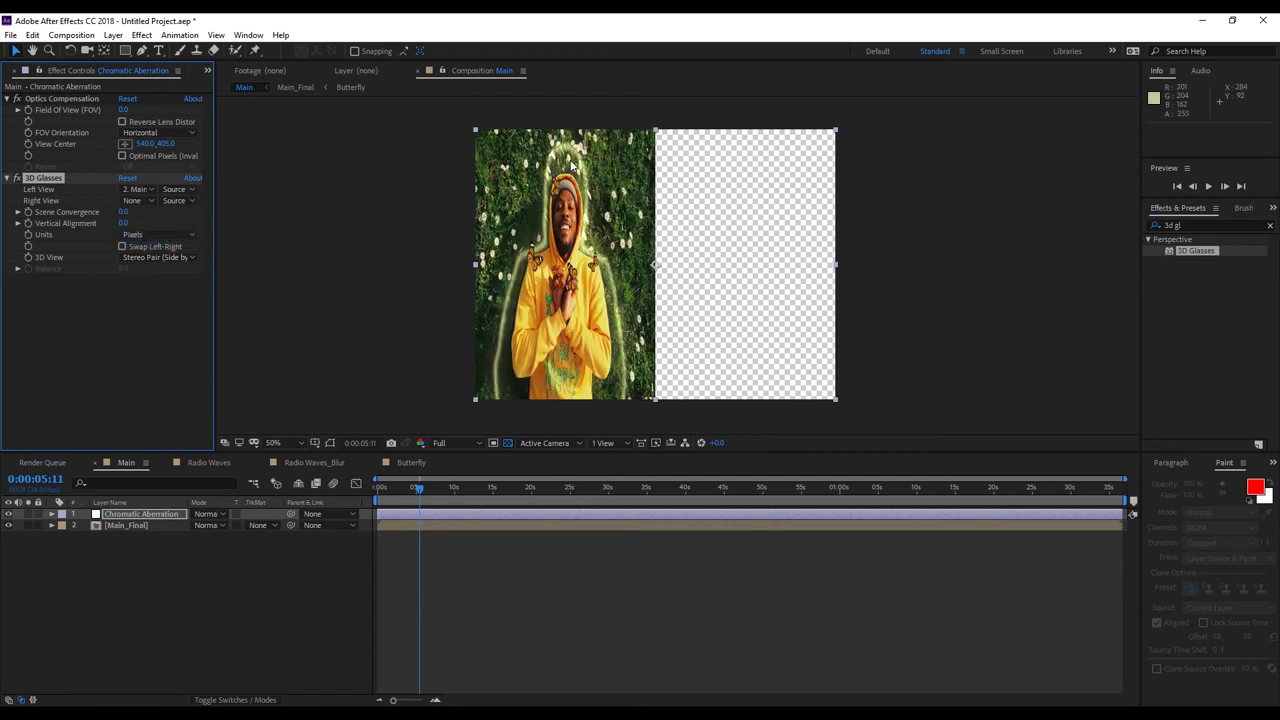
{"action": "left_click", "coordinate": [155, 258]}
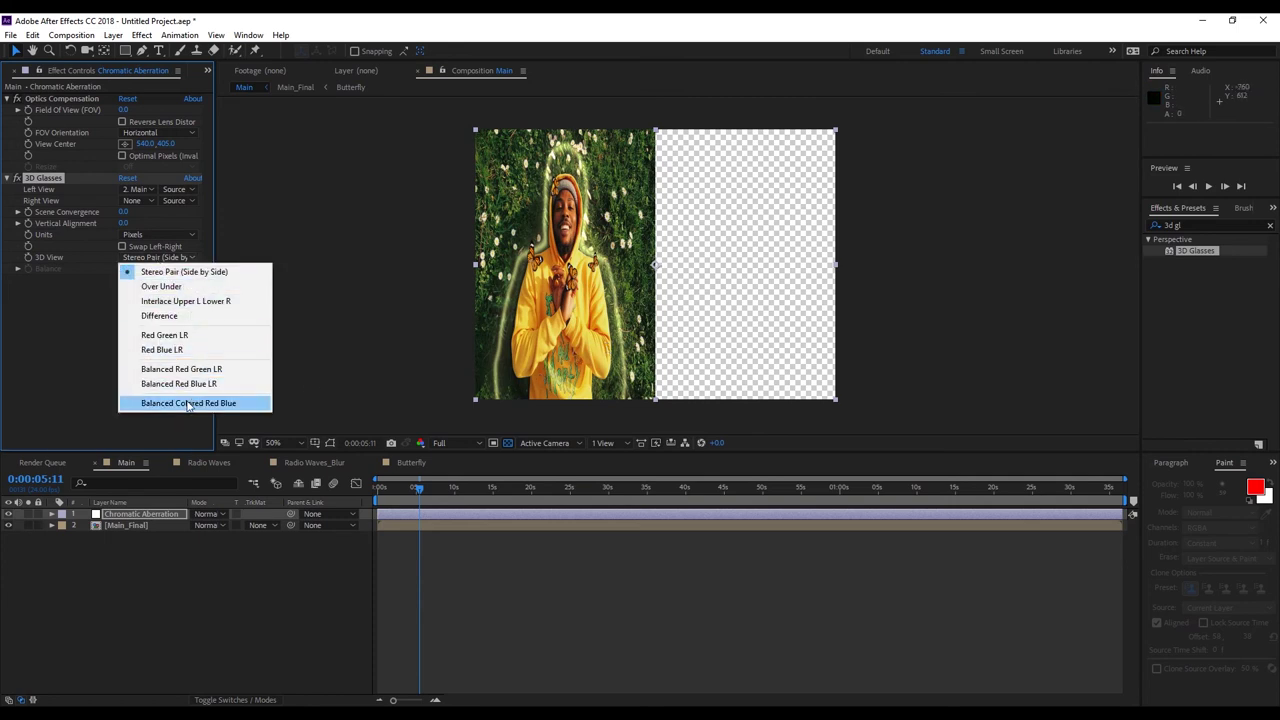
{"action": "left_click", "coordinate": [240, 404]}
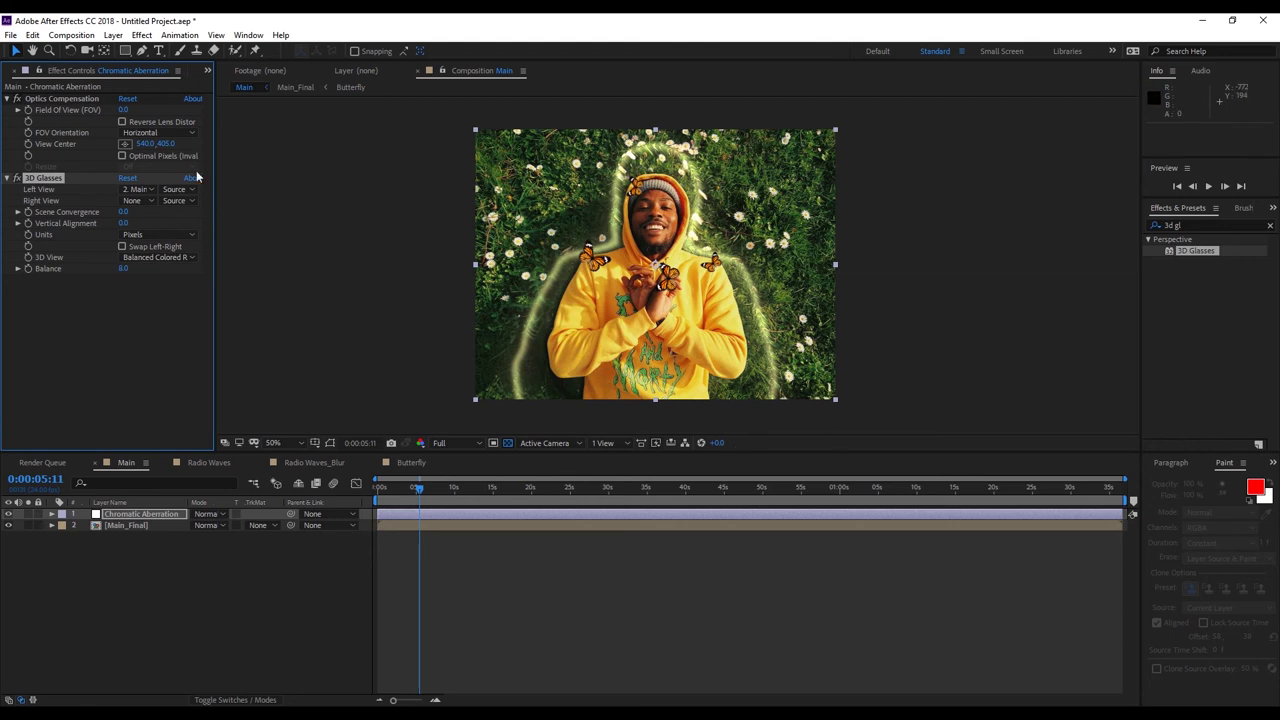
{"action": "left_click", "coordinate": [121, 121]}
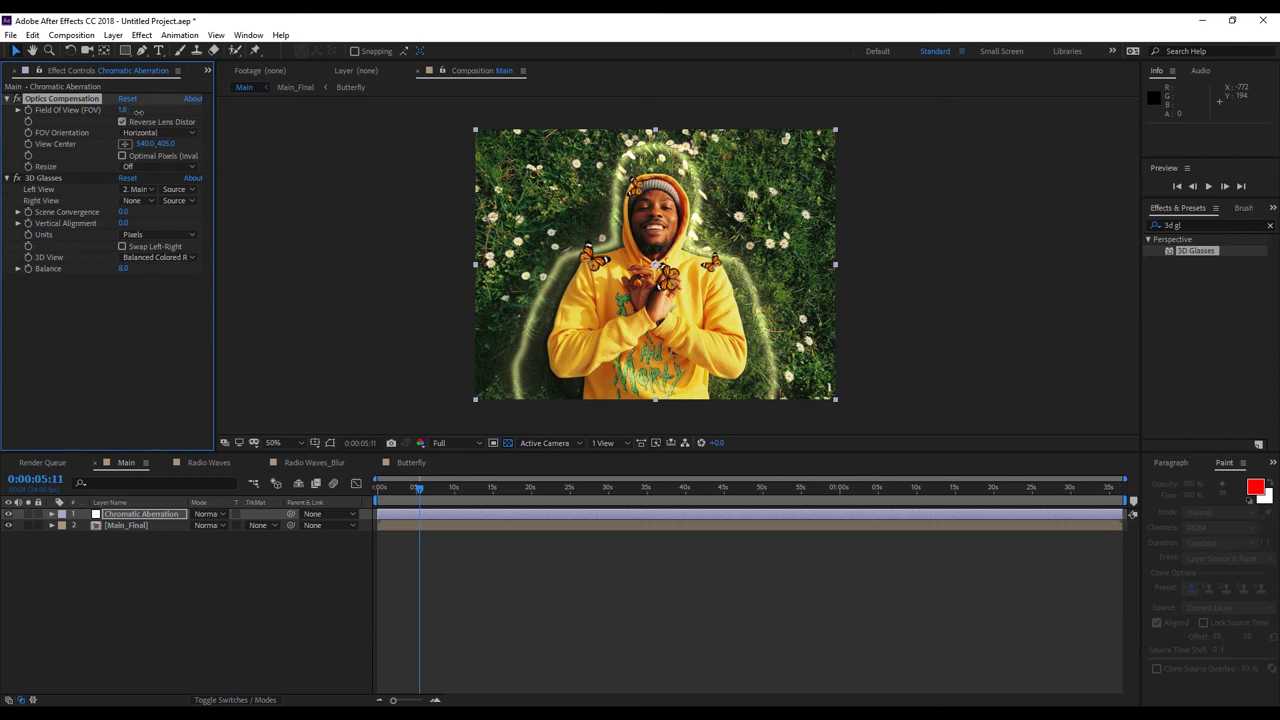
{"action": "left_click_drag", "start_coordinate": [124, 109], "coordinate": [312, 157]}
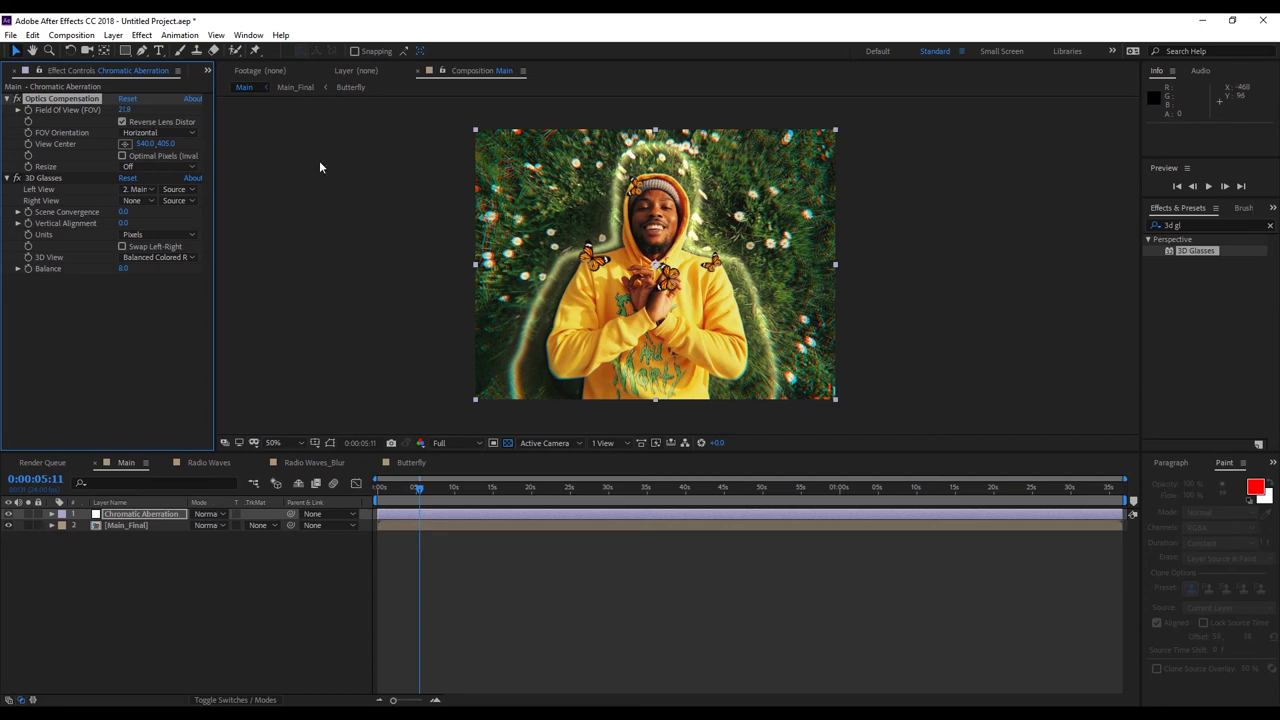
{"action": "key", "text": "period"}
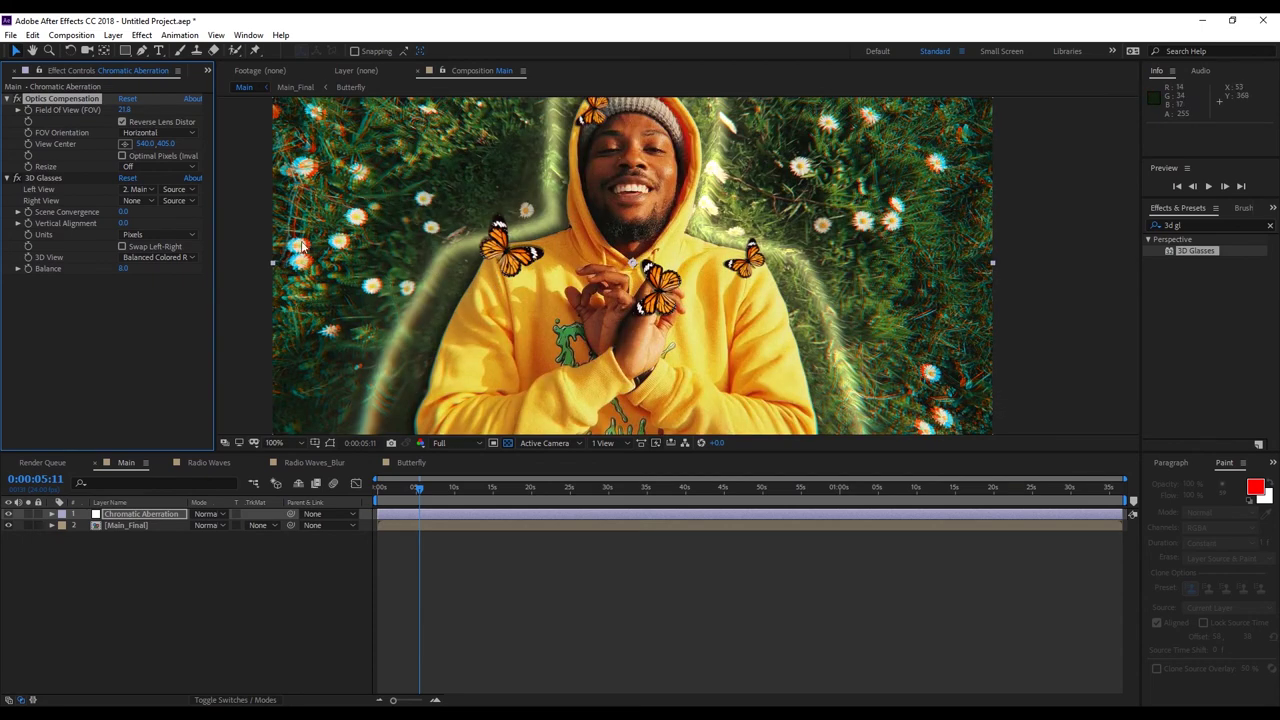
{"action": "left_click_drag", "start_coordinate": [412, 355], "coordinate": [410, 285]}
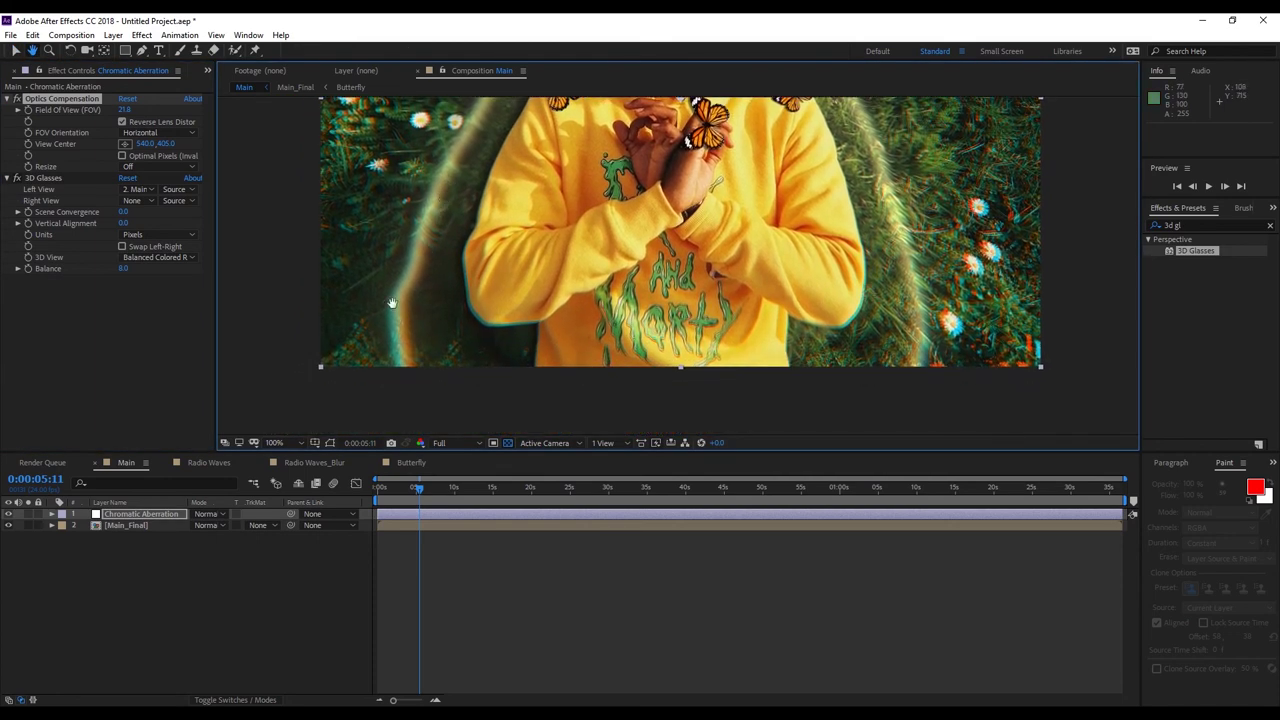
{"action": "key", "text": "v"}
{"action": "key", "text": "h"}
{"action": "left_click_drag", "start_coordinate": [545, 228], "coordinate": [488, 345]}
{"action": "key", "text": "comma"}
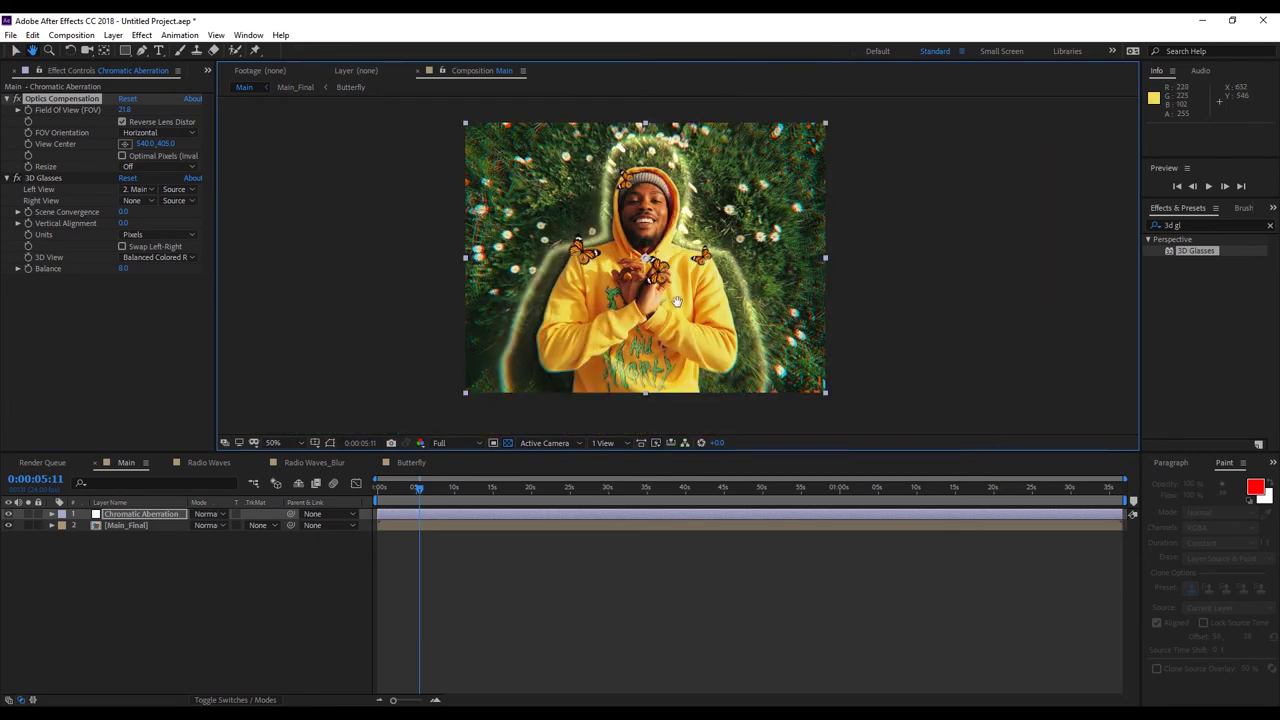
{"action": "key", "text": "v"}
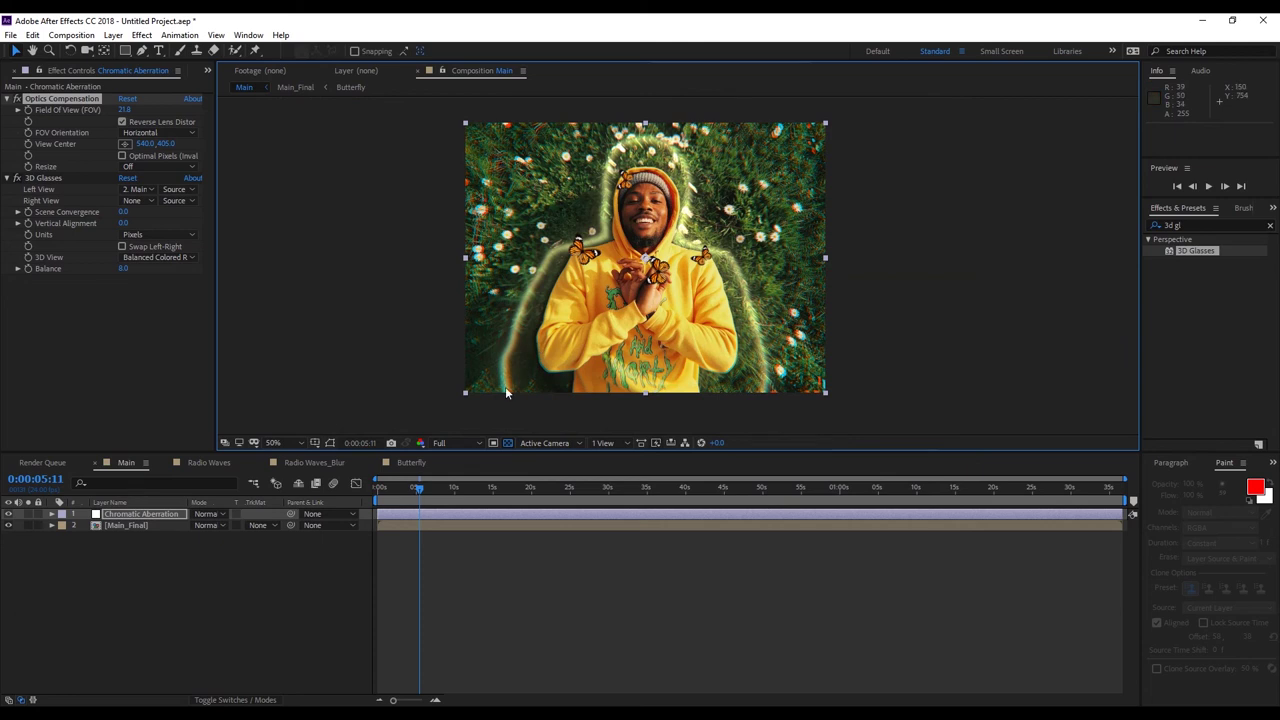
{"action": "left_click", "coordinate": [477, 574]}
{"action": "key", "text": "space"}
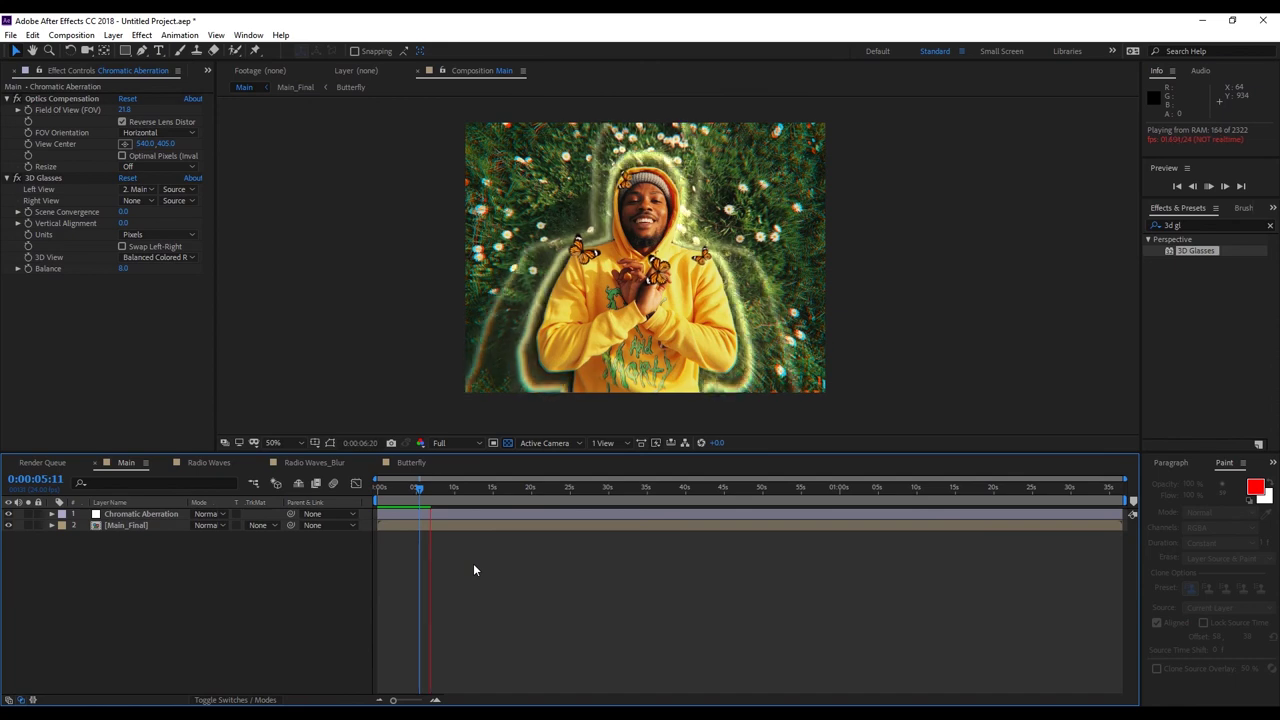
{"action": "key", "text": "space"}
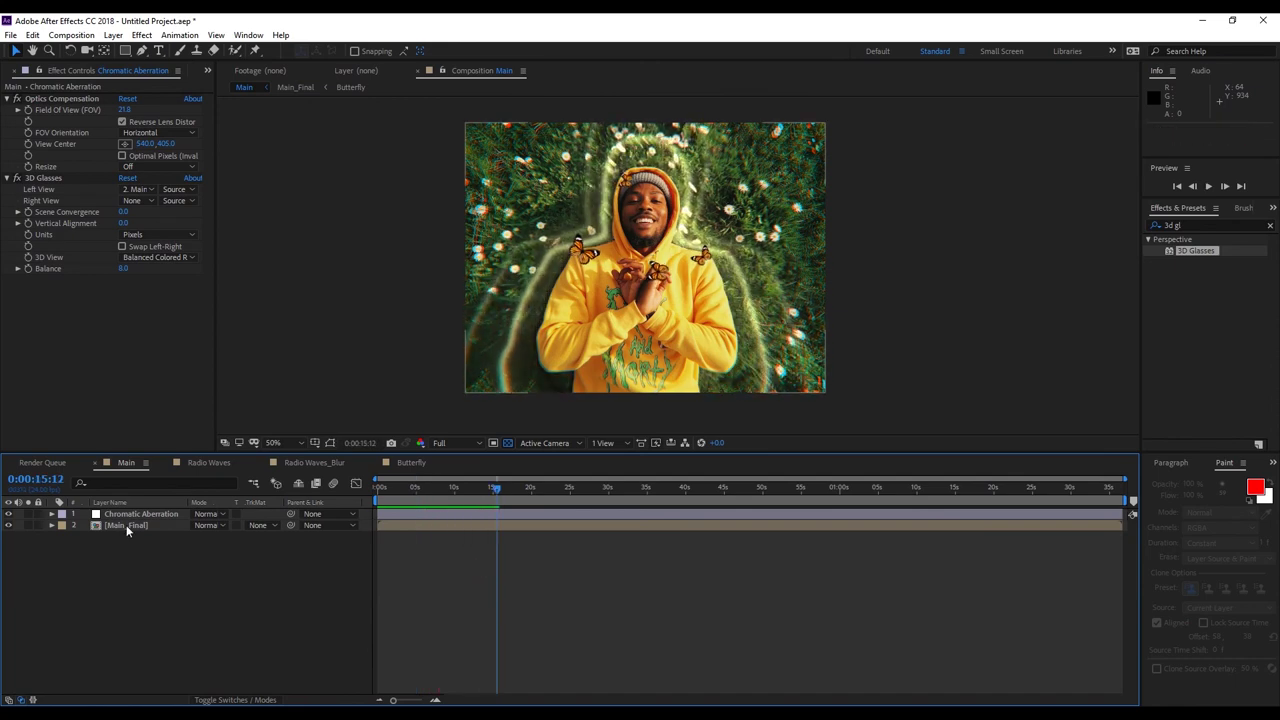
Open the Radio Waves_Blur comp via Main_Final and Radio Waves, selecting the Radio Waves layer.
{"action": "double_click", "coordinate": [126, 525]}
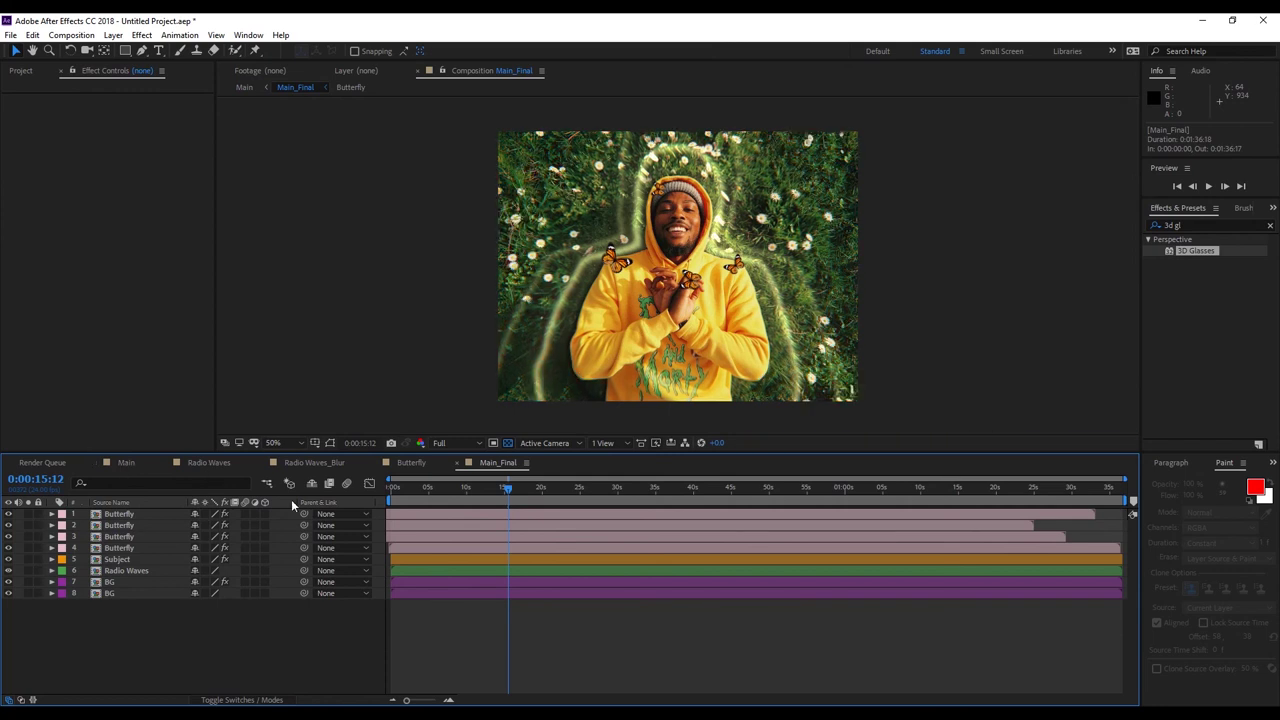
{"action": "double_click", "coordinate": [126, 570]}
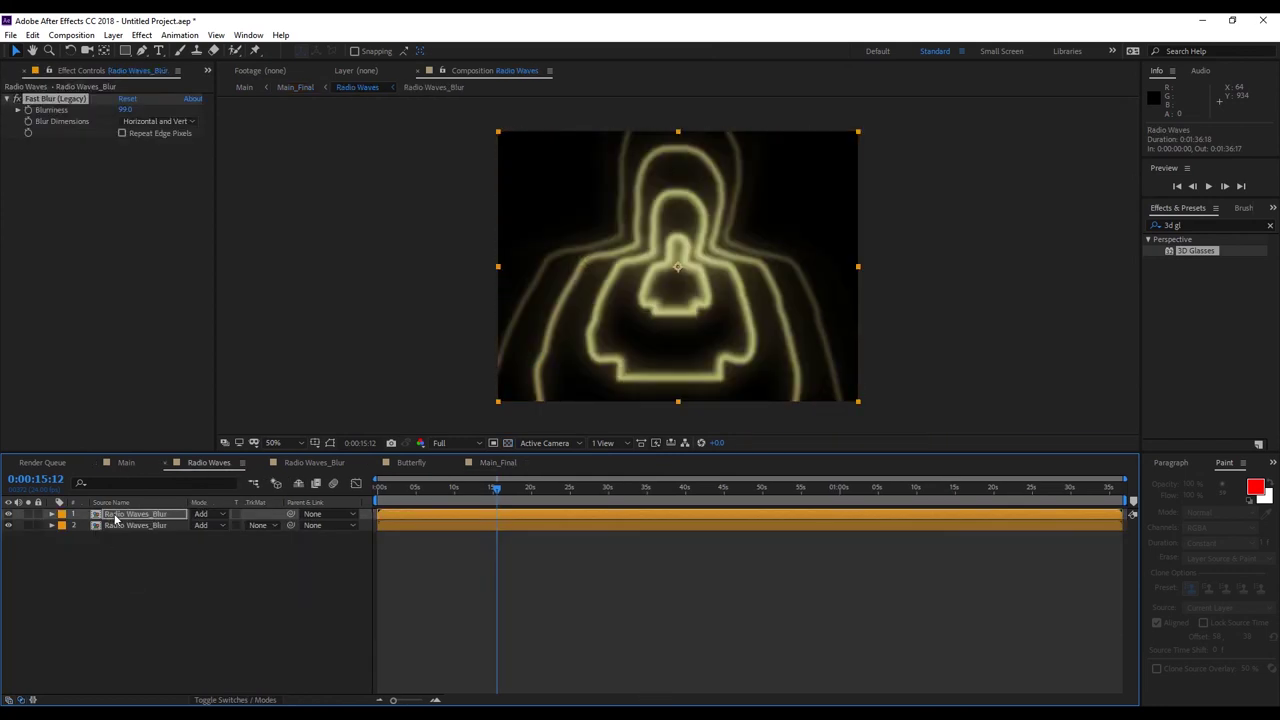
{"action": "double_click", "coordinate": [117, 515]}
{"action": "left_click_drag", "start_coordinate": [496, 489], "coordinate": [466, 500]}
{"action": "left_click", "coordinate": [128, 514]}
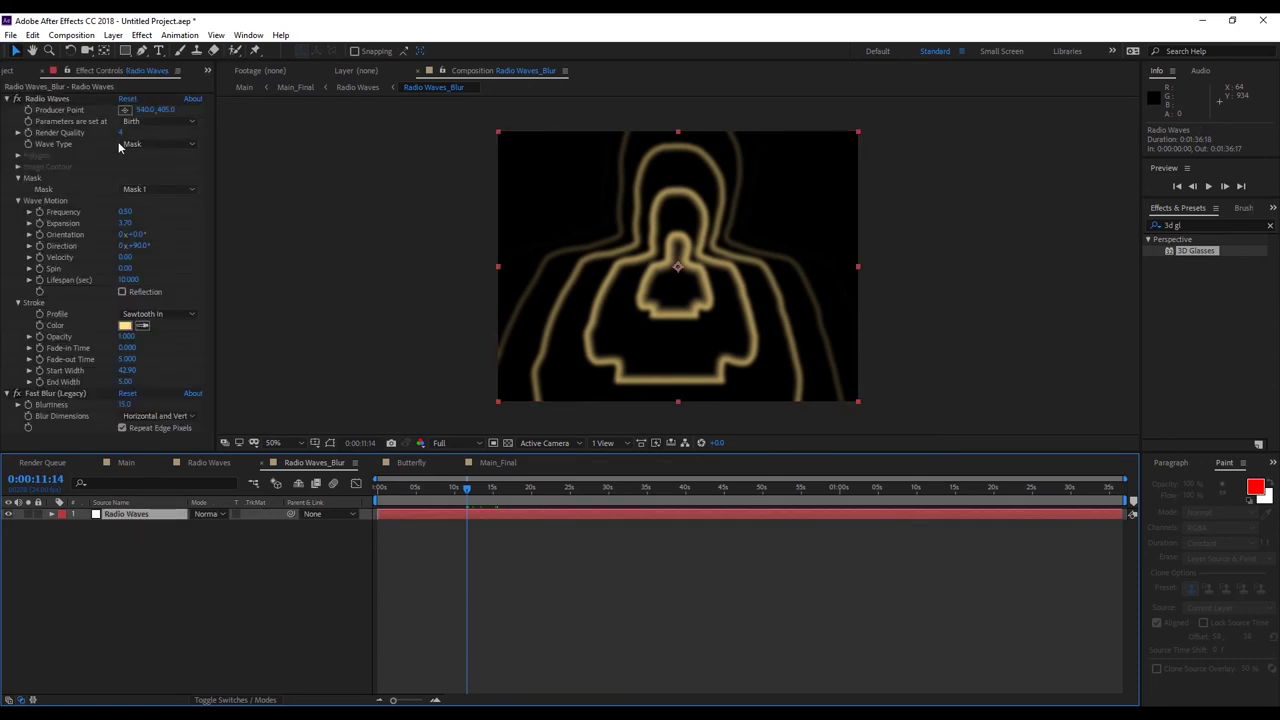
Set the Radio Waves mask to None and wave type to Polygon, then preview in Main.
{"action": "left_click", "coordinate": [125, 212]}
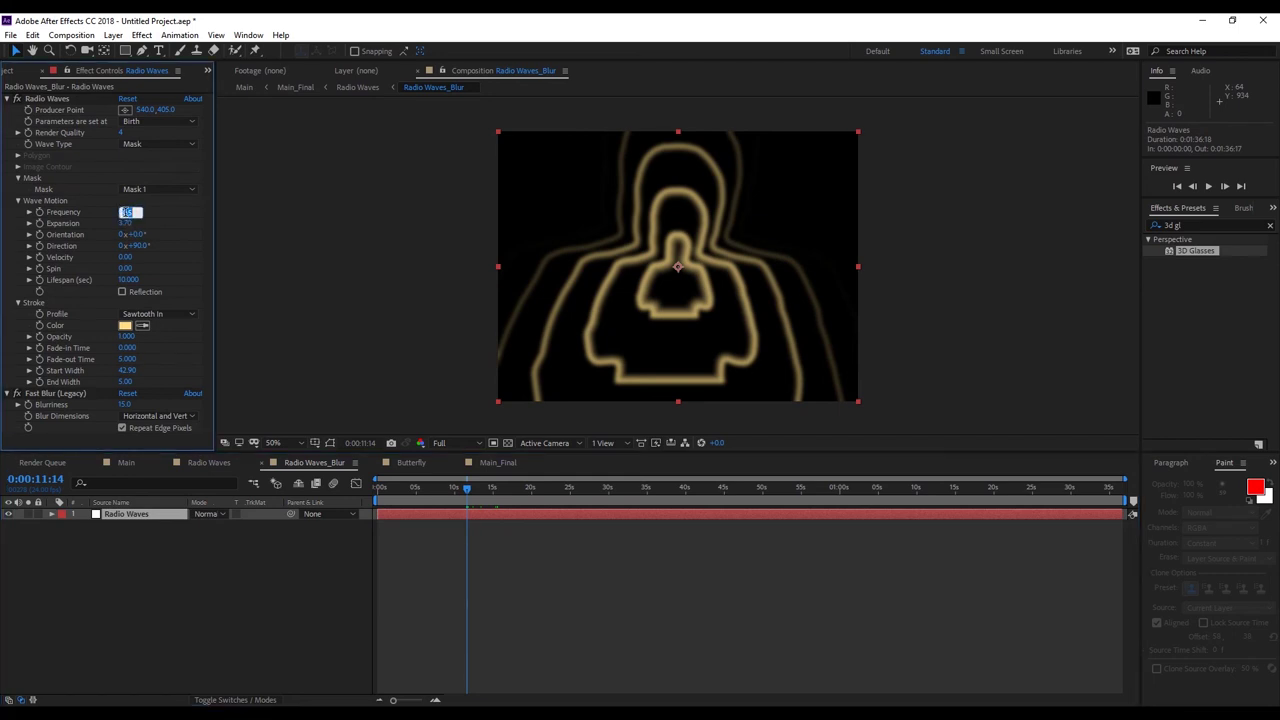
{"action": "left_click", "coordinate": [145, 190]}
{"action": "left_click", "coordinate": [150, 204]}
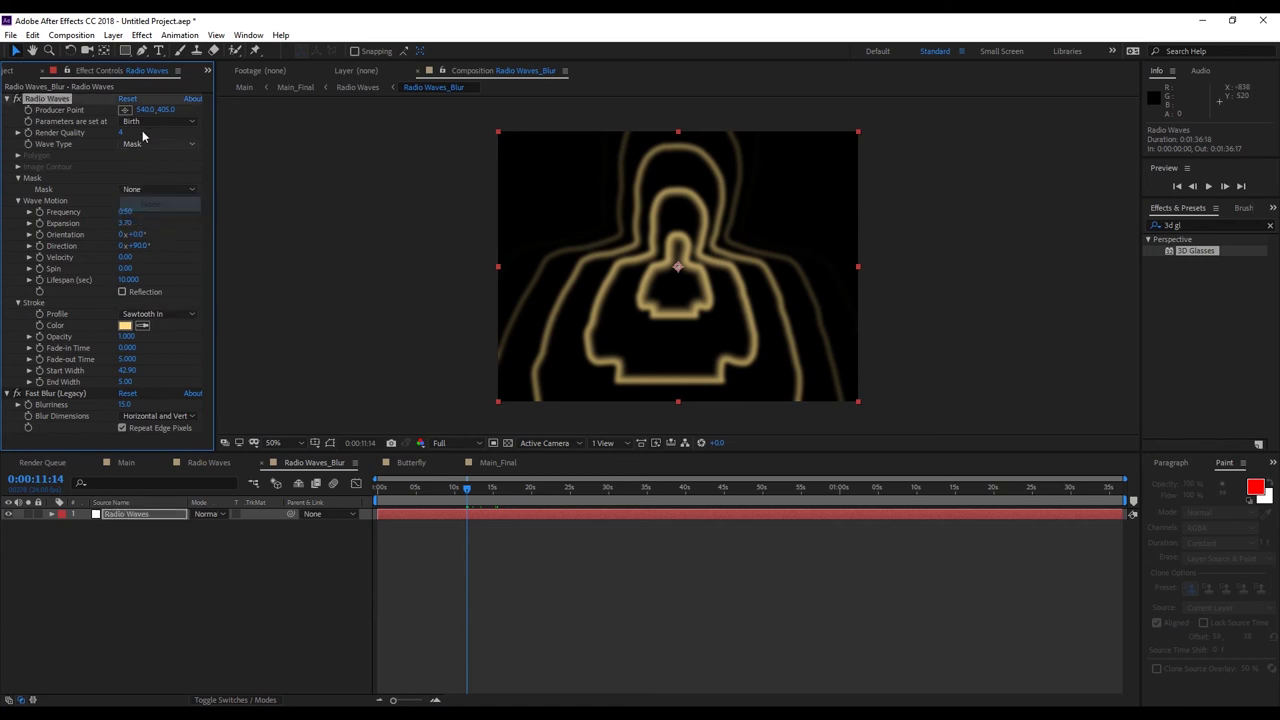
{"action": "left_click", "coordinate": [147, 144]}
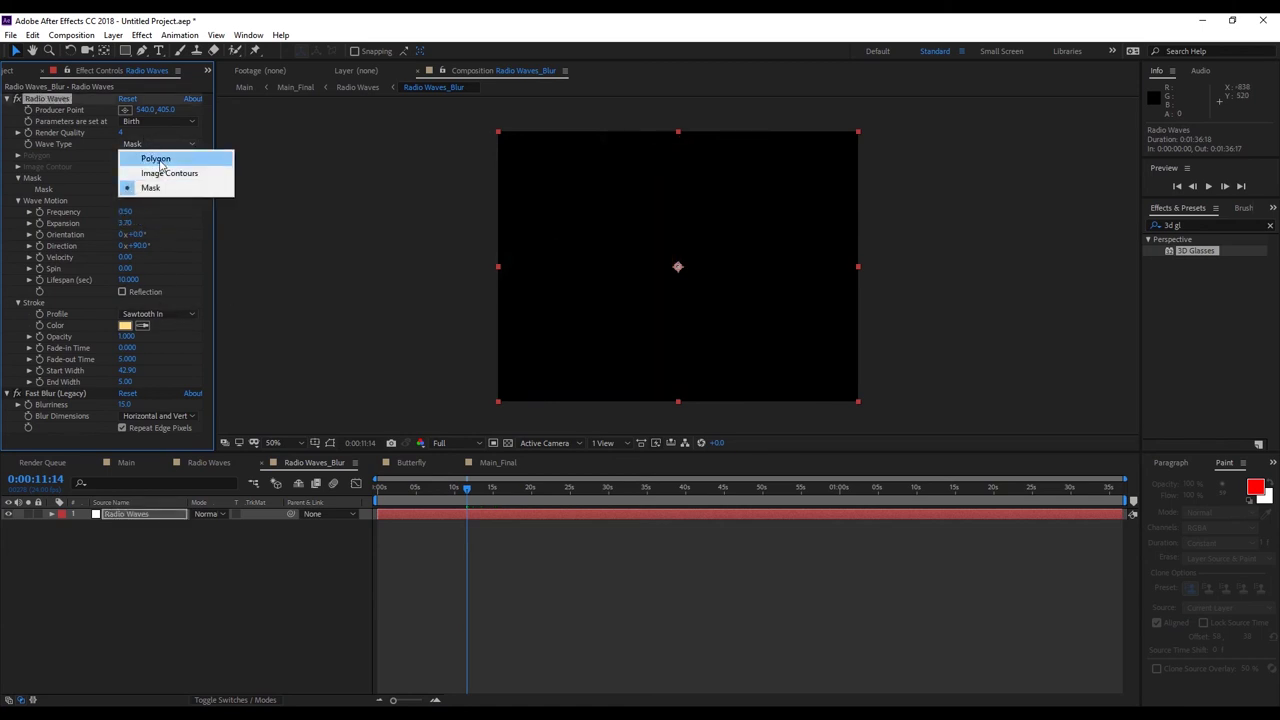
{"action": "left_click", "coordinate": [157, 159]}
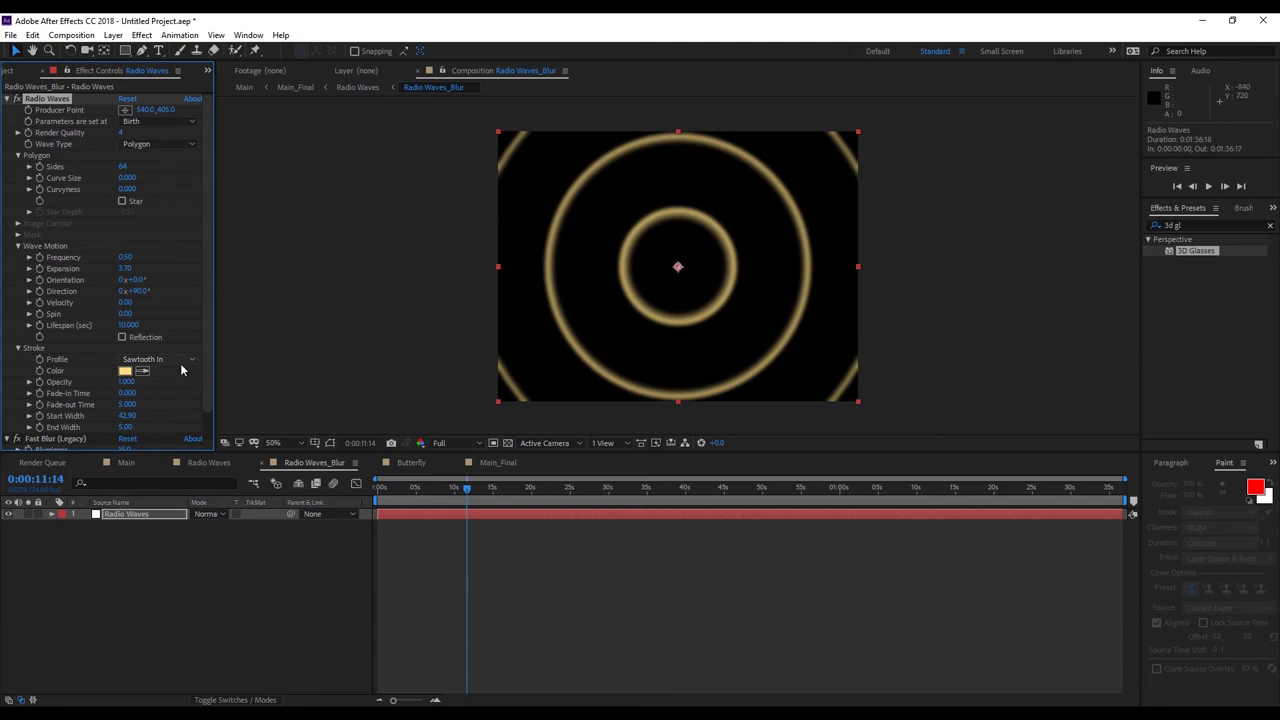
{"action": "left_click", "coordinate": [126, 463]}
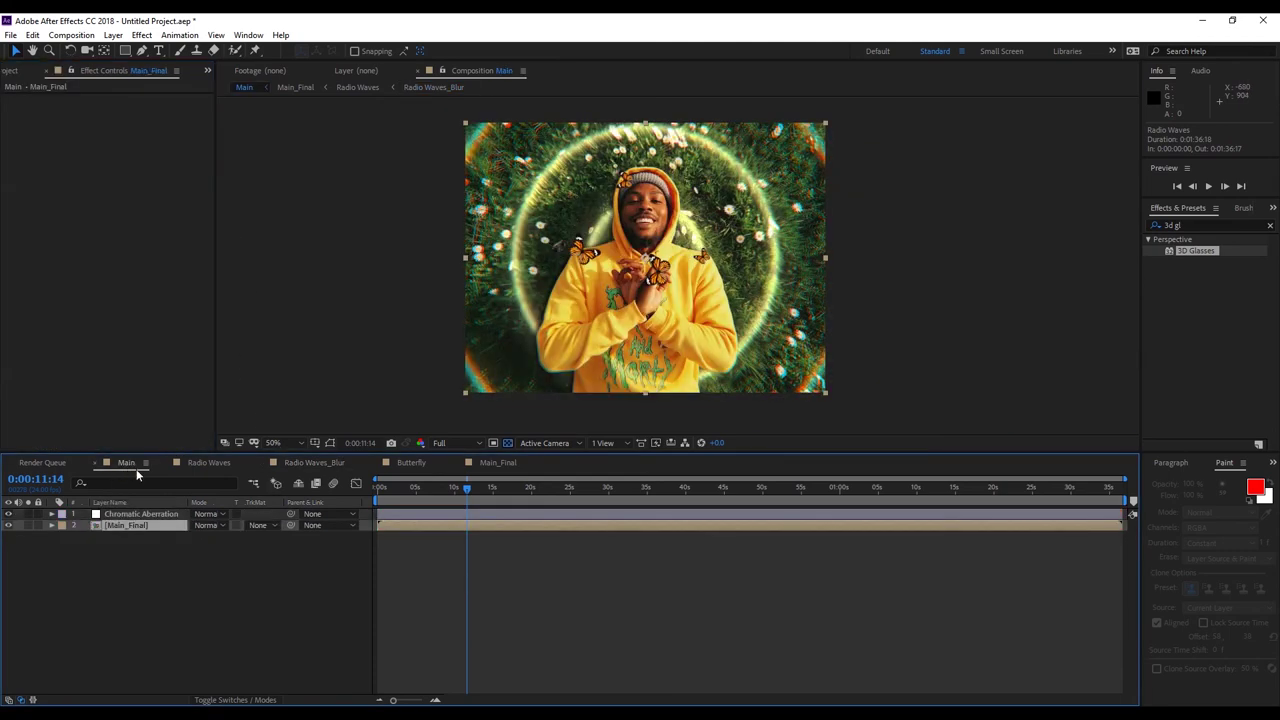
{"action": "left_click_drag", "start_coordinate": [467, 491], "coordinate": [494, 531]}
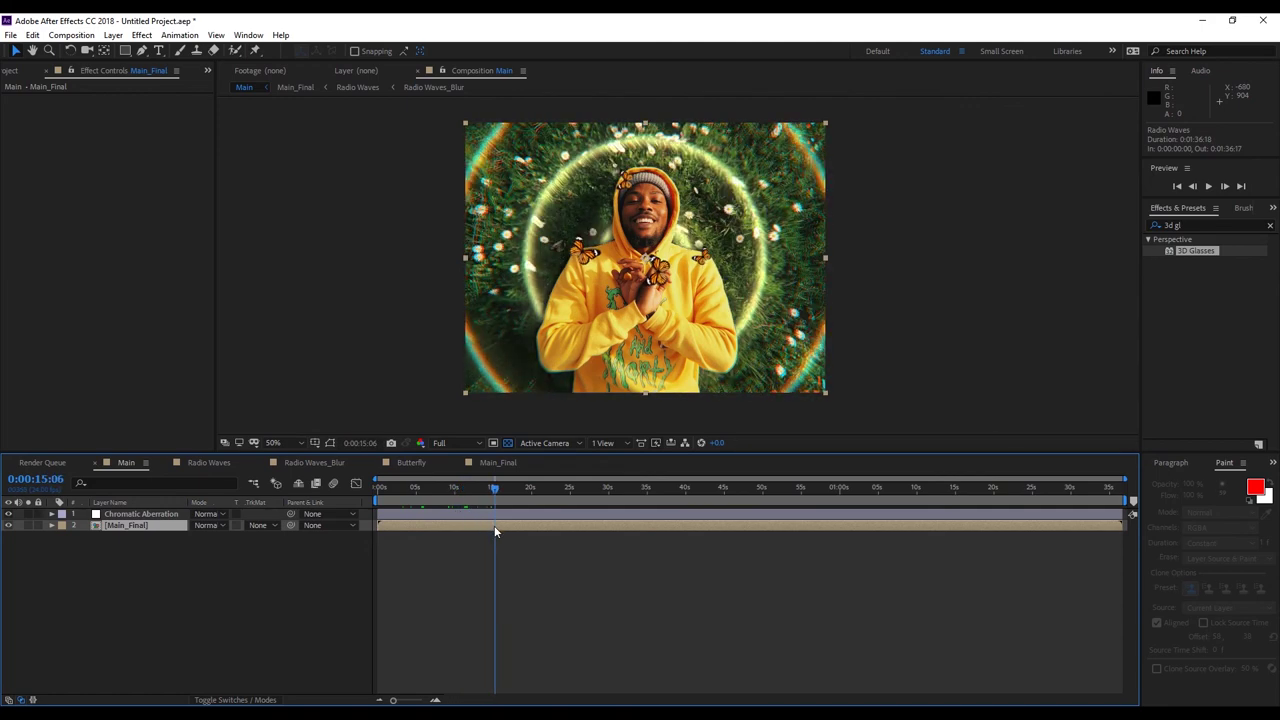
{"action": "left_click", "coordinate": [205, 463]}
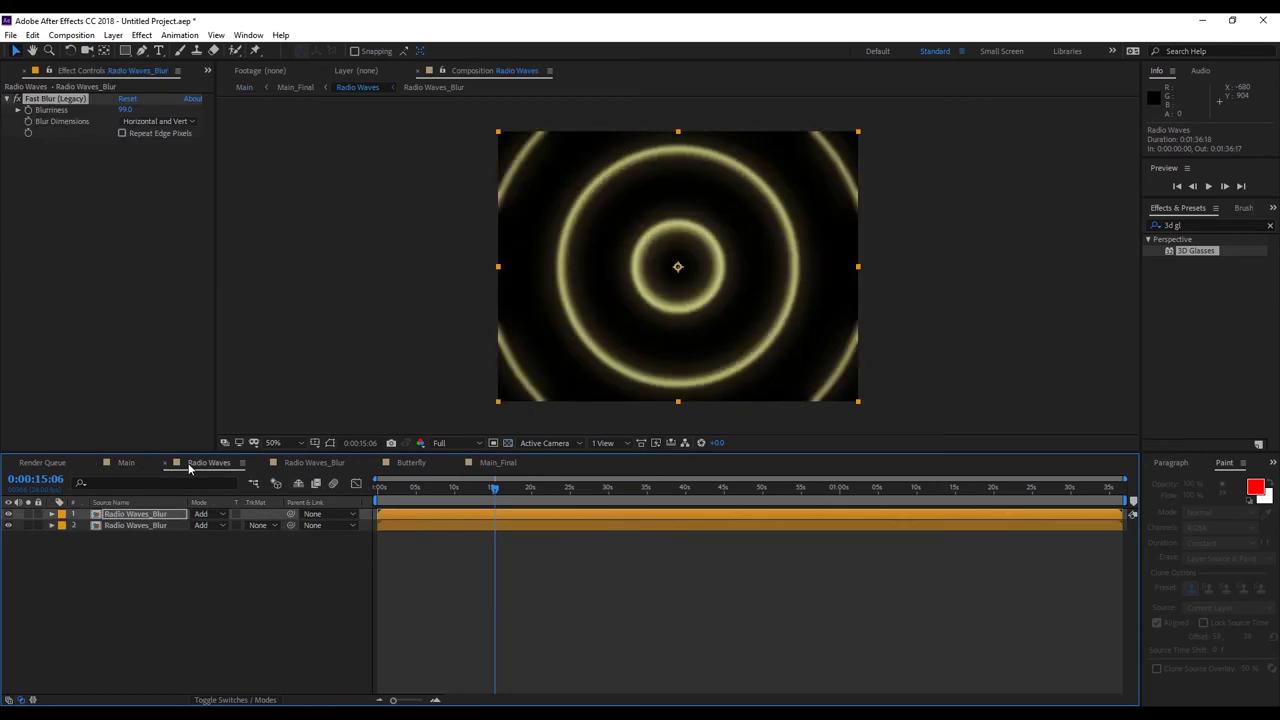
In Radio Waves_Blur, draw a closed curved freeform mask with the Pen tool.
{"action": "double_click", "coordinate": [158, 513]}
{"action": "left_click", "coordinate": [157, 517]}
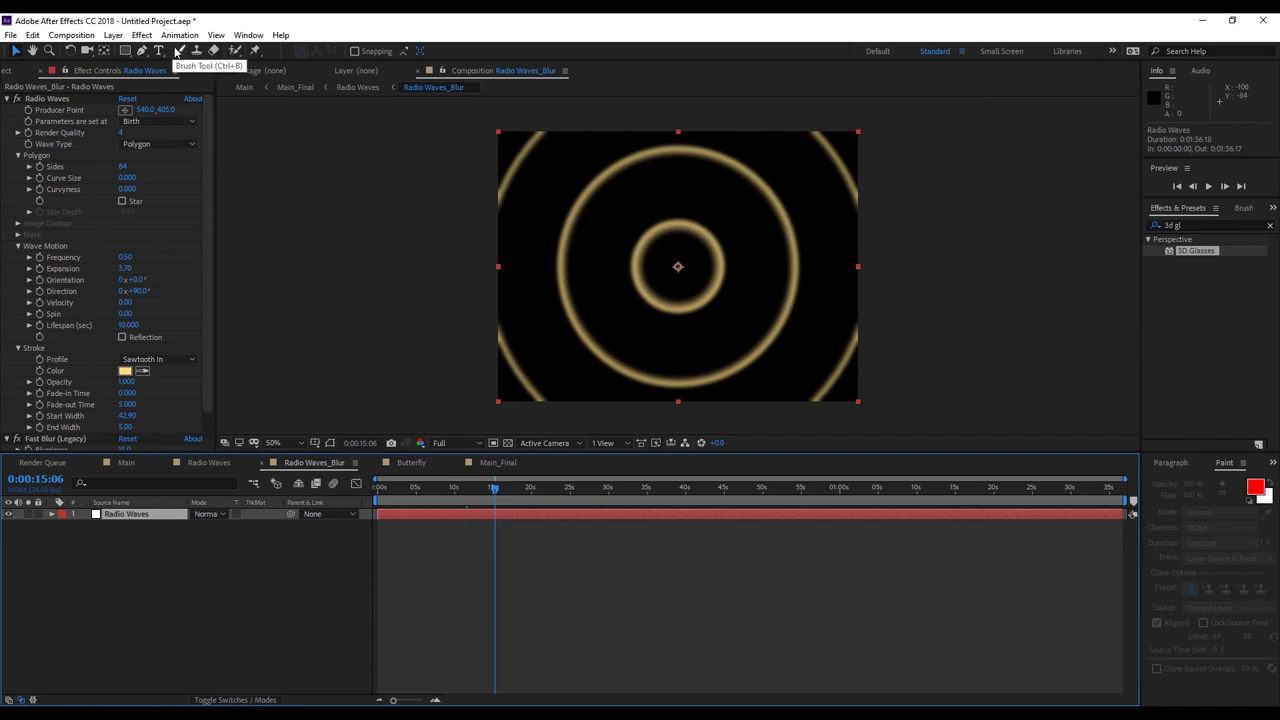
{"action": "left_click", "coordinate": [143, 50]}
{"action": "left_click", "coordinate": [714, 206]}
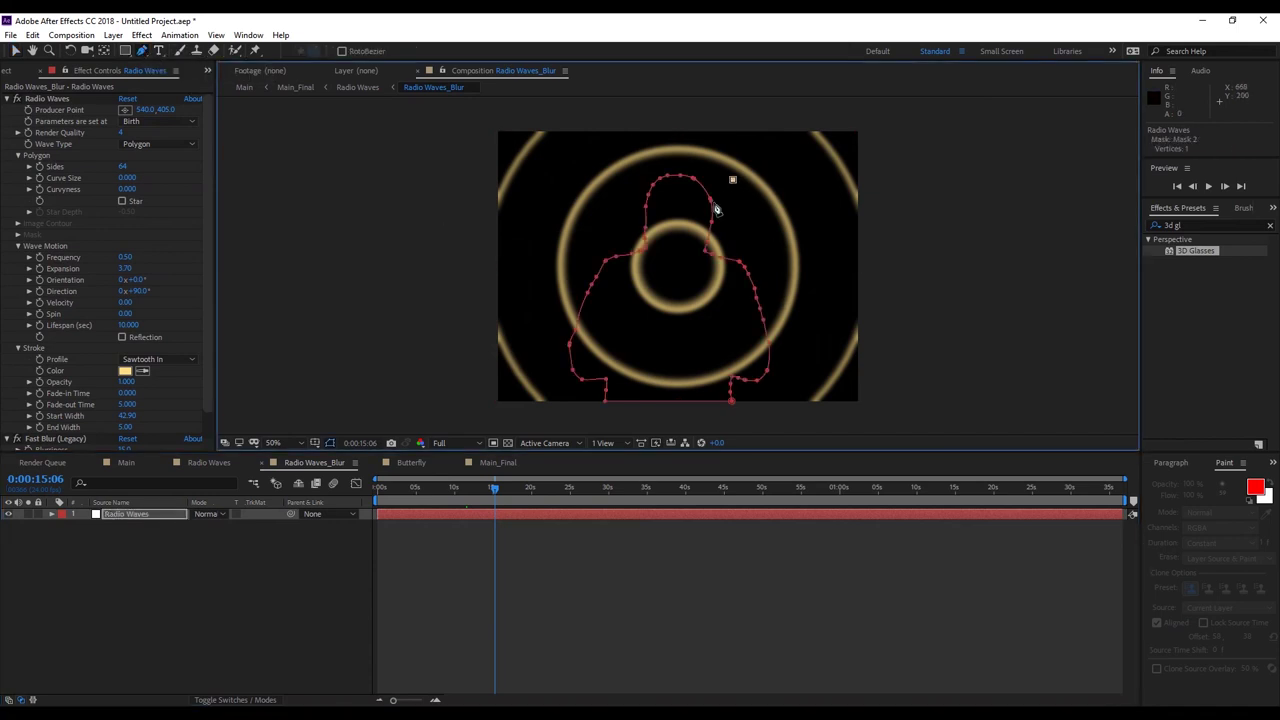
{"action": "left_click_drag", "start_coordinate": [622, 196], "coordinate": [645, 288]}
{"action": "left_click", "coordinate": [656, 361]}
{"action": "left_click_drag", "start_coordinate": [656, 361], "coordinate": [623, 381]}
{"action": "left_click", "coordinate": [608, 314]}
{"action": "left_click_drag", "start_coordinate": [706, 380], "coordinate": [716, 341]}
{"action": "left_click_drag", "start_coordinate": [694, 291], "coordinate": [725, 292]}
{"action": "left_click_drag", "start_coordinate": [806, 302], "coordinate": [738, 217]}
{"action": "left_click", "coordinate": [737, 215]}
{"action": "left_click", "coordinate": [733, 182]}
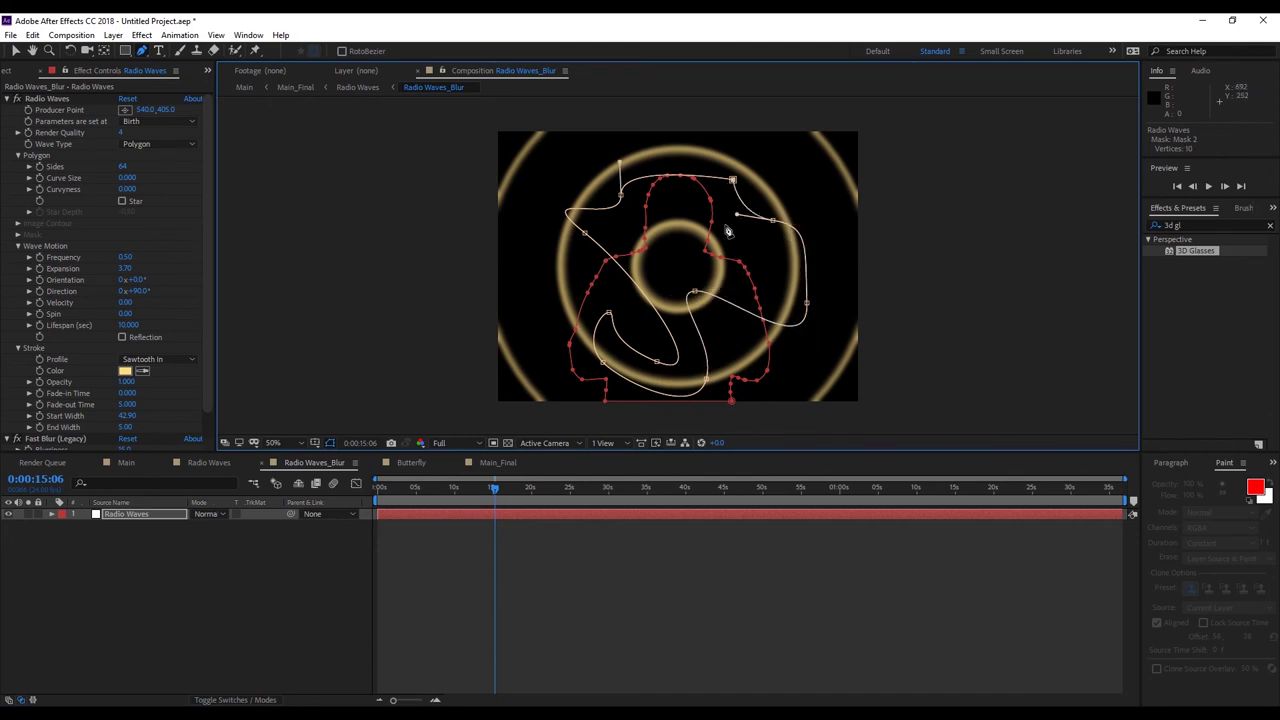
Set the Radio Waves wave type to Mask using Mask 2, then preview in Main.
{"action": "left_click", "coordinate": [141, 513]}
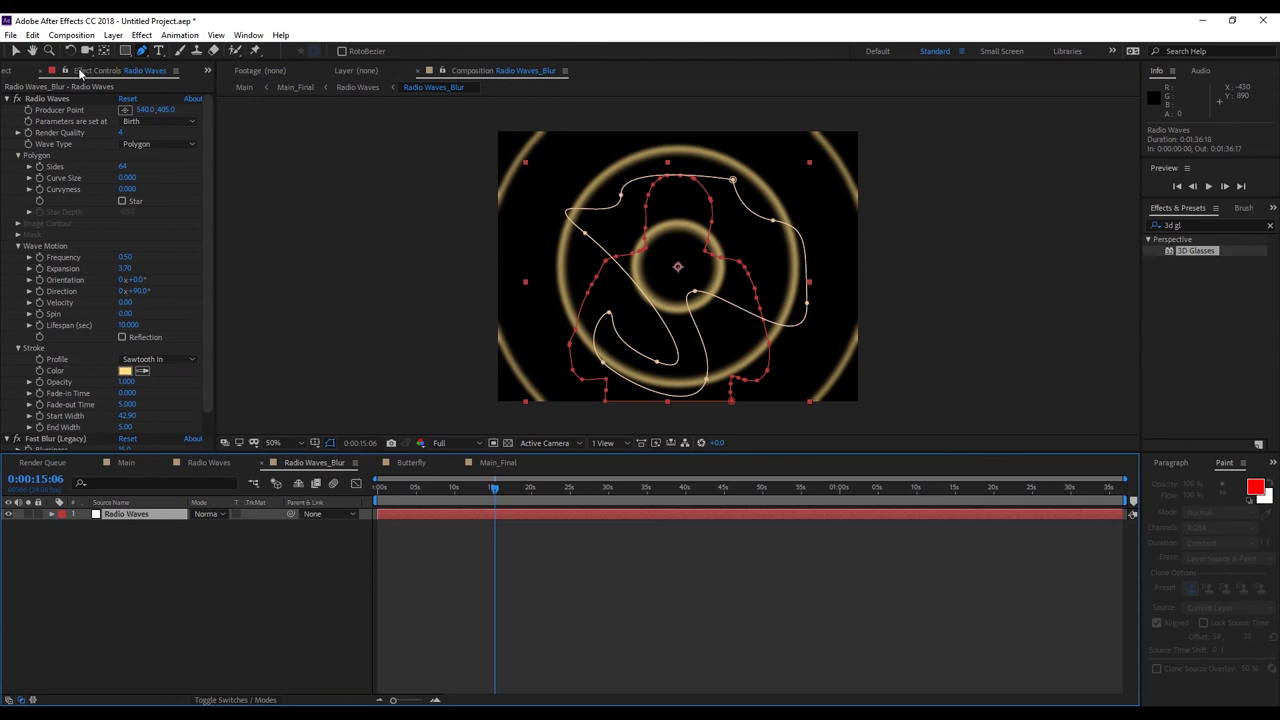
{"action": "left_click", "coordinate": [158, 144]}
{"action": "left_click", "coordinate": [151, 187]}
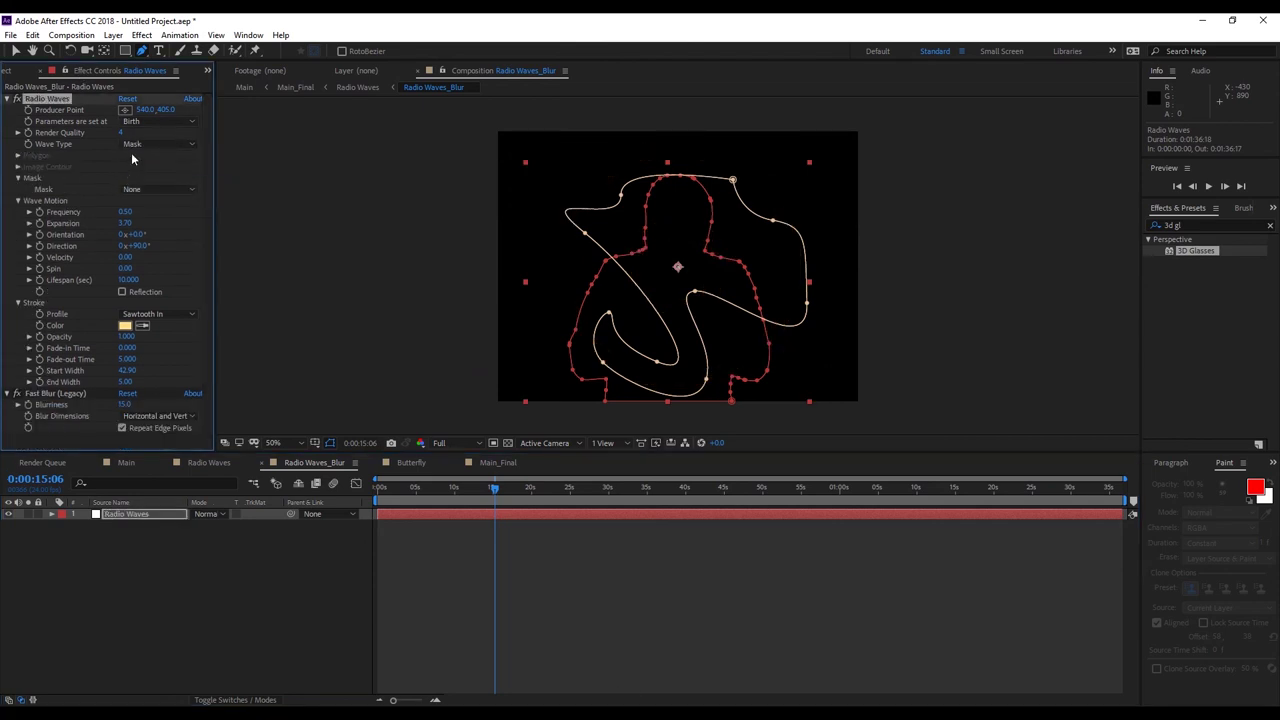
{"action": "left_click", "coordinate": [155, 189]}
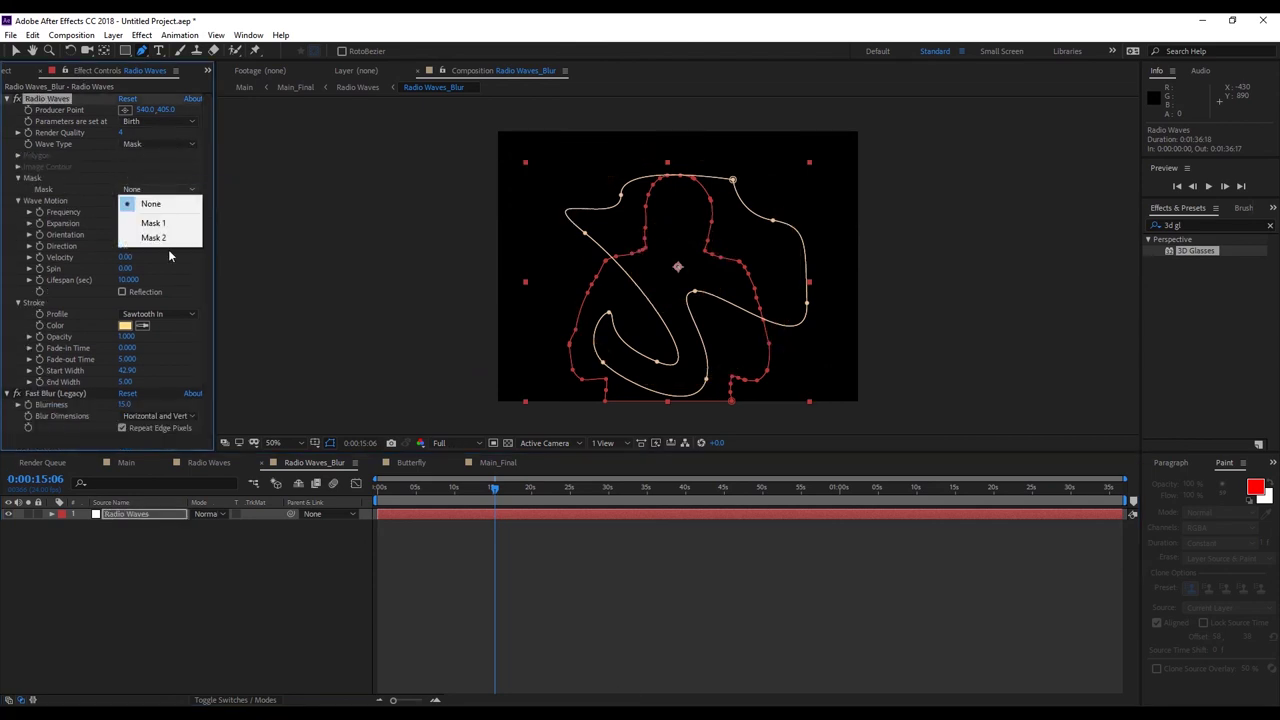
{"action": "left_click", "coordinate": [165, 238]}
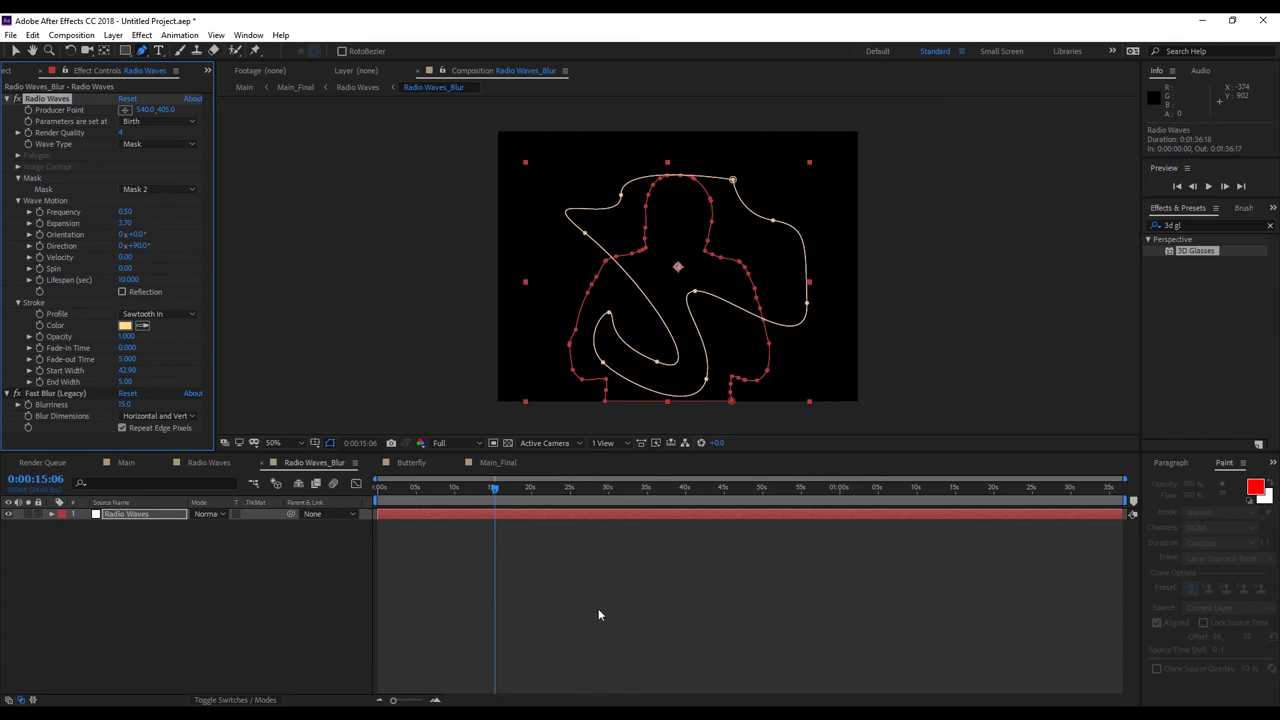
{"action": "left_click", "coordinate": [546, 527]}
{"action": "left_click_drag", "start_coordinate": [495, 488], "coordinate": [548, 510]}
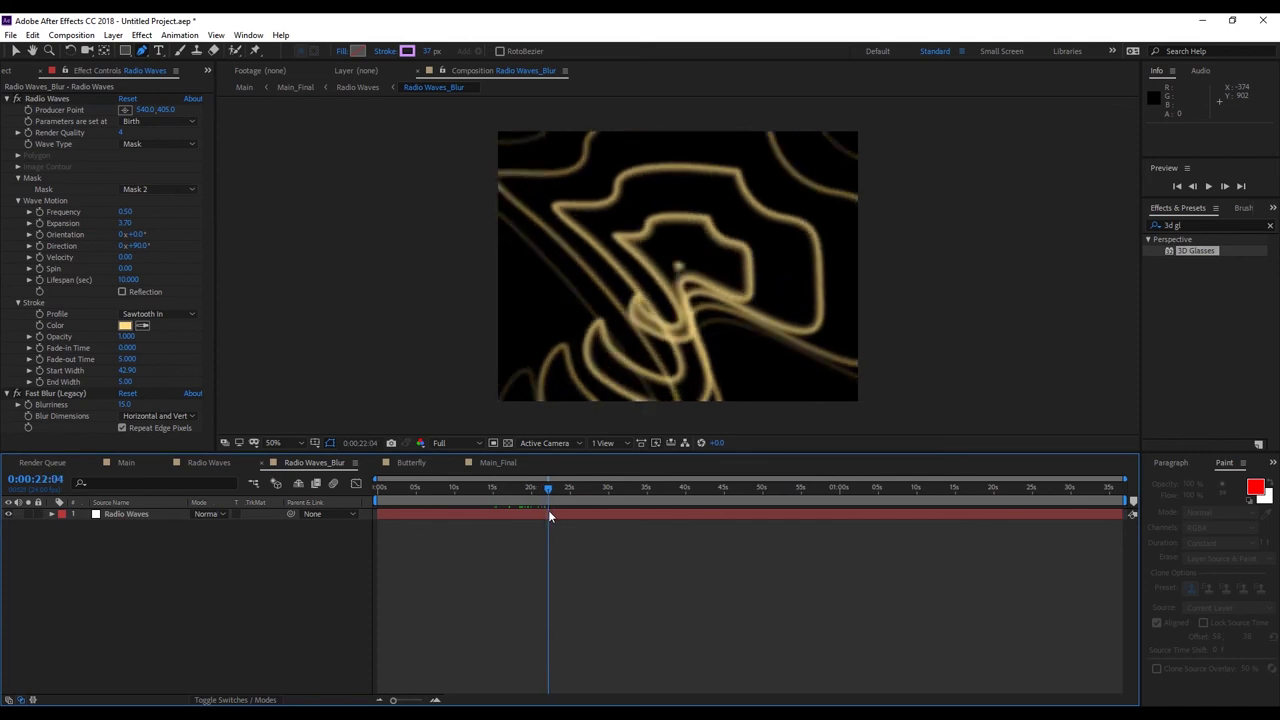
{"action": "left_click", "coordinate": [124, 463]}
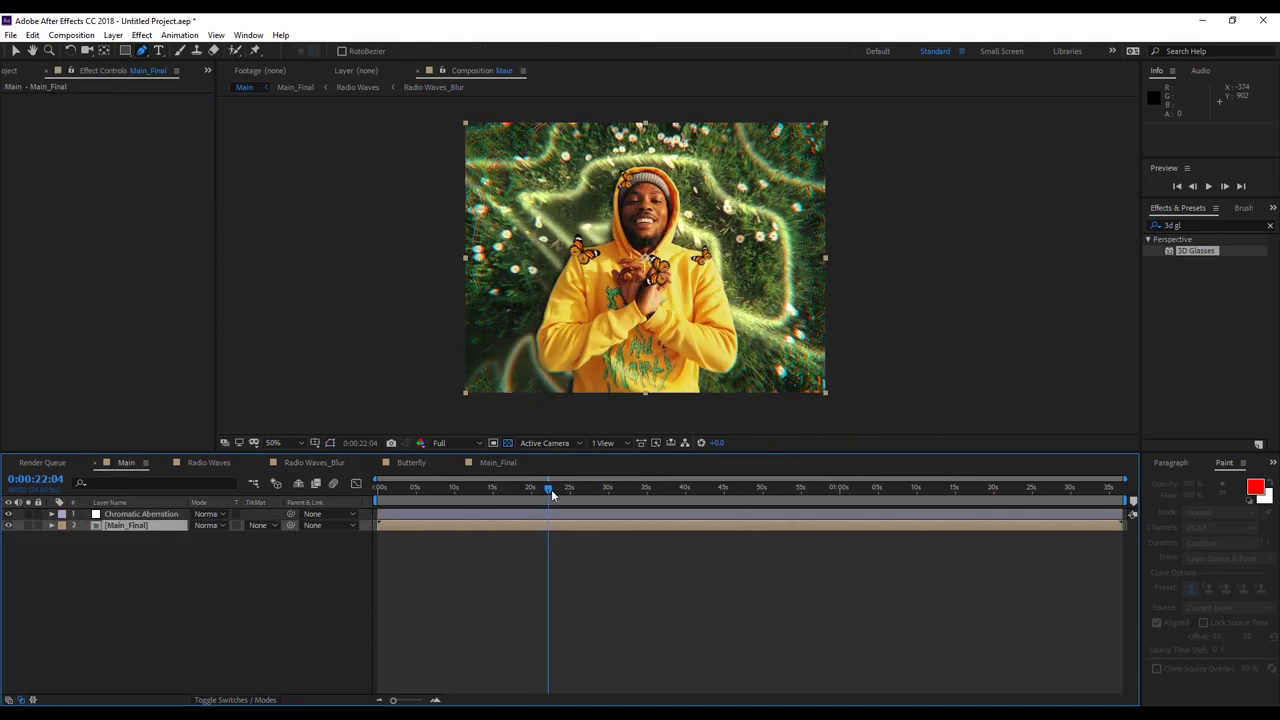
Scrub the Main timeline to preview the squiggle waves, then open the Main_Final precomp.
{"action": "left_click_drag", "start_coordinate": [551, 494], "coordinate": [445, 524]}
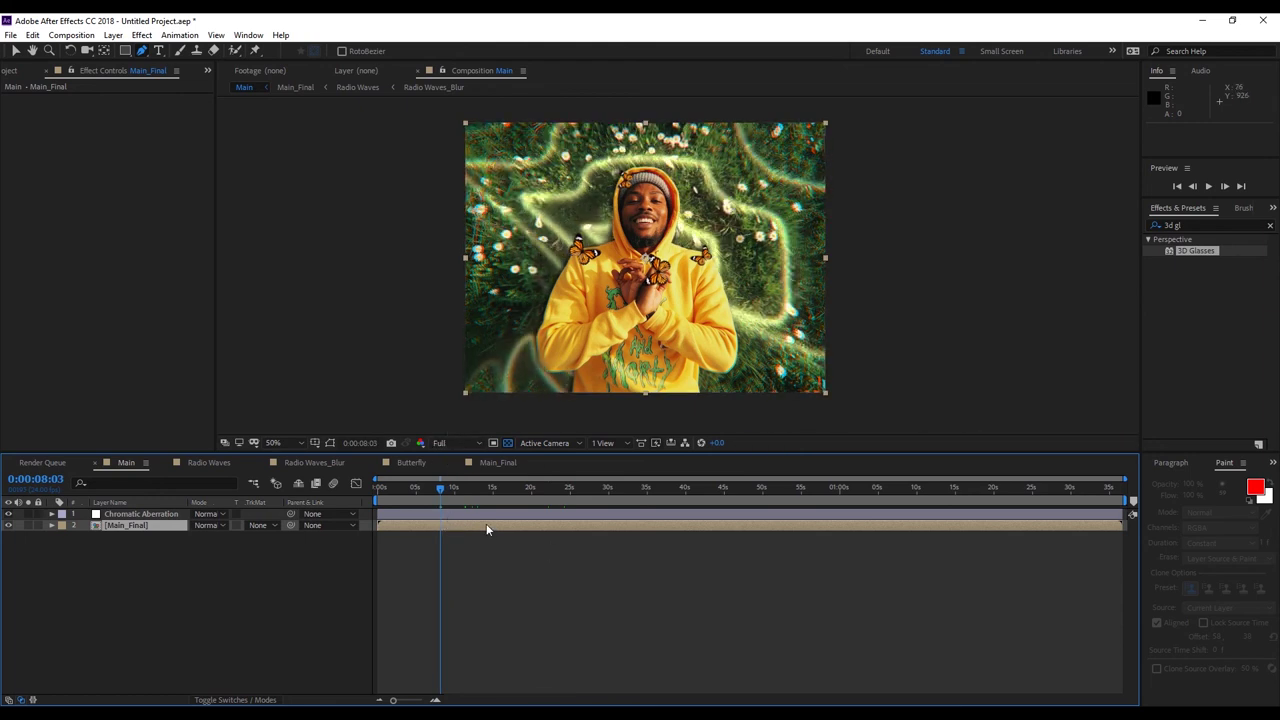
{"action": "double_click", "coordinate": [486, 525]}
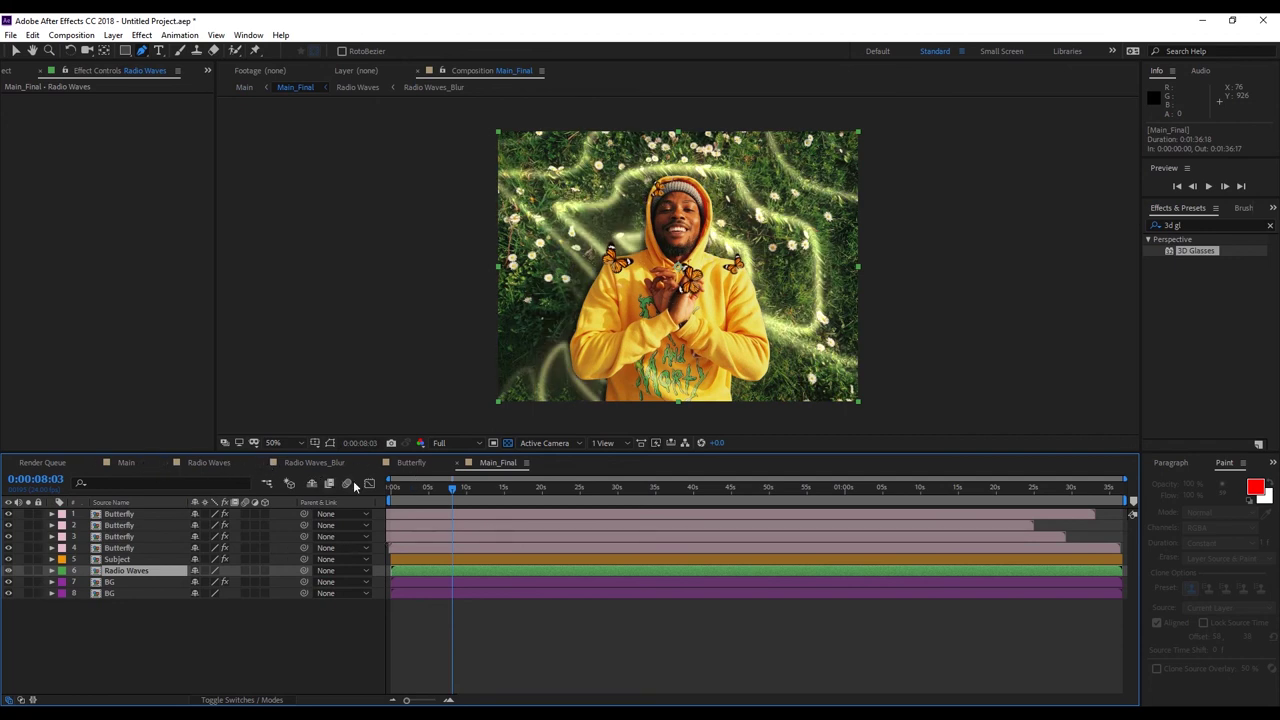
Open Radio Waves_Blur and delete the stray empty shape layer.
{"action": "left_click", "coordinate": [210, 463]}
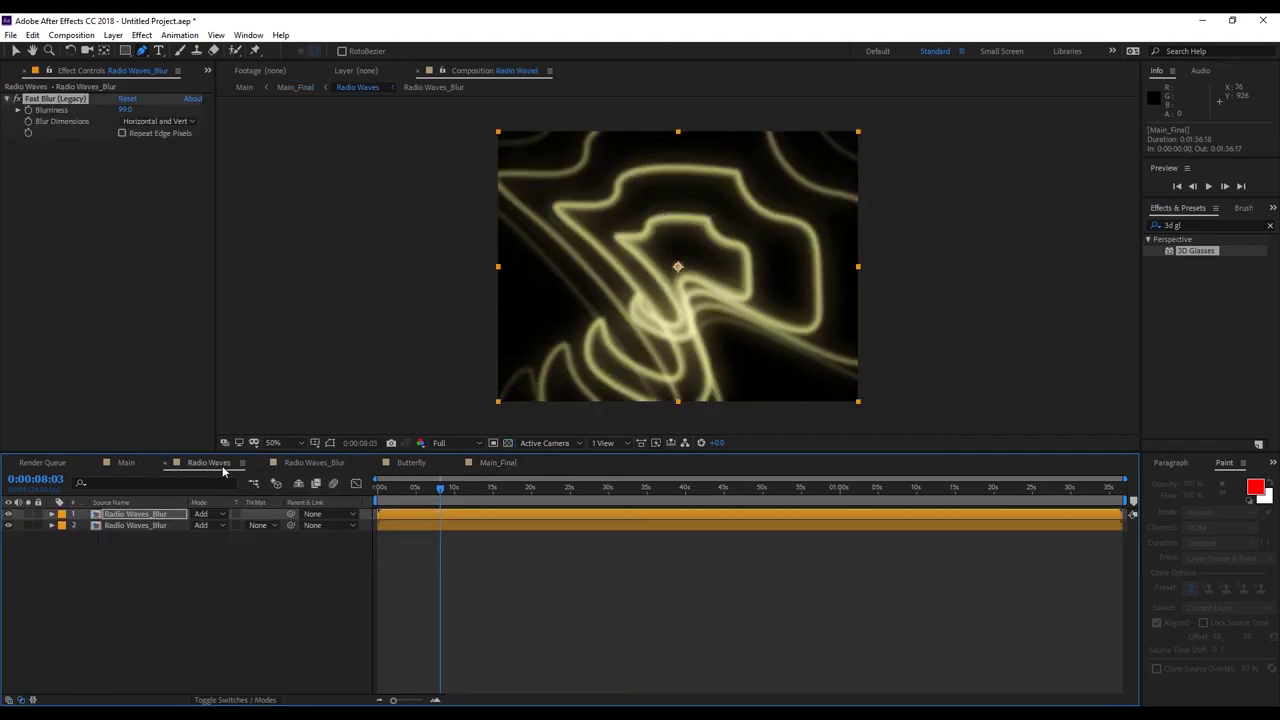
{"action": "left_click", "coordinate": [116, 518]}
{"action": "double_click", "coordinate": [116, 516]}
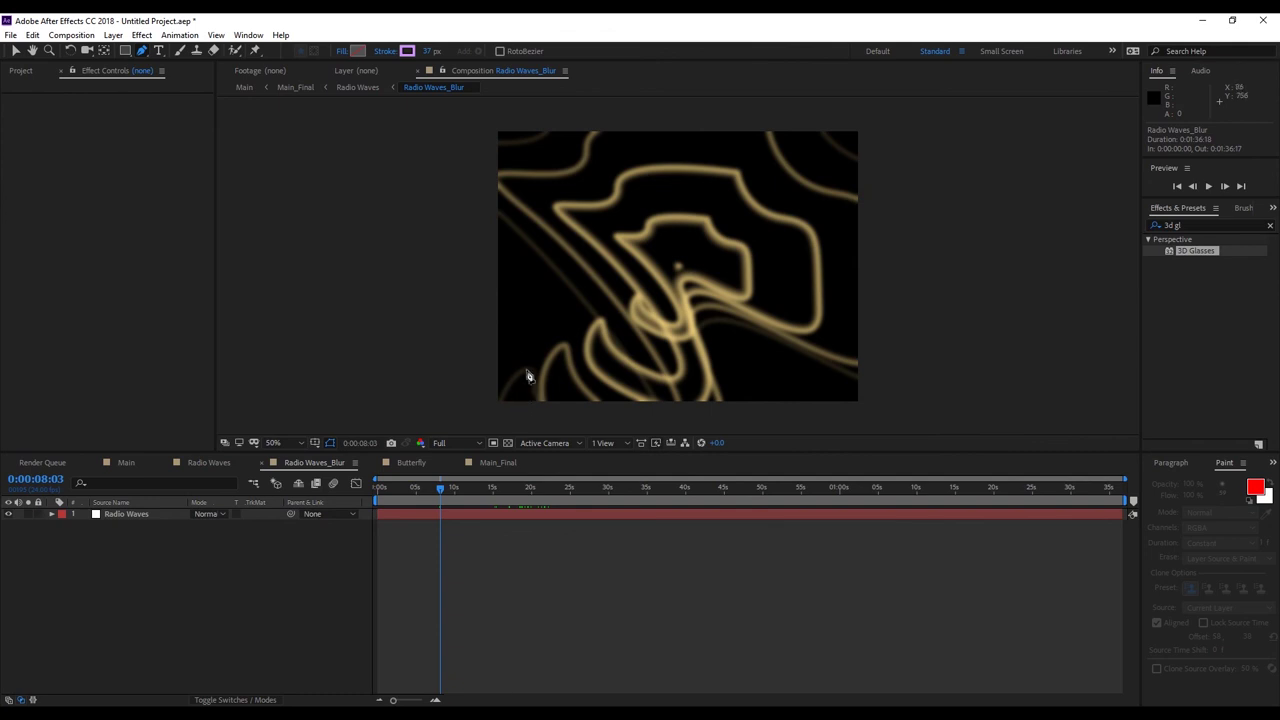
{"action": "left_click", "coordinate": [576, 178]}
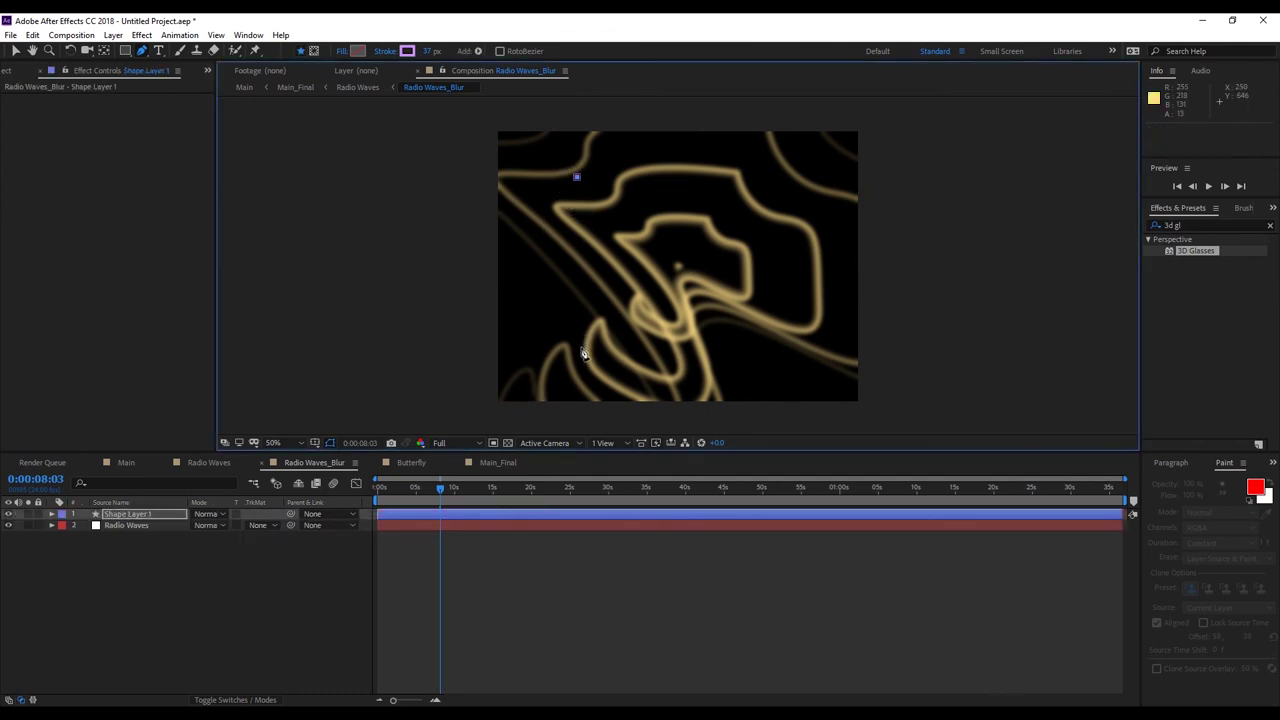
{"action": "key", "text": "ctrl+z"}
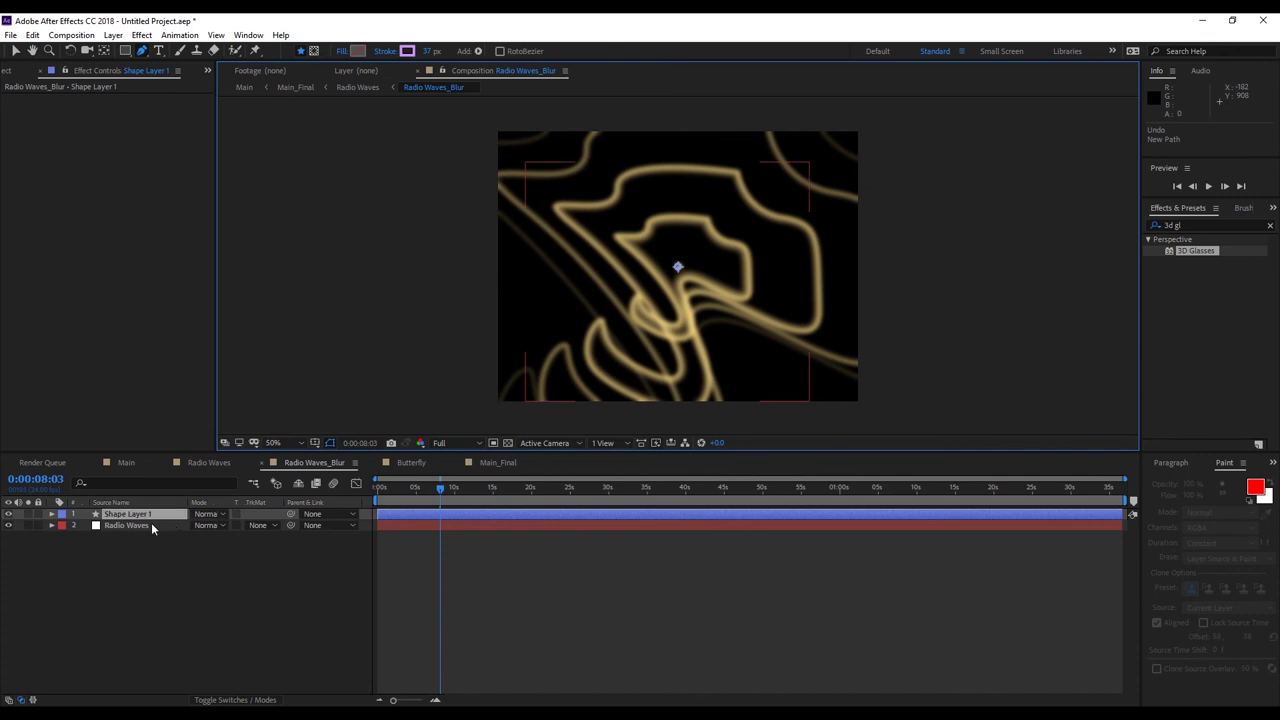
{"action": "key", "text": "Delete"}
Draw a zigzag Mask 3 on the Radio Waves layer with the Pen tool.
{"action": "left_click", "coordinate": [145, 513]}
{"action": "left_click", "coordinate": [580, 175]}
{"action": "left_click", "coordinate": [559, 371]}
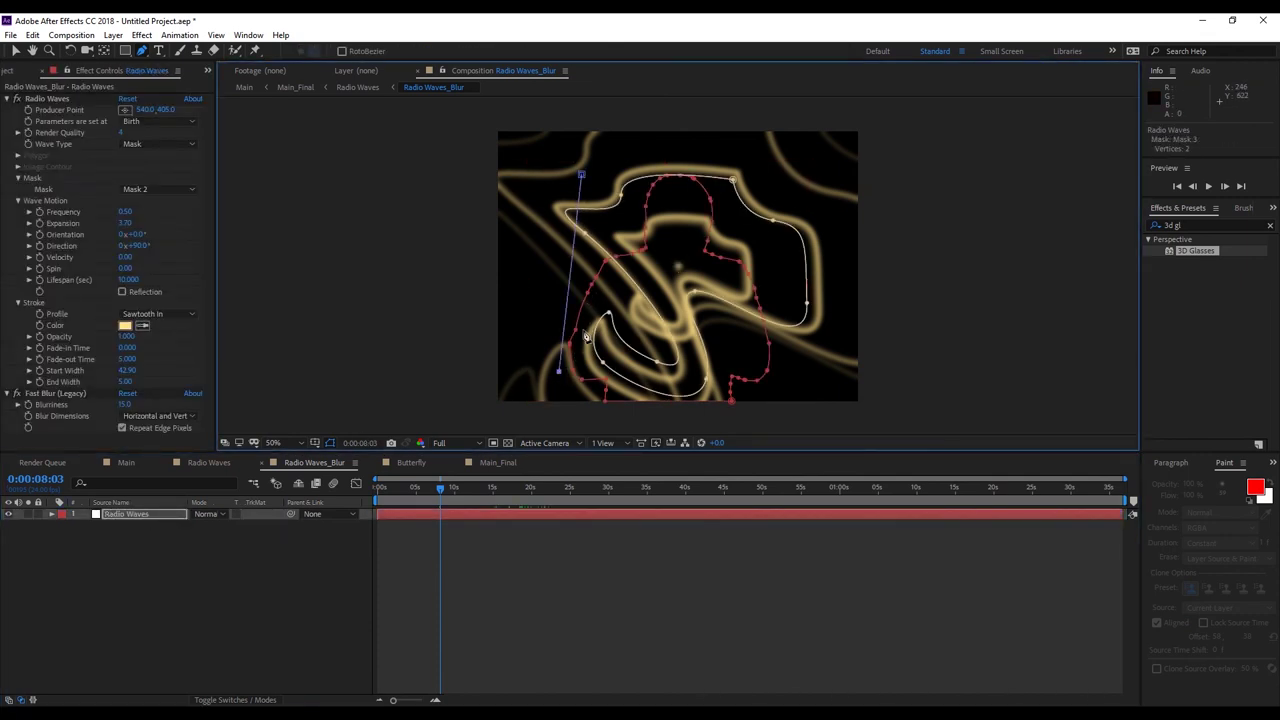
{"action": "left_click", "coordinate": [613, 204]}
{"action": "left_click", "coordinate": [668, 384]}
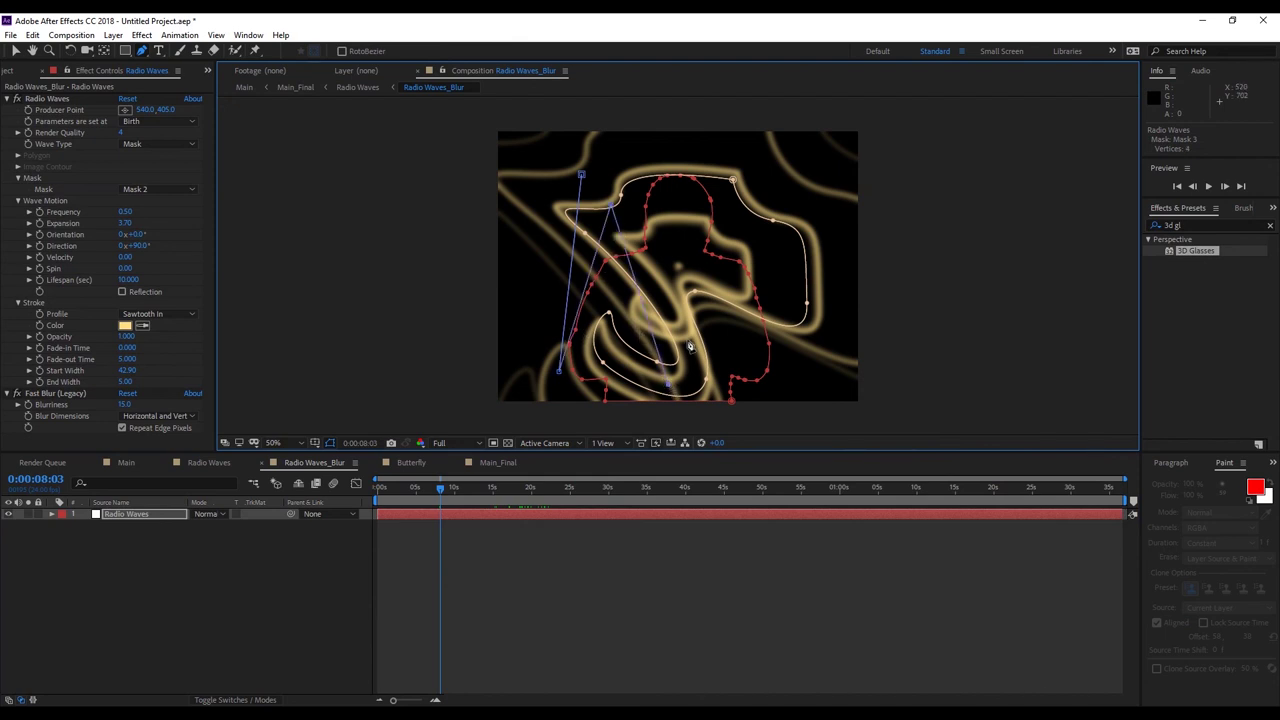
{"action": "left_click", "coordinate": [737, 212]}
{"action": "left_click", "coordinate": [803, 371]}
{"action": "left_click", "coordinate": [800, 181]}
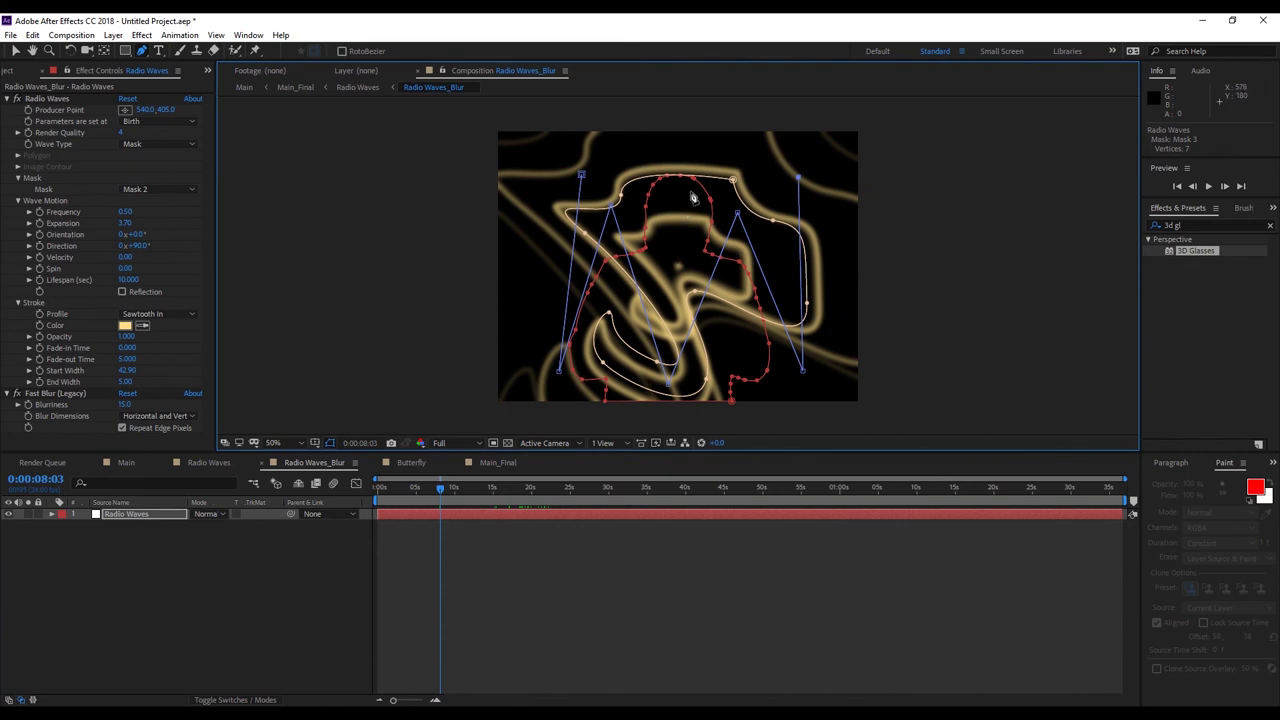
{"action": "left_click", "coordinate": [681, 311]}
{"action": "left_click", "coordinate": [641, 162]}
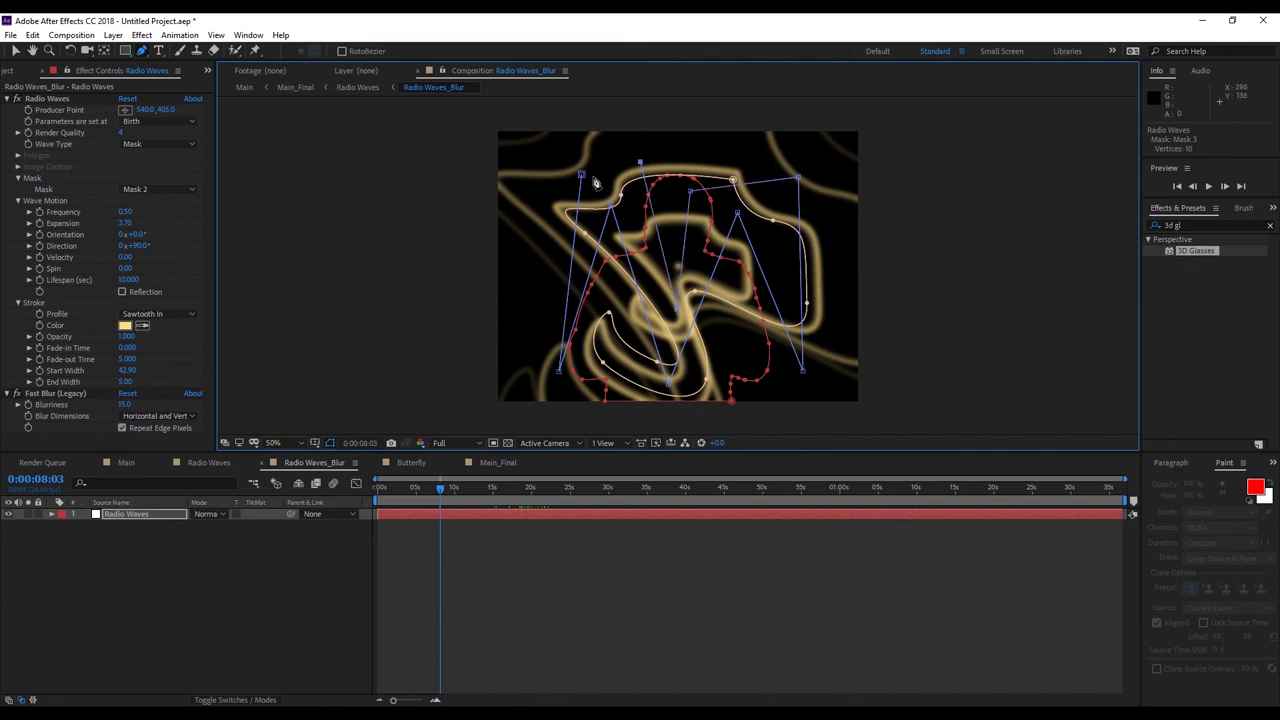
Set the Radio Waves mask to Mask 3 and view the result in Main.
{"action": "left_click", "coordinate": [160, 189]}
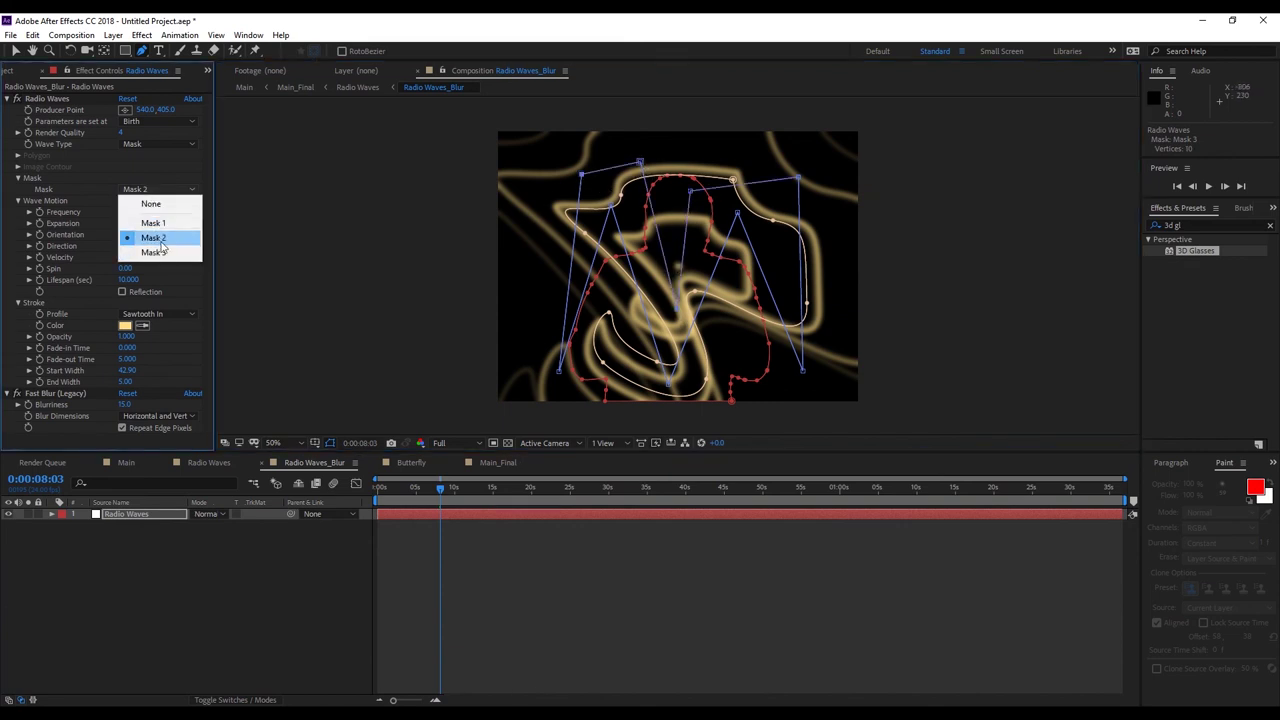
{"action": "left_click", "coordinate": [150, 253]}
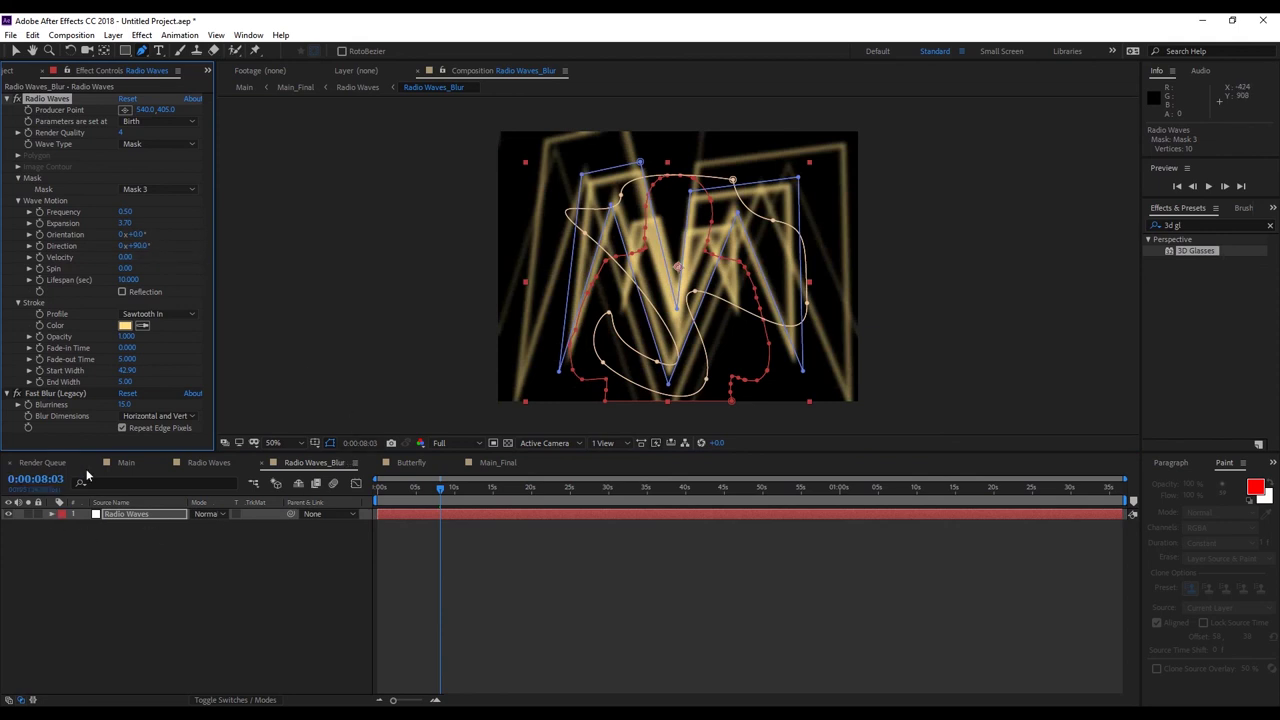
{"action": "left_click", "coordinate": [125, 463]}
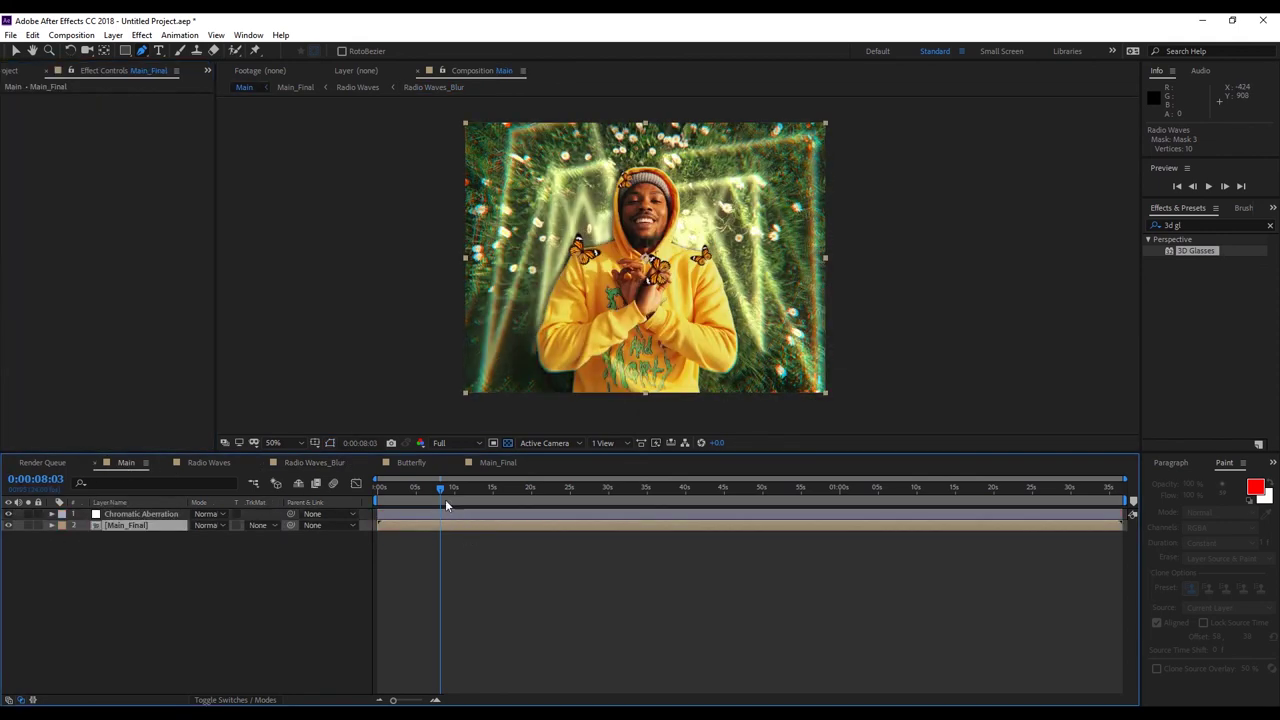
{"action": "left_click_drag", "start_coordinate": [448, 500], "coordinate": [490, 516]}
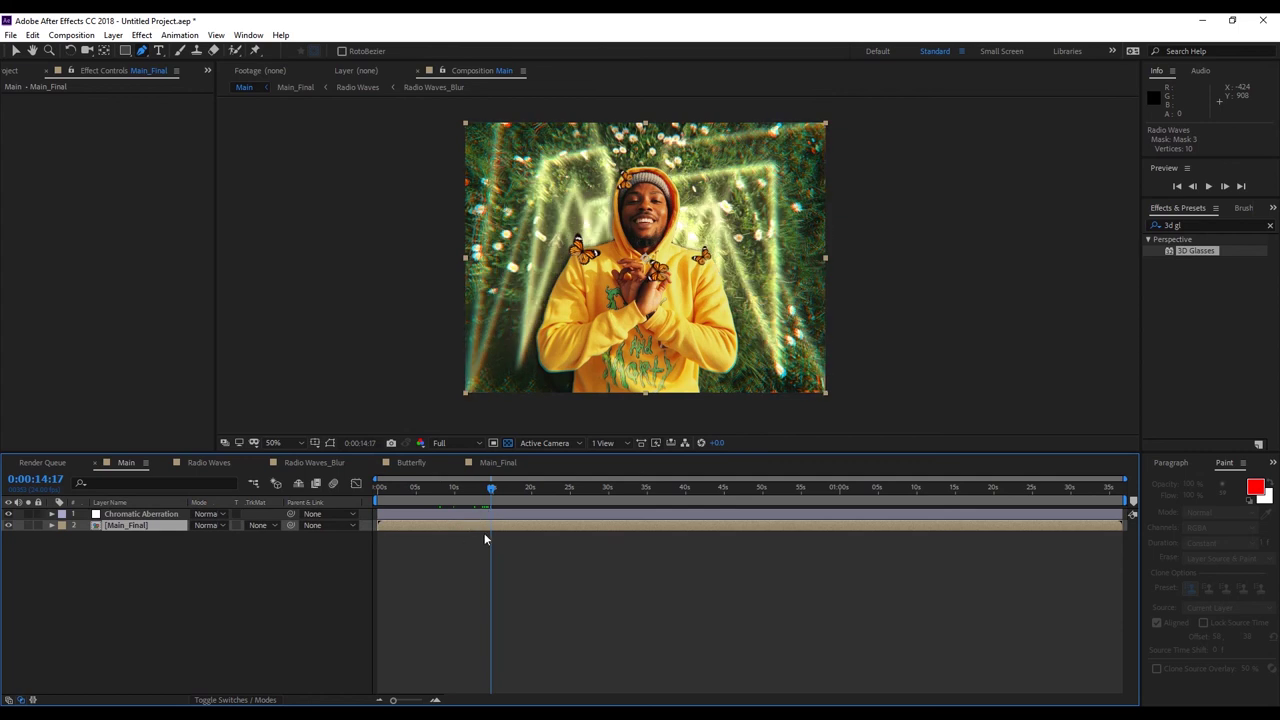
{"action": "mouse_move", "coordinate": [572, 719]}
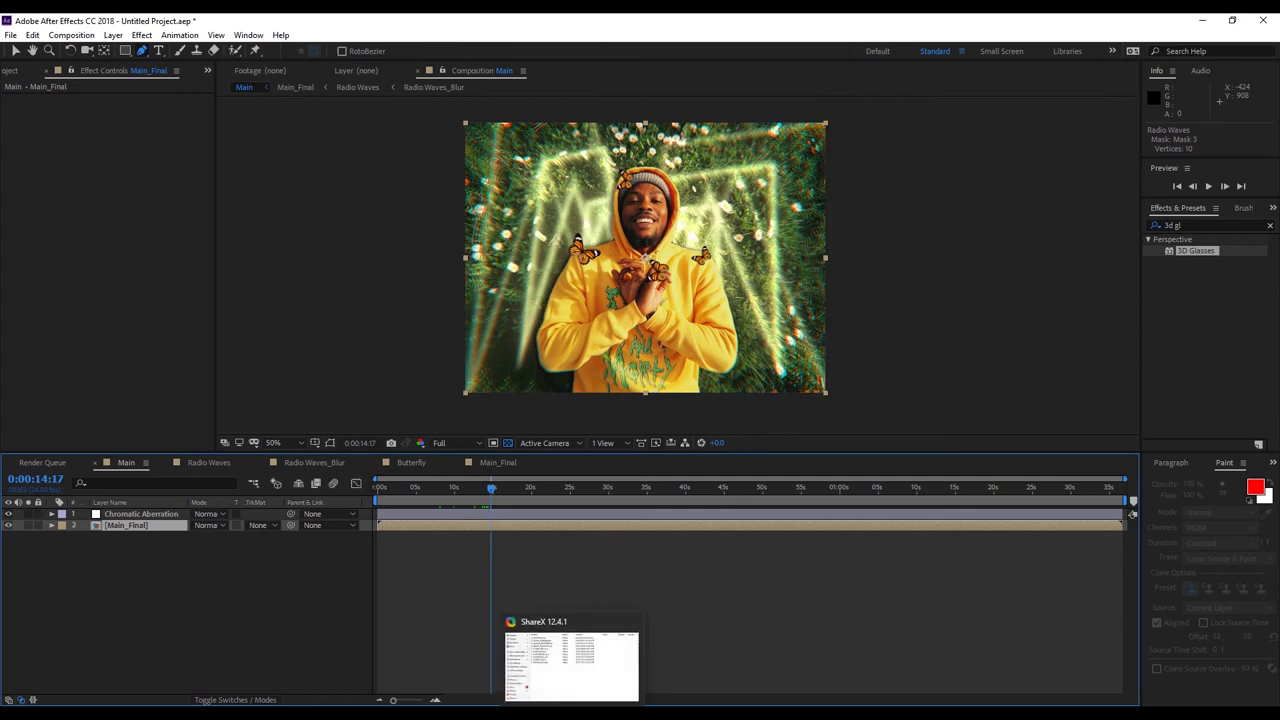